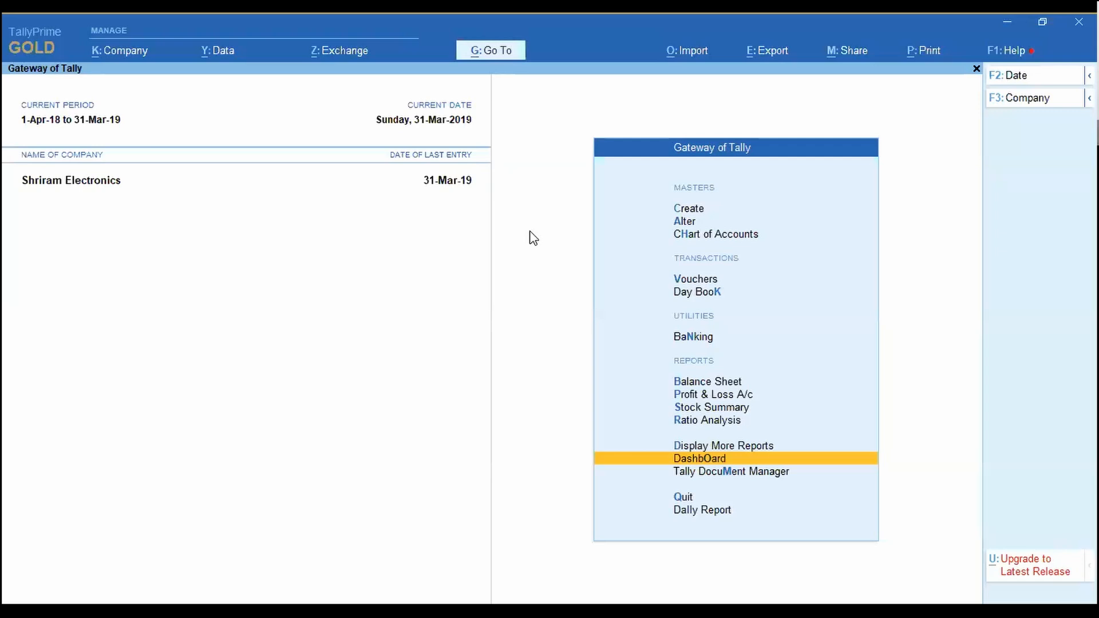
Step: Open the Dashboard from Gateway of Tally to show Shriram Electronics' My View1 tiles
{"action": "key", "text": "Up"}
{"action": "key", "text": "Down"}
{"action": "key", "text": "Up"}
{"action": "key", "text": "Down"}
{"action": "key", "text": "Return"}
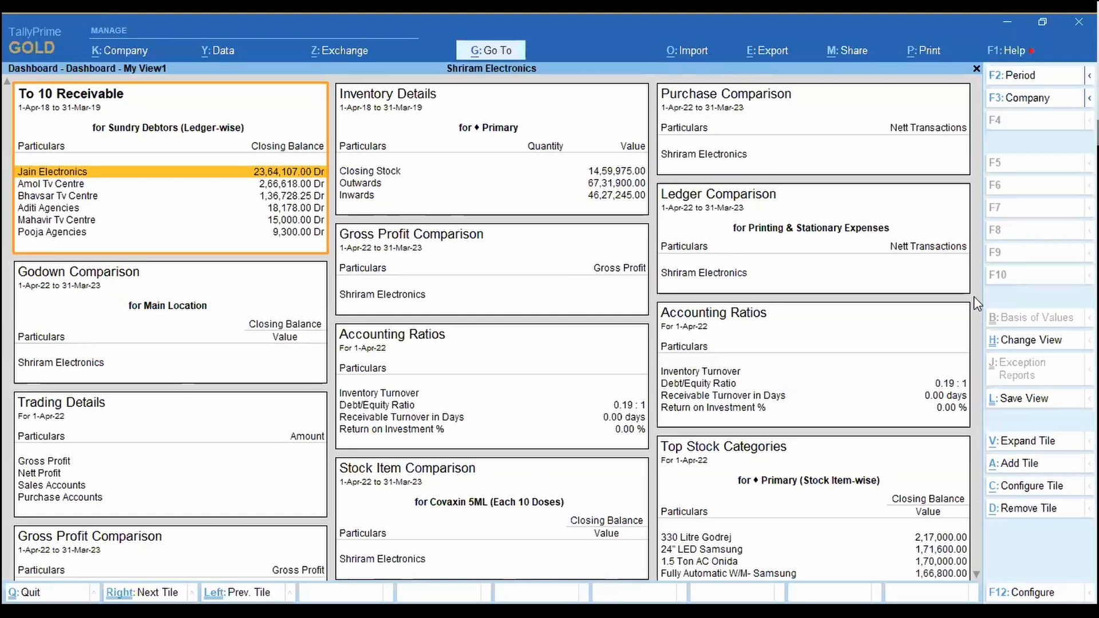
Step: Move through the Purchase, Gross Profit, Ledger, Ratios and Stock tiles to Orders Outstanding
{"action": "key", "text": "Left"}
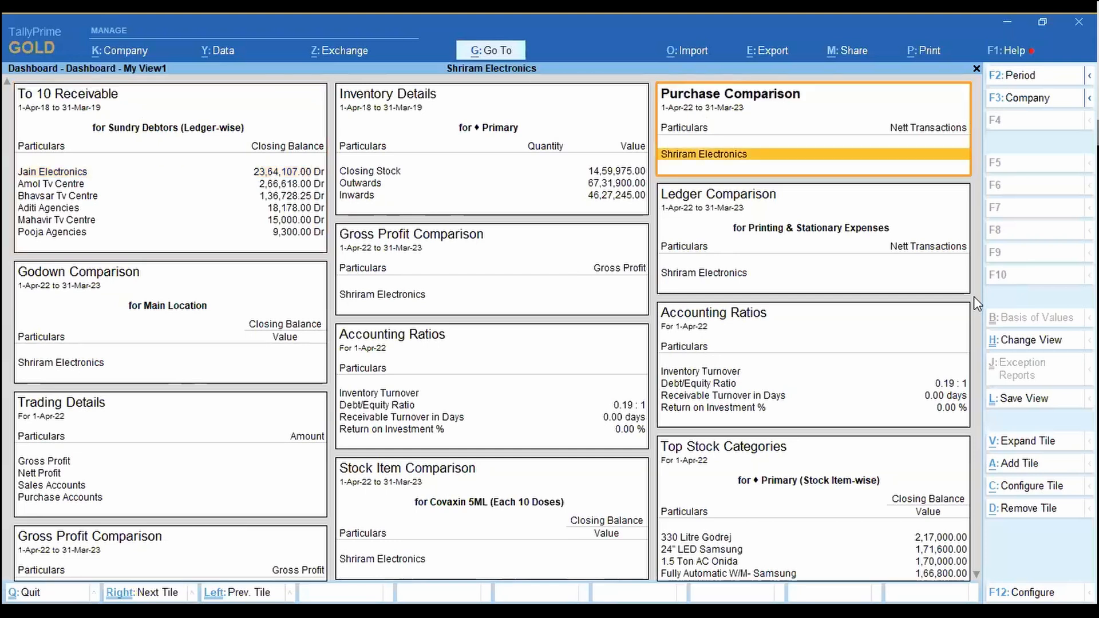
{"action": "key", "text": "Left"}
{"action": "key", "text": "Right"}
{"action": "key", "text": "Right"}
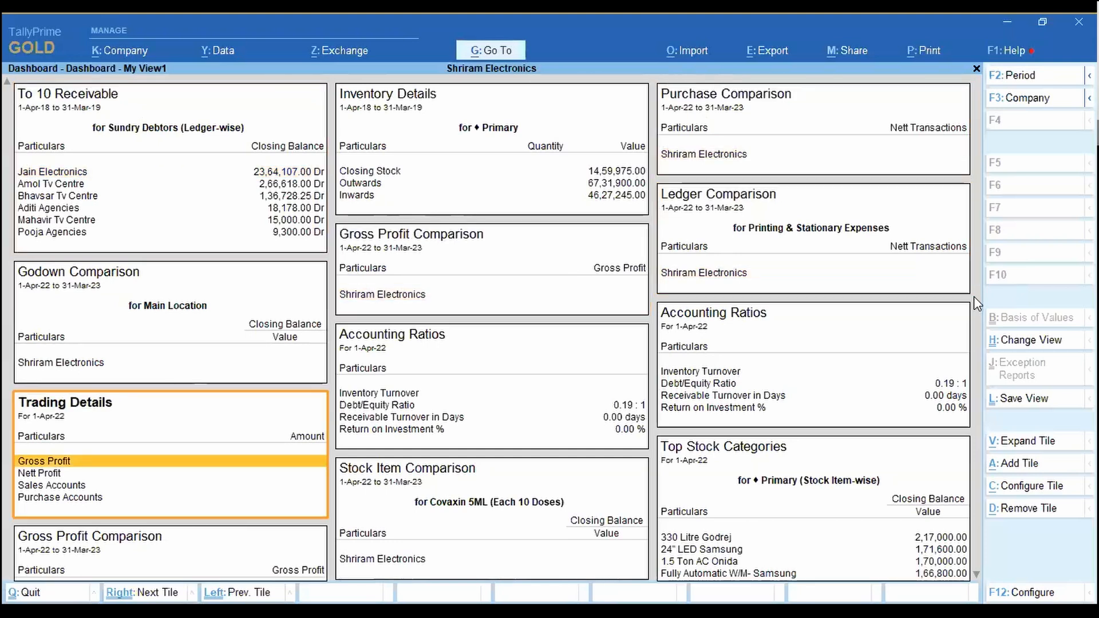
{"action": "key", "text": "Left"}
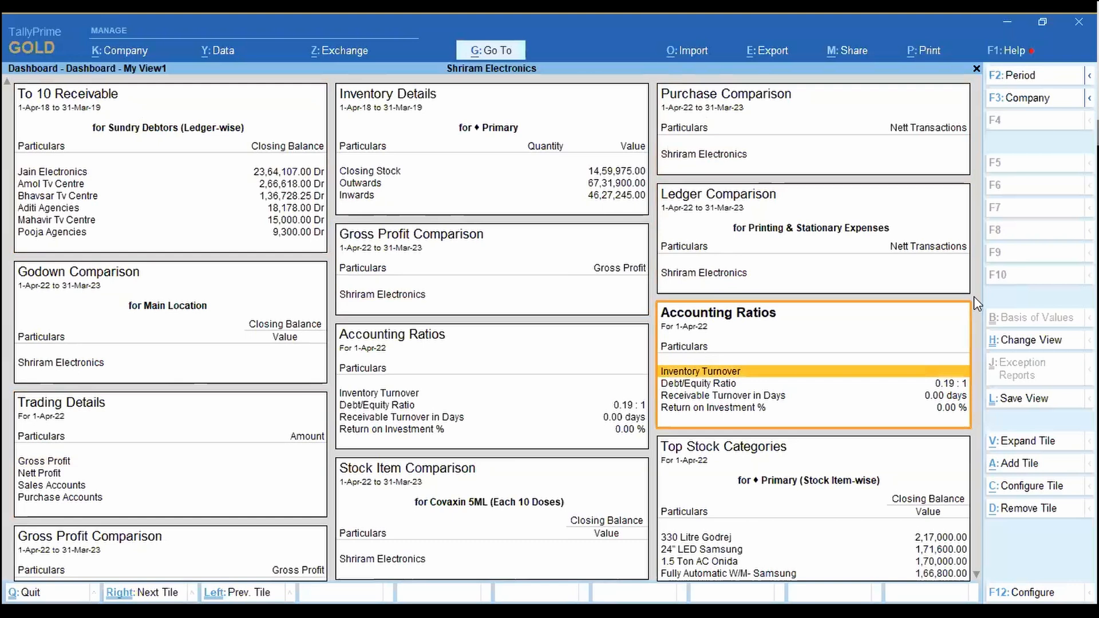
{"action": "key", "text": "Right"}
{"action": "key", "text": "Right"}
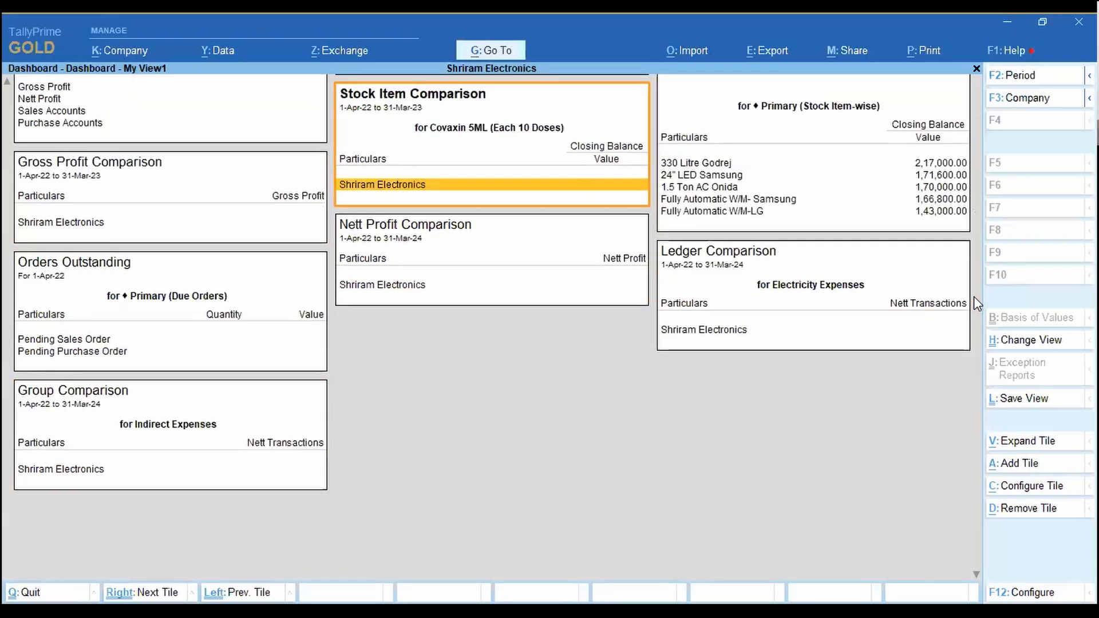
{"action": "key", "text": "Right"}
{"action": "key", "text": "Right"}
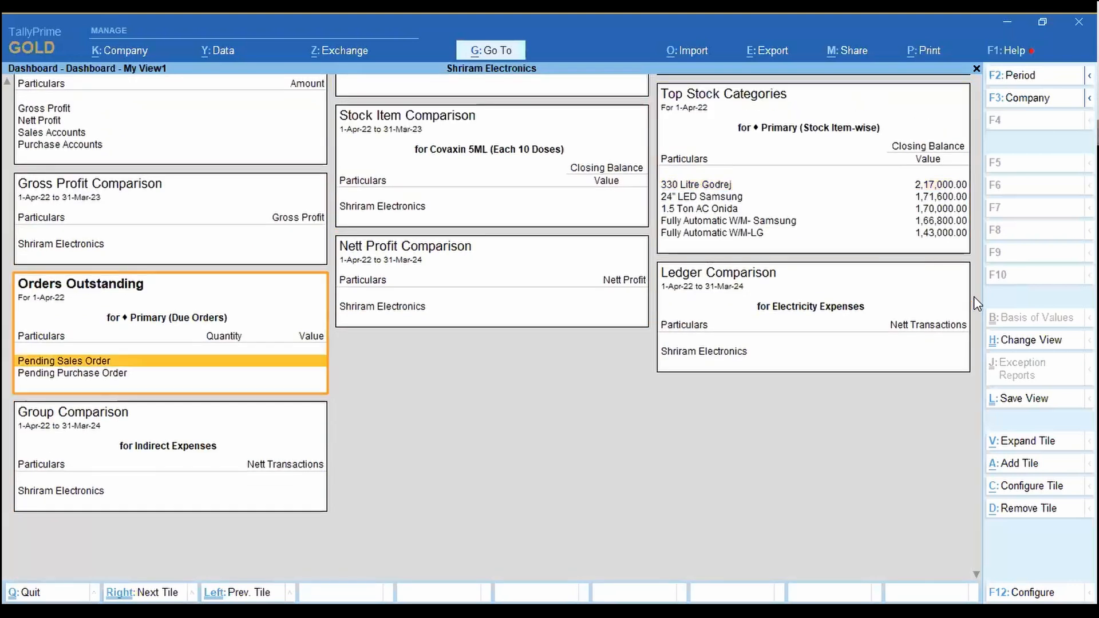
{"action": "key", "text": "Right"}
{"action": "key", "text": "Right"}
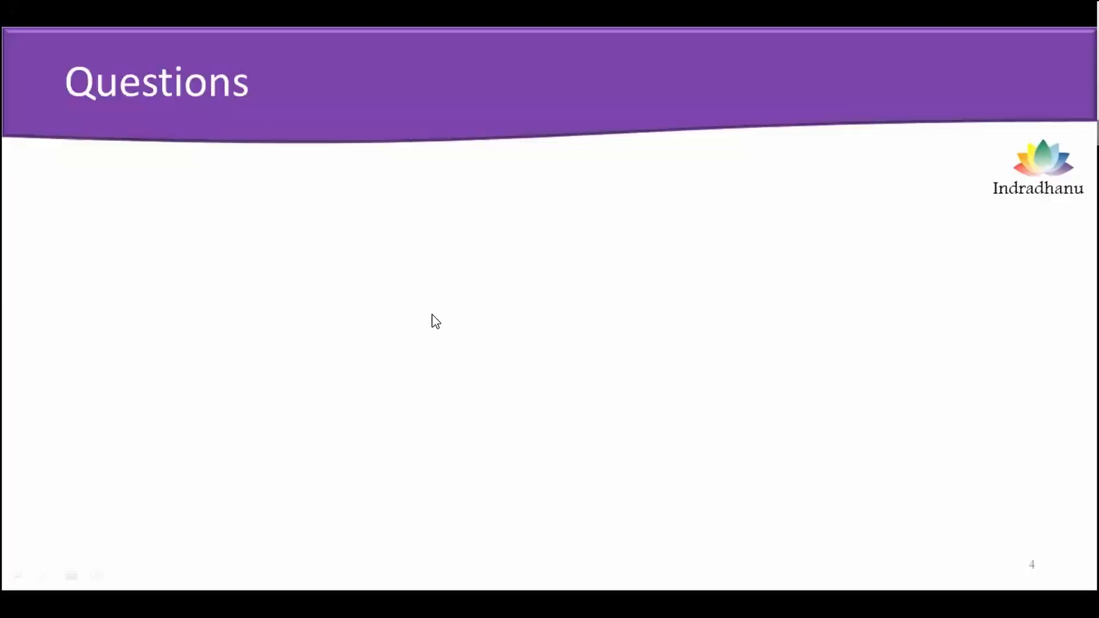
Step: Reveal 'How does dashboard look ?' on the Questions slide, then return to the TallyPrime dashboard
{"action": "left_click", "coordinate": [432, 315]}
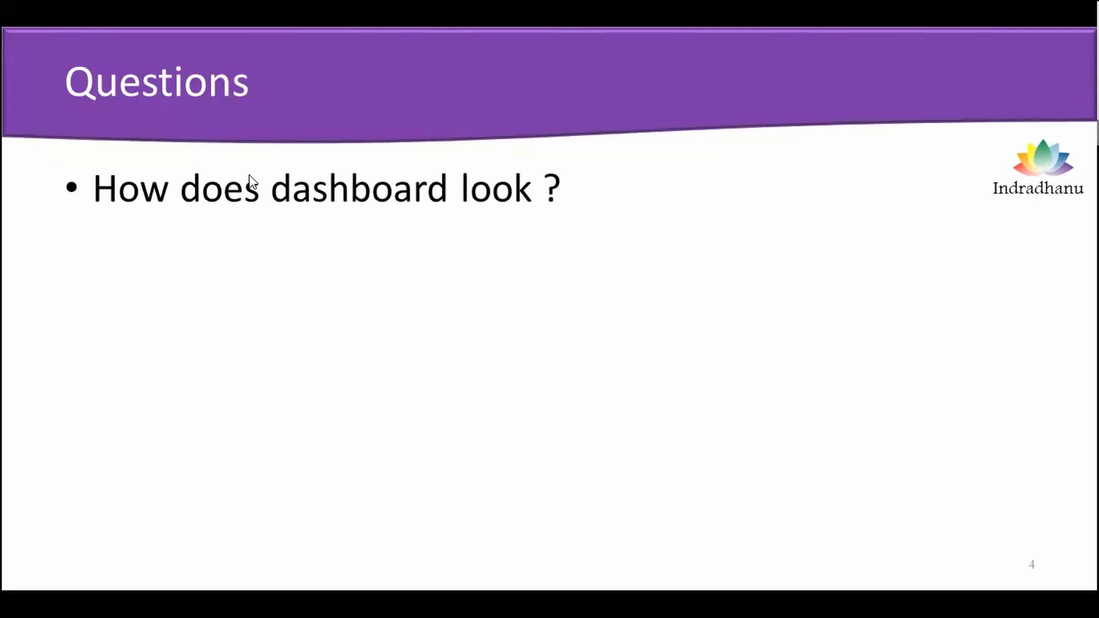
{"action": "key", "text": "alt+Tab"}
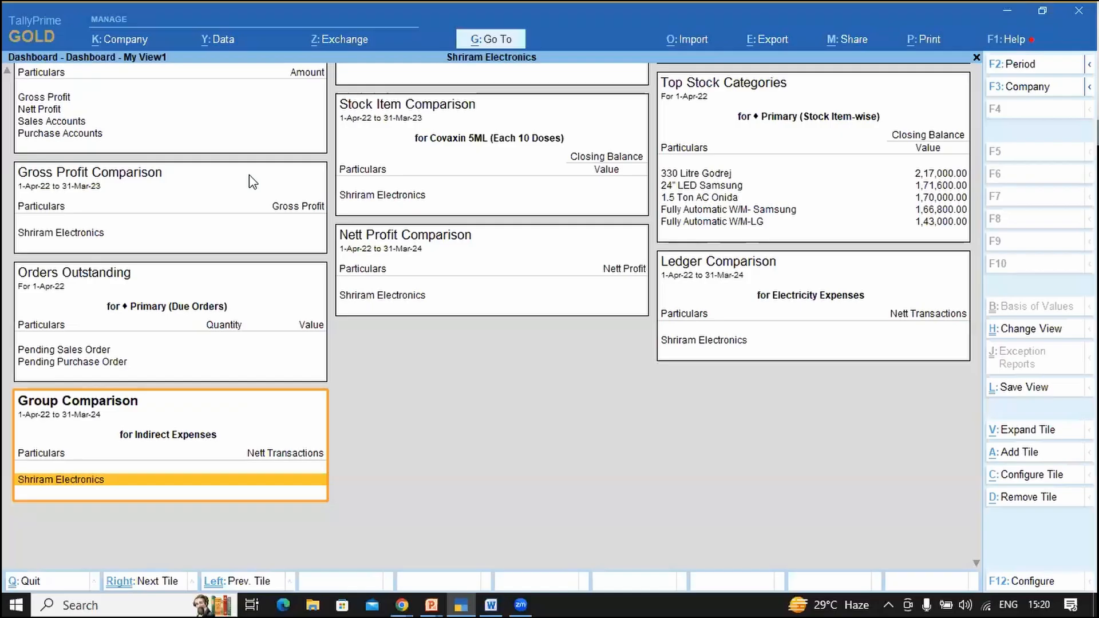
{"action": "key", "text": "Right"}
{"action": "key", "text": "Right"}
Step: Select the Gross Profit Comparison tile, scroll to the dashboard top, then switch to PowerPoint
{"action": "left_click", "coordinate": [249, 175]}
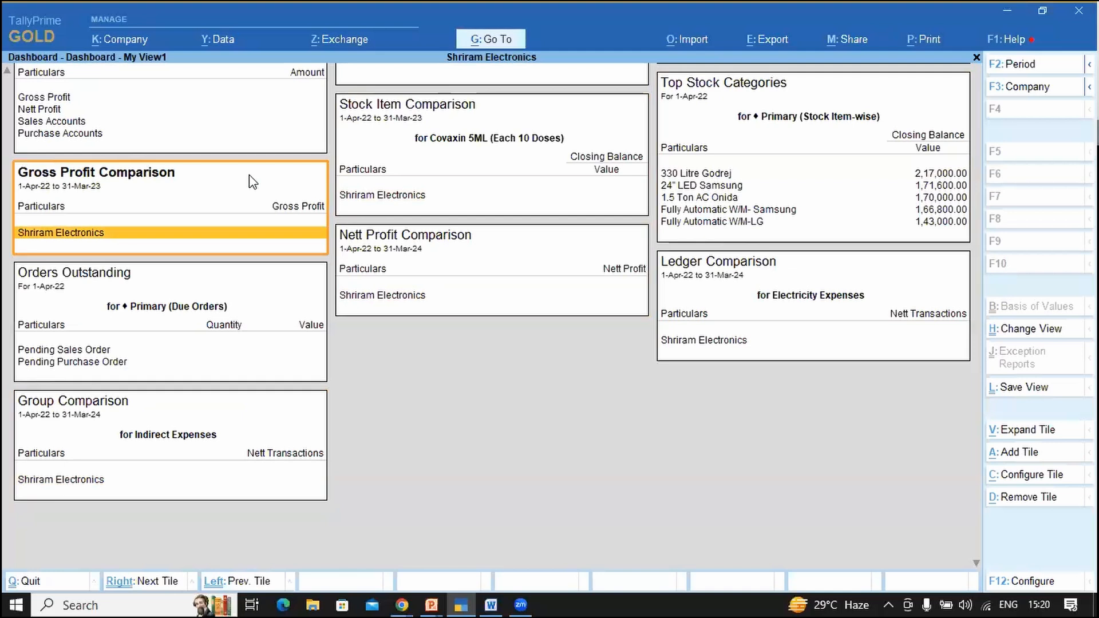
{"action": "scroll", "coordinate": [249, 174], "scroll_direction": "up", "scroll_amount": 5}
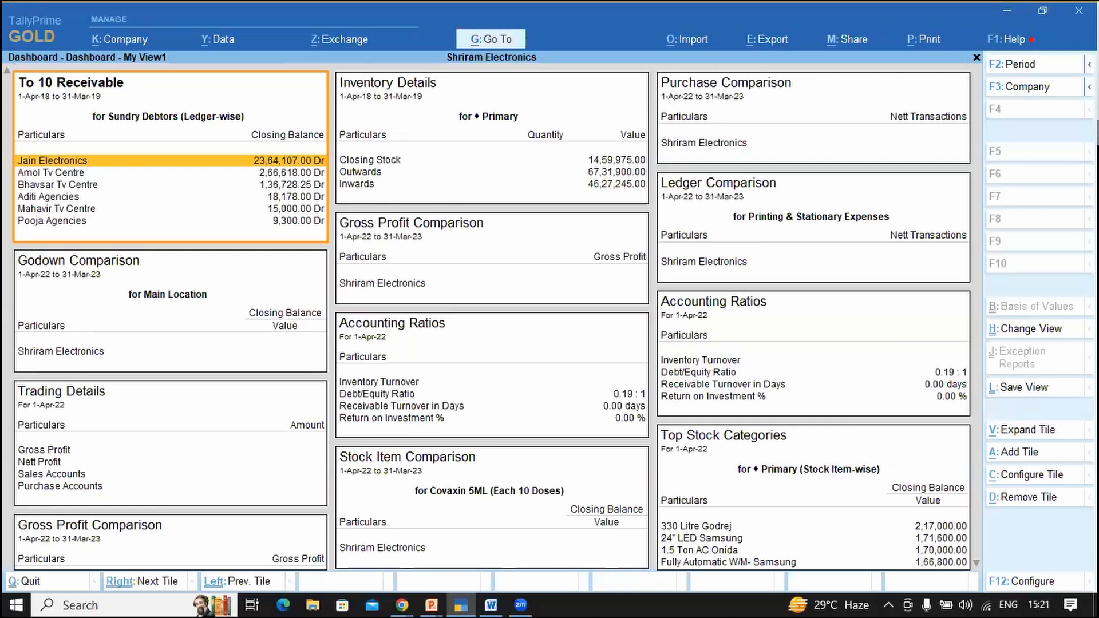
{"action": "key", "text": "alt+Tab"}
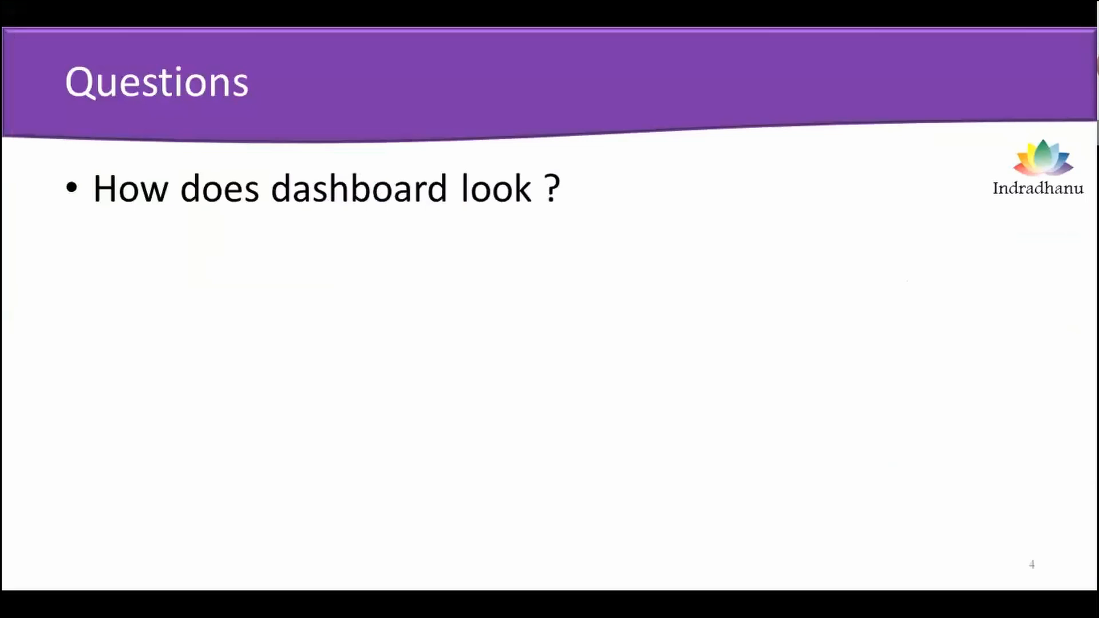
Step: Reveal the remaining three questions, ending with 'Can we change the content of the dashboard ?'
{"action": "key", "text": "Right"}
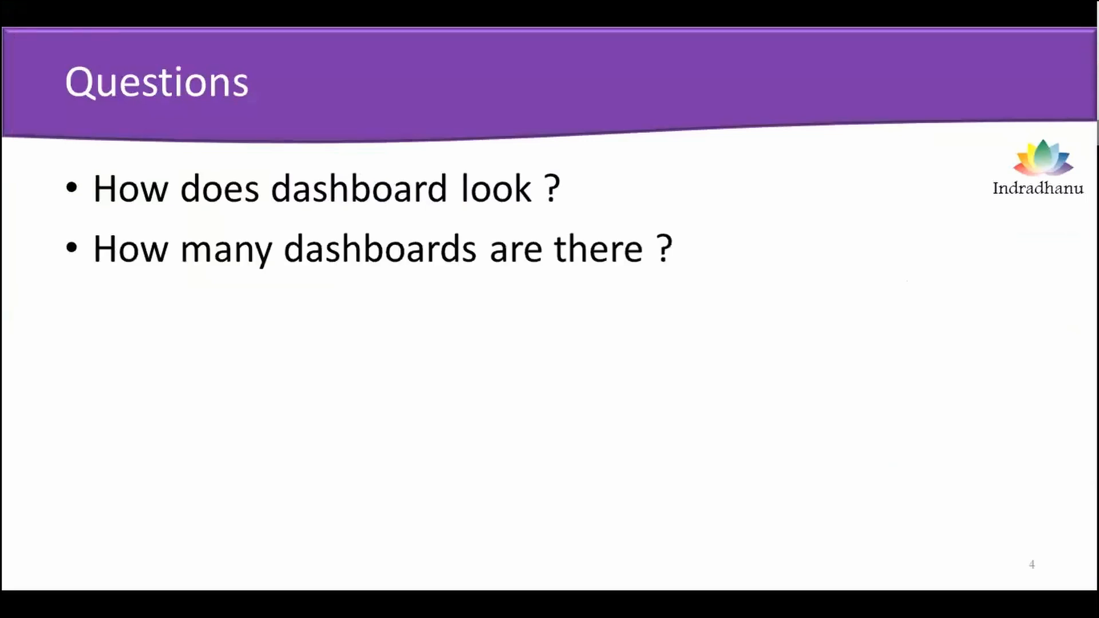
{"action": "key", "text": "Right"}
{"action": "key", "text": "Left"}
{"action": "key", "text": "Right"}
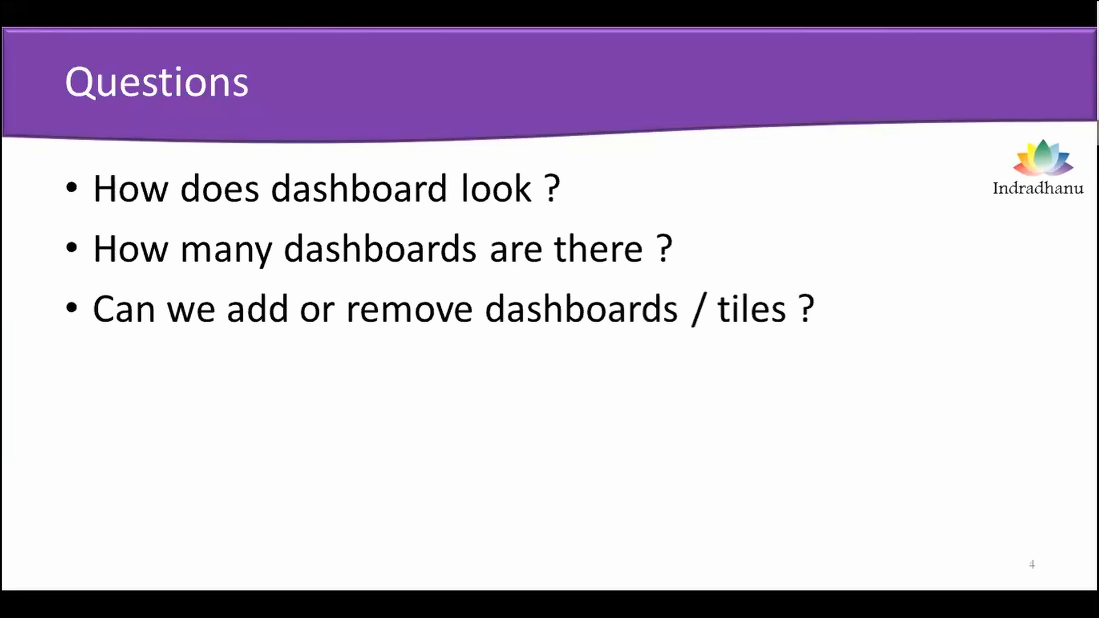
{"action": "key", "text": "Right"}
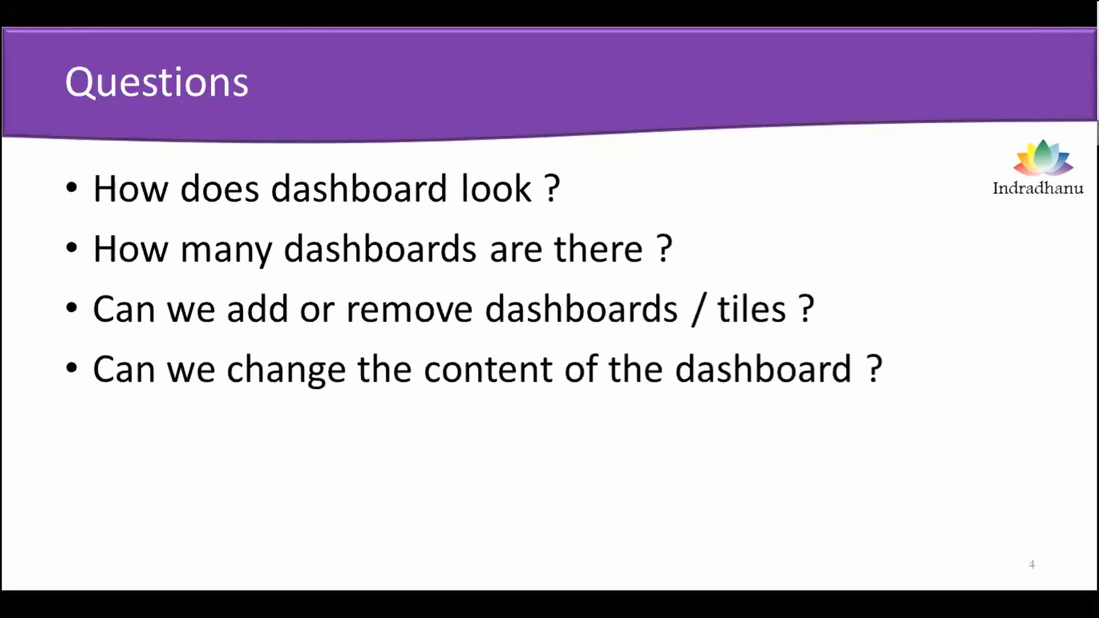
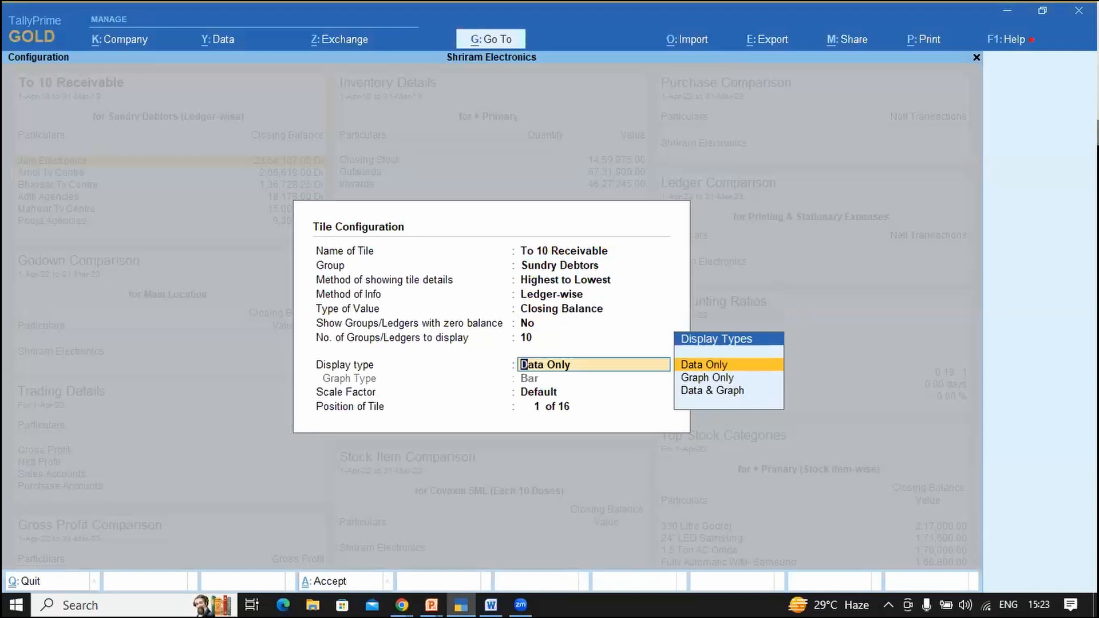
Step: Set the To 10 Receivable tile's display type to Graph Only with a bar graph and save
{"action": "key", "text": "Down"}
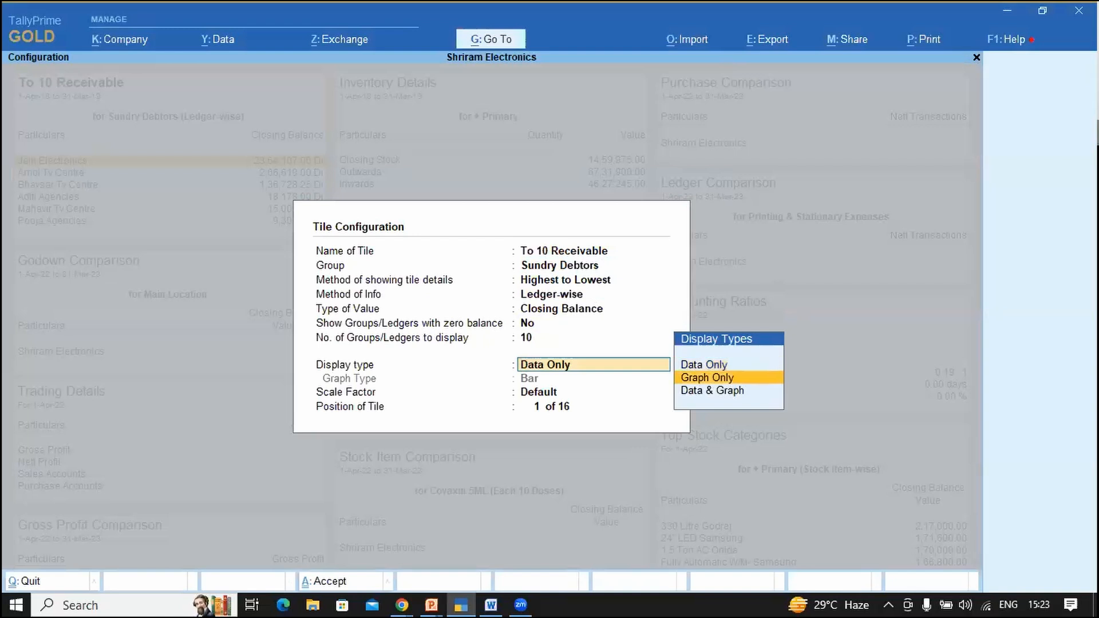
{"action": "key", "text": "Return"}
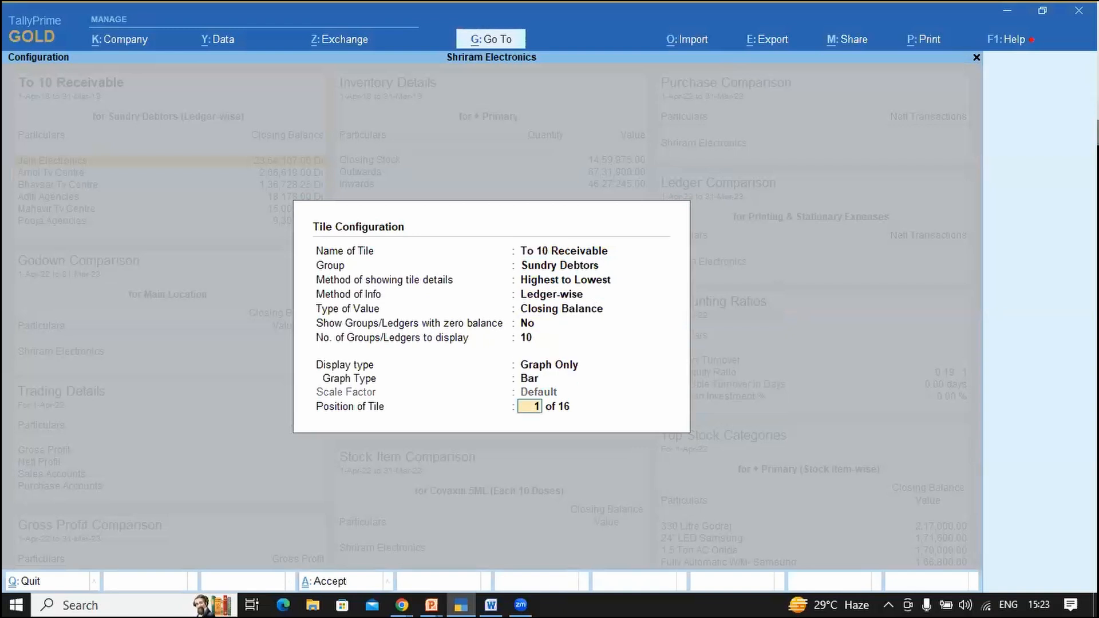
{"action": "key", "text": "Return"}
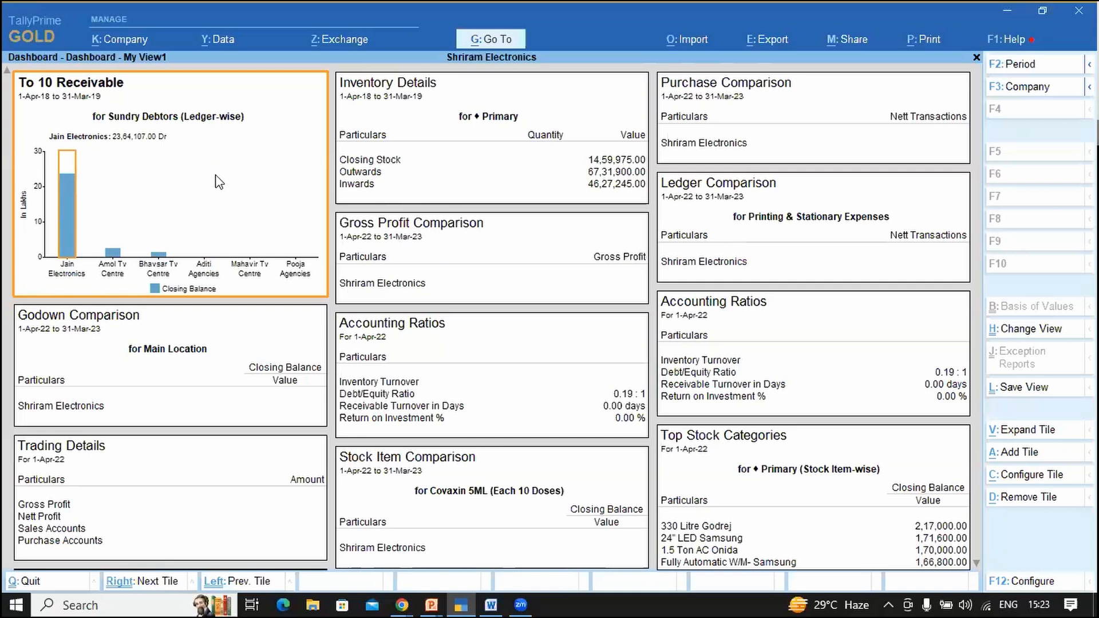
{"action": "key", "text": "Return"}
{"action": "key", "text": "Escape"}
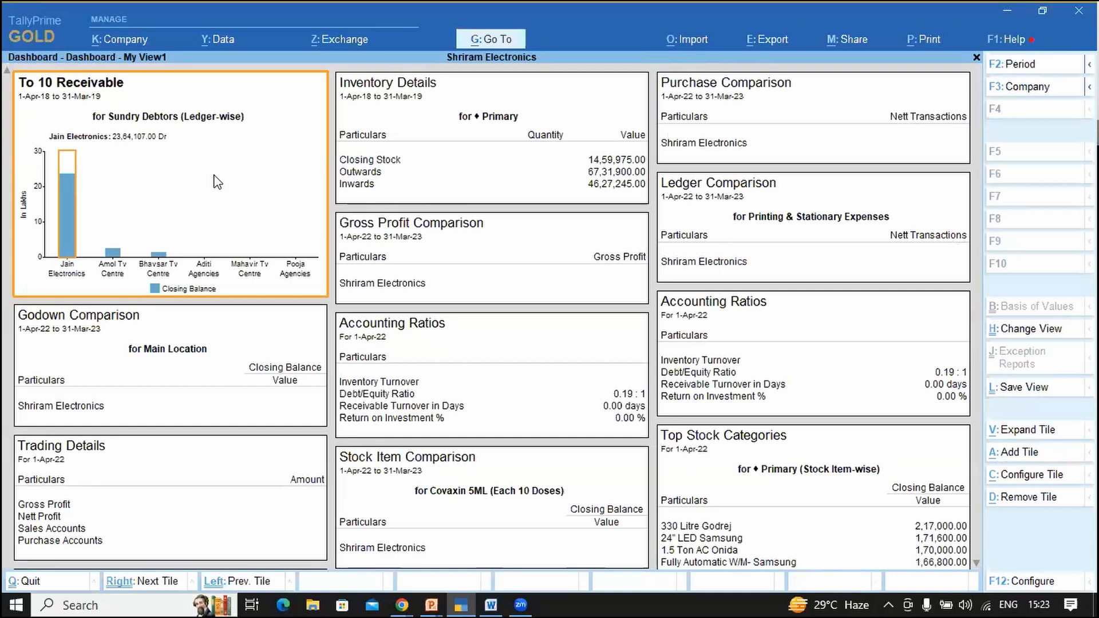
{"action": "key", "text": "Return"}
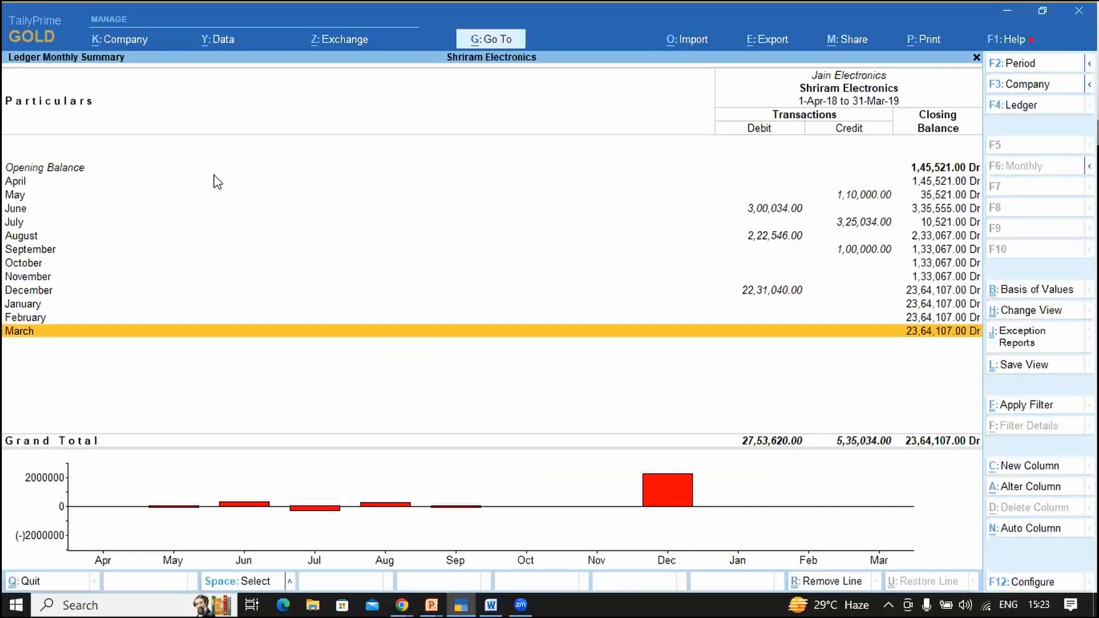
{"action": "key", "text": "Escape"}
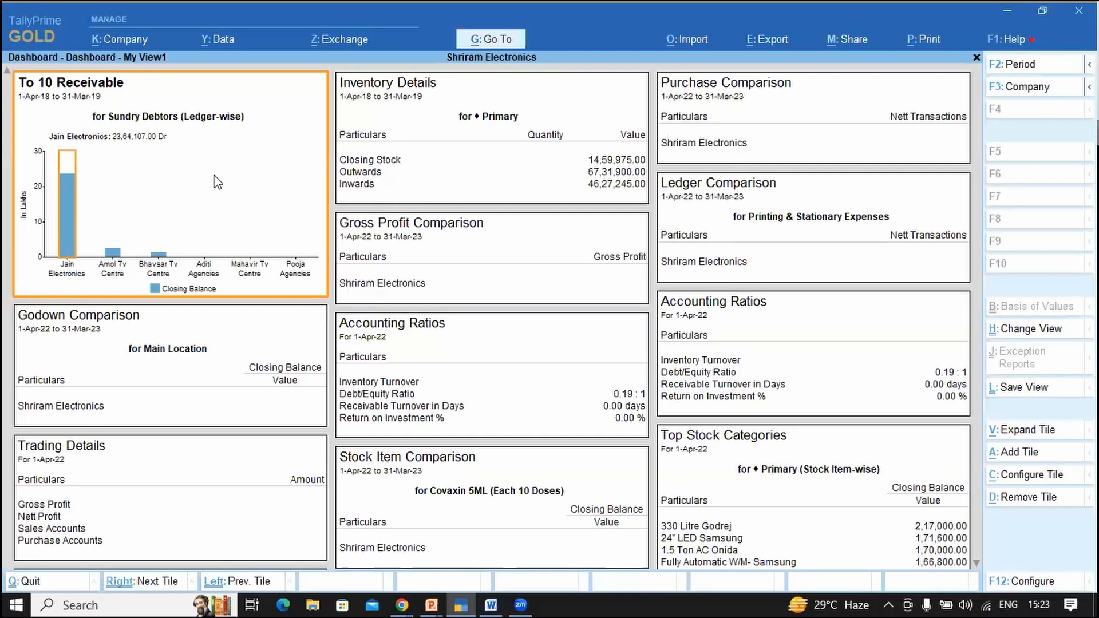
{"action": "left_click", "coordinate": [397, 2]}
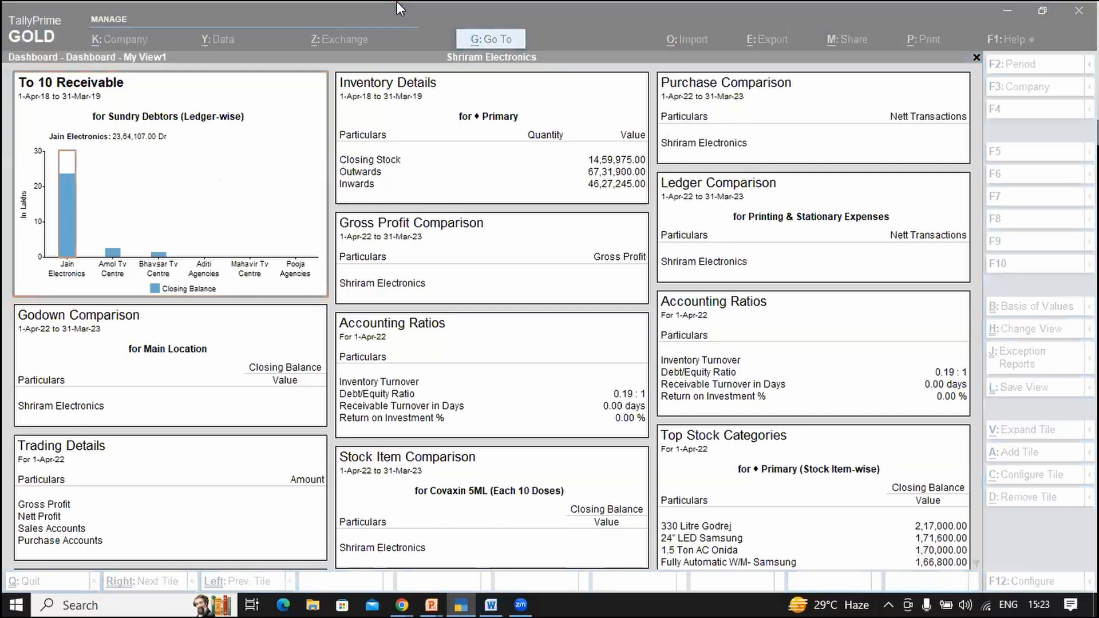
{"action": "left_click", "coordinate": [244, 190]}
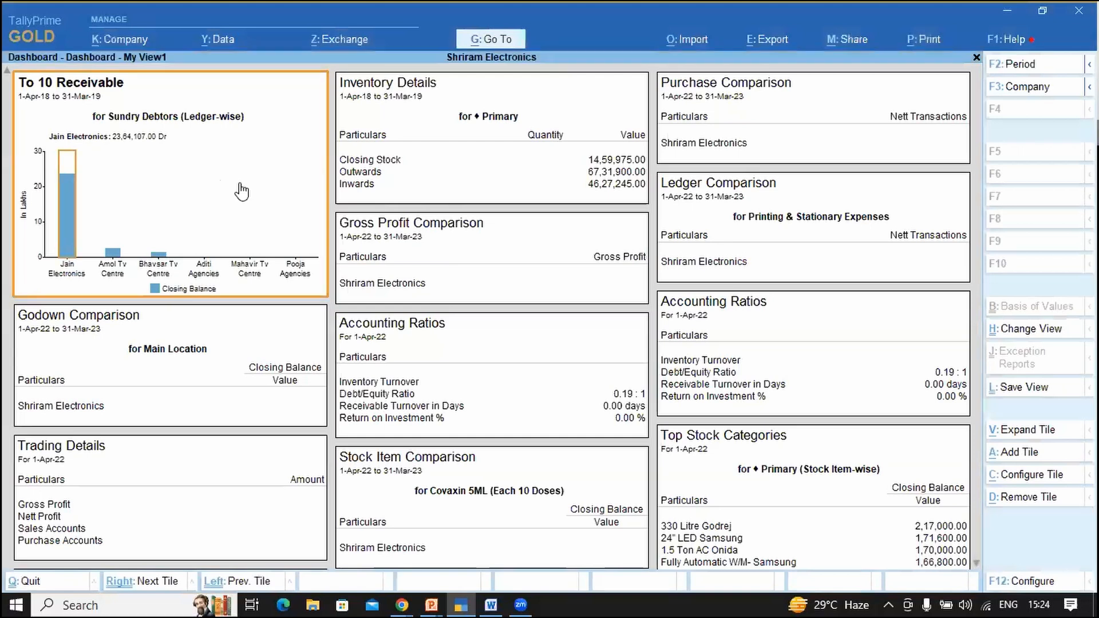
{"action": "key", "text": "Return"}
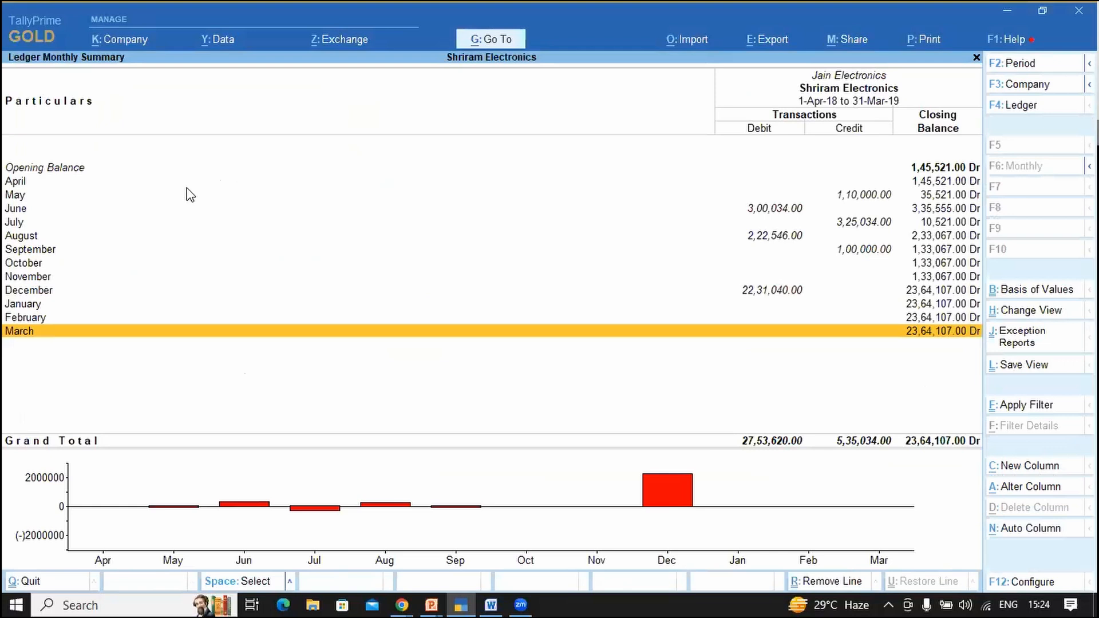
{"action": "key", "text": "Escape"}
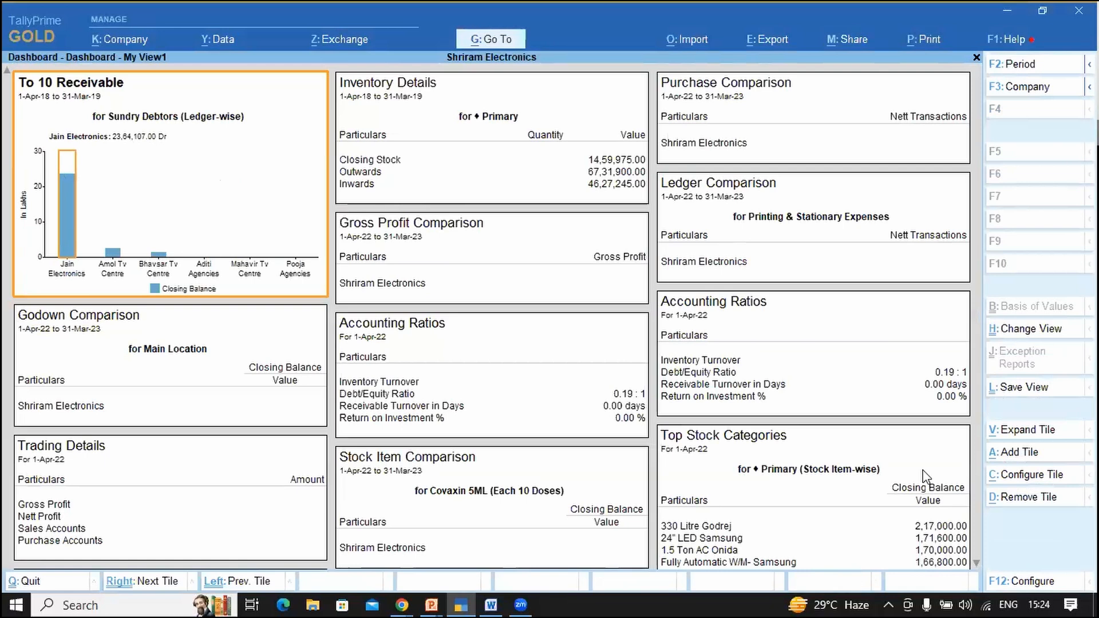
Step: Reconfigure the To 10 Receivable tile to Data & Graph display, keeping Bar as graph type
{"action": "left_click", "coordinate": [1023, 476]}
{"action": "key", "text": "Return"}
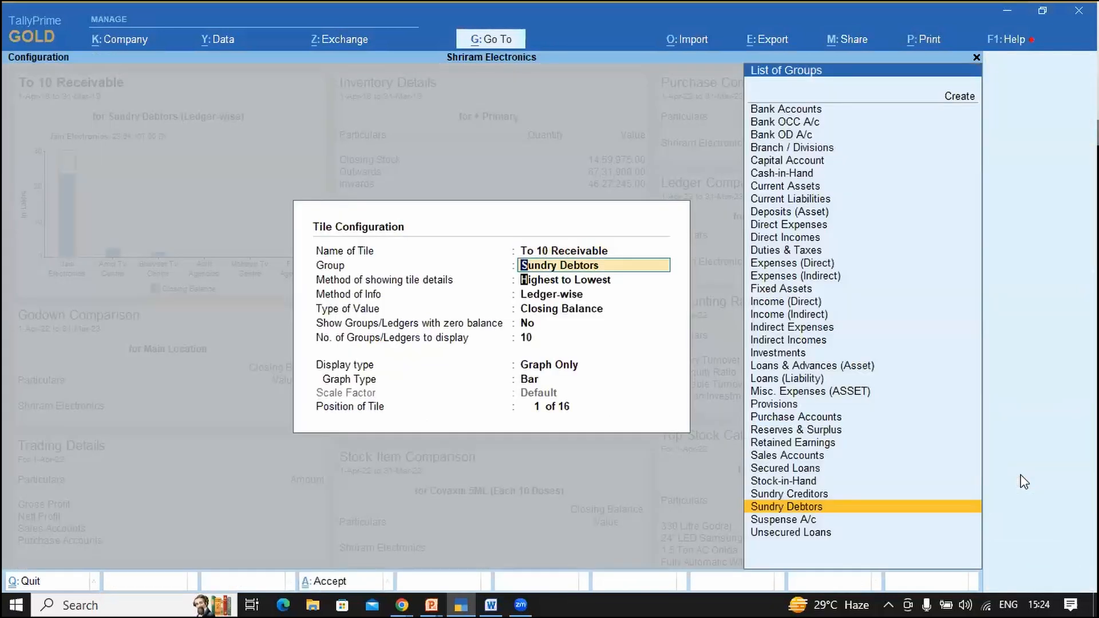
{"action": "key", "text": "Return"}
{"action": "key", "text": "Return"}
{"action": "key", "text": "Return"}
{"action": "key", "text": "Return"}
{"action": "key", "text": "Return"}
{"action": "key", "text": "Return"}
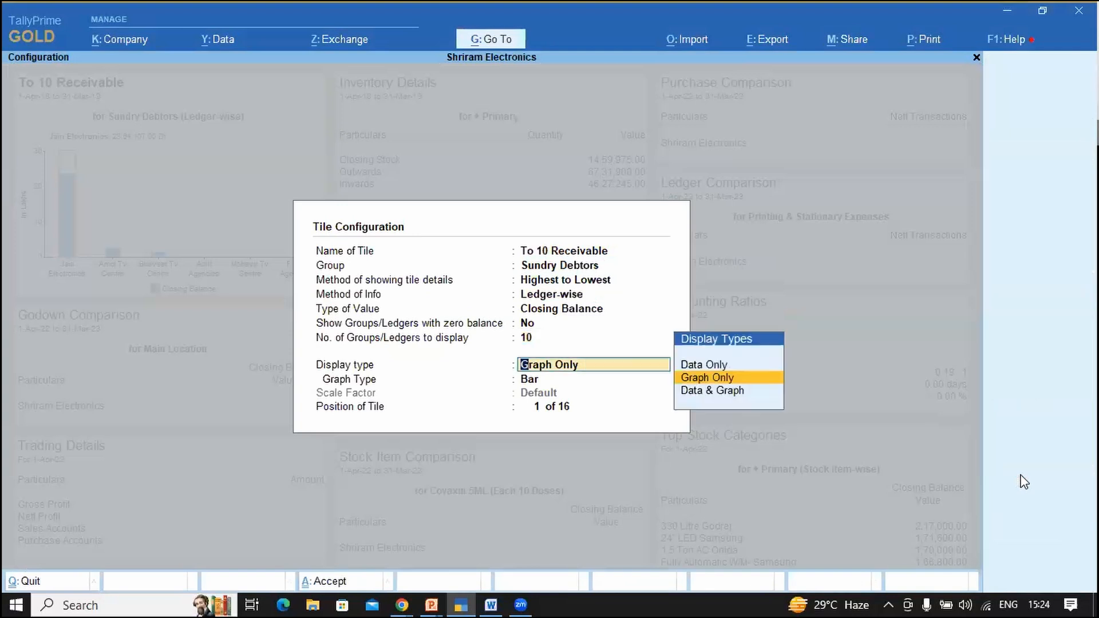
{"action": "key", "text": "Down"}
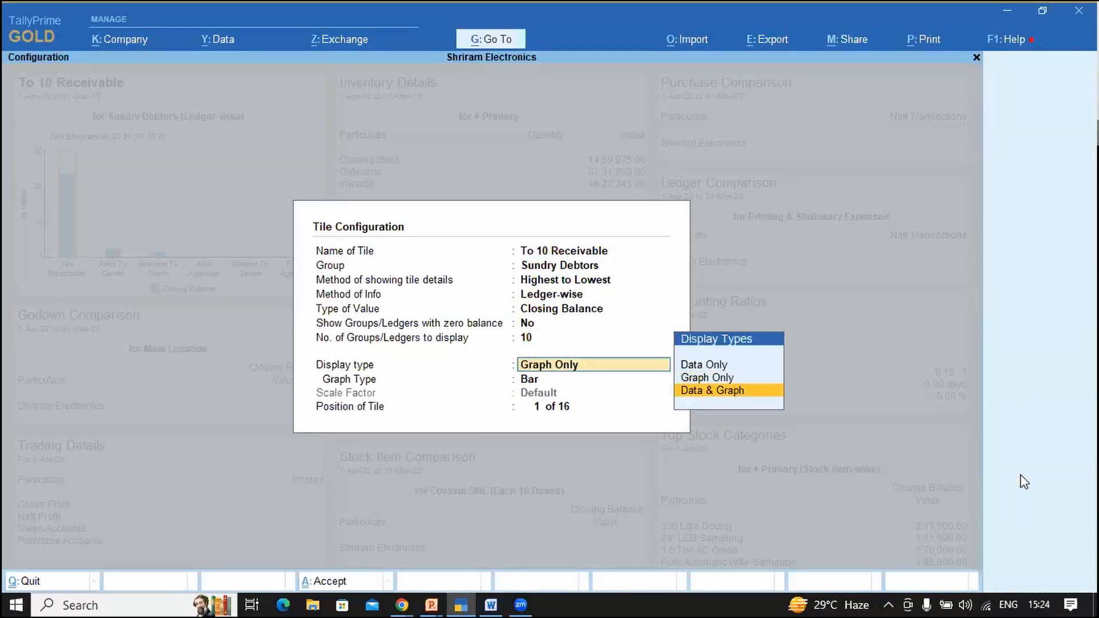
{"action": "key", "text": "Return"}
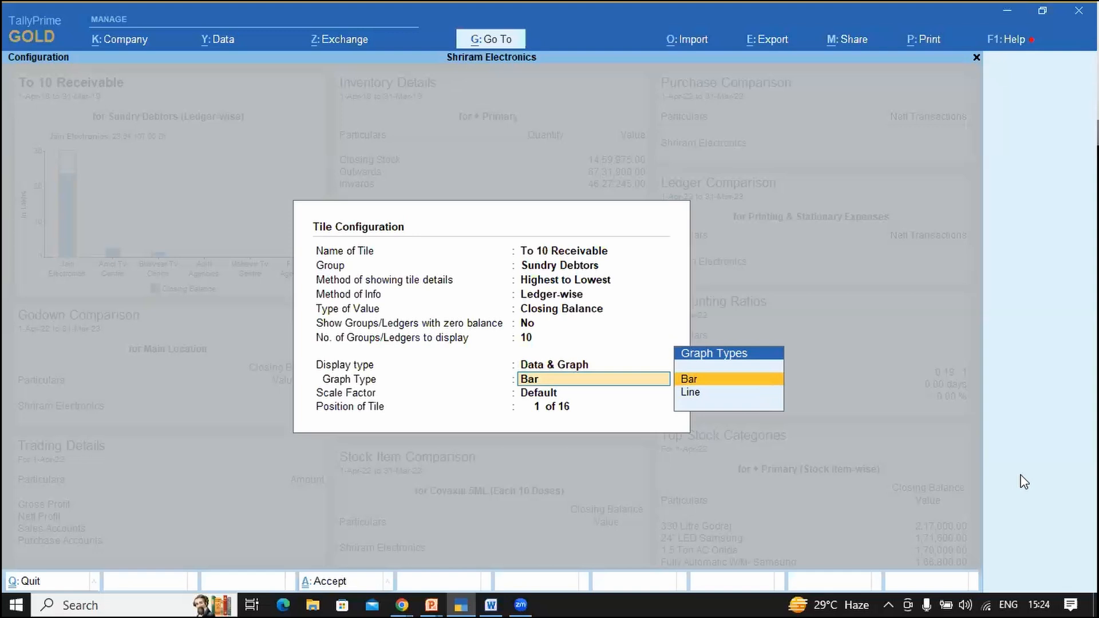
{"action": "key", "text": "Return"}
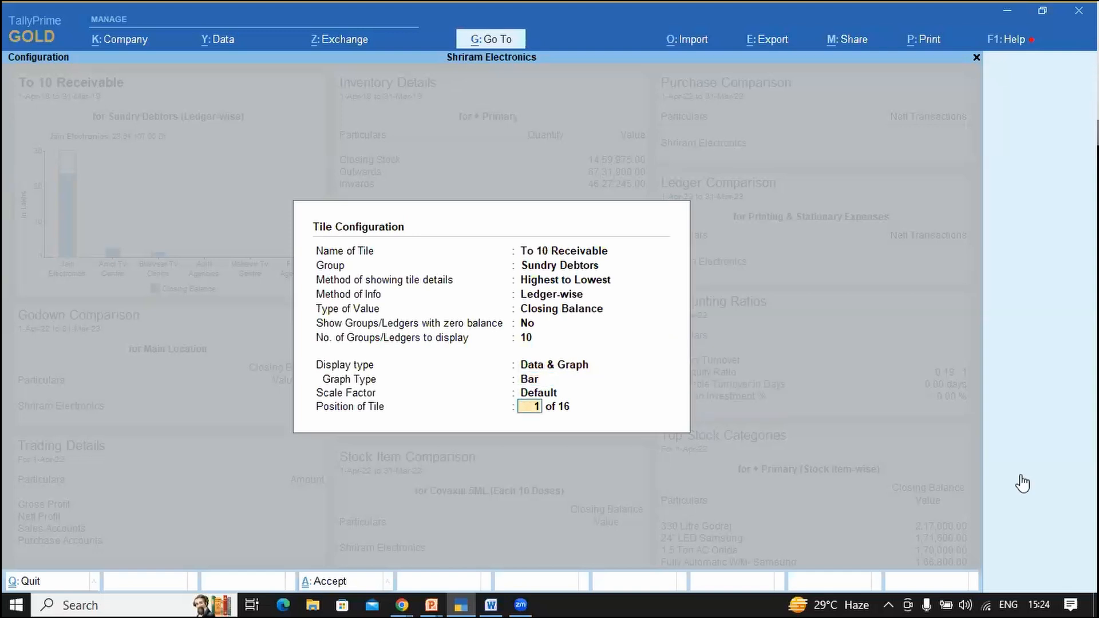
{"action": "key", "text": "Return"}
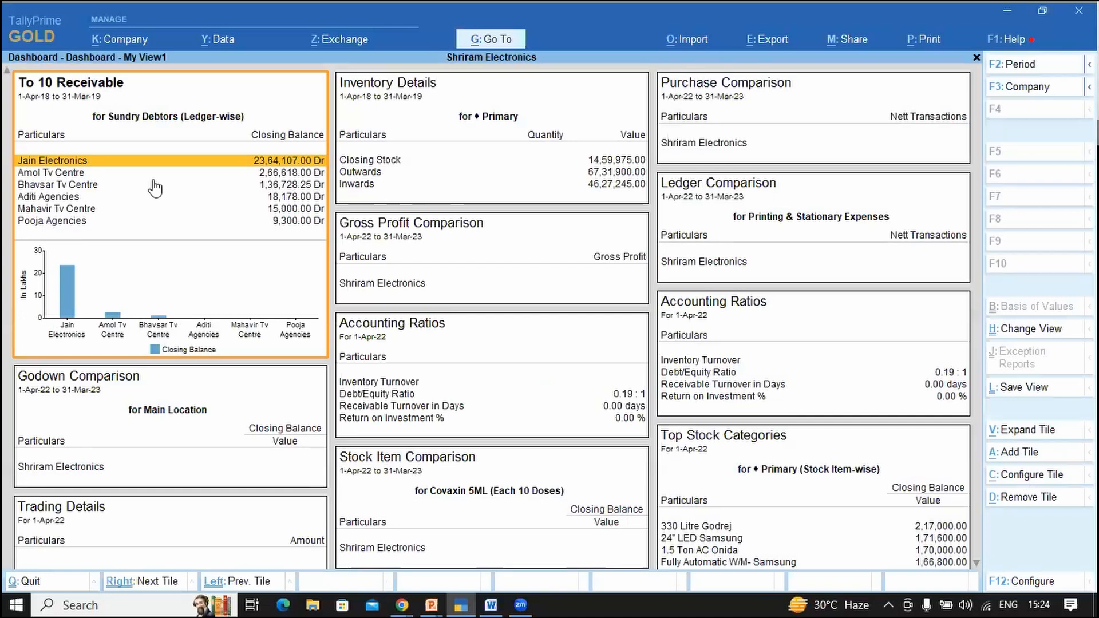
Step: Rename the receivables tile to 'Top Ten Debtors', fixing the typo, and save
{"action": "left_click", "coordinate": [1028, 475]}
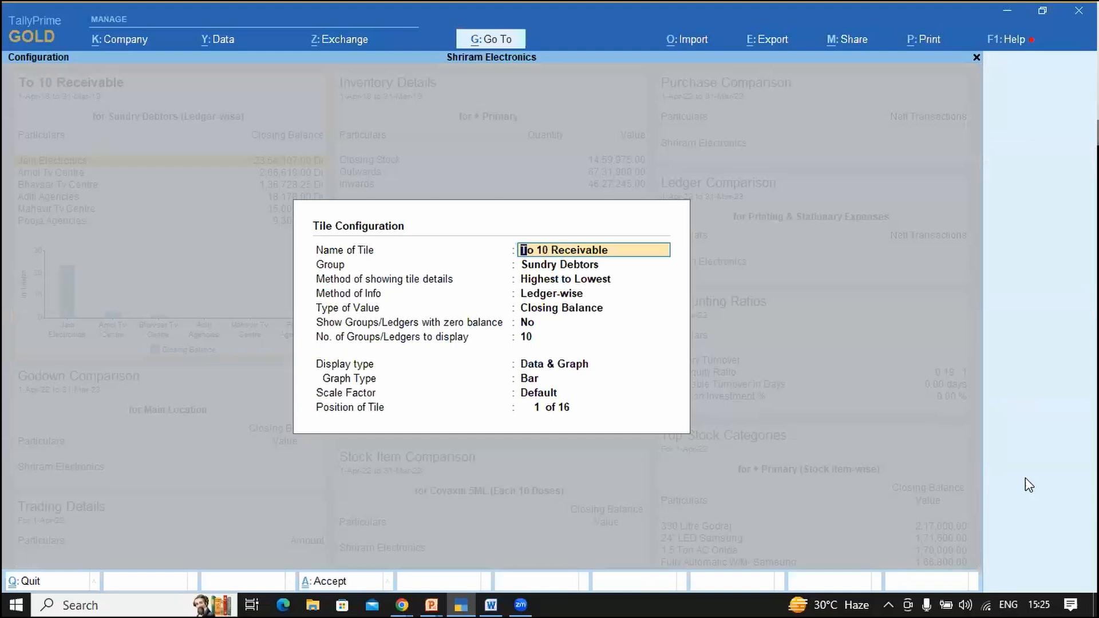
{"action": "type", "text": "Top Ten Debotrs"}
{"action": "key", "text": "BackSpace"}
{"action": "key", "text": "BackSpace"}
{"action": "key", "text": "BackSpace"}
{"action": "type", "text": "tors"}
{"action": "key", "text": "Return"}
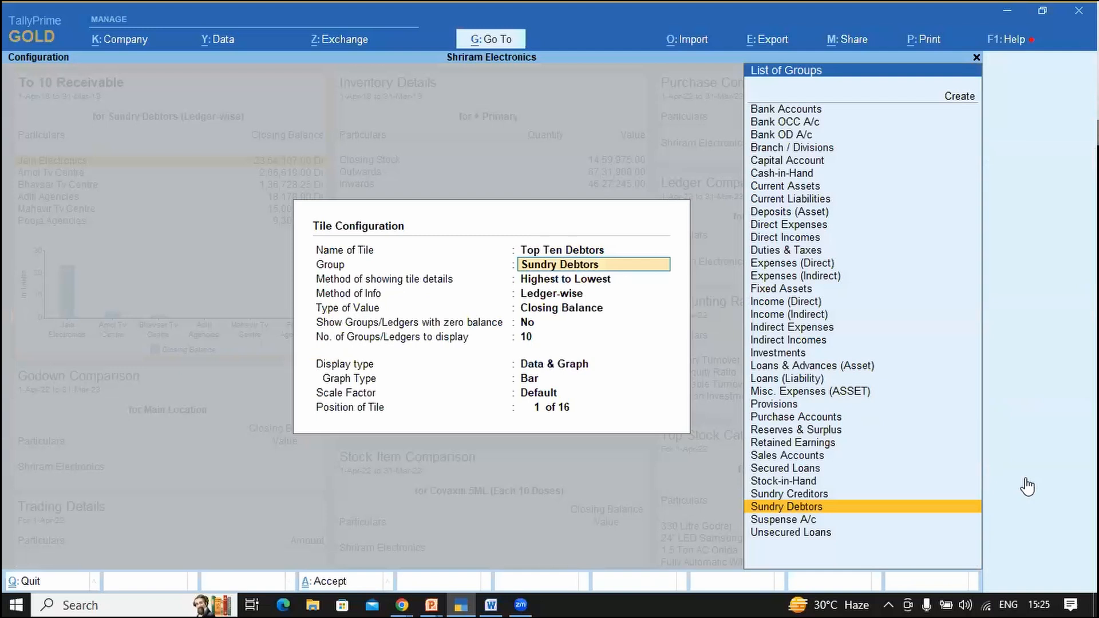
{"action": "key", "text": "ctrl+a"}
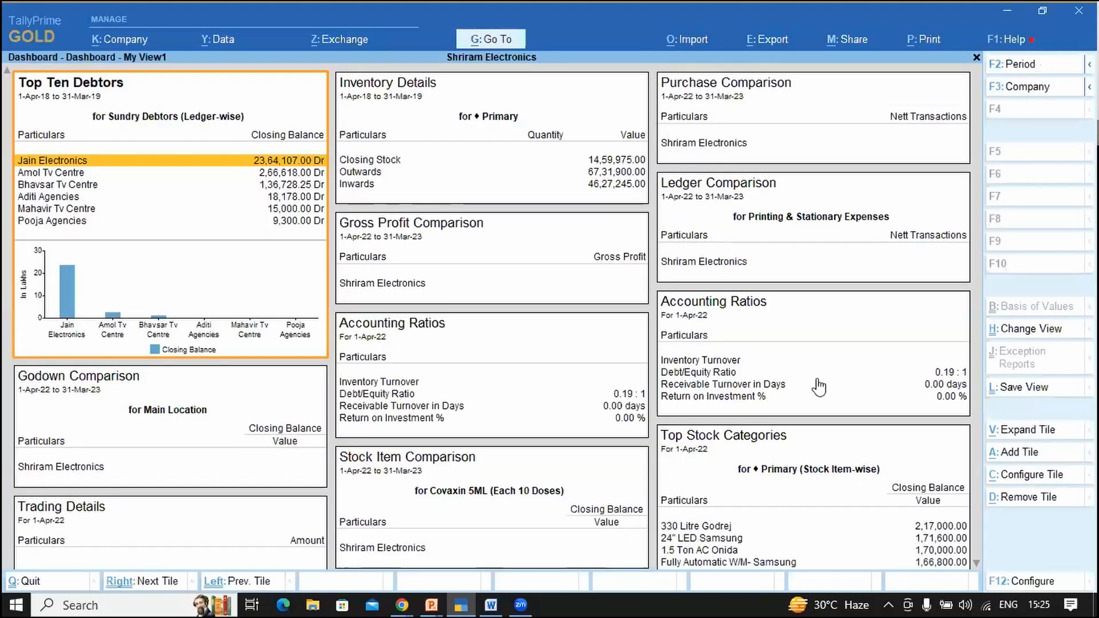
Step: Rename the tile again, this time to a person's name, and save
{"action": "left_click", "coordinate": [1034, 483]}
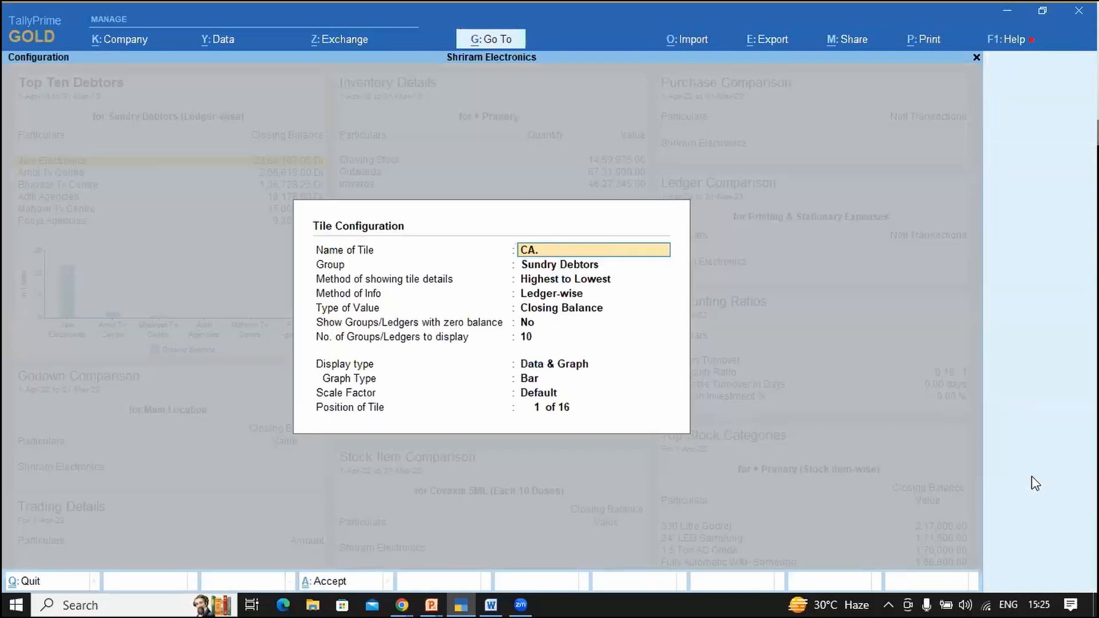
{"action": "key", "text": "Return"}
{"action": "key", "text": "ctrl+a"}
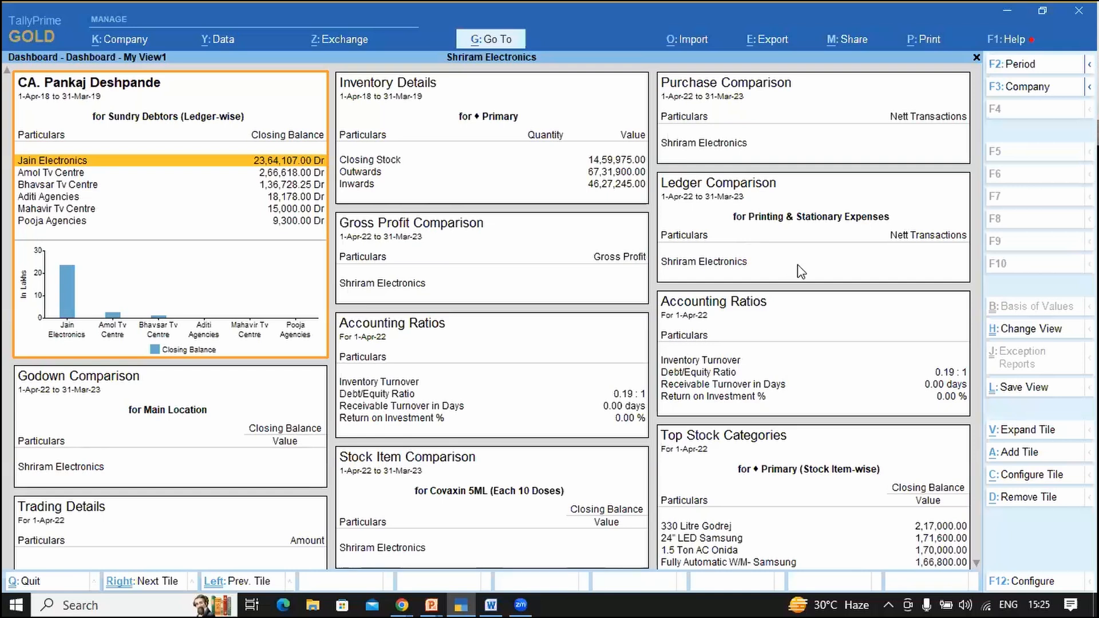
Step: Switch the first tile's group to Sundry Creditors and save the configuration
{"action": "left_click", "coordinate": [1028, 479]}
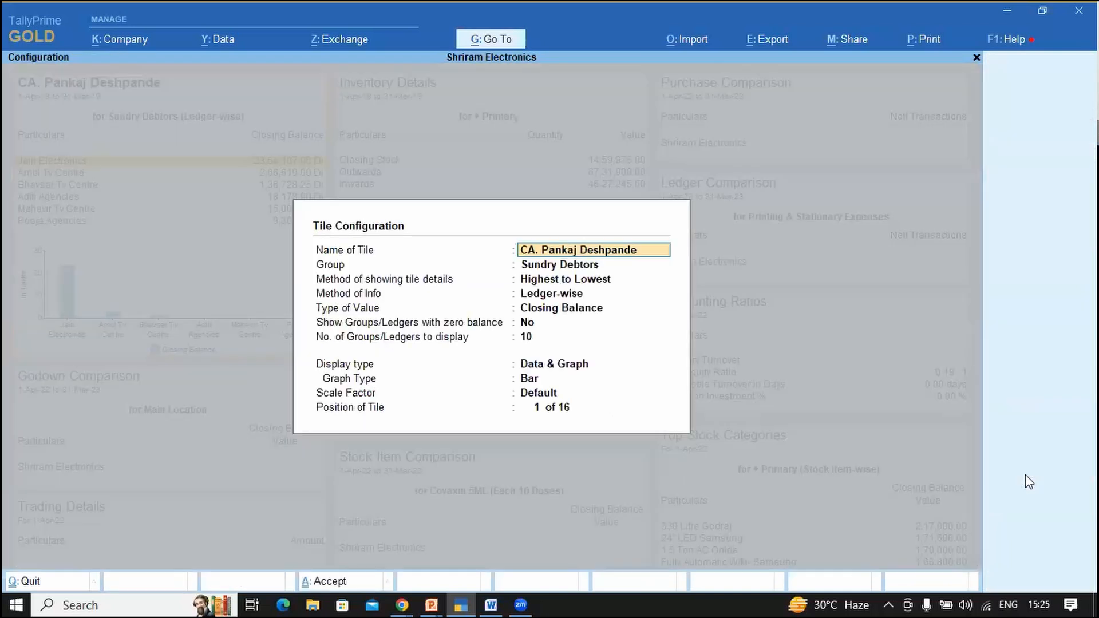
{"action": "key", "text": "Return"}
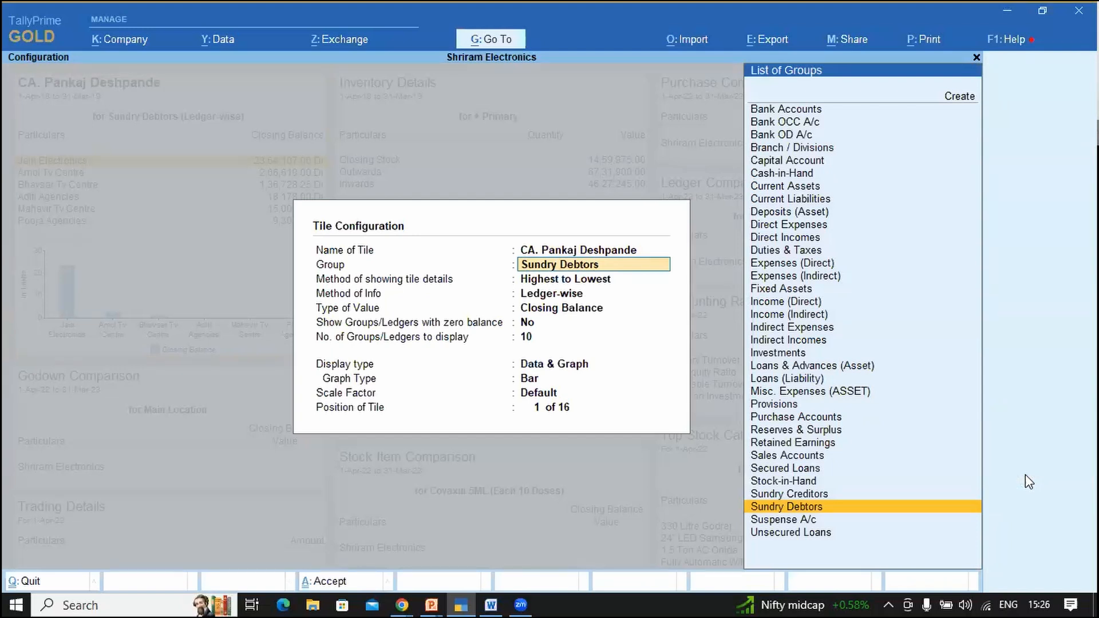
{"action": "key", "text": "Up"}
{"action": "key", "text": "Return"}
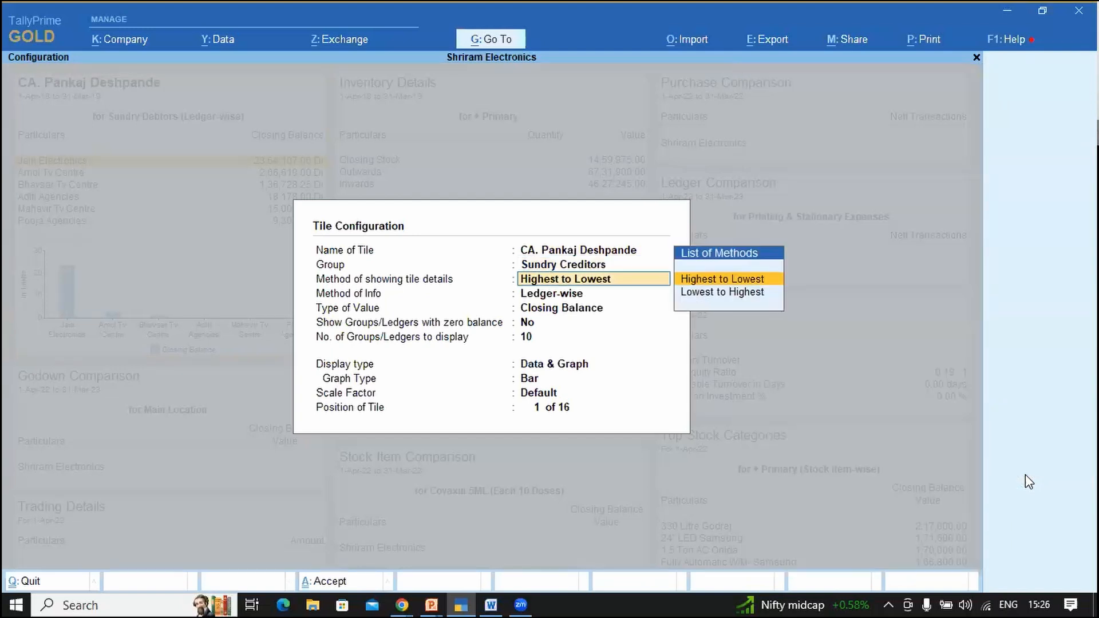
{"action": "key", "text": "ctrl+a"}
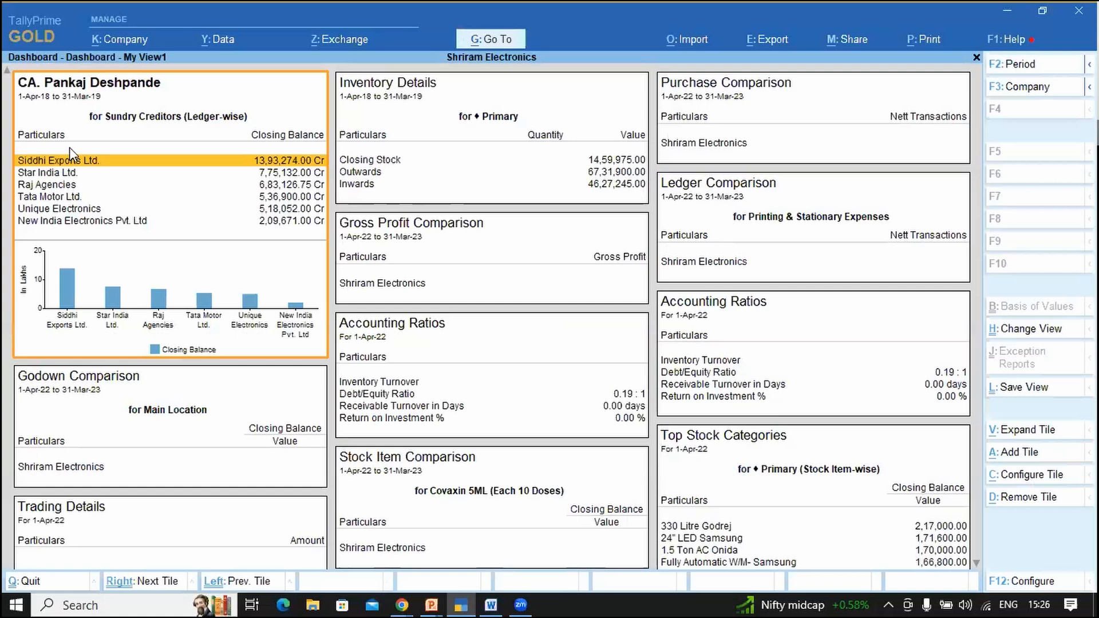
Step: Move down the creditor rows from Star India Ltd. to New India Electronics Pvt. Ltd
{"action": "key", "text": "Down"}
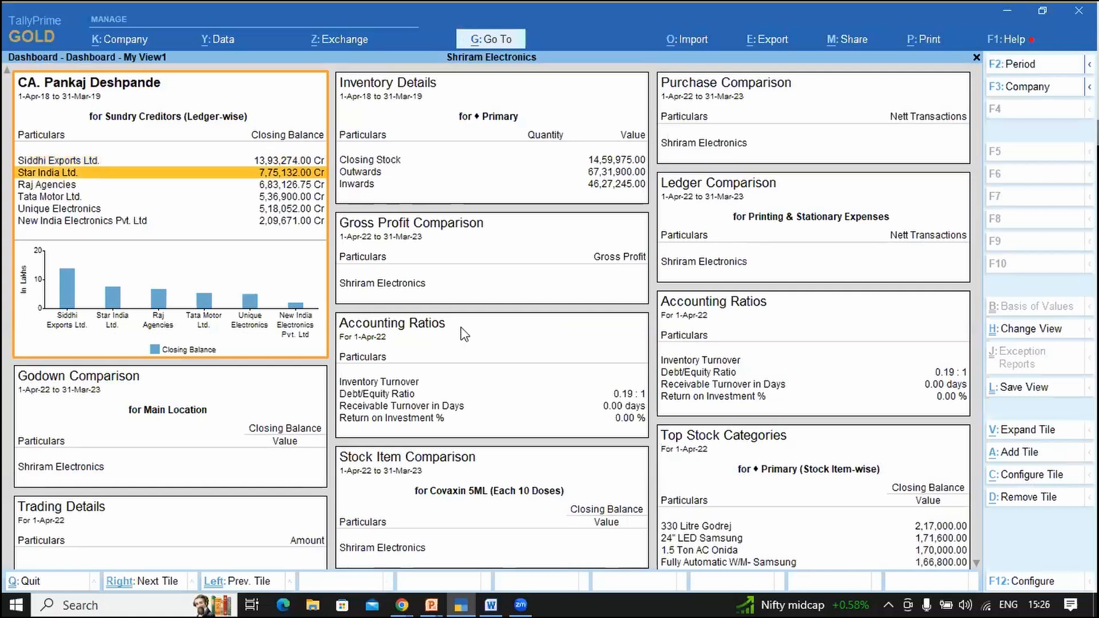
{"action": "key", "text": "Down"}
{"action": "key", "text": "Down"}
{"action": "key", "text": "Down"}
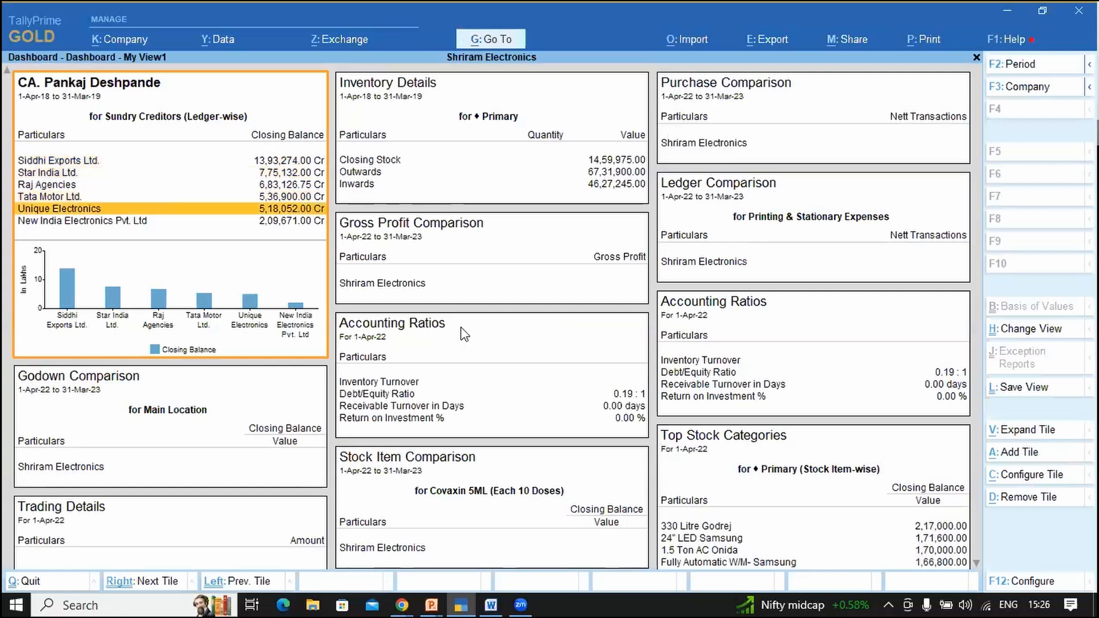
{"action": "key", "text": "Down"}
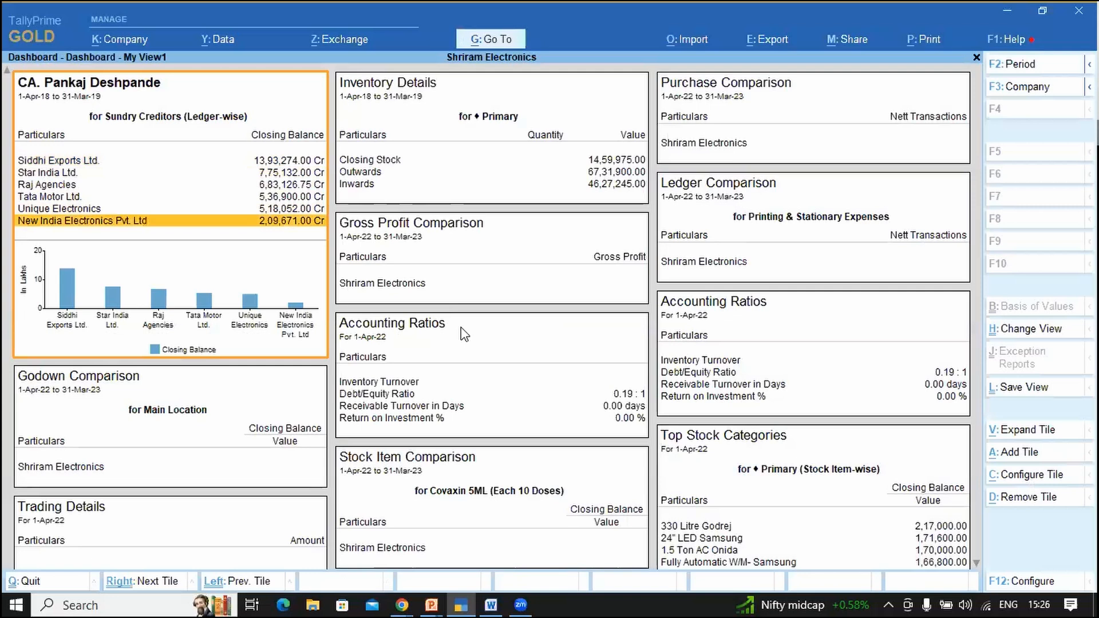
Step: Set the creditors tile ordering to Lowest to Highest and accept
{"action": "left_click", "coordinate": [1022, 484]}
{"action": "key", "text": "Return"}
{"action": "key", "text": "Down"}
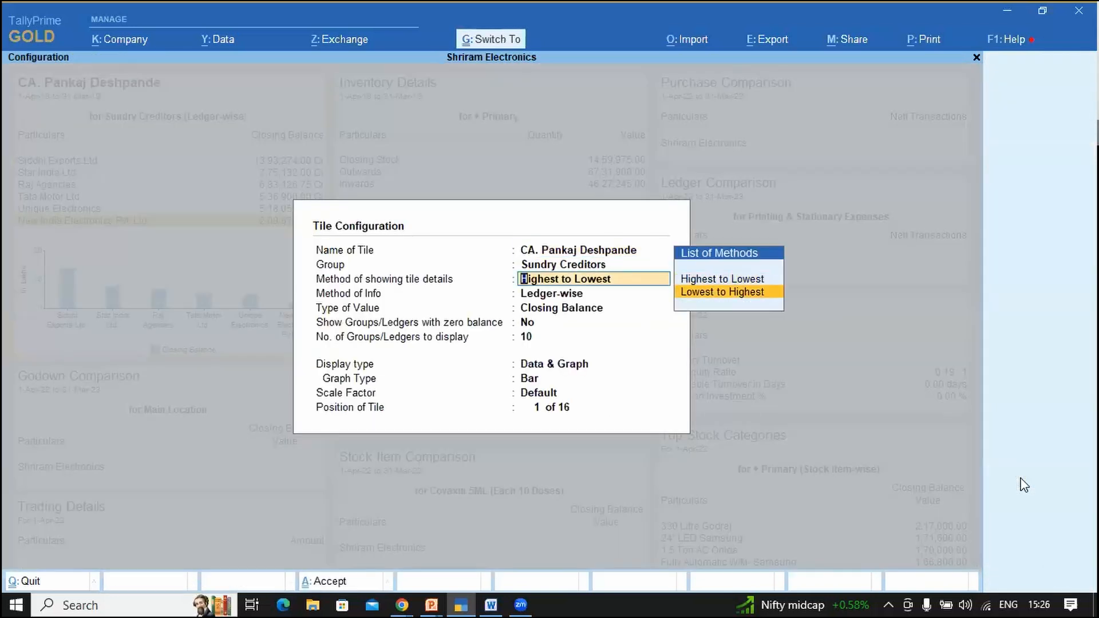
{"action": "key", "text": "Return"}
{"action": "key", "text": "ctrl+a"}
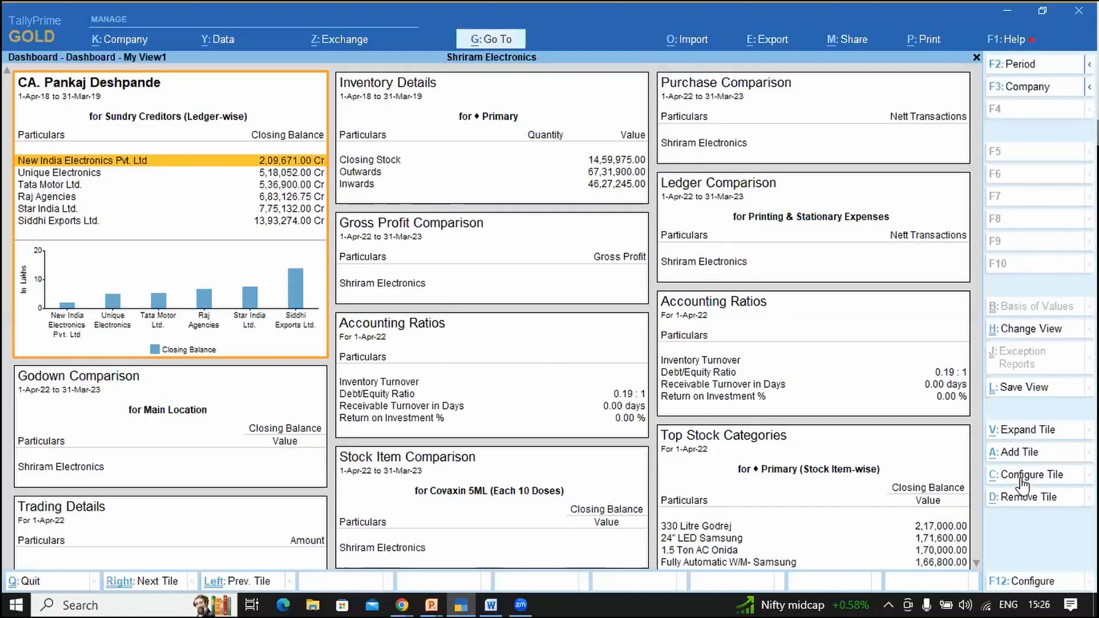
Step: Limit the creditors tile to 5 ledgers, keeping Sundry Creditors and Closing Balance
{"action": "left_click", "coordinate": [1023, 484]}
{"action": "key", "text": "Return"}
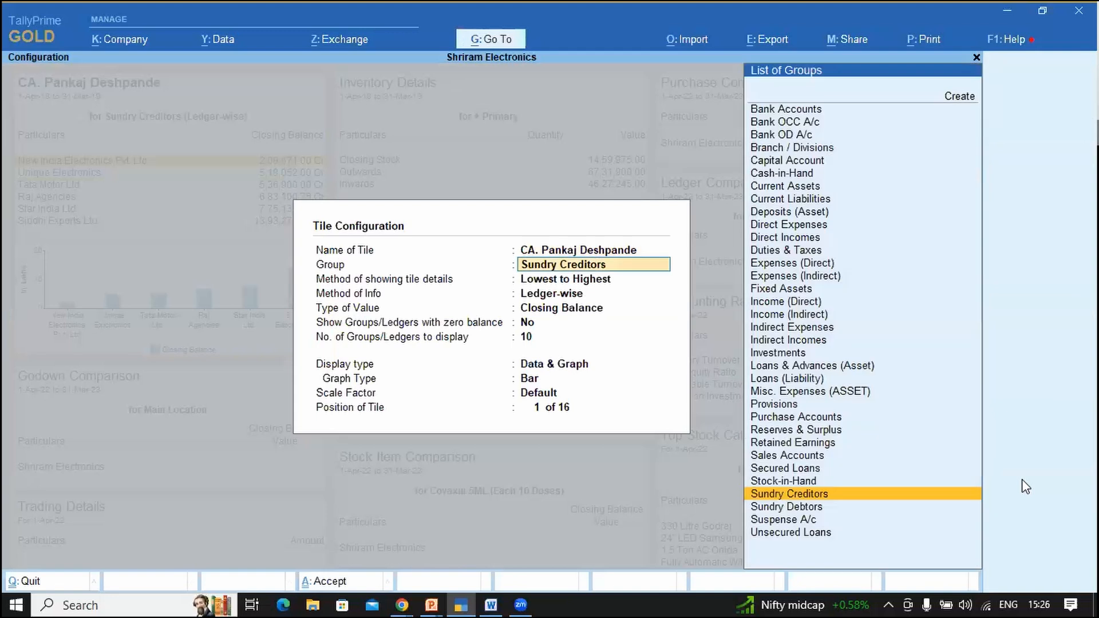
{"action": "key", "text": "Return"}
{"action": "key", "text": "Return"}
{"action": "key", "text": "Return"}
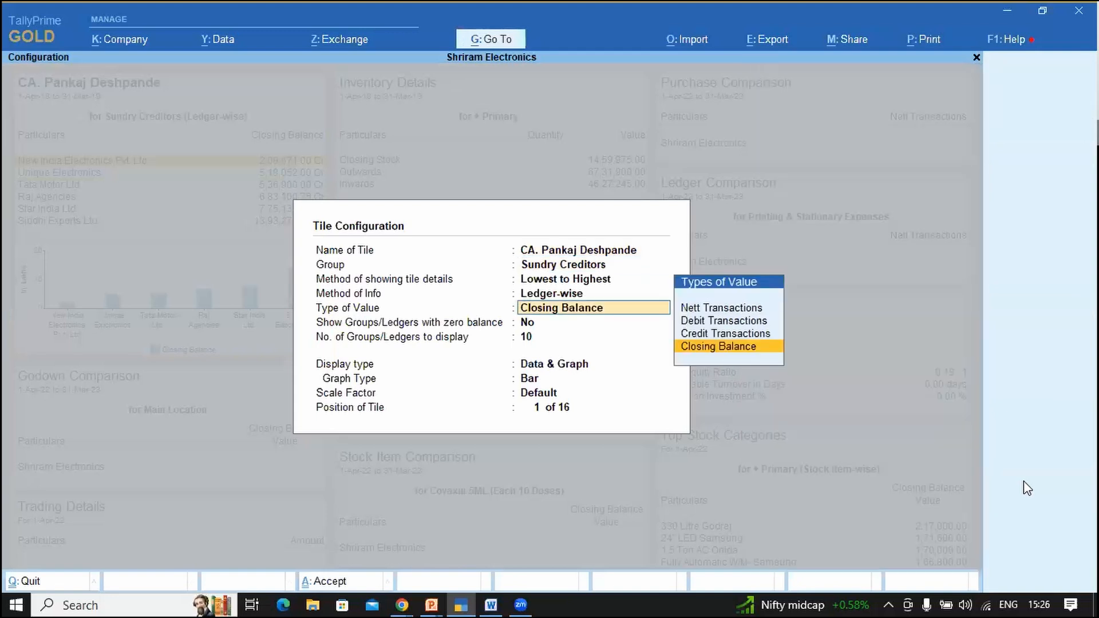
{"action": "key", "text": "Return"}
{"action": "key", "text": "Return"}
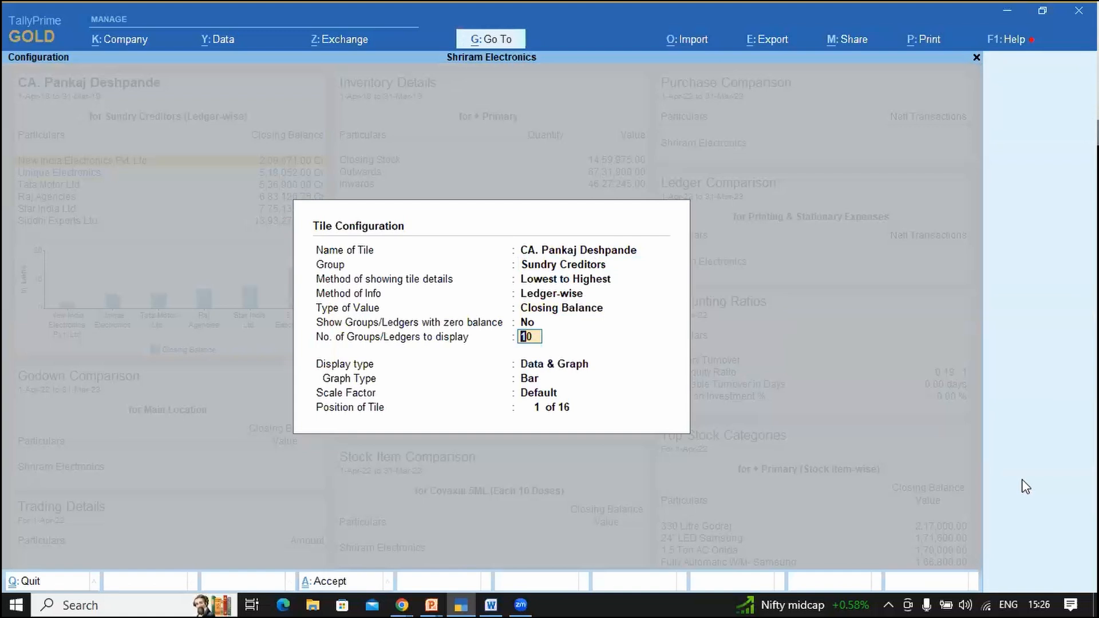
{"action": "type", "text": "5"}
{"action": "key", "text": "Return"}
{"action": "key", "text": "ctrl+a"}
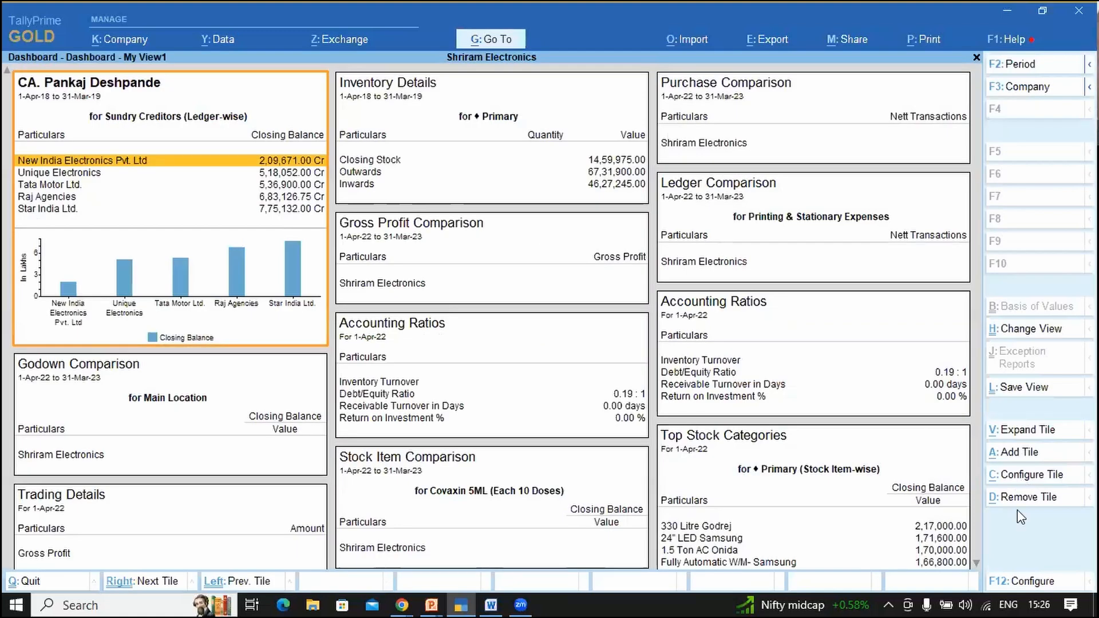
Step: Reduce the creditors tile to show only 3 ledgers and save
{"action": "left_click", "coordinate": [1032, 478]}
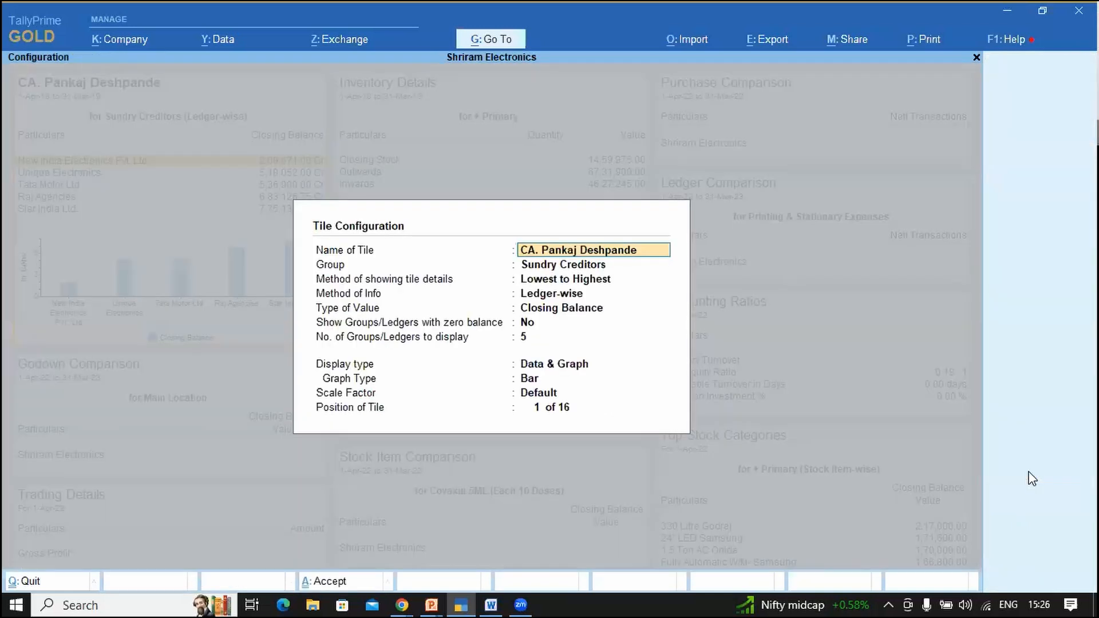
{"action": "key", "text": "Return"}
{"action": "key", "text": "Return"}
{"action": "key", "text": "Return"}
{"action": "key", "text": "Return"}
{"action": "key", "text": "Return"}
{"action": "key", "text": "Return"}
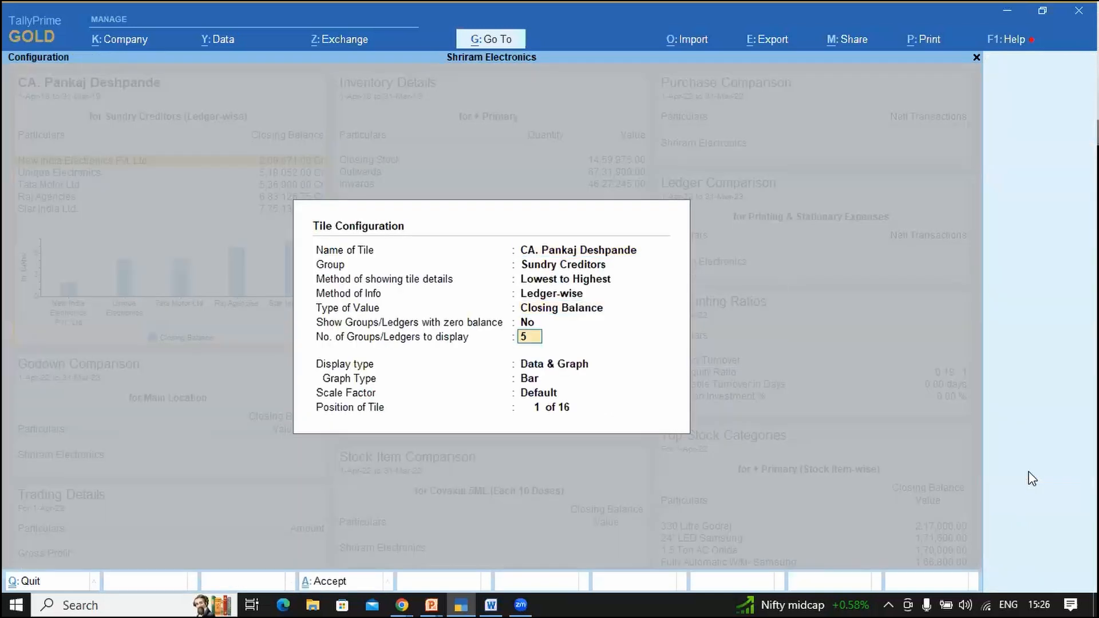
{"action": "key", "text": "Return"}
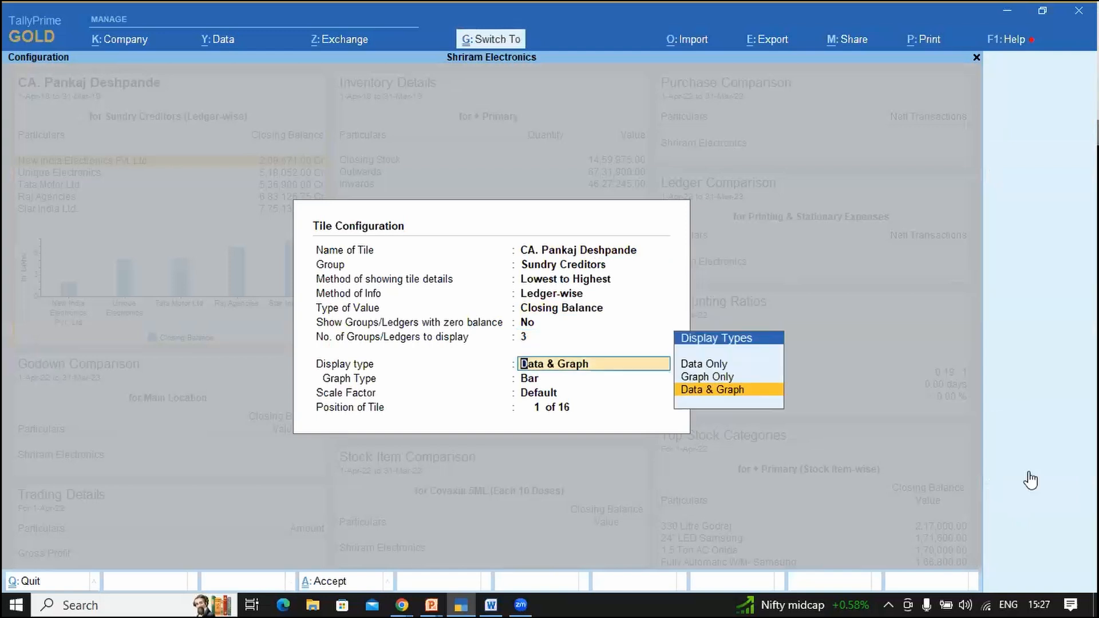
{"action": "key", "text": "ctrl+a"}
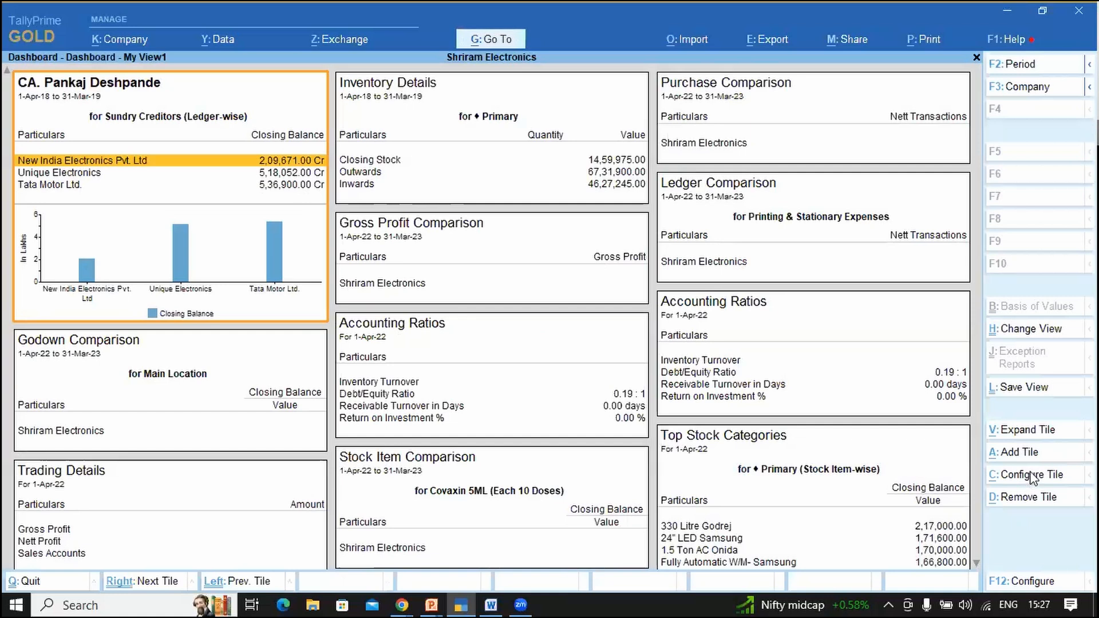
{"action": "left_click", "coordinate": [1033, 475]}
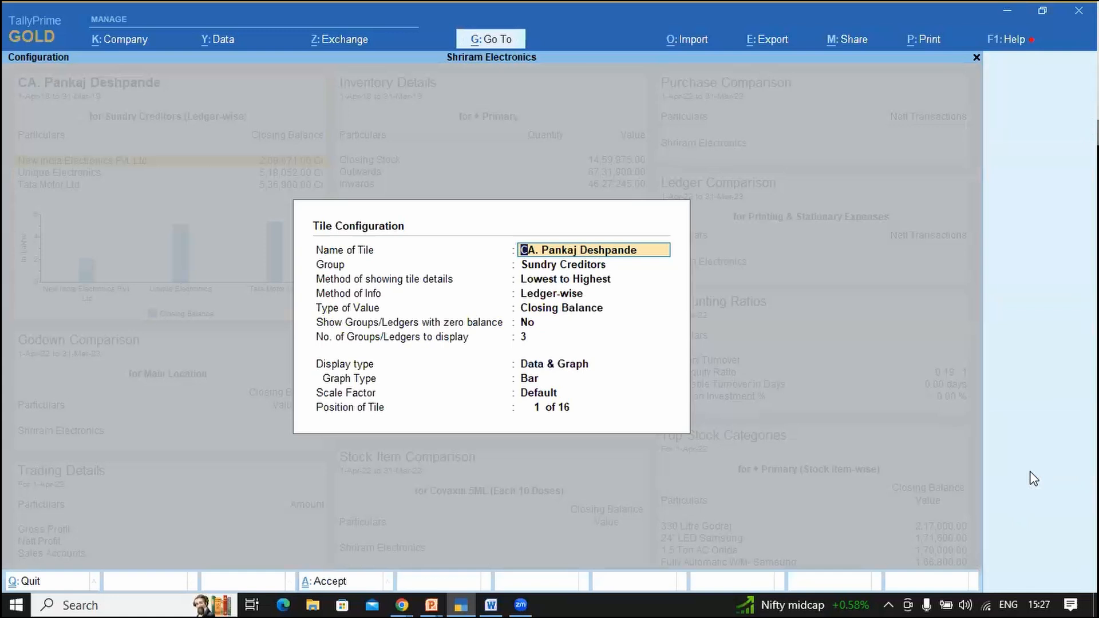
Step: Rename the creditors tile to 'Top 3 Receivable' and save it
{"action": "key", "text": "BackSpace"}
{"action": "key", "text": "Escape"}
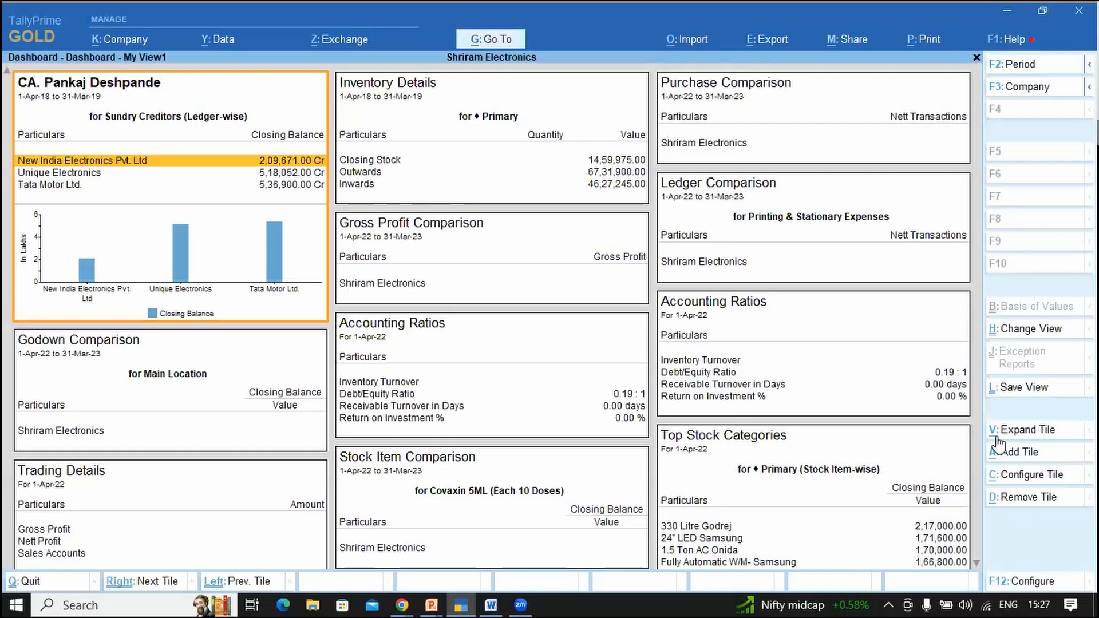
{"action": "left_click", "coordinate": [1016, 475]}
{"action": "type", "text": "T"}
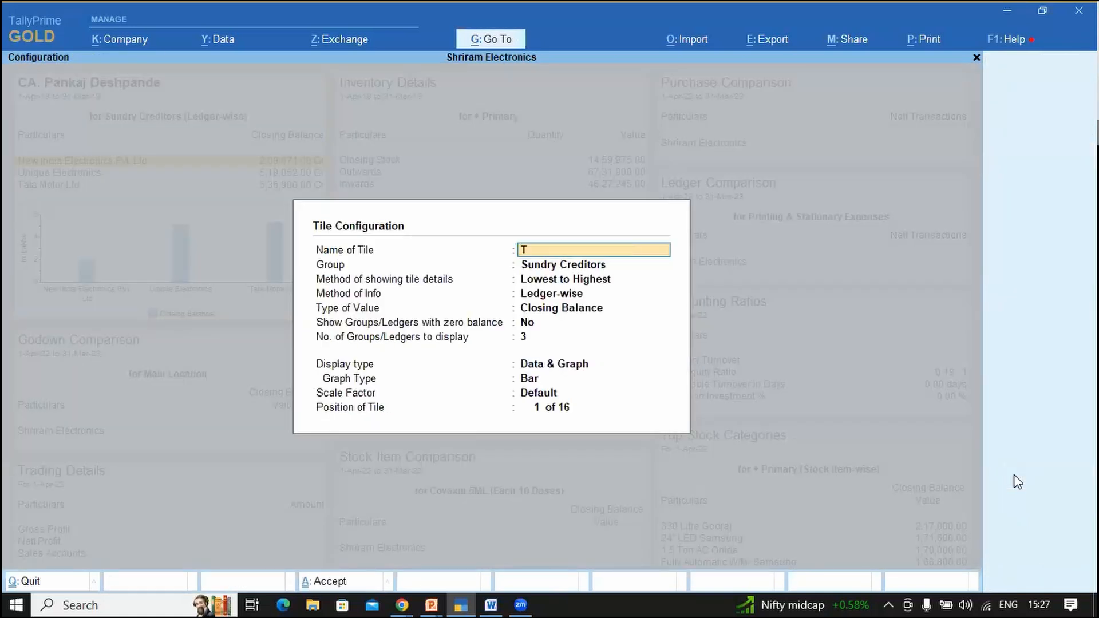
{"action": "type", "text": "op 3 Receivable"}
{"action": "key", "text": "Return"}
{"action": "key", "text": "ctrl+a"}
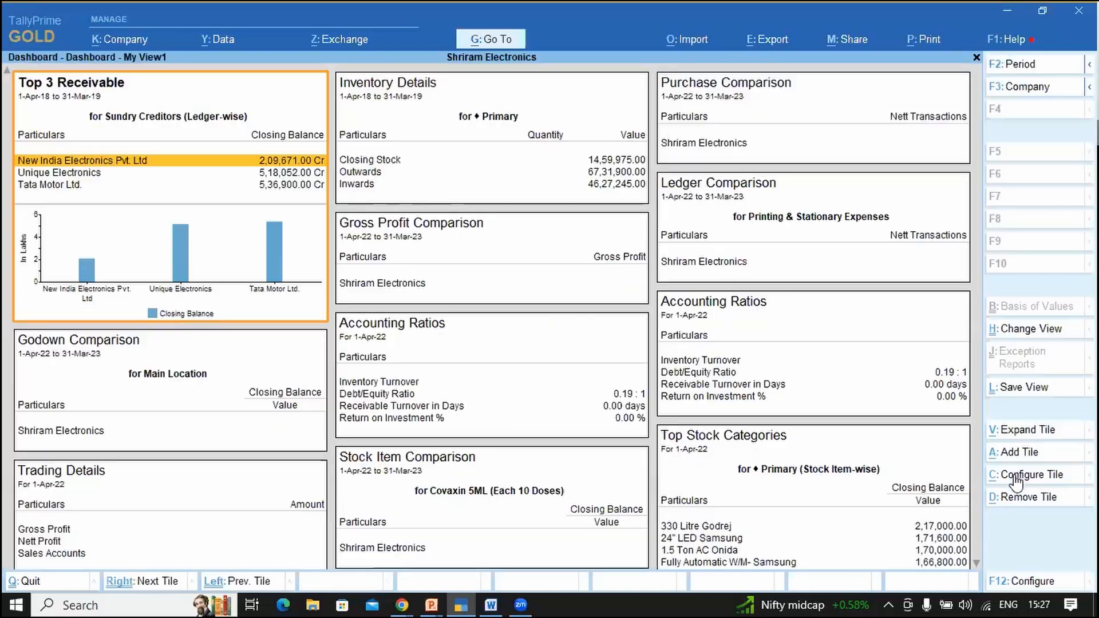
{"action": "left_click", "coordinate": [418, 2]}
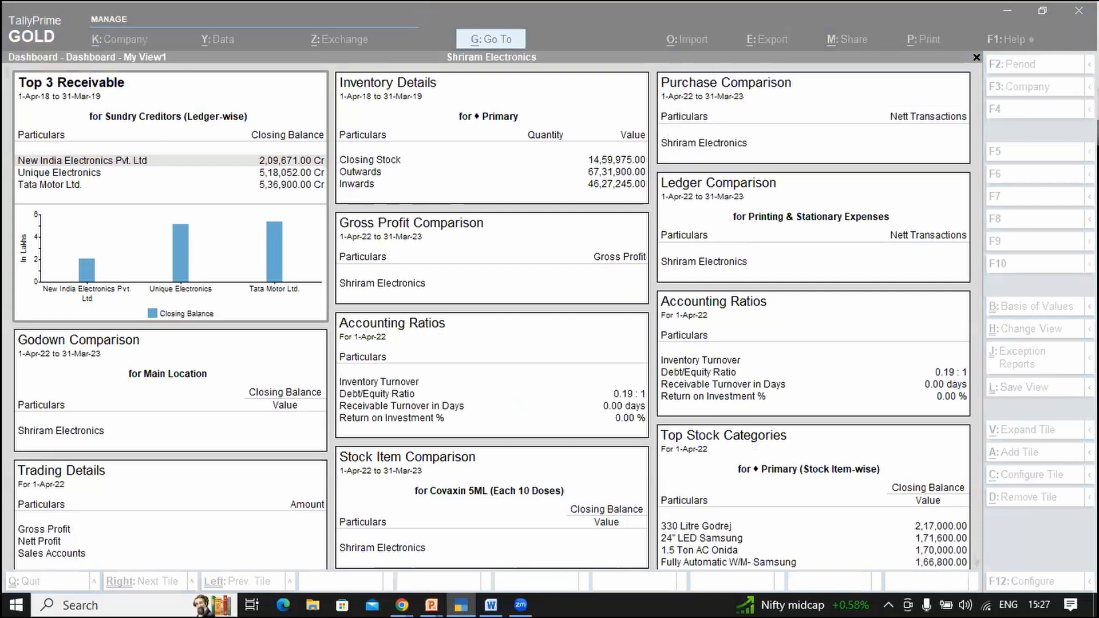
{"action": "left_click", "coordinate": [243, 96]}
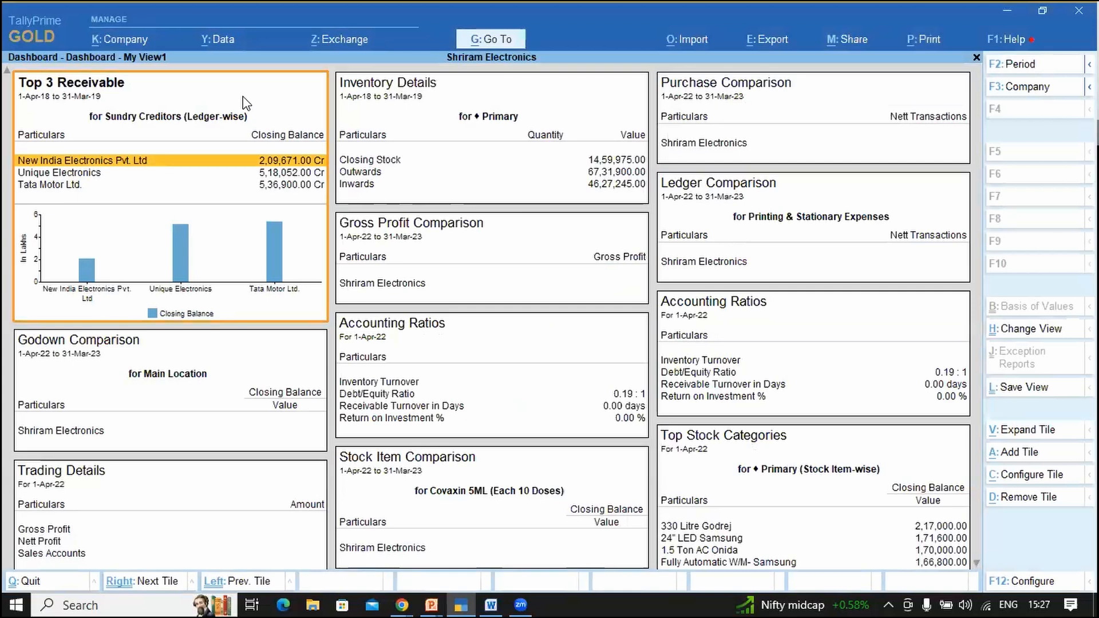
{"action": "left_click", "coordinate": [832, 335]}
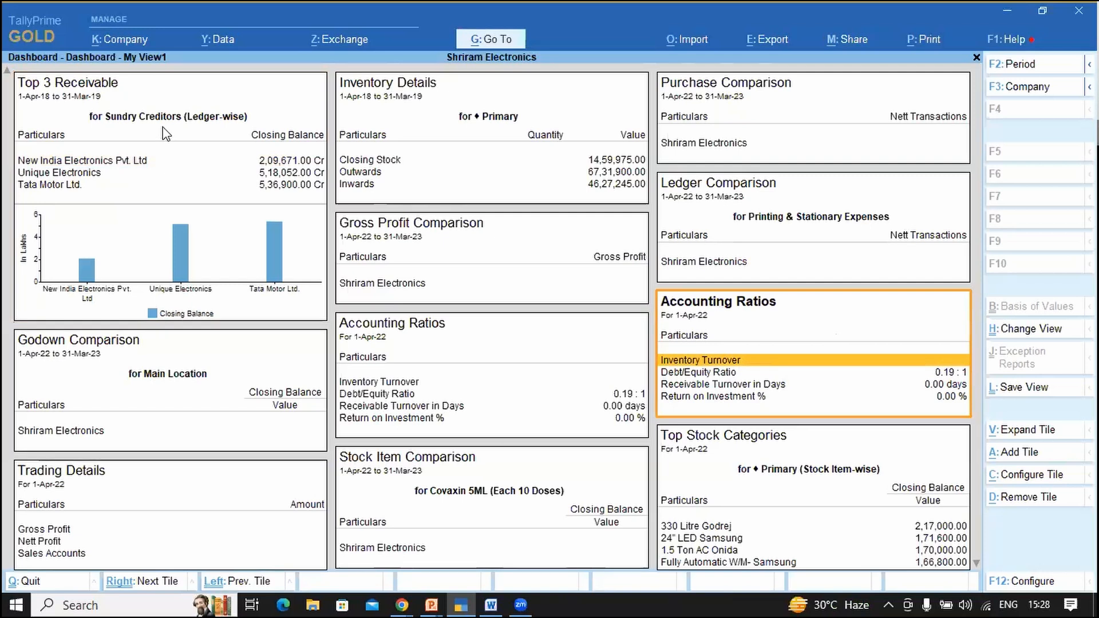
Step: Set the Accounting Ratios tile's position to 1 so it leads the dashboard
{"action": "left_click", "coordinate": [1017, 475]}
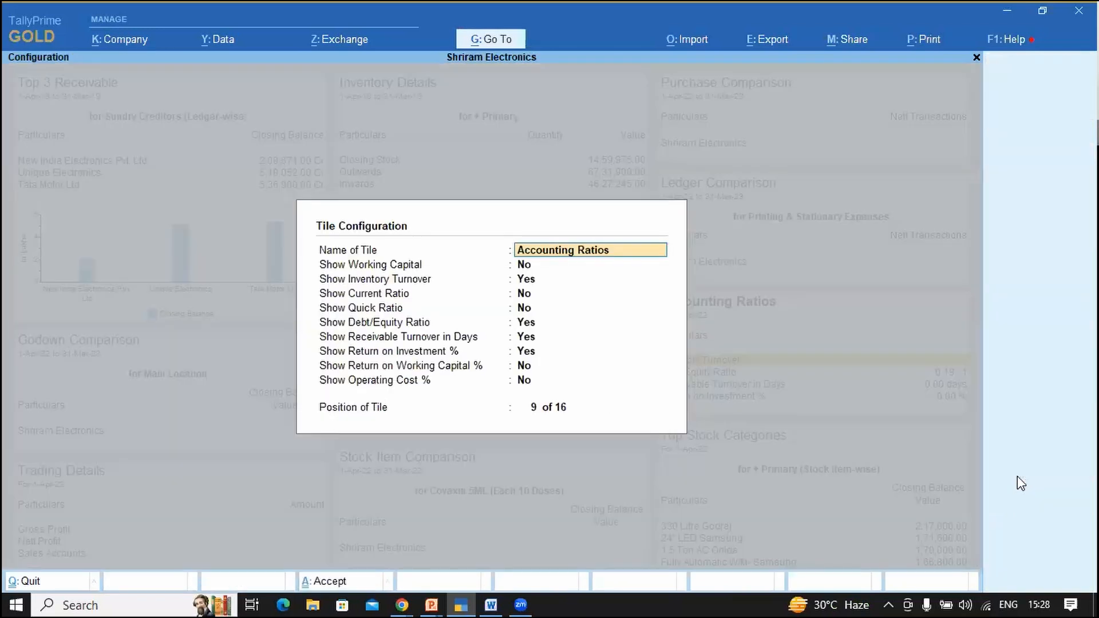
{"action": "key", "text": "Return"}
{"action": "key", "text": "Return"}
{"action": "key", "text": "Return"}
{"action": "key", "text": "Return"}
{"action": "key", "text": "Return"}
{"action": "key", "text": "Return"}
{"action": "key", "text": "Return"}
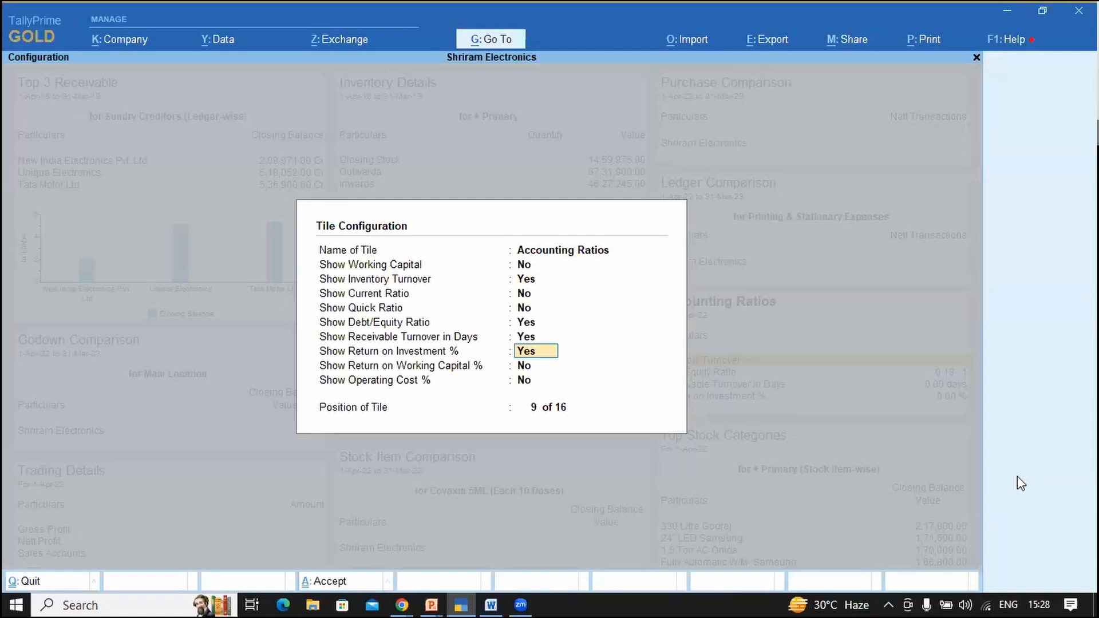
{"action": "key", "text": "Return"}
{"action": "key", "text": "Return"}
{"action": "key", "text": "Return"}
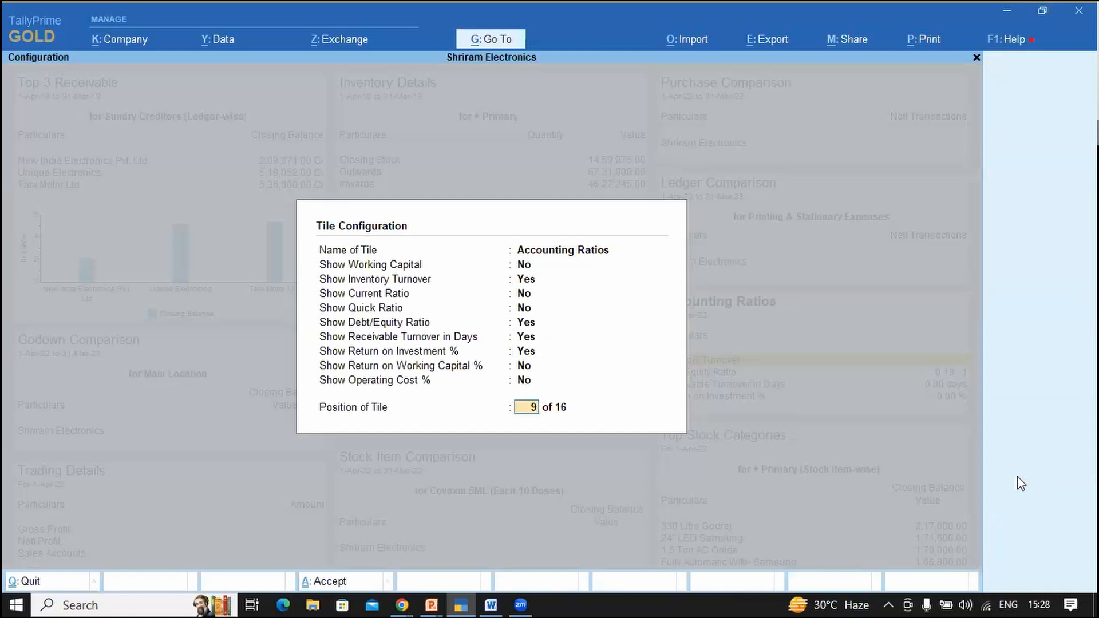
{"action": "type", "text": "1"}
{"action": "key", "text": "Return"}
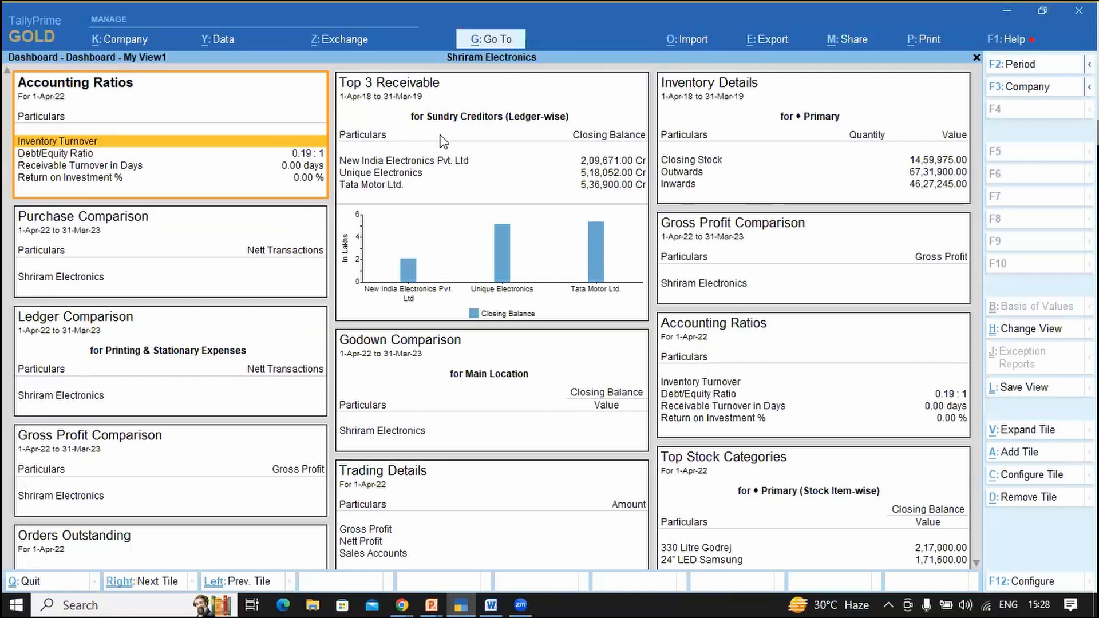
{"action": "key", "text": "alt+a"}
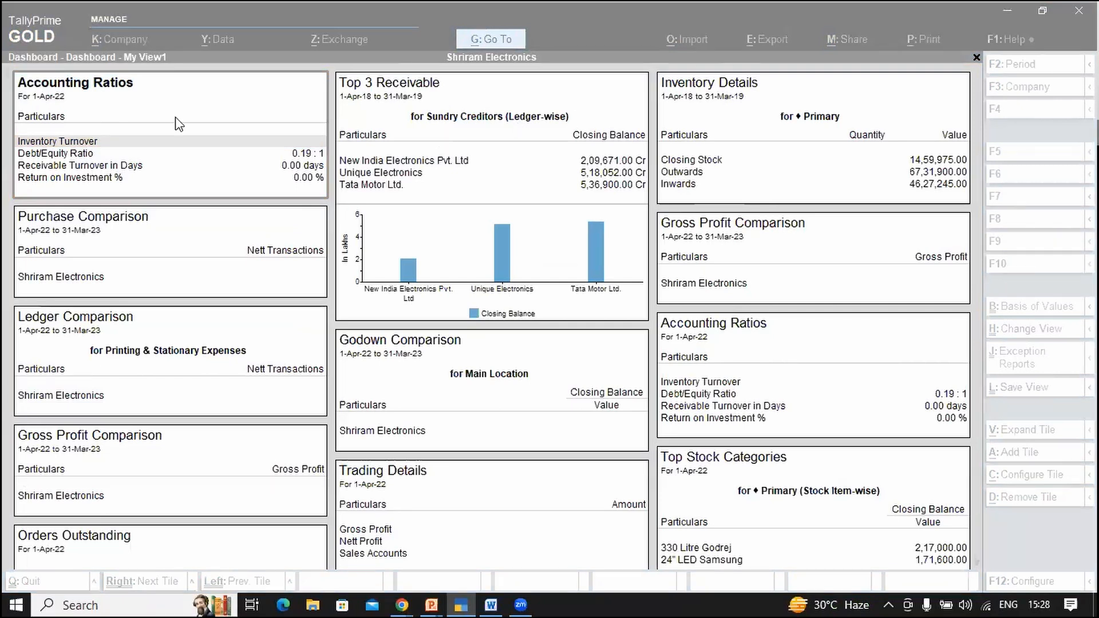
{"action": "left_click", "coordinate": [161, 119]}
{"action": "key", "text": "Right"}
{"action": "key", "text": "Left"}
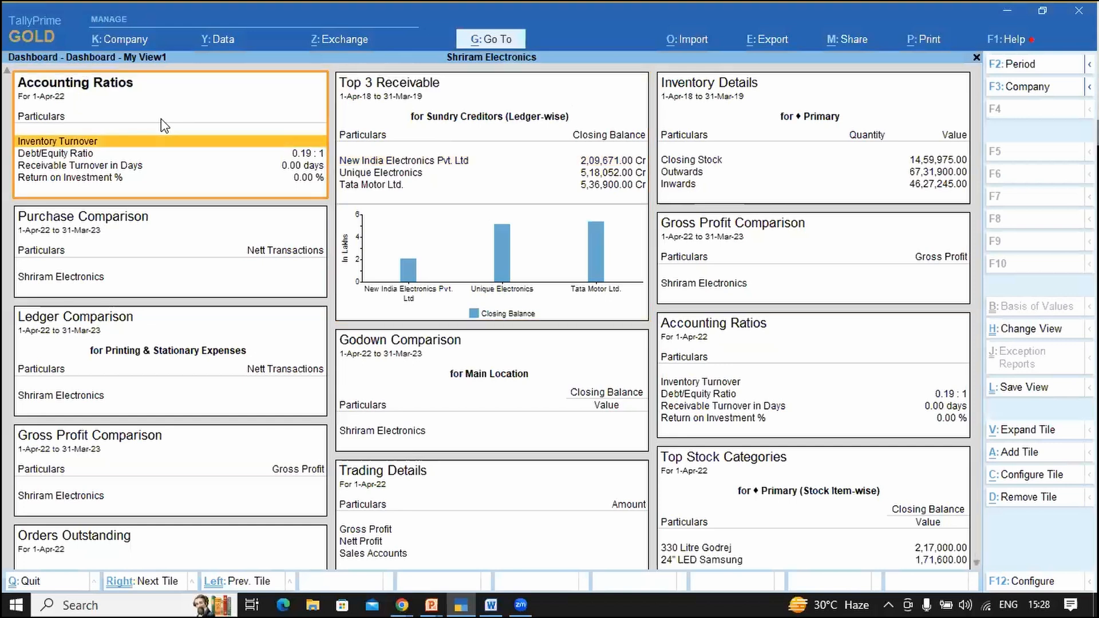
{"action": "left_click", "coordinate": [334, 2]}
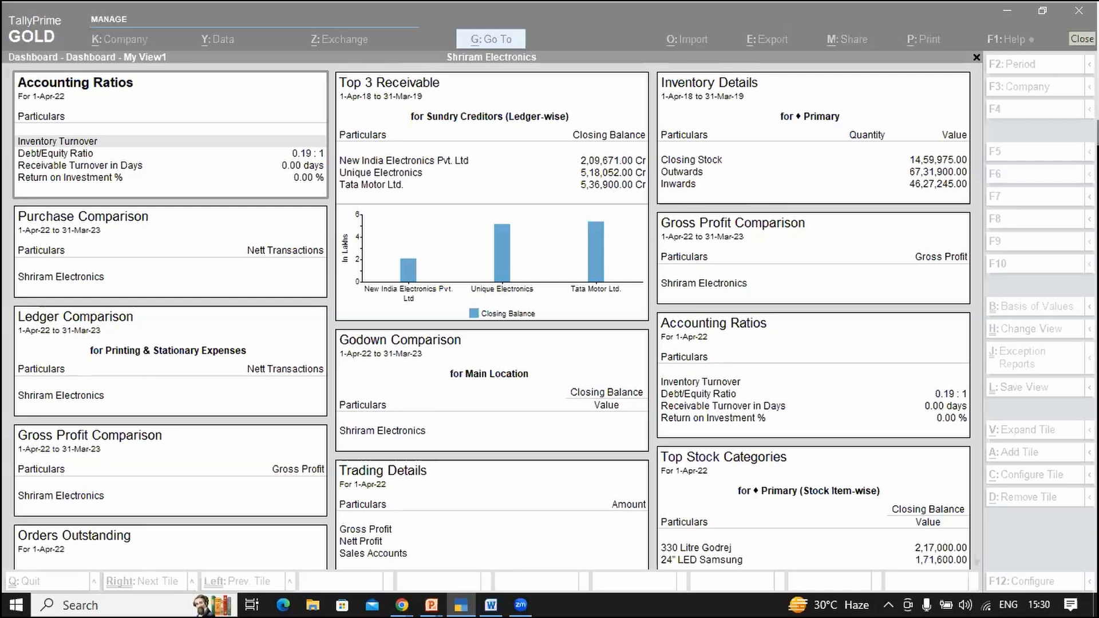
Step: Remove the duplicate Accounting Ratios tile from the right column
{"action": "left_click", "coordinate": [804, 365]}
{"action": "left_click", "coordinate": [225, 145]}
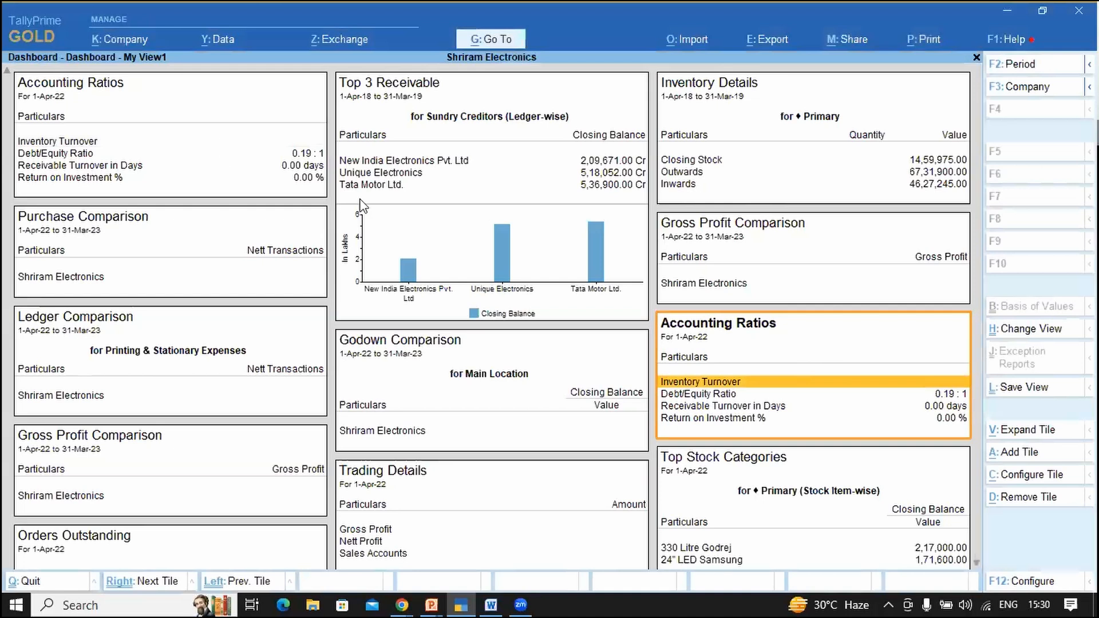
{"action": "left_click", "coordinate": [791, 366]}
{"action": "left_click", "coordinate": [1029, 504]}
{"action": "key", "text": "y"}
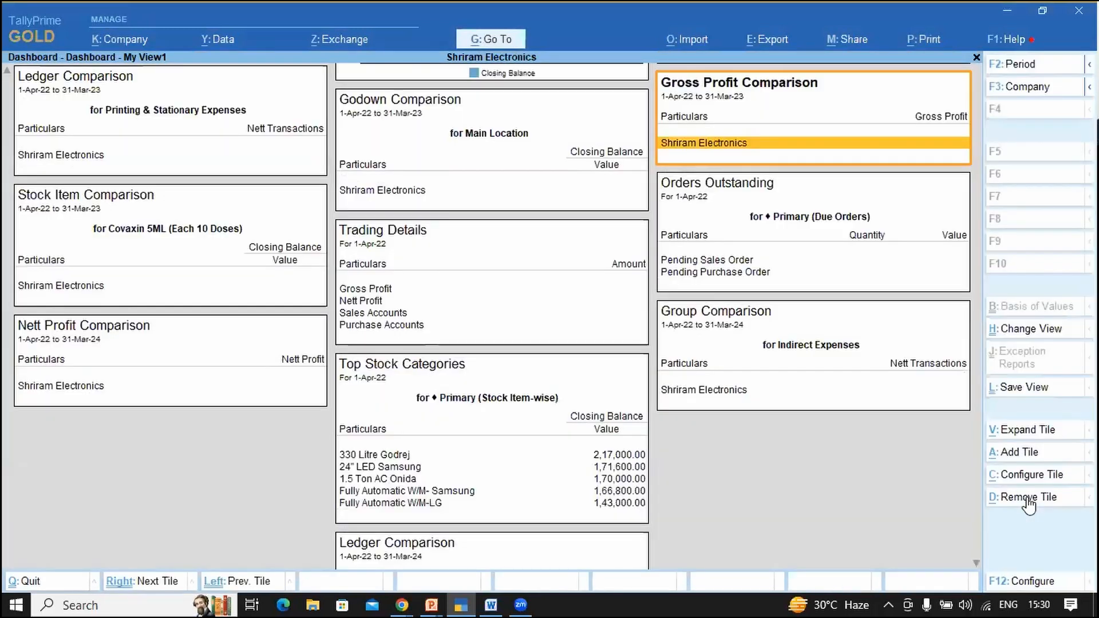
Step: Remove the Group Comparison and Electricity Expenses Ledger Comparison tiles
{"action": "left_click", "coordinate": [758, 359]}
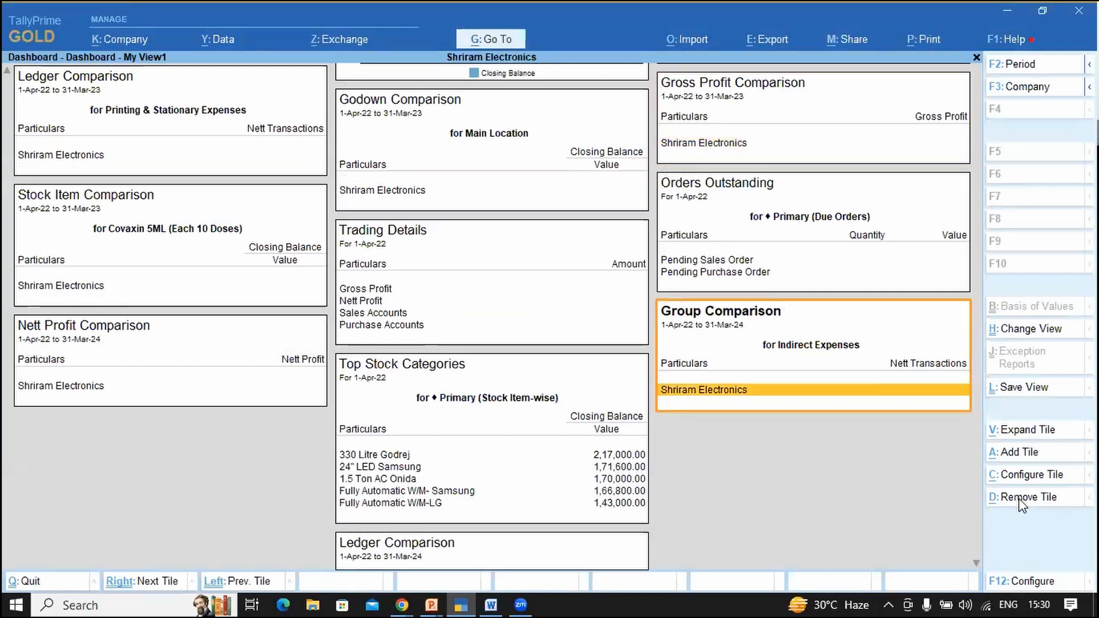
{"action": "left_click", "coordinate": [1019, 499]}
{"action": "key", "text": "y"}
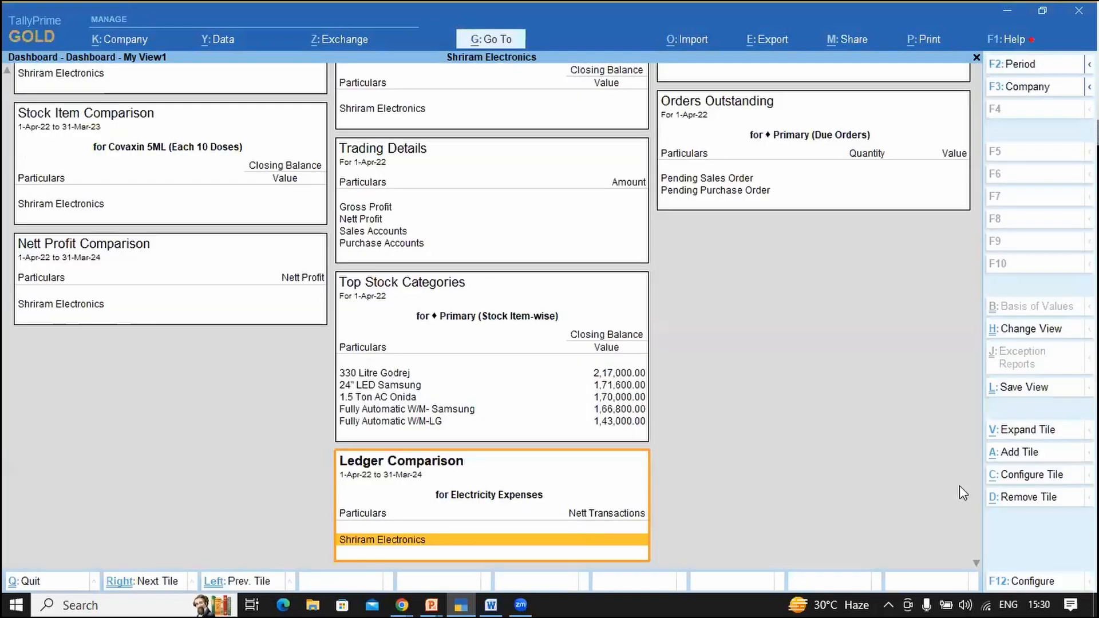
{"action": "left_click", "coordinate": [1033, 493]}
{"action": "key", "text": "y"}
Step: Remove the Top Stock Categories and Nett Profit Comparison tiles
{"action": "left_click", "coordinate": [491, 444]}
{"action": "left_click", "coordinate": [1014, 498]}
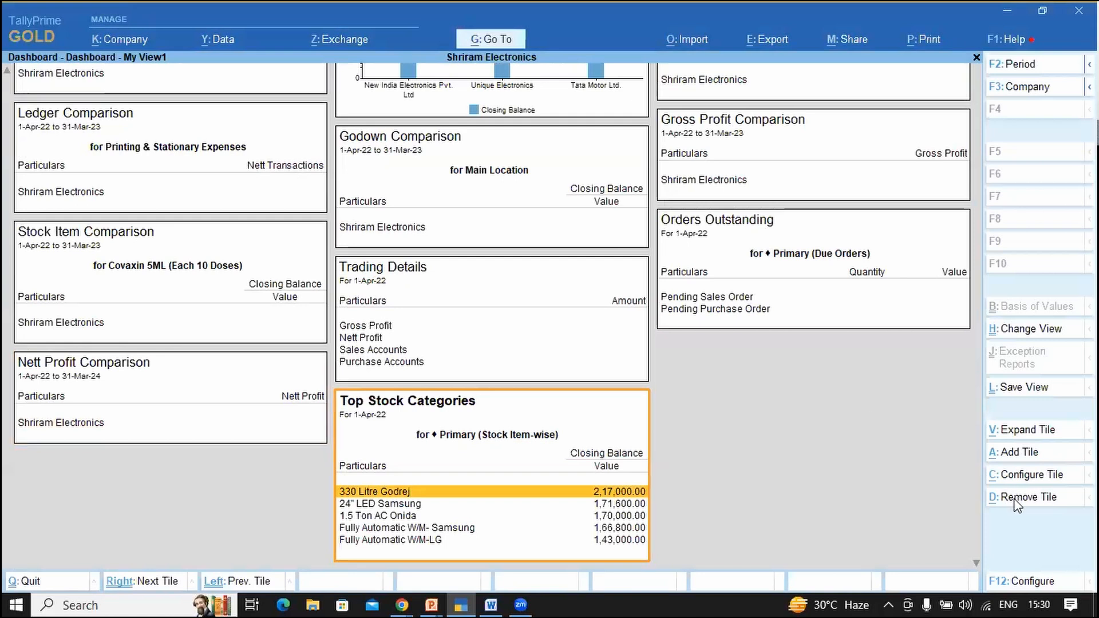
{"action": "key", "text": "y"}
{"action": "left_click", "coordinate": [709, 307]}
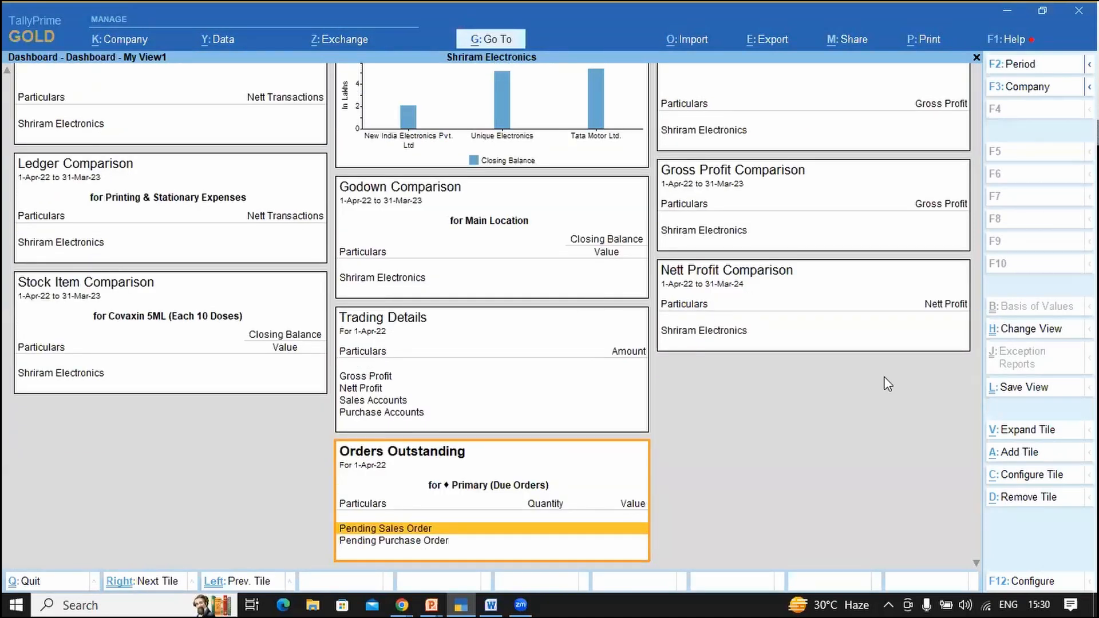
{"action": "left_click", "coordinate": [1020, 500]}
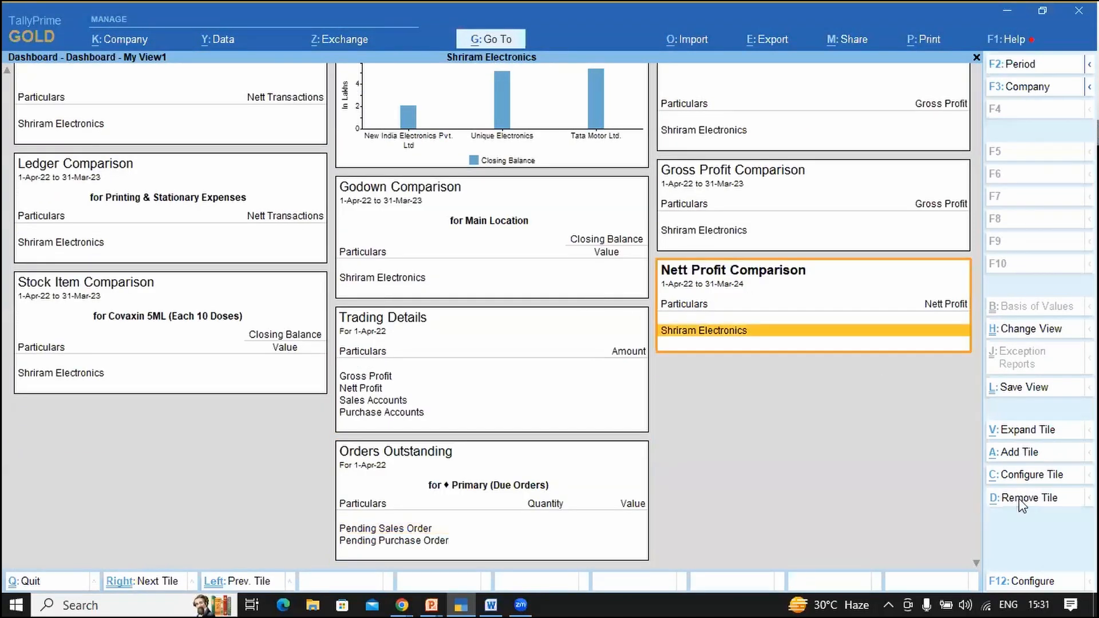
{"action": "key", "text": "y"}
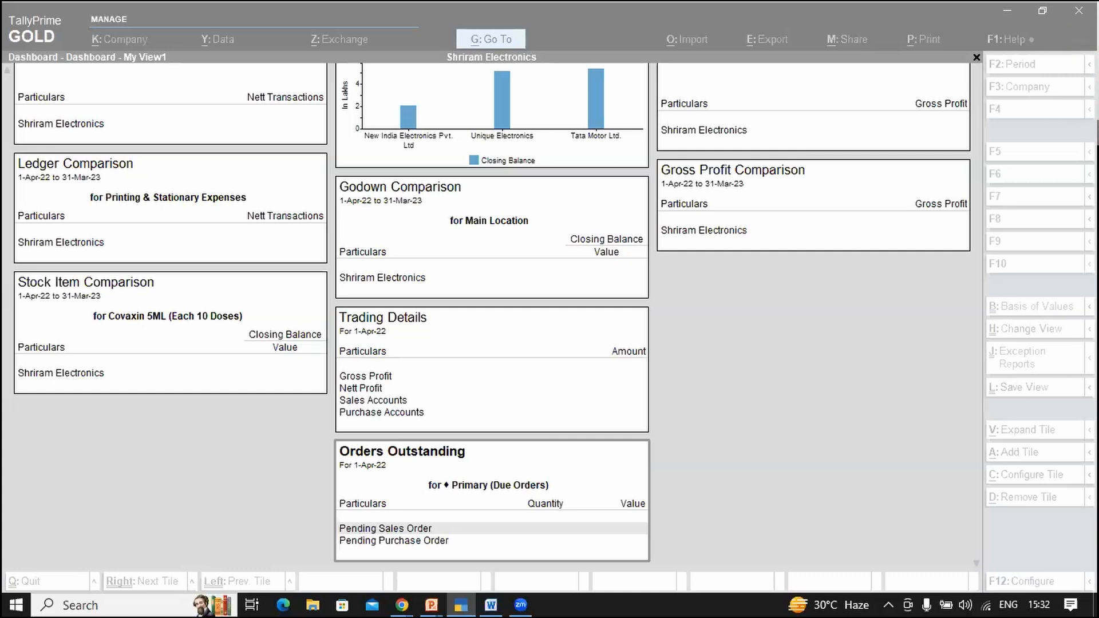
{"action": "left_click", "coordinate": [837, 331]}
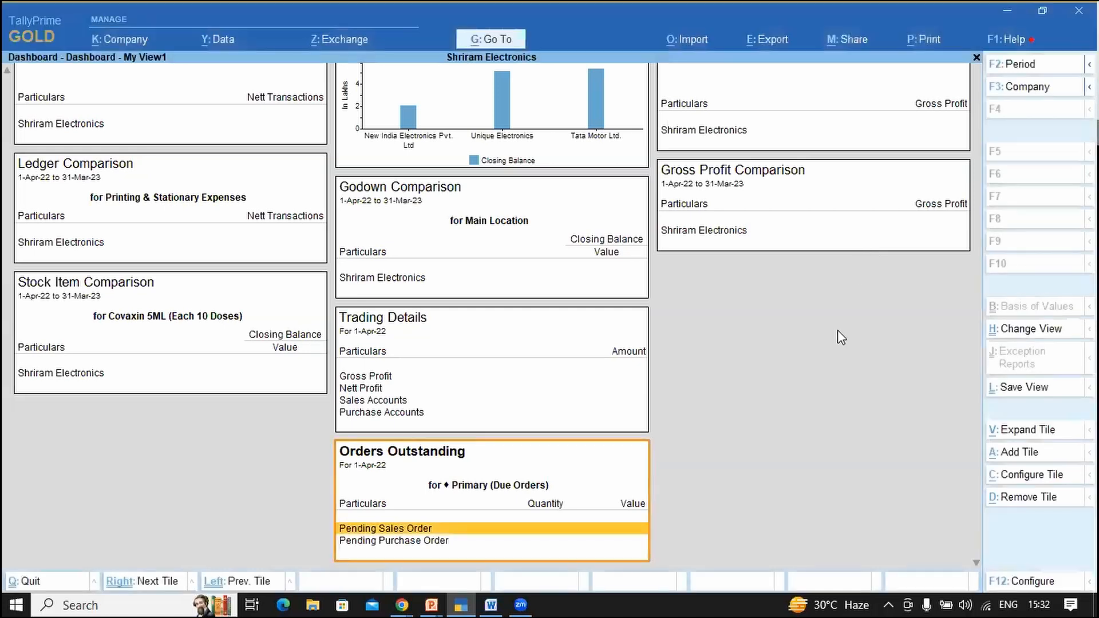
Step: Cancel quitting the dashboard and move to the Top 3 Receivable tile
{"action": "key", "text": "Escape"}
{"action": "key", "text": "n"}
{"action": "key", "text": "Left"}
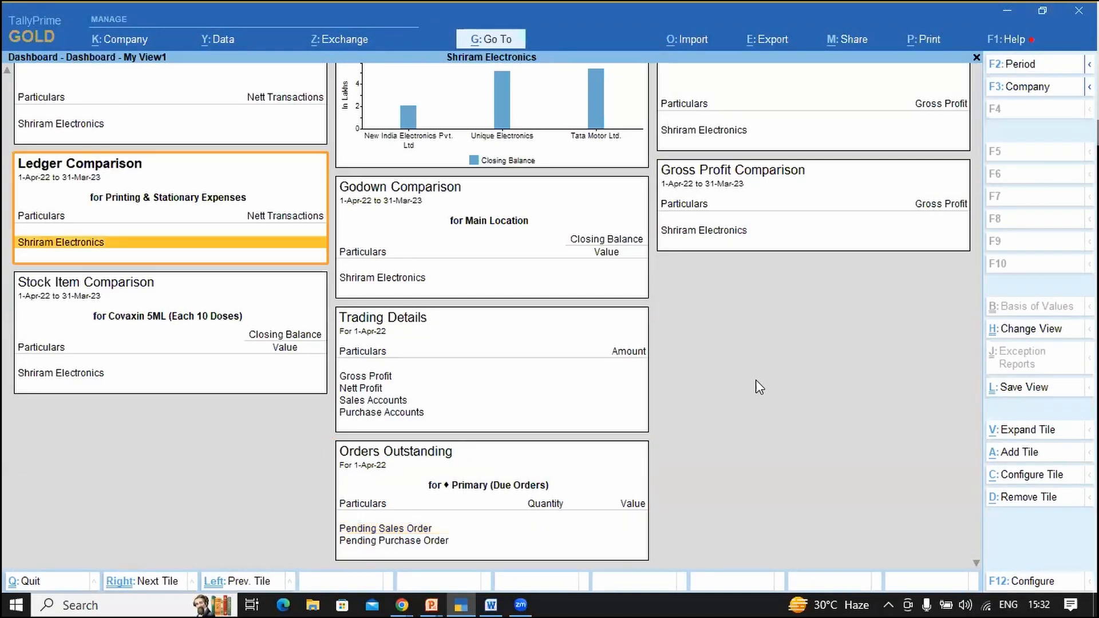
{"action": "key", "text": "Left"}
{"action": "key", "text": "Left"}
{"action": "key", "text": "Left"}
{"action": "key", "text": "Left"}
{"action": "key", "text": "Left"}
{"action": "key", "text": "Left"}
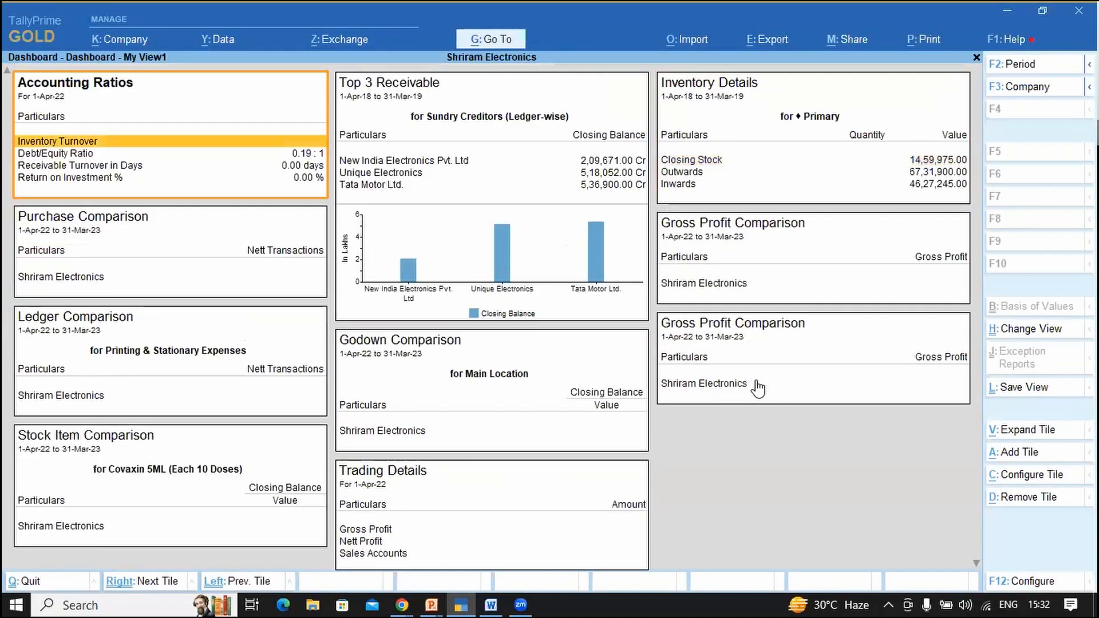
{"action": "key", "text": "Right"}
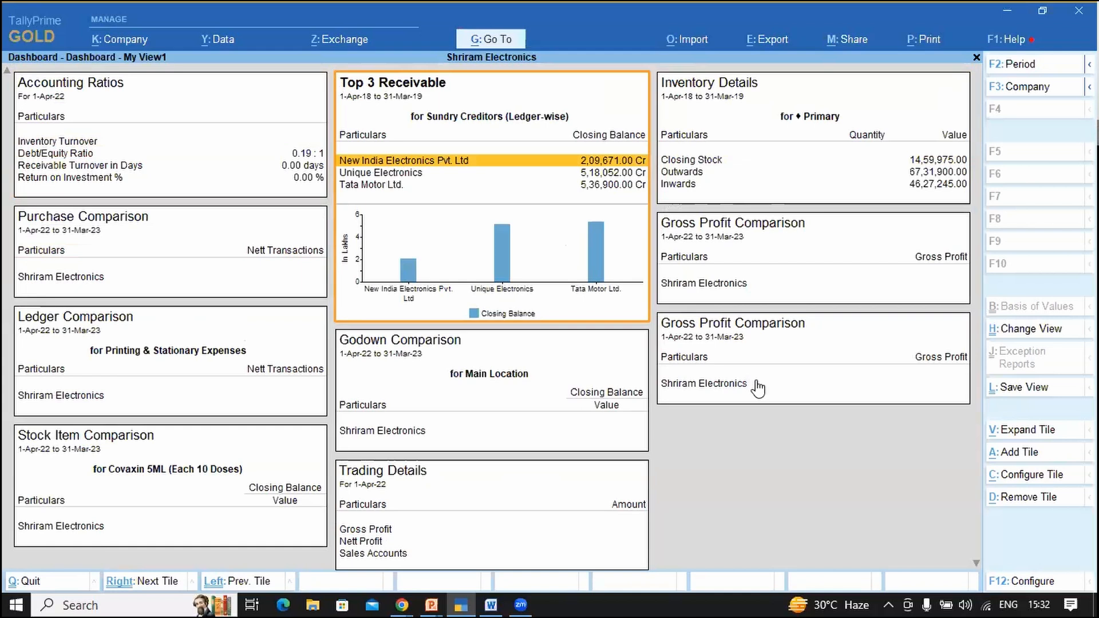
Step: Enlarge the Top 3 Receivable tile and change its group to Sundry Debtors
{"action": "left_click", "coordinate": [1025, 430]}
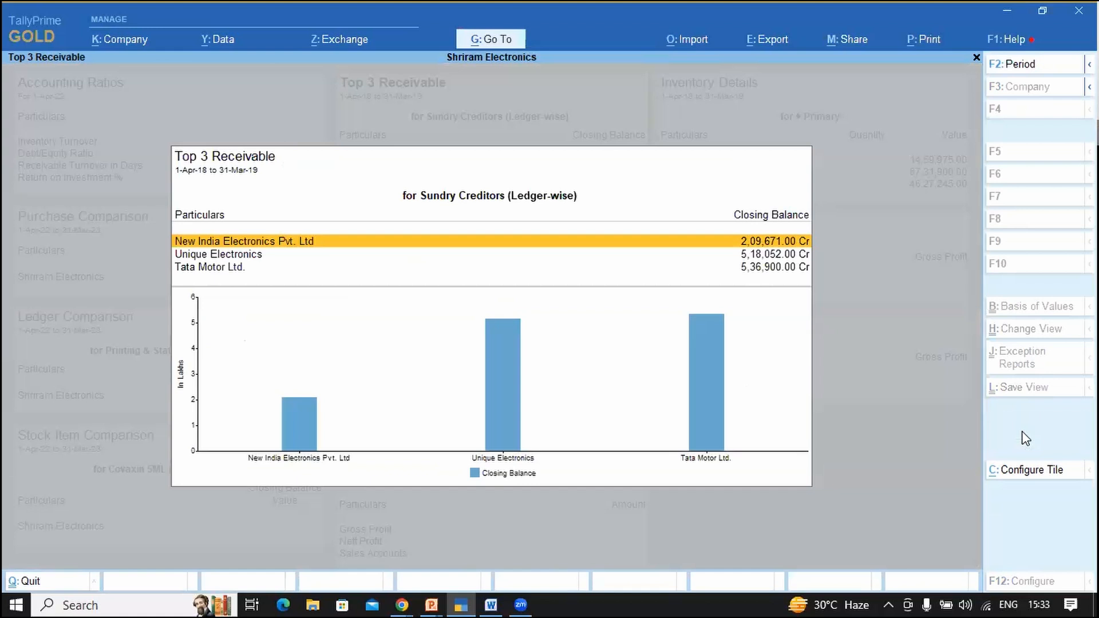
{"action": "left_click", "coordinate": [1025, 480]}
{"action": "key", "text": "Return"}
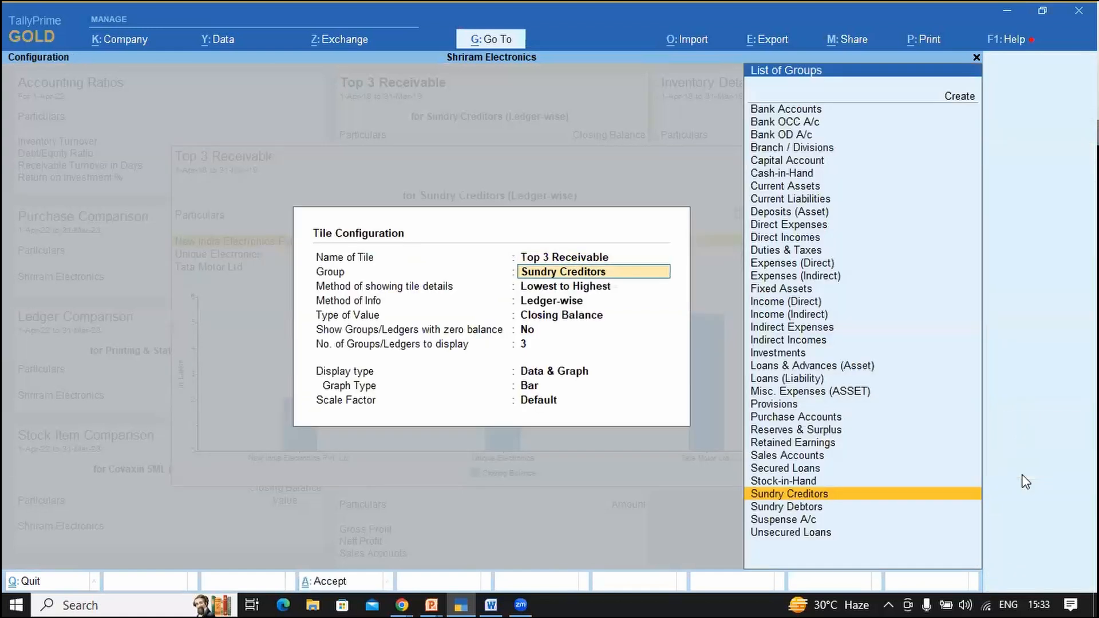
{"action": "type", "text": "Sundr"}
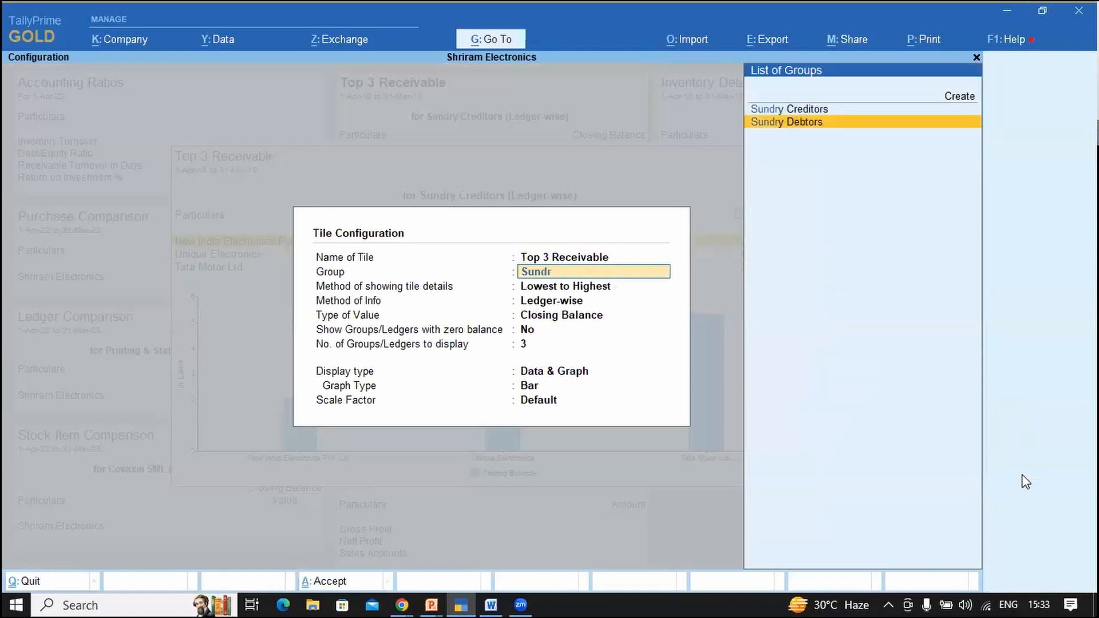
{"action": "key", "text": "Return"}
{"action": "key", "text": "ctrl+a"}
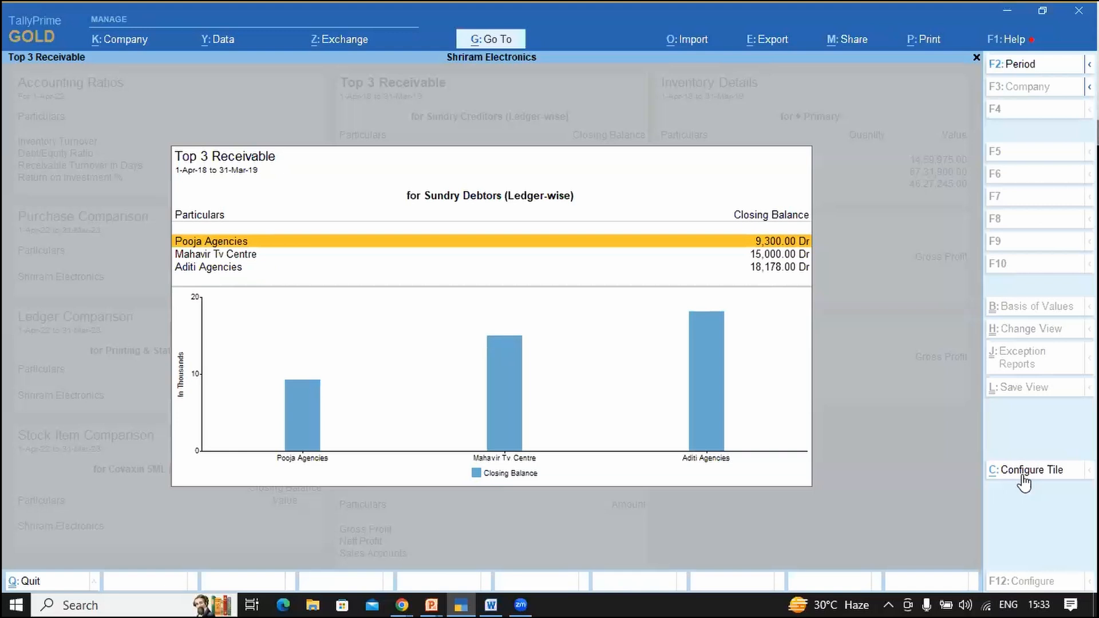
Step: Open the first debtor's monthly ledger summary, then return and browse the three top debtors
{"action": "key", "text": "Return"}
{"action": "key", "text": "Up"}
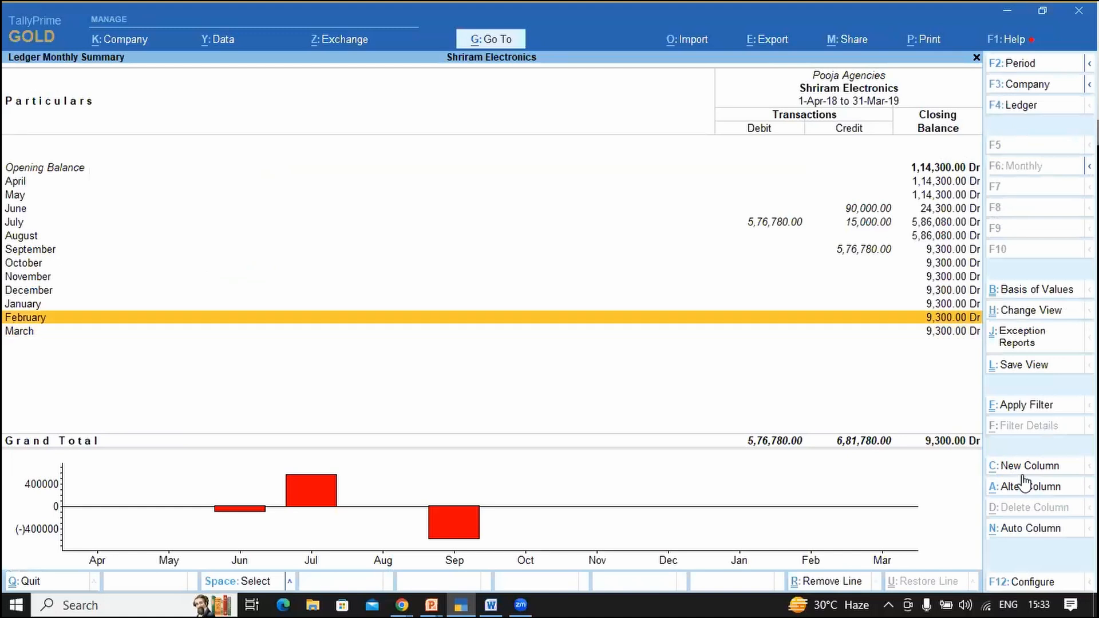
{"action": "key", "text": "Escape"}
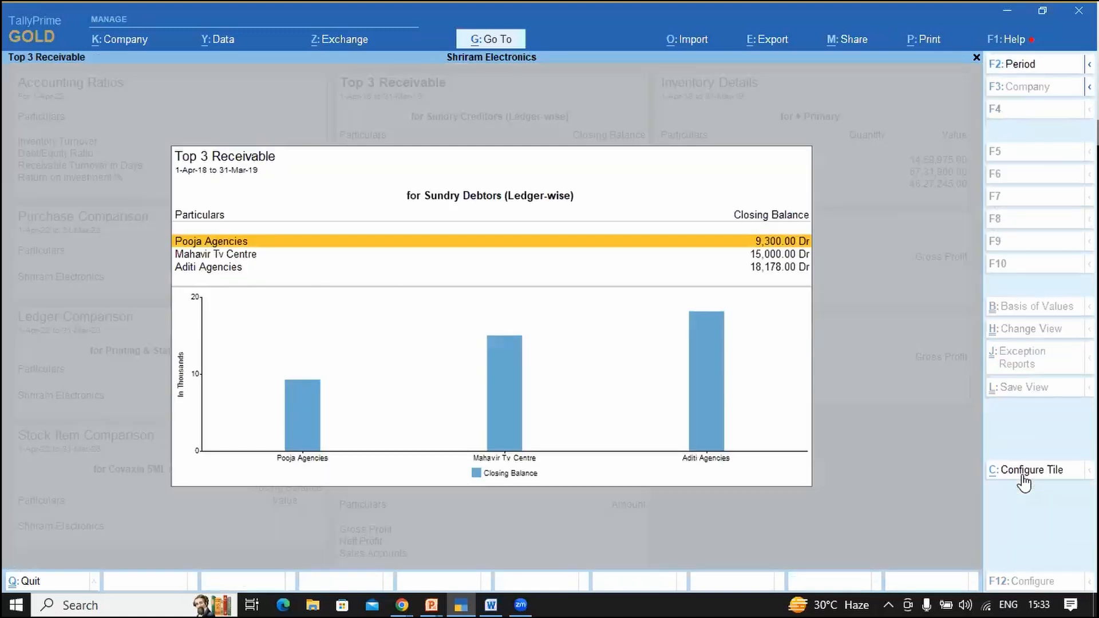
{"action": "key", "text": "Down"}
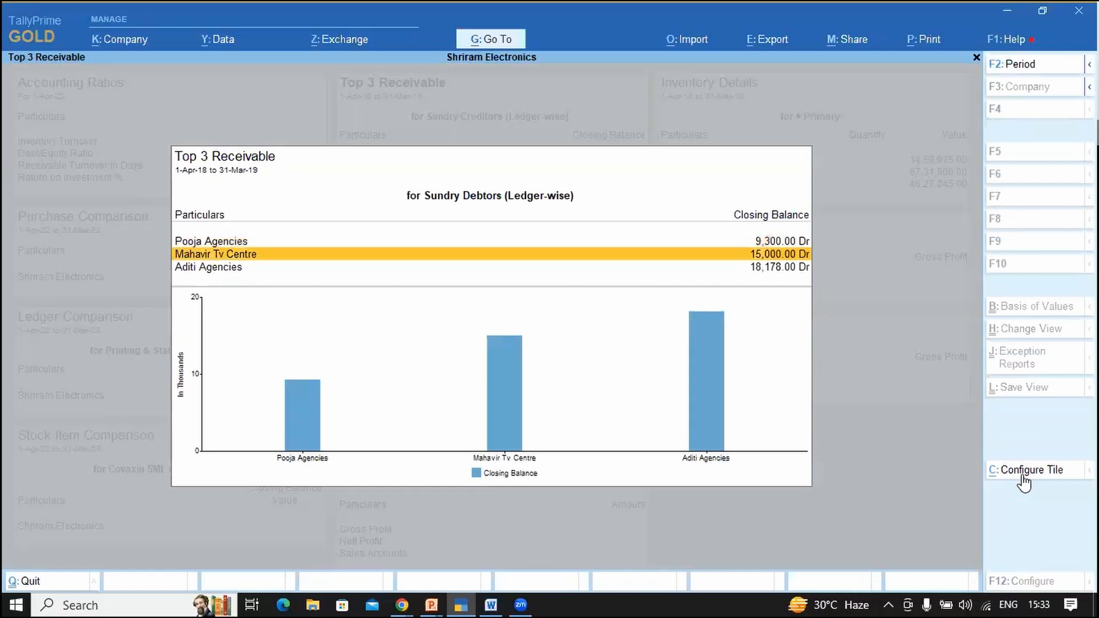
{"action": "key", "text": "Down"}
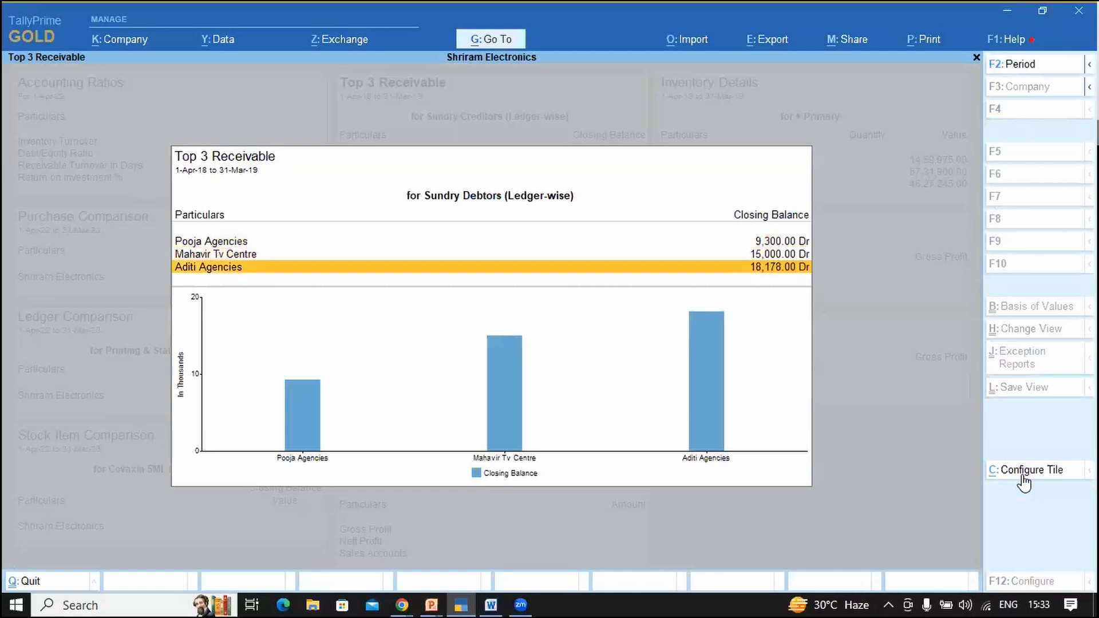
{"action": "key", "text": "Down"}
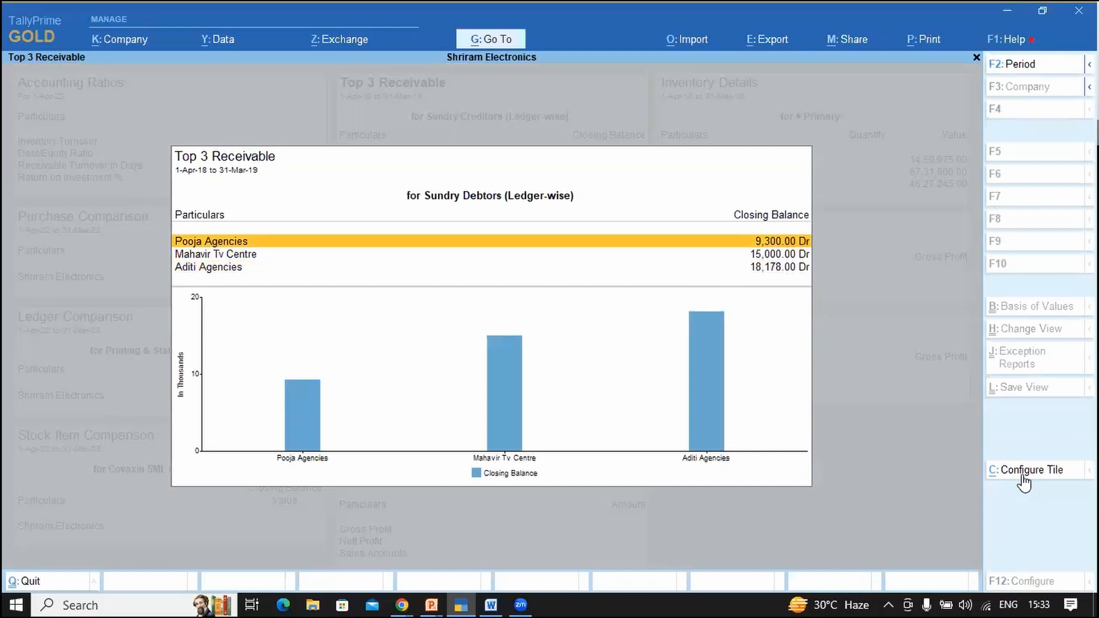
Step: Review the first, second and third debtors' Ledger Monthly Summaries, then close the enlarged tile
{"action": "key", "text": "Return"}
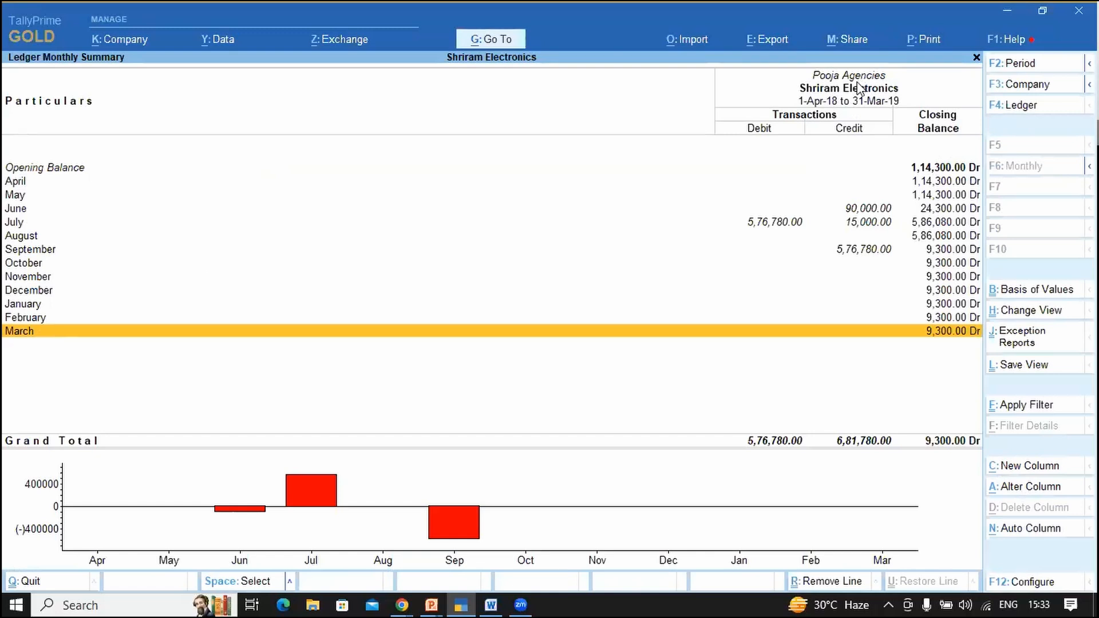
{"action": "key", "text": "F4"}
{"action": "key", "text": "Down"}
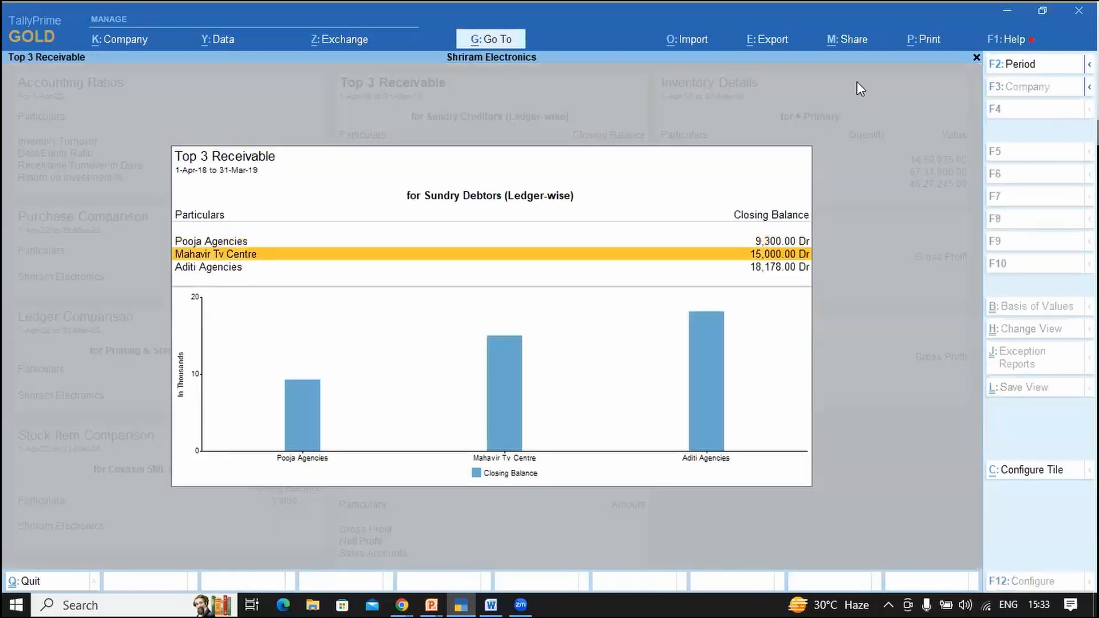
{"action": "key", "text": "Return"}
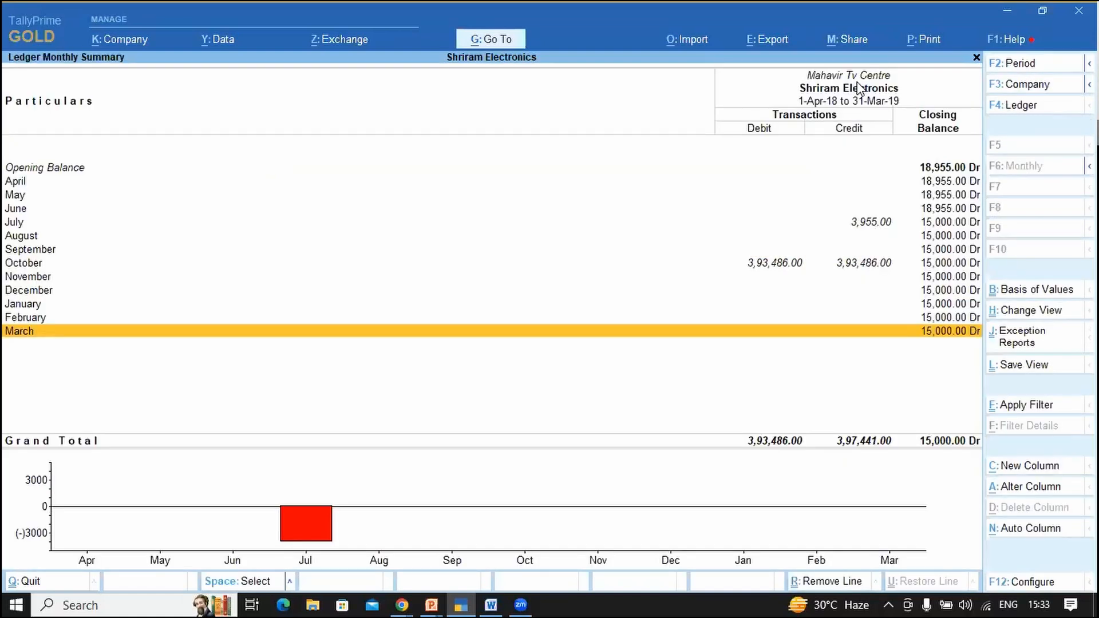
{"action": "key", "text": "F4"}
{"action": "key", "text": "Down"}
{"action": "key", "text": "Return"}
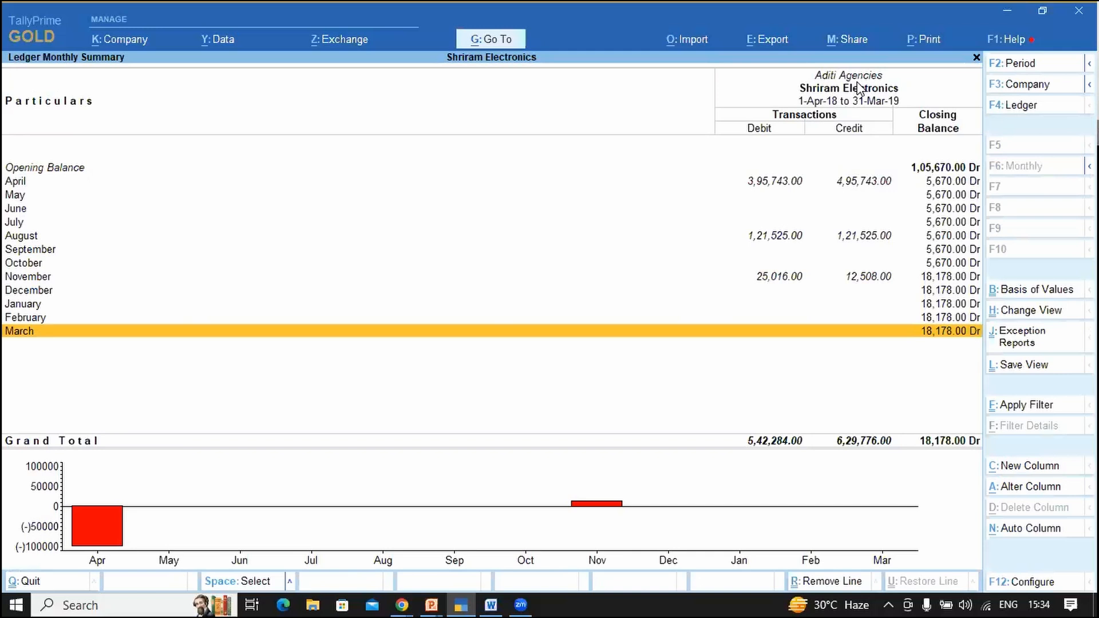
{"action": "key", "text": "Escape"}
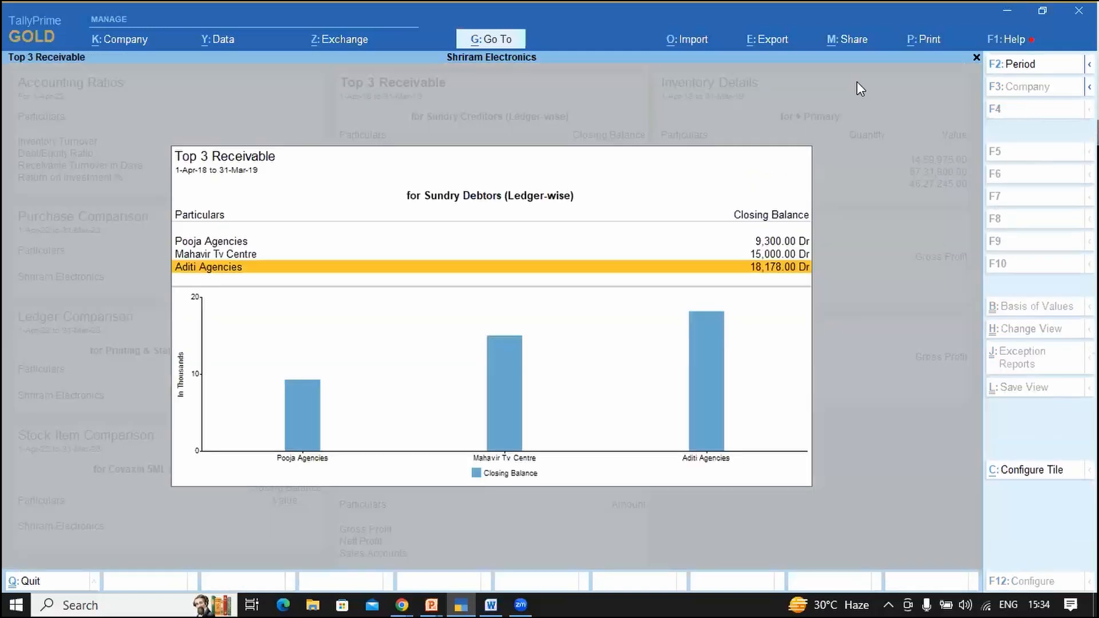
{"action": "key", "text": "Escape"}
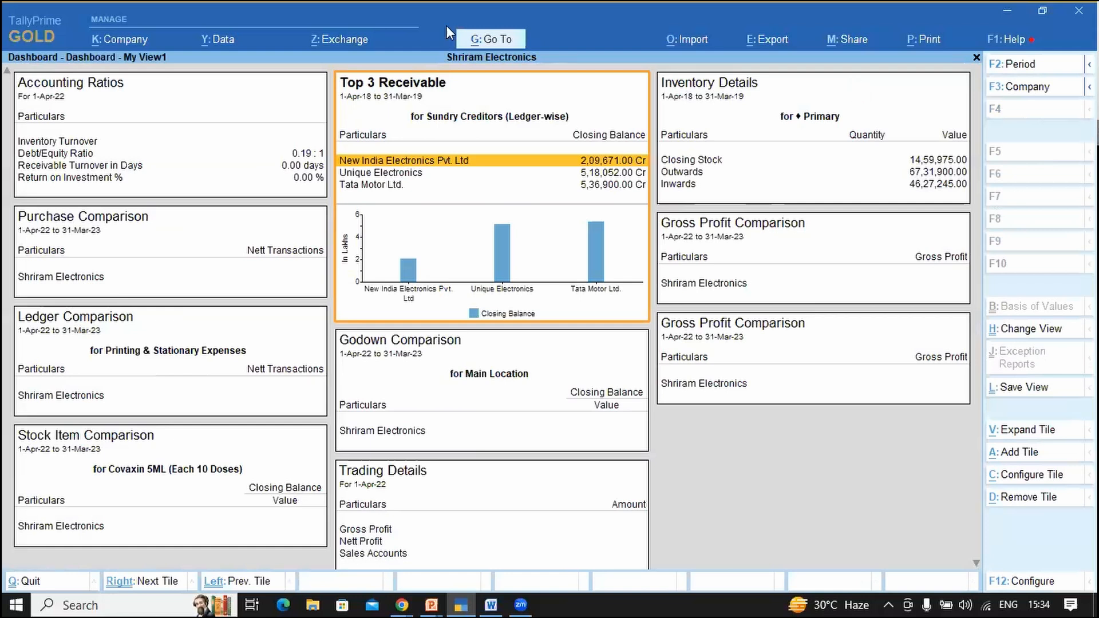
{"action": "key", "text": "alt+Tab"}
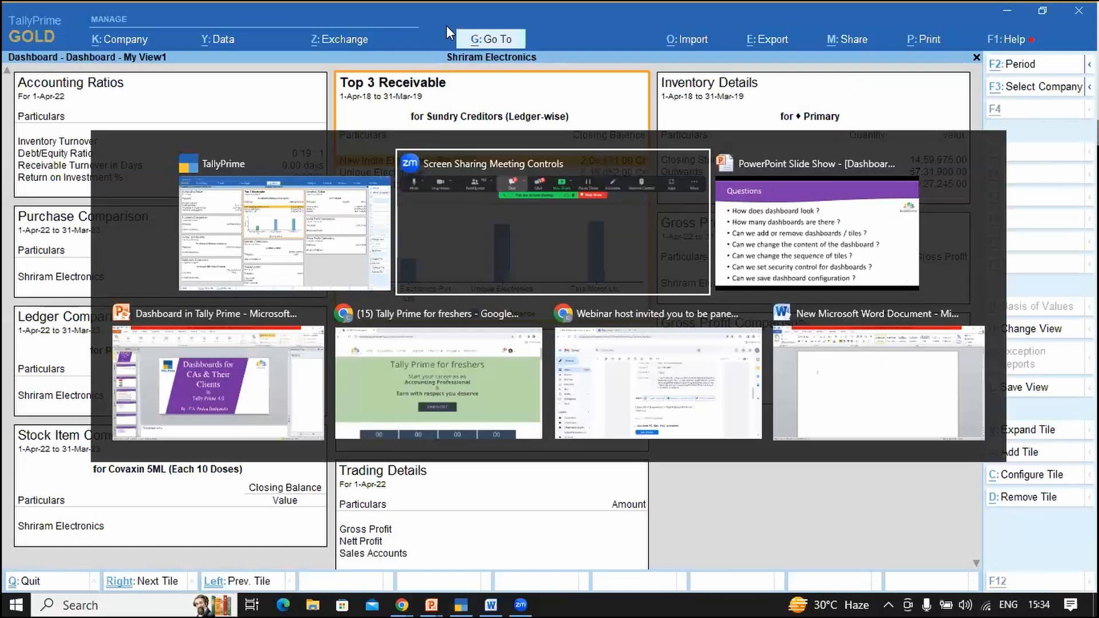
{"action": "key", "text": "alt+Tab"}
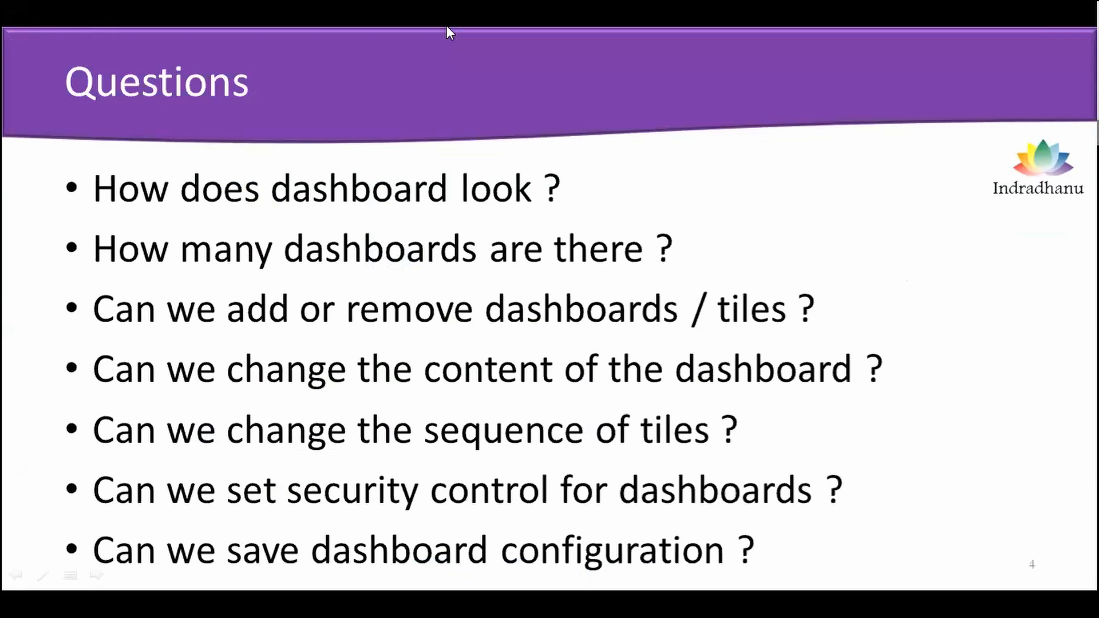
{"action": "key", "text": "alt+Tab"}
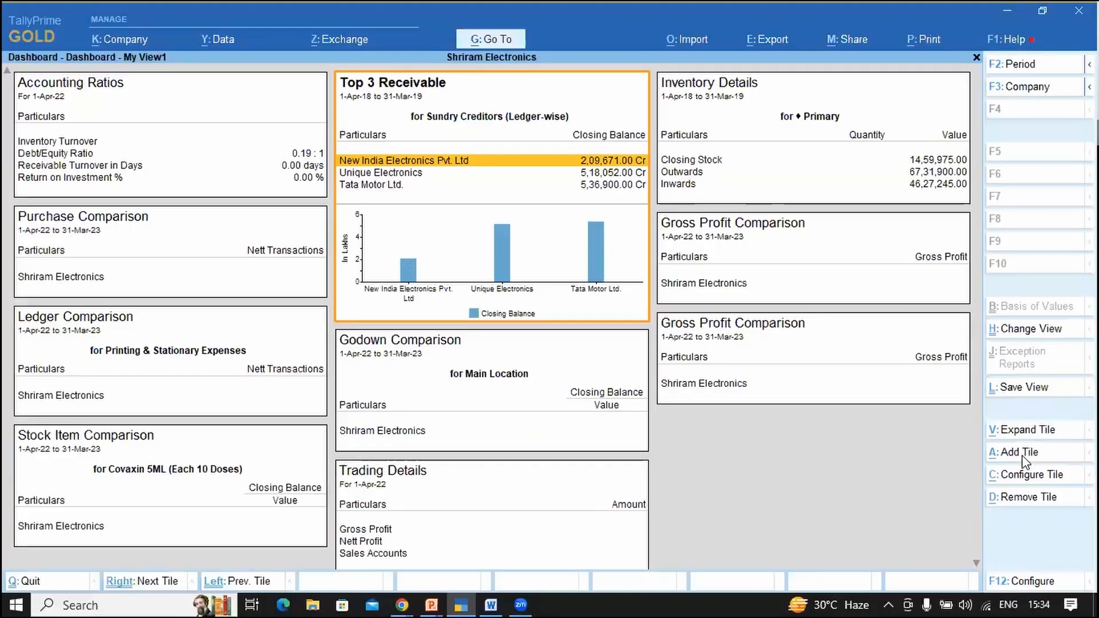
{"action": "left_click", "coordinate": [1022, 452]}
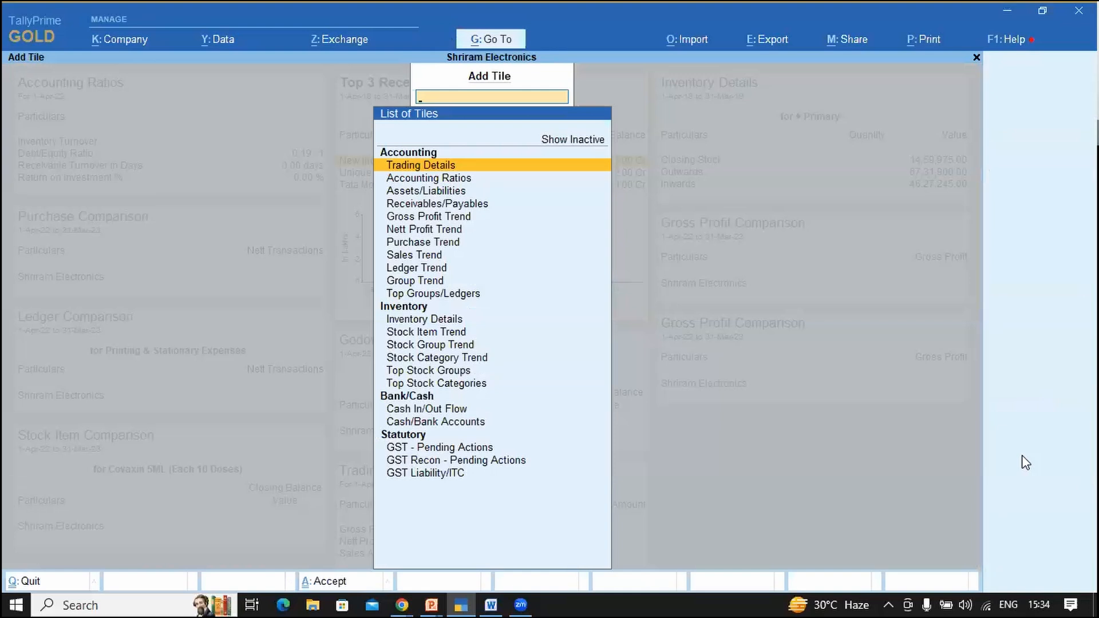
{"action": "key", "text": "Up"}
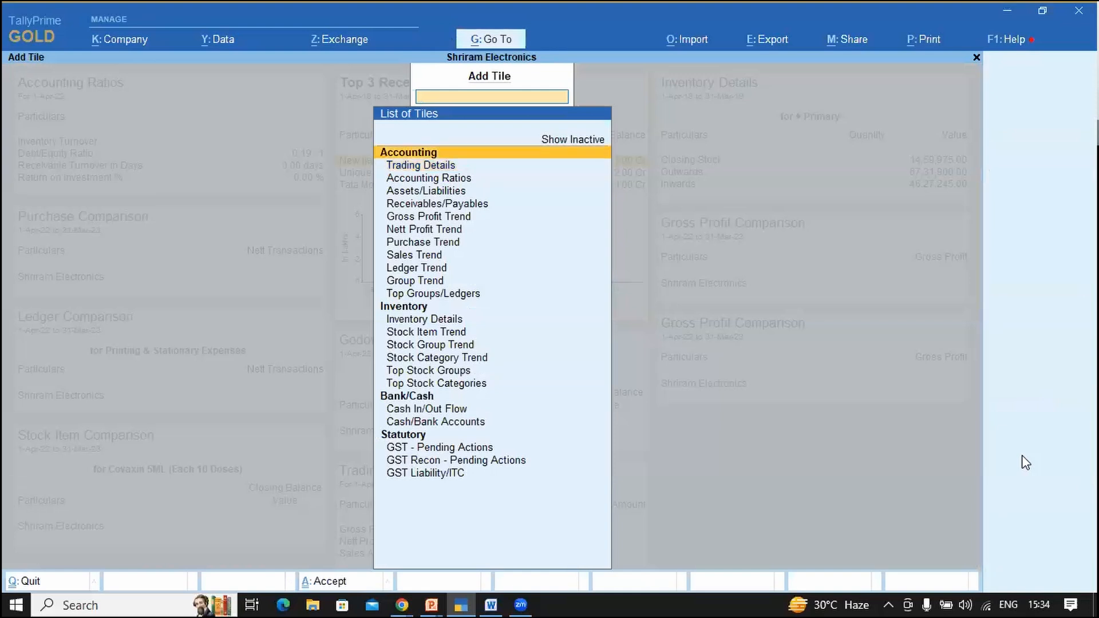
{"action": "key", "text": "Down"}
{"action": "key", "text": "Down"}
{"action": "key", "text": "Down"}
{"action": "key", "text": "Down"}
{"action": "key", "text": "Down"}
{"action": "key", "text": "Down"}
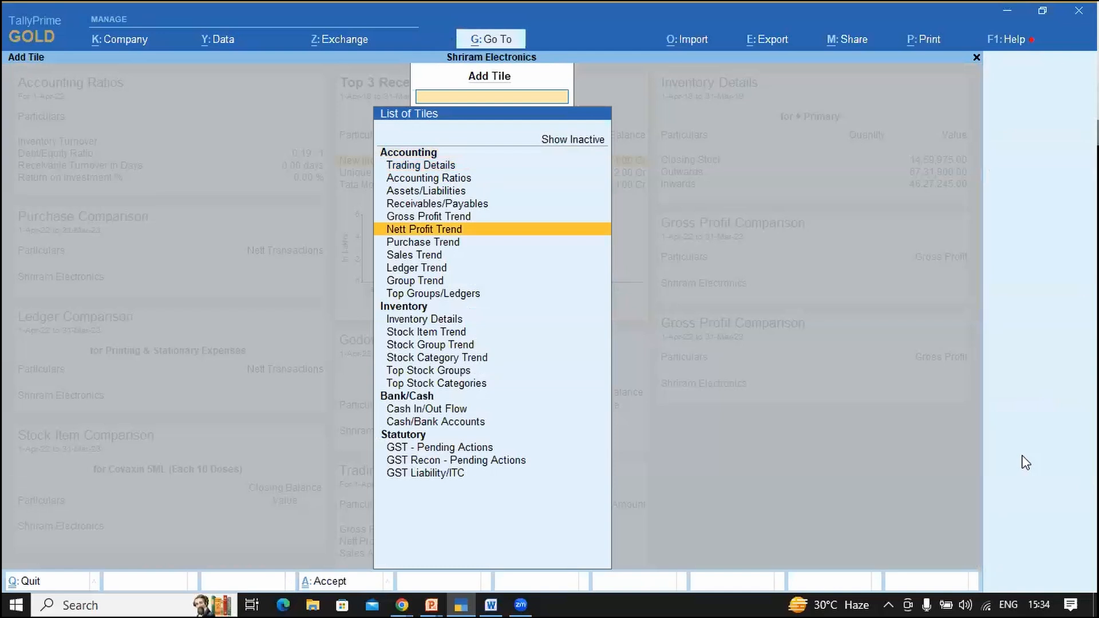
{"action": "key", "text": "Down"}
{"action": "key", "text": "Down"}
{"action": "key", "text": "Down"}
{"action": "key", "text": "Down"}
{"action": "key", "text": "Down"}
{"action": "key", "text": "Down"}
{"action": "key", "text": "Down"}
{"action": "key", "text": "Down"}
{"action": "key", "text": "Down"}
{"action": "key", "text": "Down"}
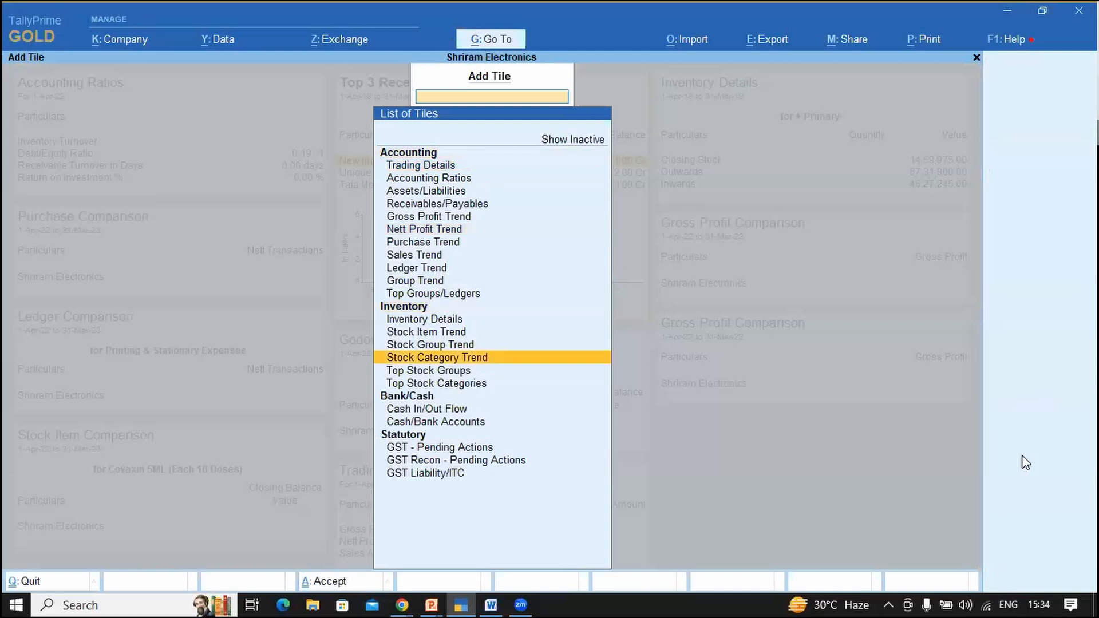
{"action": "key", "text": "Down"}
{"action": "key", "text": "Down"}
{"action": "key", "text": "Down"}
{"action": "key", "text": "Down"}
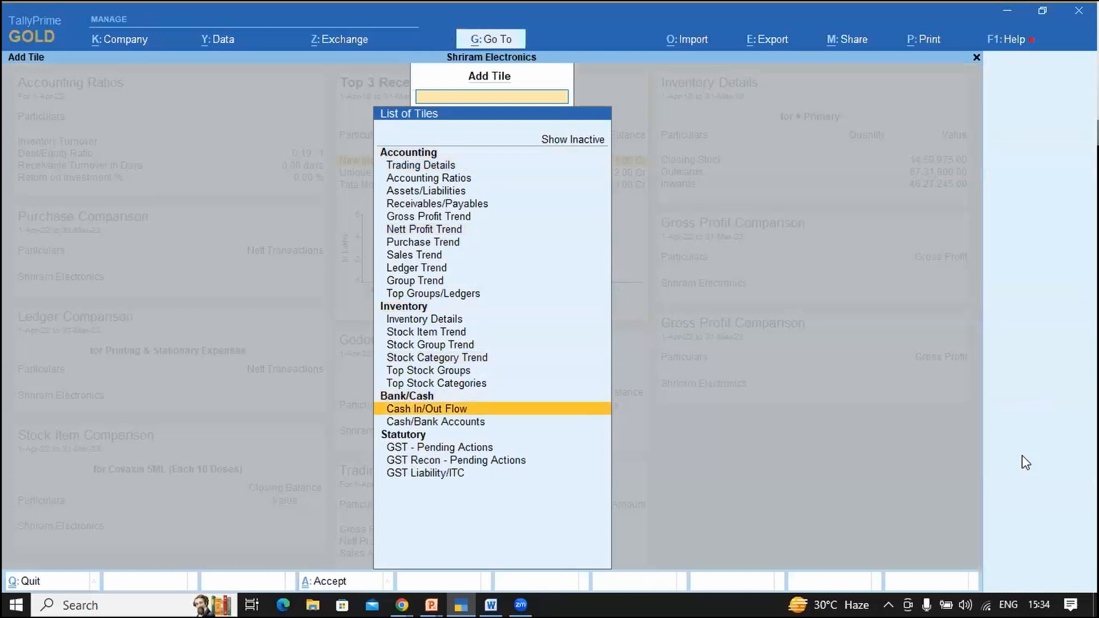
{"action": "key", "text": "Down"}
{"action": "key", "text": "Down"}
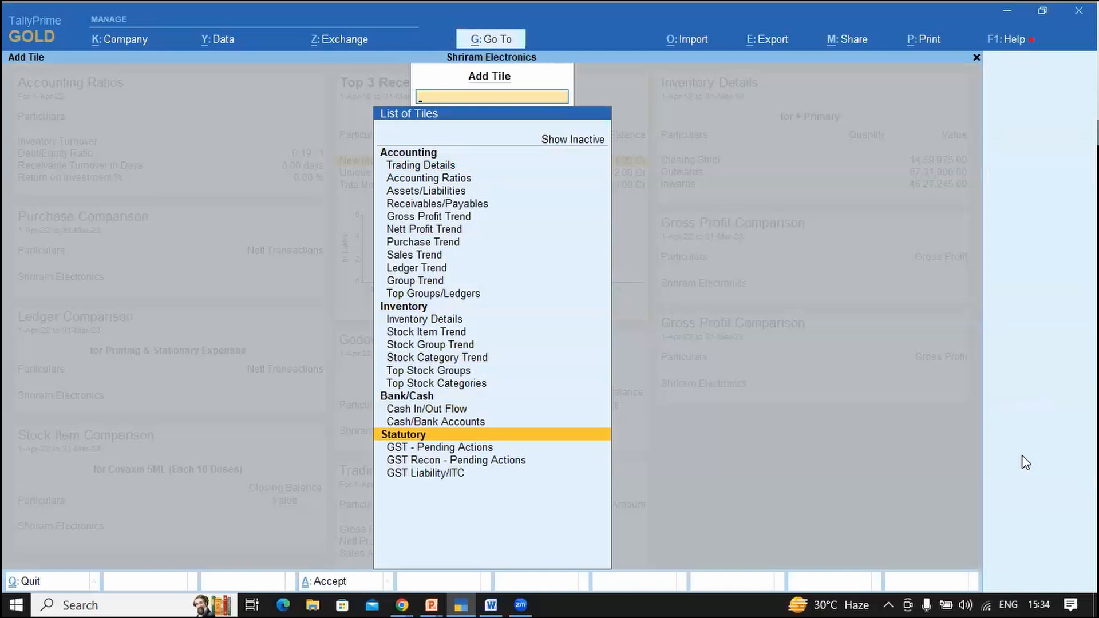
{"action": "key", "text": "Up"}
{"action": "key", "text": "Up"}
{"action": "key", "text": "Up"}
{"action": "key", "text": "Up"}
{"action": "key", "text": "Up"}
{"action": "key", "text": "Up"}
{"action": "key", "text": "Up"}
{"action": "key", "text": "Up"}
{"action": "key", "text": "Up"}
{"action": "key", "text": "Up"}
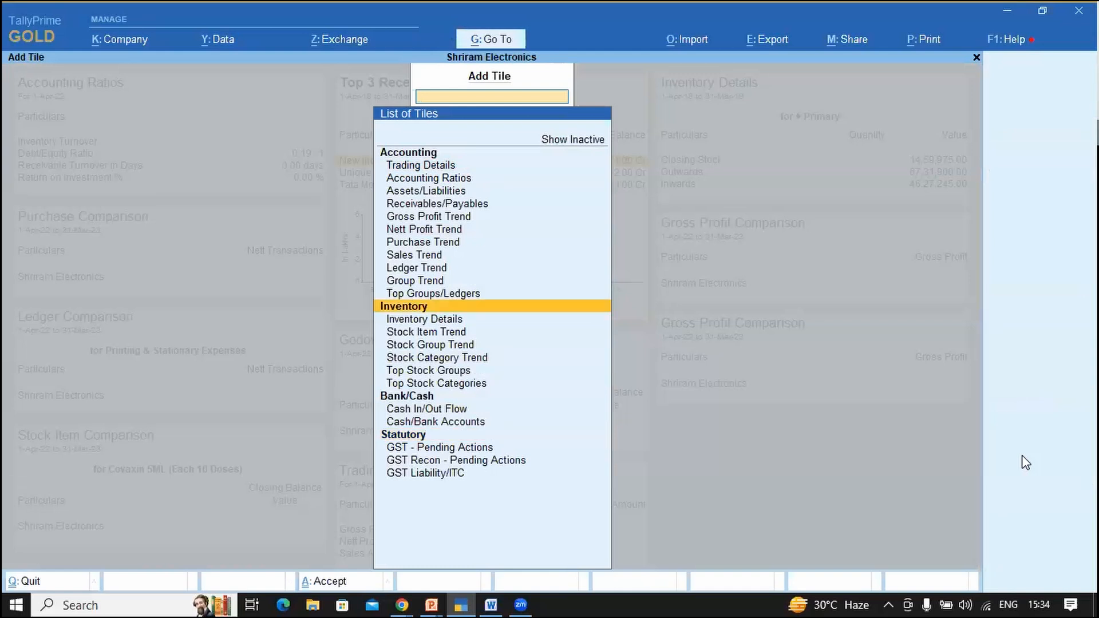
{"action": "key", "text": "Up"}
{"action": "key", "text": "Up"}
{"action": "key", "text": "Up"}
{"action": "key", "text": "Up"}
{"action": "key", "text": "Up"}
{"action": "key", "text": "Up"}
{"action": "key", "text": "Up"}
{"action": "key", "text": "Up"}
{"action": "key", "text": "Up"}
{"action": "key", "text": "Up"}
{"action": "key", "text": "Up"}
{"action": "key", "text": "Down"}
{"action": "key", "text": "Down"}
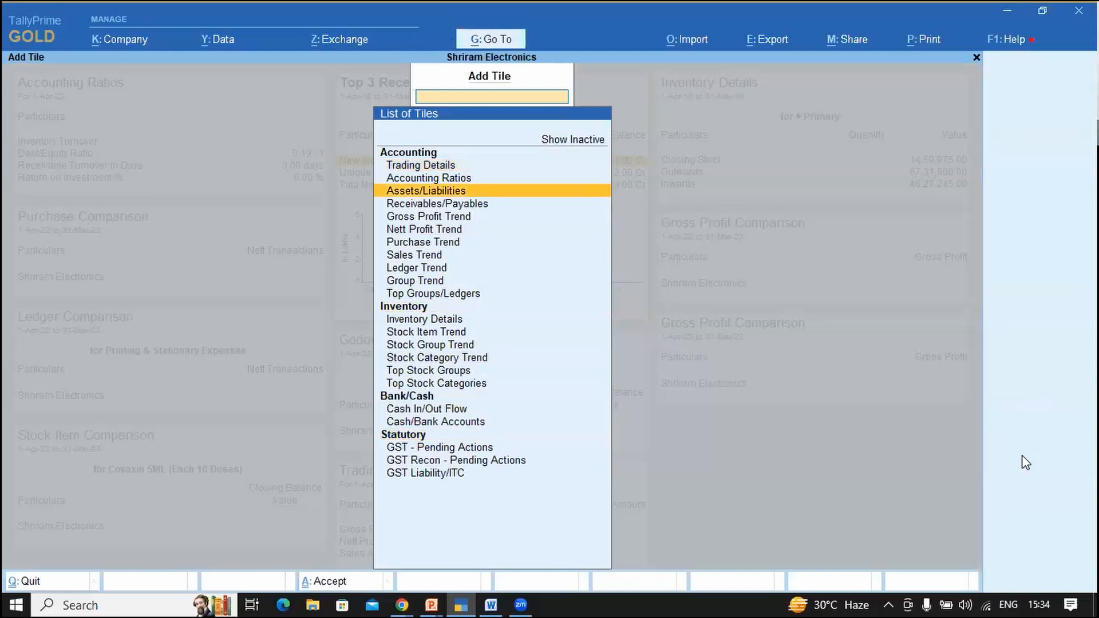
{"action": "key", "text": "Down"}
{"action": "key", "text": "Down"}
{"action": "key", "text": "Down"}
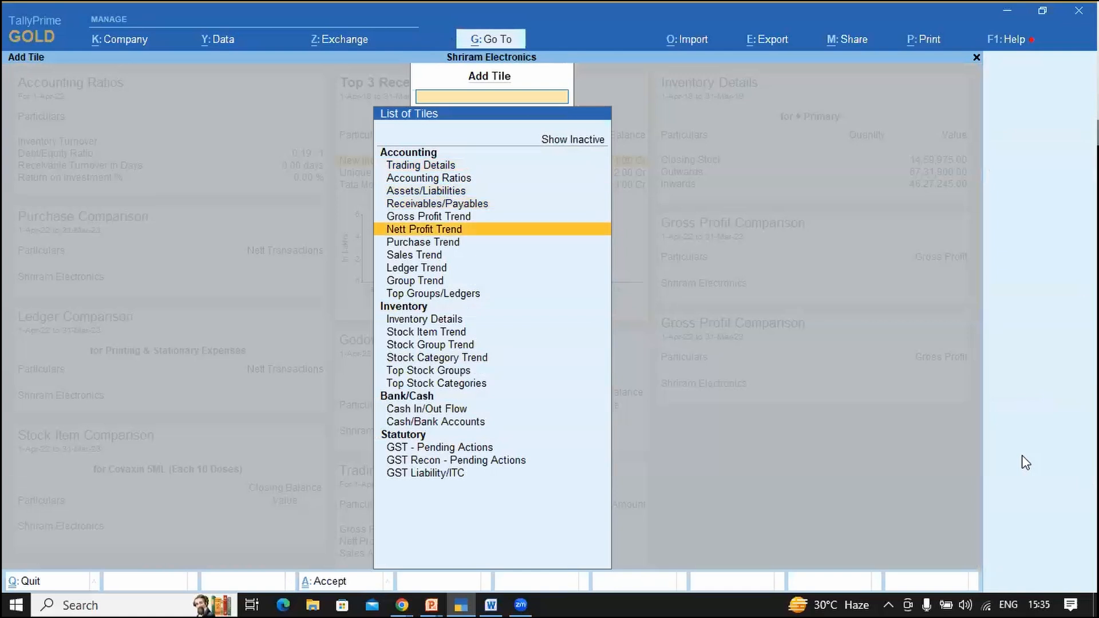
{"action": "key", "text": "Down"}
{"action": "key", "text": "Down"}
{"action": "key", "text": "Down"}
{"action": "key", "text": "Down"}
{"action": "key", "text": "Down"}
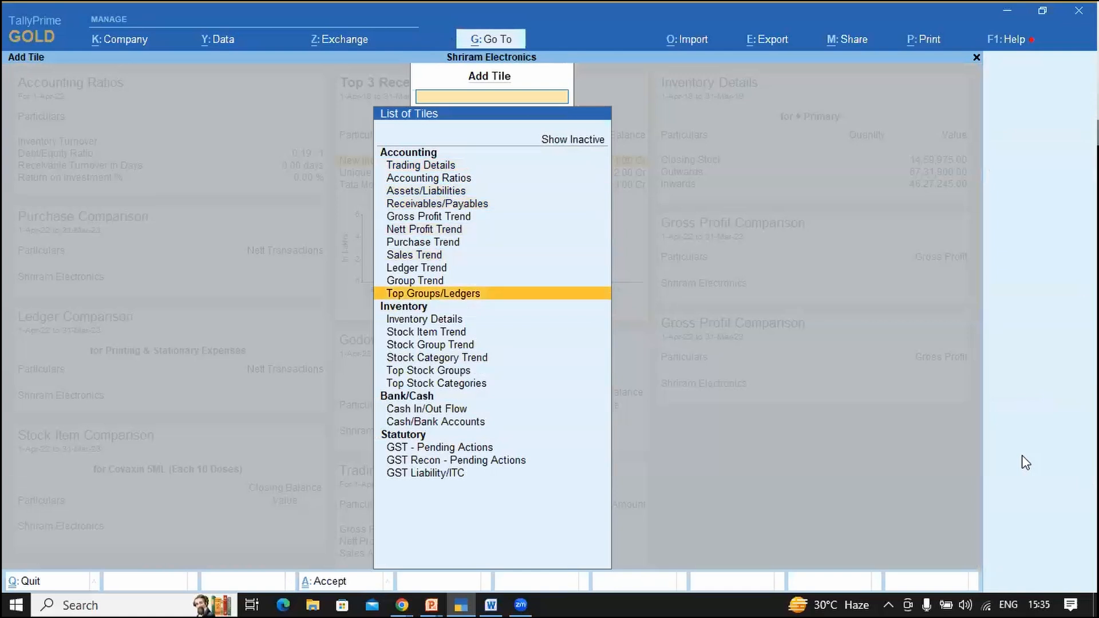
{"action": "key", "text": "Down"}
{"action": "key", "text": "Down"}
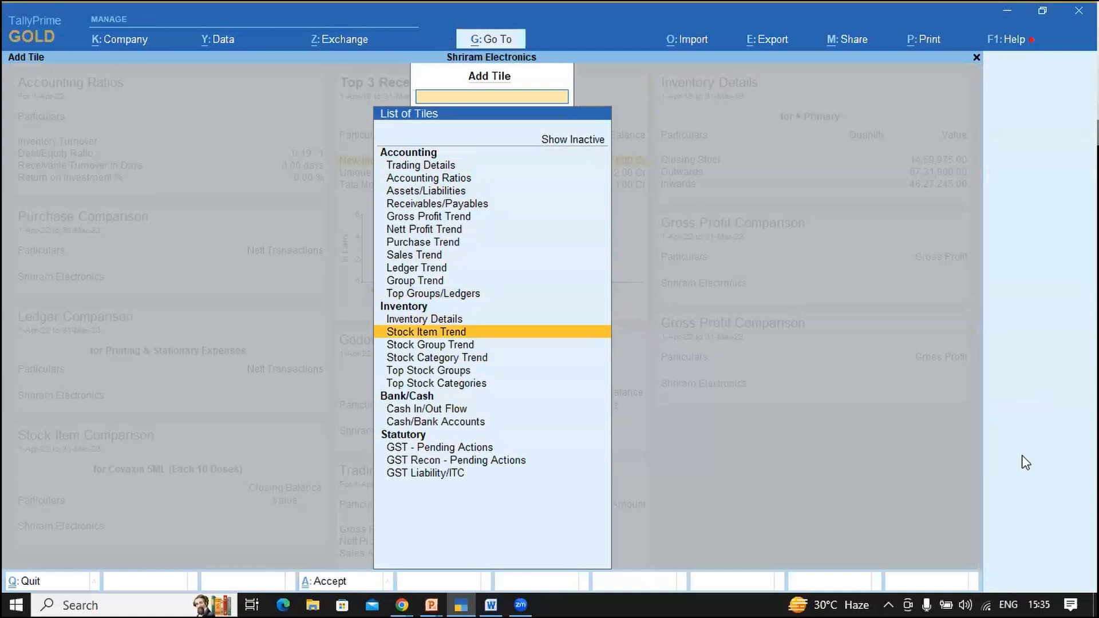
{"action": "key", "text": "Down"}
{"action": "key", "text": "Down"}
{"action": "key", "text": "Down"}
{"action": "key", "text": "Down"}
{"action": "key", "text": "Down"}
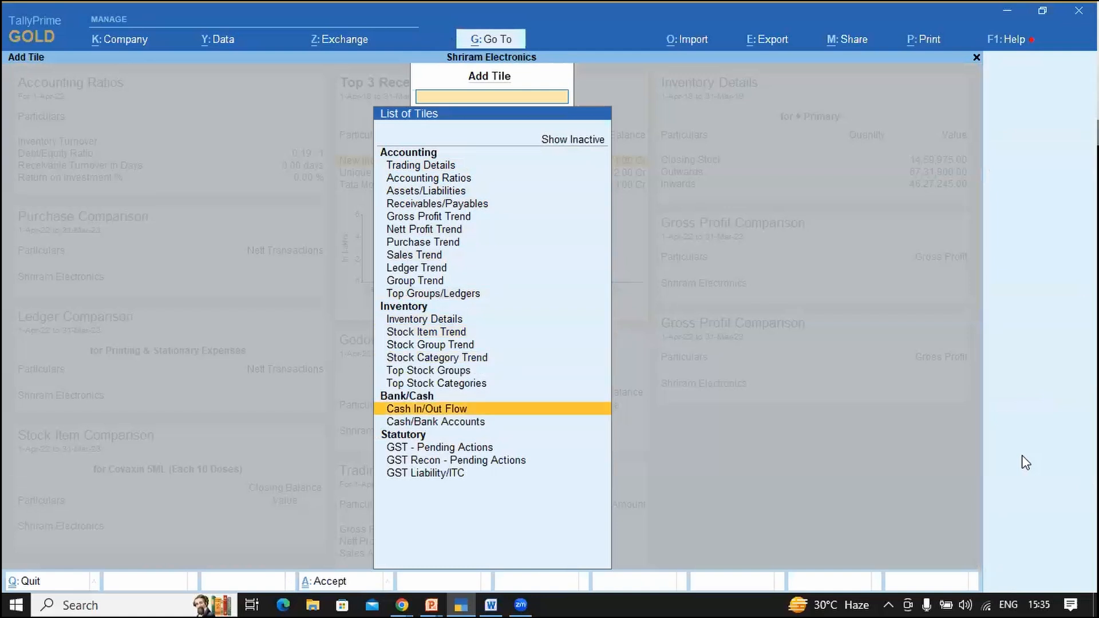
{"action": "key", "text": "Down"}
{"action": "key", "text": "Down"}
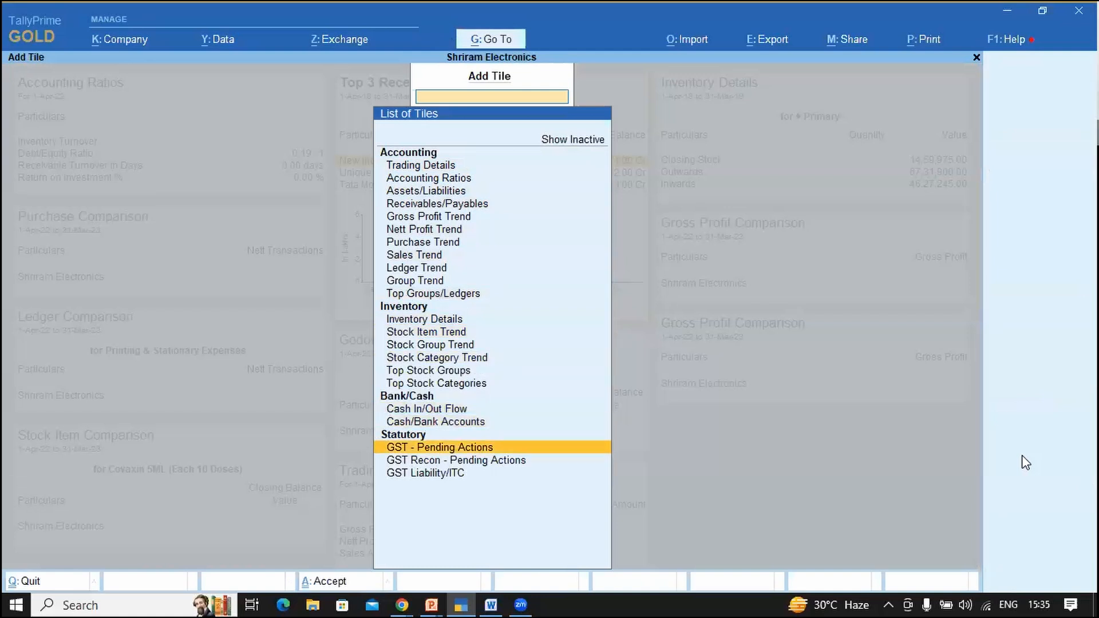
{"action": "key", "text": "Down"}
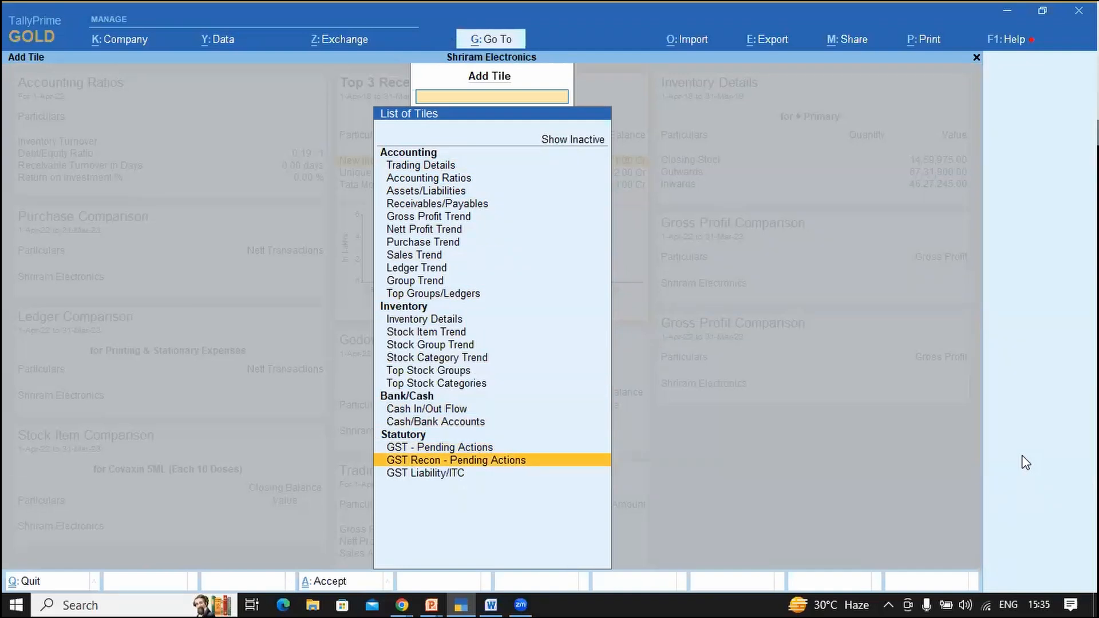
{"action": "key", "text": "Down"}
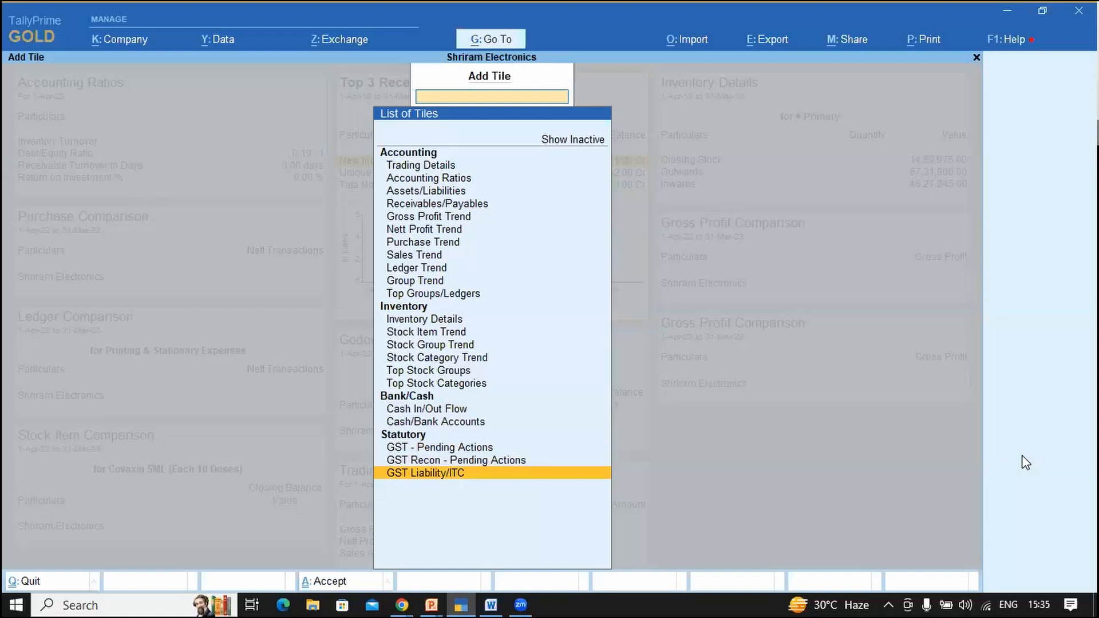
{"action": "key", "text": "Up"}
{"action": "key", "text": "Home"}
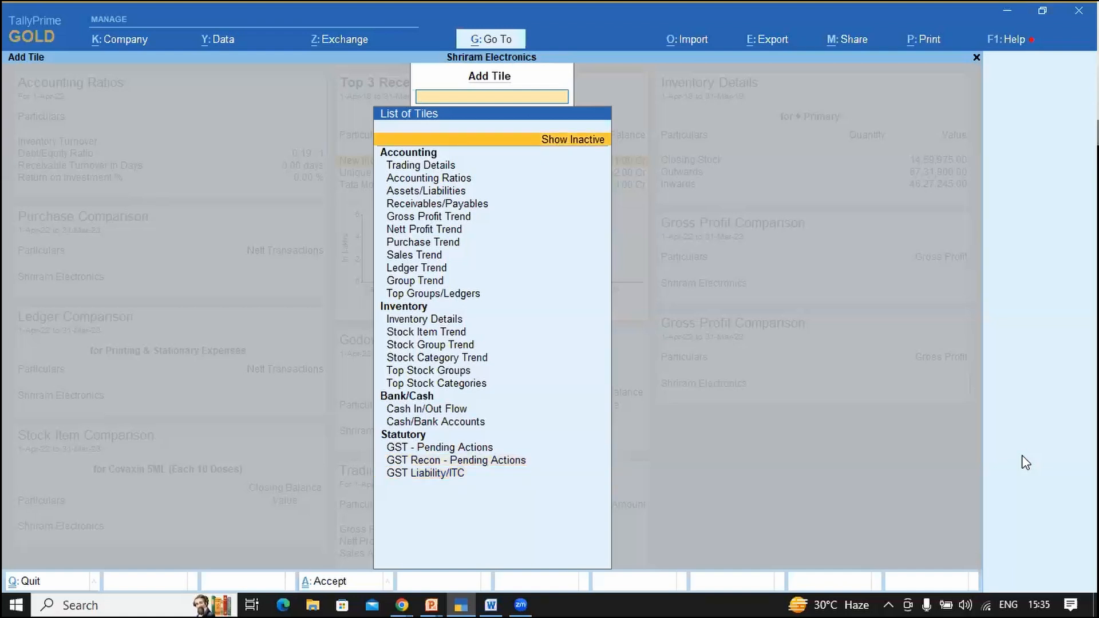
{"action": "key", "text": "Return"}
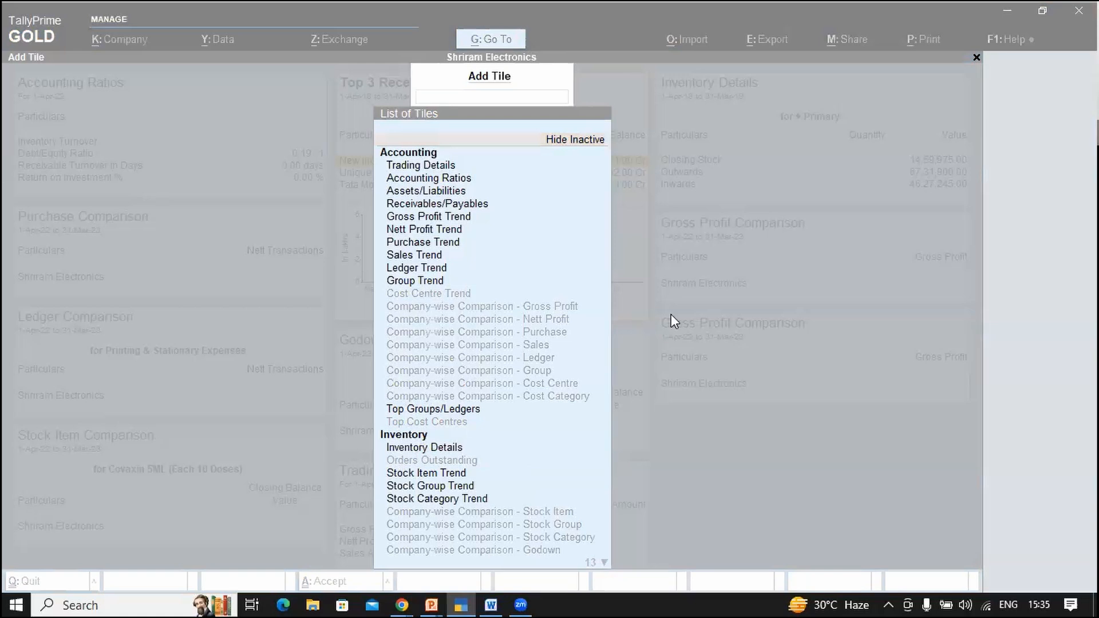
{"action": "left_click", "coordinate": [396, 171]}
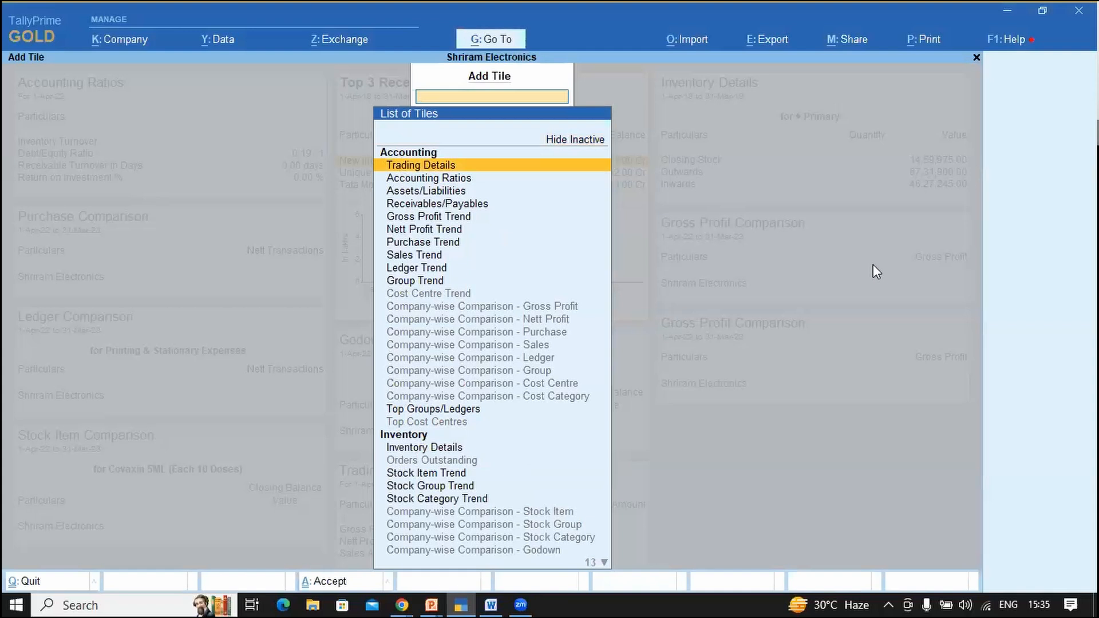
{"action": "key", "text": "Down"}
{"action": "key", "text": "Down"}
{"action": "key", "text": "Down"}
{"action": "key", "text": "Down"}
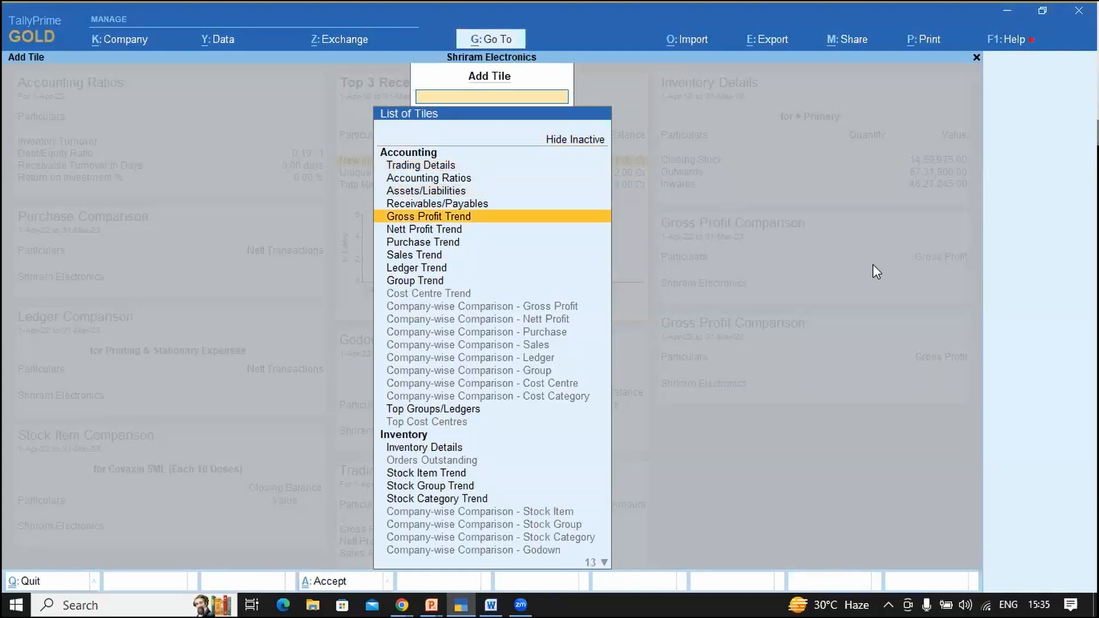
{"action": "key", "text": "Down"}
{"action": "key", "text": "Down"}
{"action": "key", "text": "Down"}
{"action": "key", "text": "Down"}
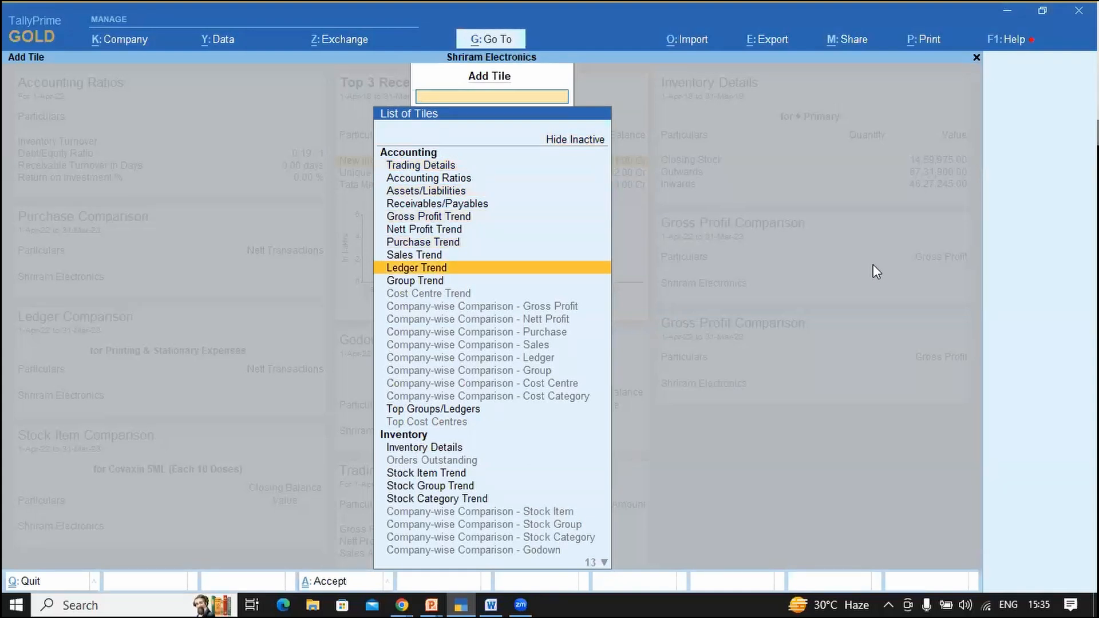
{"action": "key", "text": "Down"}
{"action": "key", "text": "Down"}
{"action": "key", "text": "Down"}
{"action": "key", "text": "Down"}
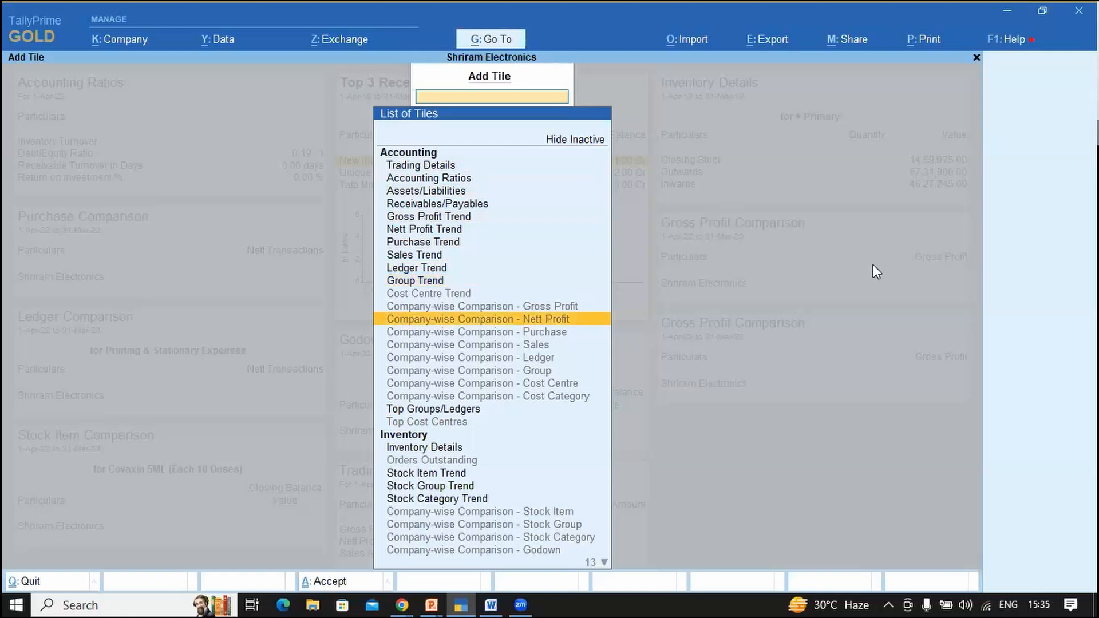
{"action": "key", "text": "Down"}
{"action": "key", "text": "Down"}
{"action": "key", "text": "Down"}
{"action": "key", "text": "Down"}
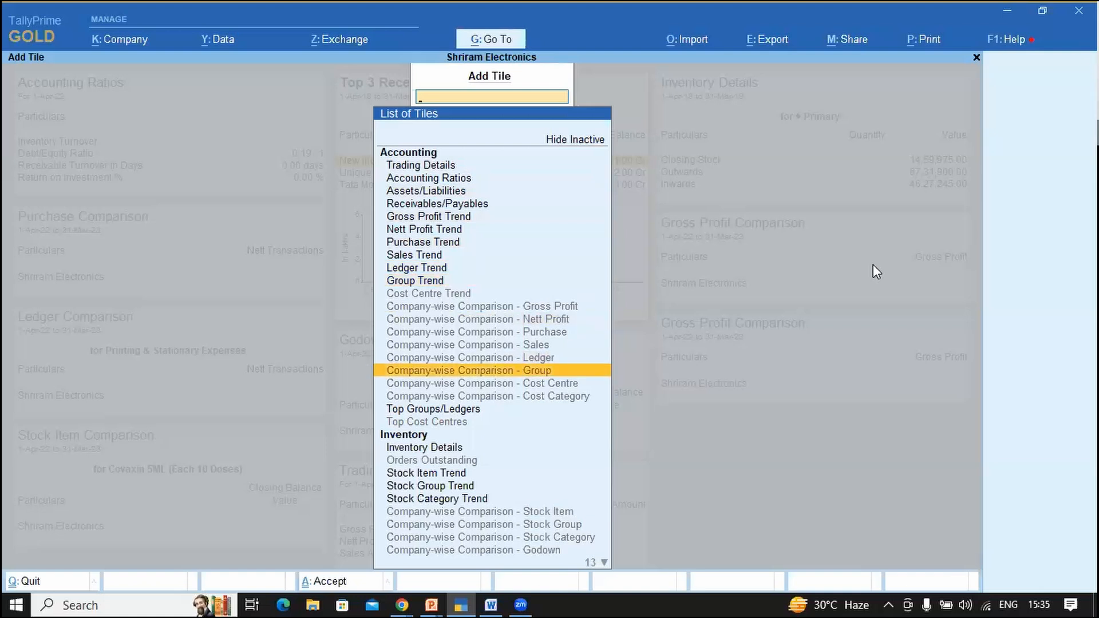
{"action": "key", "text": "Down"}
{"action": "key", "text": "Down"}
{"action": "key", "text": "Down"}
{"action": "key", "text": "Down"}
{"action": "key", "text": "Down"}
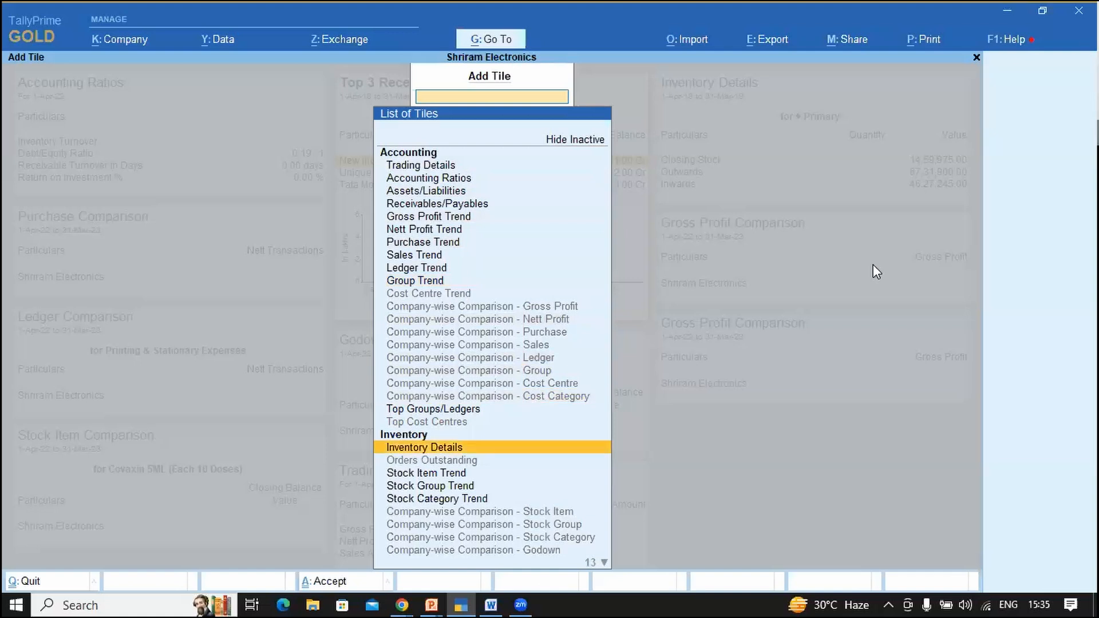
{"action": "key", "text": "Down"}
{"action": "key", "text": "Down"}
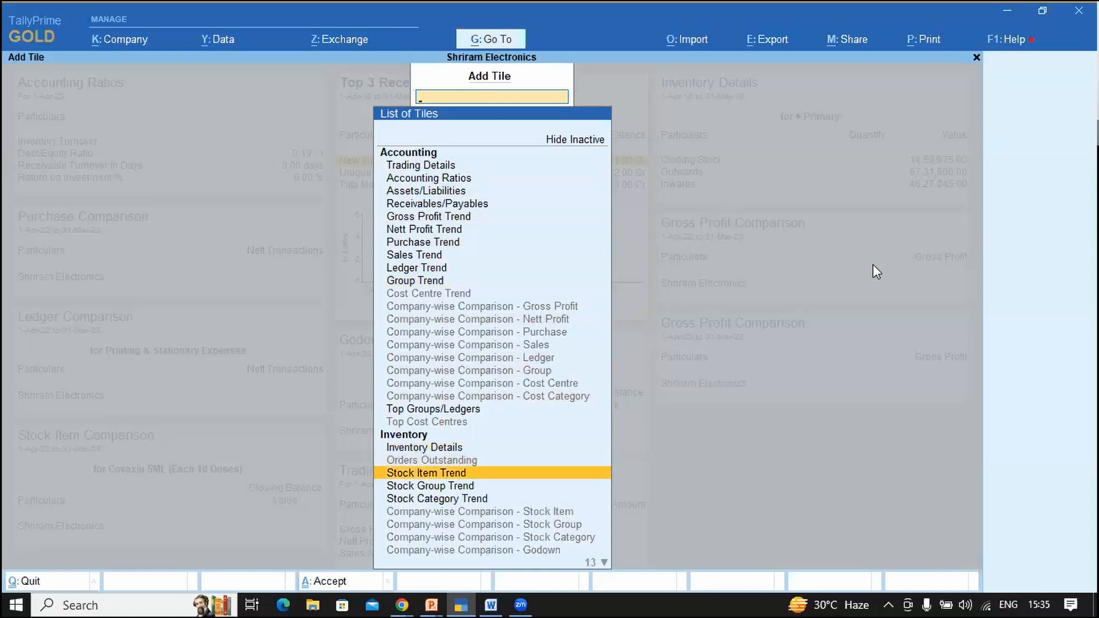
{"action": "key", "text": "Down"}
{"action": "key", "text": "Down"}
{"action": "key", "text": "Down"}
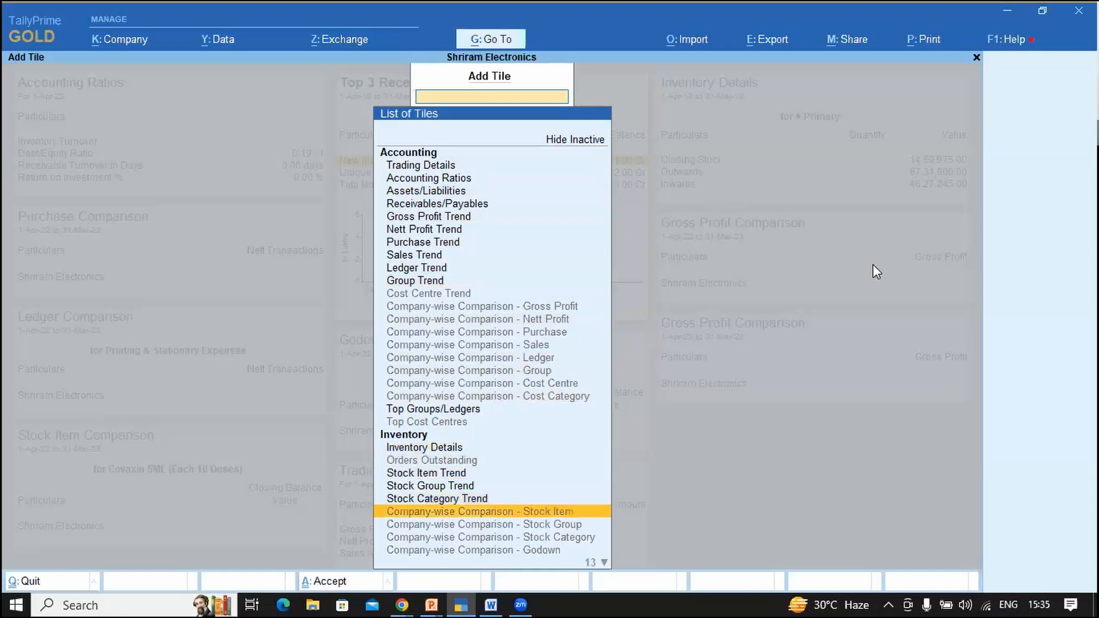
{"action": "key", "text": "Down"}
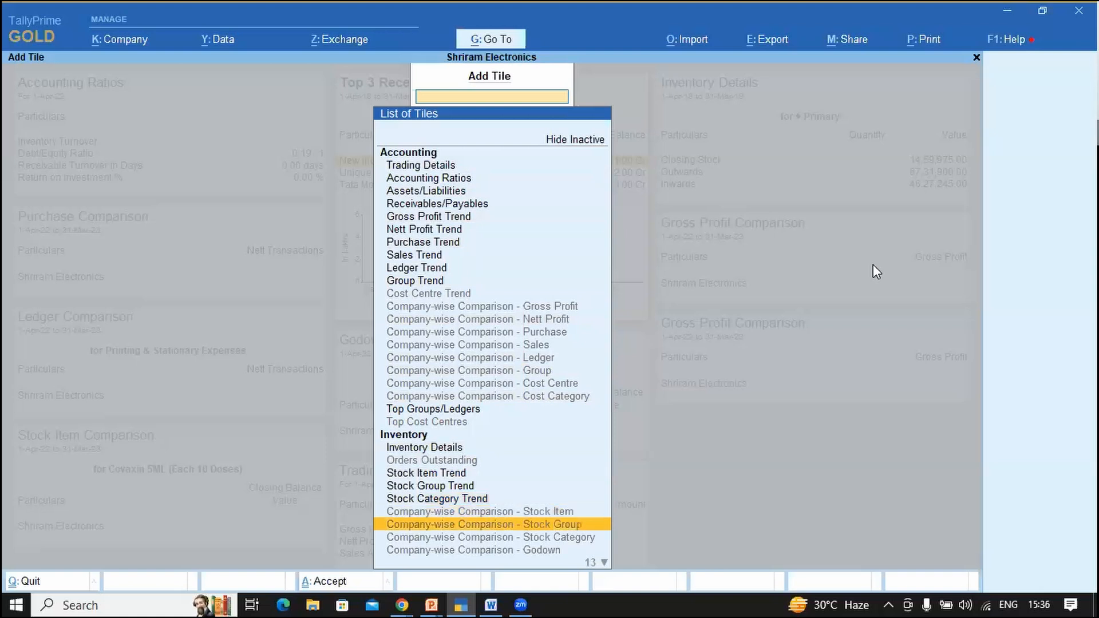
{"action": "key", "text": "Down"}
{"action": "key", "text": "Down"}
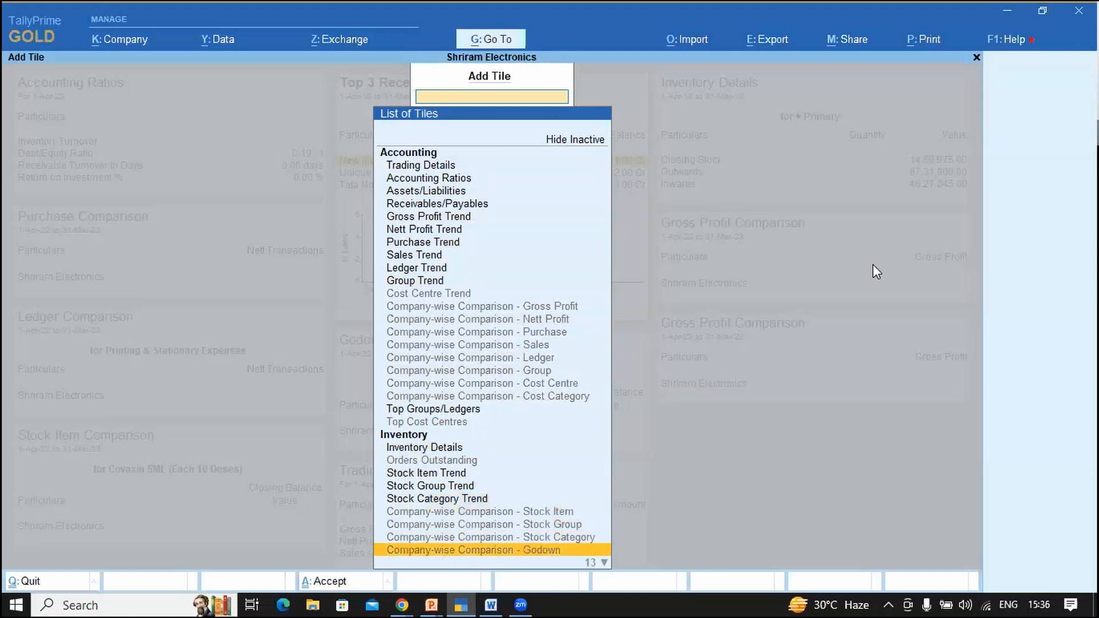
{"action": "key", "text": "Down"}
{"action": "key", "text": "Down"}
{"action": "key", "text": "Down"}
{"action": "key", "text": "Down"}
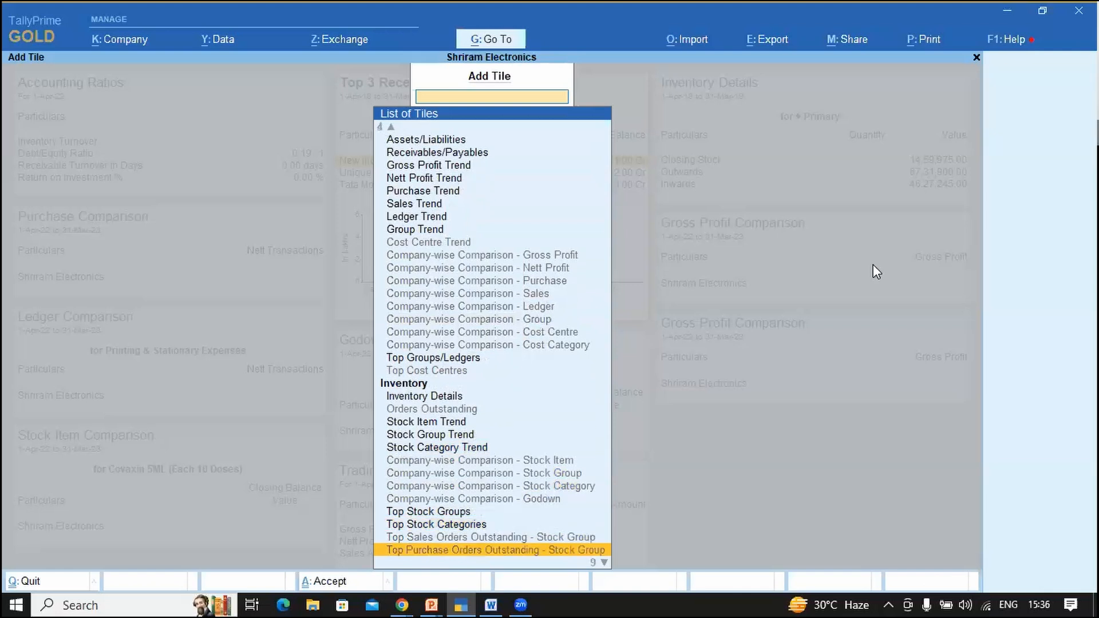
{"action": "key", "text": "Down"}
{"action": "key", "text": "Down"}
{"action": "key", "text": "Down"}
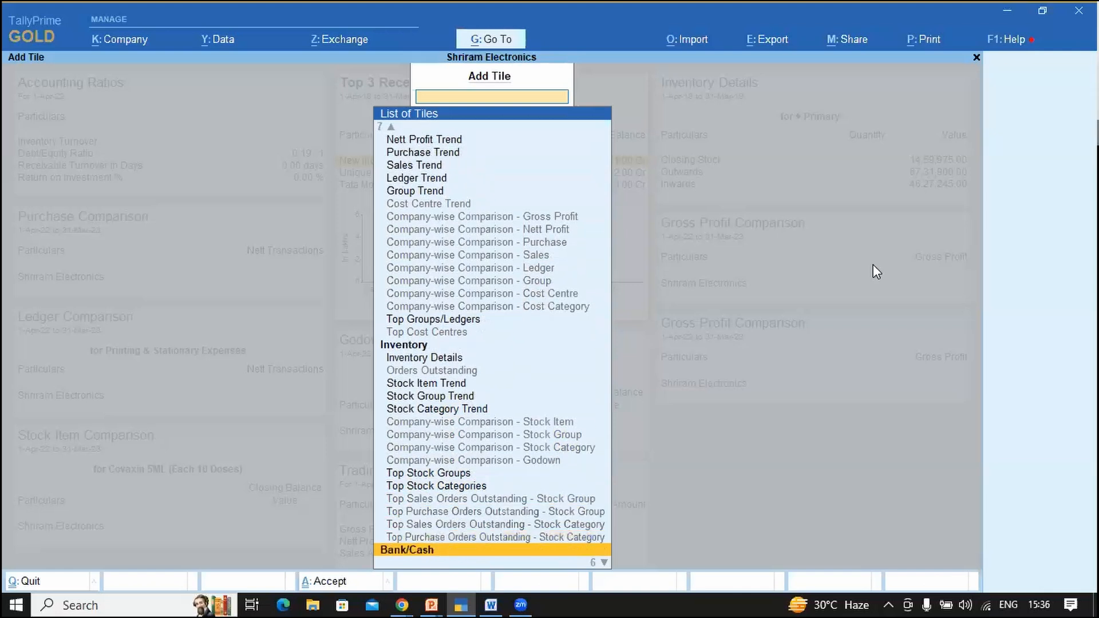
{"action": "key", "text": "Down"}
{"action": "key", "text": "Down"}
{"action": "key", "text": "Down"}
{"action": "key", "text": "Down"}
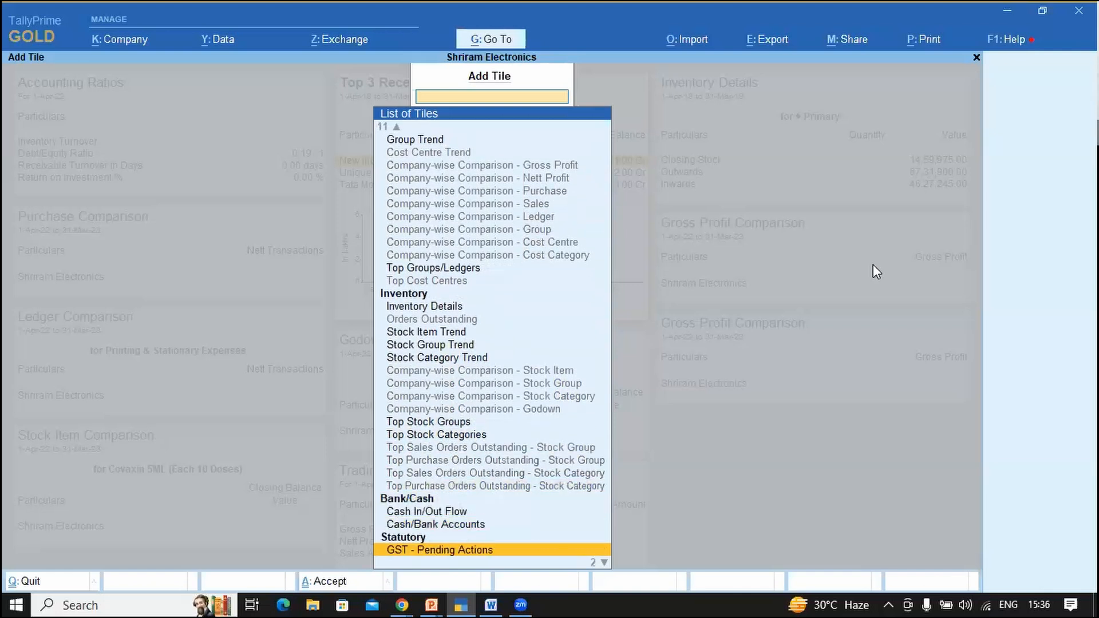
{"action": "key", "text": "Down"}
{"action": "key", "text": "Down"}
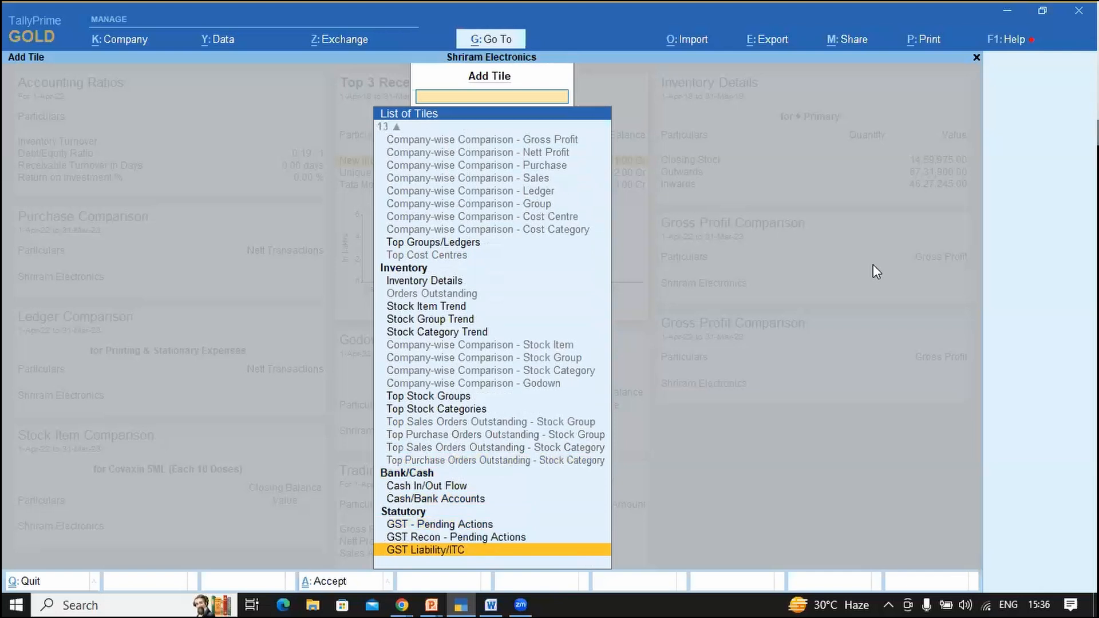
{"action": "key", "text": "Up"}
{"action": "key", "text": "Up"}
{"action": "key", "text": "Up"}
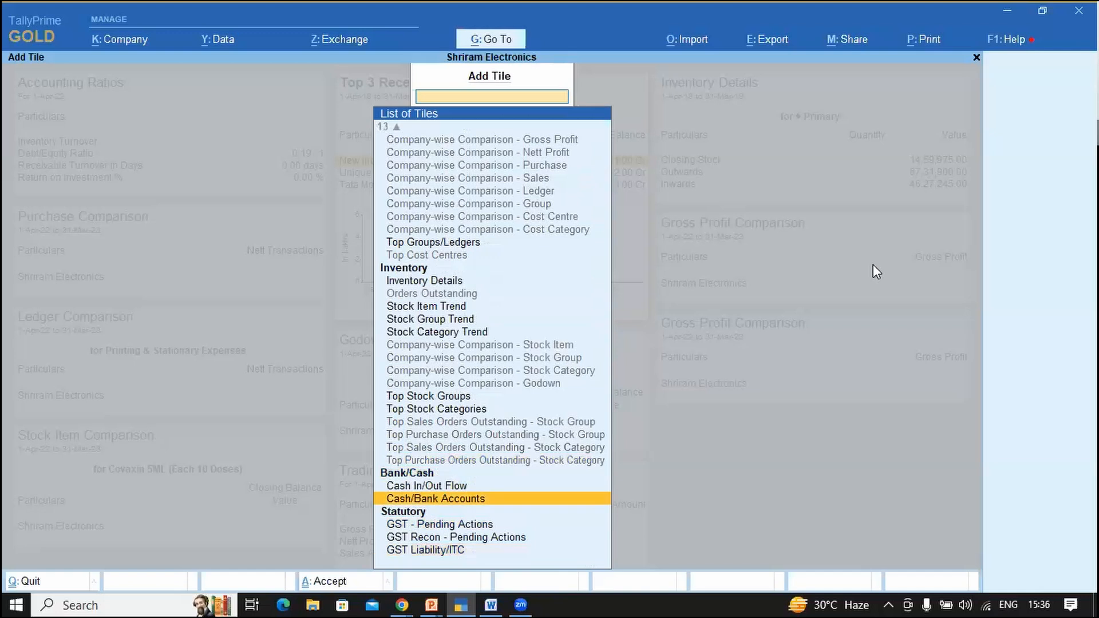
{"action": "key", "text": "Page_Up"}
{"action": "key", "text": "Page_Up"}
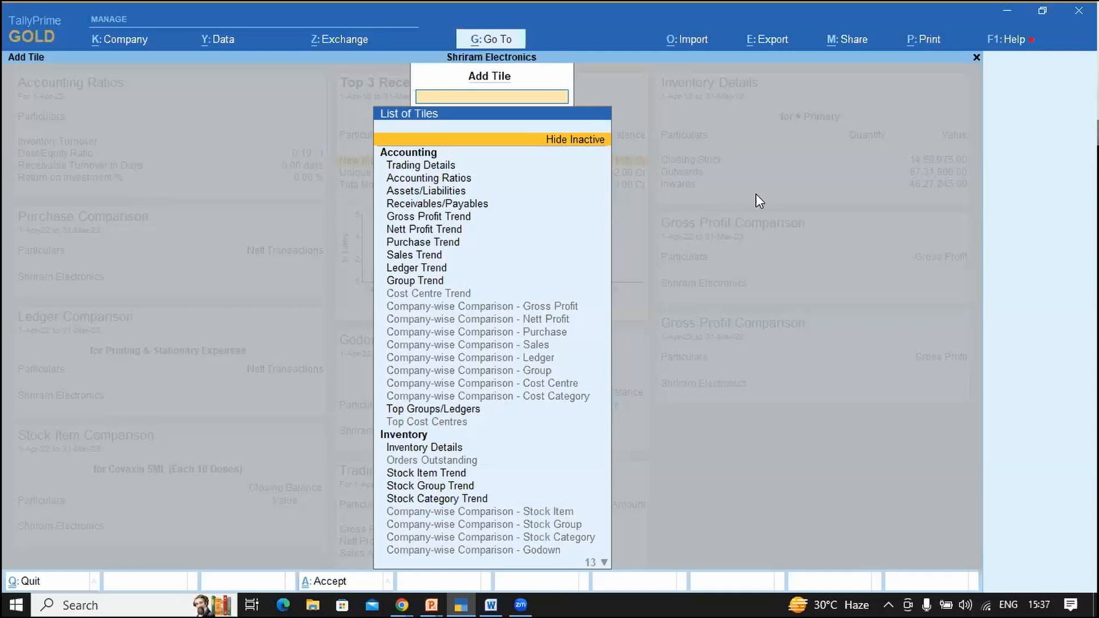
{"action": "key", "text": "alt+Tab"}
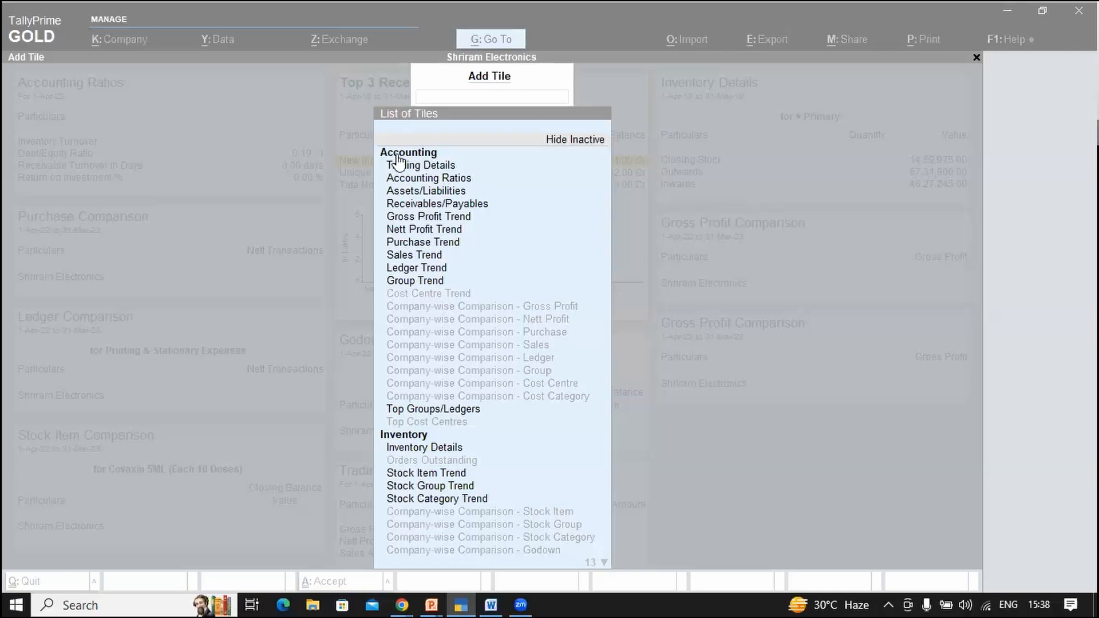
{"action": "left_click", "coordinate": [413, 166]}
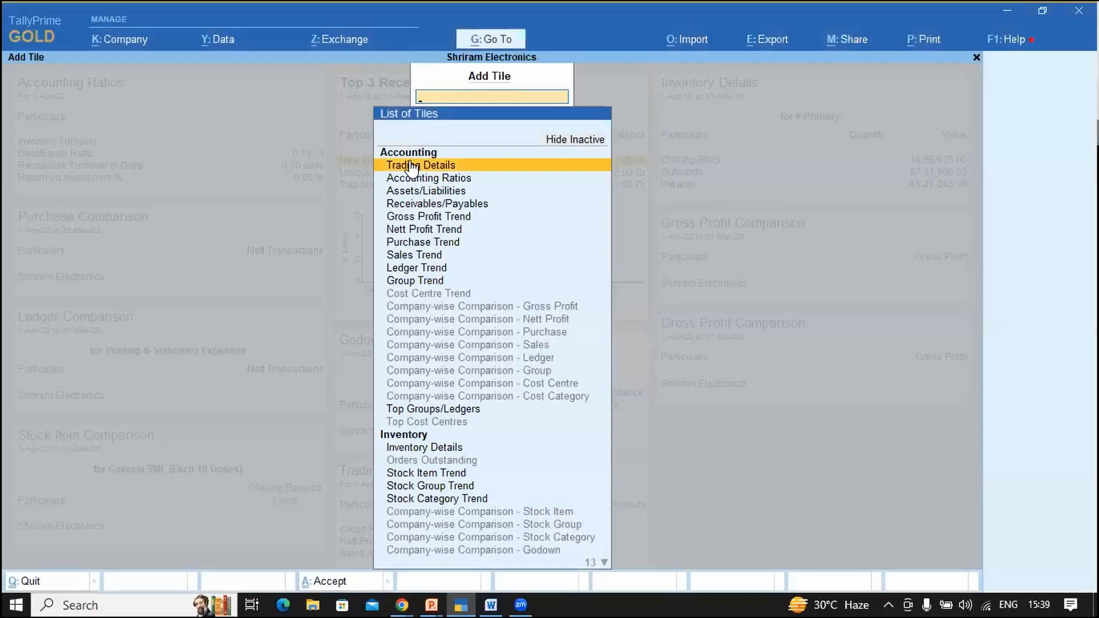
Step: Add the Sales Trend tile from the tile list
{"action": "key", "text": "Down"}
{"action": "key", "text": "Down"}
{"action": "key", "text": "Down"}
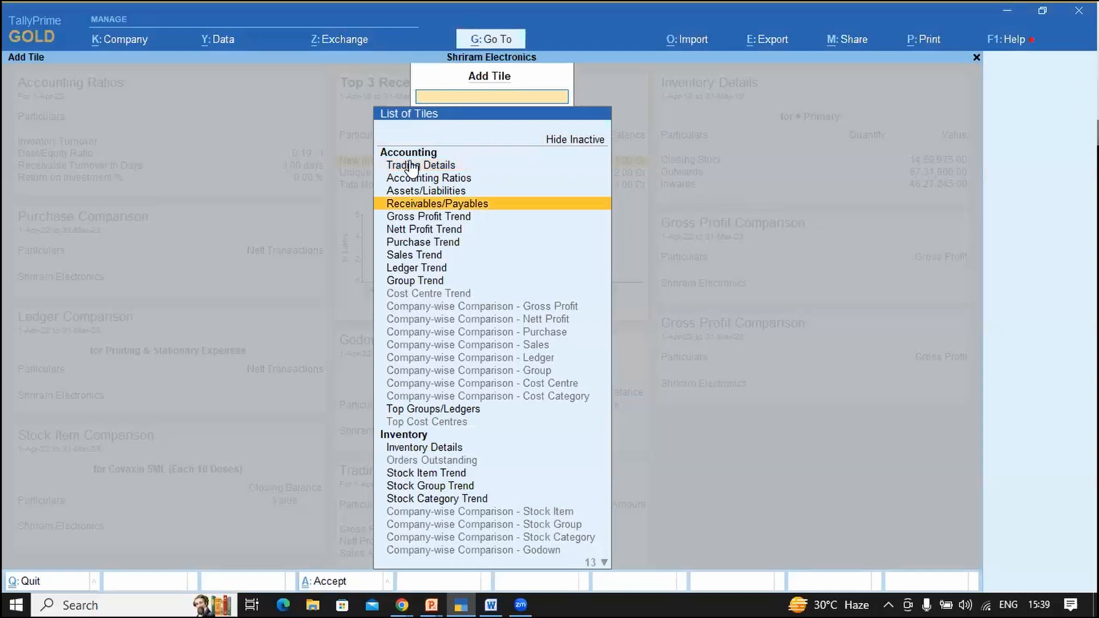
{"action": "key", "text": "Down"}
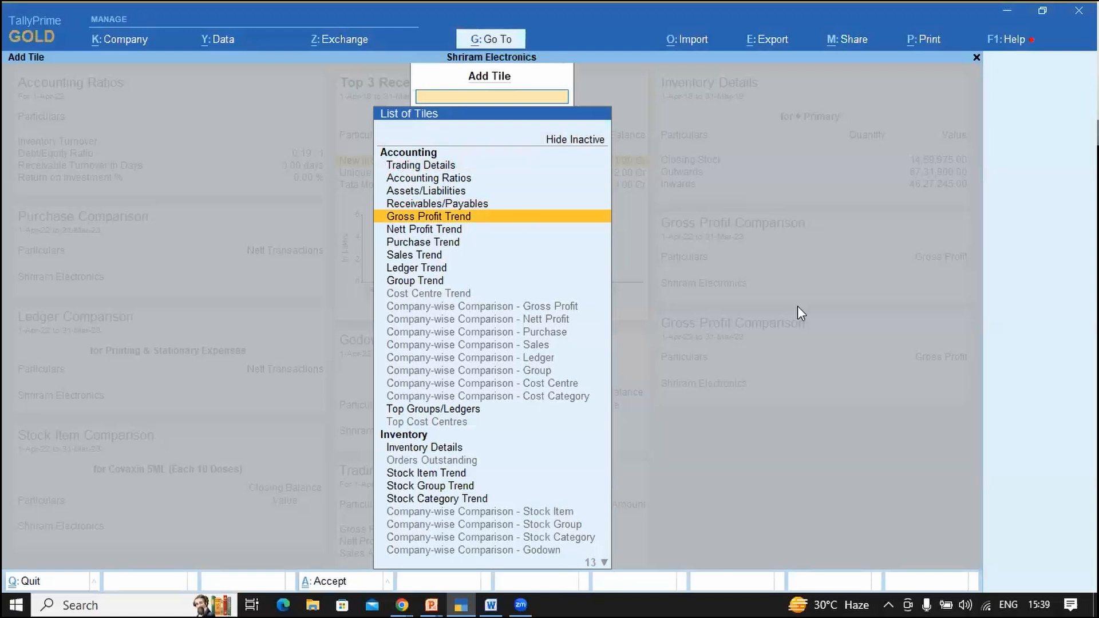
{"action": "key", "text": "Down"}
{"action": "key", "text": "Down"}
{"action": "key", "text": "Down"}
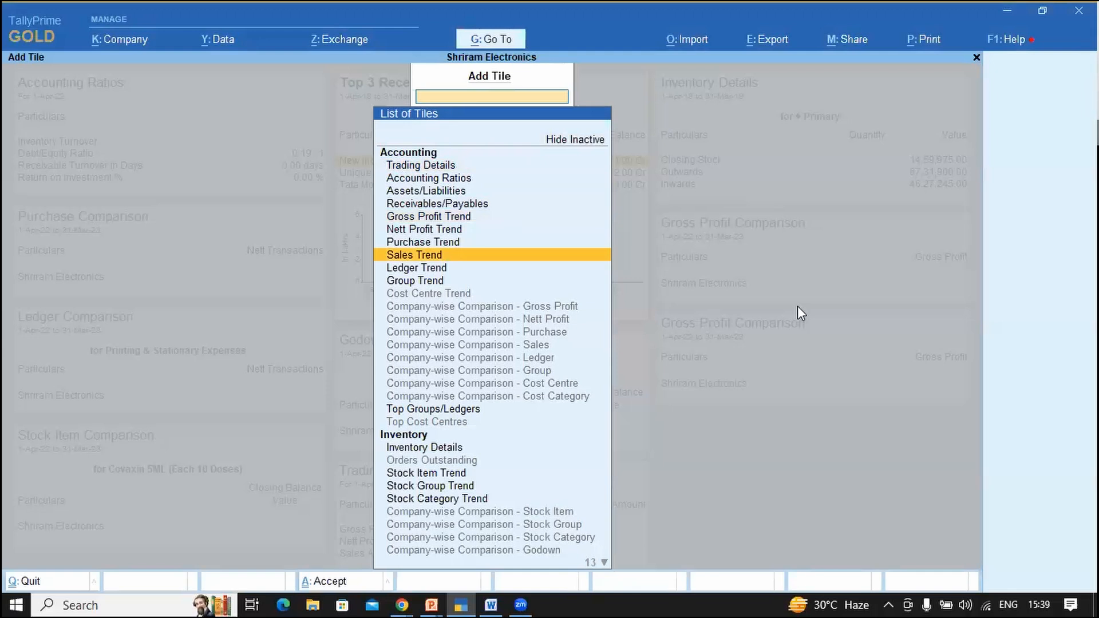
{"action": "key", "text": "Return"}
Step: Set the tile period from 1-4-2018 to 31-3-2019 via Alt+F2
{"action": "key", "text": "alt"}
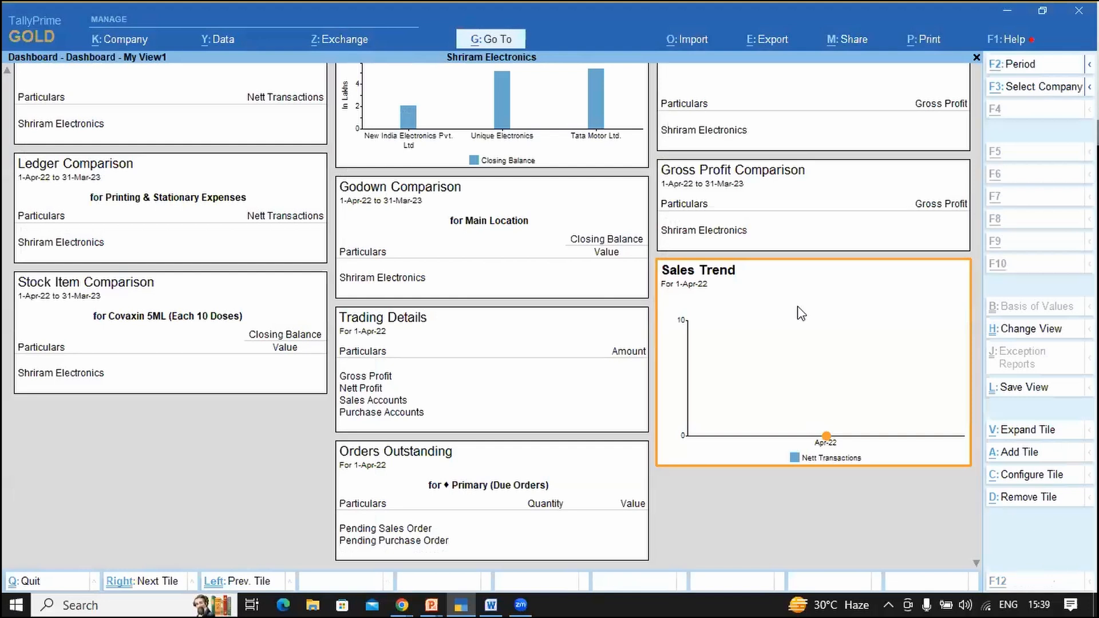
{"action": "key", "text": "alt+F2"}
{"action": "type", "text": "a1"}
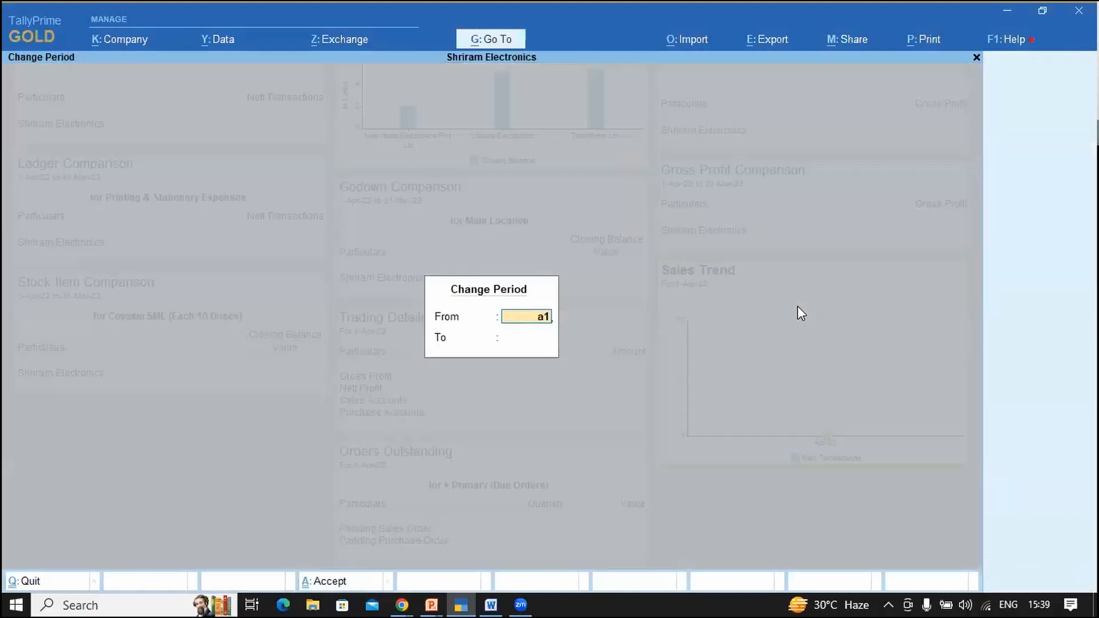
{"action": "key", "text": "Return"}
{"action": "type", "text": "19"}
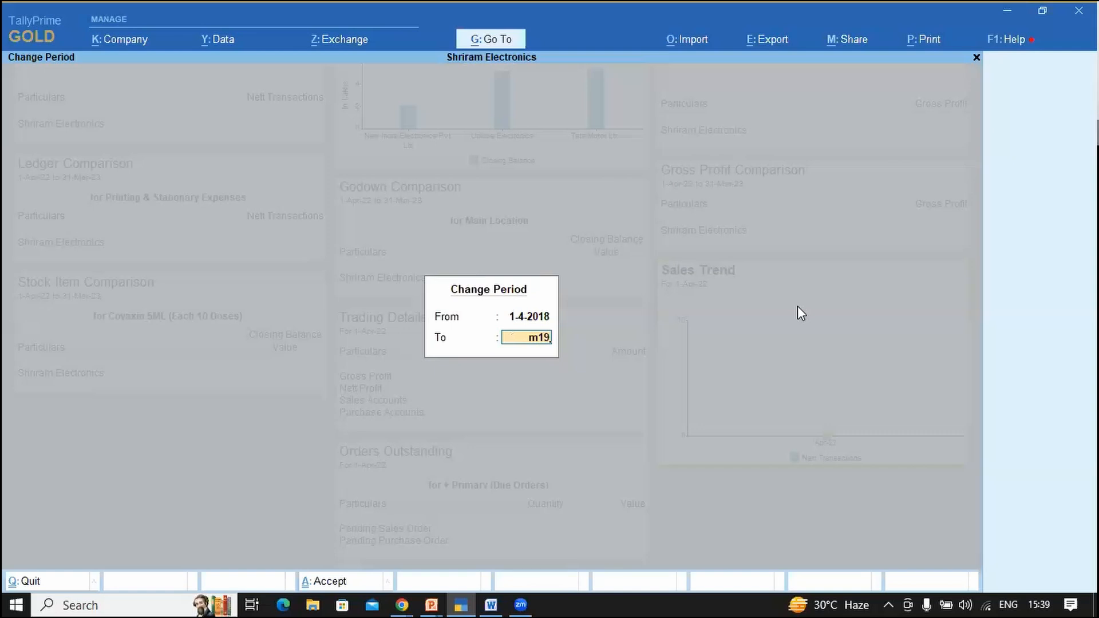
{"action": "key", "text": "Return"}
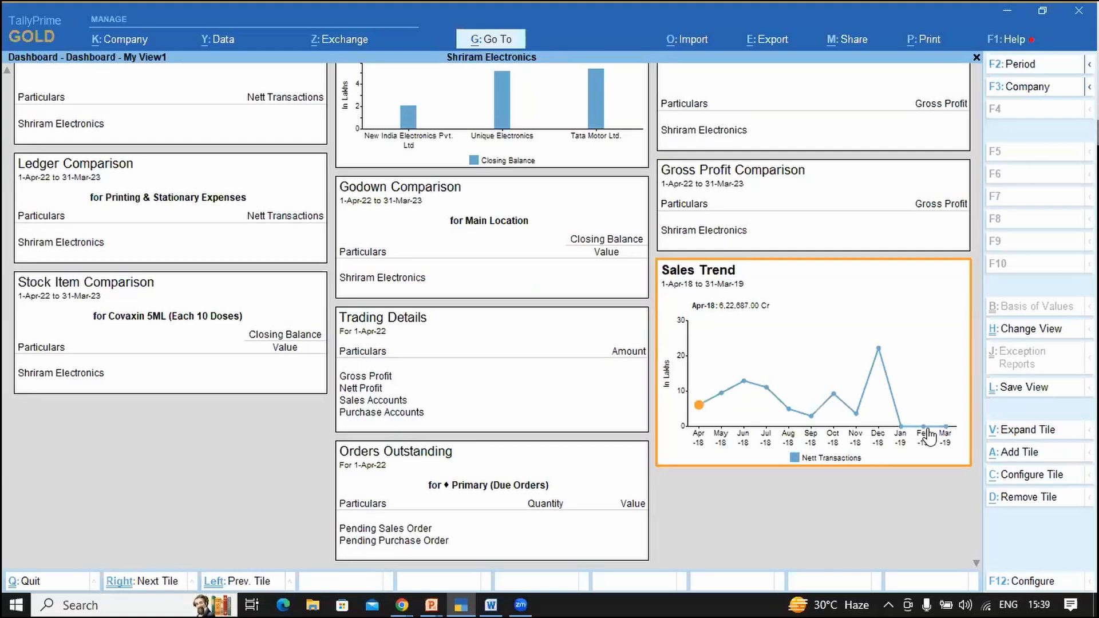
Step: Change the Sales Trend tile's periodicity from Monthly to Quarterly
{"action": "left_click", "coordinate": [1040, 477]}
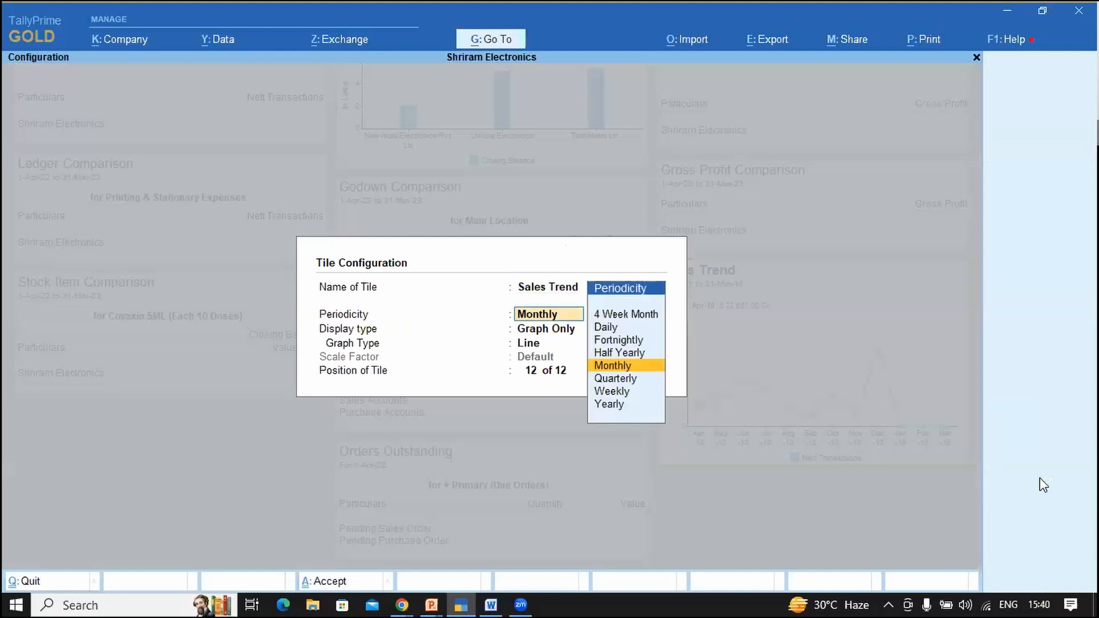
{"action": "key", "text": "Return"}
{"action": "key", "text": "BackSpace"}
{"action": "key", "text": "Up"}
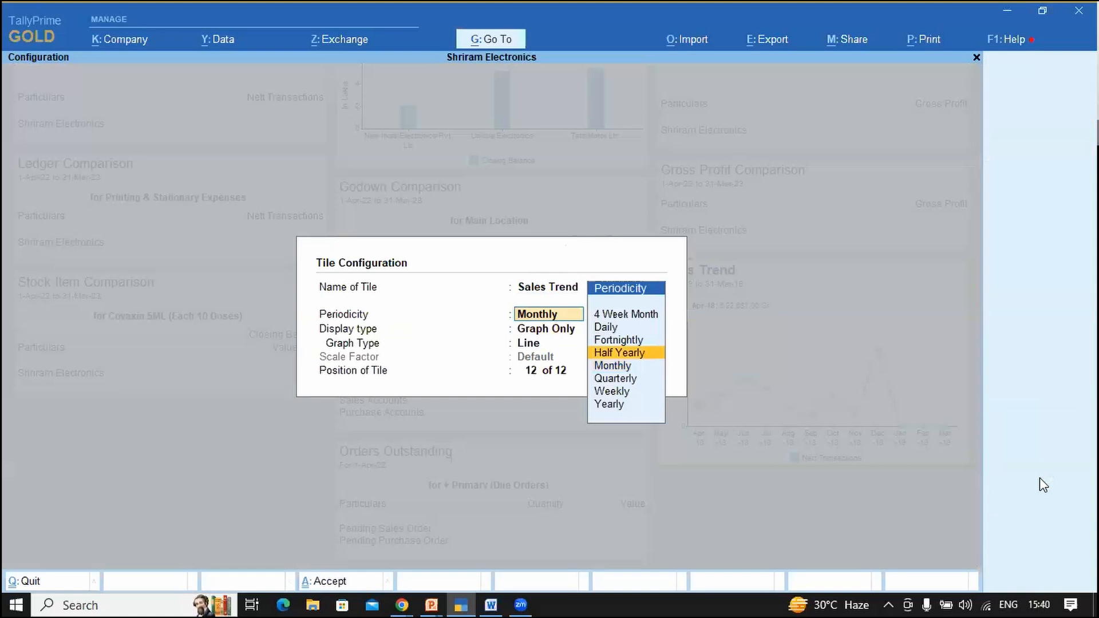
{"action": "key", "text": "Up"}
{"action": "key", "text": "Up"}
{"action": "key", "text": "Up"}
{"action": "key", "text": "Down"}
{"action": "key", "text": "Down"}
{"action": "key", "text": "Down"}
{"action": "key", "text": "Down"}
{"action": "key", "text": "Down"}
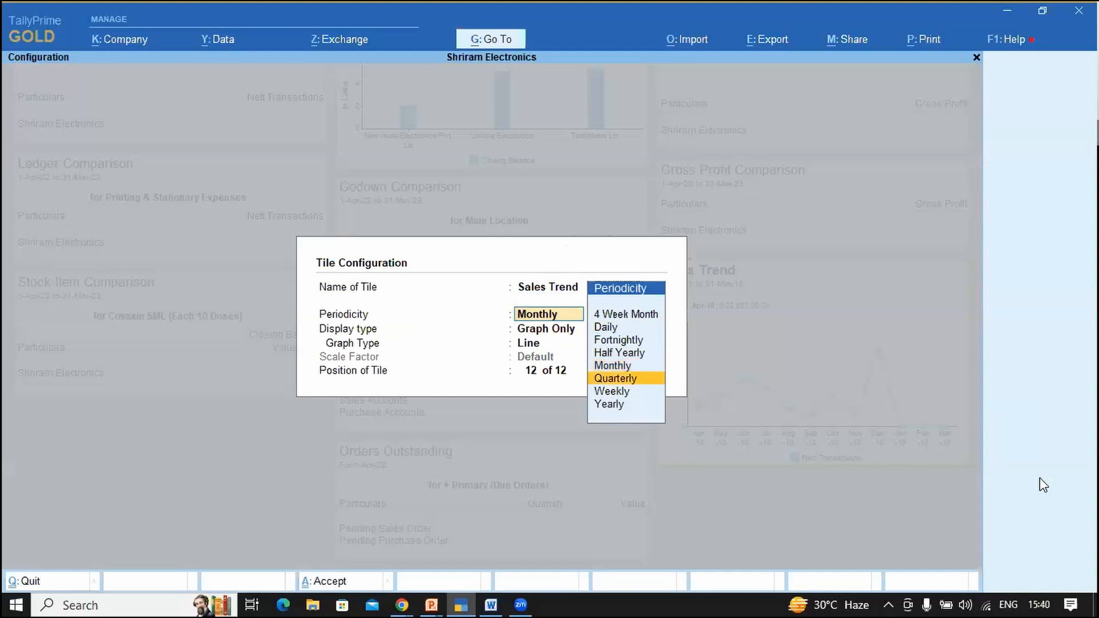
{"action": "key", "text": "Down"}
{"action": "key", "text": "Down"}
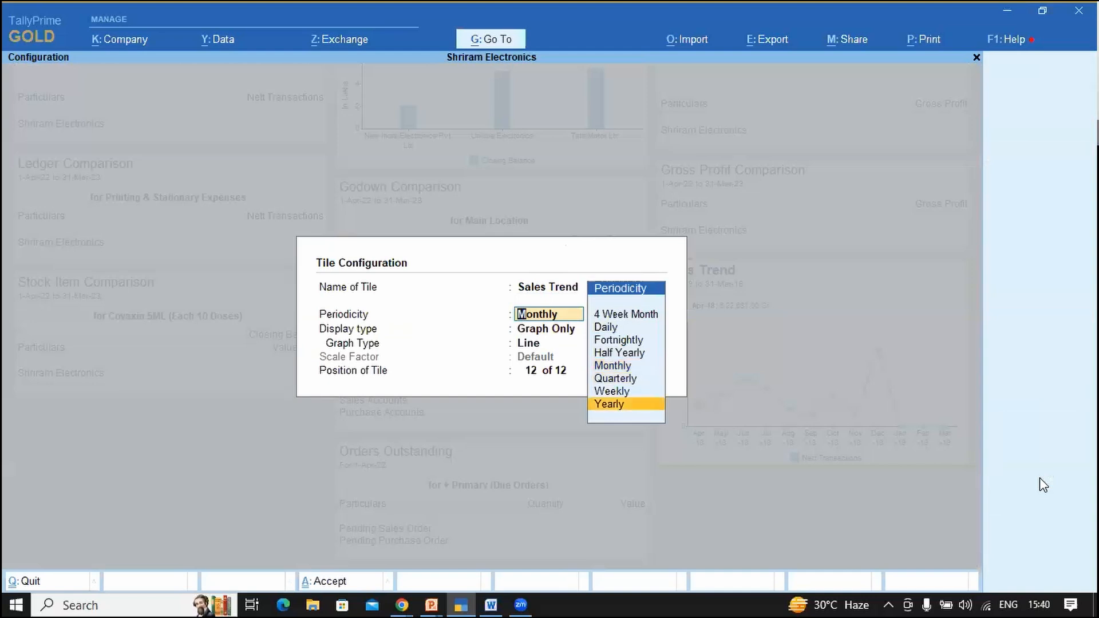
{"action": "key", "text": "Up"}
{"action": "key", "text": "Up"}
{"action": "key", "text": "Return"}
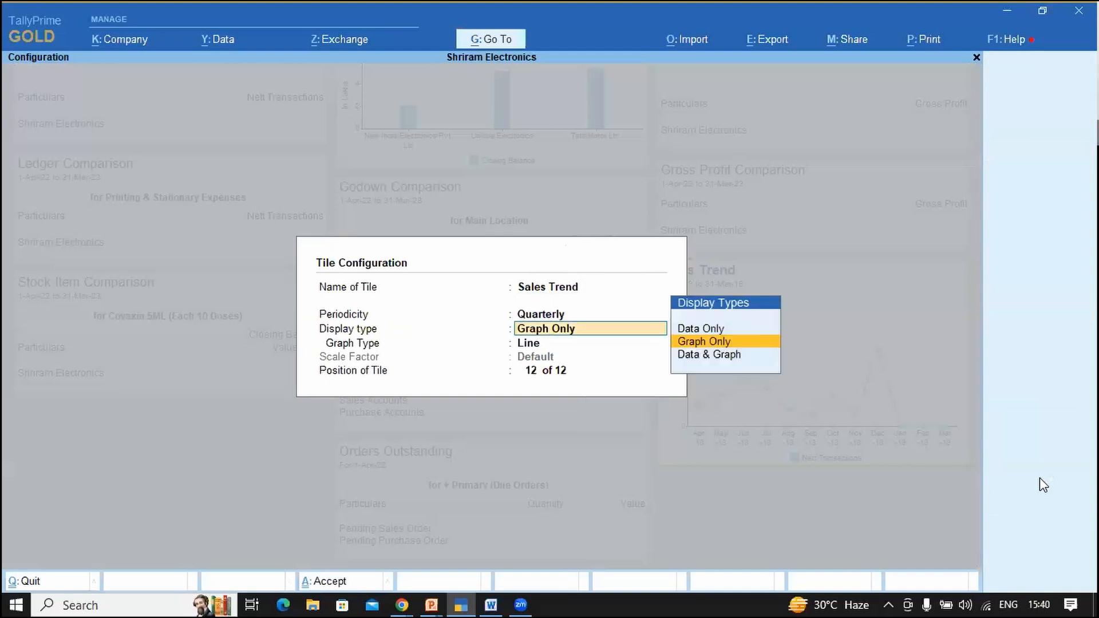
Step: Set display type to Data & Graph and graph type to Bar, keeping Default scale, and accept
{"action": "key", "text": "Down"}
{"action": "key", "text": "Return"}
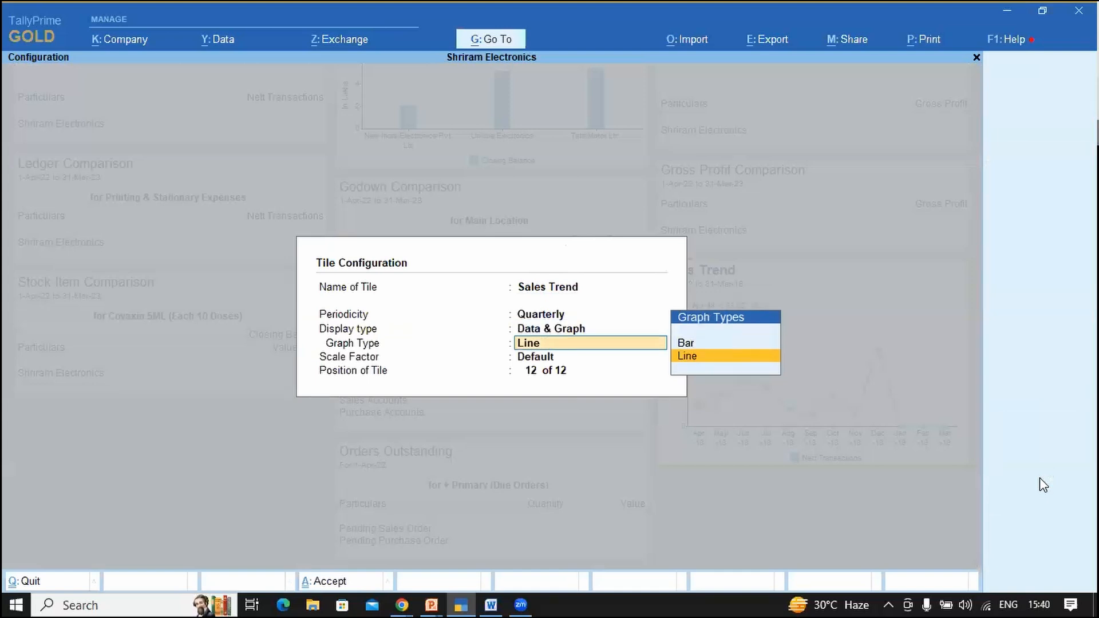
{"action": "key", "text": "Return"}
{"action": "key", "text": "BackSpace"}
{"action": "key", "text": "Up"}
{"action": "key", "text": "Return"}
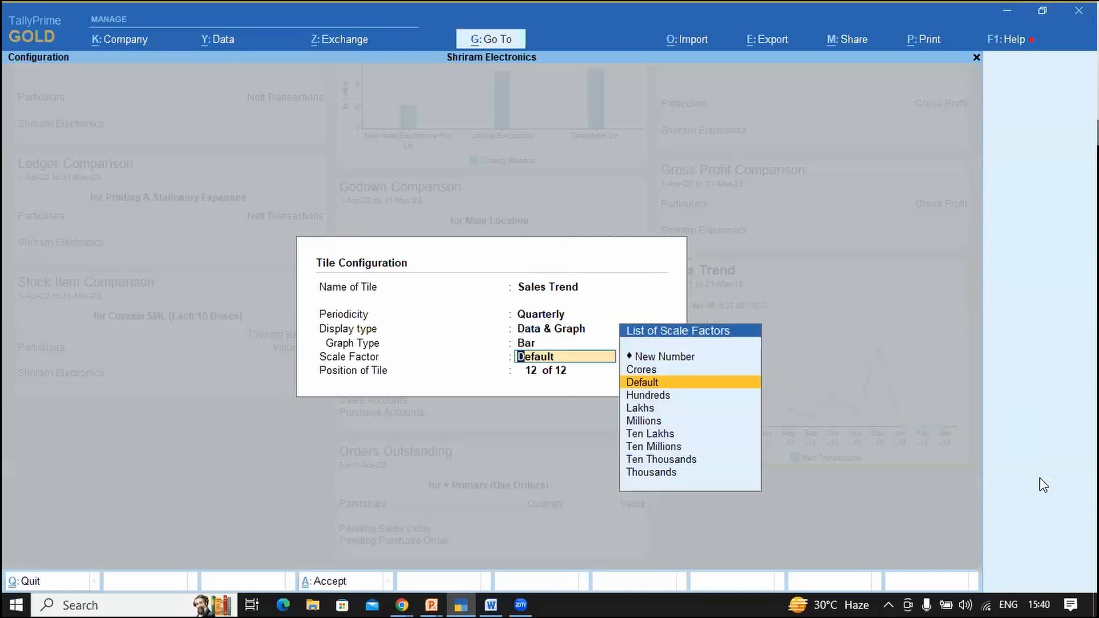
{"action": "key", "text": "Return"}
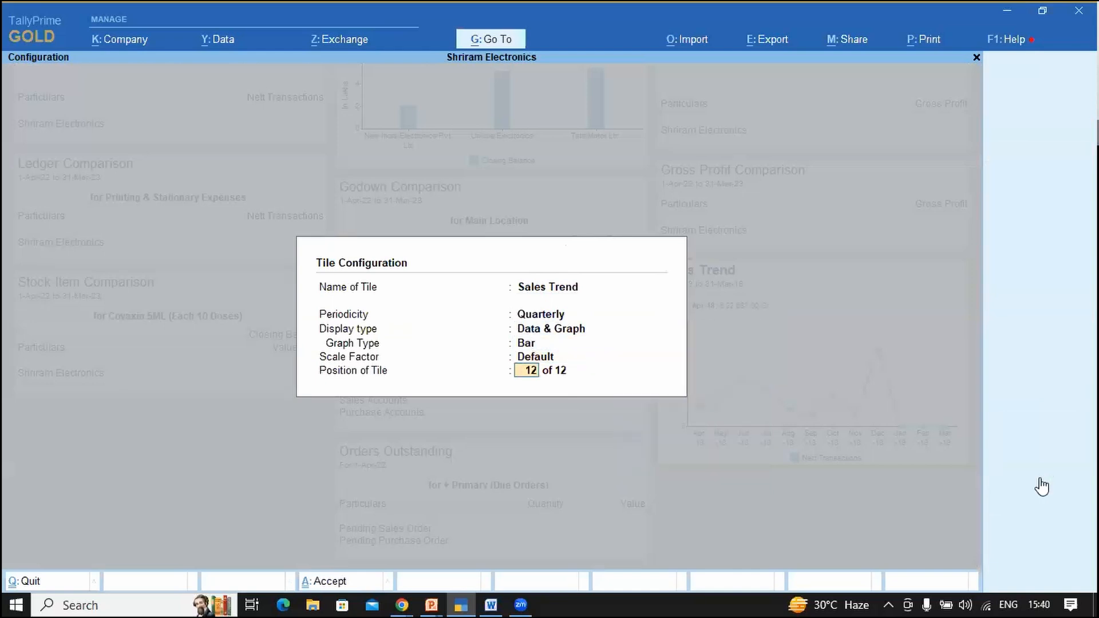
{"action": "key", "text": "Return"}
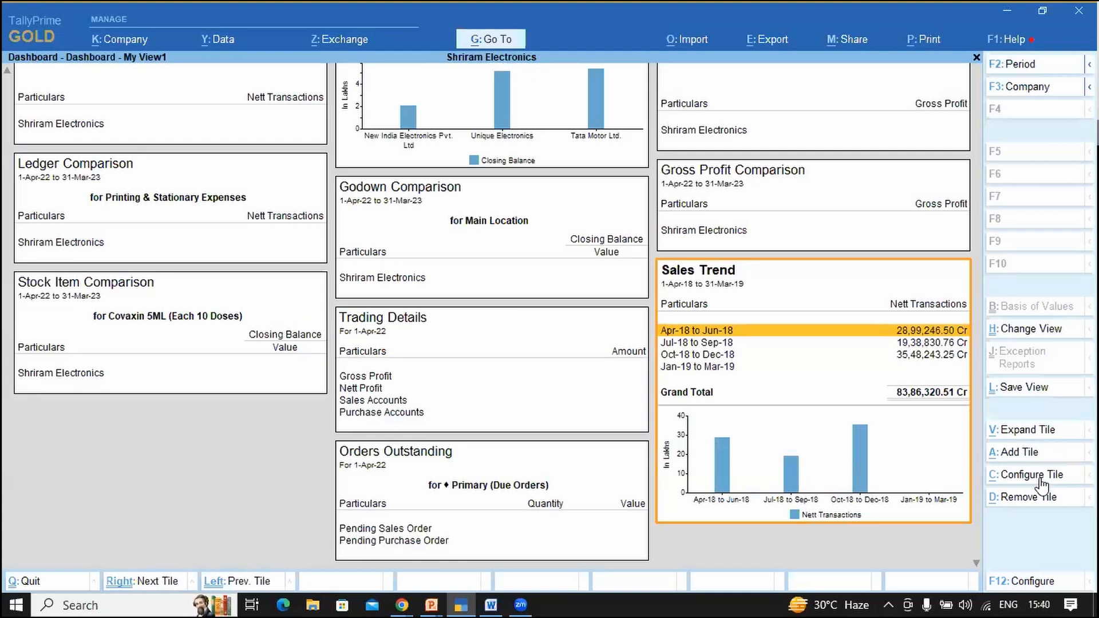
Step: Switch the Sales Trend graph type from Bar to Line, keeping Quarterly and Data & Graph
{"action": "left_click", "coordinate": [1041, 479]}
{"action": "key", "text": "Return"}
{"action": "key", "text": "Return"}
{"action": "key", "text": "Return"}
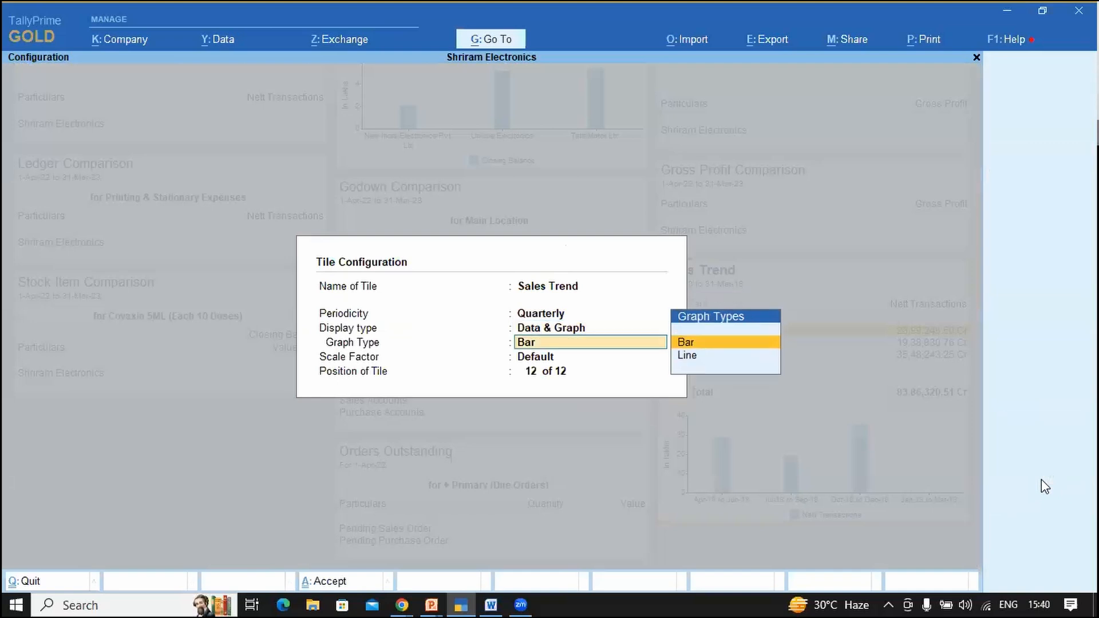
{"action": "key", "text": "Down"}
{"action": "key", "text": "Return"}
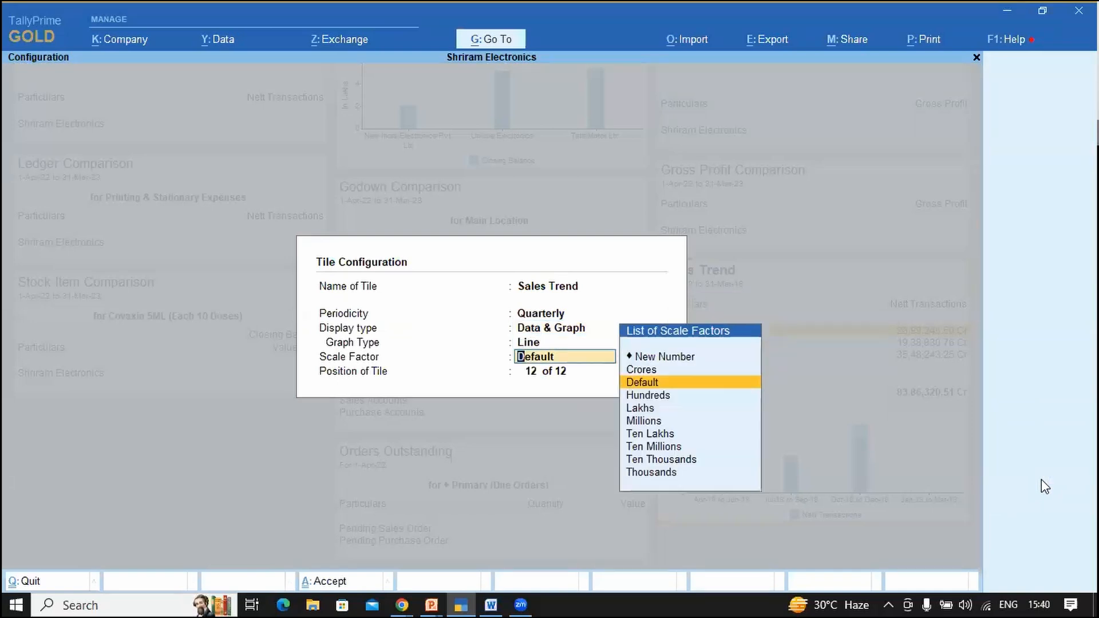
{"action": "key", "text": "Return"}
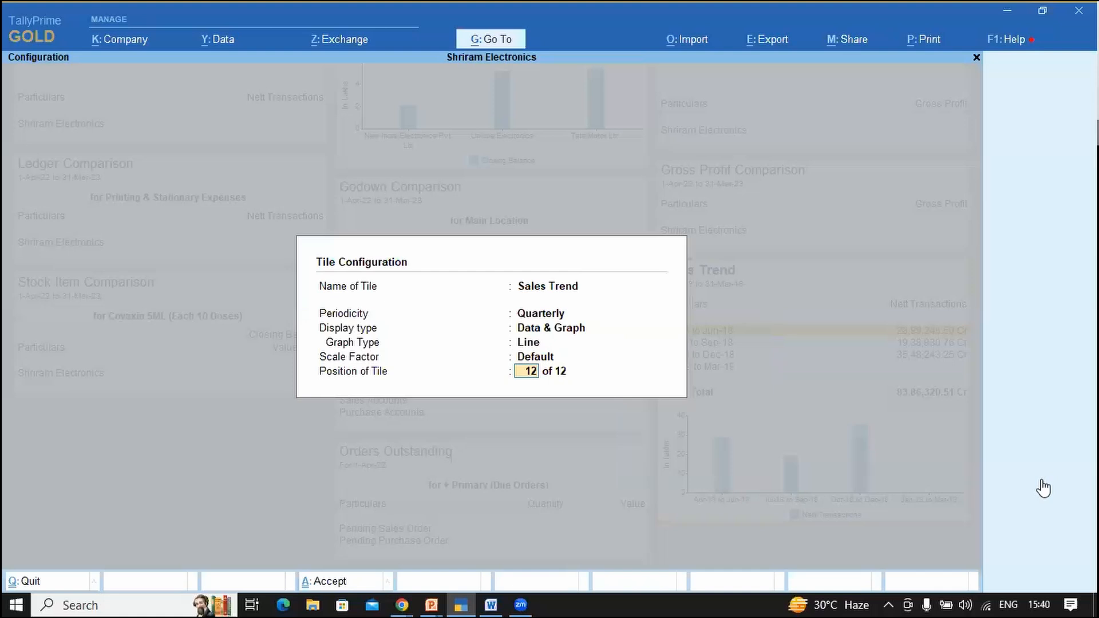
{"action": "key", "text": "Return"}
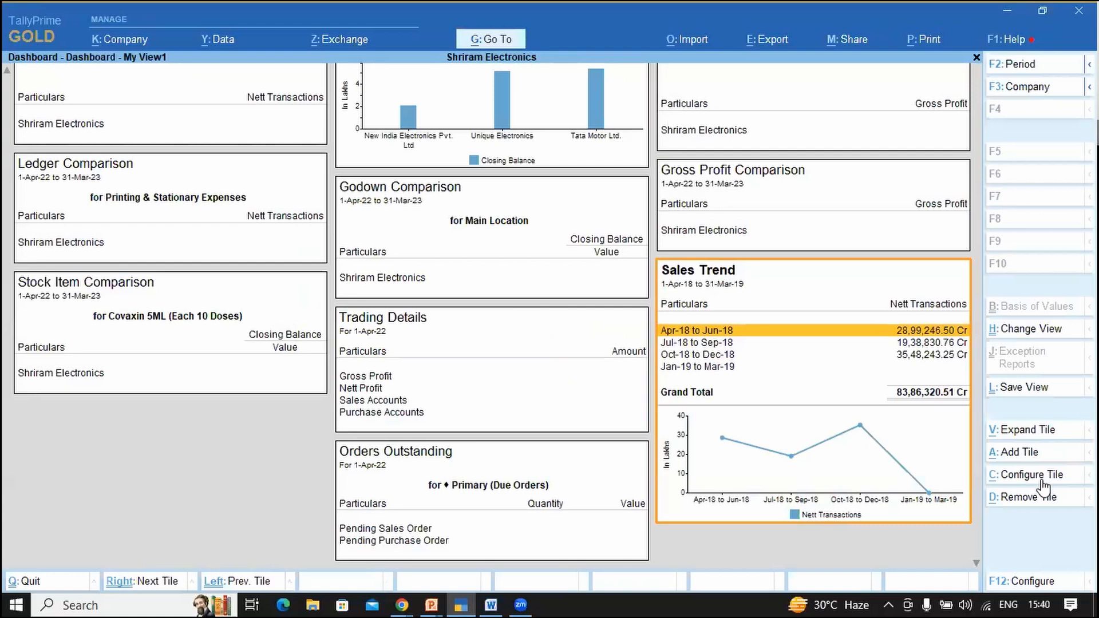
Step: Add the Gross Profit Trend tile with period a18 to m19, then check the Dec-18 value
{"action": "left_click", "coordinate": [1020, 453]}
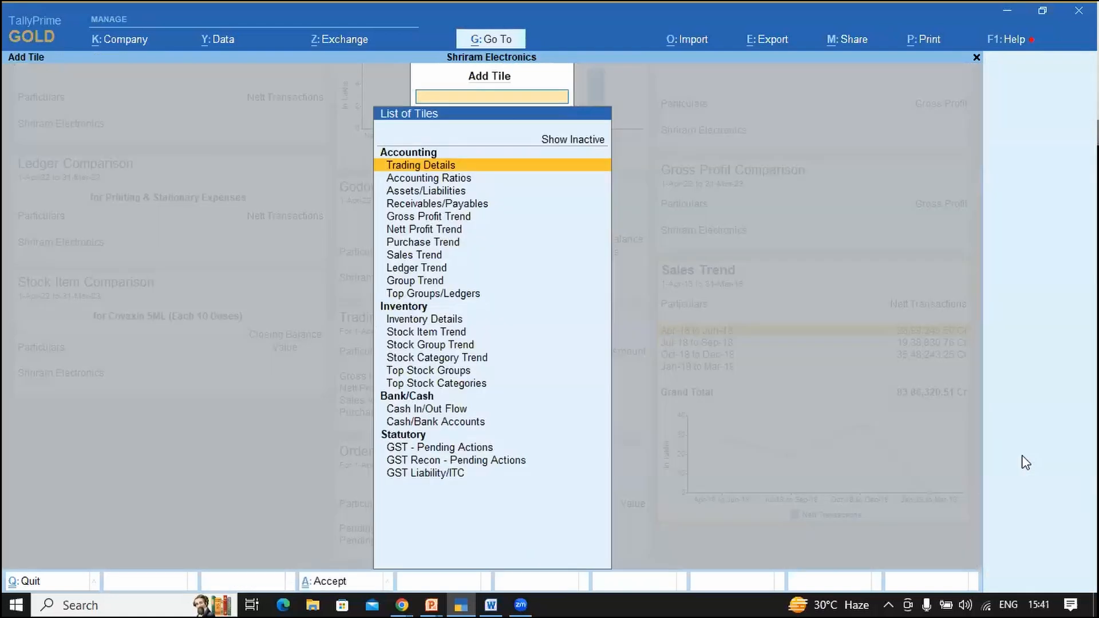
{"action": "key", "text": "Down"}
{"action": "key", "text": "Down"}
{"action": "key", "text": "Down"}
{"action": "key", "text": "Down"}
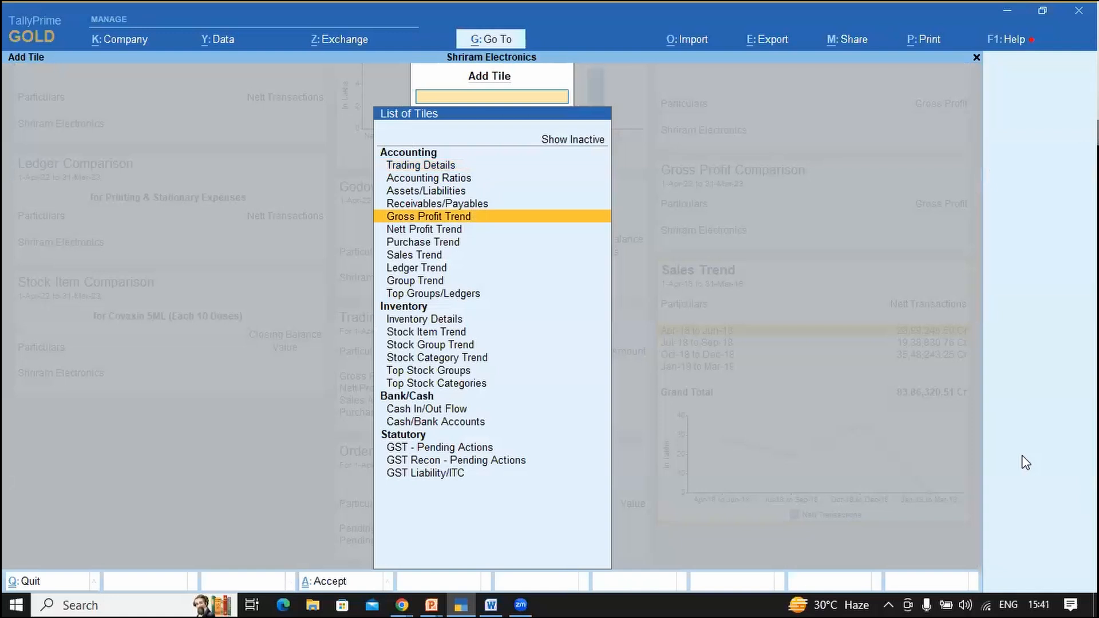
{"action": "key", "text": "Return"}
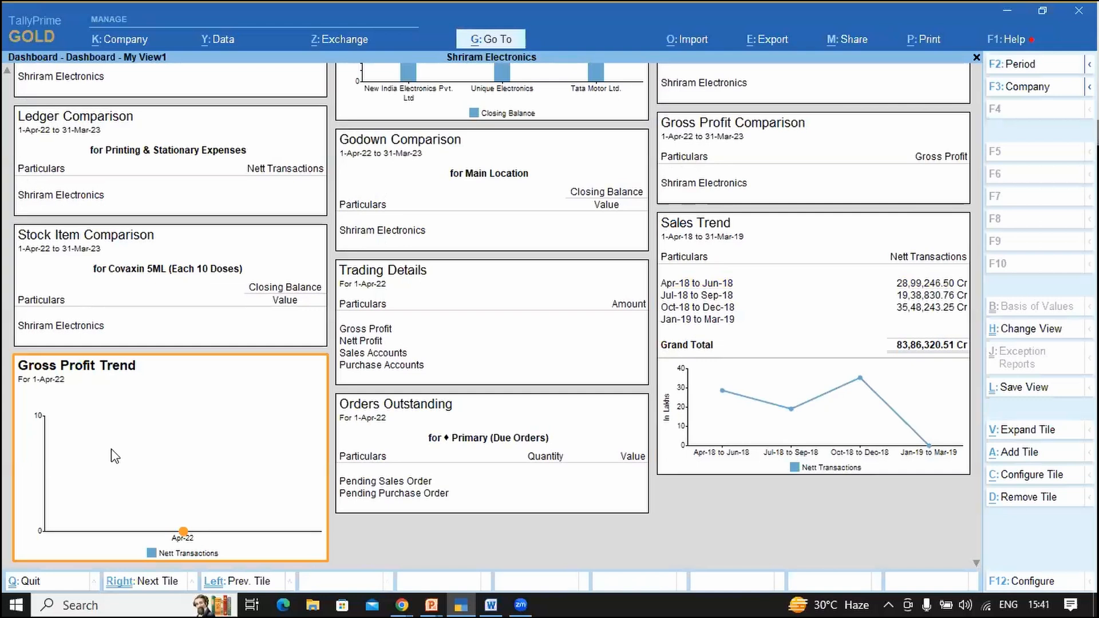
{"action": "key", "text": "F2"}
{"action": "type", "text": "a18"}
{"action": "key", "text": "Return"}
{"action": "type", "text": "m19"}
{"action": "key", "text": "Return"}
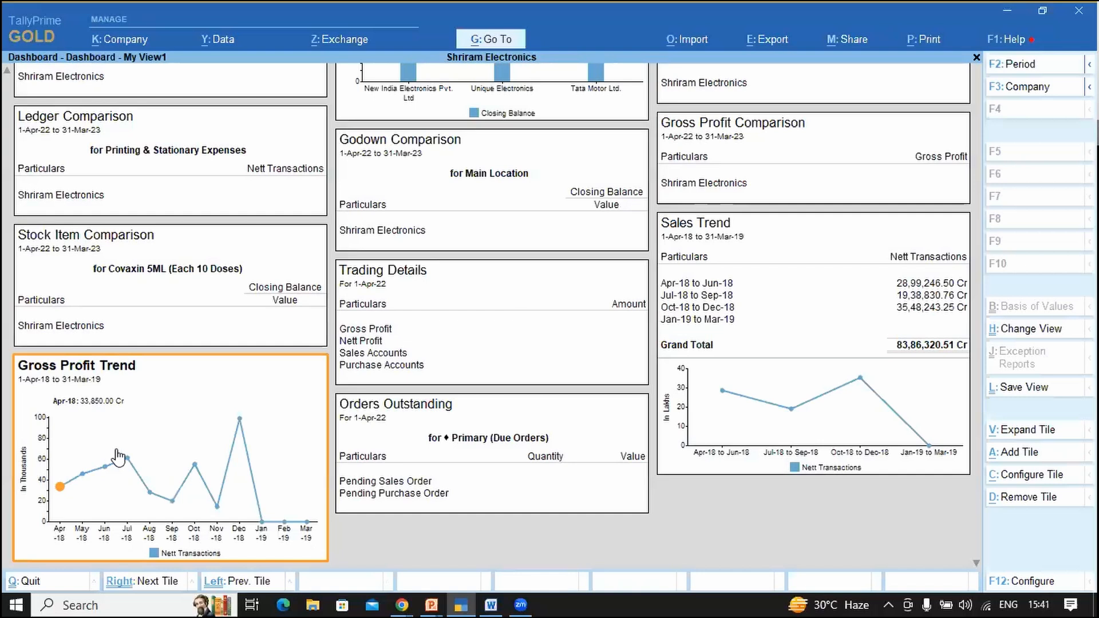
{"action": "left_click", "coordinate": [240, 420]}
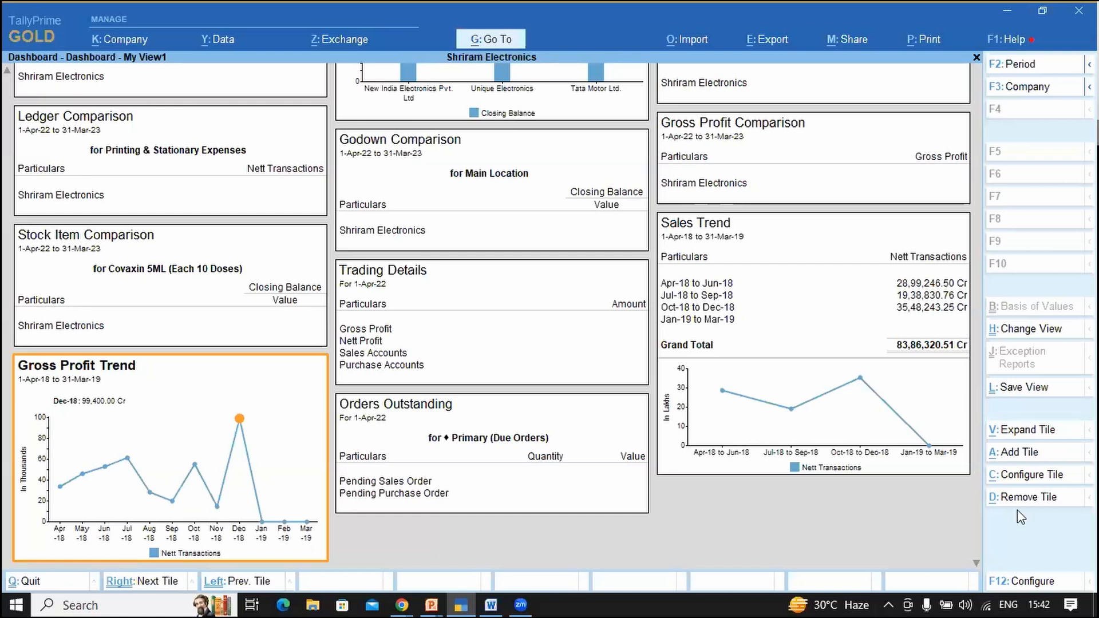
Step: Add the Nett Profit Trend tile and set its period from 1-4-2018 to m19
{"action": "left_click", "coordinate": [1021, 457]}
{"action": "key", "text": "Down"}
{"action": "key", "text": "Down"}
{"action": "key", "text": "Down"}
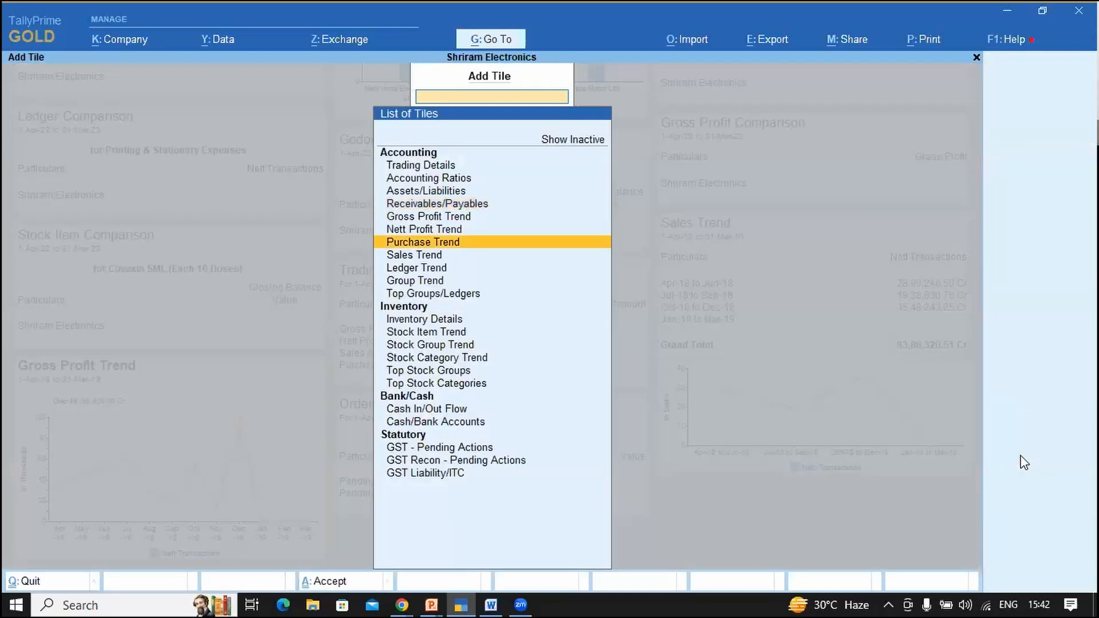
{"action": "key", "text": "Up"}
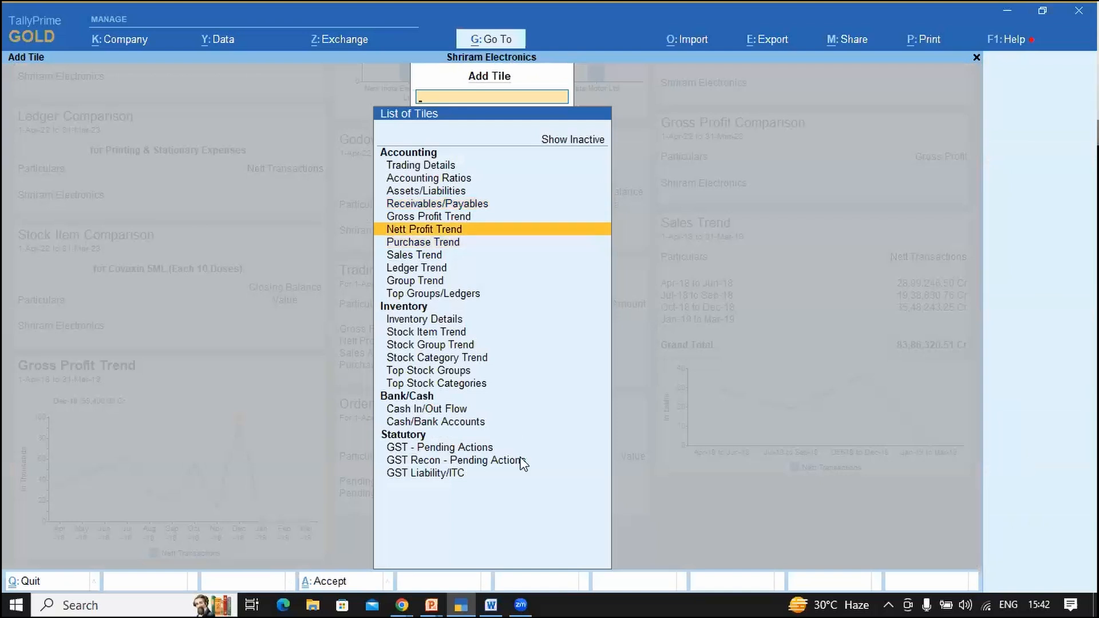
{"action": "key", "text": "Return"}
{"action": "key", "text": "F2"}
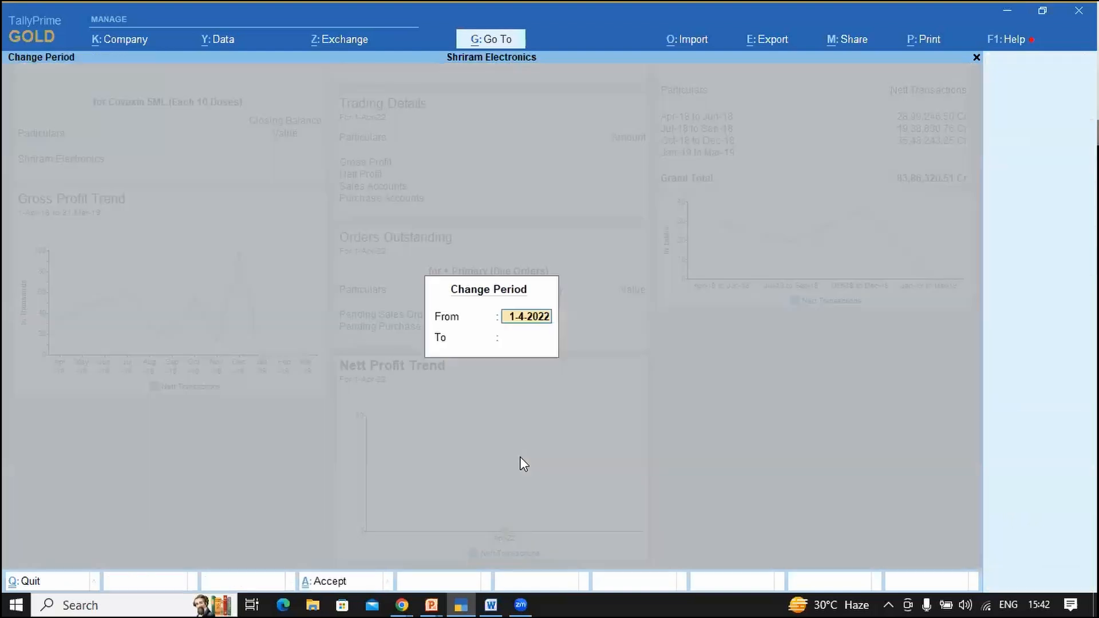
{"action": "type", "text": "1-4-2018"}
{"action": "key", "text": "Return"}
{"action": "type", "text": "m19"}
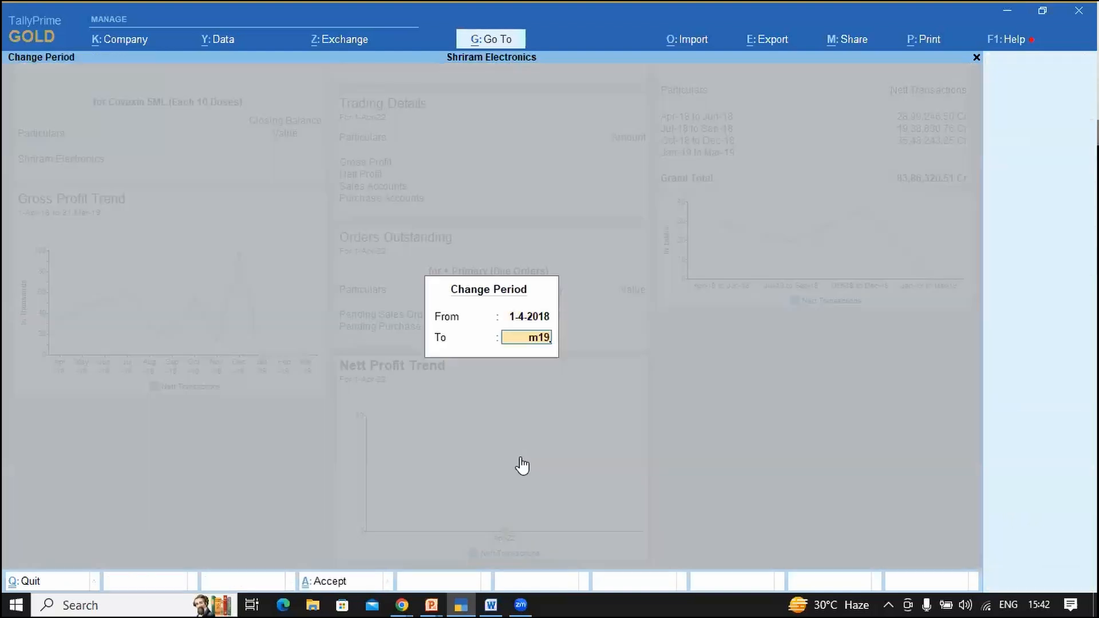
{"action": "key", "text": "Return"}
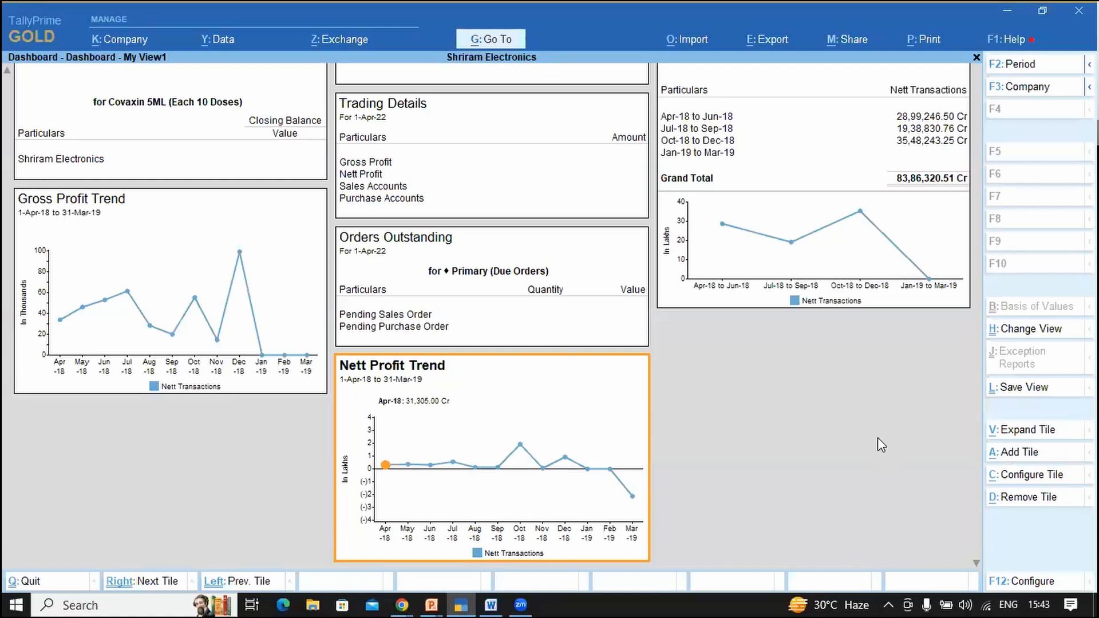
{"action": "key", "text": "alt+Tab"}
{"action": "key", "text": "alt+Tab"}
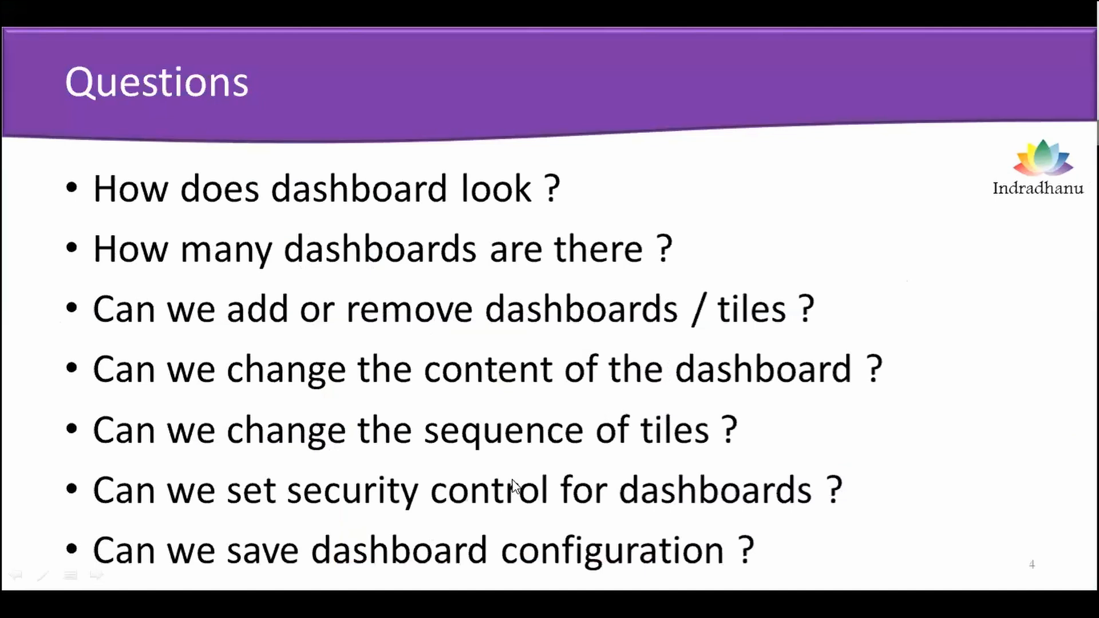
{"action": "key", "text": "alt+Tab"}
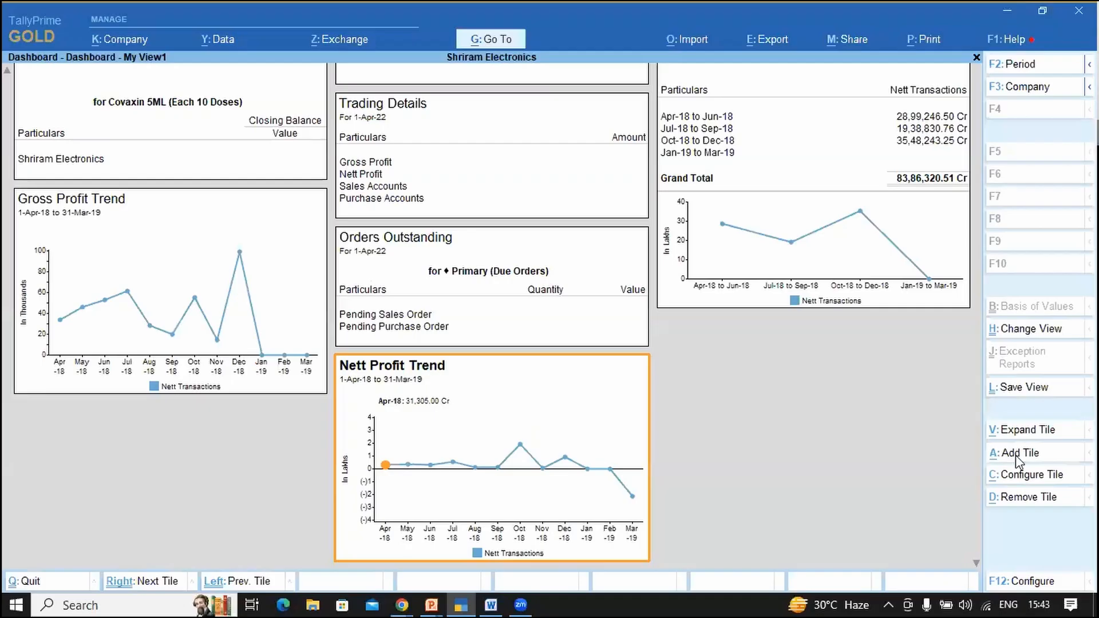
Step: Show inactive tiles, add Trading Details, and set its period from a18 to m19
{"action": "left_click", "coordinate": [1015, 455]}
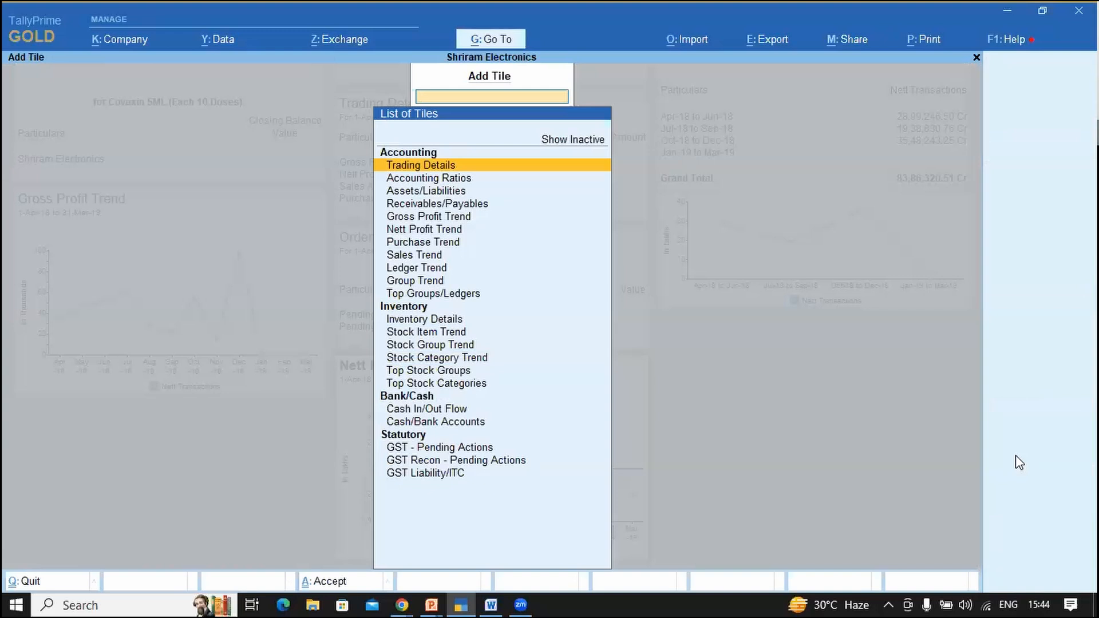
{"action": "key", "text": "Up"}
{"action": "key", "text": "Return"}
{"action": "key", "text": "Down"}
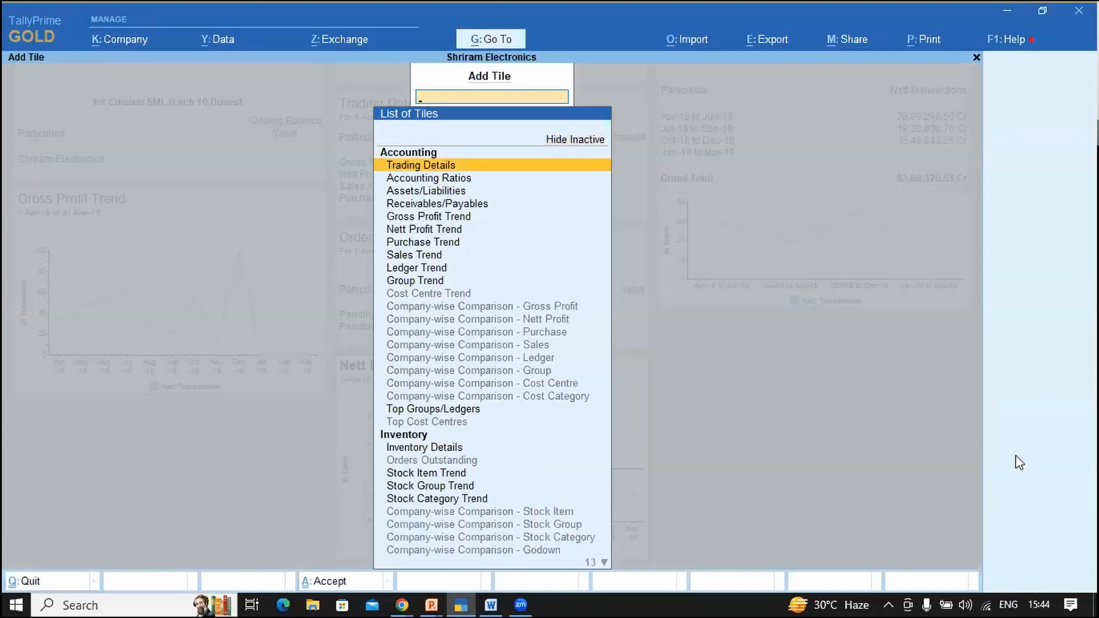
{"action": "key", "text": "Return"}
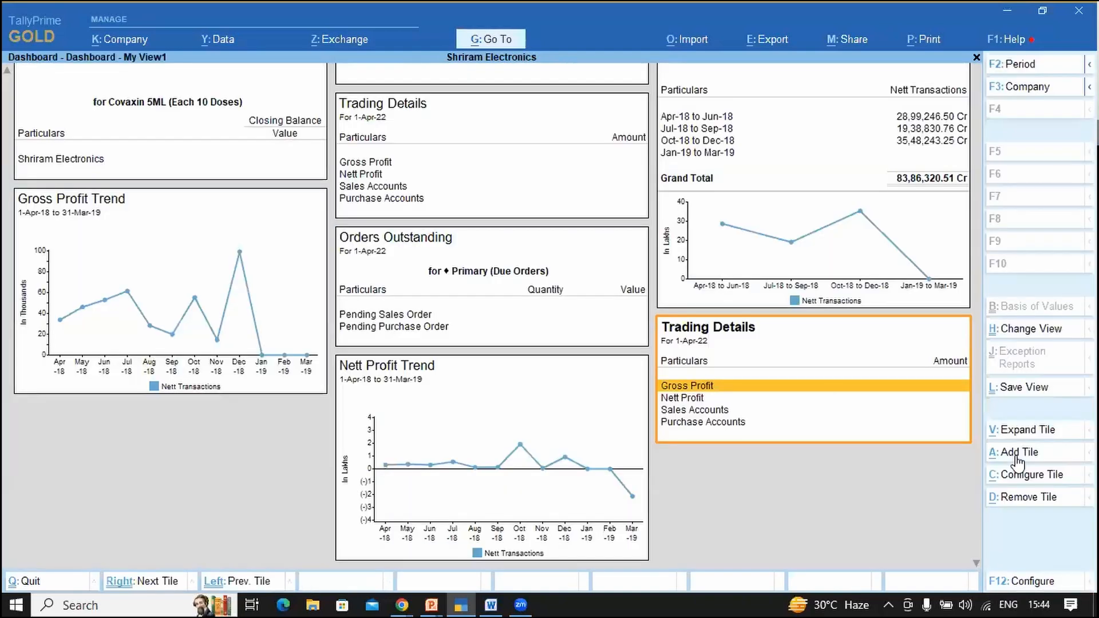
{"action": "key", "text": "F2"}
{"action": "type", "text": "a18"}
{"action": "key", "text": "Return"}
{"action": "type", "text": "m19"}
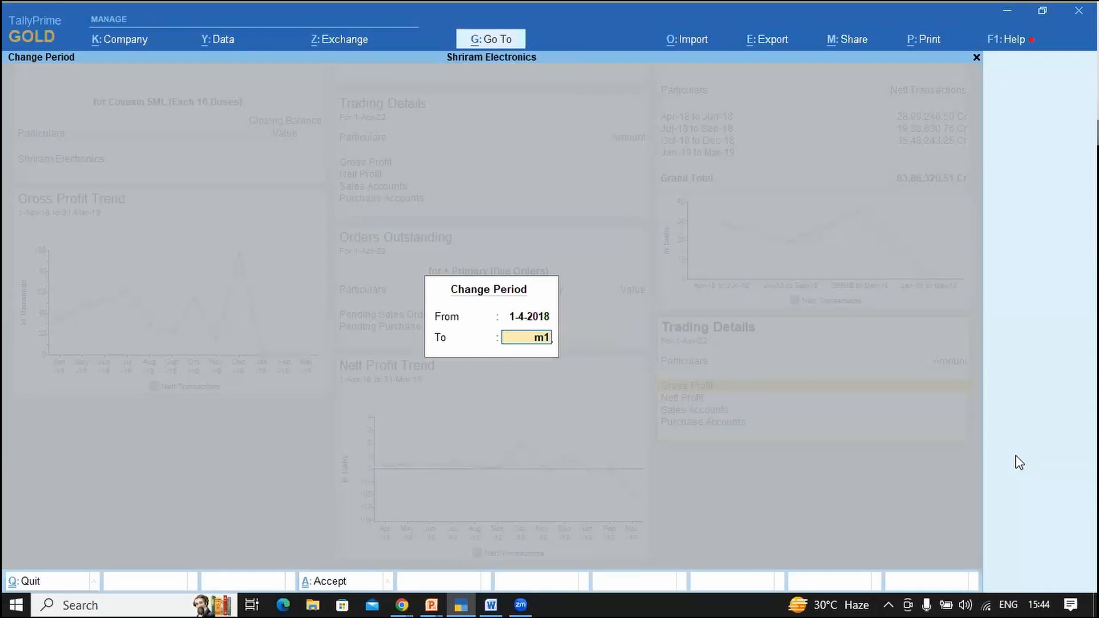
{"action": "key", "text": "Return"}
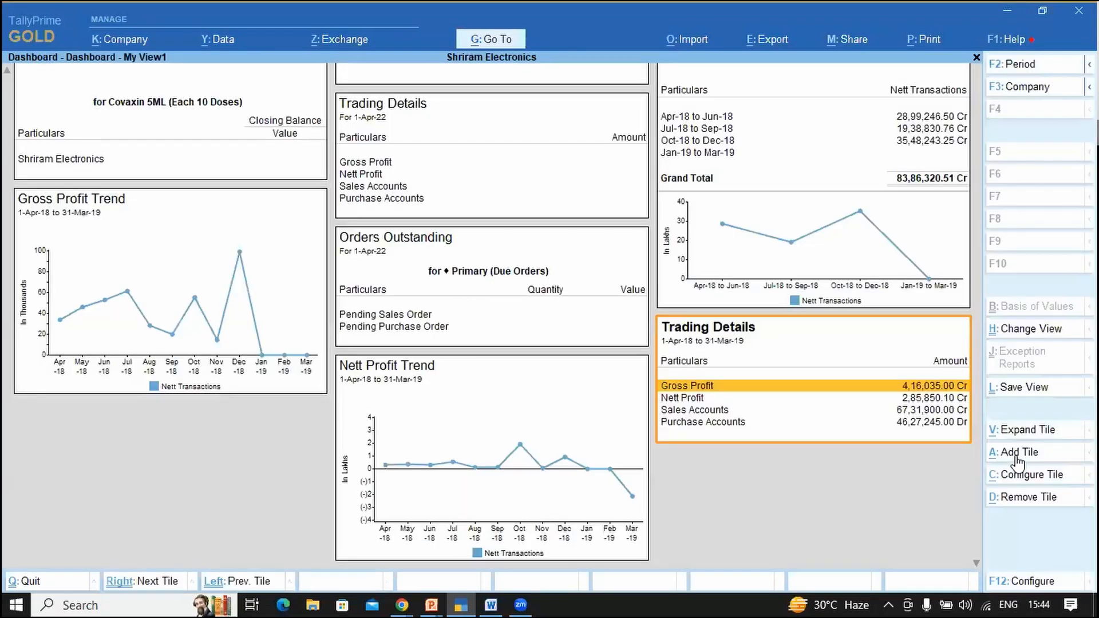
Step: Review the Trading Details rows: Sales Accounts, Gross Profit and Nett Profit
{"action": "key", "text": "Down"}
{"action": "key", "text": "Down"}
{"action": "key", "text": "Down"}
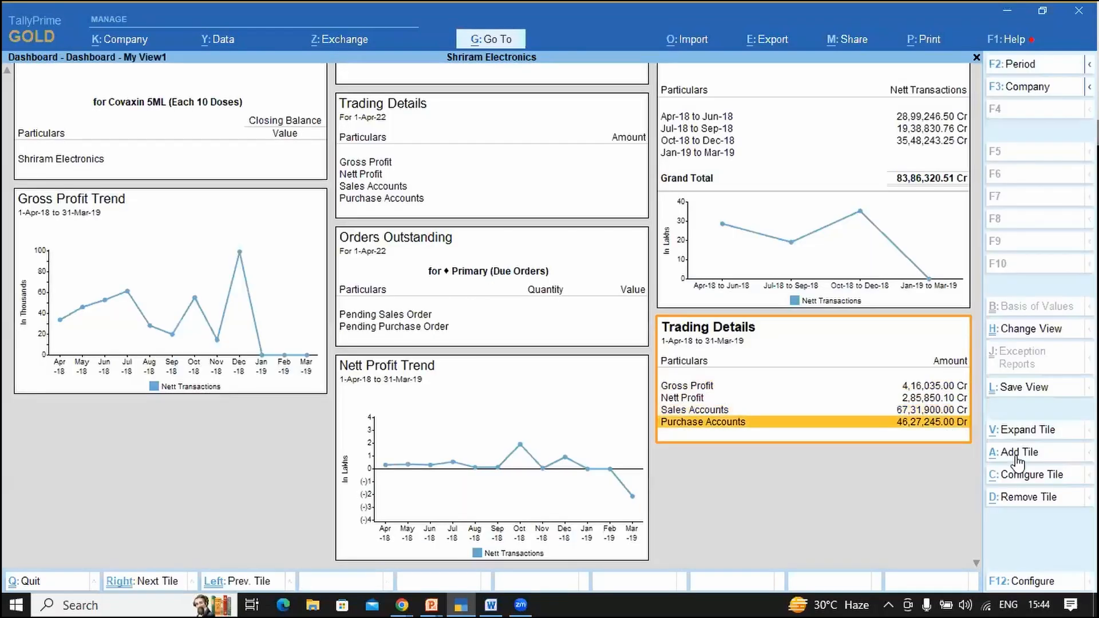
{"action": "key", "text": "Up"}
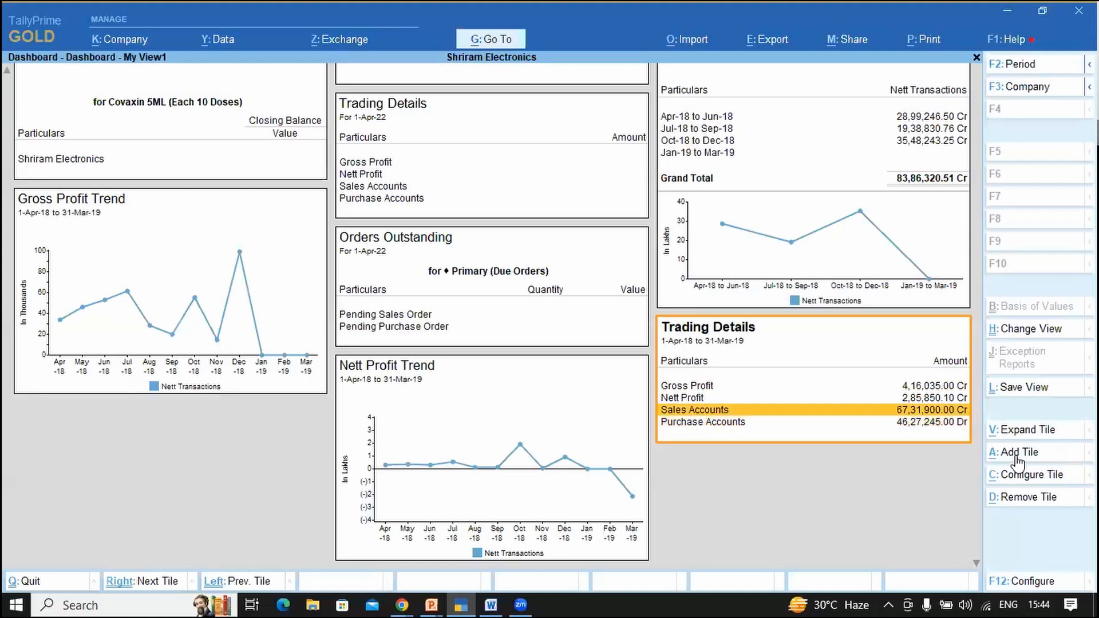
{"action": "key", "text": "Up"}
{"action": "key", "text": "Up"}
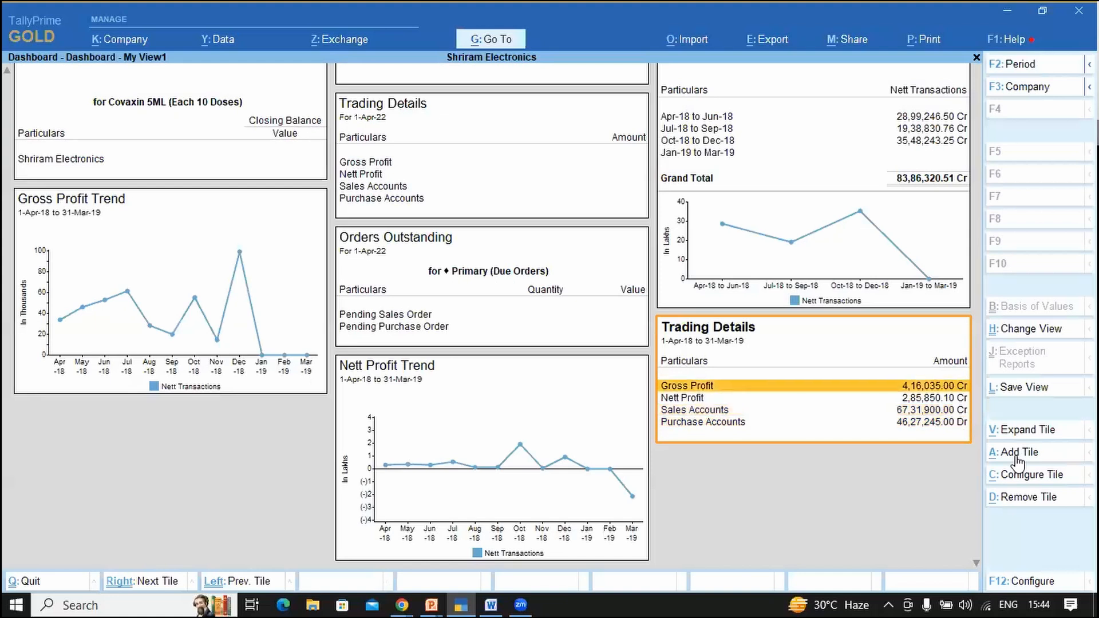
{"action": "key", "text": "Down"}
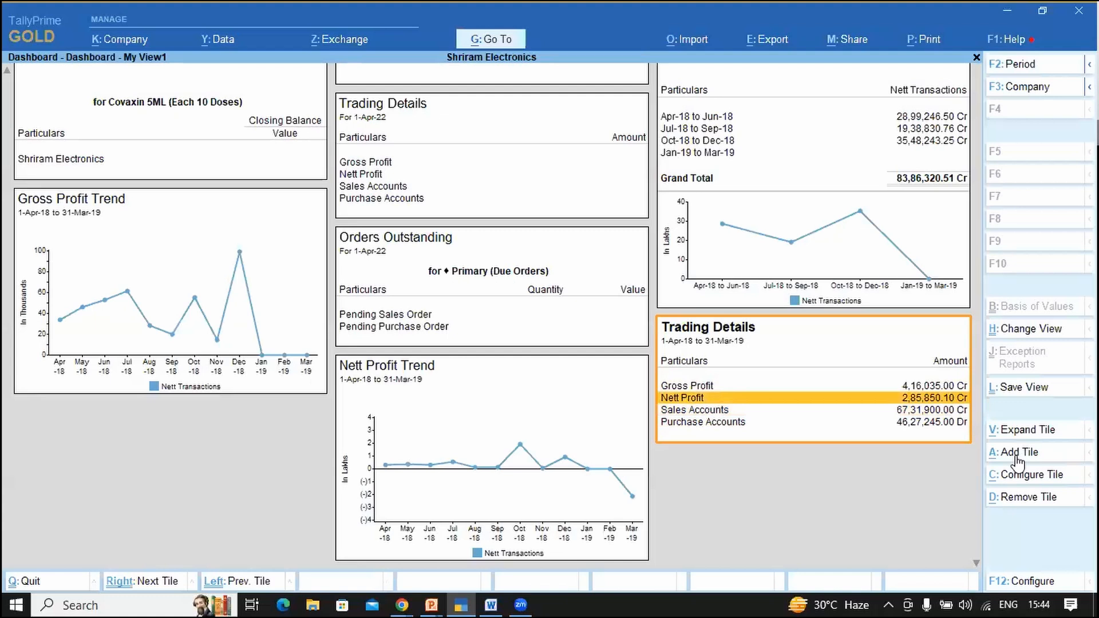
{"action": "left_click", "coordinate": [1016, 456]}
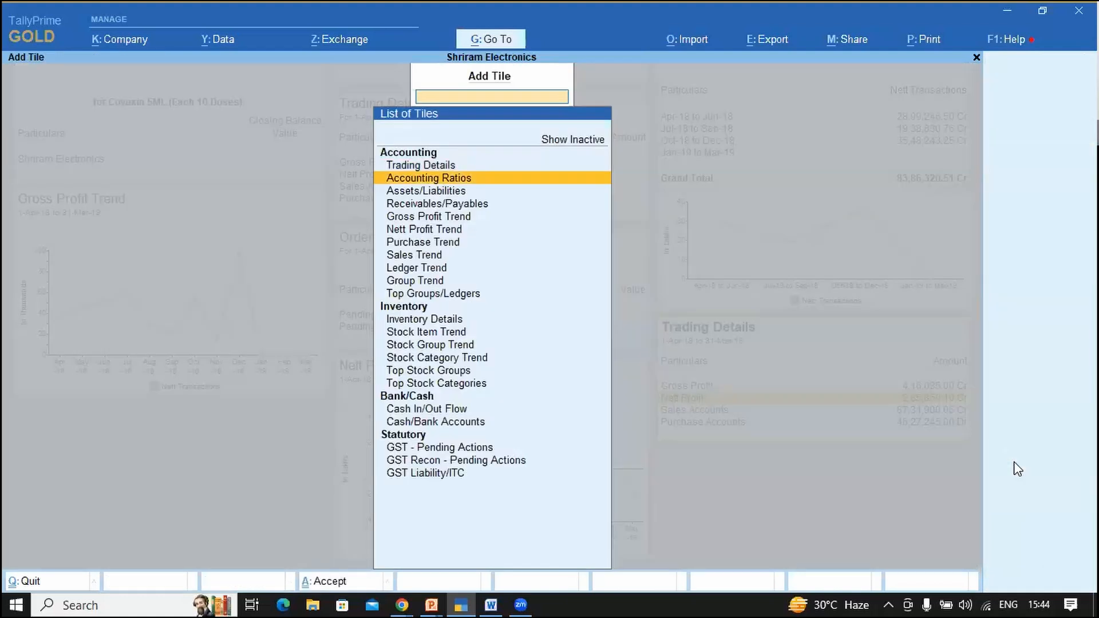
Step: Show inactive tiles and add two Assets/Liabilities tiles listing current assets and liabilities
{"action": "key", "text": "Up"}
{"action": "key", "text": "Up"}
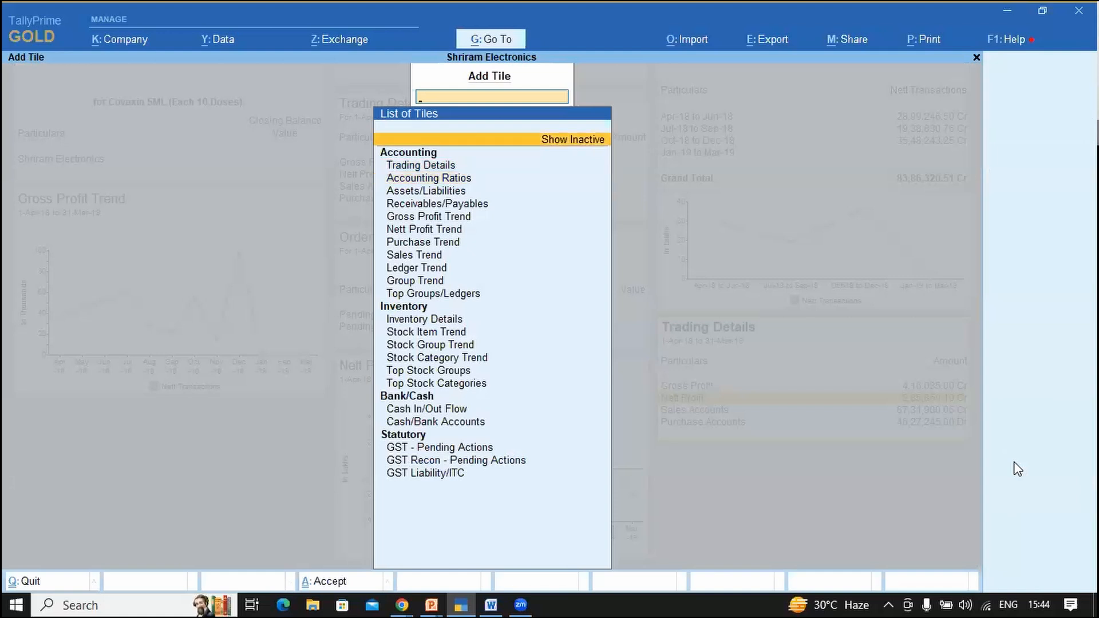
{"action": "key", "text": "Return"}
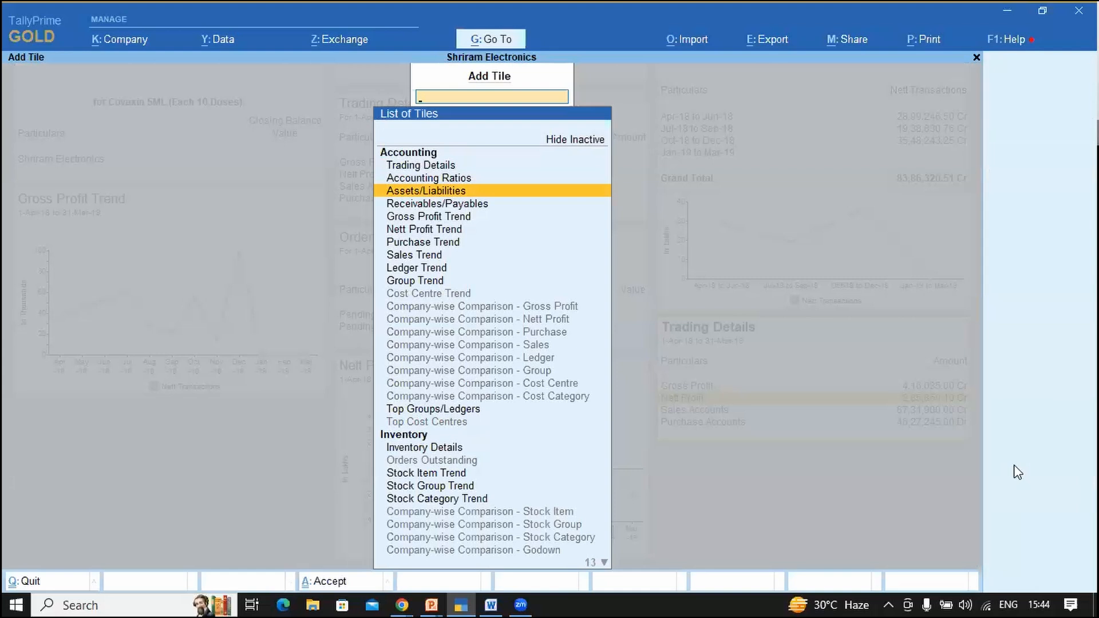
{"action": "key", "text": "Return"}
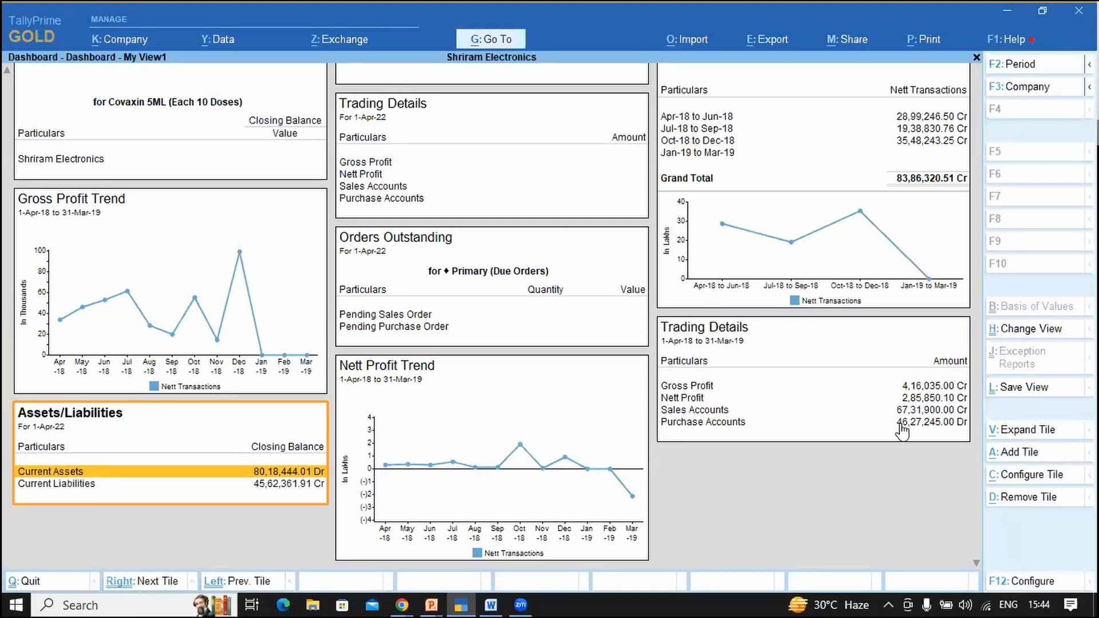
{"action": "left_click", "coordinate": [1013, 454]}
{"action": "key", "text": "Return"}
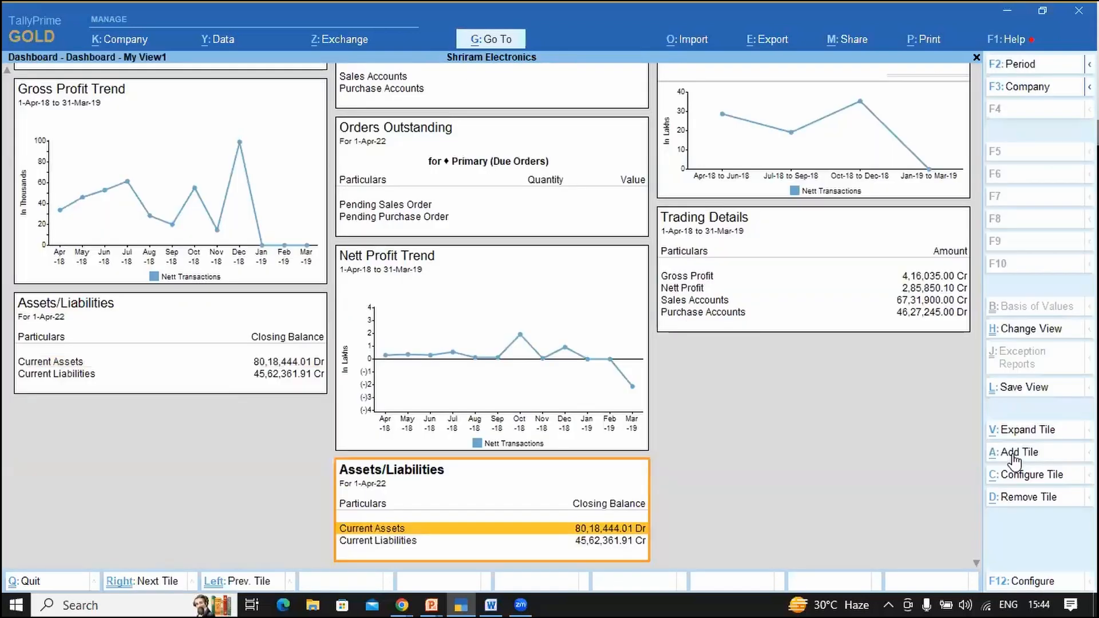
{"action": "left_click", "coordinate": [1014, 458]}
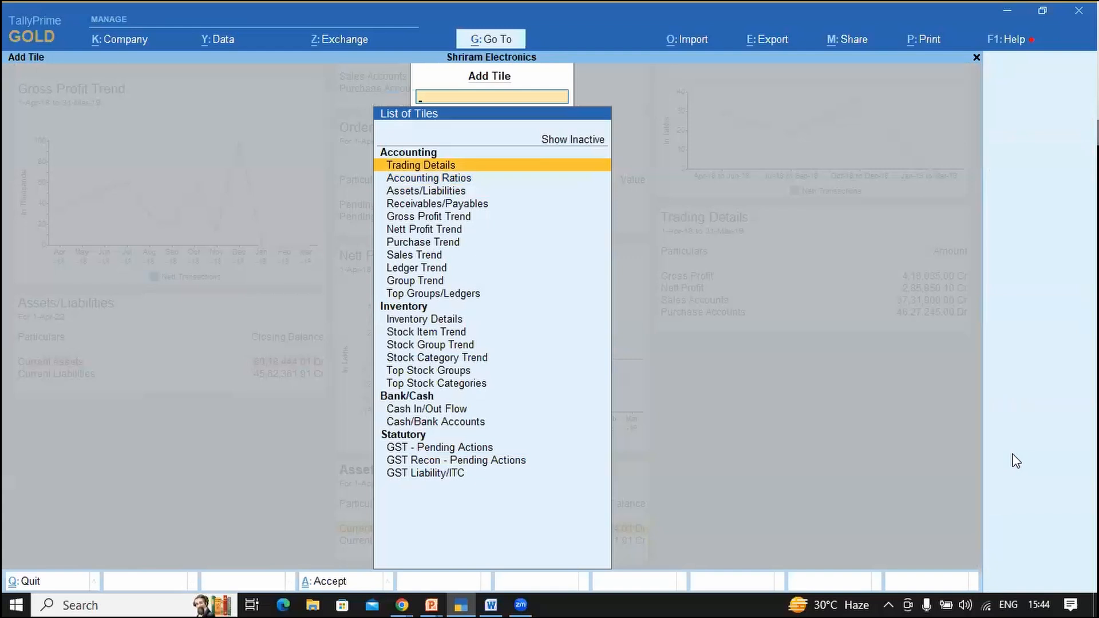
{"action": "key", "text": "Down"}
{"action": "key", "text": "Down"}
{"action": "key", "text": "Down"}
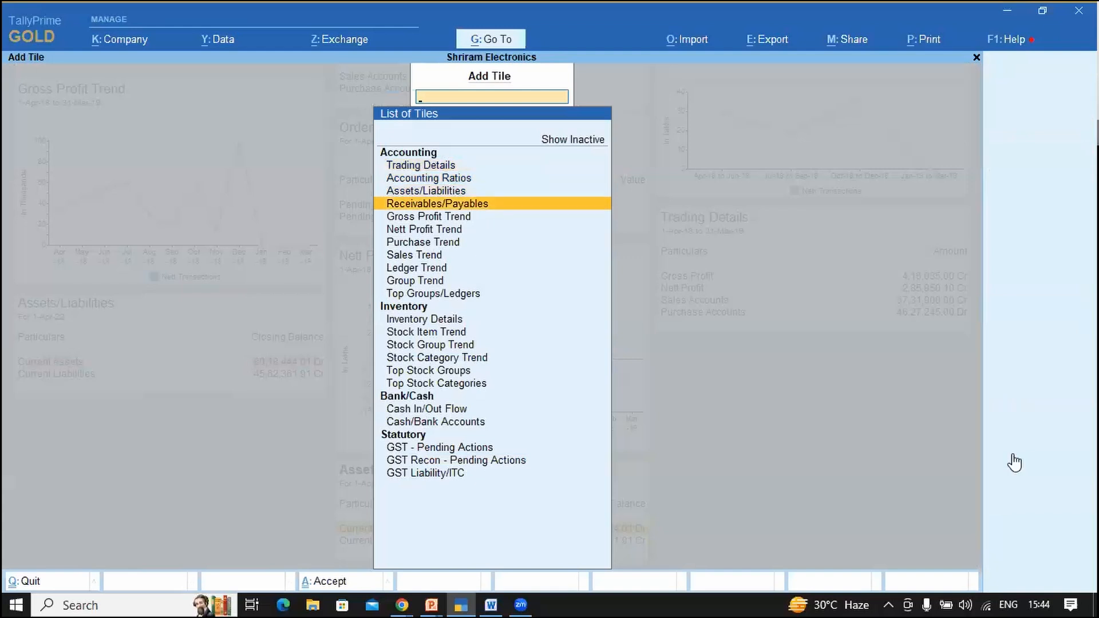
{"action": "key", "text": "Return"}
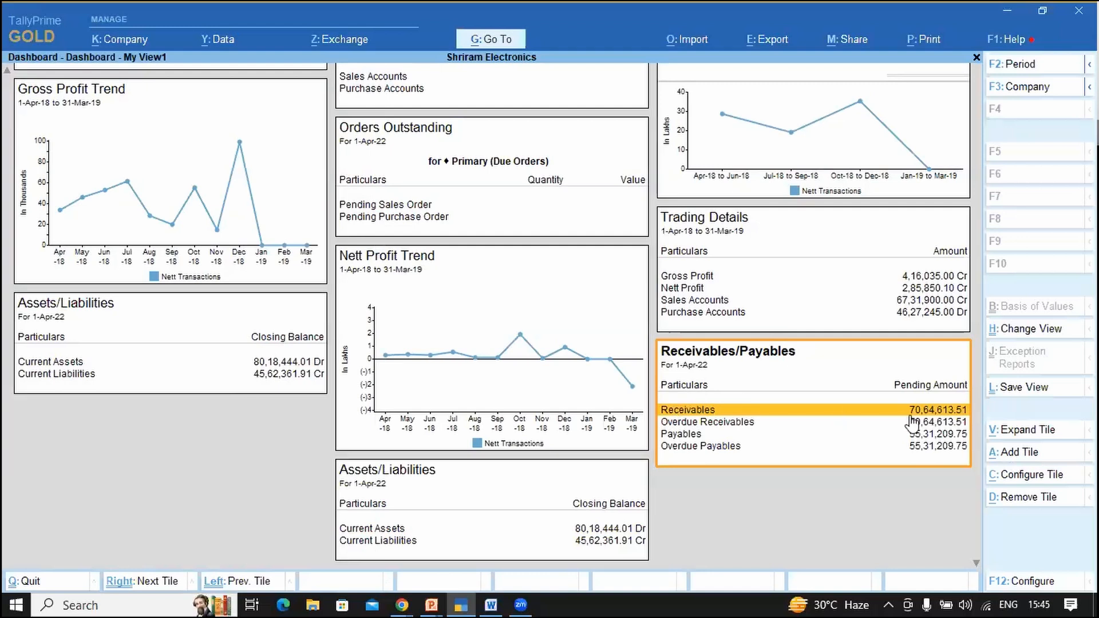
{"action": "key", "text": "Down"}
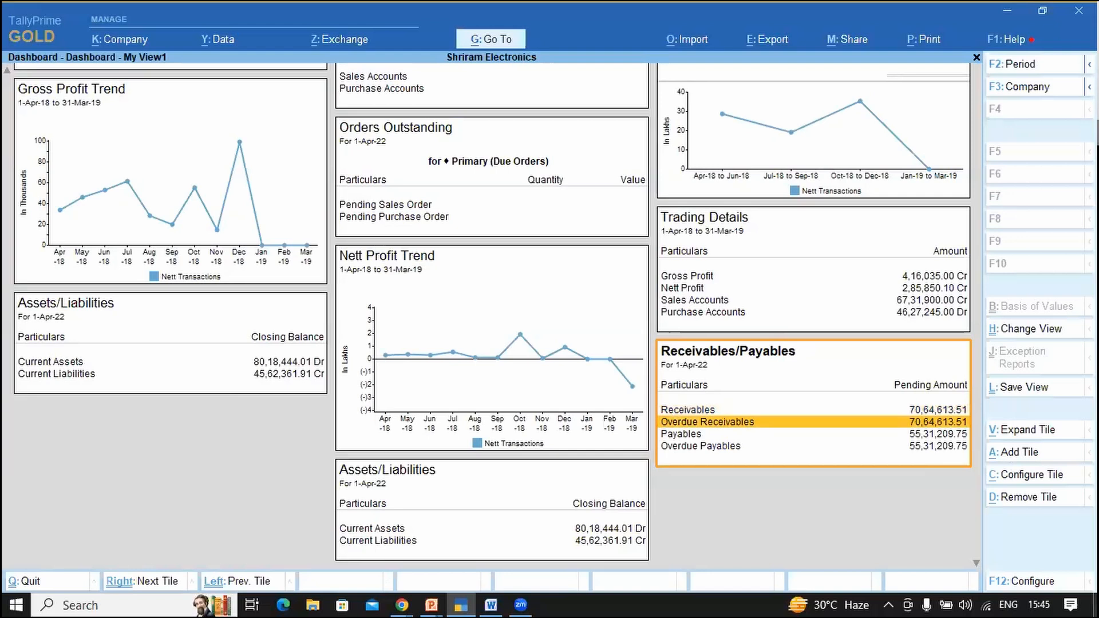
{"action": "key", "text": "Down"}
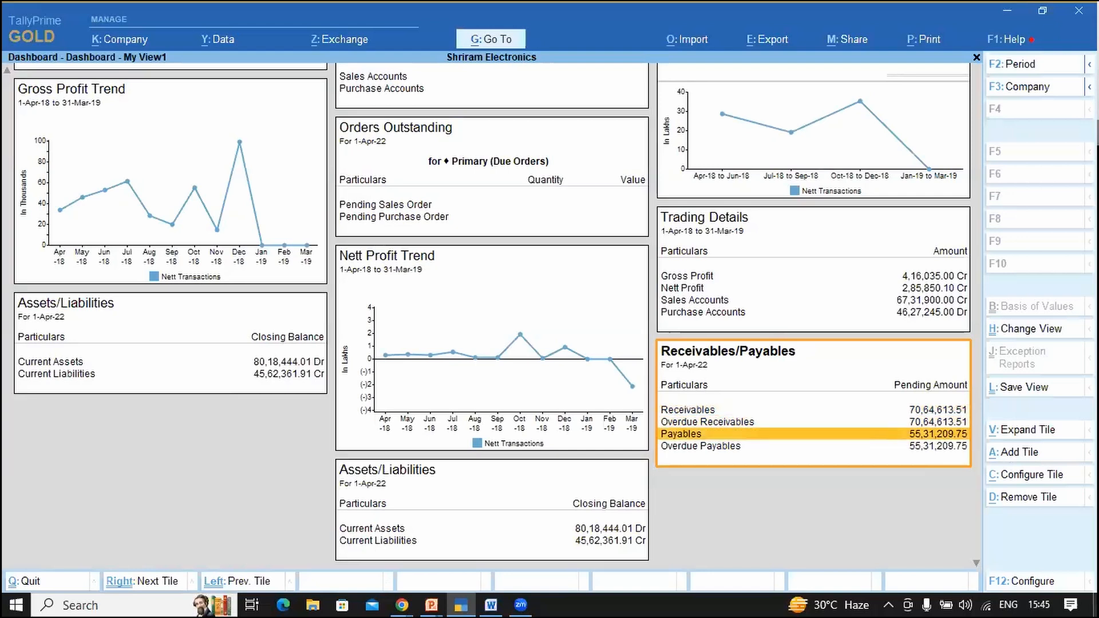
{"action": "key", "text": "Down"}
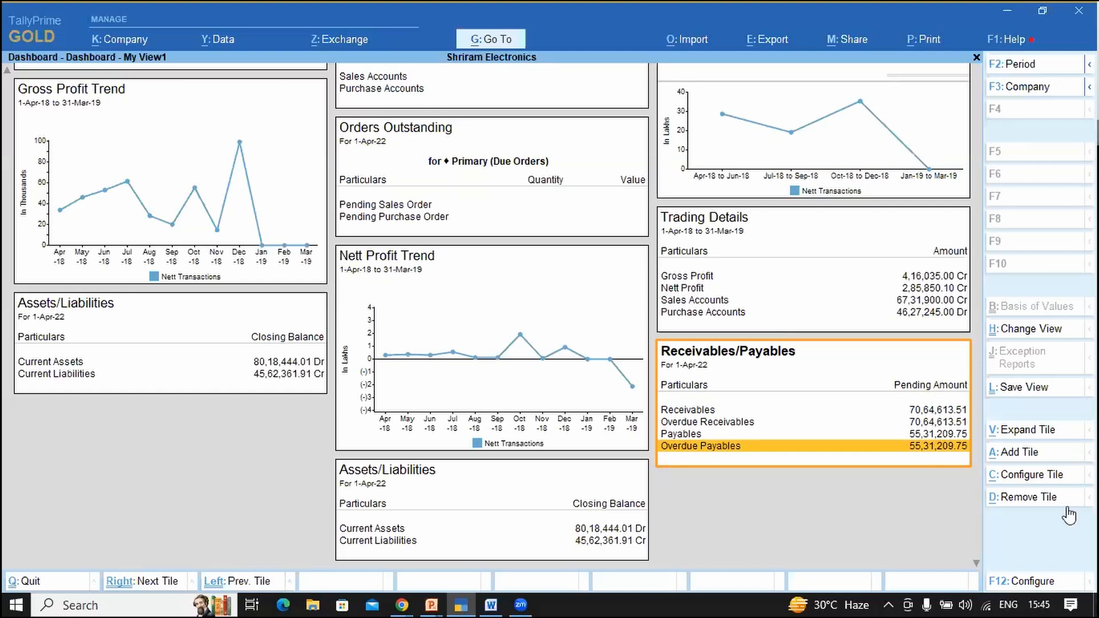
Step: Reveal inactive tiles and add the Purchase Trend tile to the dashboard
{"action": "left_click", "coordinate": [1030, 456]}
{"action": "key", "text": "Up"}
{"action": "key", "text": "Return"}
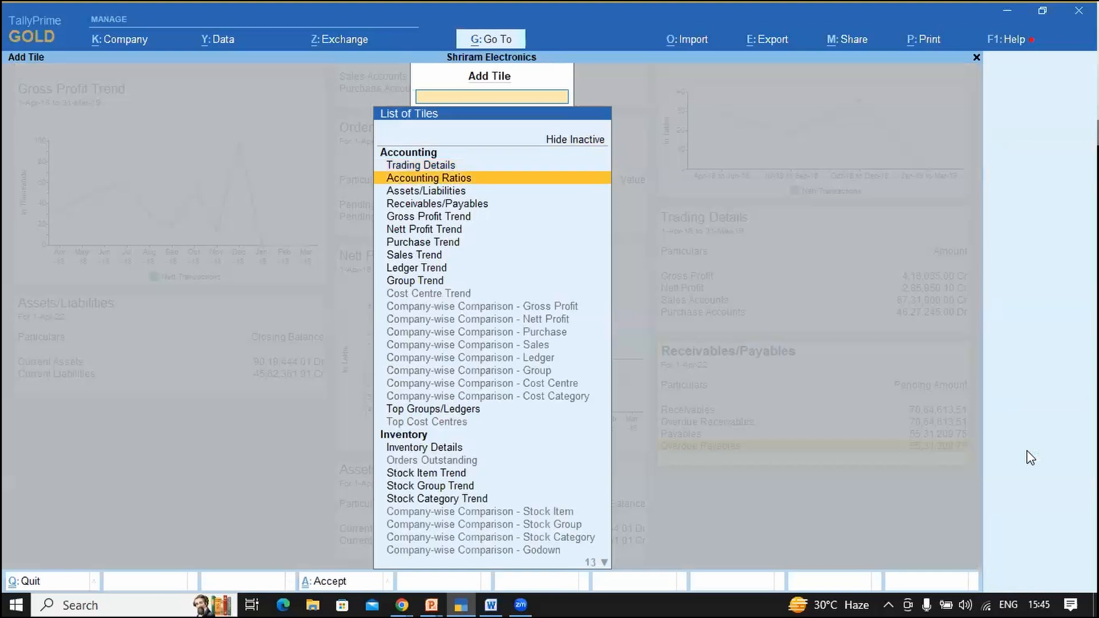
{"action": "key", "text": "Down"}
{"action": "key", "text": "Down"}
{"action": "key", "text": "Down"}
{"action": "key", "text": "Down"}
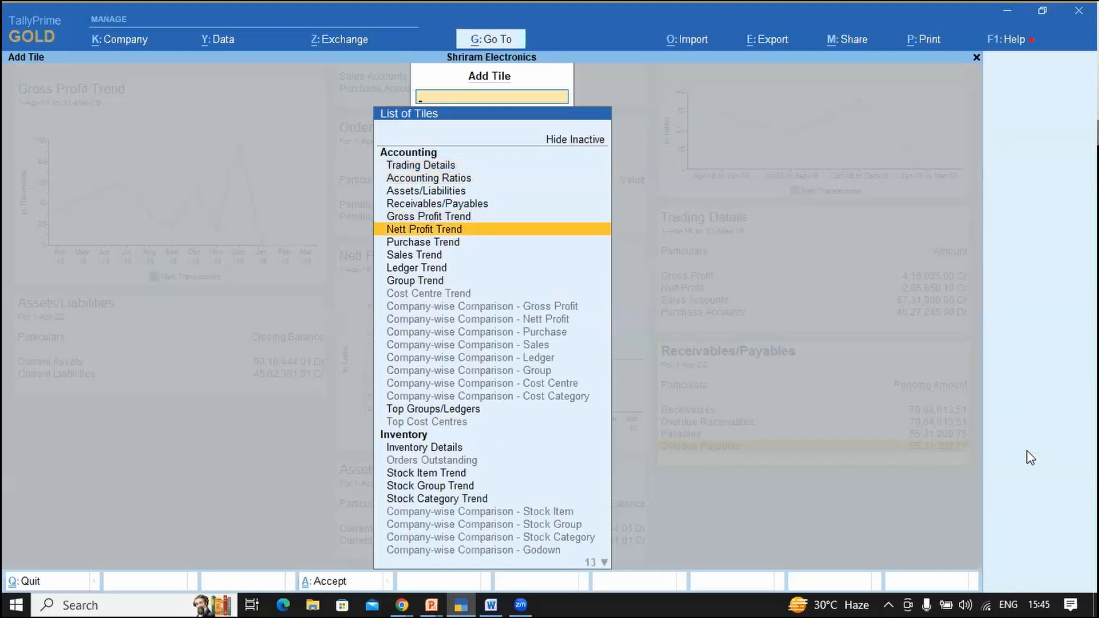
{"action": "key", "text": "Down"}
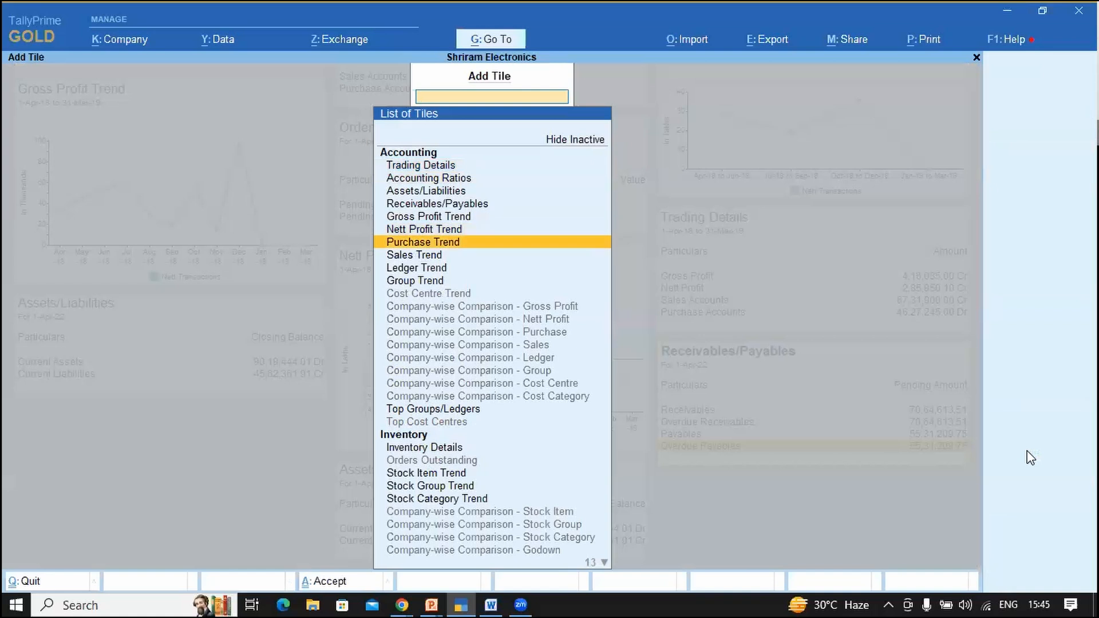
{"action": "key", "text": "Return"}
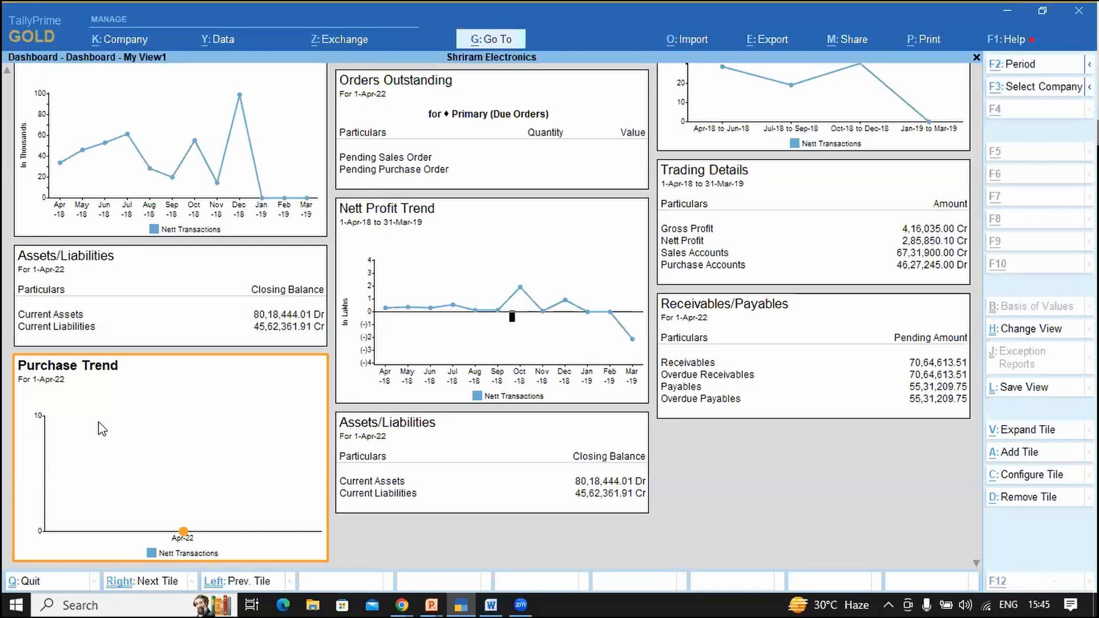
Step: Set the Purchase Trend period to end on 31-Mar-19 using m19
{"action": "key", "text": "F2"}
{"action": "type", "text": "m19"}
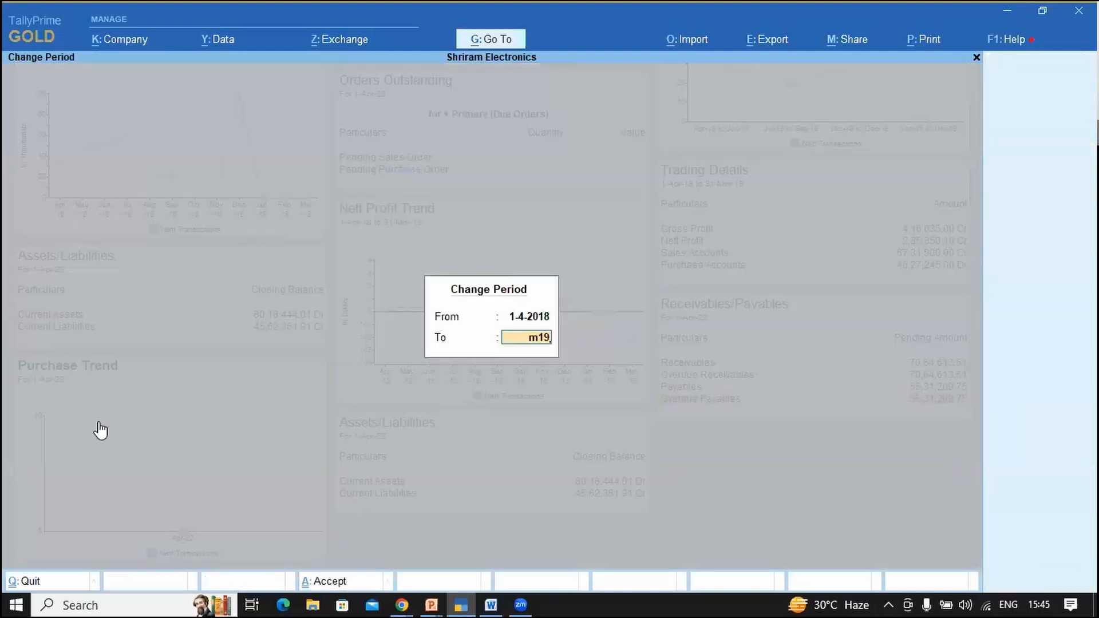
{"action": "key", "text": "Return"}
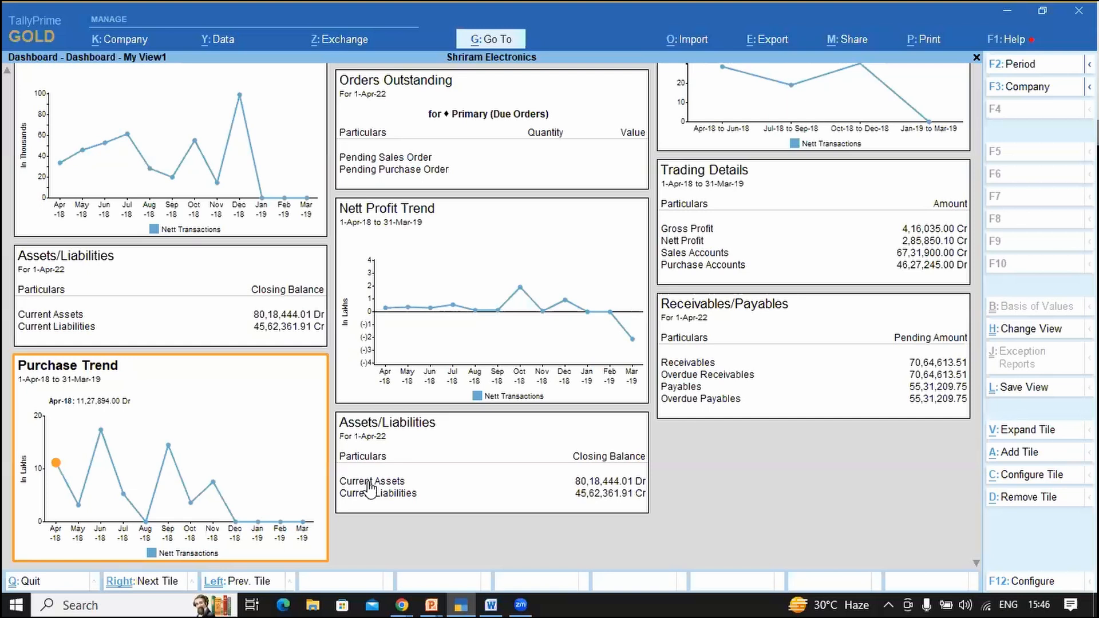
{"action": "key", "text": "Escape"}
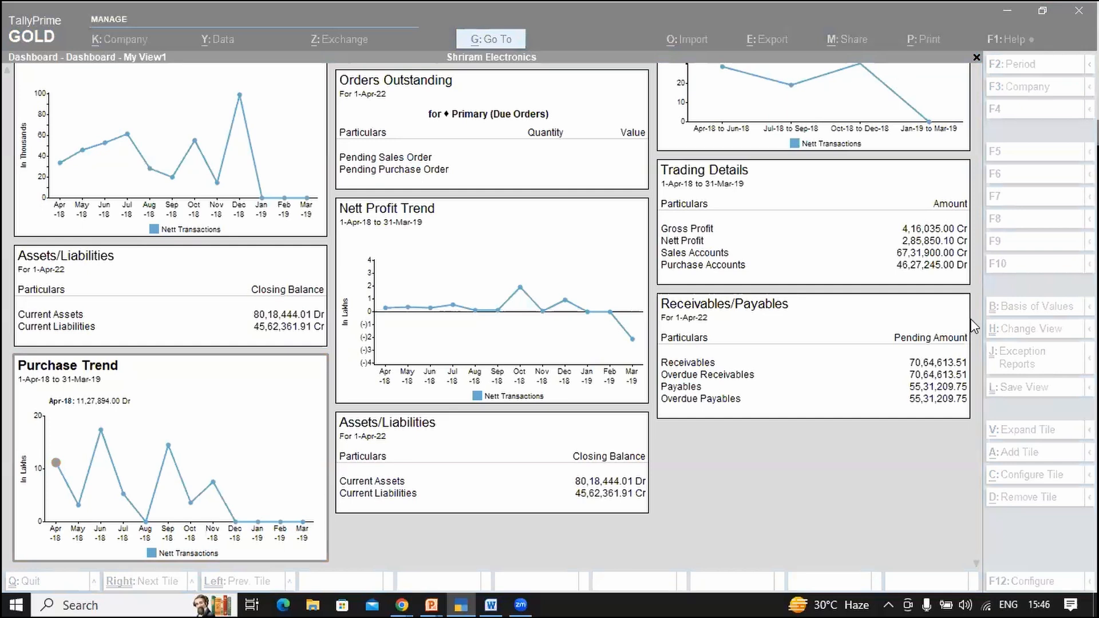
Step: Reveal inactive tiles, choose Ledger Trend, and select the Cash ledger for it
{"action": "left_click", "coordinate": [880, 484]}
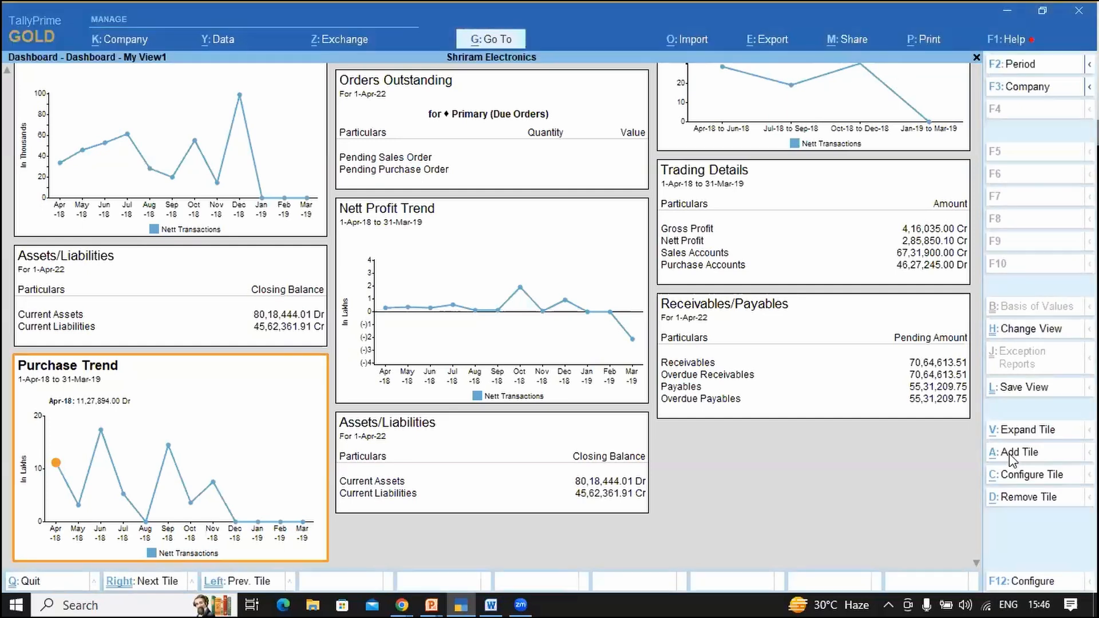
{"action": "left_click", "coordinate": [1011, 455]}
{"action": "key", "text": "Down"}
{"action": "key", "text": "Down"}
{"action": "key", "text": "Down"}
{"action": "key", "text": "Down"}
{"action": "key", "text": "Down"}
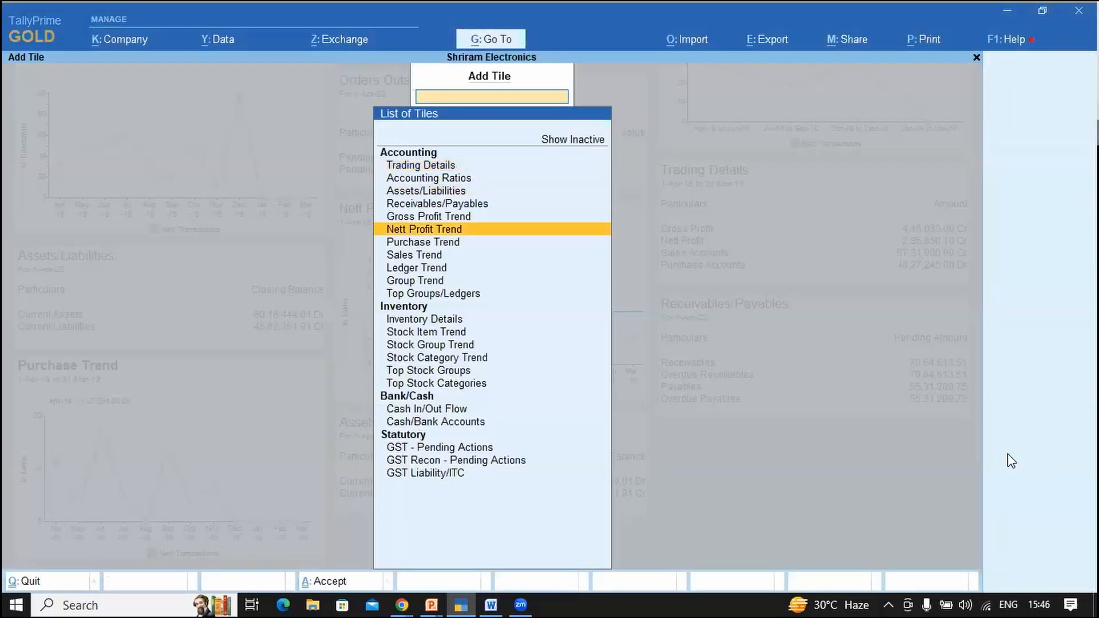
{"action": "key", "text": "Up"}
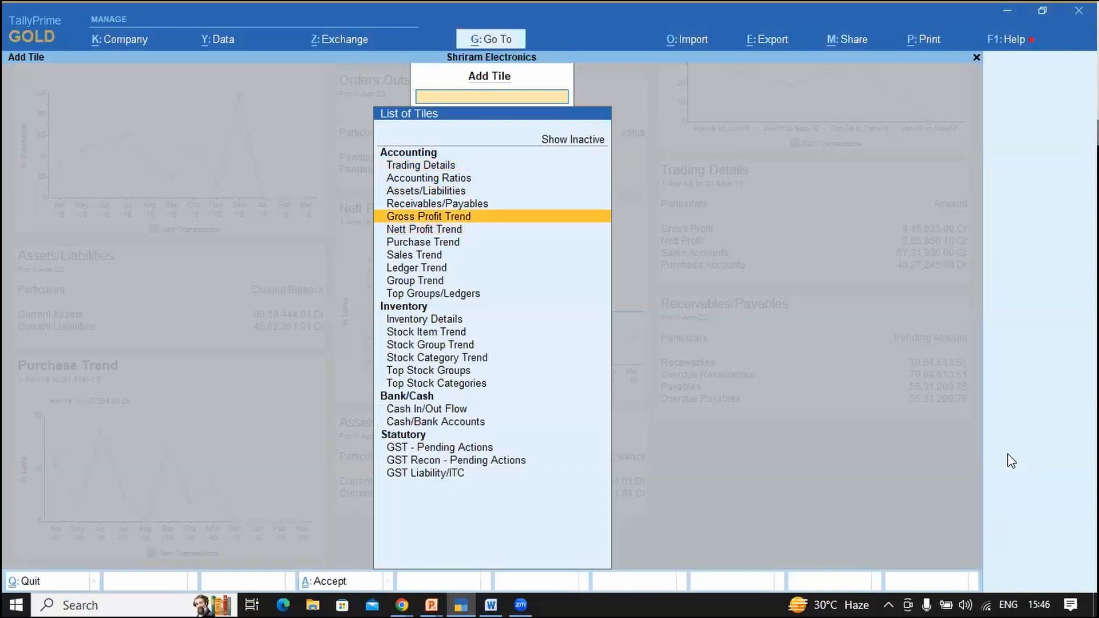
{"action": "key", "text": "Home"}
{"action": "key", "text": "ctrl+i"}
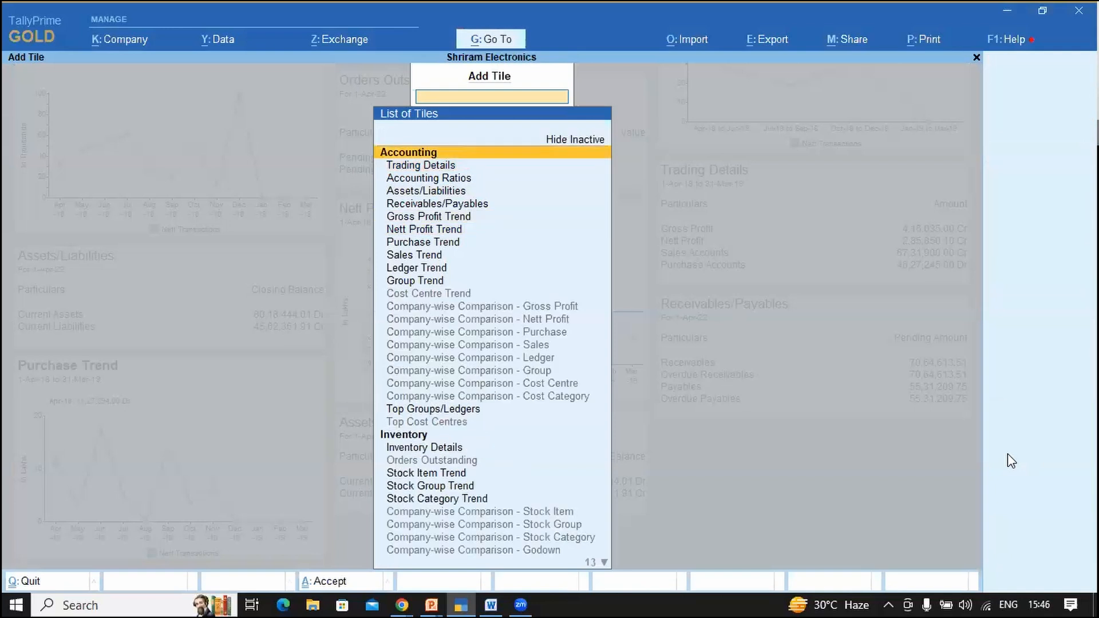
{"action": "key", "text": "Down"}
{"action": "key", "text": "Down"}
{"action": "key", "text": "Down"}
{"action": "key", "text": "Down"}
{"action": "key", "text": "Down"}
{"action": "key", "text": "Down"}
{"action": "key", "text": "Down"}
{"action": "key", "text": "Down"}
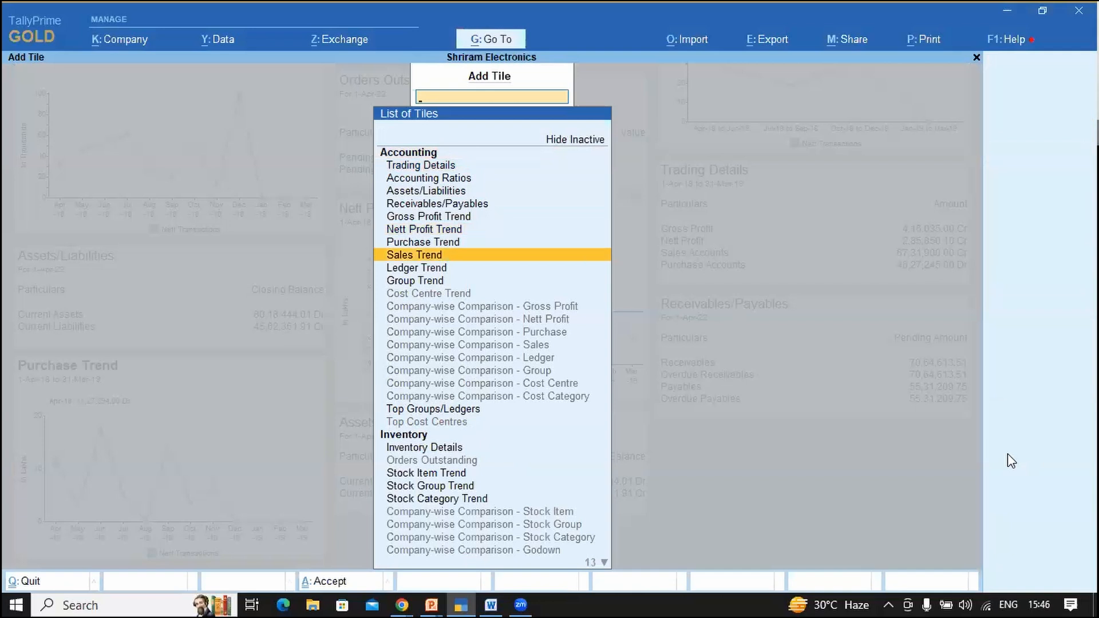
{"action": "key", "text": "Down"}
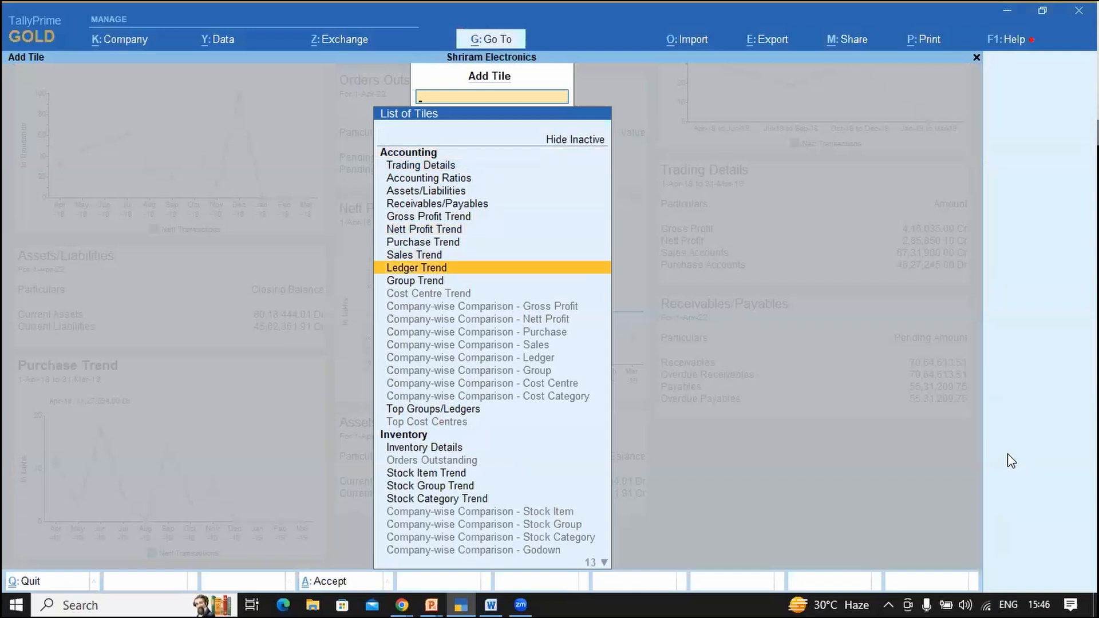
{"action": "key", "text": "Return"}
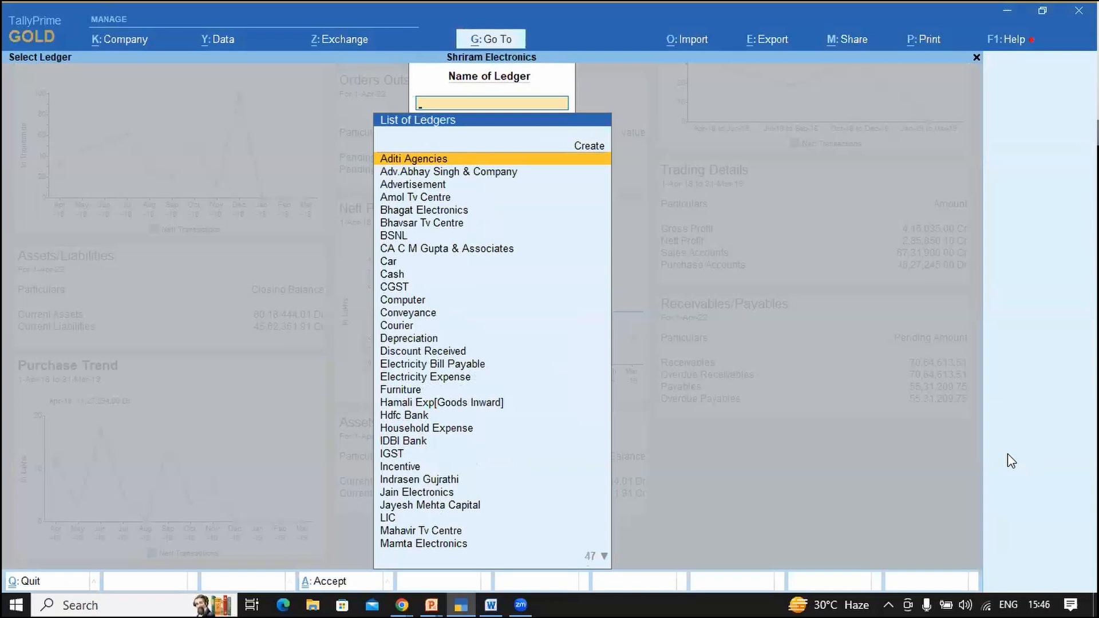
{"action": "key", "text": "Down"}
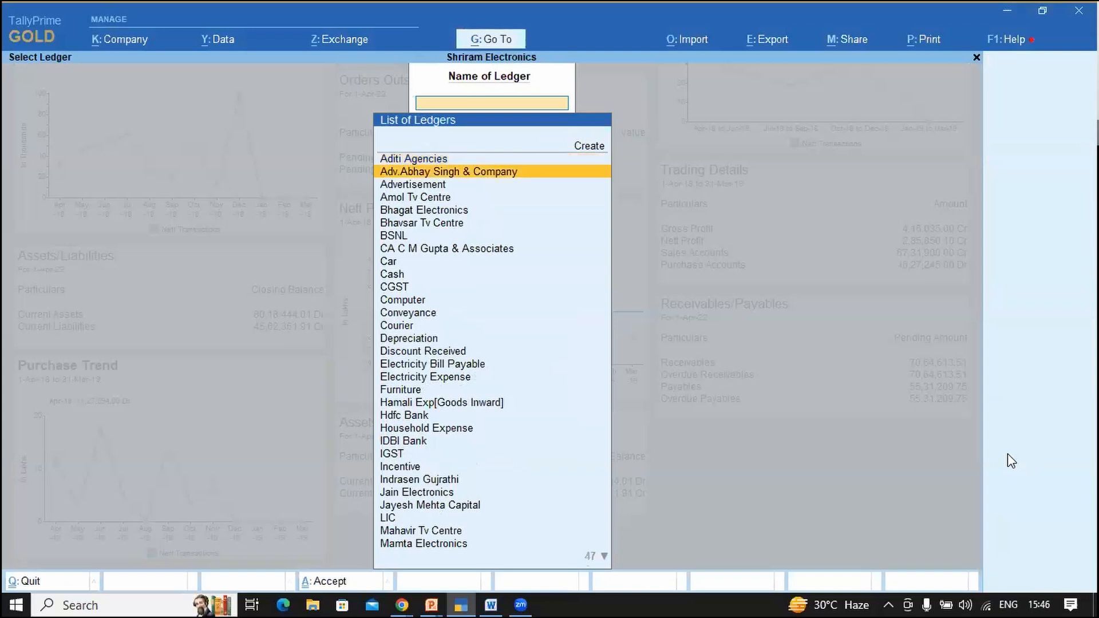
{"action": "key", "text": "Down"}
{"action": "key", "text": "Down"}
{"action": "key", "text": "Down"}
{"action": "key", "text": "Down"}
{"action": "key", "text": "Down"}
{"action": "key", "text": "Down"}
{"action": "key", "text": "Down"}
{"action": "key", "text": "Down"}
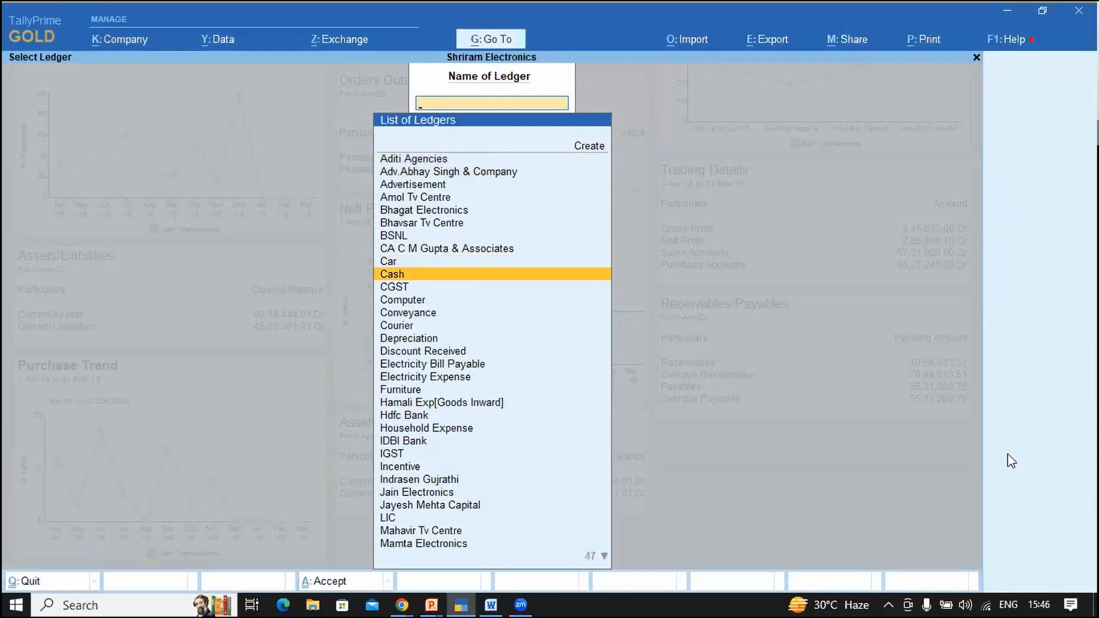
{"action": "key", "text": "Return"}
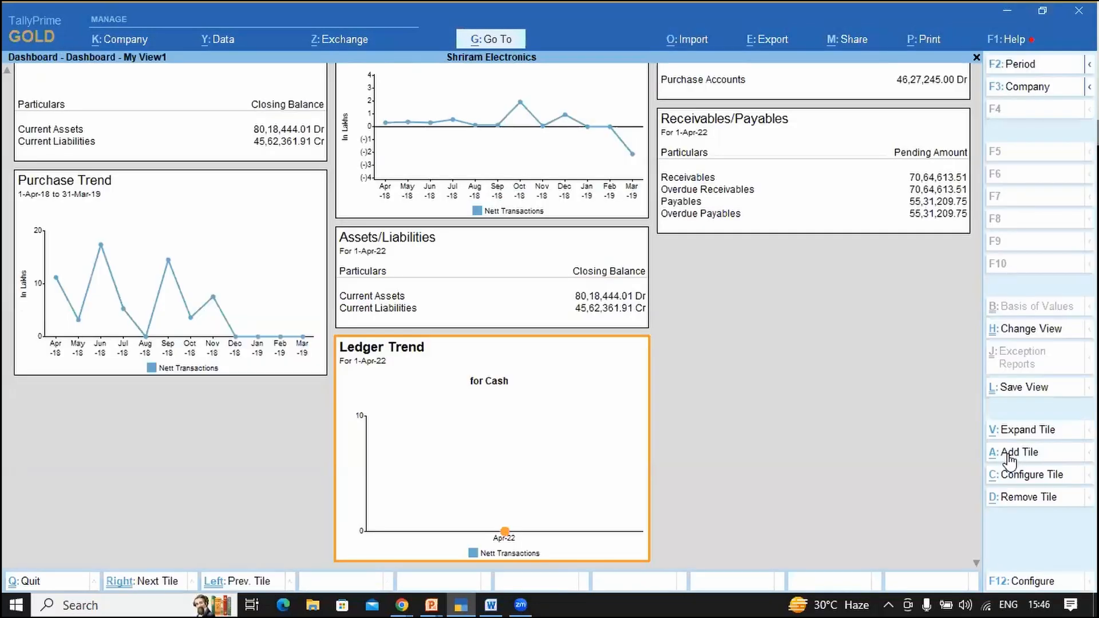
Step: Set the Cash Ledger Trend period from 1-4-2018 to 31-3-2019 (entered as a1 and m19)
{"action": "key", "text": "F2"}
{"action": "type", "text": "a1"}
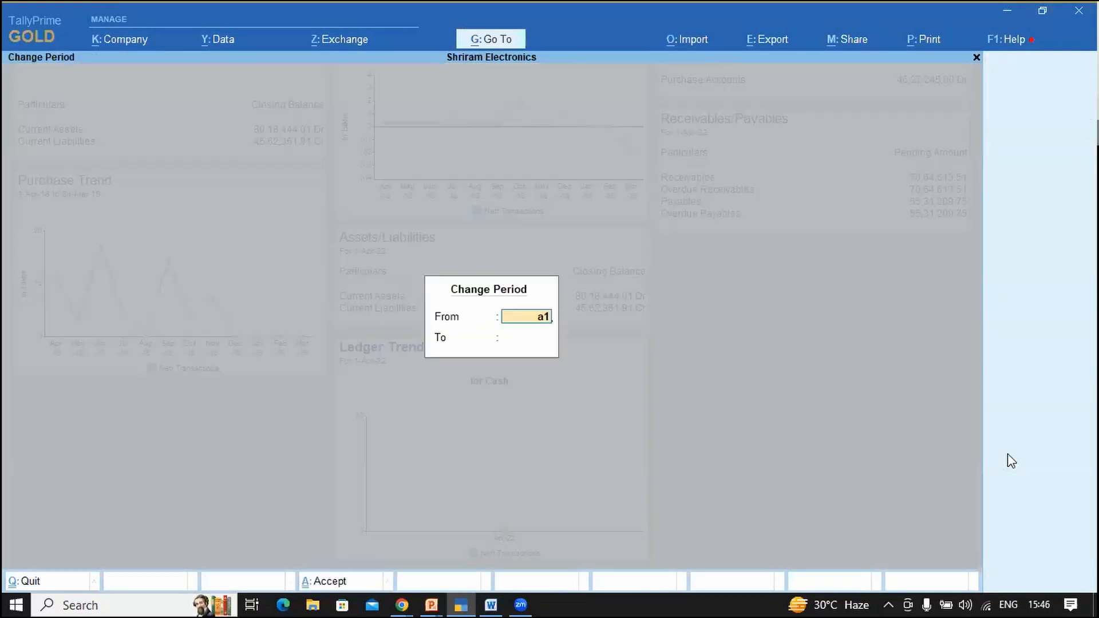
{"action": "key", "text": "Return"}
{"action": "type", "text": "m19"}
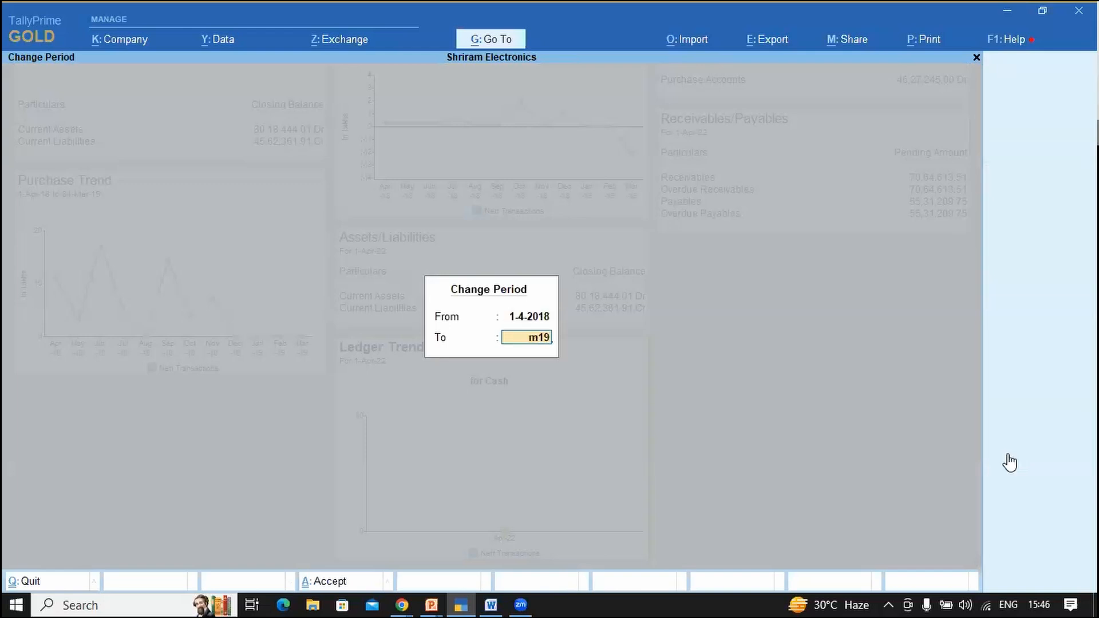
{"action": "key", "text": "Return"}
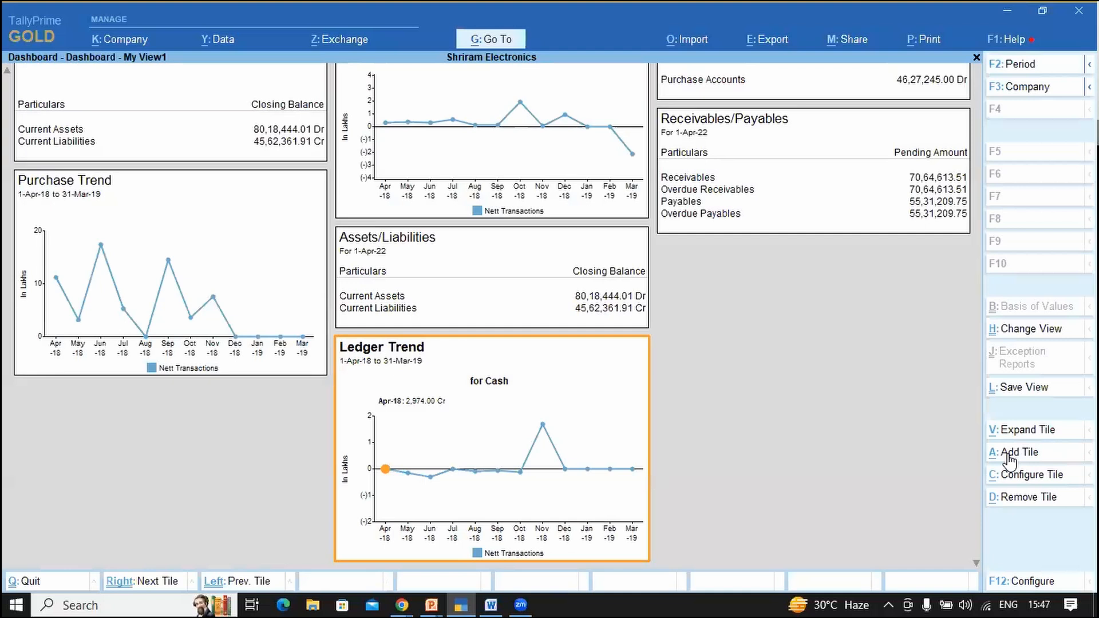
{"action": "left_click", "coordinate": [1008, 457]}
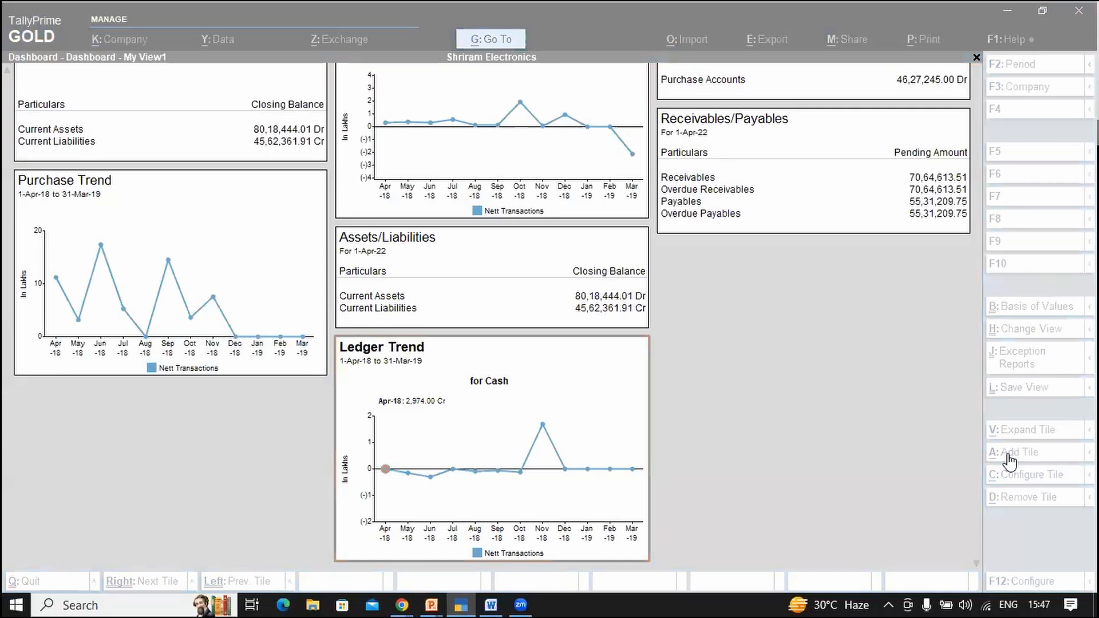
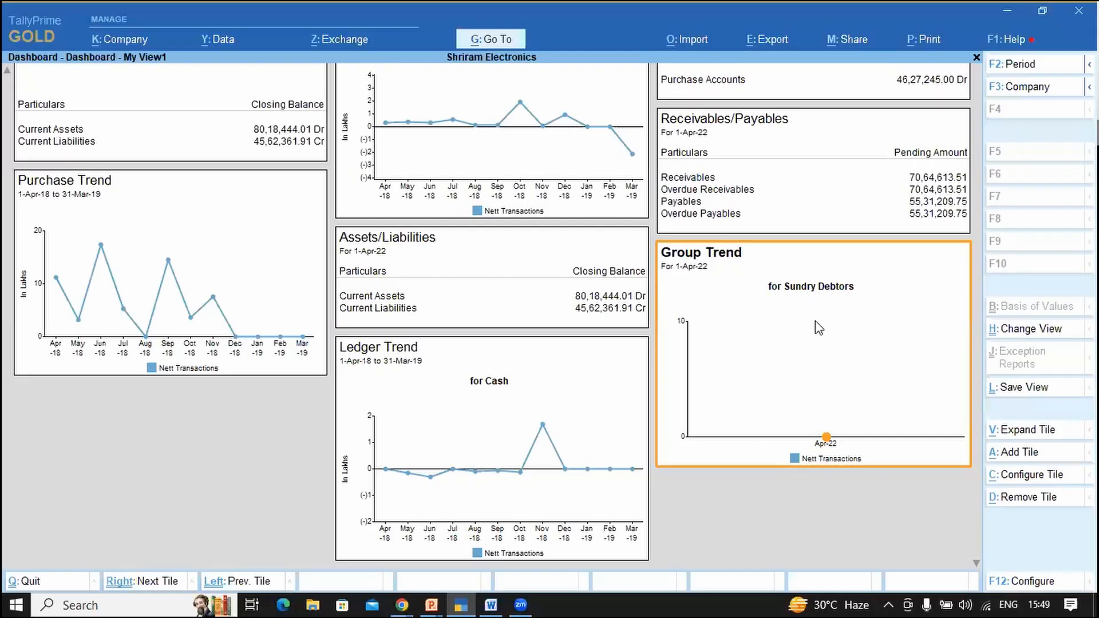
Step: Set the dashboard period from 1-Apr-18 to 31-Mar-19, entered as a18 and m19
{"action": "key", "text": "F2"}
{"action": "type", "text": "a18"}
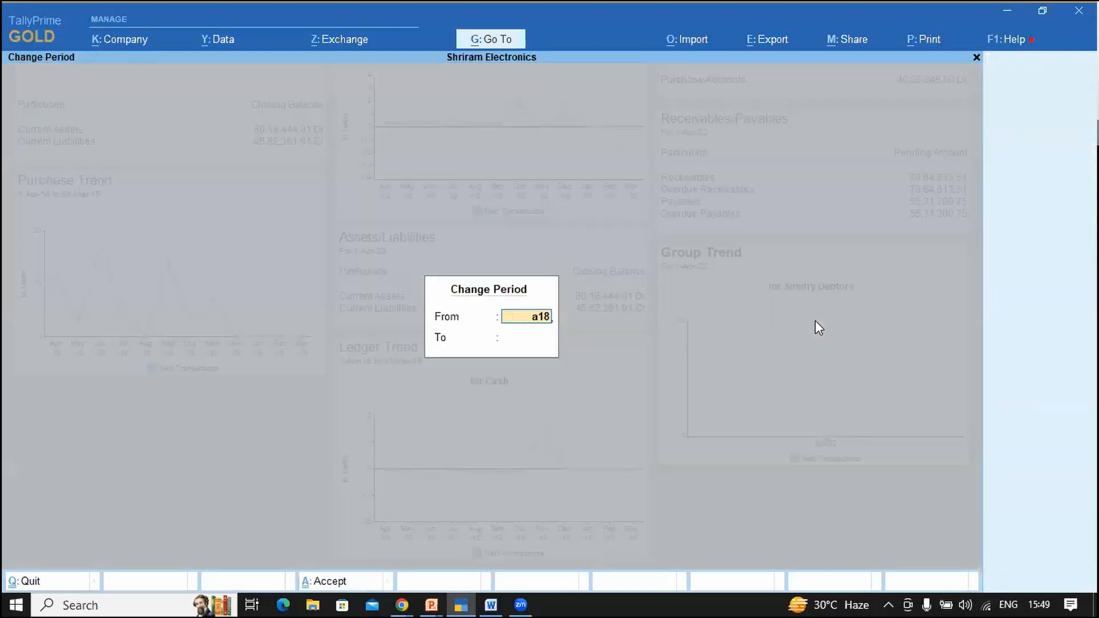
{"action": "key", "text": "Return"}
{"action": "type", "text": "m19"}
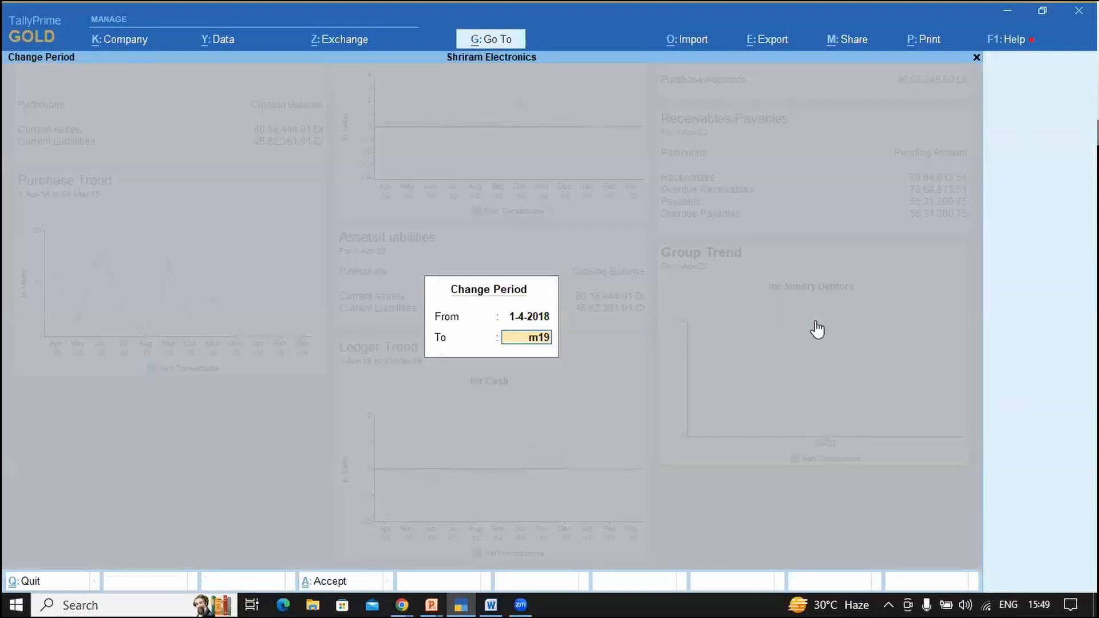
{"action": "key", "text": "Return"}
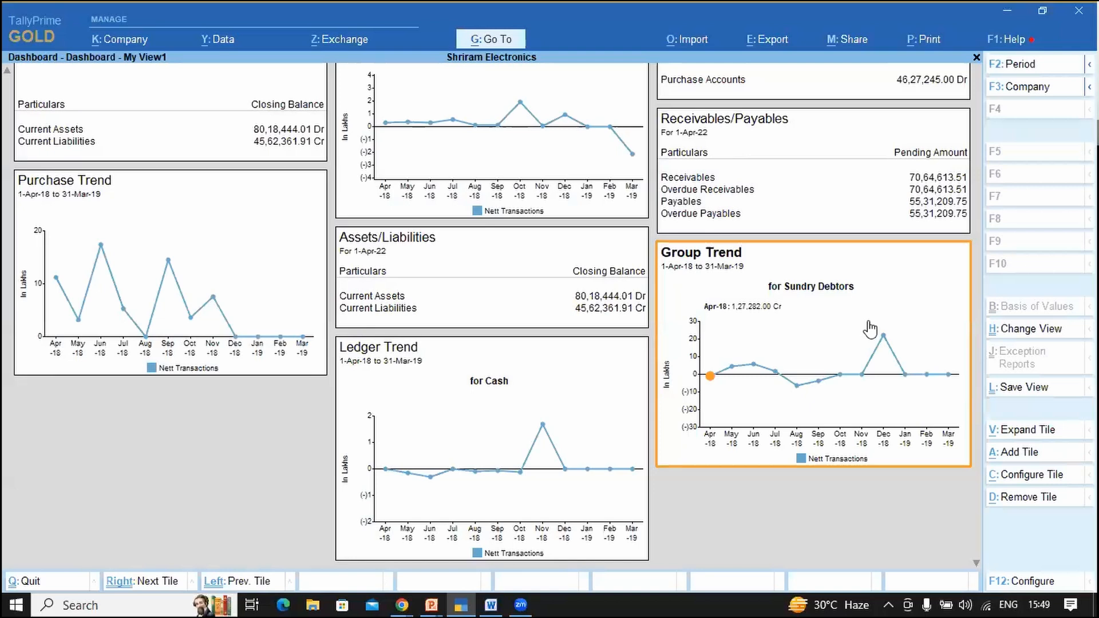
Step: Leave the dashboard focus and cycle through the other open windows
{"action": "key", "text": "Escape"}
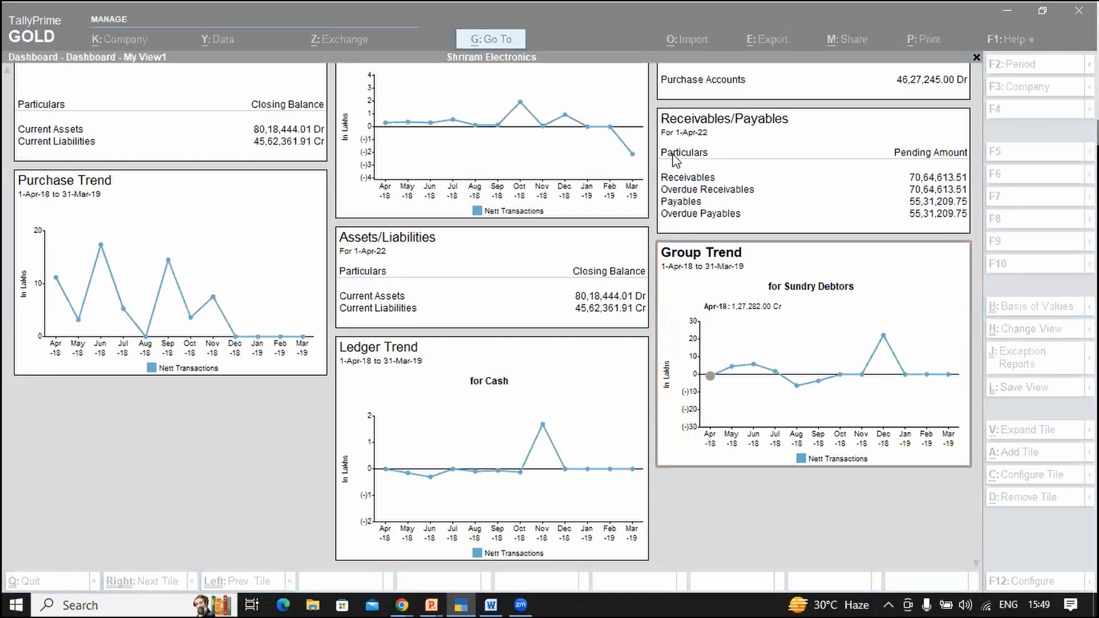
{"action": "key", "text": "alt+Tab"}
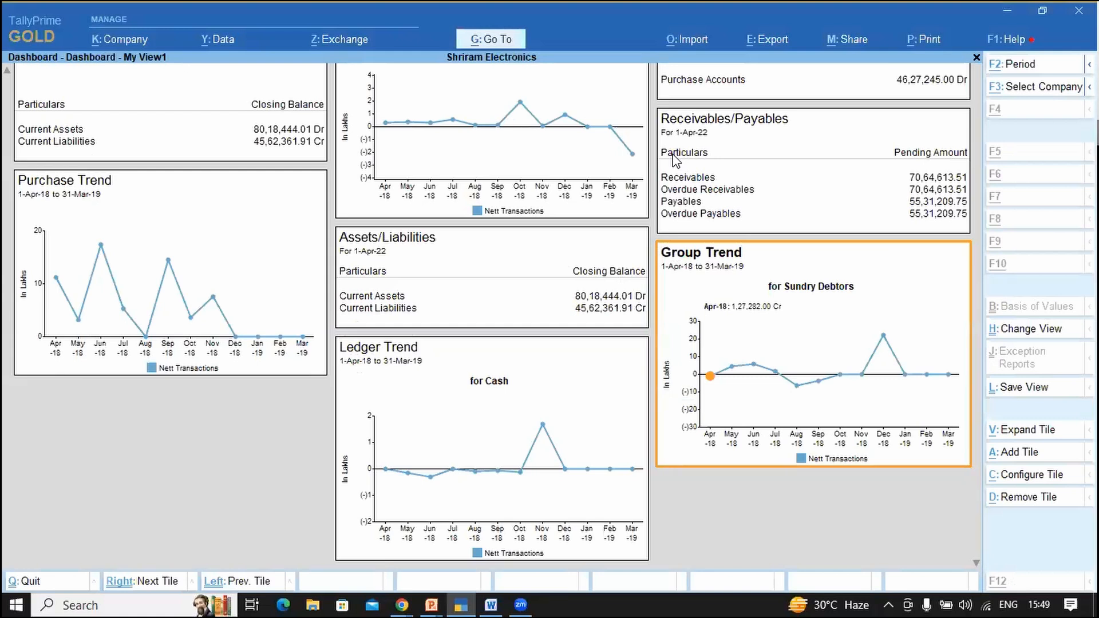
{"action": "key", "text": "alt+Tab"}
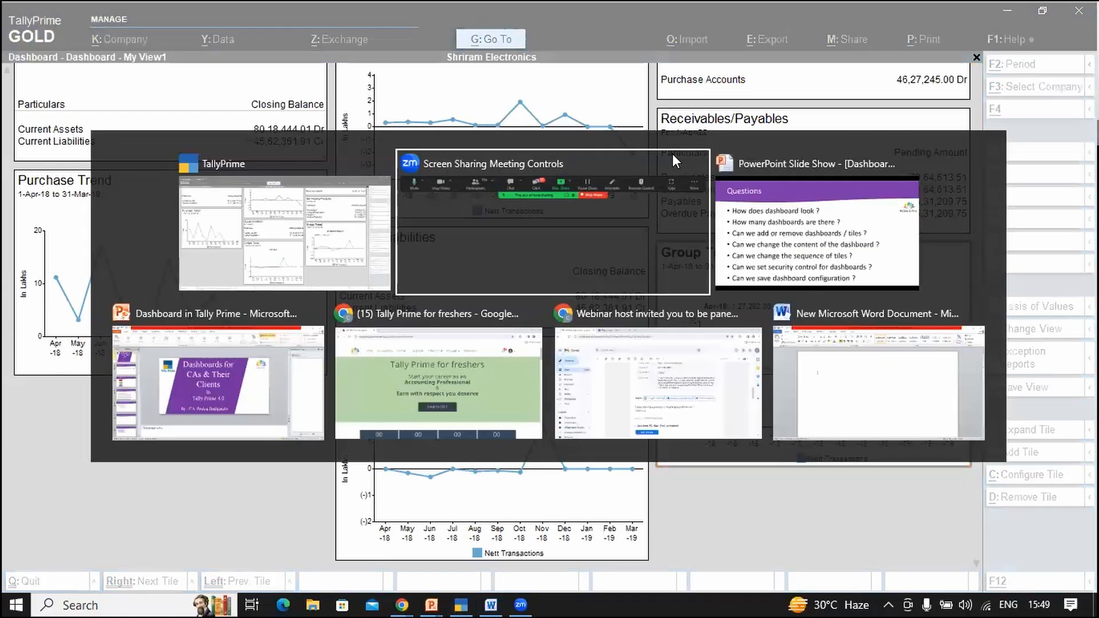
Step: Return to the TallyPrime dashboard and list tiles to add, including inactive ones
{"action": "key", "text": "alt+Tab"}
{"action": "key", "text": "alt+Tab"}
{"action": "key", "text": "alt+Tab"}
{"action": "key", "text": "alt+Tab"}
{"action": "key", "text": "alt+Tab"}
{"action": "key", "text": "alt+Tab"}
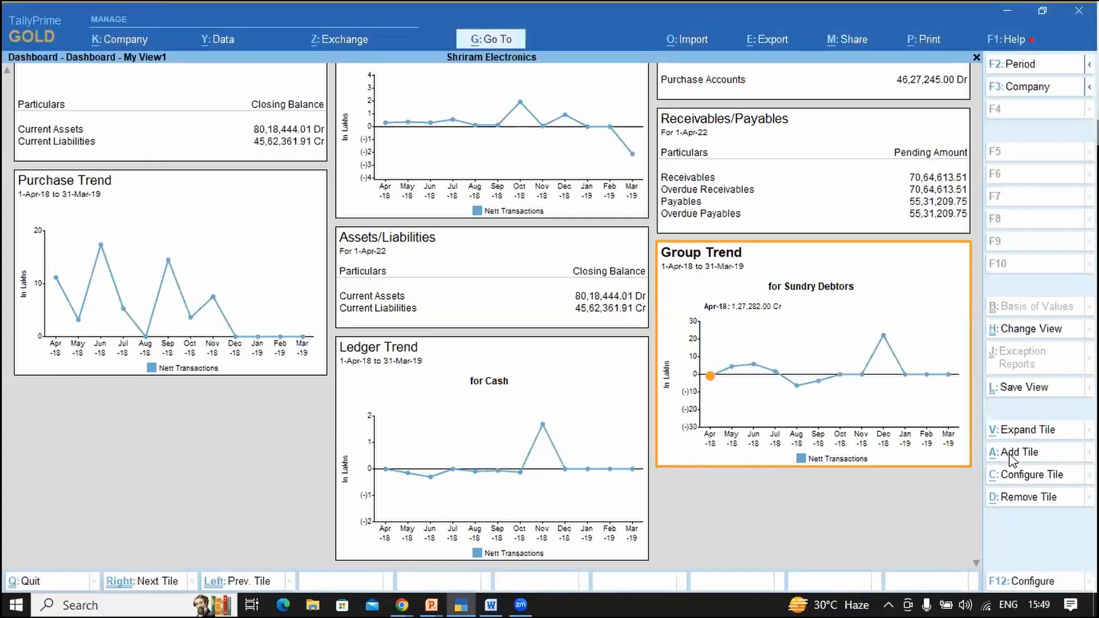
{"action": "left_click", "coordinate": [1011, 455]}
{"action": "key", "text": "Down"}
{"action": "key", "text": "Up"}
{"action": "key", "text": "Up"}
{"action": "key", "text": "Return"}
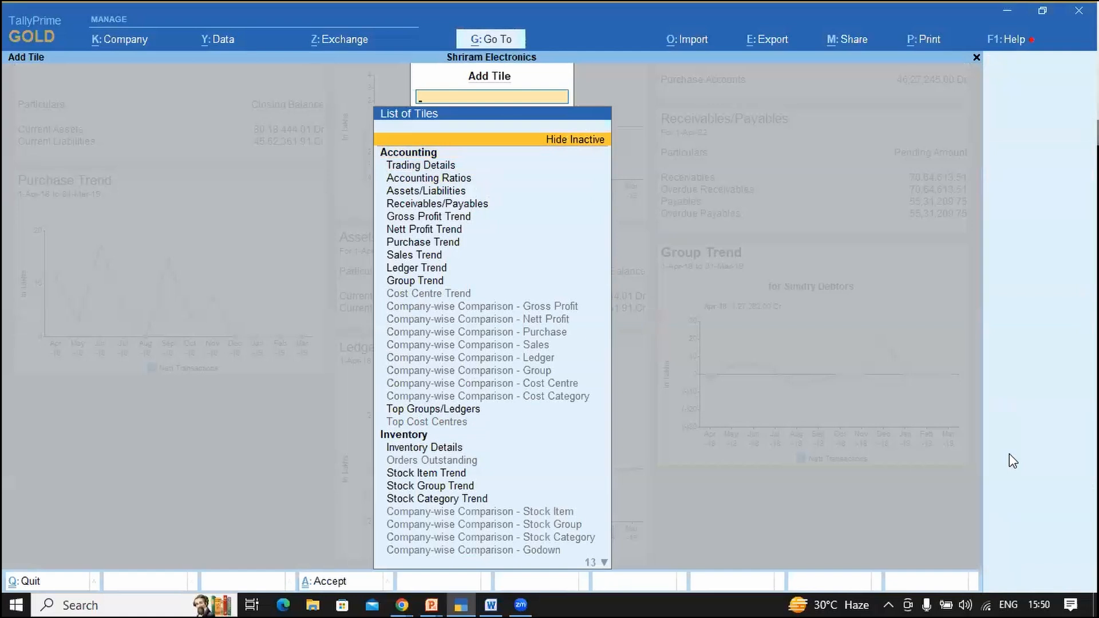
Step: Browse the Inventory Details, Stock Item/Group Trend, Cost Centre and Company-wise Comparison tiles
{"action": "key", "text": "Down"}
{"action": "key", "text": "Down"}
{"action": "key", "text": "Down"}
{"action": "key", "text": "Down"}
{"action": "key", "text": "Down"}
{"action": "key", "text": "Down"}
{"action": "key", "text": "Down"}
{"action": "key", "text": "Down"}
{"action": "key", "text": "Down"}
{"action": "key", "text": "Down"}
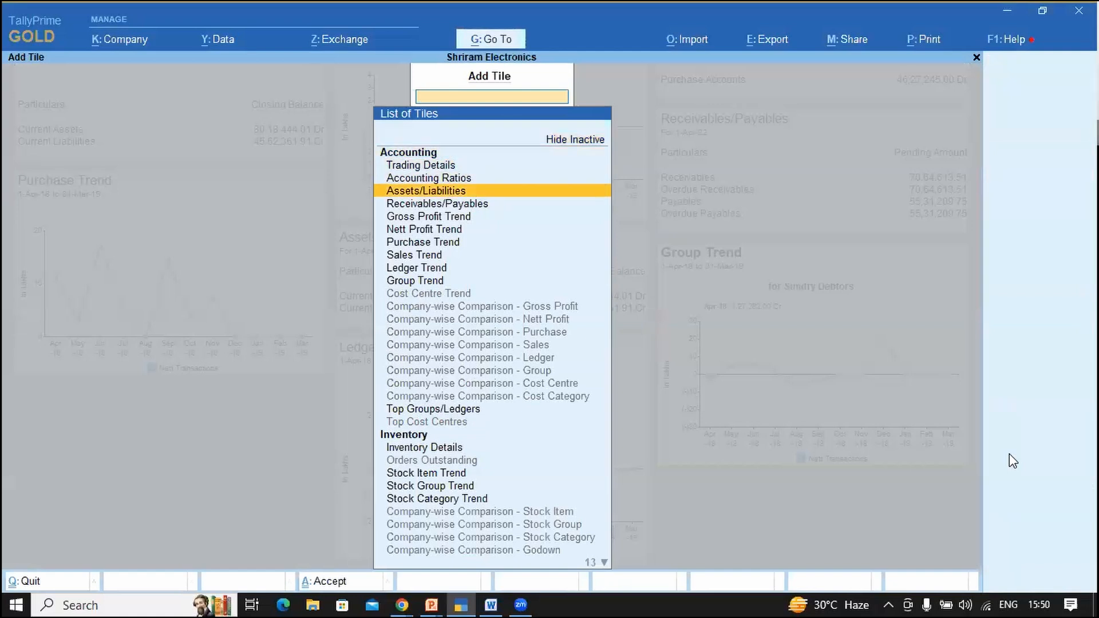
{"action": "key", "text": "Down"}
{"action": "key", "text": "Down"}
{"action": "key", "text": "Down"}
{"action": "key", "text": "Down"}
{"action": "key", "text": "Down"}
{"action": "key", "text": "Down"}
{"action": "key", "text": "Down"}
{"action": "key", "text": "Down"}
{"action": "key", "text": "Down"}
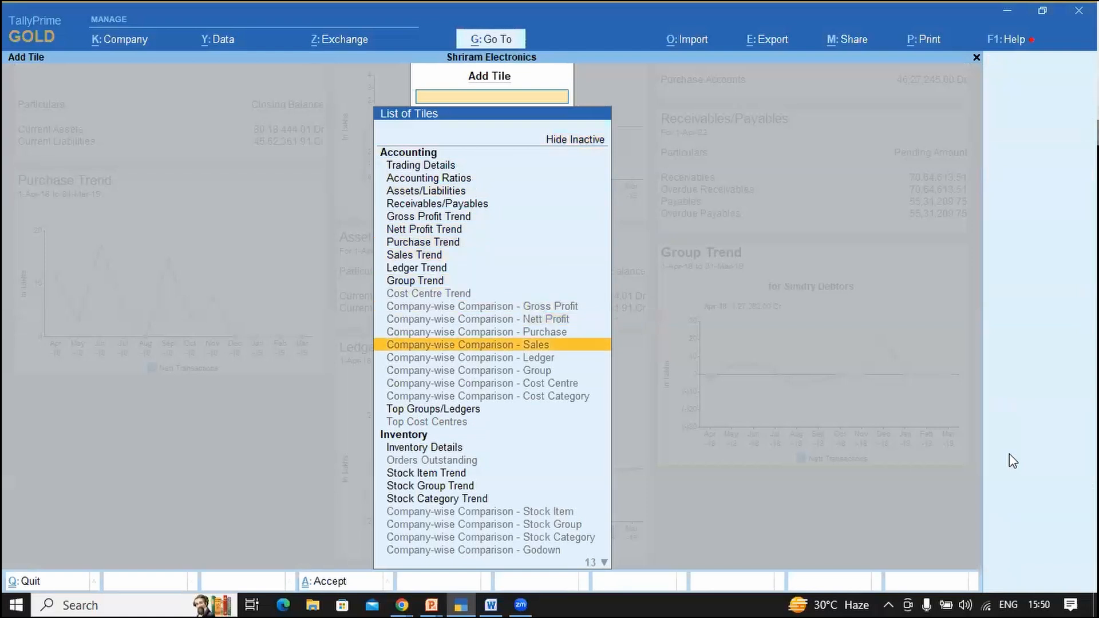
{"action": "key", "text": "Down"}
{"action": "key", "text": "Down"}
{"action": "key", "text": "Down"}
{"action": "key", "text": "Down"}
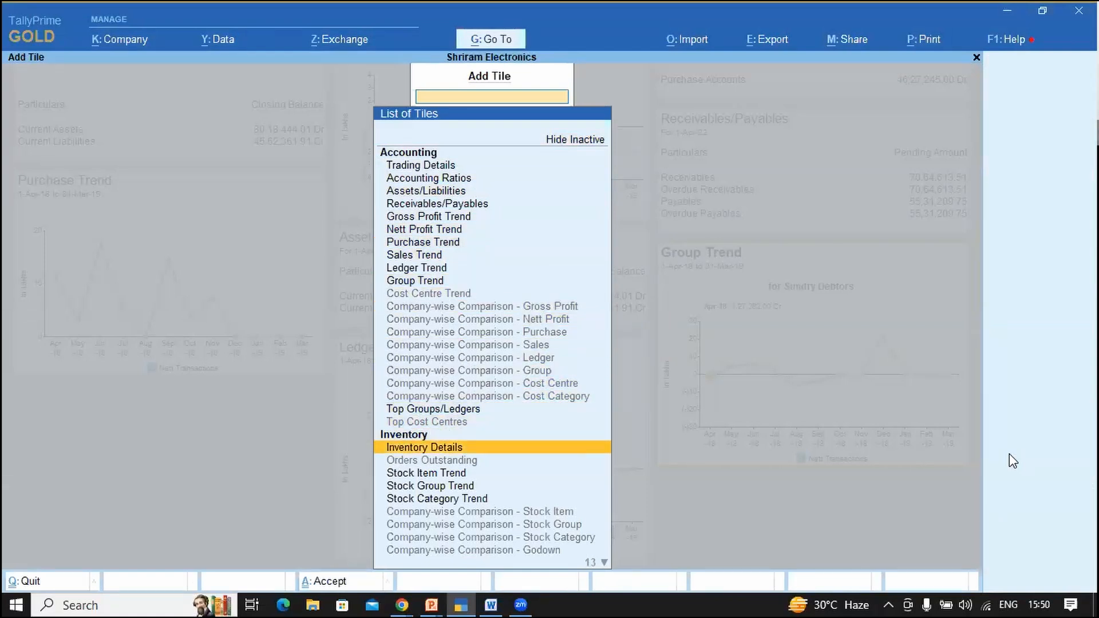
{"action": "key", "text": "Down"}
{"action": "key", "text": "Down"}
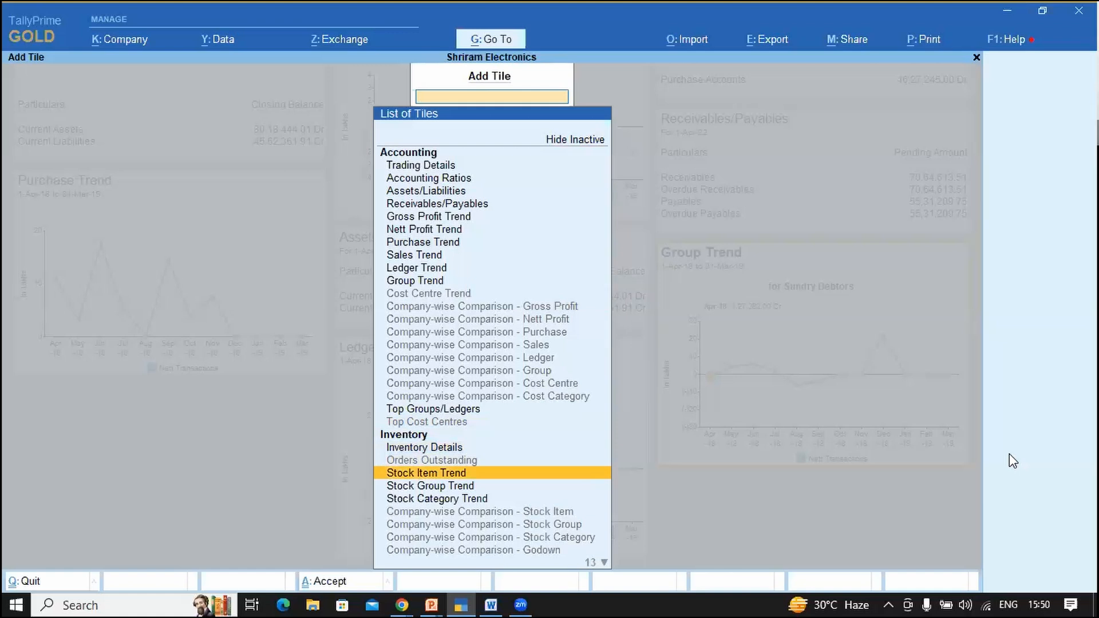
{"action": "key", "text": "Down"}
{"action": "key", "text": "Down"}
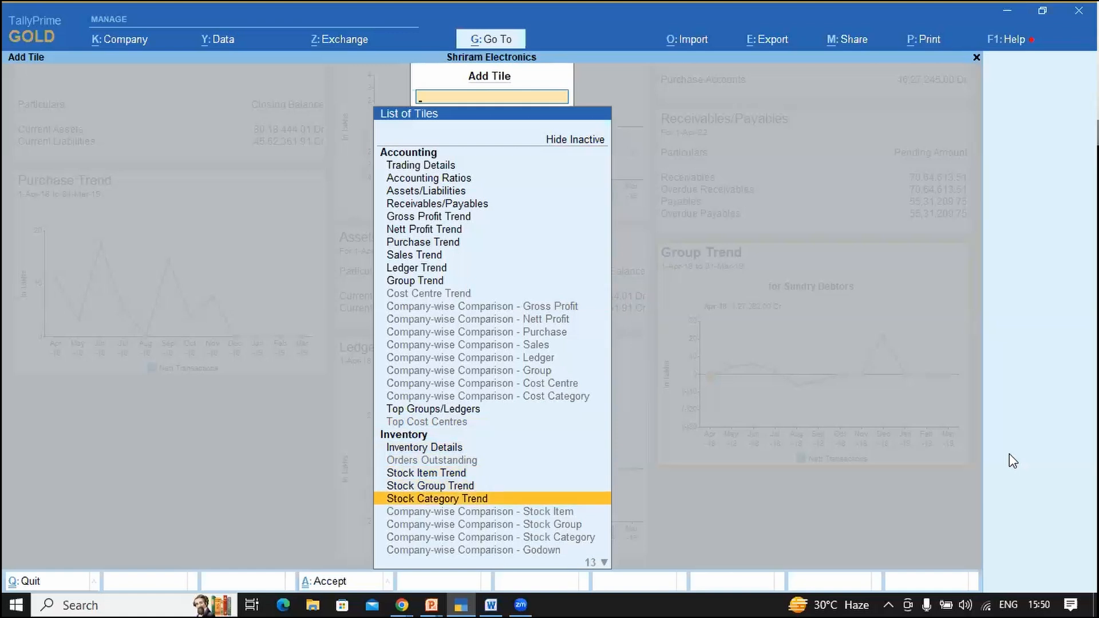
{"action": "key", "text": "Up"}
{"action": "key", "text": "Up"}
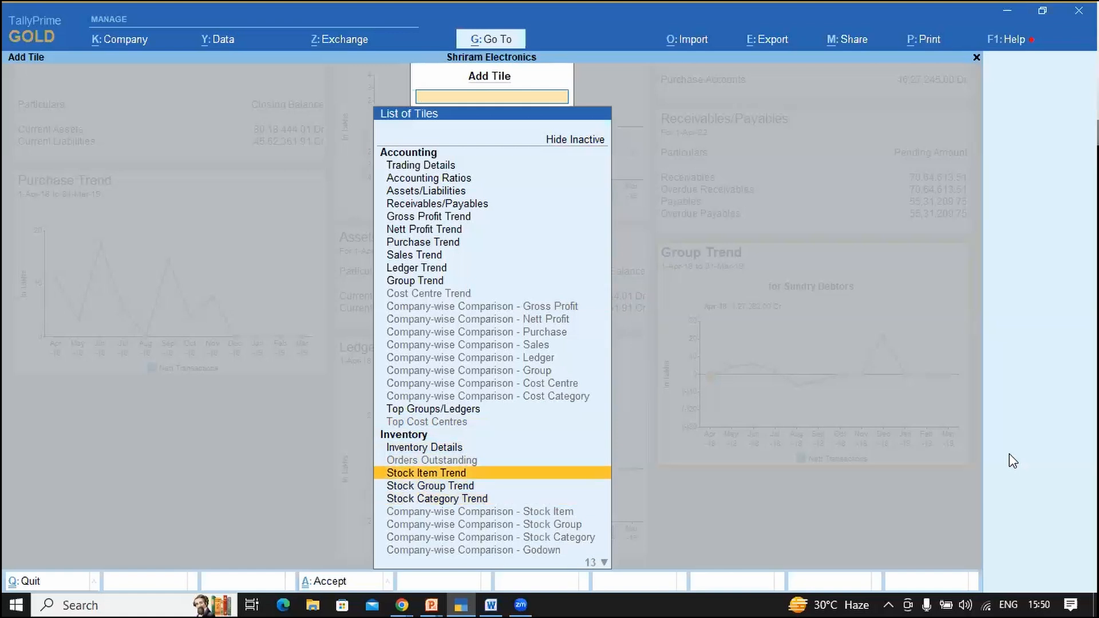
{"action": "key", "text": "Up"}
{"action": "key", "text": "Up"}
{"action": "key", "text": "Up"}
{"action": "key", "text": "Up"}
{"action": "key", "text": "Up"}
{"action": "key", "text": "Up"}
{"action": "key", "text": "Up"}
{"action": "key", "text": "Up"}
{"action": "key", "text": "Up"}
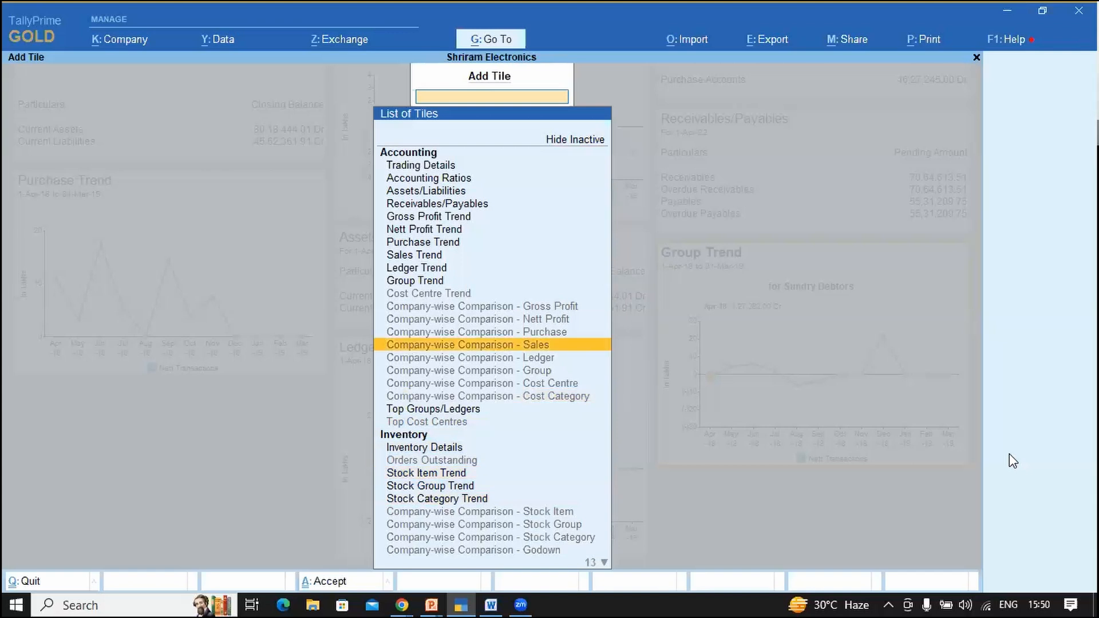
{"action": "key", "text": "Up"}
{"action": "key", "text": "Up"}
{"action": "key", "text": "Up"}
{"action": "key", "text": "Up"}
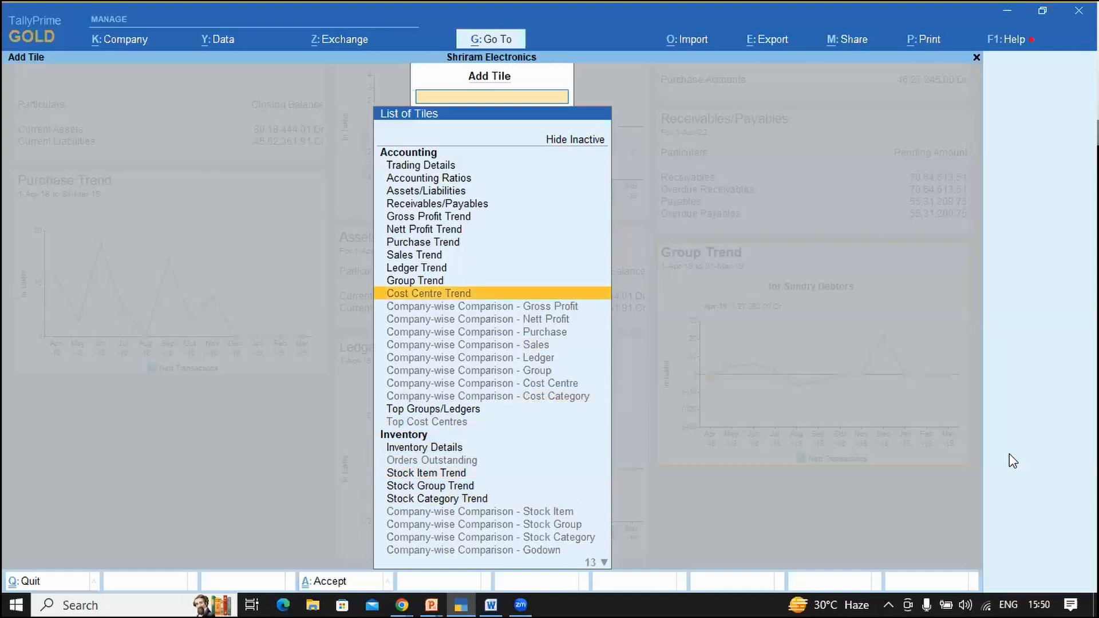
{"action": "key", "text": "Down"}
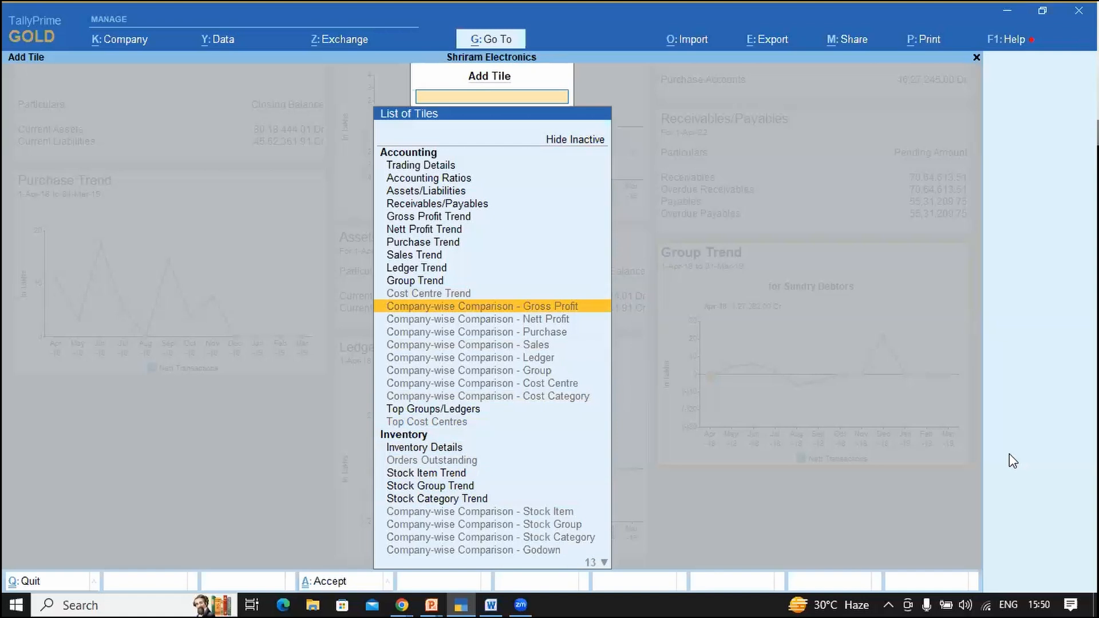
{"action": "key", "text": "Down"}
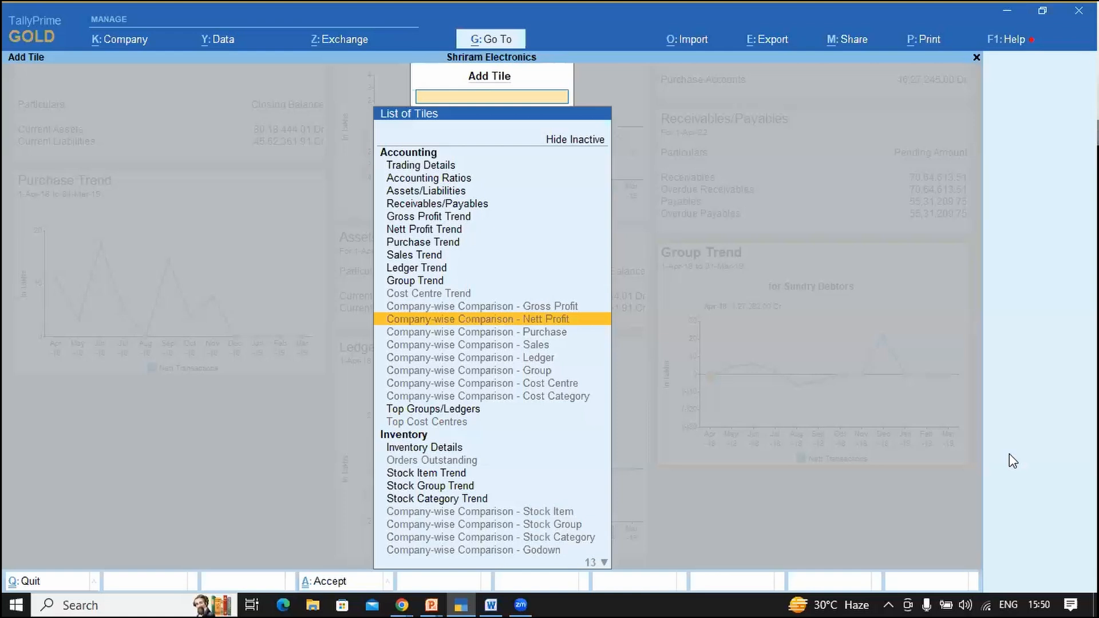
Step: Browse the remaining comparison, Bank/Cash and GST tiles, then leave the list without adding any
{"action": "key", "text": "Up"}
{"action": "key", "text": "Up"}
{"action": "key", "text": "Down"}
{"action": "key", "text": "Down"}
{"action": "key", "text": "Down"}
{"action": "key", "text": "Down"}
{"action": "key", "text": "Down"}
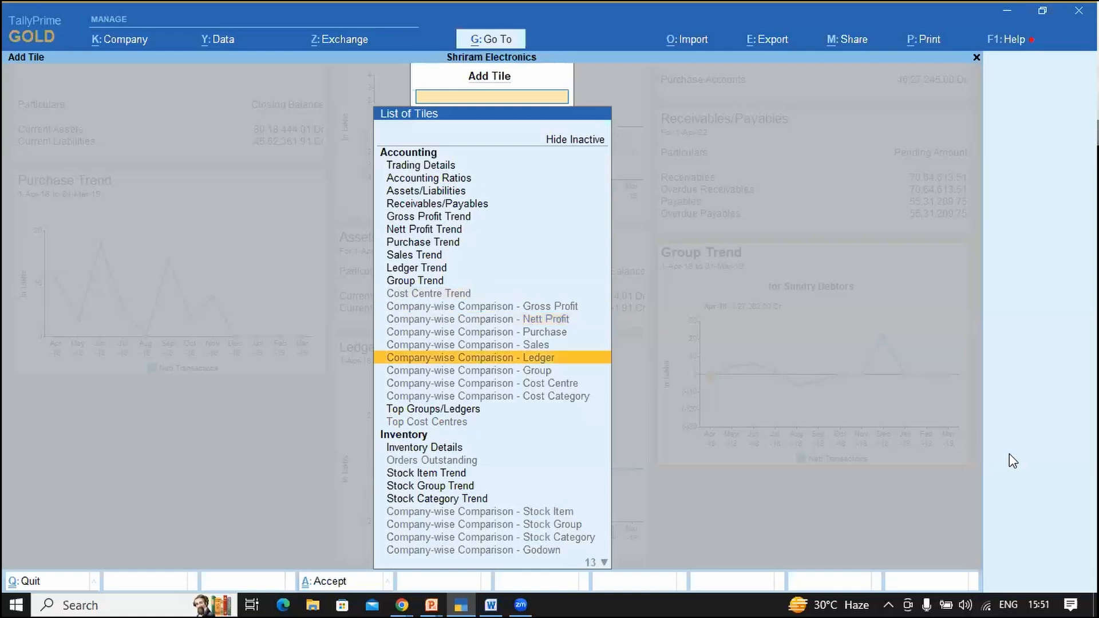
{"action": "key", "text": "Down"}
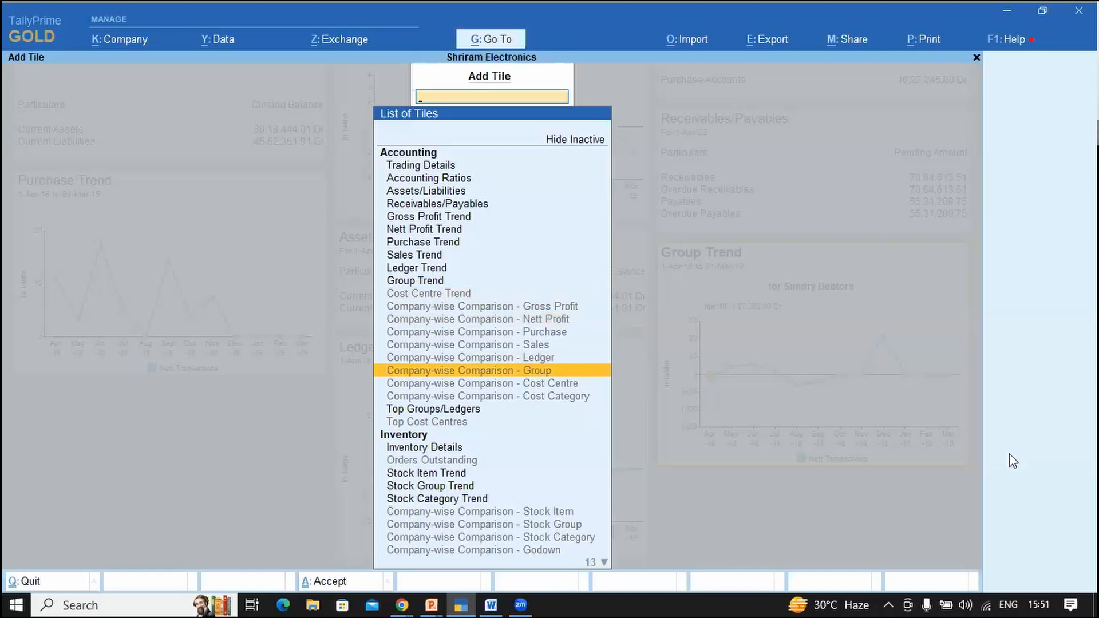
{"action": "key", "text": "Down"}
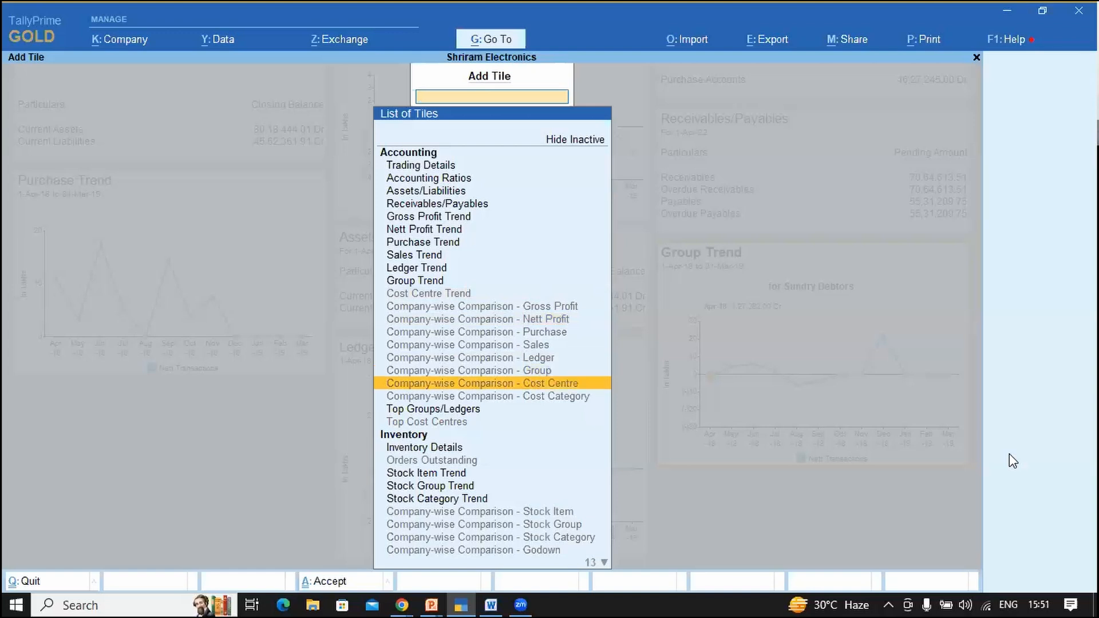
{"action": "key", "text": "Page_Down"}
{"action": "key", "text": "Down"}
{"action": "key", "text": "Down"}
{"action": "key", "text": "Down"}
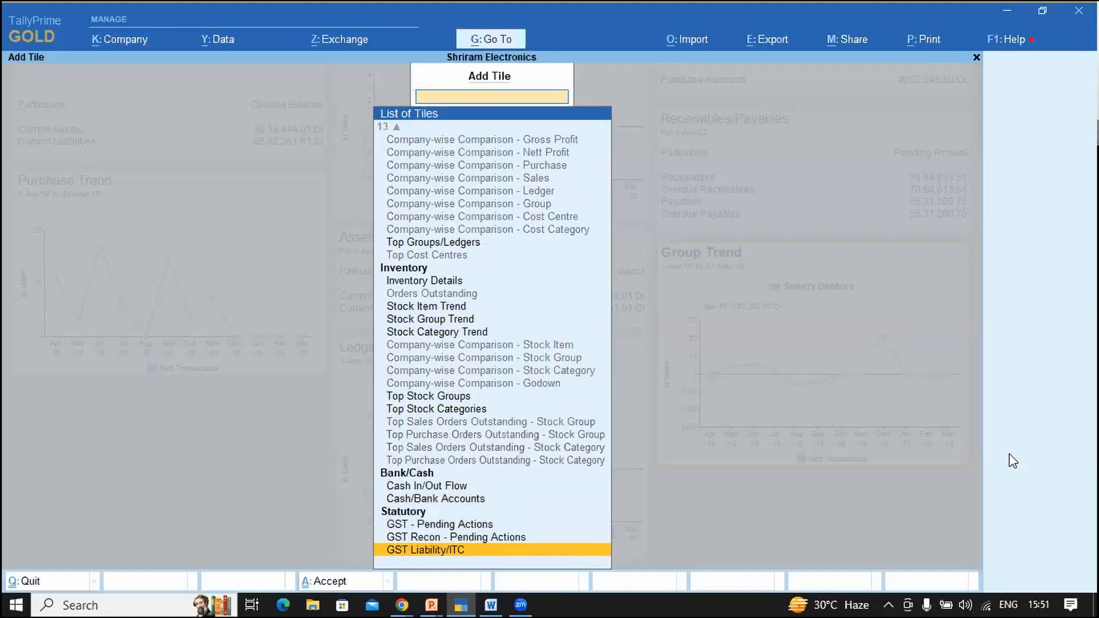
{"action": "key", "text": "Up"}
{"action": "key", "text": "Up"}
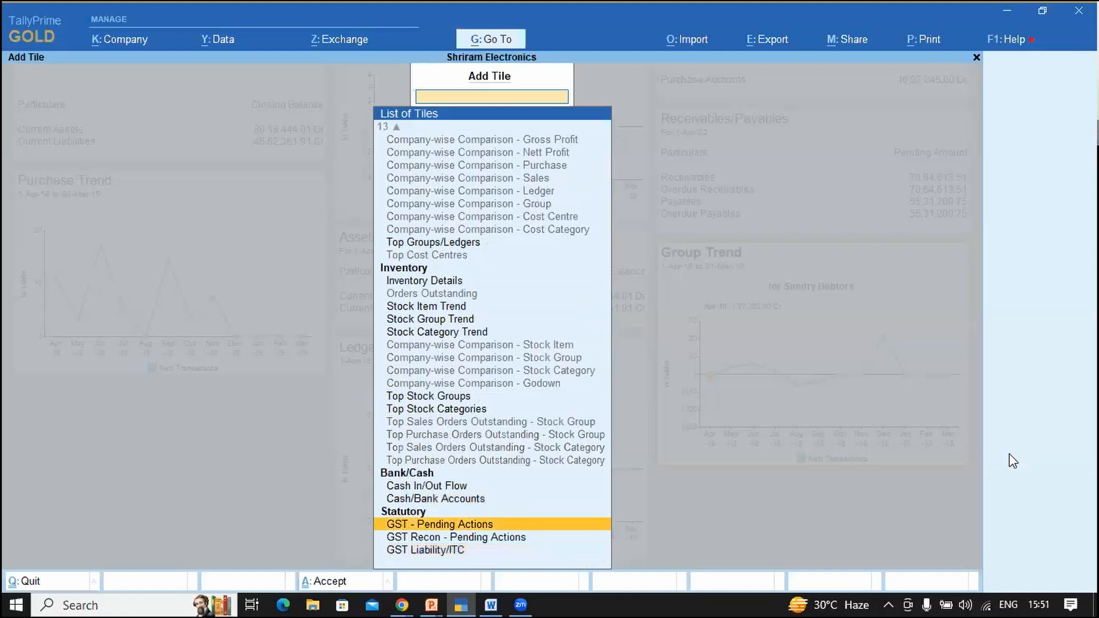
{"action": "key", "text": "Up"}
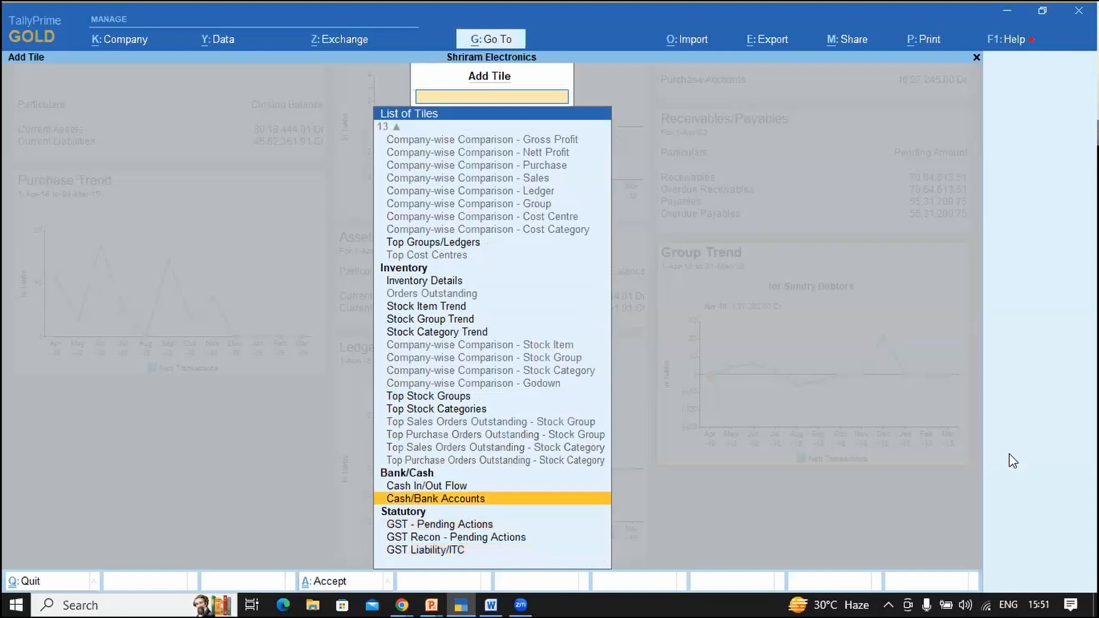
{"action": "key", "text": "Escape"}
{"action": "key", "text": "Escape"}
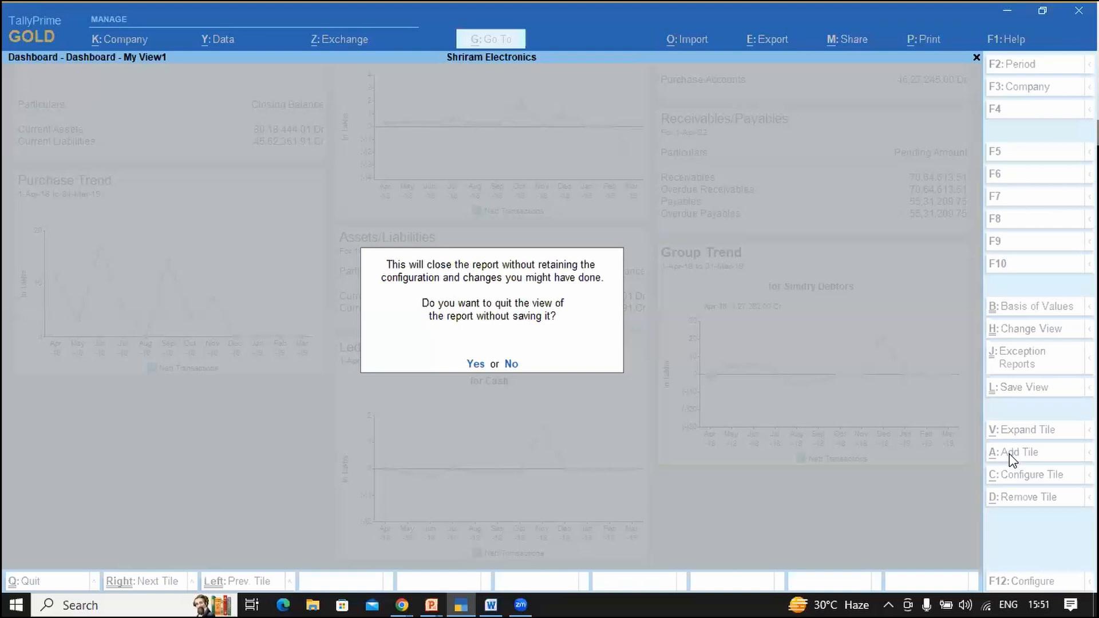
Step: Quit the dashboard without saving and reopen it from Gateway of Tally
{"action": "key", "text": "n"}
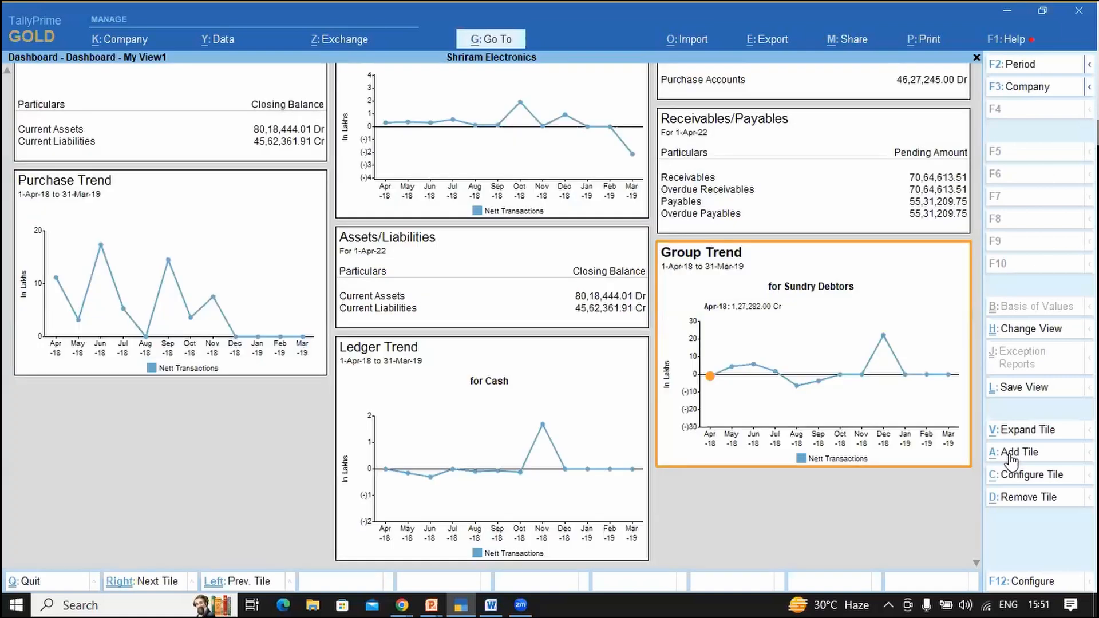
{"action": "key", "text": "Escape"}
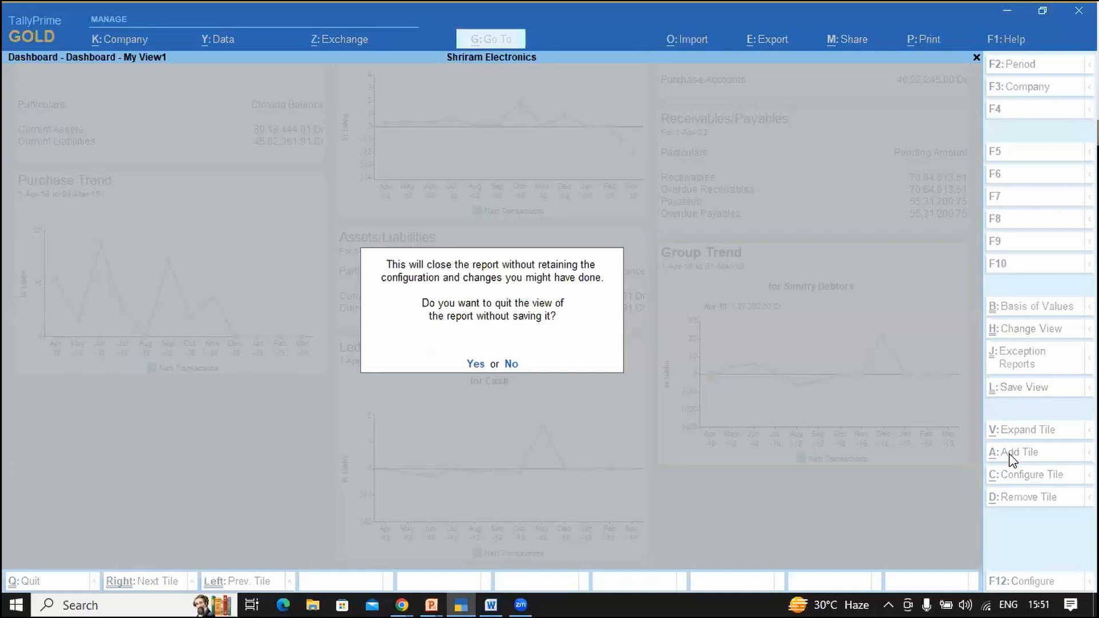
{"action": "left_click", "coordinate": [479, 371]}
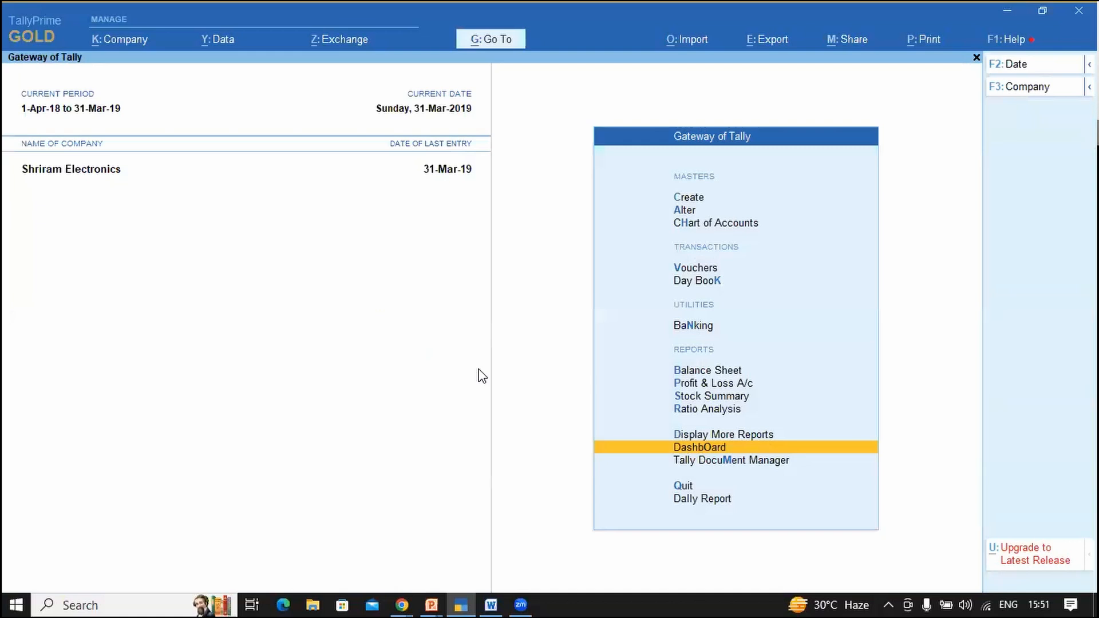
{"action": "key", "text": "Return"}
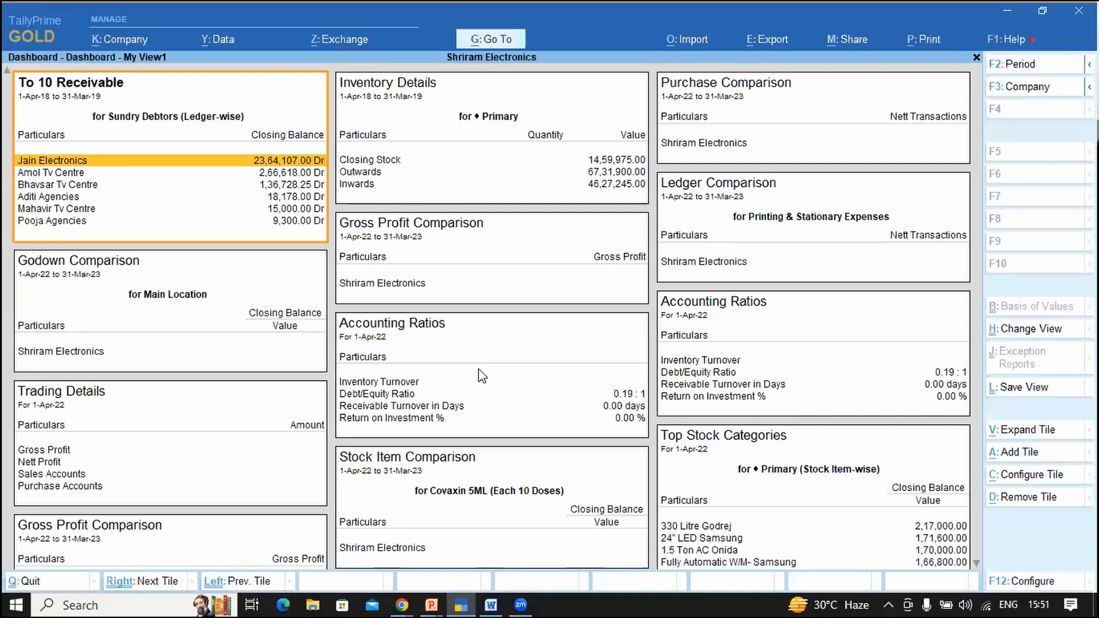
{"action": "key", "text": "alt+a"}
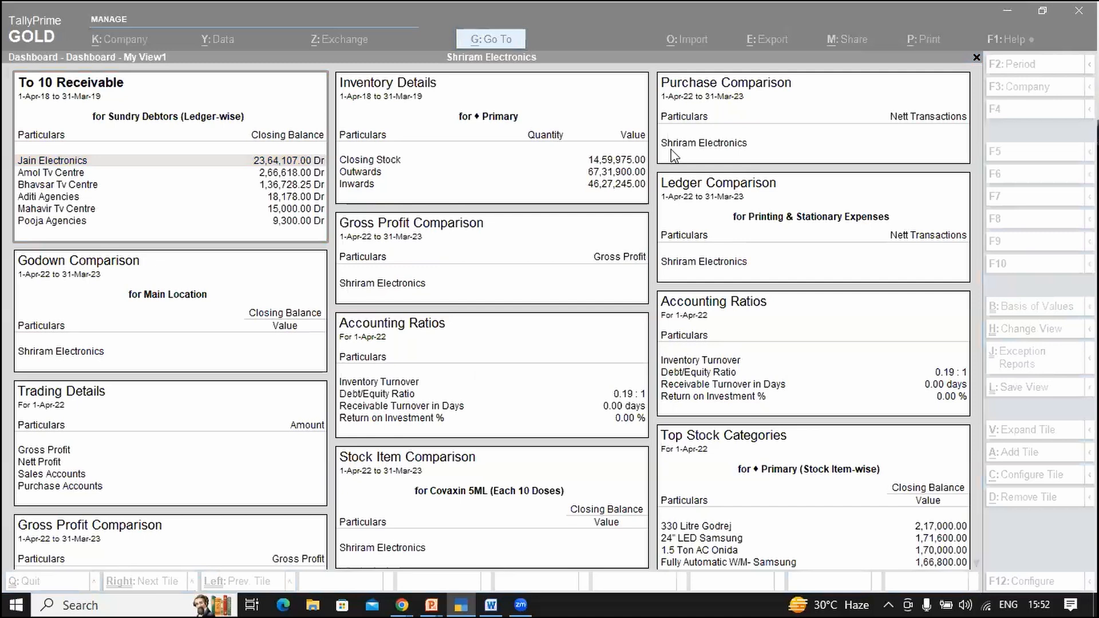
{"action": "key", "text": "alt+Tab"}
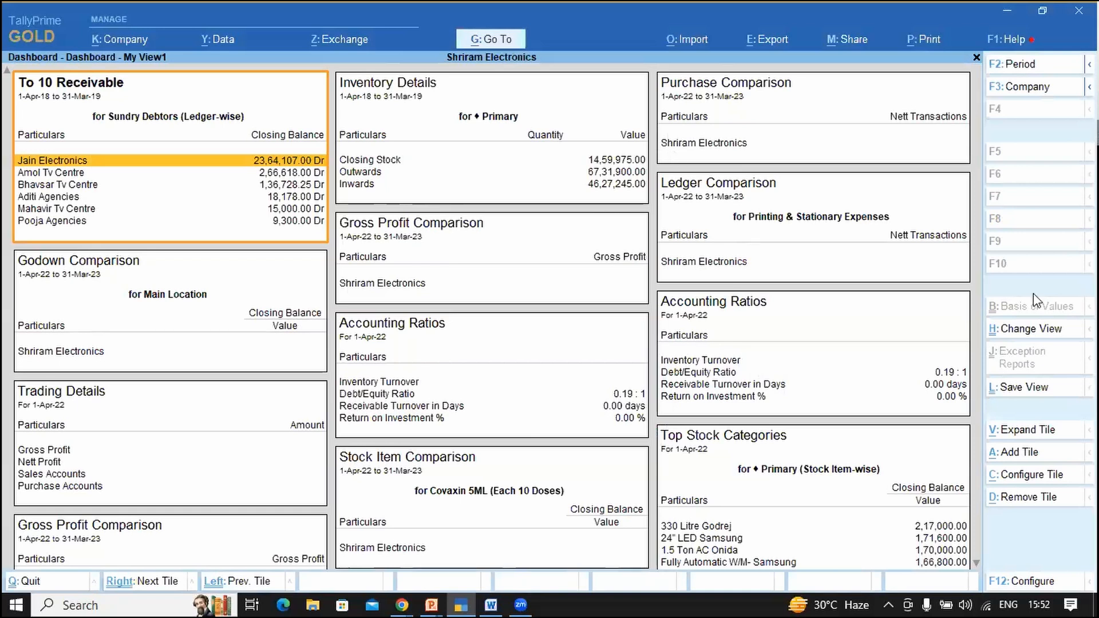
{"action": "key", "text": "alt+Tab"}
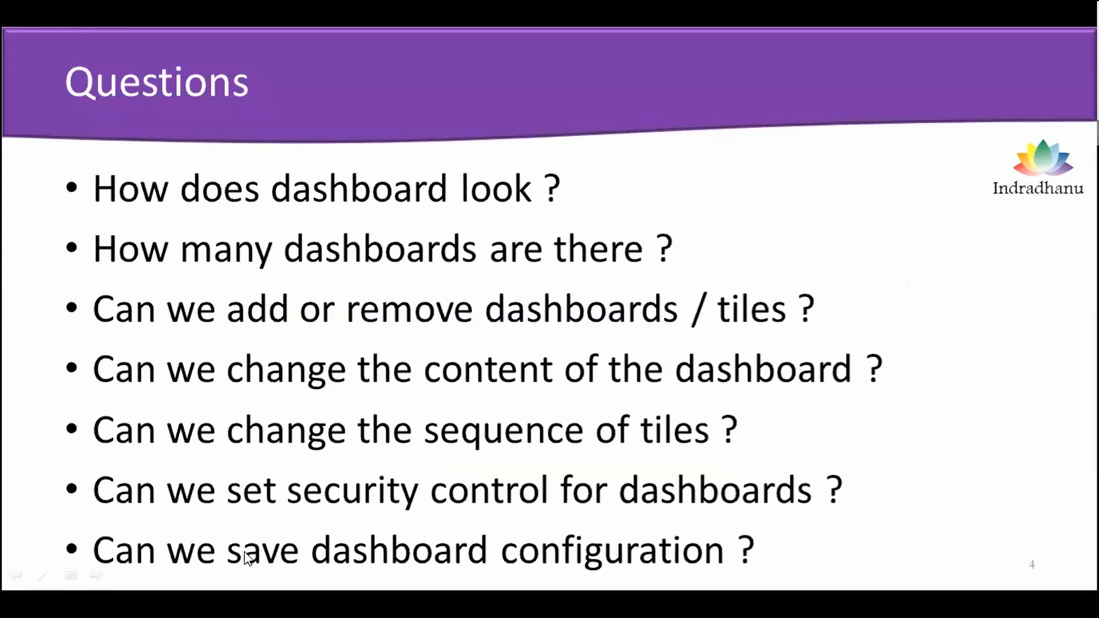
{"action": "key", "text": "alt+Tab"}
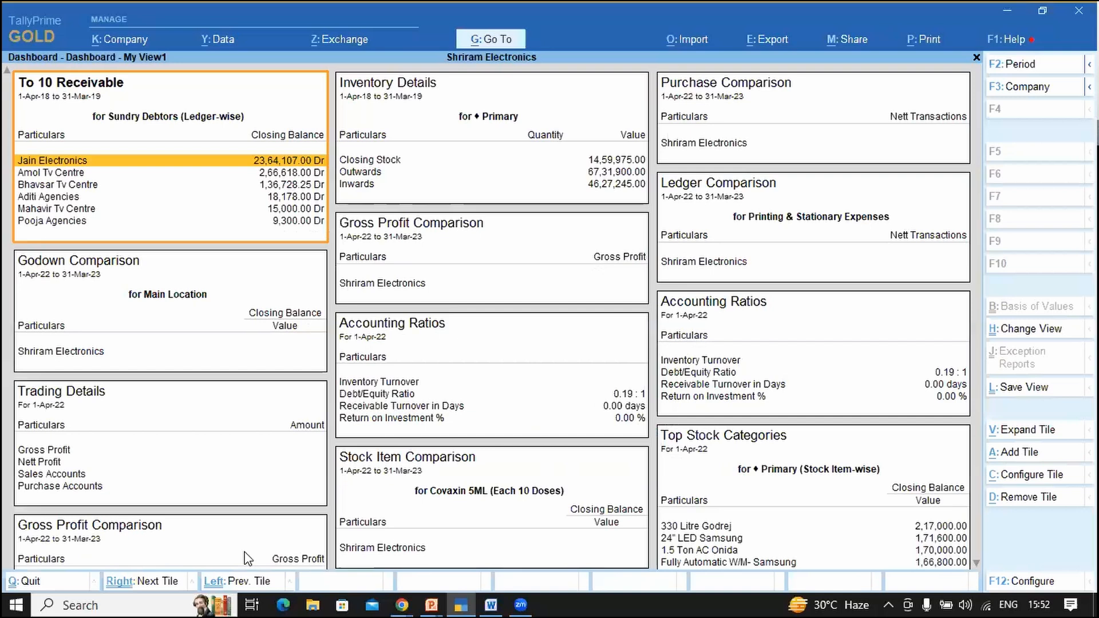
{"action": "key", "text": "alt+Tab"}
{"action": "key", "text": "Tab"}
{"action": "key", "text": "Tab"}
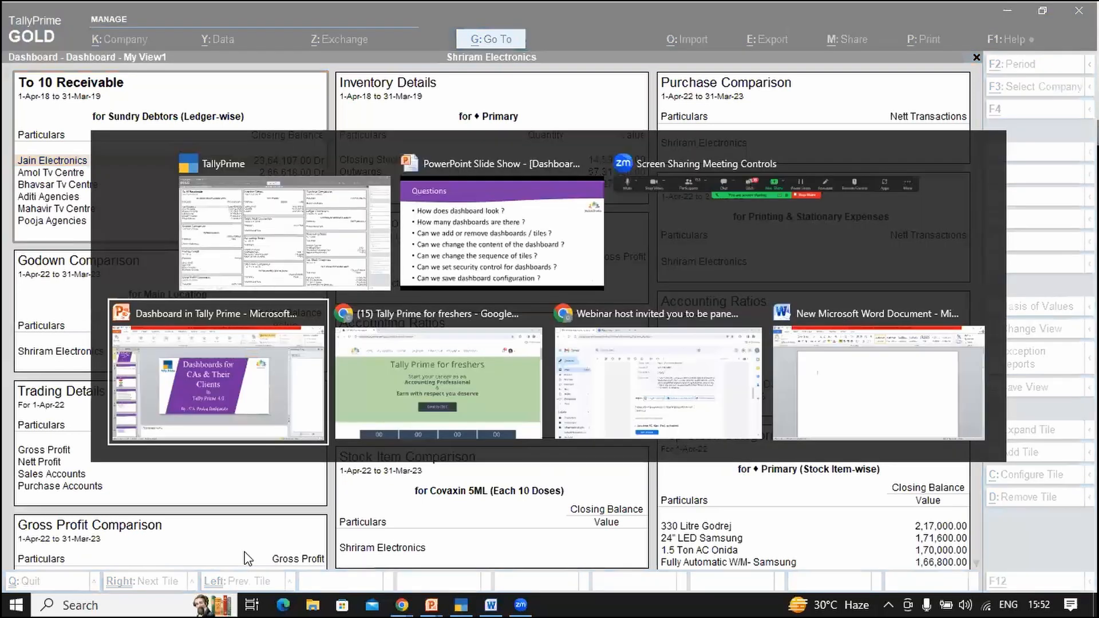
{"action": "key", "text": "alt+Tab"}
{"action": "key", "text": "Tab"}
{"action": "key", "text": "Tab"}
{"action": "key", "text": "Tab"}
{"action": "key", "text": "Tab"}
{"action": "key", "text": "Tab"}
{"action": "key", "text": "Tab"}
{"action": "key", "text": "Tab"}
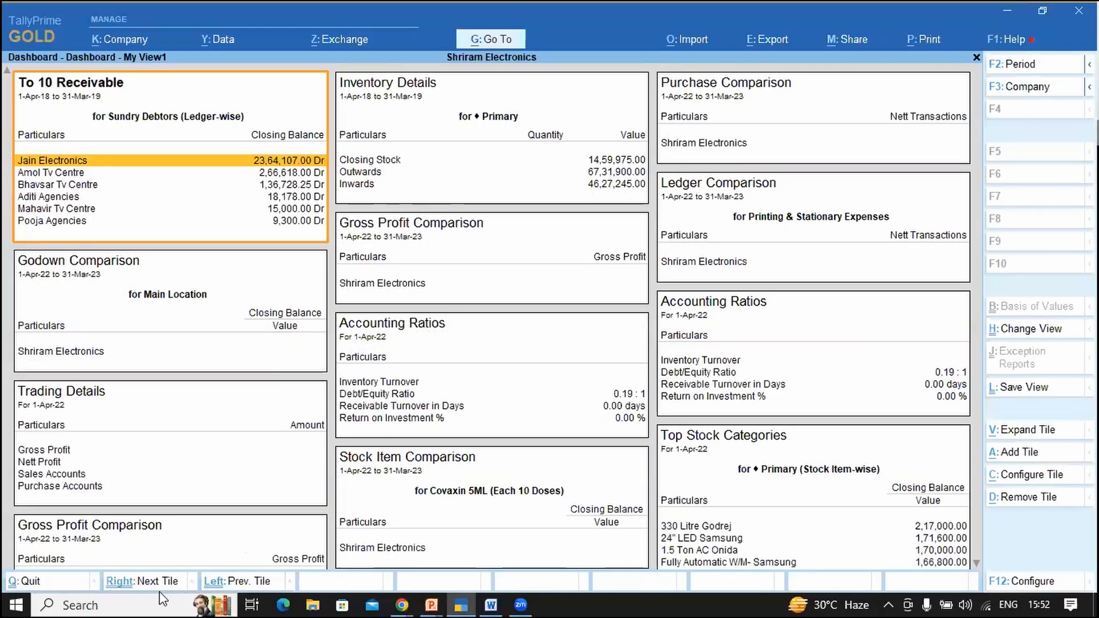
Step: Move focus across the tiles and remove the Group Comparison and Ledger Comparison tiles
{"action": "key", "text": "Down"}
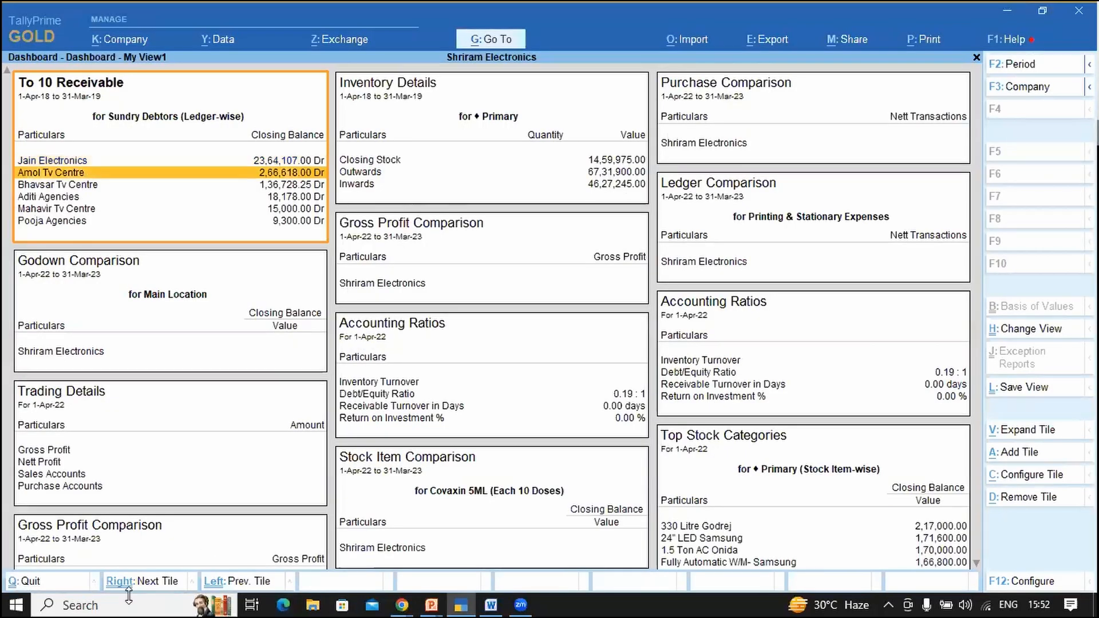
{"action": "key", "text": "Right"}
{"action": "key", "text": "Right"}
{"action": "key", "text": "Right"}
{"action": "key", "text": "Right"}
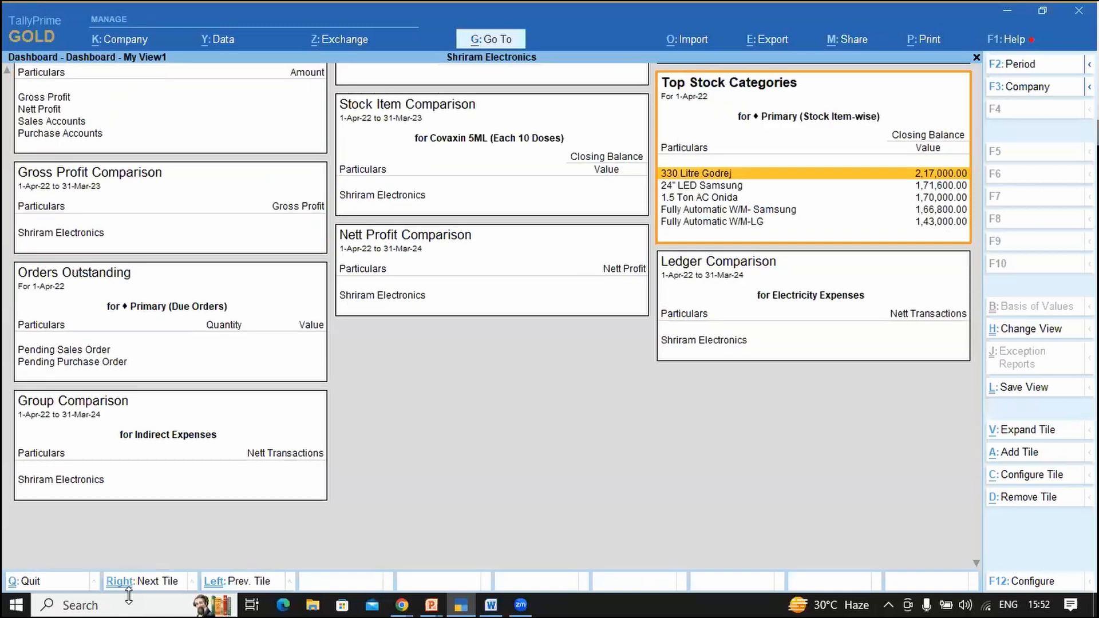
{"action": "key", "text": "Right"}
{"action": "key", "text": "alt"}
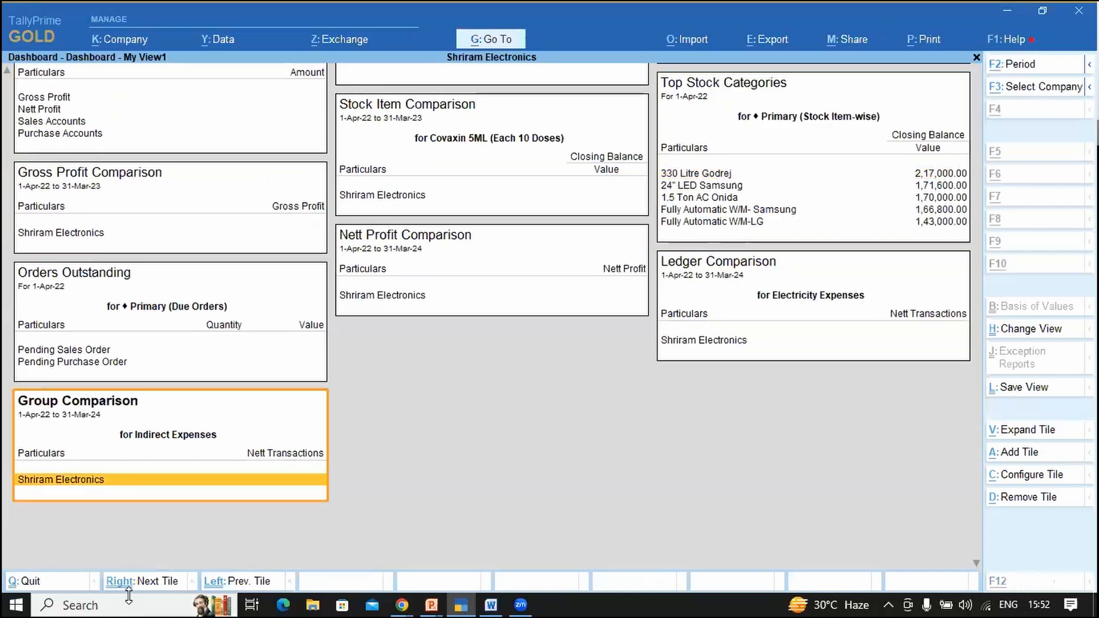
{"action": "key", "text": "alt+d"}
{"action": "key", "text": "alt+d"}
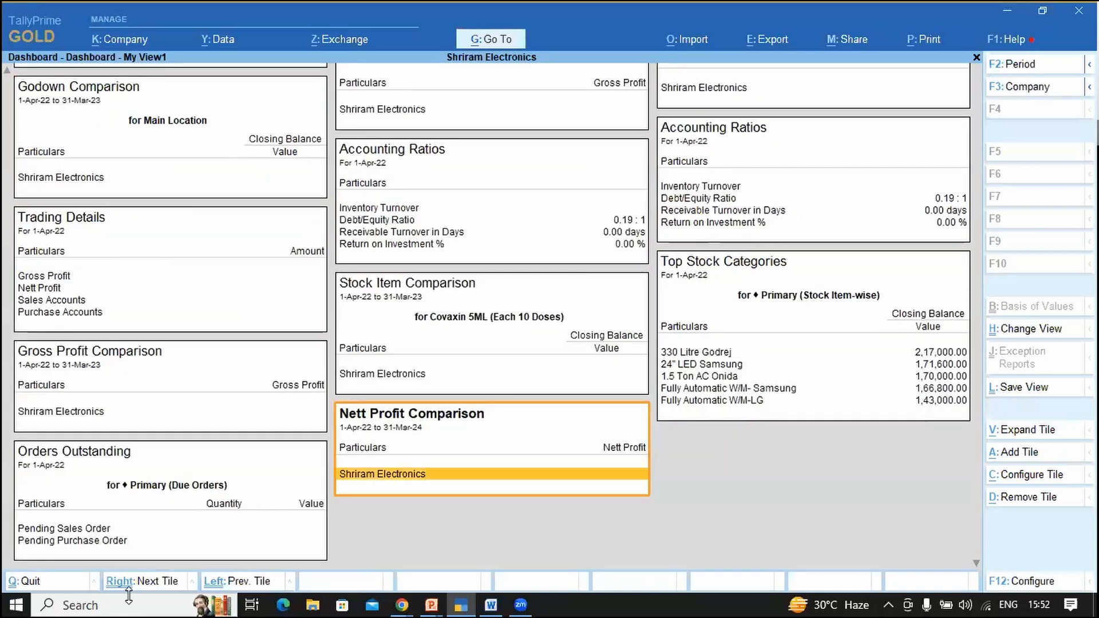
{"action": "key", "text": "alt+d"}
{"action": "key", "text": "alt+d"}
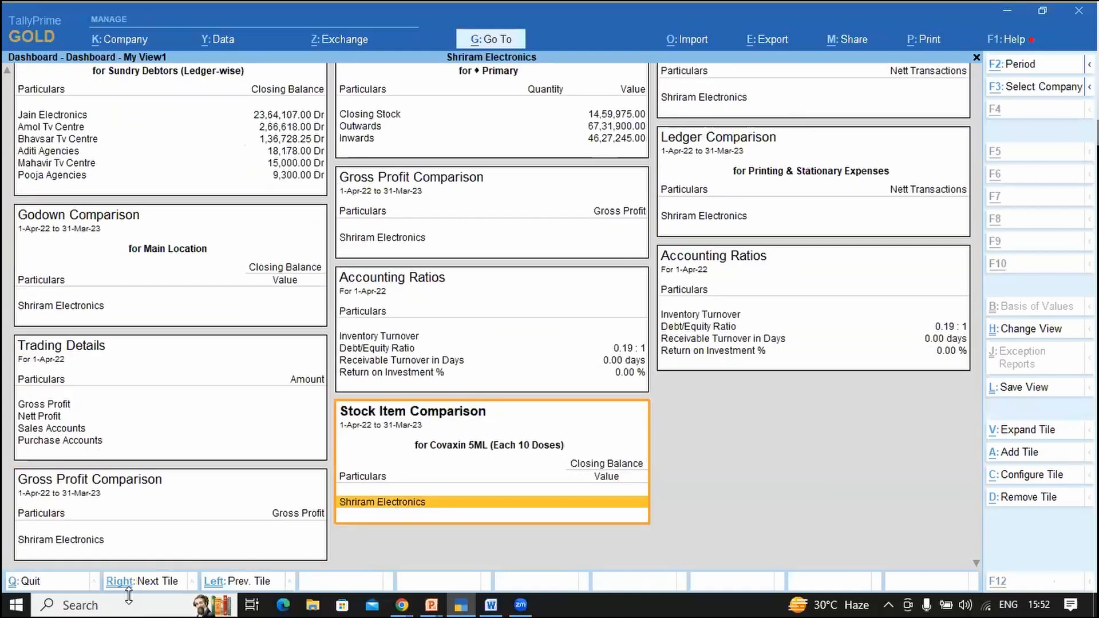
{"action": "key", "text": "alt+d"}
{"action": "key", "text": "alt+d"}
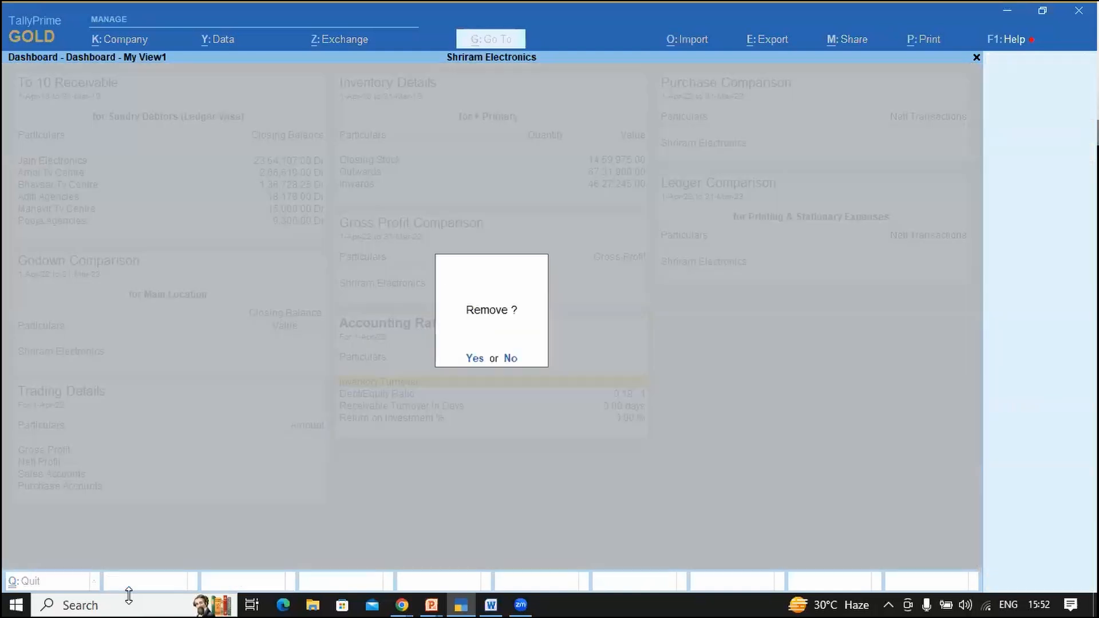
{"action": "key", "text": "n"}
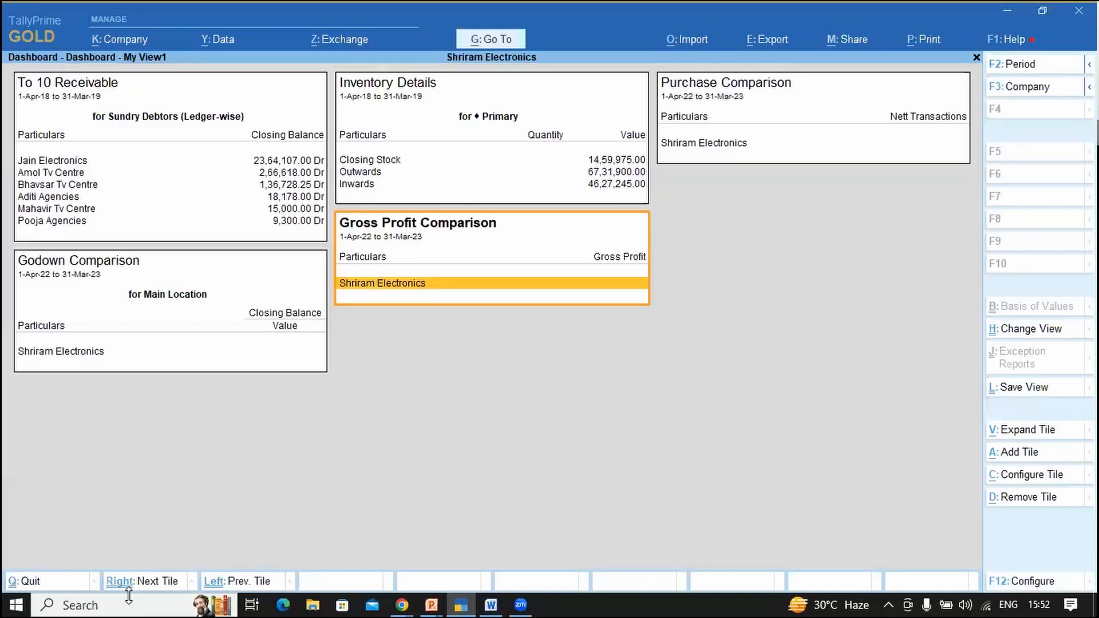
Step: Remove the Gross Profit, Godown, Purchase Comparison and Inventory Details tiles, then open Save View
{"action": "key", "text": "alt+d"}
{"action": "key", "text": "y"}
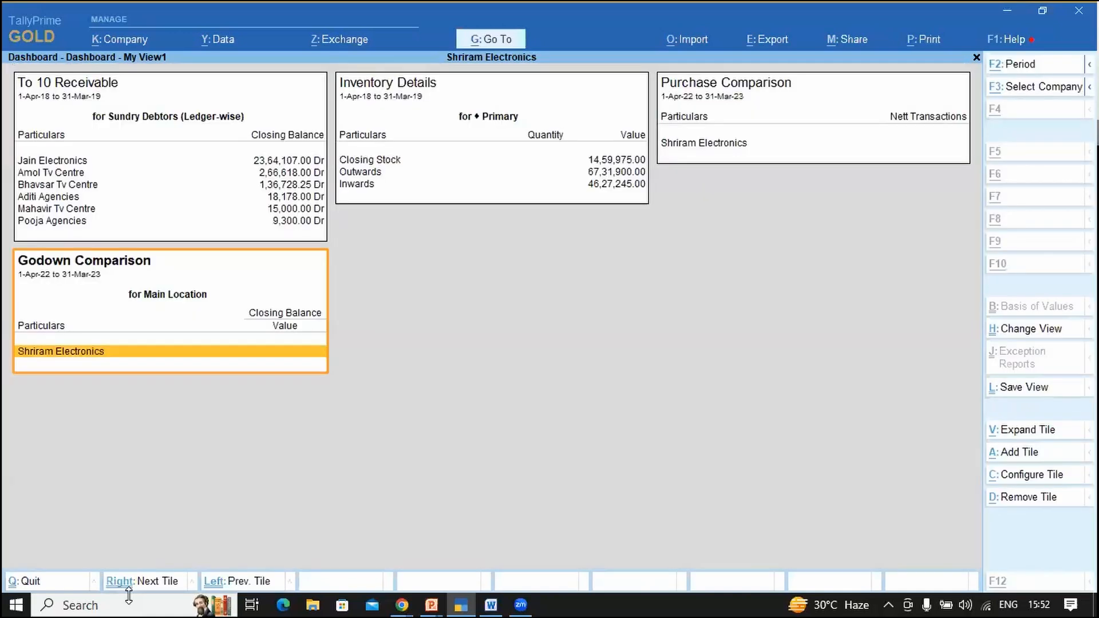
{"action": "key", "text": "alt+d"}
{"action": "key", "text": "y"}
{"action": "key", "text": "alt+d"}
{"action": "key", "text": "y"}
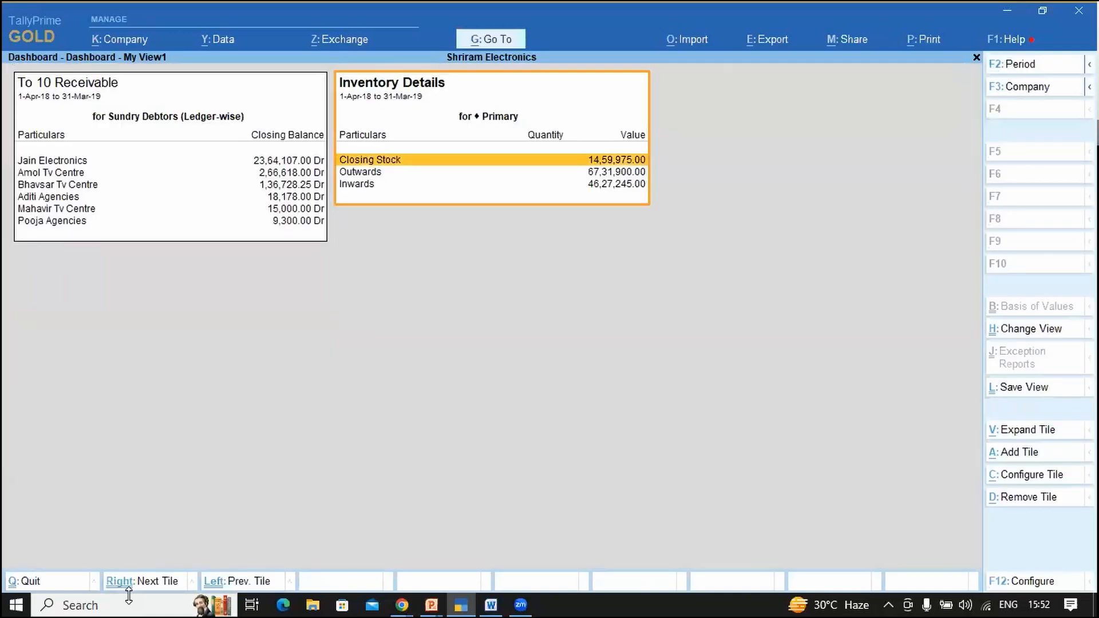
{"action": "key", "text": "alt+d"}
{"action": "key", "text": "y"}
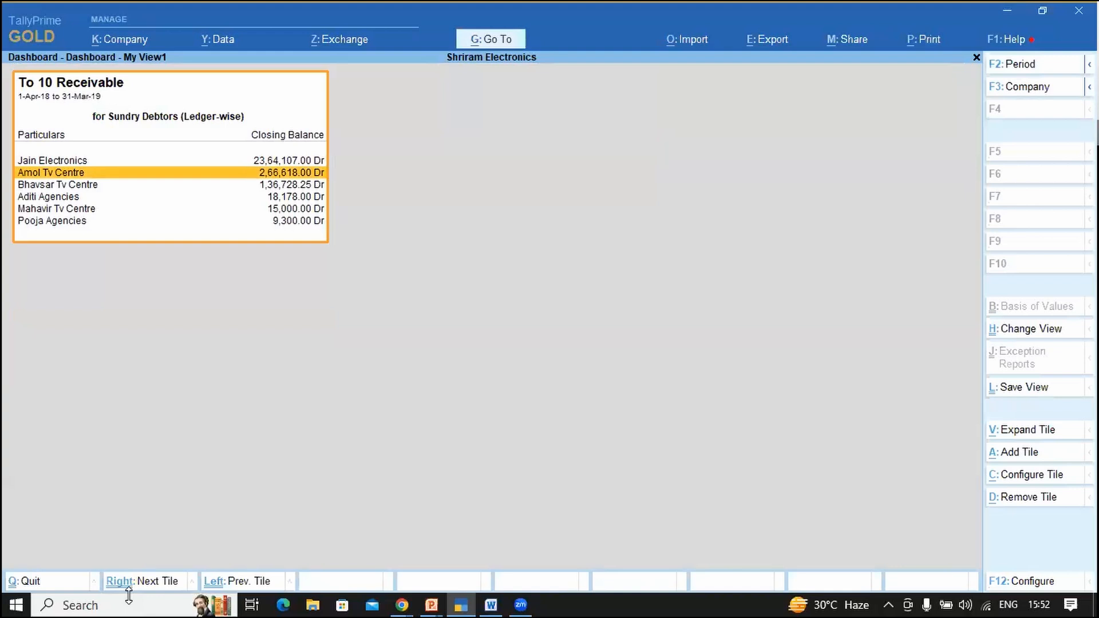
{"action": "left_click", "coordinate": [1054, 397]}
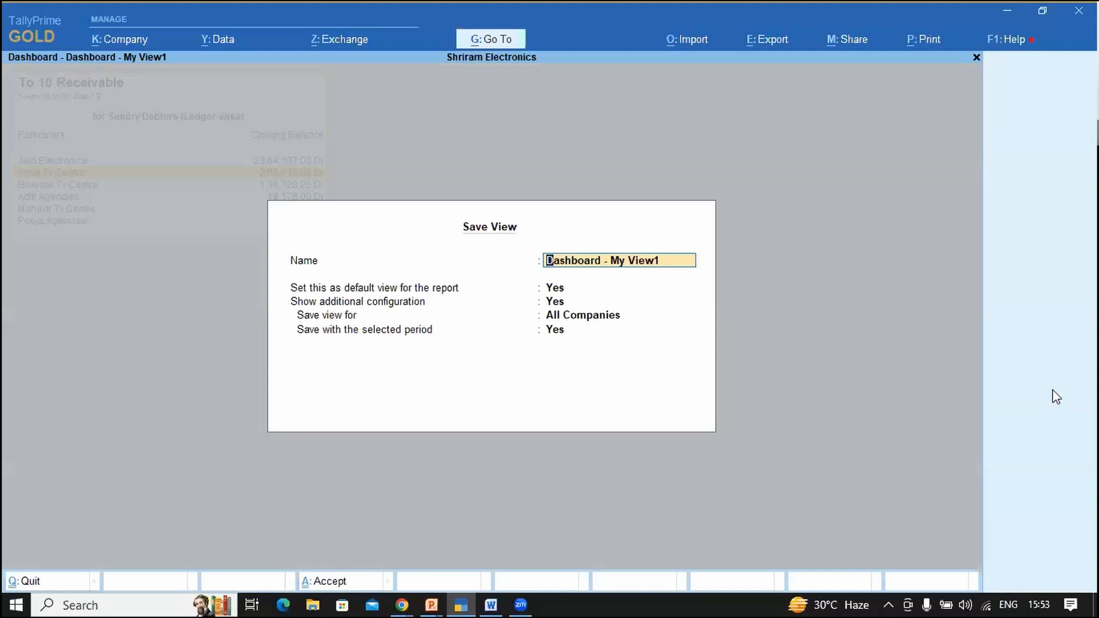
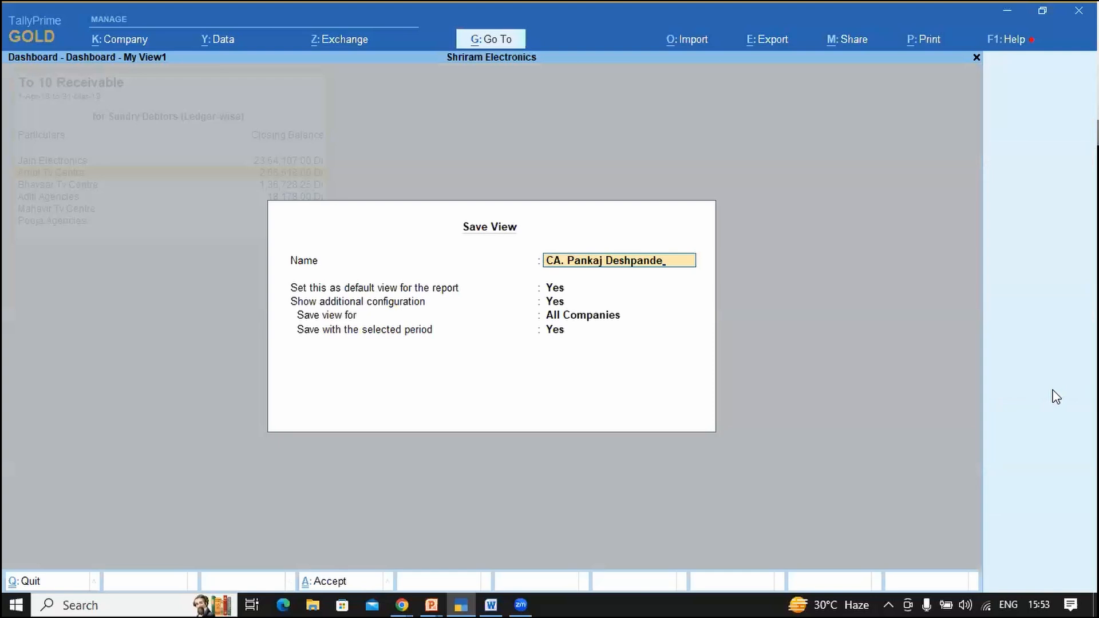
Step: Name the view after a person, keep it as default for All Companies, and save
{"action": "key", "text": "Return"}
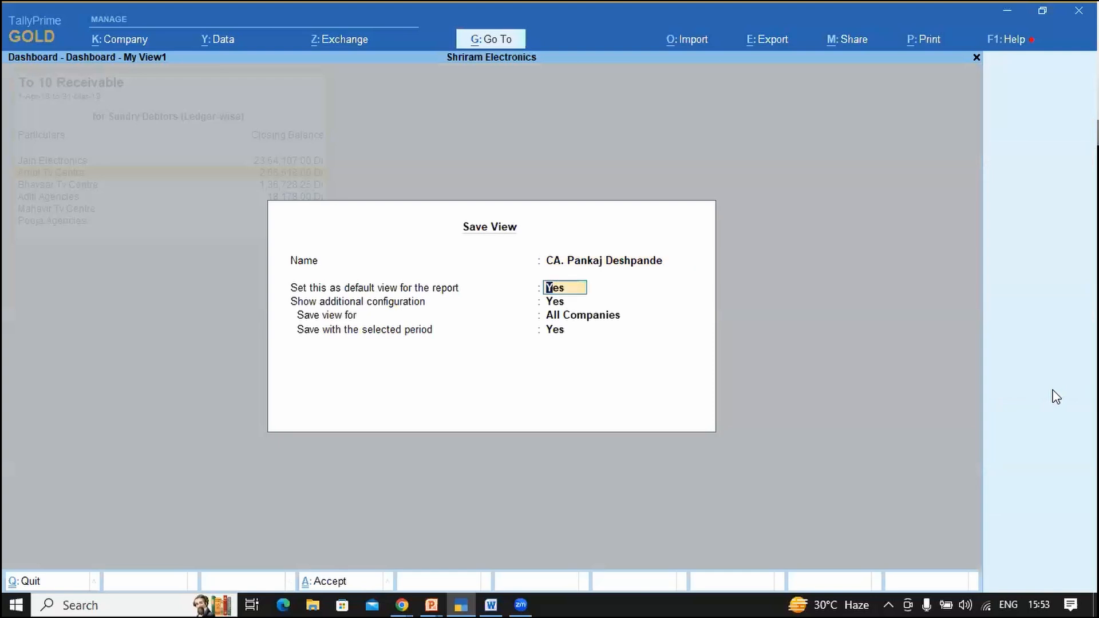
{"action": "key", "text": "Return"}
{"action": "key", "text": "Return"}
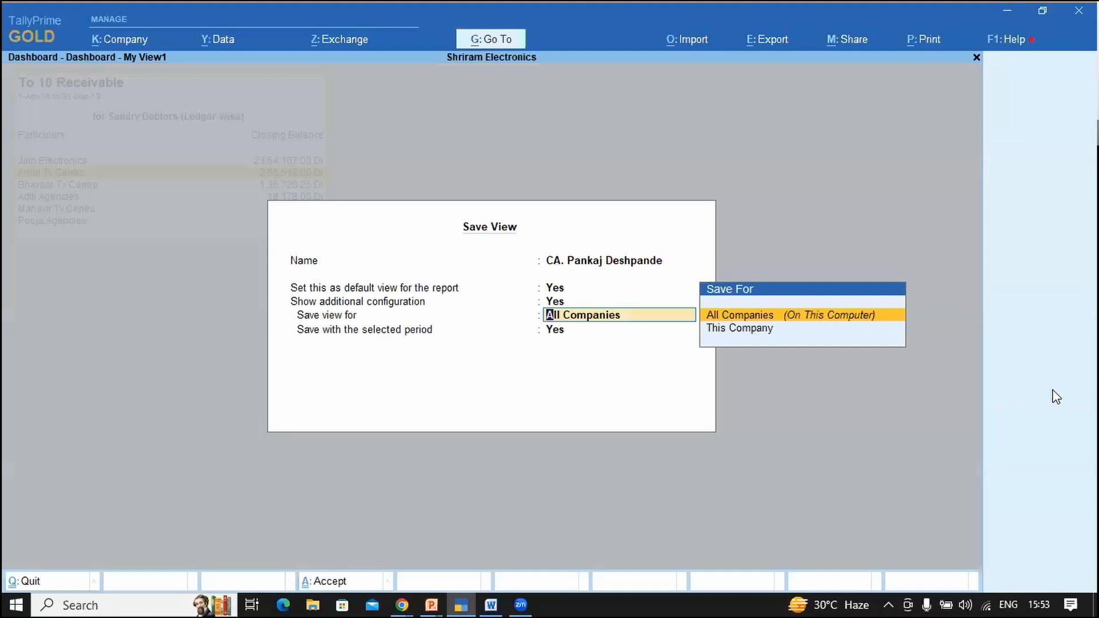
{"action": "key", "text": "Return"}
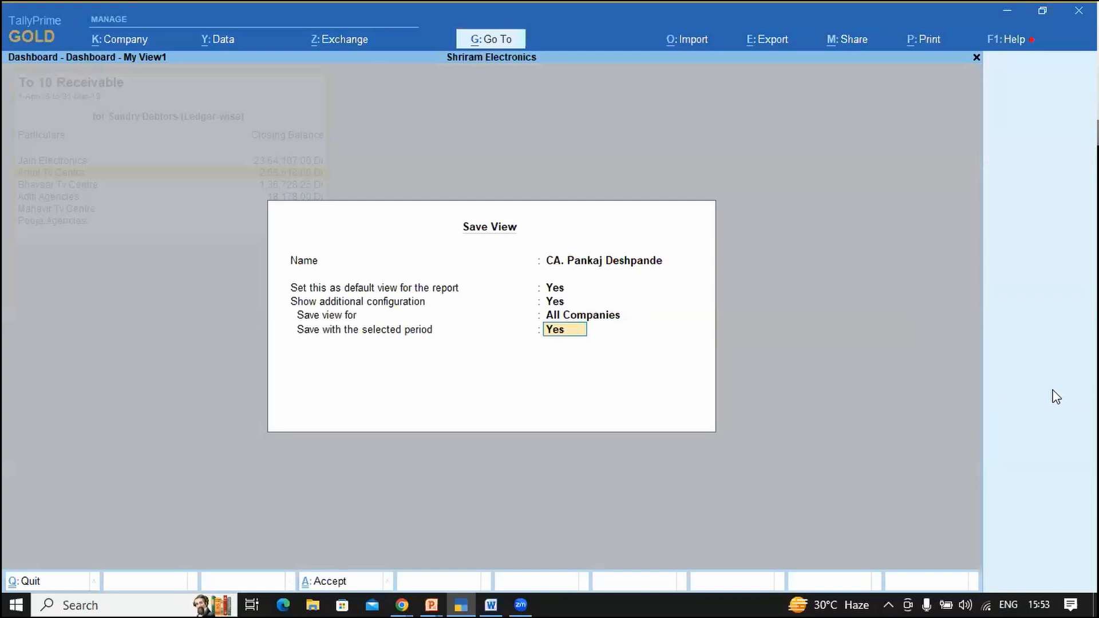
{"action": "key", "text": "Up"}
{"action": "key", "text": "Up"}
{"action": "key", "text": "Up"}
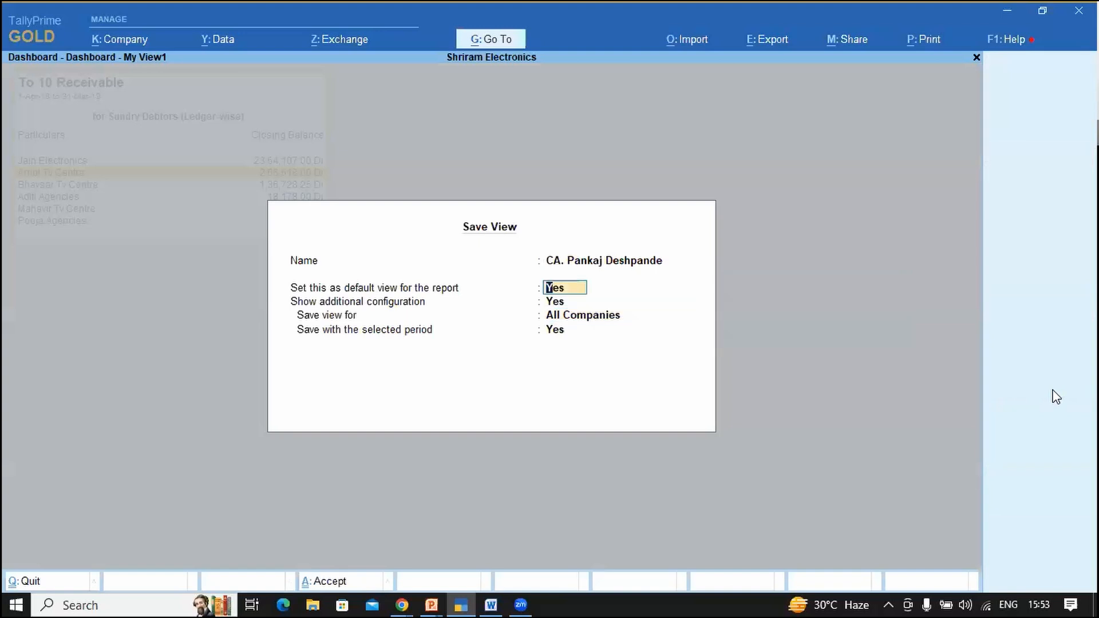
{"action": "key", "text": "Return"}
{"action": "key", "text": "Return"}
{"action": "key", "text": "Return"}
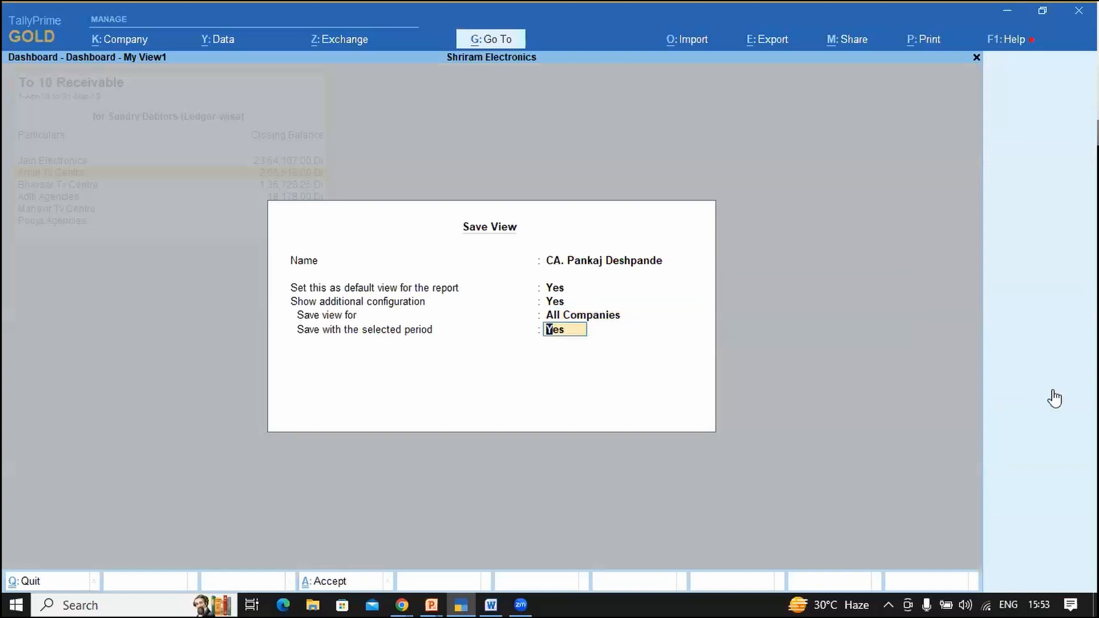
{"action": "key", "text": "Return"}
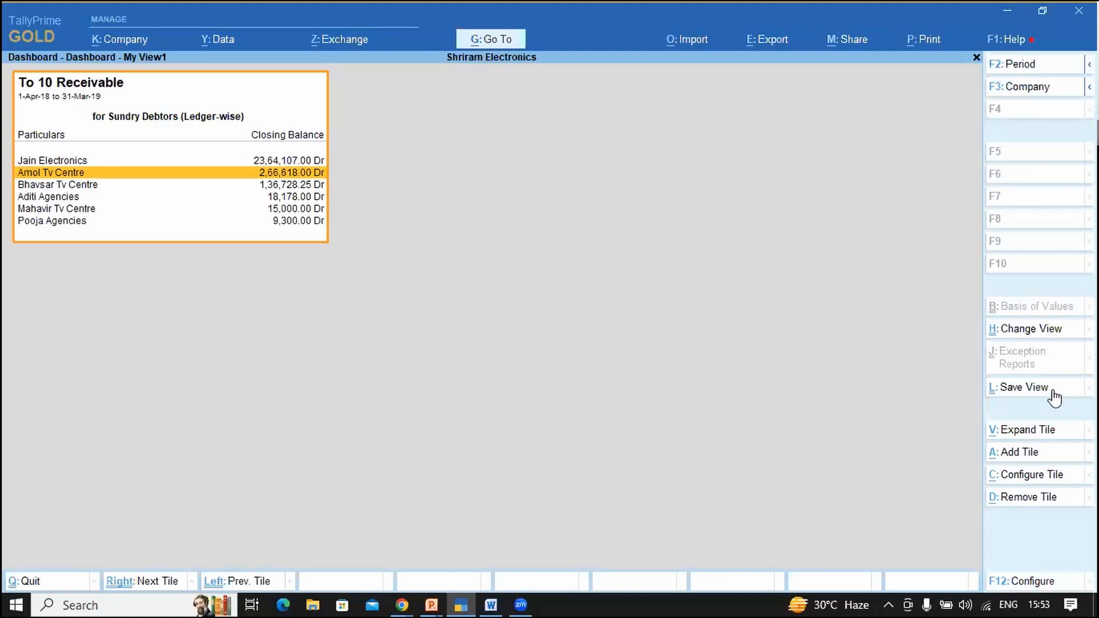
Step: Close the dashboard to Gateway, reopen it under the saved view, and start adding a tile
{"action": "key", "text": "Return"}
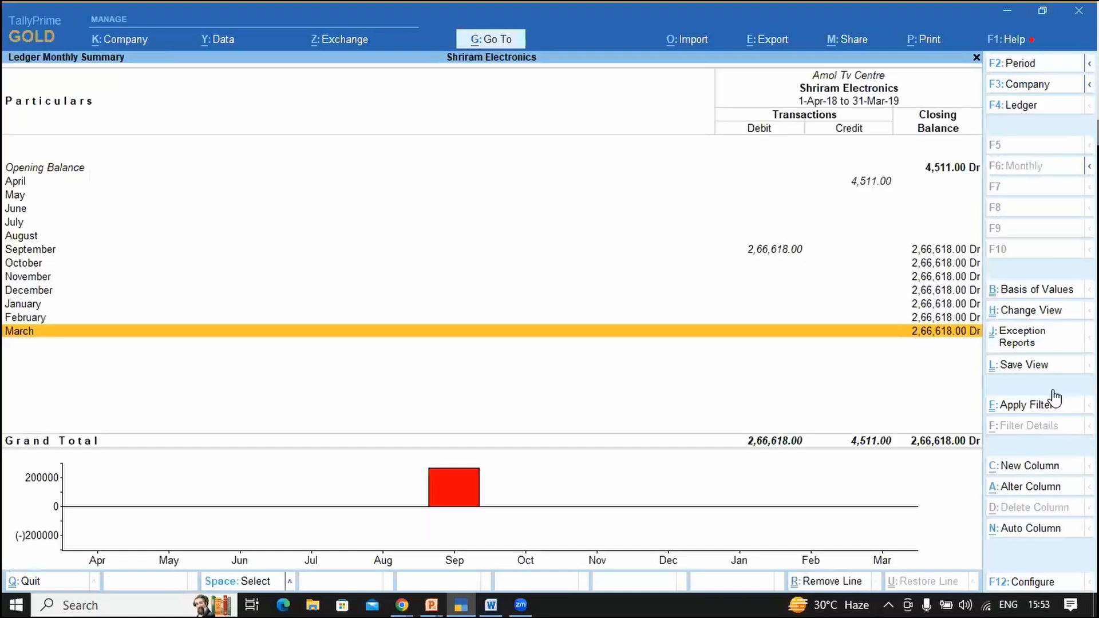
{"action": "key", "text": "Escape"}
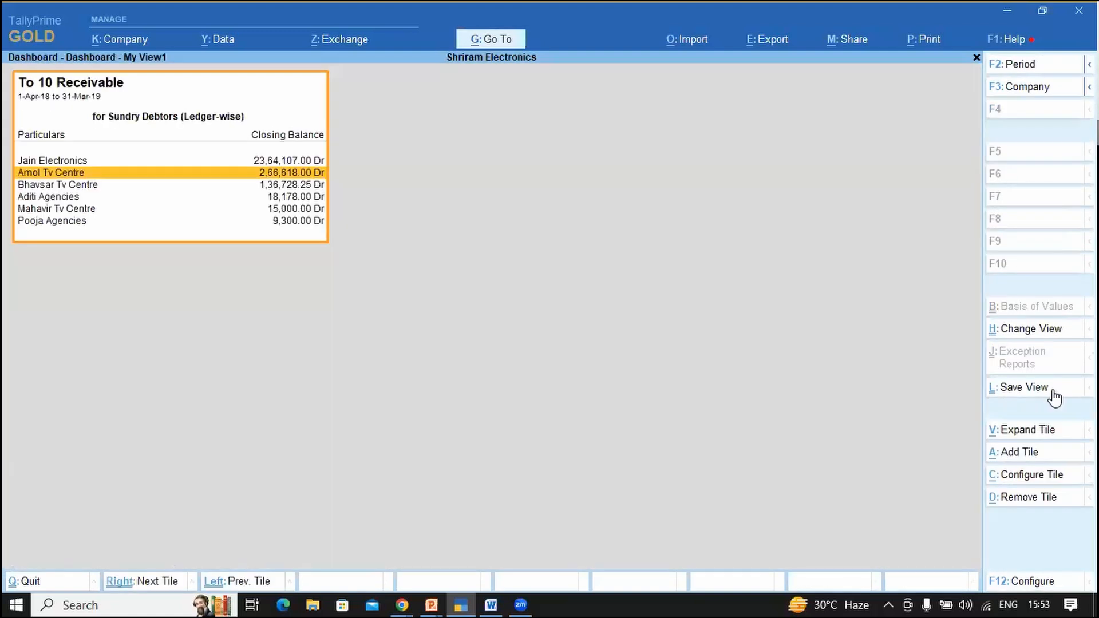
{"action": "key", "text": "Escape"}
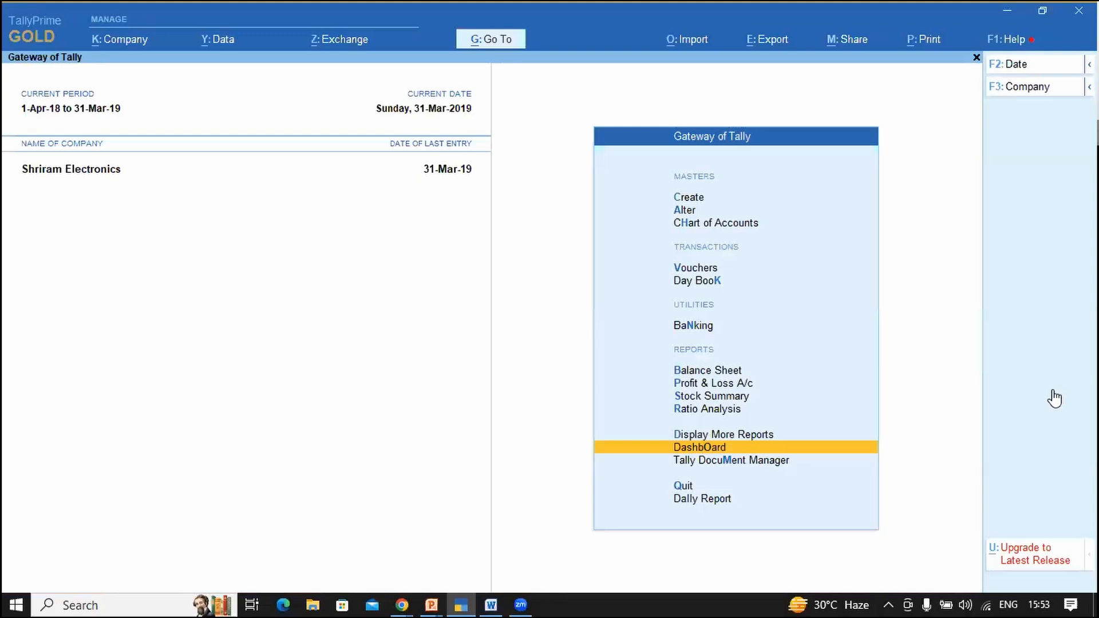
{"action": "key", "text": "Return"}
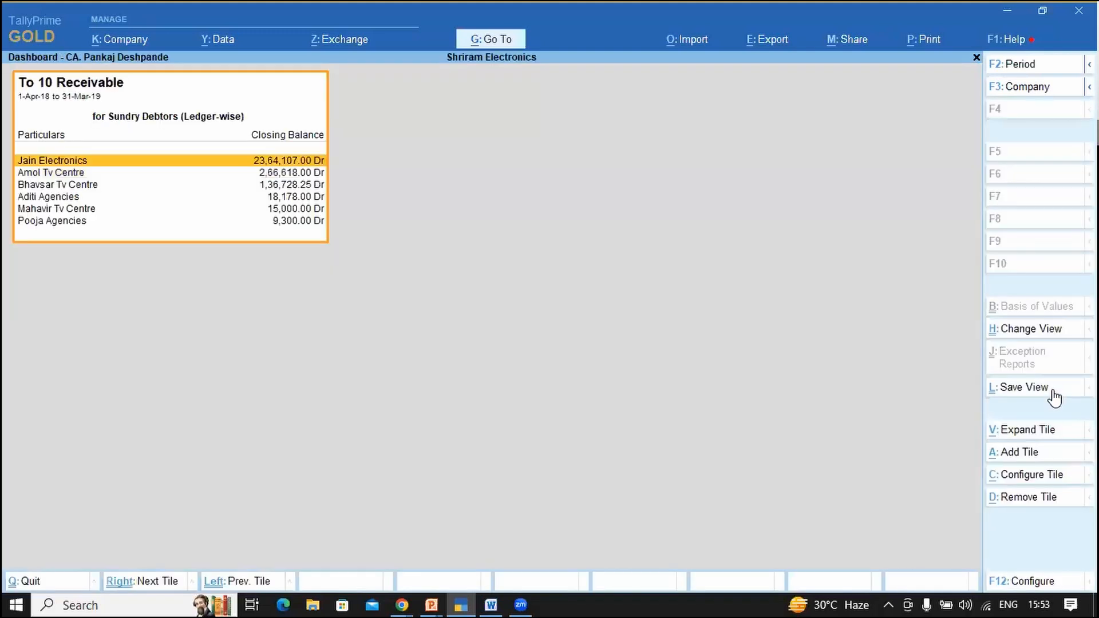
{"action": "left_click", "coordinate": [488, 1]}
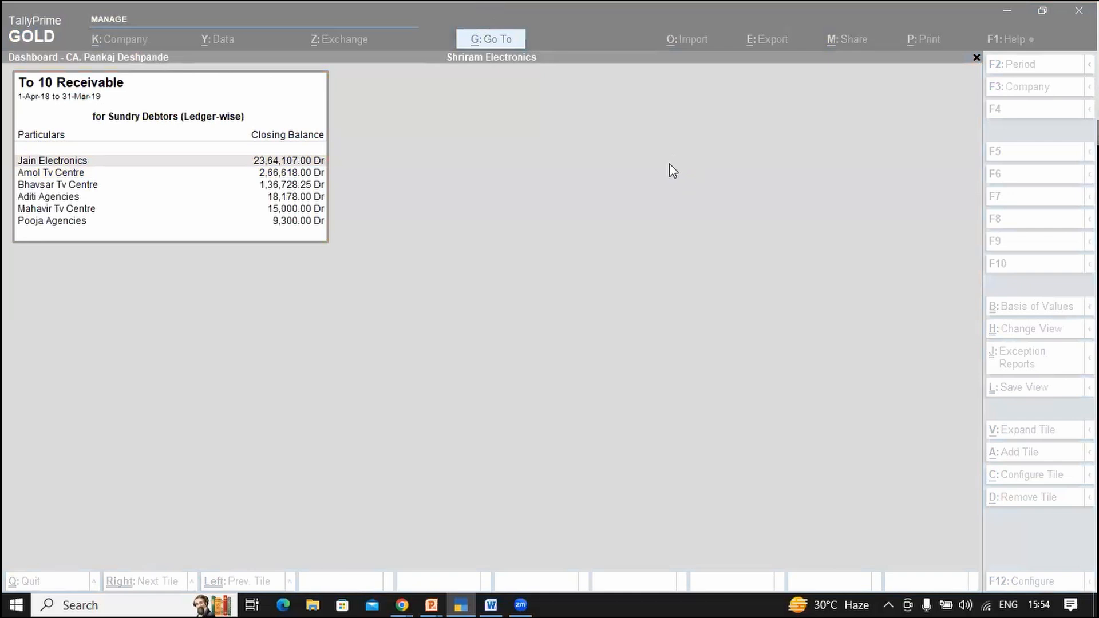
{"action": "left_click", "coordinate": [562, 311]}
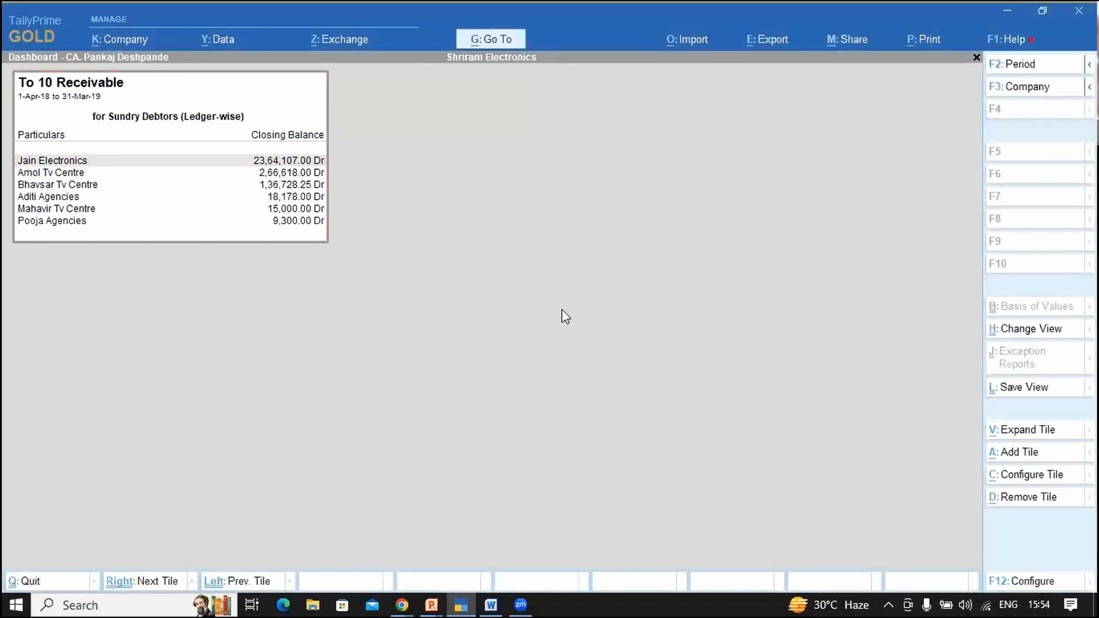
{"action": "left_click", "coordinate": [1007, 453]}
Step: Add the Sales Trend tile to the dashboard
{"action": "key", "text": "Down"}
{"action": "key", "text": "Down"}
{"action": "key", "text": "Down"}
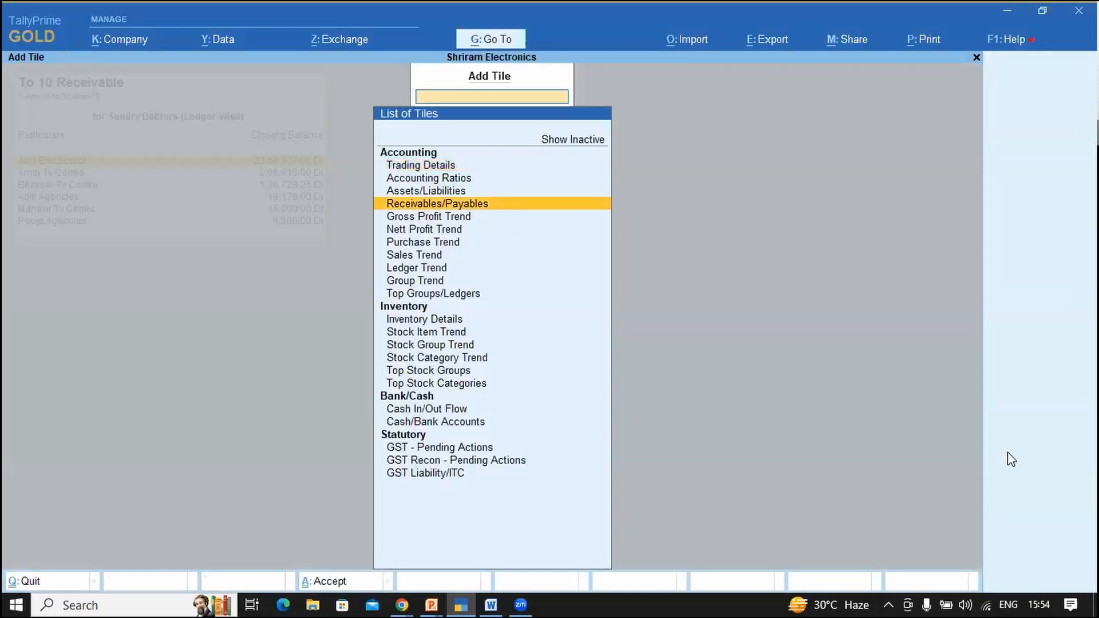
{"action": "key", "text": "Down"}
{"action": "key", "text": "Down"}
{"action": "key", "text": "Down"}
{"action": "key", "text": "Down"}
{"action": "key", "text": "Down"}
{"action": "key", "text": "Down"}
{"action": "key", "text": "Down"}
{"action": "key", "text": "Down"}
{"action": "key", "text": "Down"}
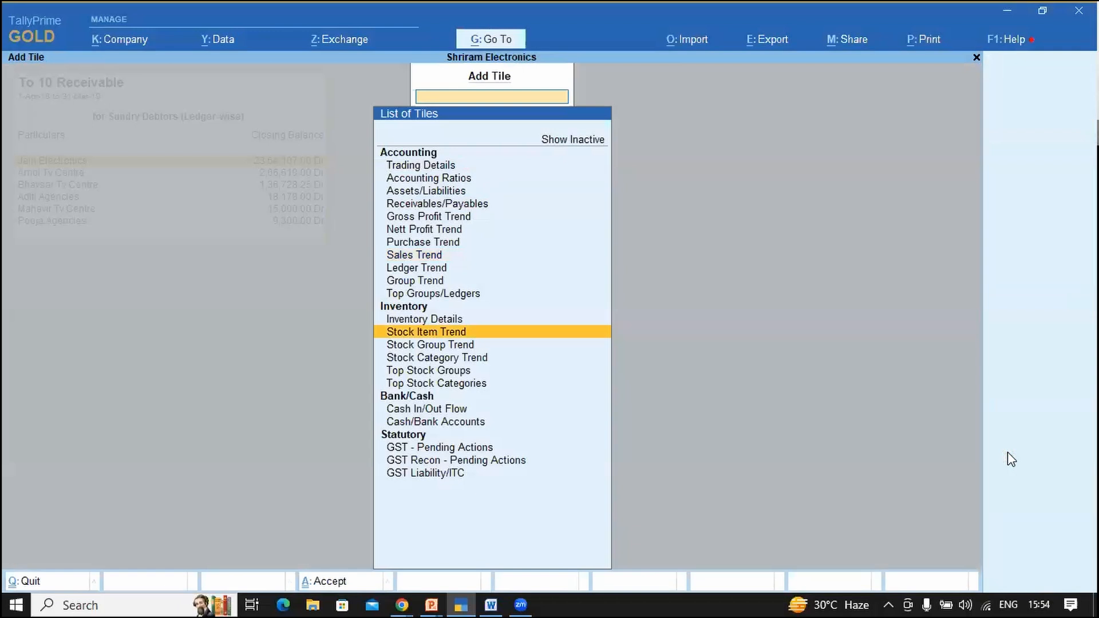
{"action": "key", "text": "Down"}
{"action": "key", "text": "Down"}
{"action": "key", "text": "Down"}
{"action": "key", "text": "Down"}
{"action": "key", "text": "Up"}
{"action": "key", "text": "Up"}
{"action": "key", "text": "Up"}
{"action": "key", "text": "Up"}
{"action": "key", "text": "Up"}
{"action": "key", "text": "Up"}
{"action": "key", "text": "Up"}
{"action": "key", "text": "Up"}
{"action": "key", "text": "Up"}
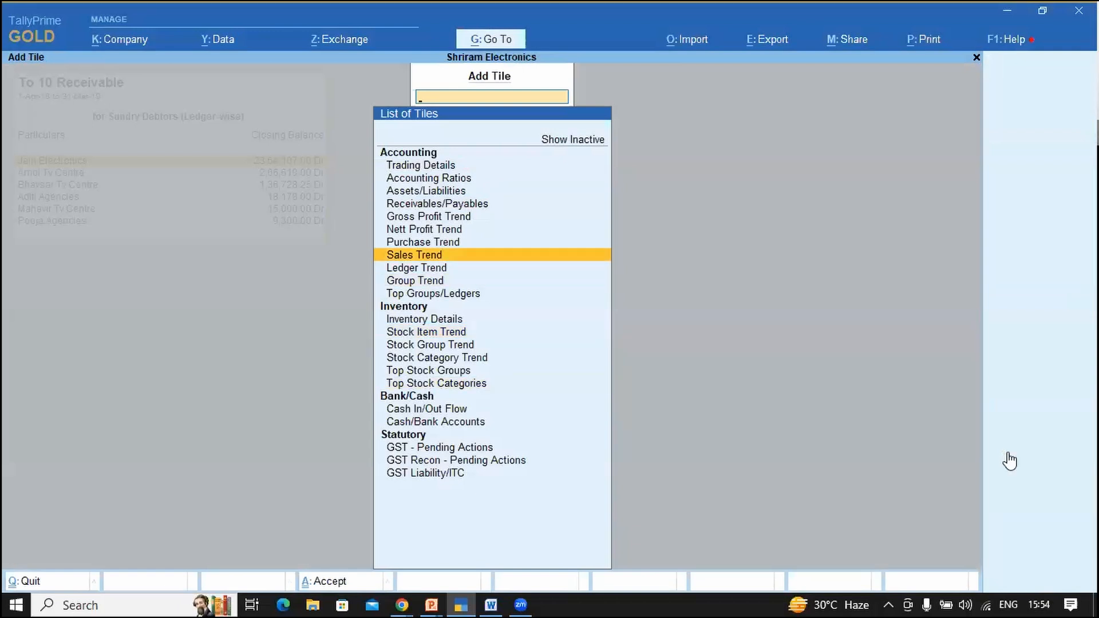
{"action": "key", "text": "Return"}
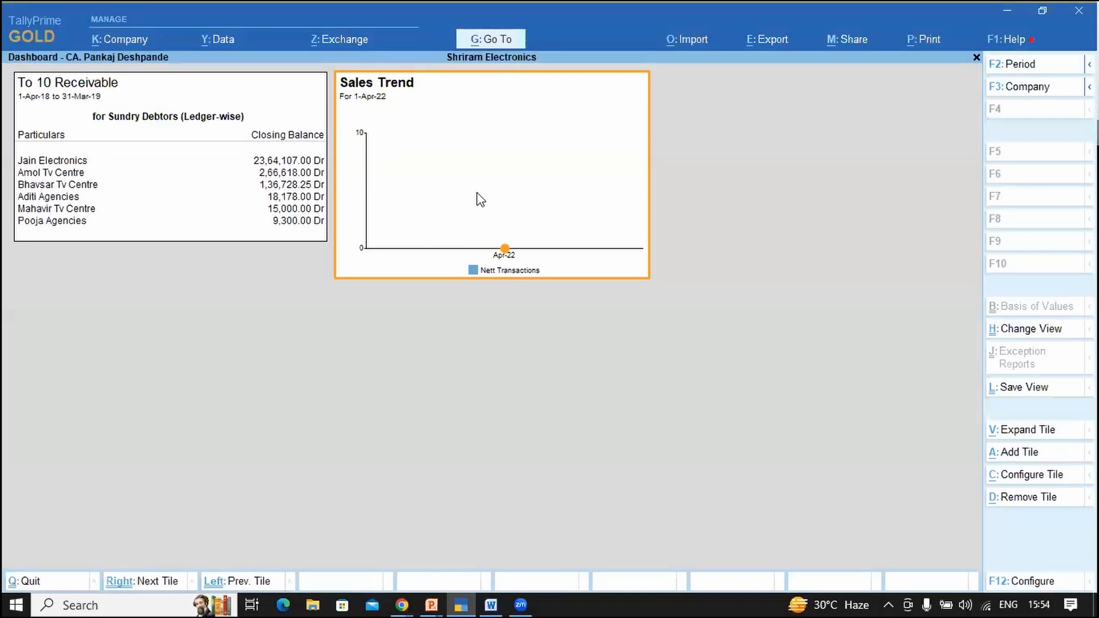
Step: Set the dashboard period from 1-Apr-18 to 31-Mar-19 using m1
{"action": "key", "text": "F2"}
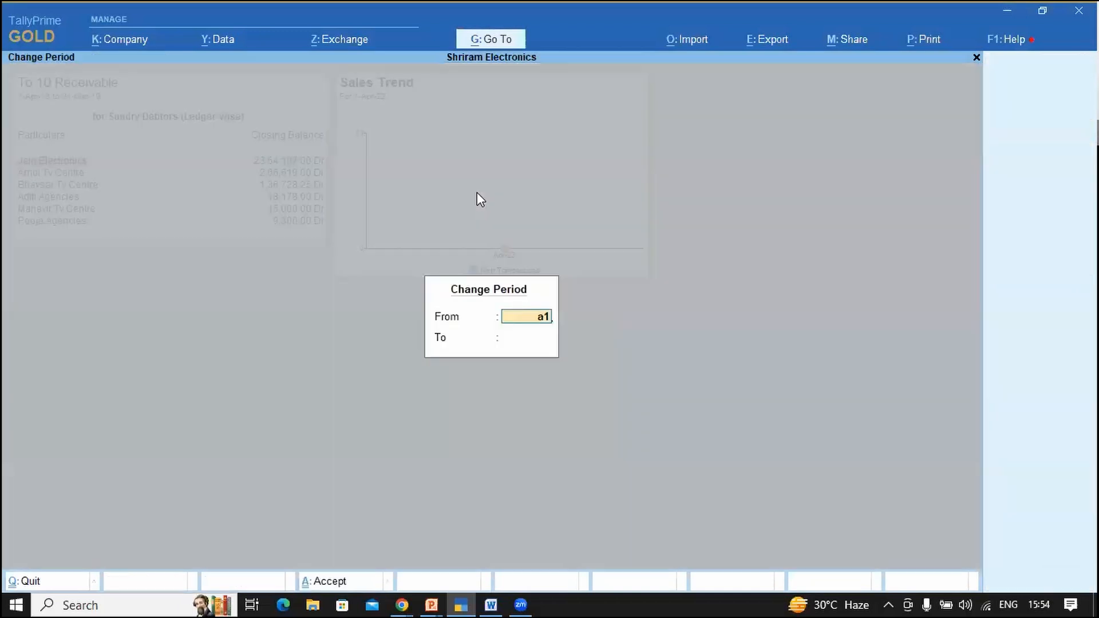
{"action": "key", "text": "Return"}
{"action": "type", "text": "m1"}
{"action": "key", "text": "Return"}
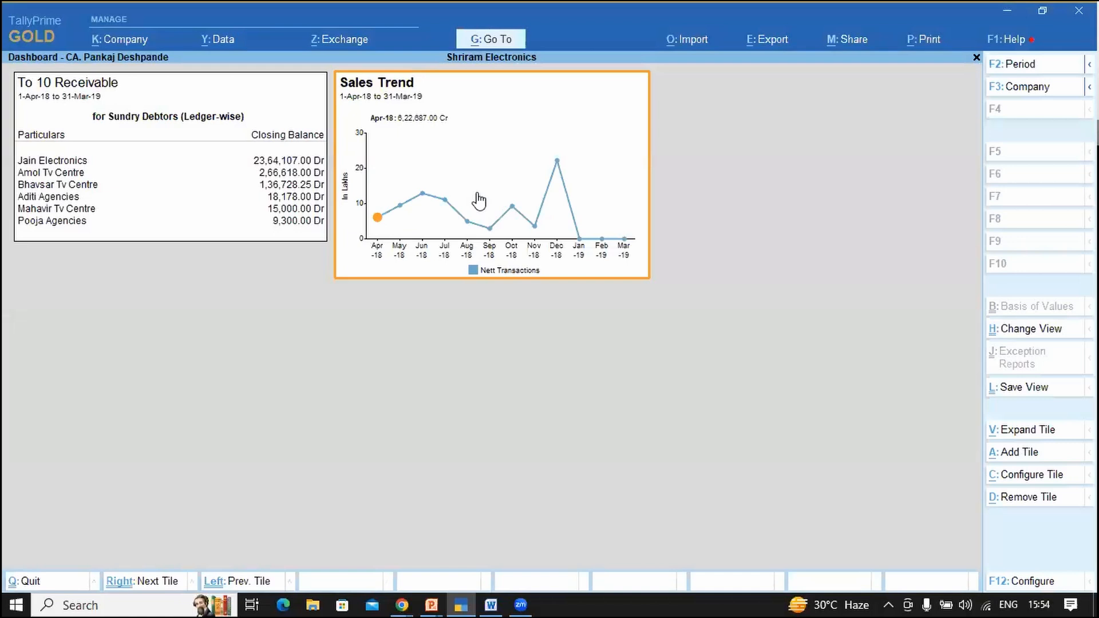
Step: Save the view for All Companies and go back to Gateway of Tally
{"action": "left_click", "coordinate": [1011, 392]}
{"action": "key", "text": "Return"}
{"action": "key", "text": "Return"}
{"action": "key", "text": "Return"}
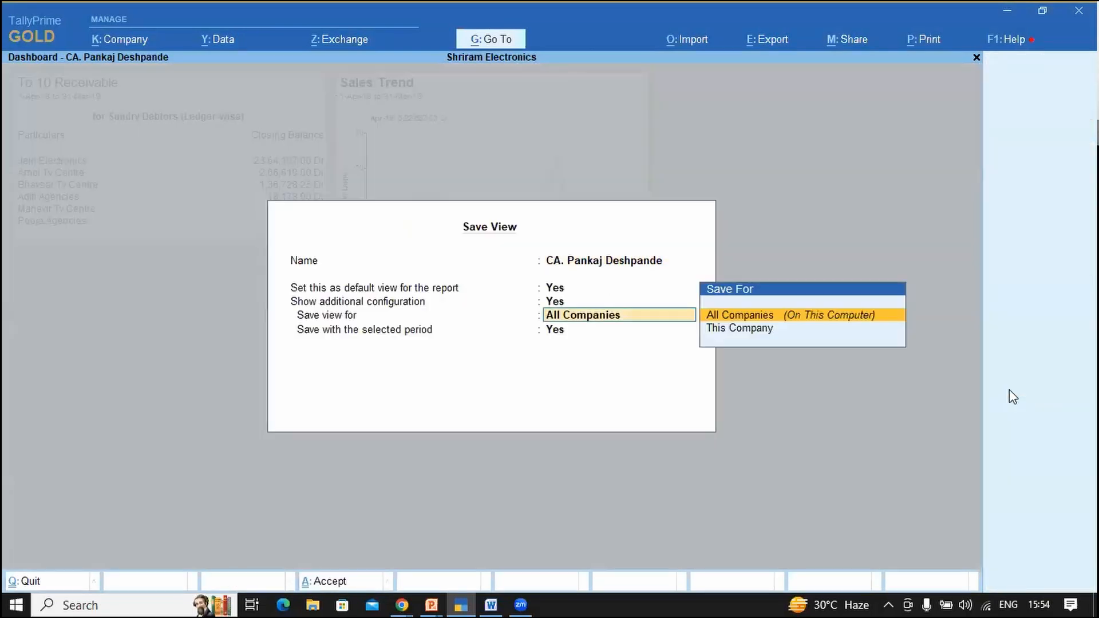
{"action": "key", "text": "Return"}
{"action": "key", "text": "Return"}
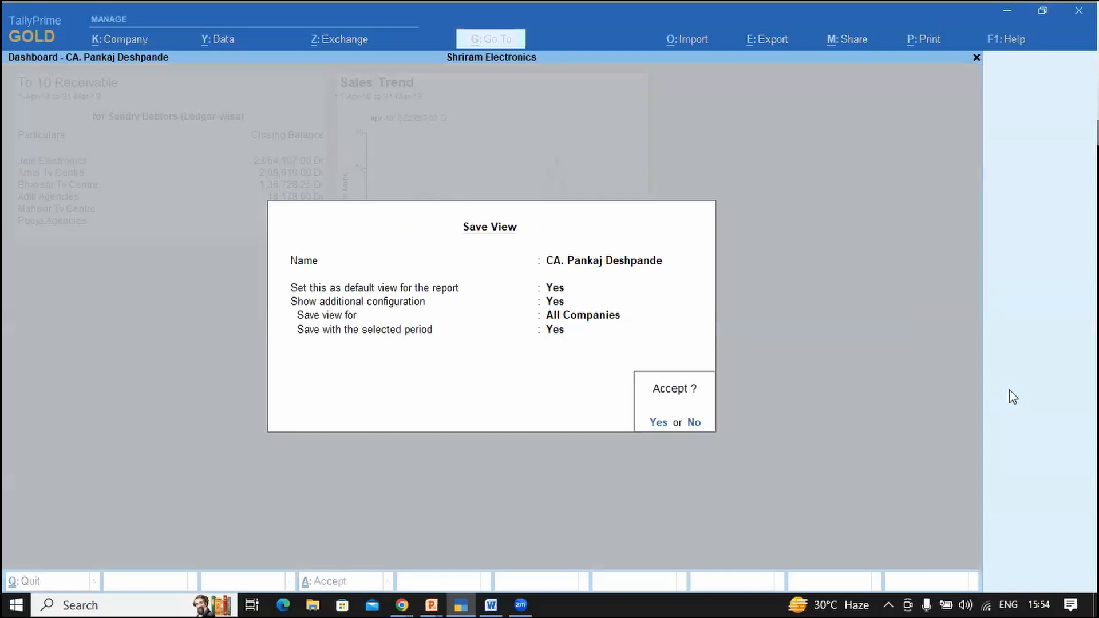
{"action": "key", "text": "Return"}
{"action": "key", "text": "Return"}
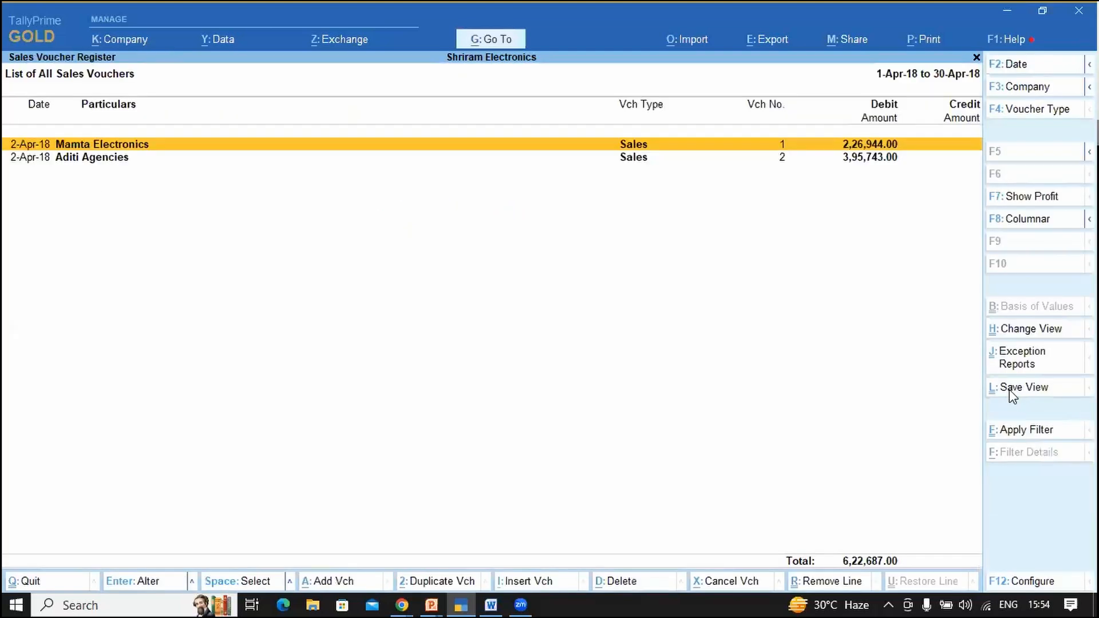
{"action": "key", "text": "Escape"}
{"action": "key", "text": "Escape"}
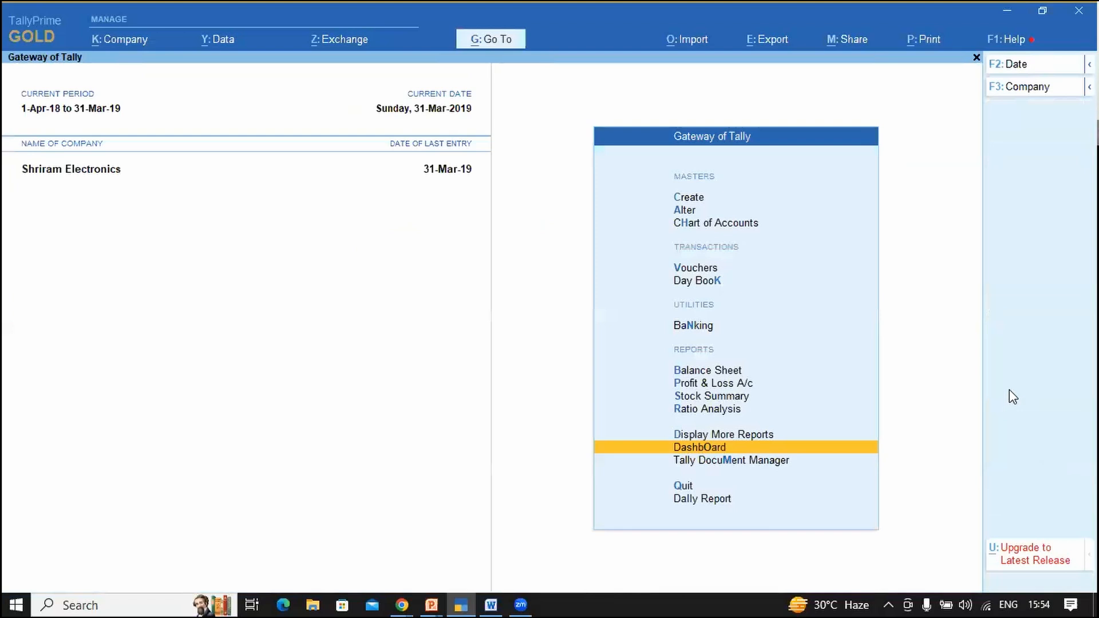
Step: Reopen the saved dashboard and bring up its list of saved views
{"action": "key", "text": "Return"}
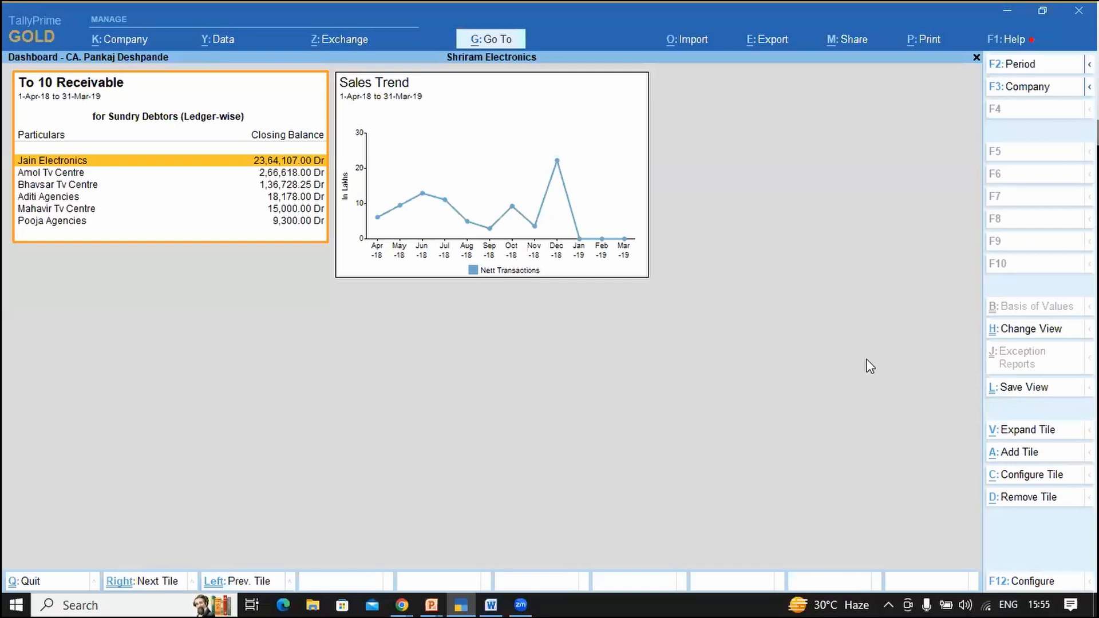
{"action": "left_click", "coordinate": [1016, 331]}
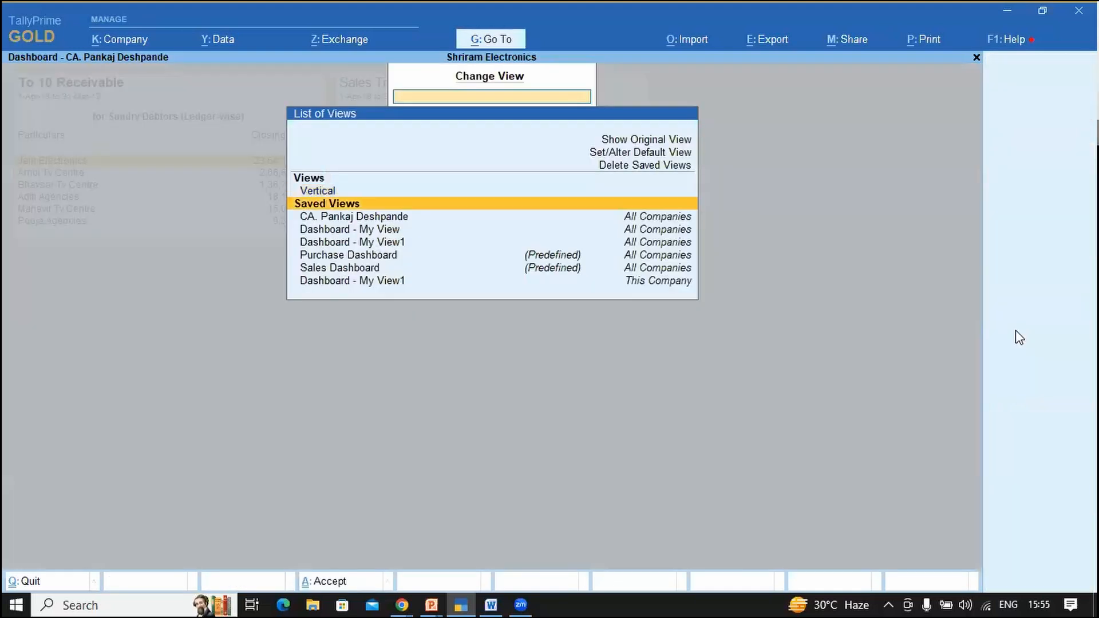
Step: Pick Dashboard - My View1 from the list of saved views and load it
{"action": "key", "text": "Down"}
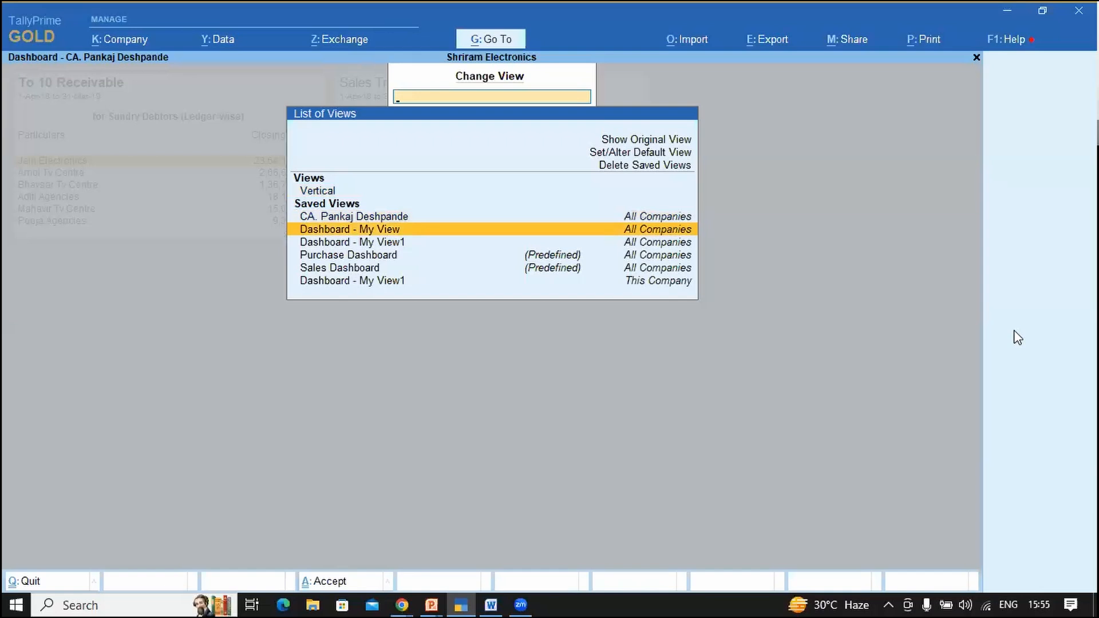
{"action": "key", "text": "Down"}
{"action": "key", "text": "Down"}
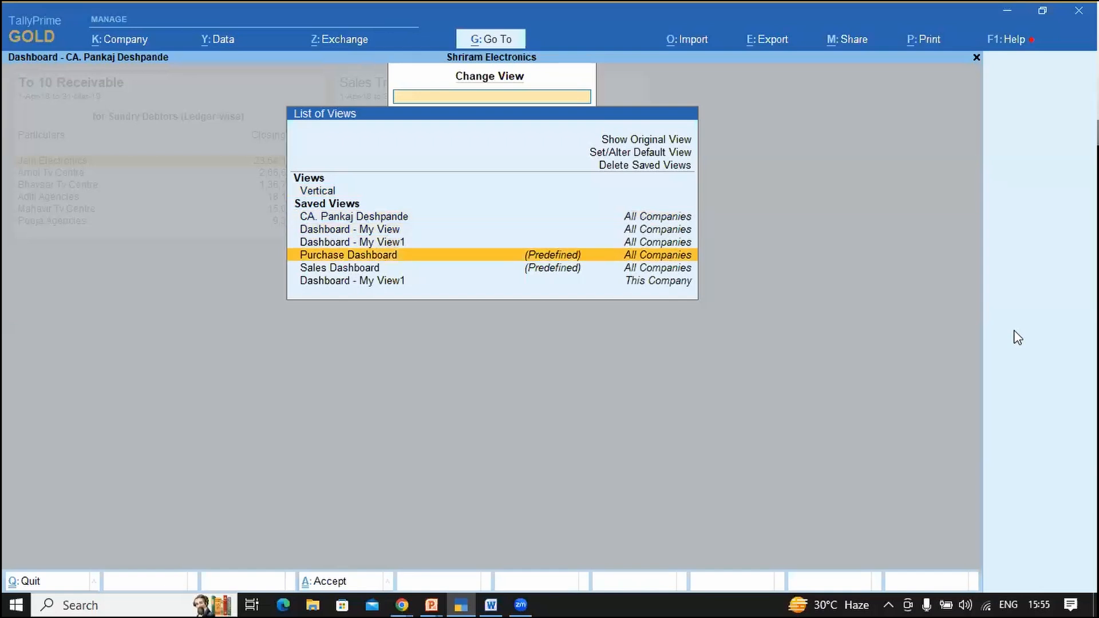
{"action": "key", "text": "Down"}
{"action": "key", "text": "Down"}
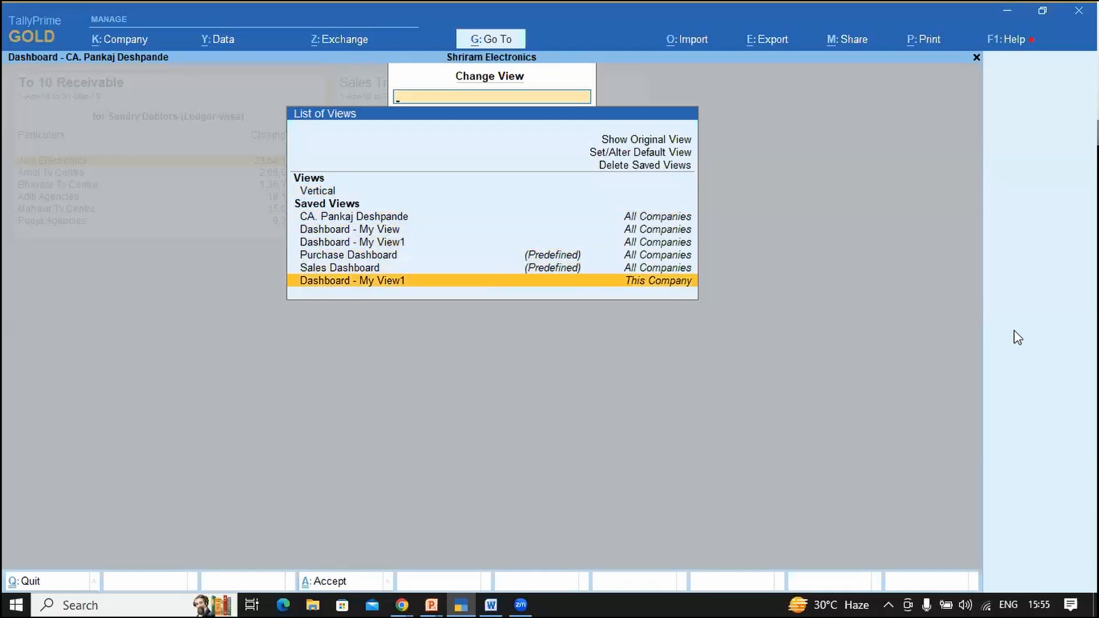
{"action": "key", "text": "Up"}
{"action": "key", "text": "Up"}
{"action": "key", "text": "Up"}
{"action": "key", "text": "Up"}
{"action": "key", "text": "Up"}
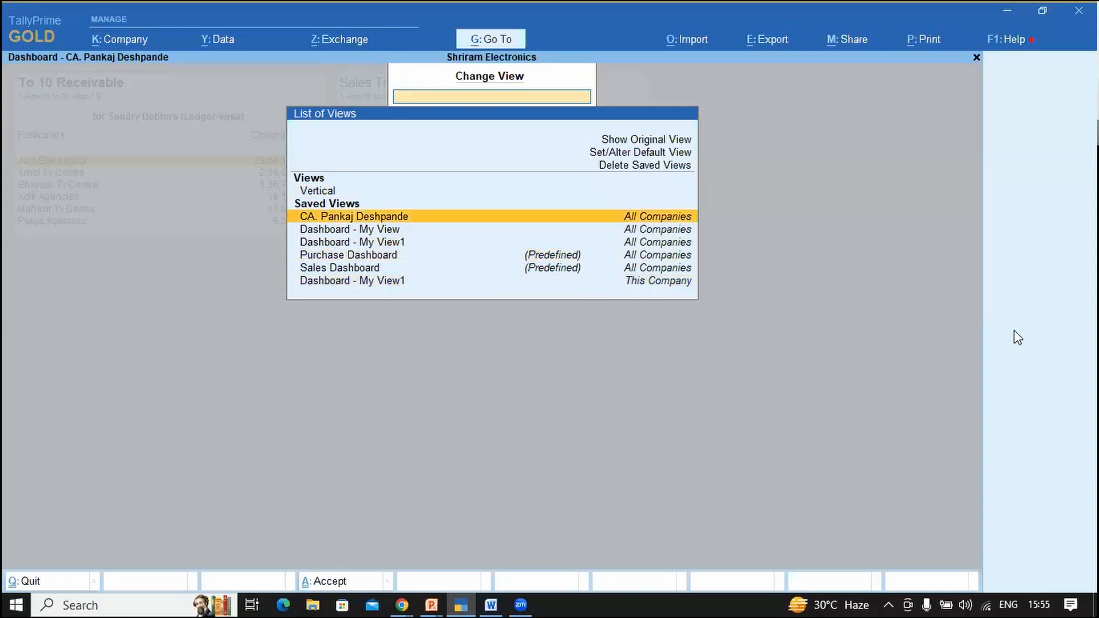
{"action": "key", "text": "Down"}
{"action": "key", "text": "Down"}
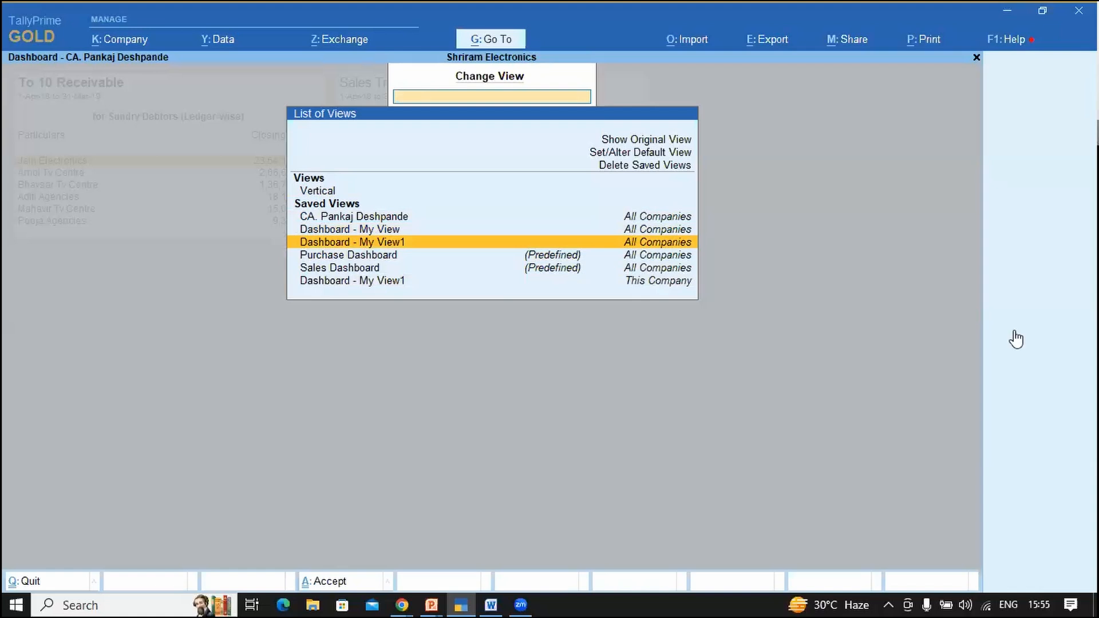
{"action": "key", "text": "Return"}
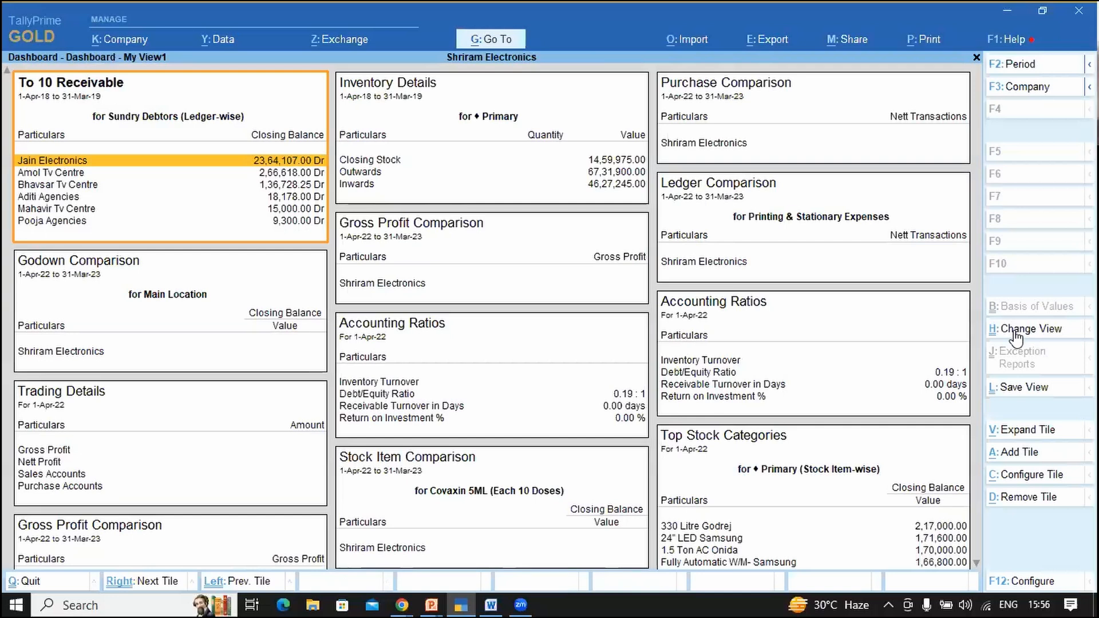
Step: Load the predefined Sales Dashboard, then step back through Dashboard - My View1 to Gateway
{"action": "left_click", "coordinate": [1065, 332]}
{"action": "key", "text": "Down"}
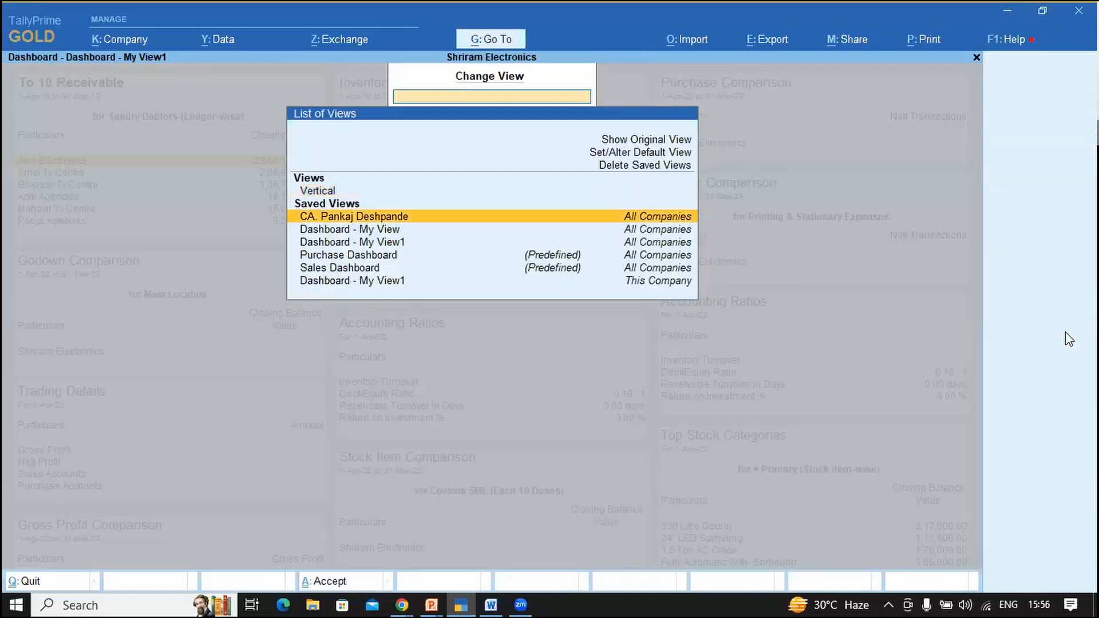
{"action": "key", "text": "Down"}
{"action": "key", "text": "Down"}
{"action": "key", "text": "Down"}
{"action": "key", "text": "Down"}
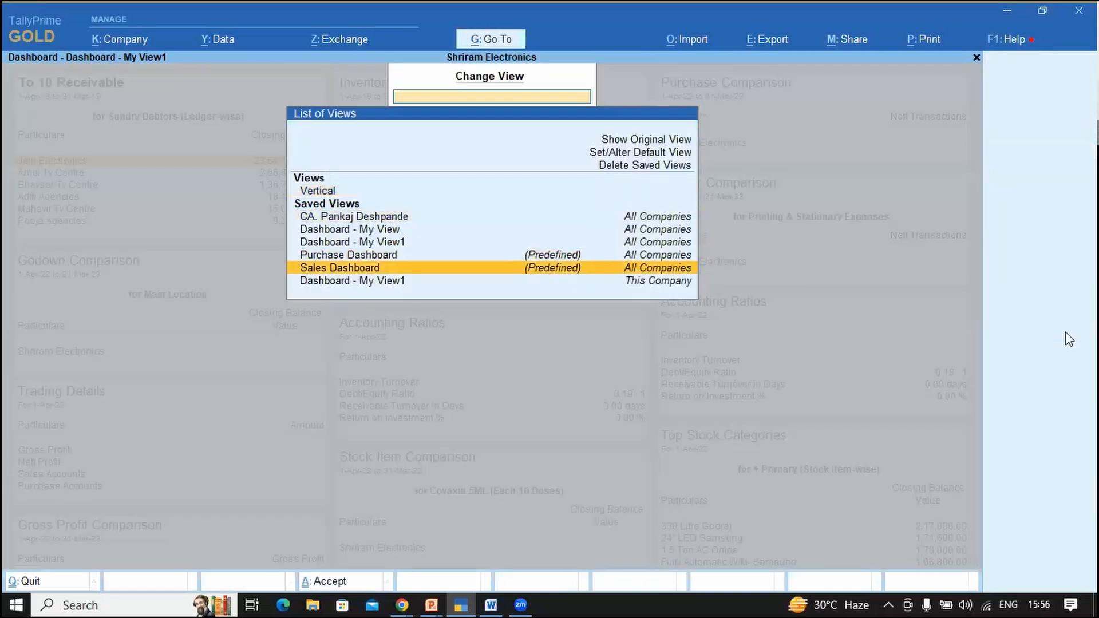
{"action": "key", "text": "Return"}
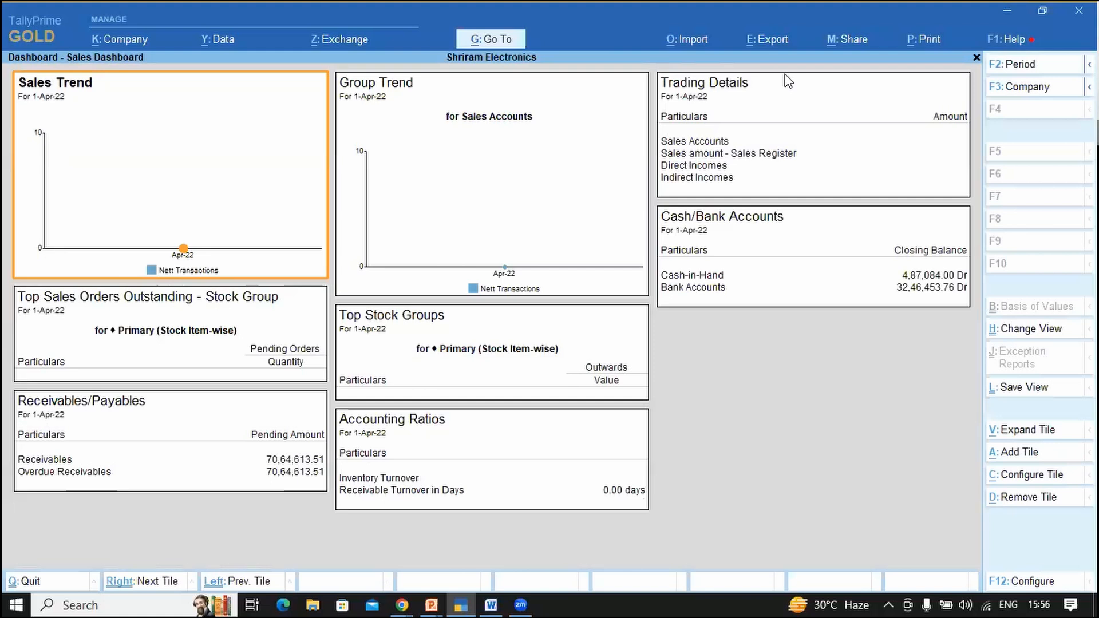
{"action": "key", "text": "Escape"}
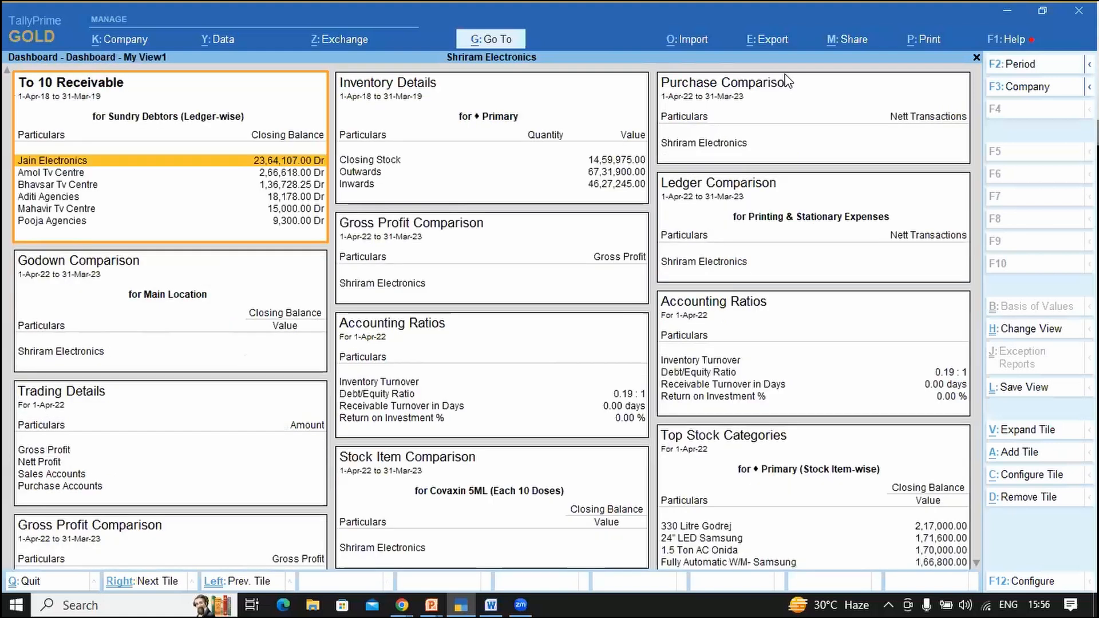
{"action": "key", "text": "Escape"}
{"action": "key", "text": "Escape"}
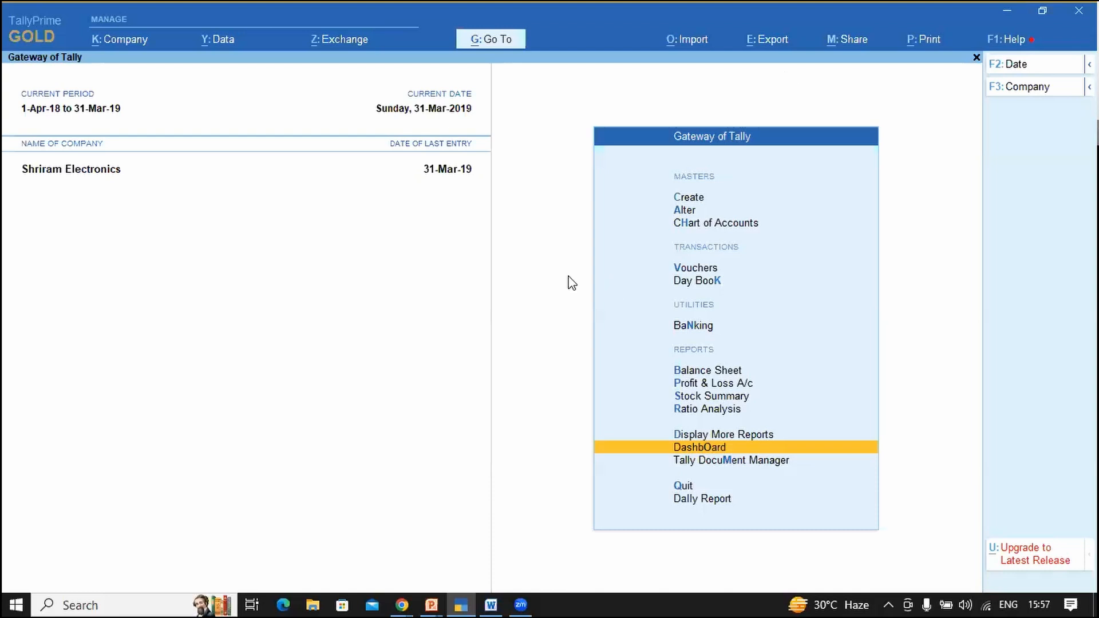
Step: Load Shrikrishna Electronics alongside Shriram Electronics, log in, and reach its dashboard
{"action": "key", "text": "alt+k"}
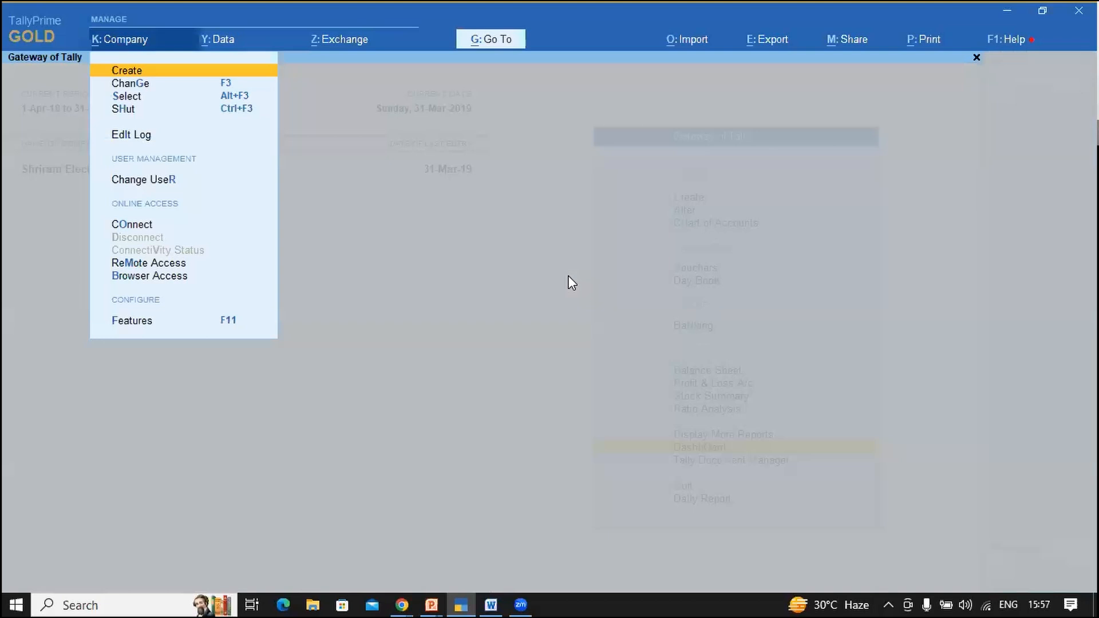
{"action": "key", "text": "Down"}
{"action": "key", "text": "Down"}
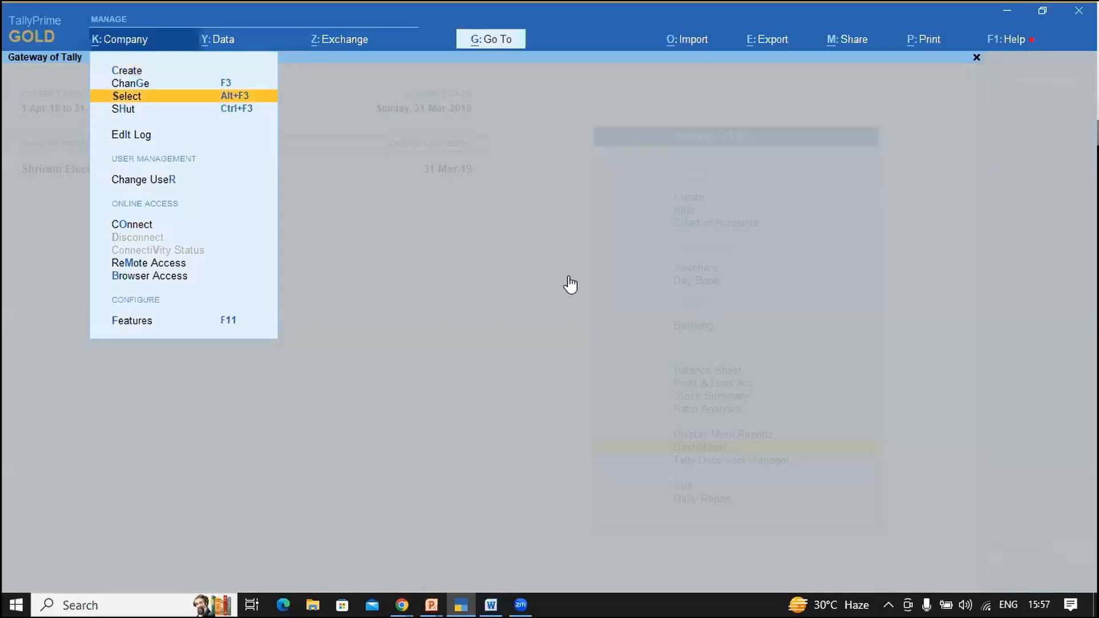
{"action": "key", "text": "Return"}
{"action": "key", "text": "Return"}
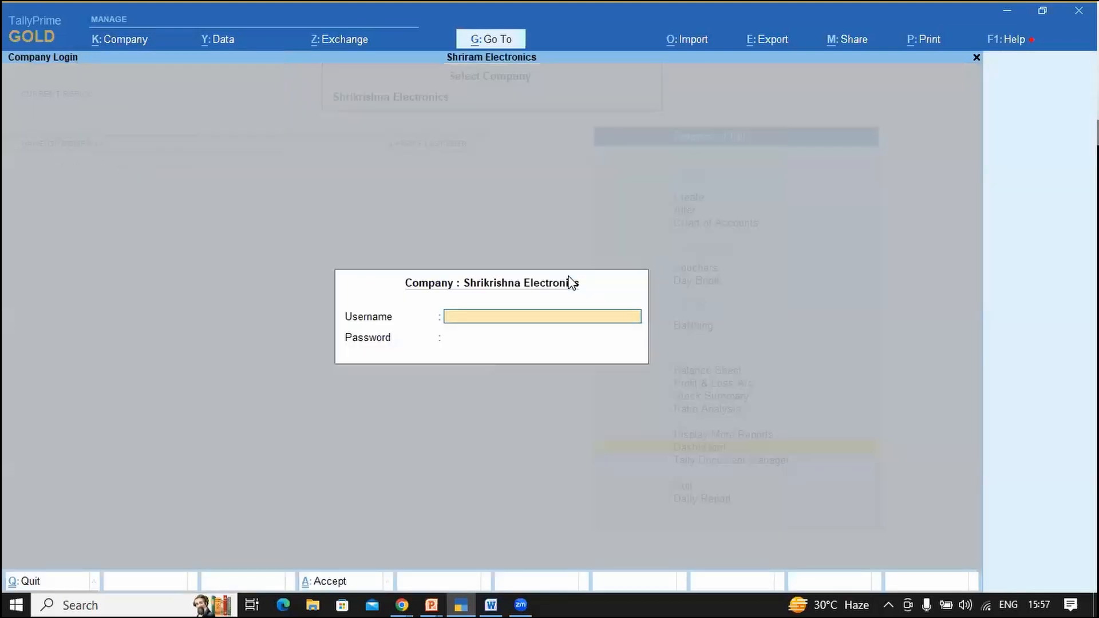
{"action": "type", "text": "a"}
{"action": "key", "text": "Return"}
{"action": "key", "text": "Return"}
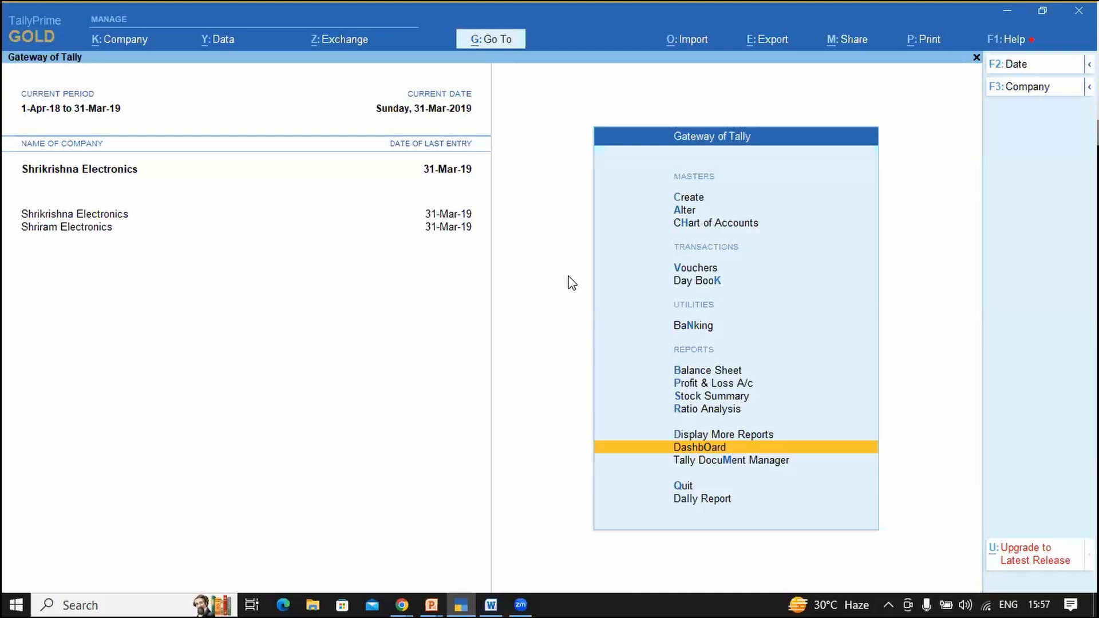
{"action": "key", "text": "Return"}
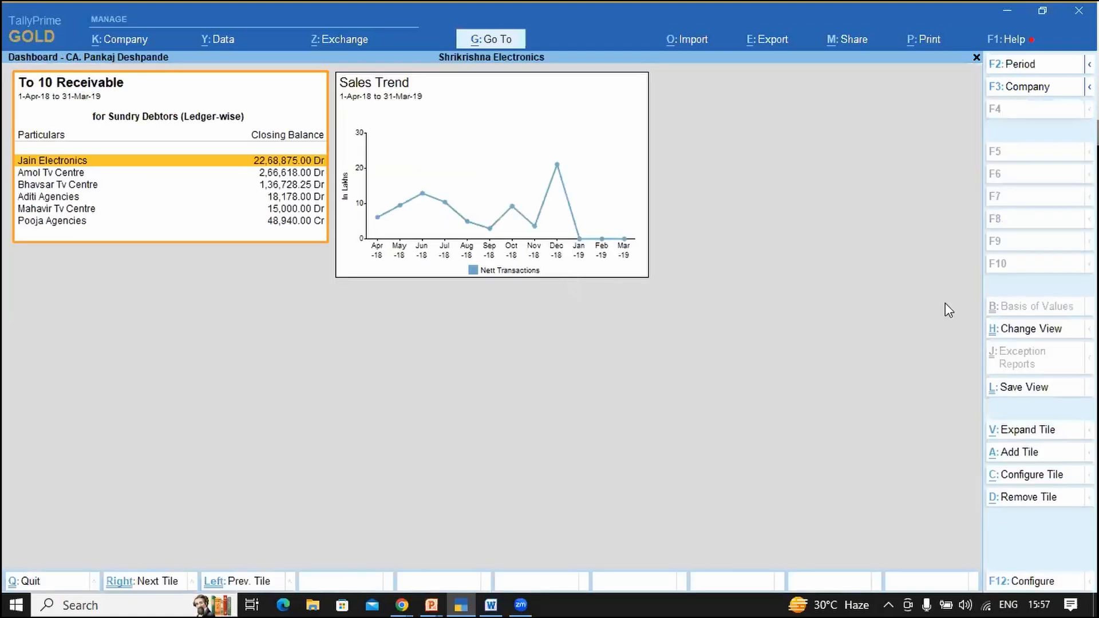
Step: Add the Company-wise Comparison - Gross Profit tile, listing inactive tiles to find it
{"action": "left_click", "coordinate": [1023, 455]}
{"action": "key", "text": "Up"}
{"action": "key", "text": "Return"}
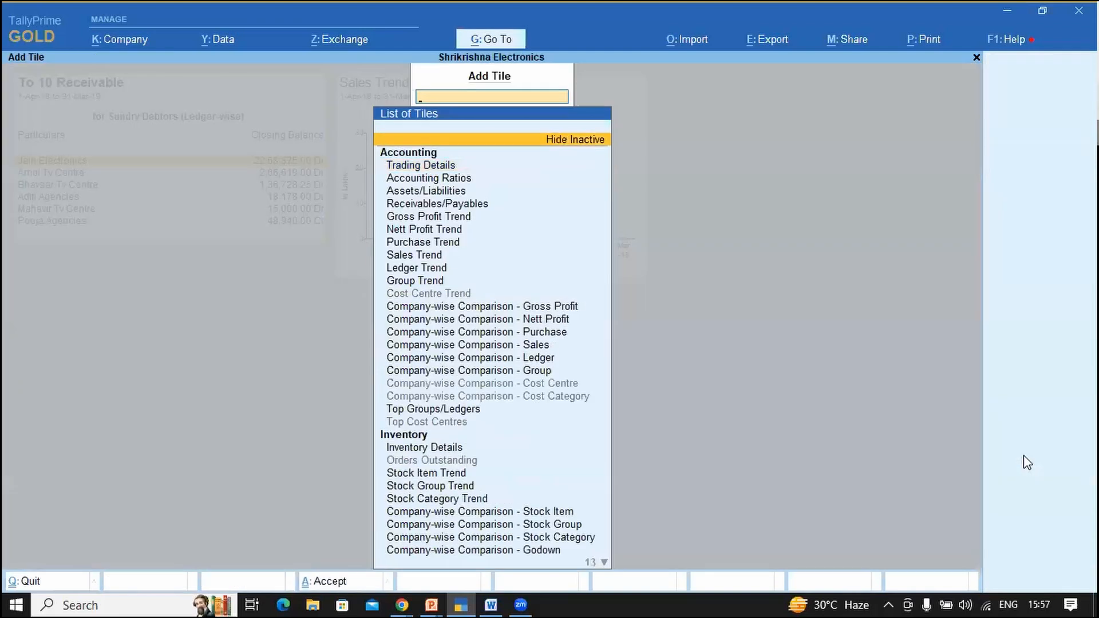
{"action": "key", "text": "Down"}
{"action": "key", "text": "Down"}
{"action": "key", "text": "Down"}
{"action": "key", "text": "Down"}
{"action": "key", "text": "Down"}
{"action": "key", "text": "Down"}
{"action": "key", "text": "Down"}
{"action": "key", "text": "Down"}
{"action": "key", "text": "Down"}
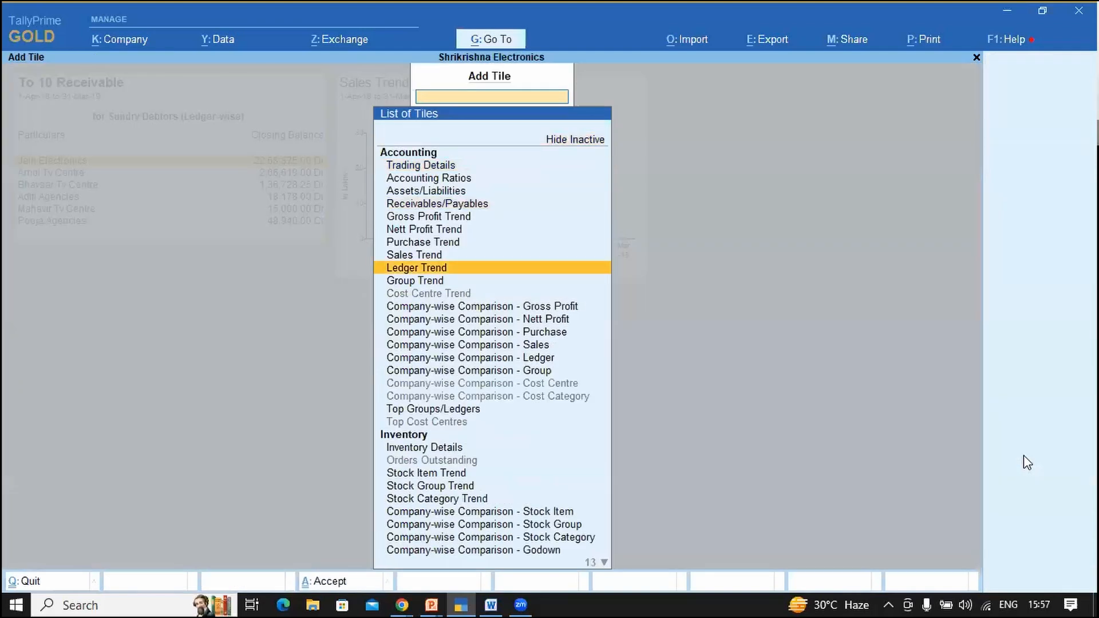
{"action": "key", "text": "Down"}
{"action": "key", "text": "Down"}
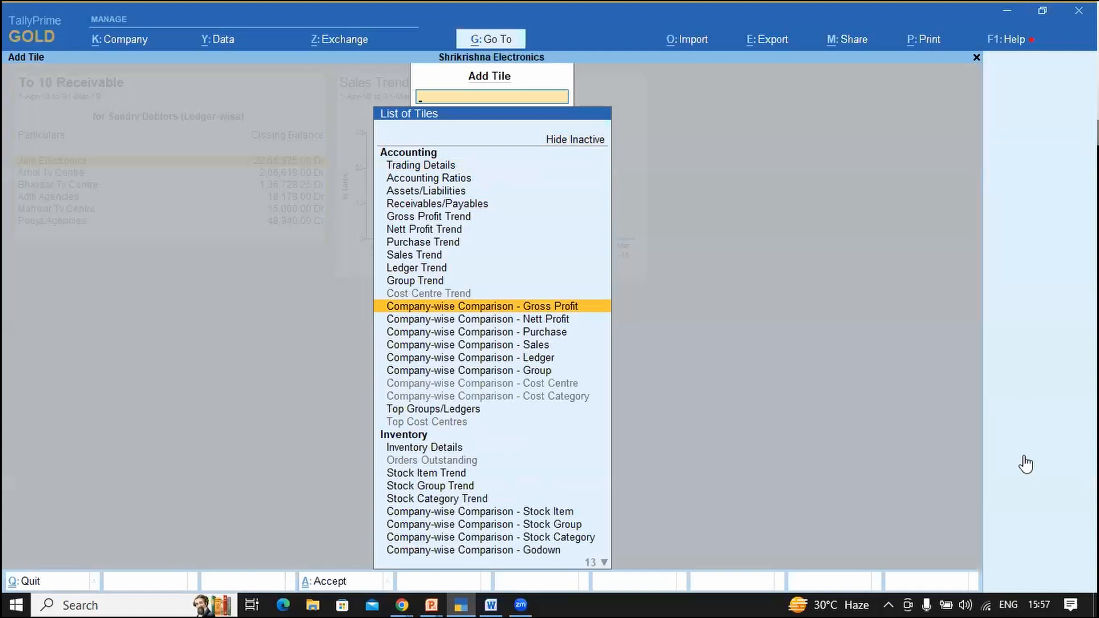
{"action": "key", "text": "Return"}
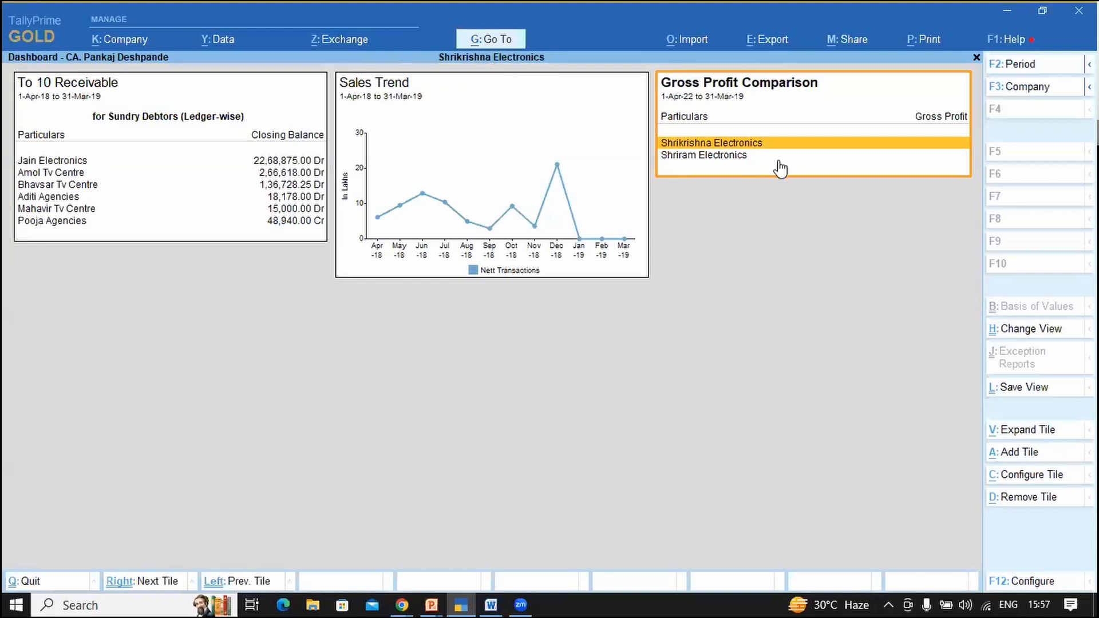
{"action": "key", "text": "Down"}
{"action": "key", "text": "Up"}
Step: Set the dashboard period to 1-4-2018 through 31-3-2019
{"action": "key", "text": "F2"}
{"action": "type", "text": "a"}
{"action": "key", "text": "Return"}
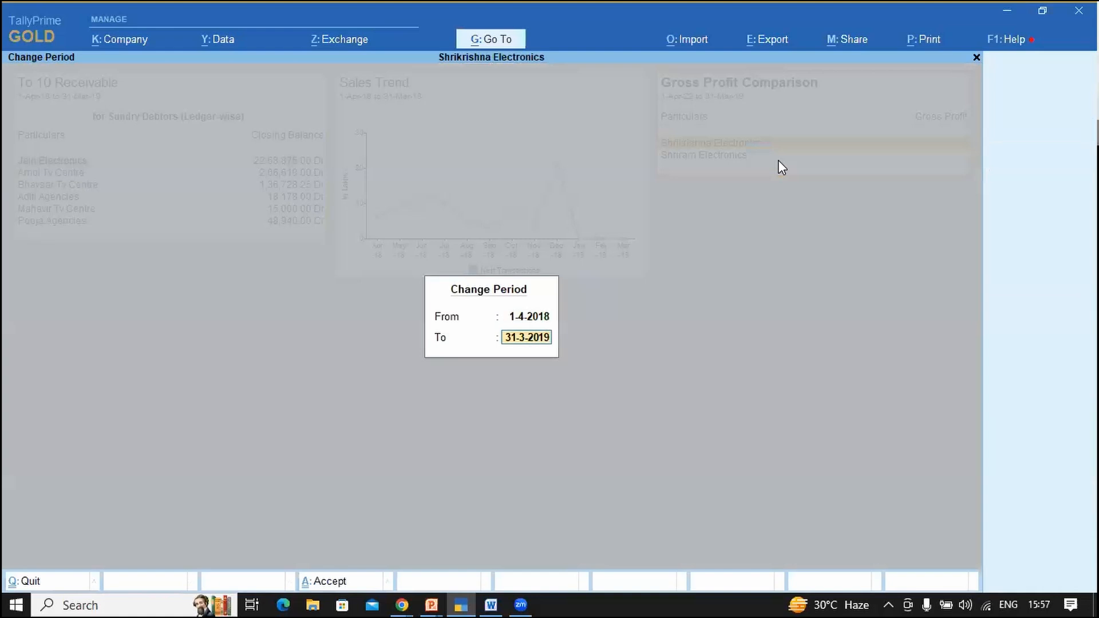
{"action": "type", "text": "m19"}
{"action": "key", "text": "Return"}
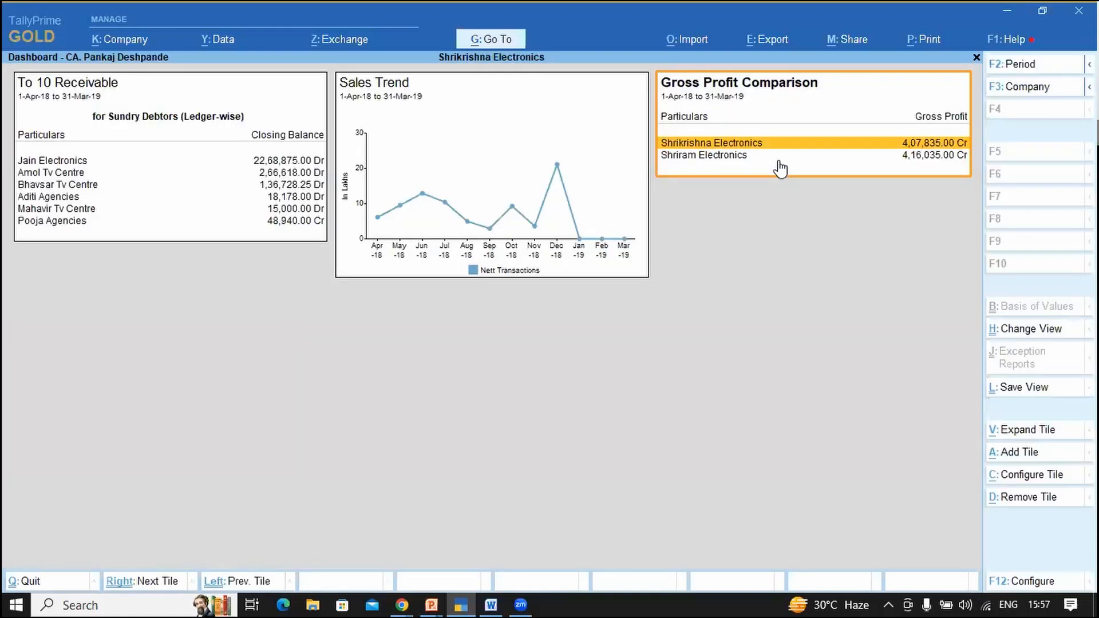
Step: Configure the Gross Profit Comparison tile to display Data & Graph with a Line graph
{"action": "left_click", "coordinate": [1027, 482]}
{"action": "key", "text": "Return"}
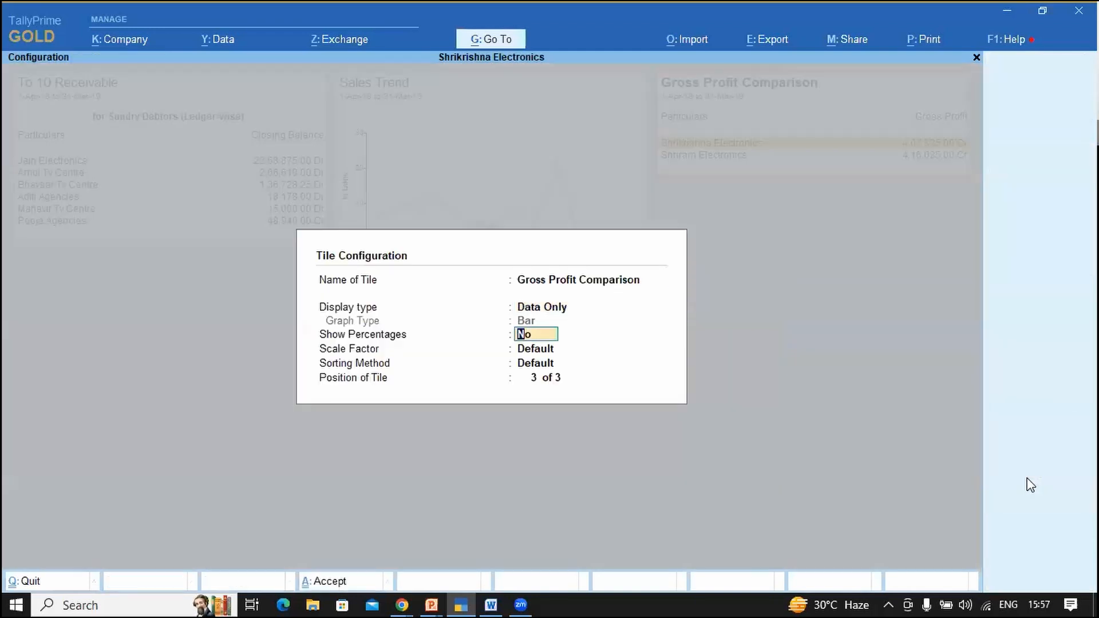
{"action": "key", "text": "Up"}
{"action": "key", "text": "Down"}
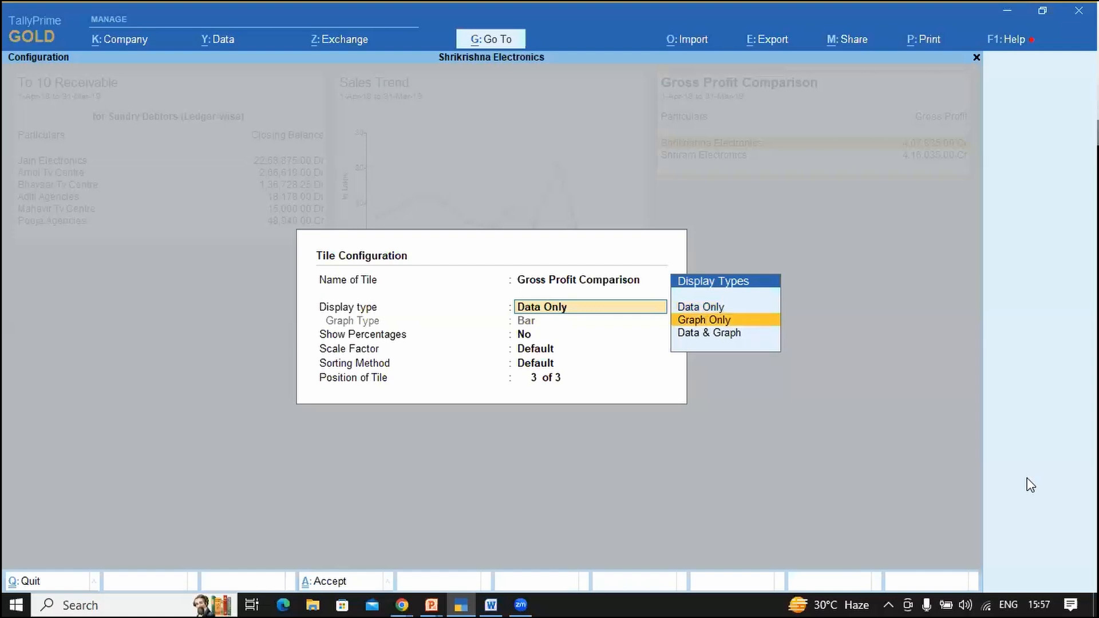
{"action": "key", "text": "Down"}
{"action": "key", "text": "Return"}
{"action": "key", "text": "Down"}
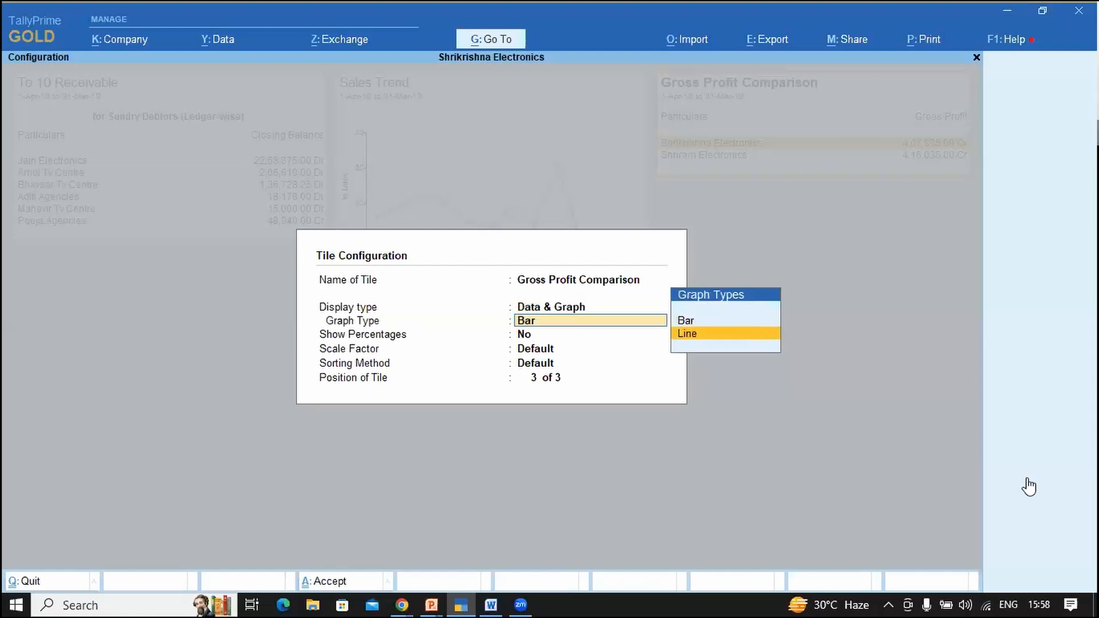
{"action": "key", "text": "Return"}
{"action": "key", "text": "ctrl+a"}
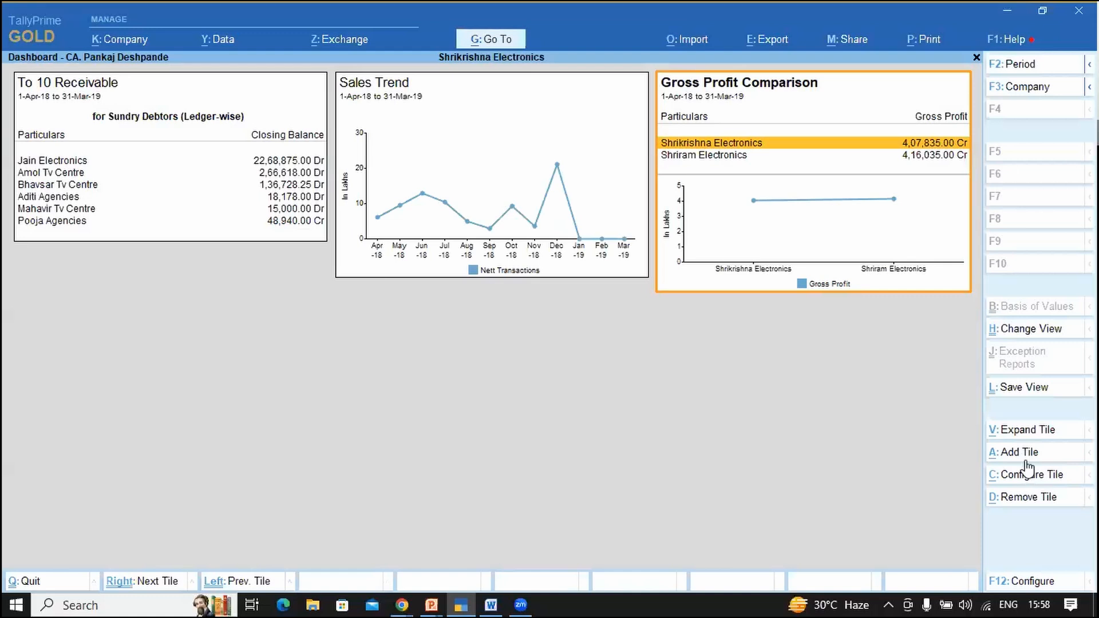
Step: Save the dashboard view under its existing name as the default for All Companies
{"action": "left_click", "coordinate": [1016, 337]}
{"action": "key", "text": "Escape"}
{"action": "left_click", "coordinate": [1024, 393]}
{"action": "key", "text": "Return"}
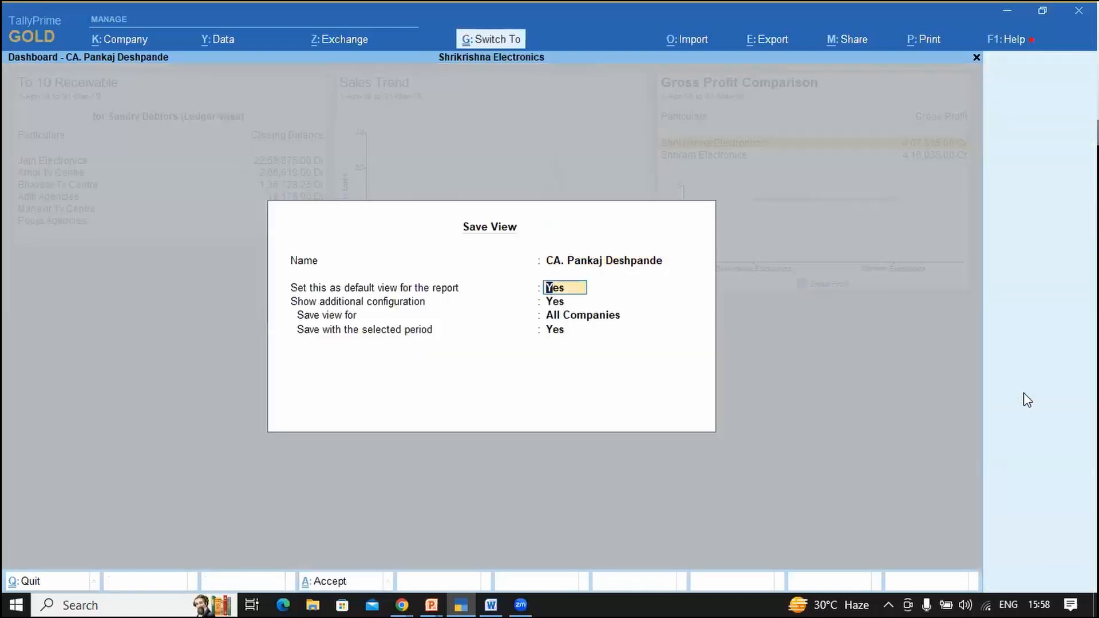
{"action": "key", "text": "ctrl+a"}
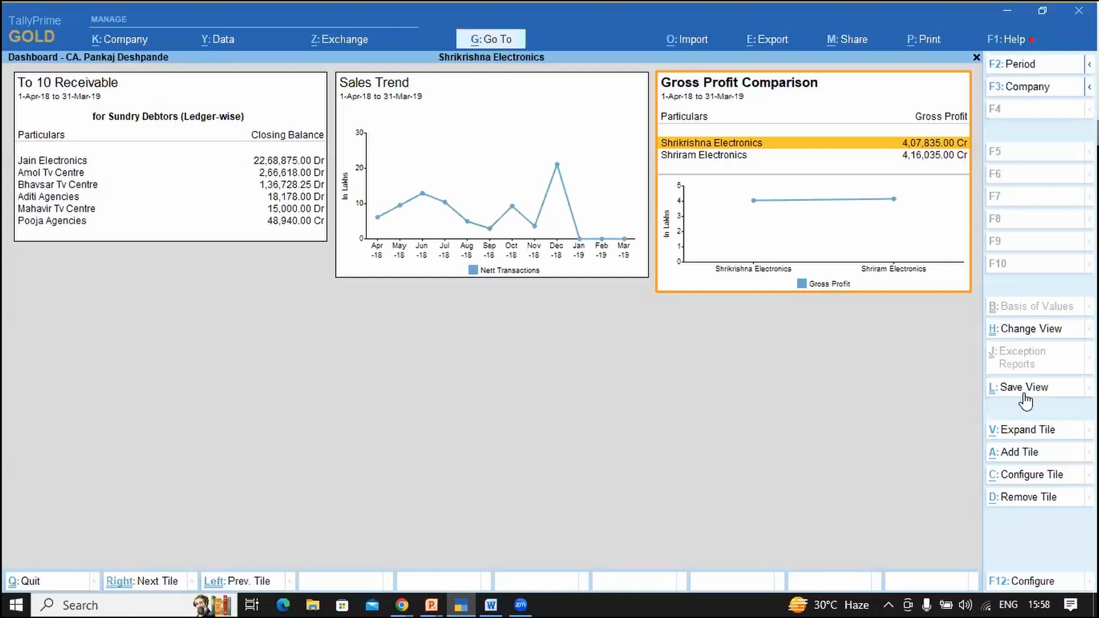
Step: Add the Company-wise Comparison - Sales tile to the dashboard
{"action": "left_click", "coordinate": [1020, 458]}
{"action": "key", "text": "Down"}
{"action": "key", "text": "Down"}
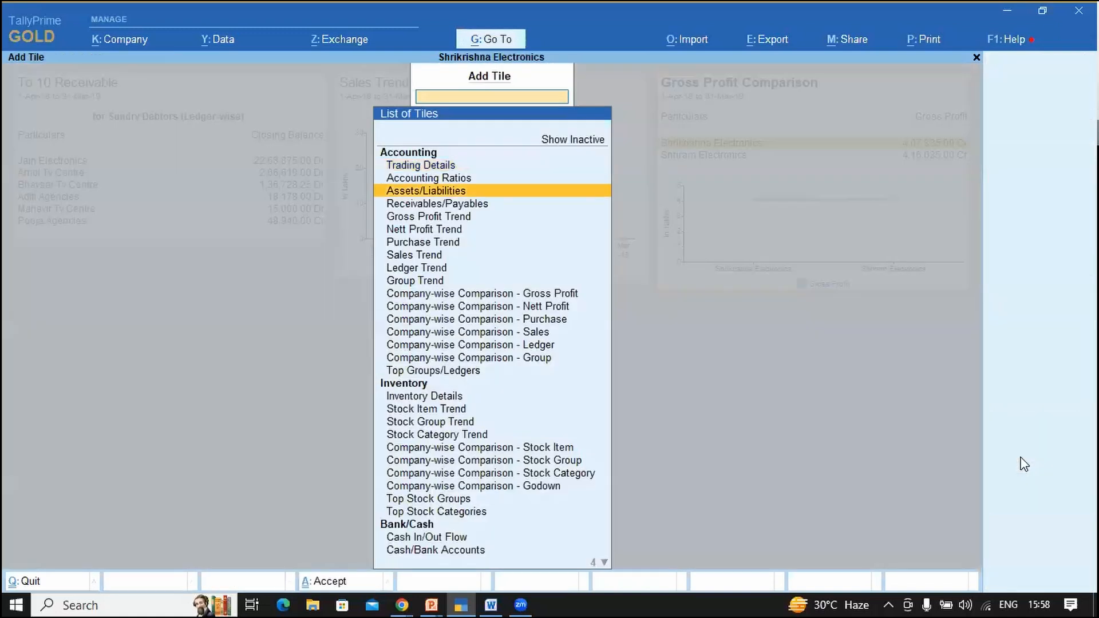
{"action": "key", "text": "Down"}
{"action": "key", "text": "Down"}
{"action": "key", "text": "Down"}
{"action": "key", "text": "Down"}
{"action": "key", "text": "Down"}
{"action": "key", "text": "Down"}
{"action": "key", "text": "Down"}
{"action": "key", "text": "Down"}
{"action": "key", "text": "Down"}
{"action": "key", "text": "Down"}
{"action": "key", "text": "Down"}
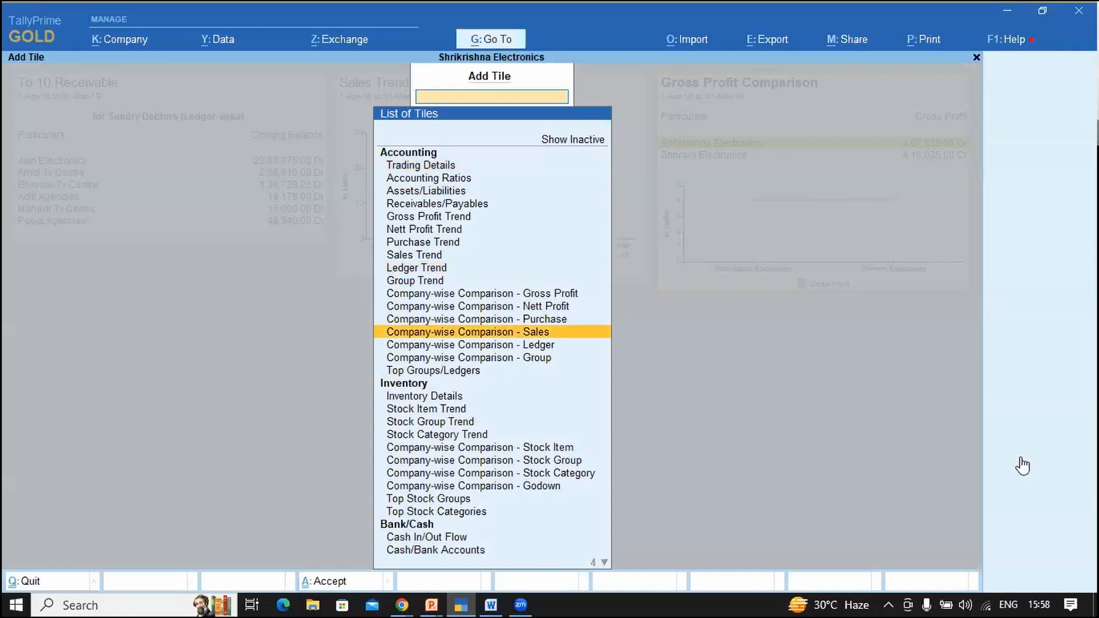
{"action": "key", "text": "Return"}
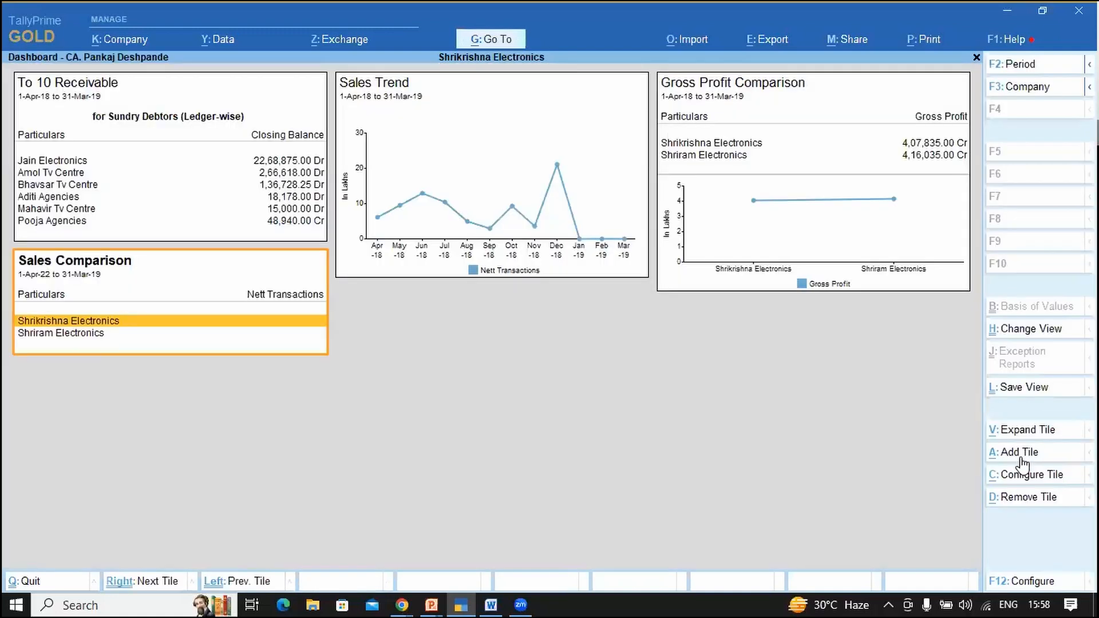
Step: Set the reporting period to 1-4-2018 through 31-3-2019
{"action": "key", "text": "F2"}
{"action": "key", "text": "Return"}
{"action": "type", "text": "m"}
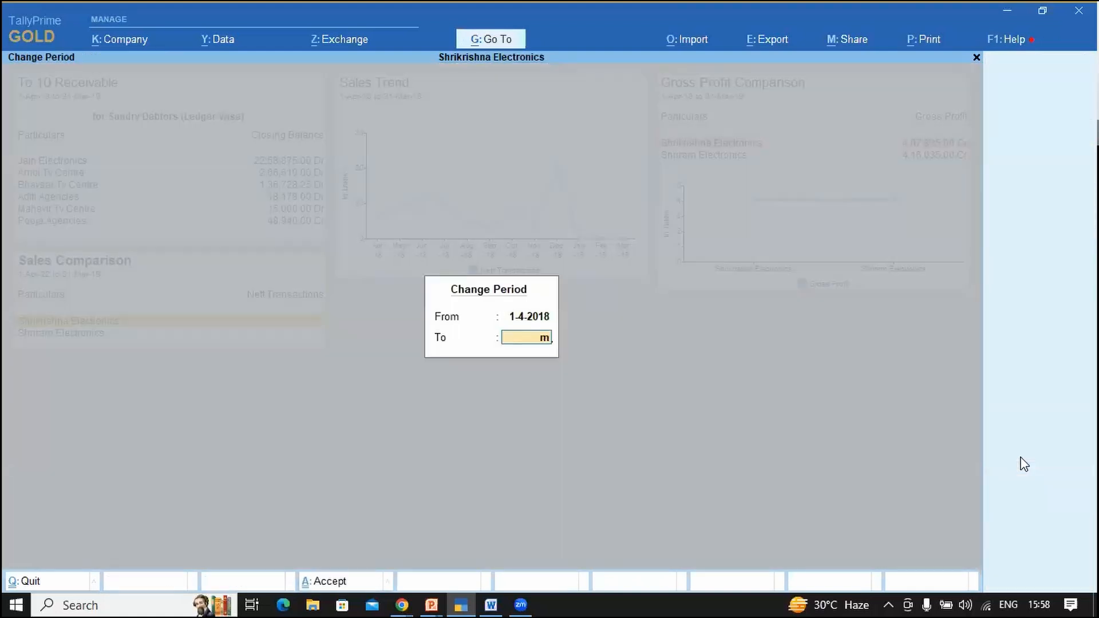
{"action": "key", "text": "Return"}
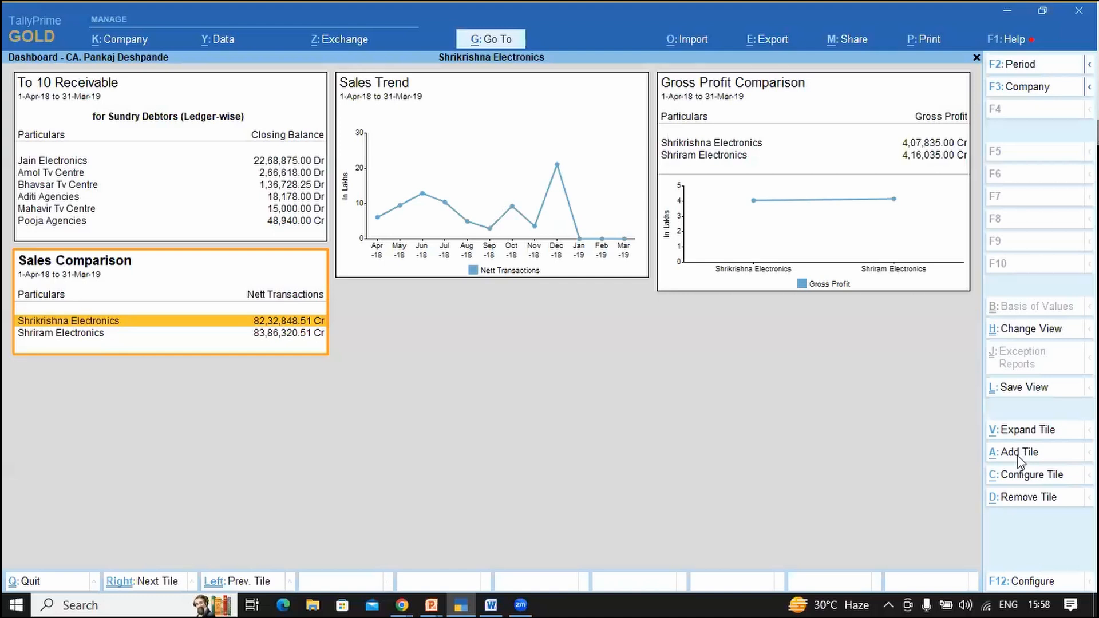
Step: Find and choose the Company-wise Comparison - Godown tile in the tile list
{"action": "left_click", "coordinate": [1018, 455]}
{"action": "key", "text": "Down"}
{"action": "key", "text": "Down"}
{"action": "key", "text": "Down"}
{"action": "key", "text": "Down"}
{"action": "key", "text": "Down"}
{"action": "key", "text": "Down"}
{"action": "key", "text": "Down"}
{"action": "key", "text": "Down"}
{"action": "key", "text": "Down"}
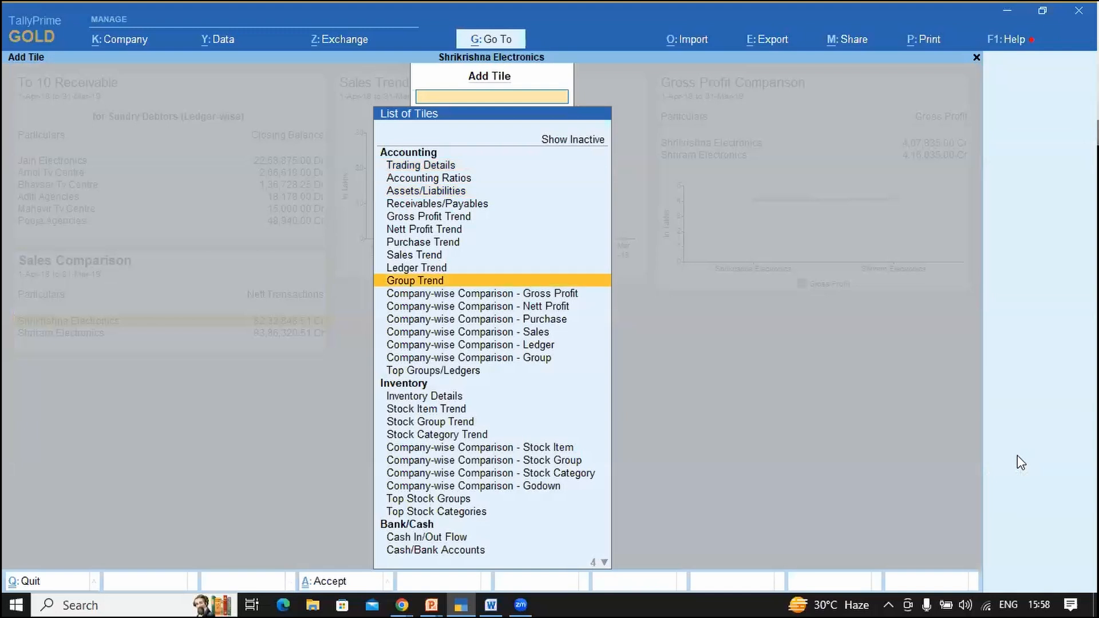
{"action": "key", "text": "Down"}
{"action": "key", "text": "Down"}
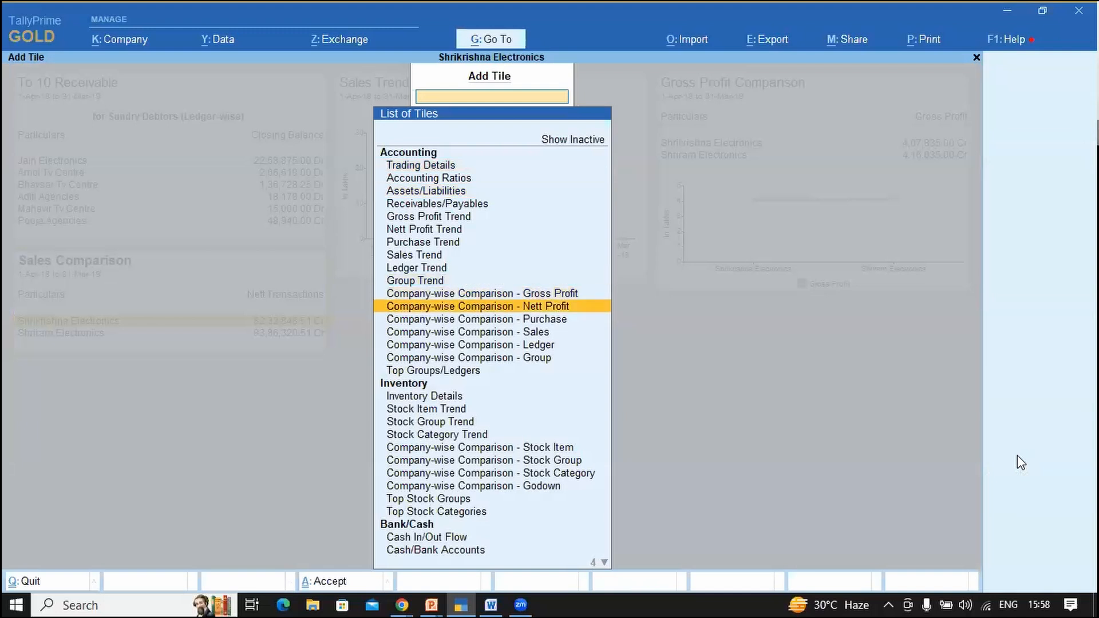
{"action": "key", "text": "Down"}
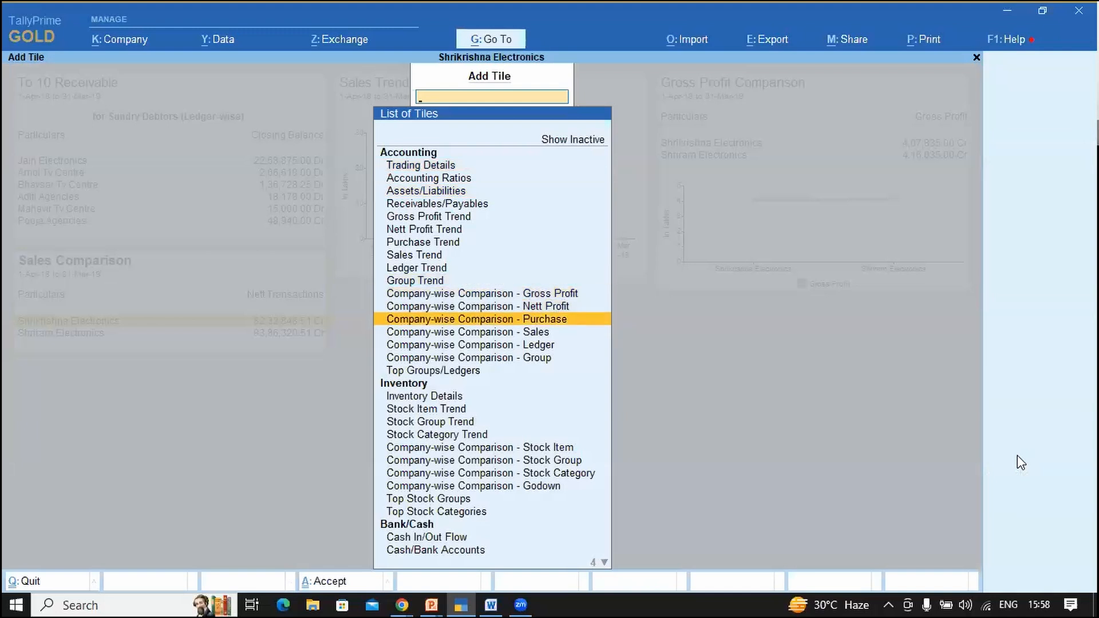
{"action": "key", "text": "Down"}
{"action": "key", "text": "Down"}
{"action": "key", "text": "Down"}
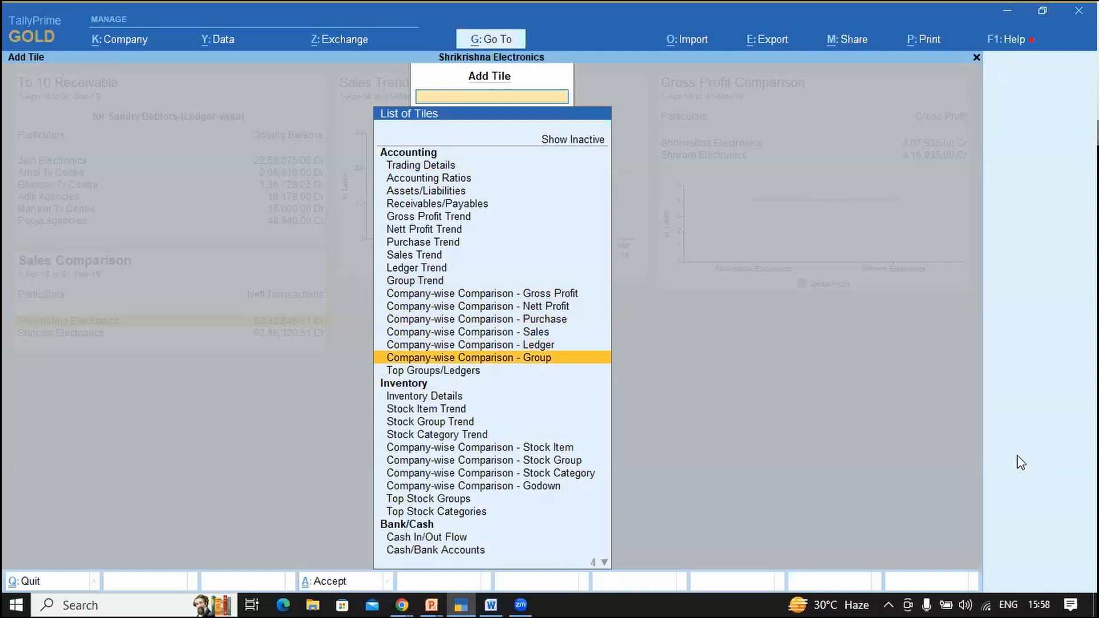
{"action": "key", "text": "Down"}
{"action": "key", "text": "Down"}
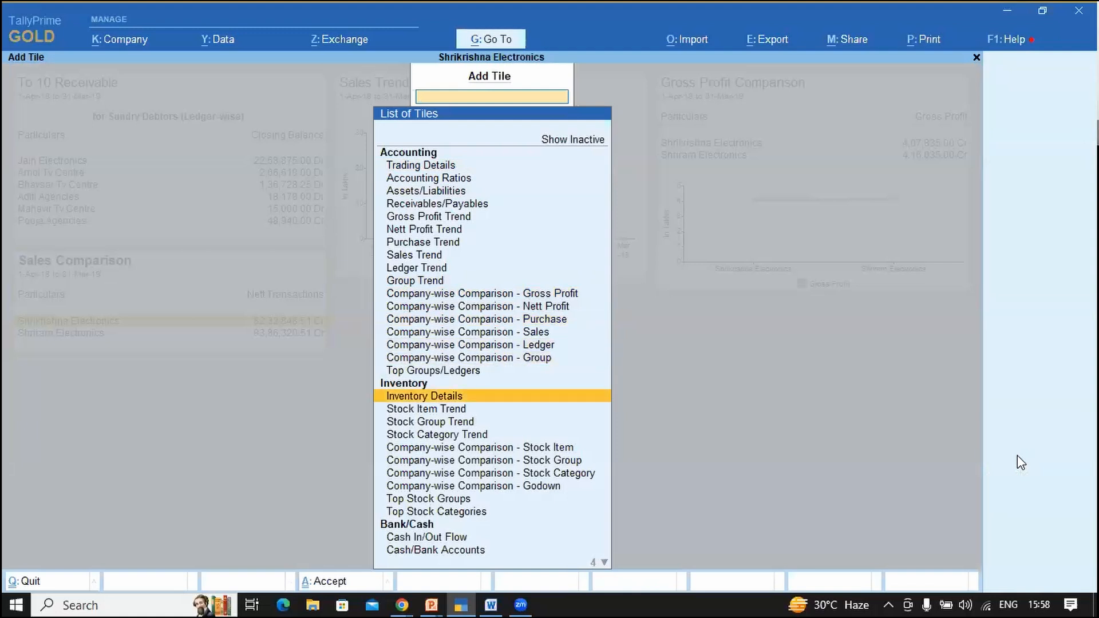
{"action": "key", "text": "Down"}
{"action": "key", "text": "Down"}
{"action": "key", "text": "Down"}
{"action": "key", "text": "Down"}
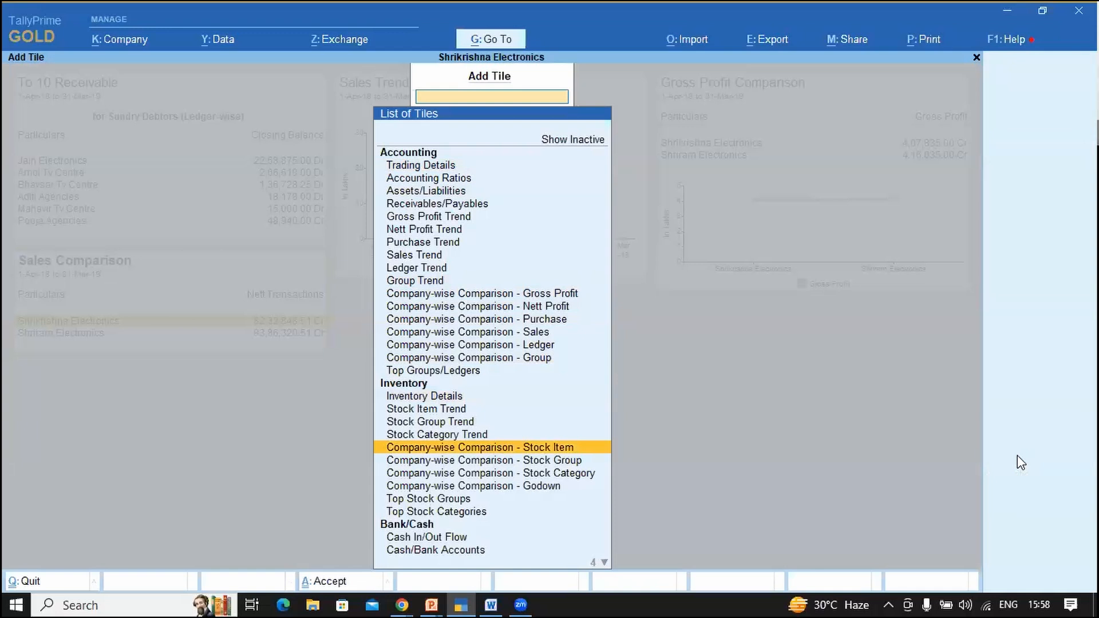
{"action": "key", "text": "Down"}
{"action": "key", "text": "Down"}
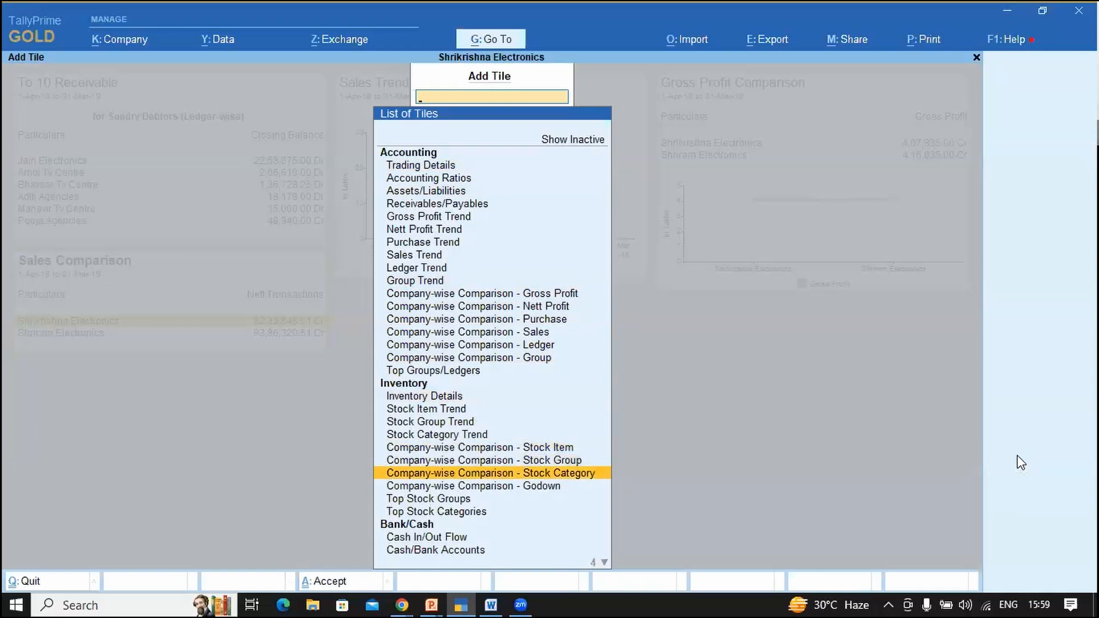
{"action": "key", "text": "Down"}
{"action": "key", "text": "Down"}
{"action": "key", "text": "Down"}
{"action": "key", "text": "Down"}
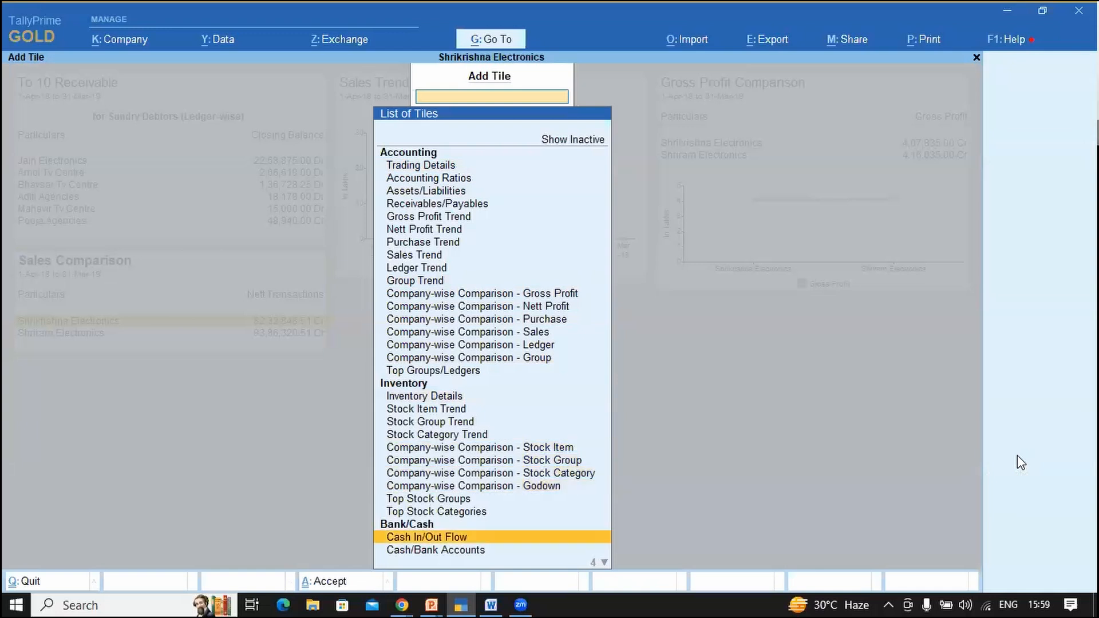
{"action": "key", "text": "Down"}
{"action": "key", "text": "Down"}
{"action": "key", "text": "Down"}
{"action": "key", "text": "Down"}
{"action": "key", "text": "Up"}
{"action": "key", "text": "Up"}
{"action": "key", "text": "Up"}
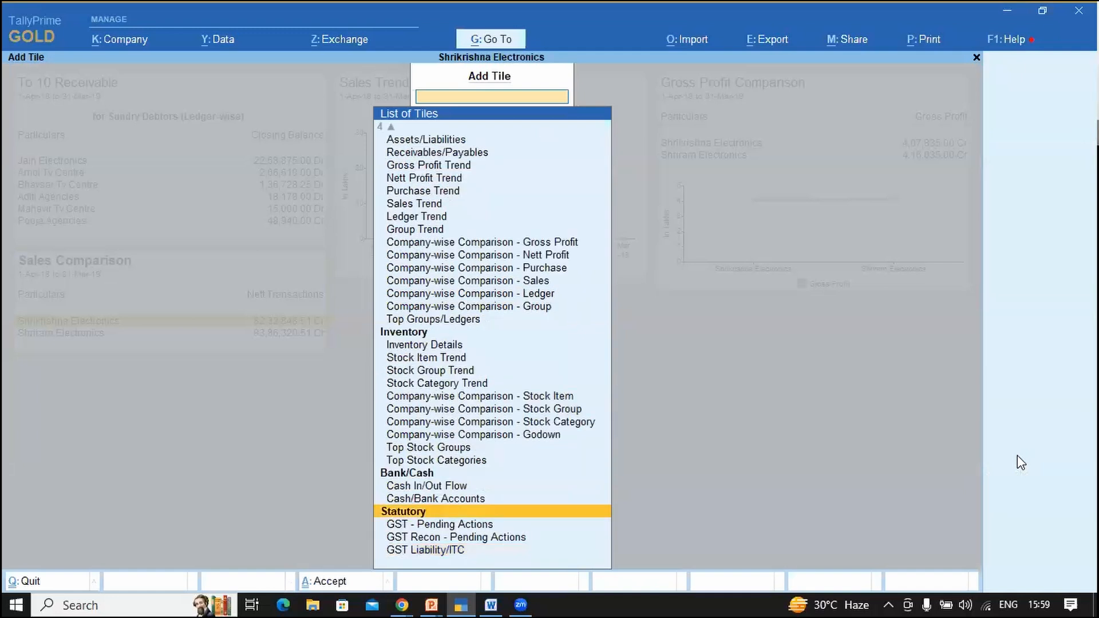
{"action": "key", "text": "Up"}
{"action": "key", "text": "Up"}
{"action": "key", "text": "Up"}
{"action": "key", "text": "Up"}
{"action": "key", "text": "Up"}
{"action": "key", "text": "Up"}
{"action": "key", "text": "Up"}
{"action": "key", "text": "Up"}
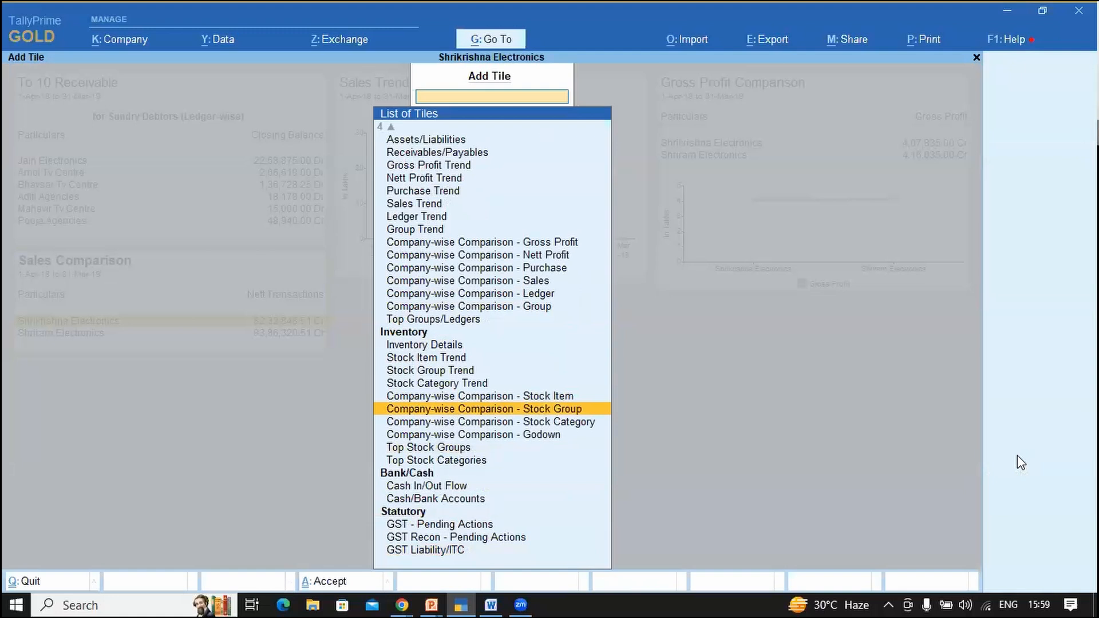
{"action": "key", "text": "Down"}
{"action": "key", "text": "Down"}
{"action": "key", "text": "Return"}
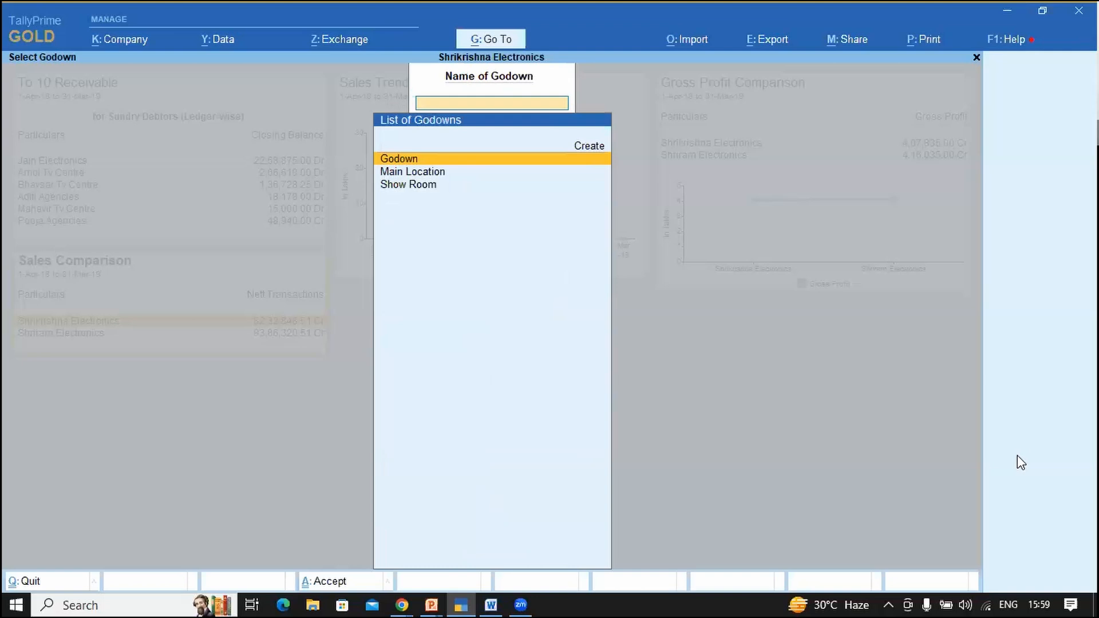
Step: Select the Show Room godown for the new tile
{"action": "key", "text": "Down"}
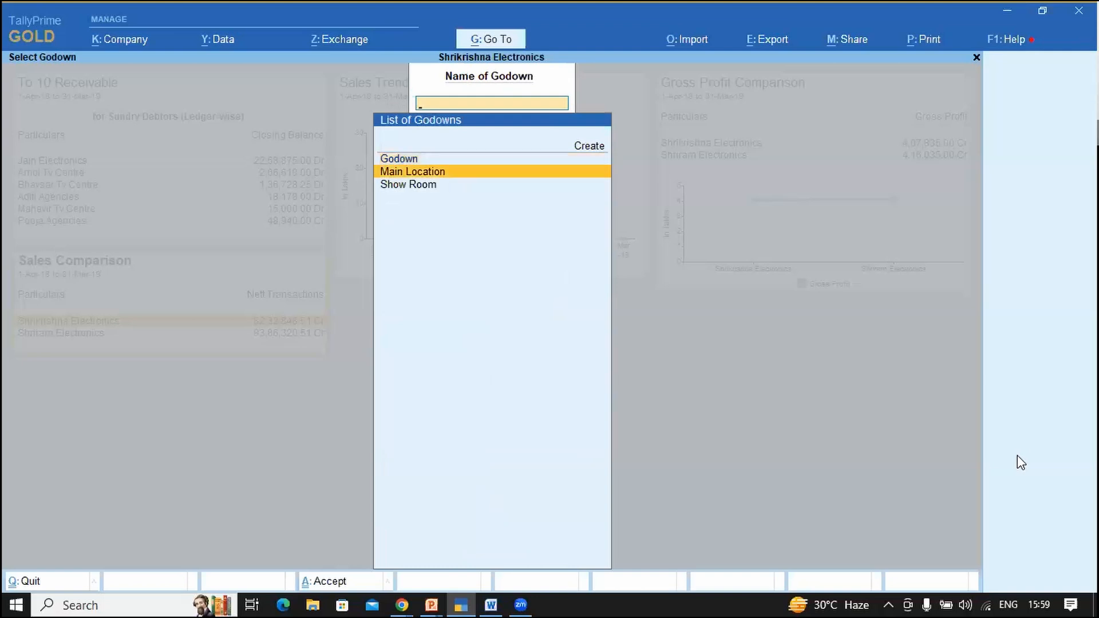
{"action": "key", "text": "Down"}
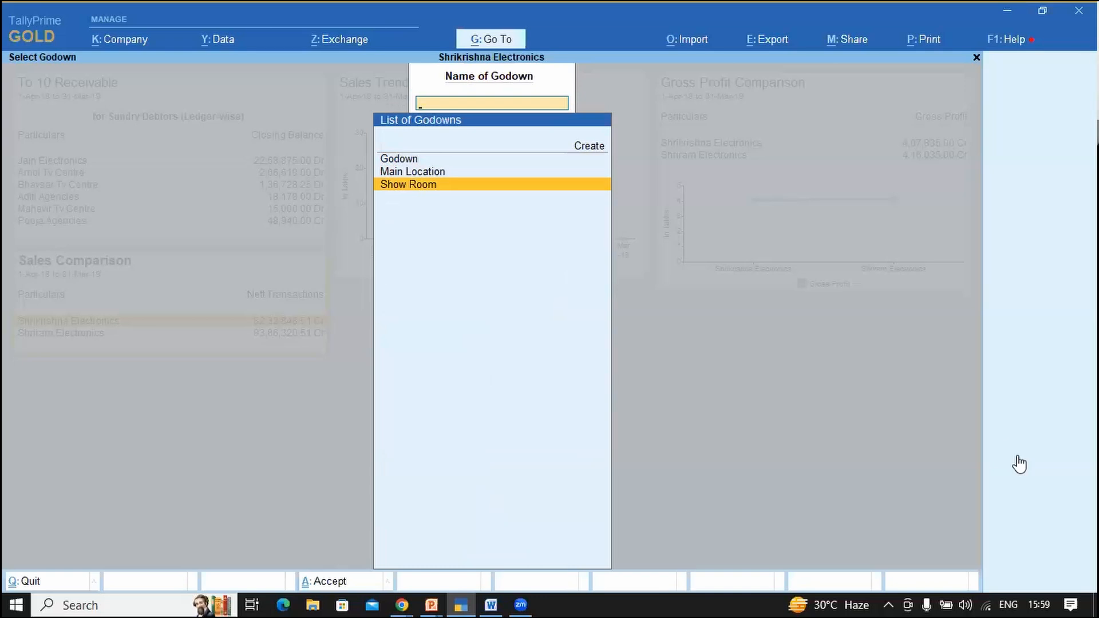
{"action": "key", "text": "Return"}
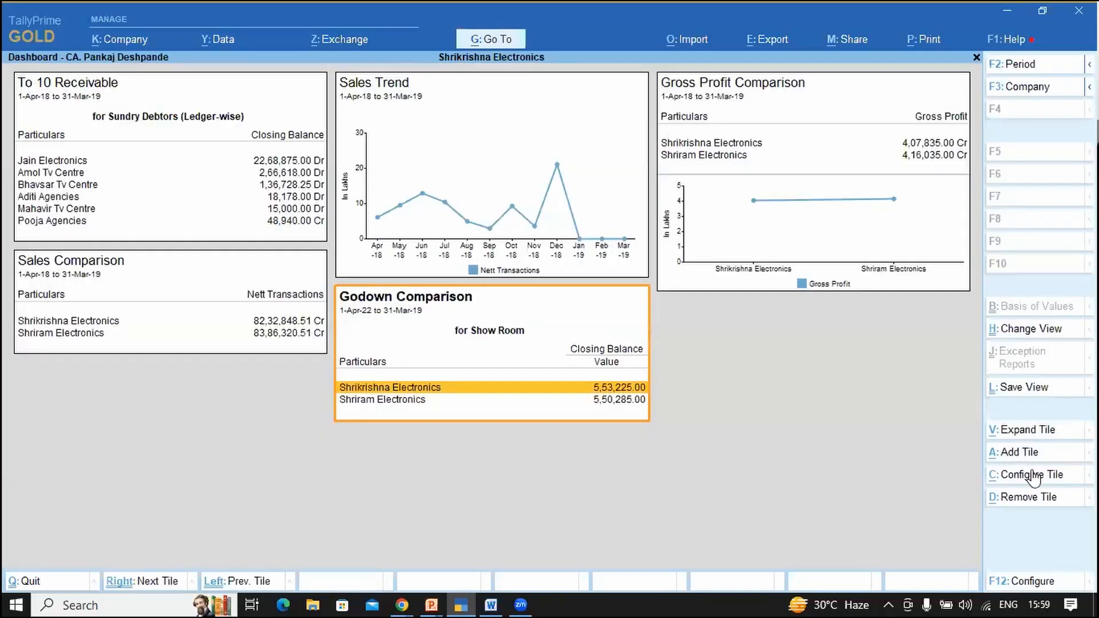
Step: Configure the Godown tile for Closing Balance values shown as Data & Graph
{"action": "left_click", "coordinate": [1035, 483]}
{"action": "key", "text": "Return"}
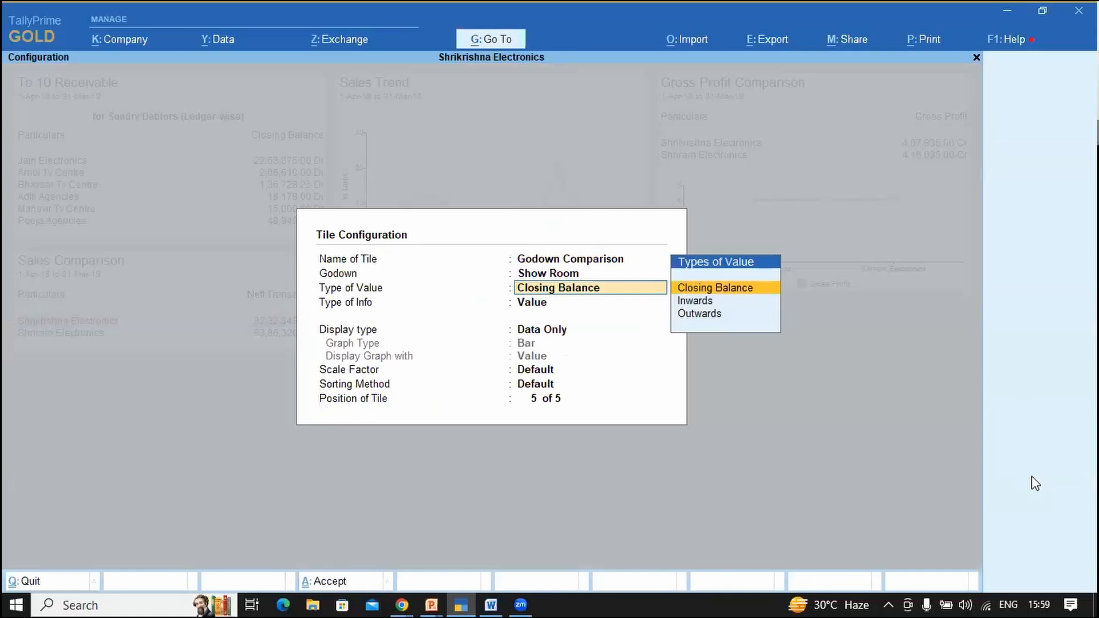
{"action": "key", "text": "Return"}
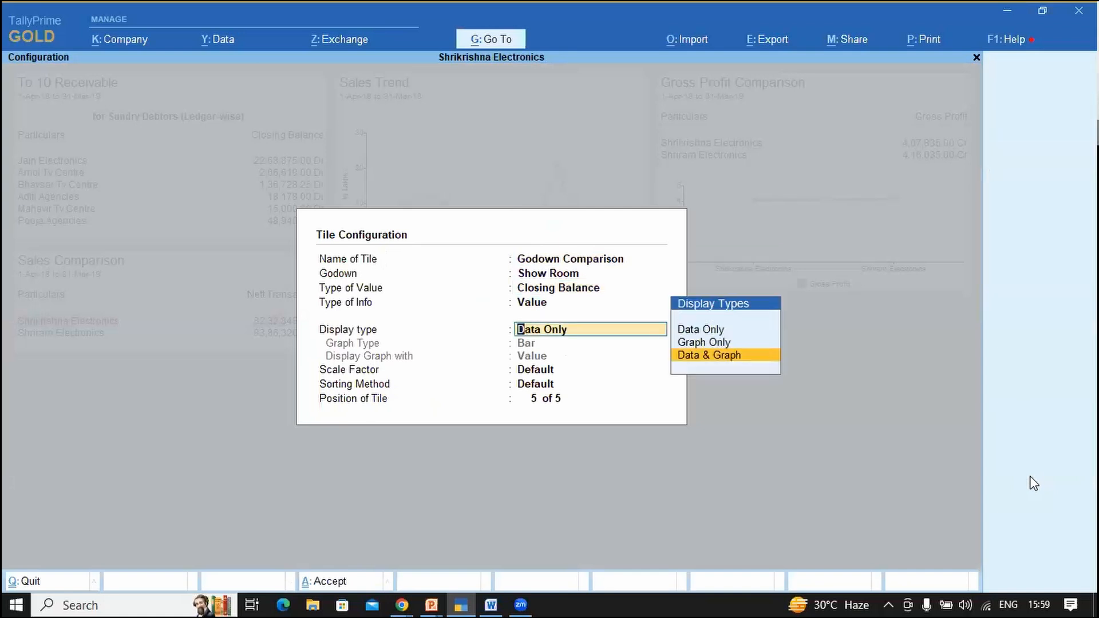
{"action": "key", "text": "Return"}
{"action": "key", "text": "Down"}
{"action": "key", "text": "Return"}
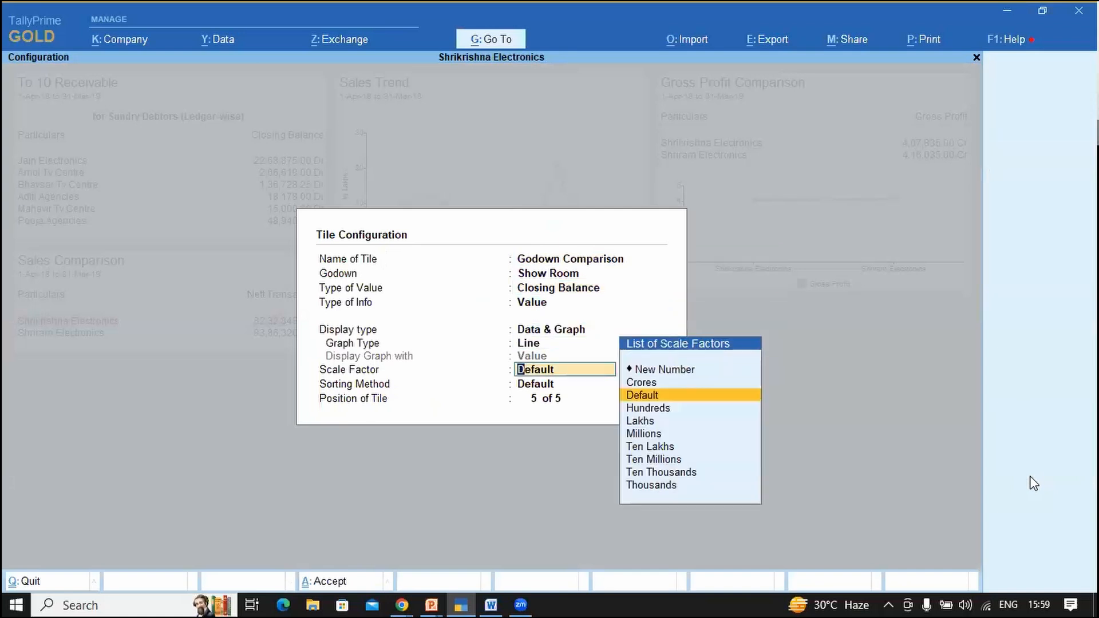
{"action": "key", "text": "ctrl+a"}
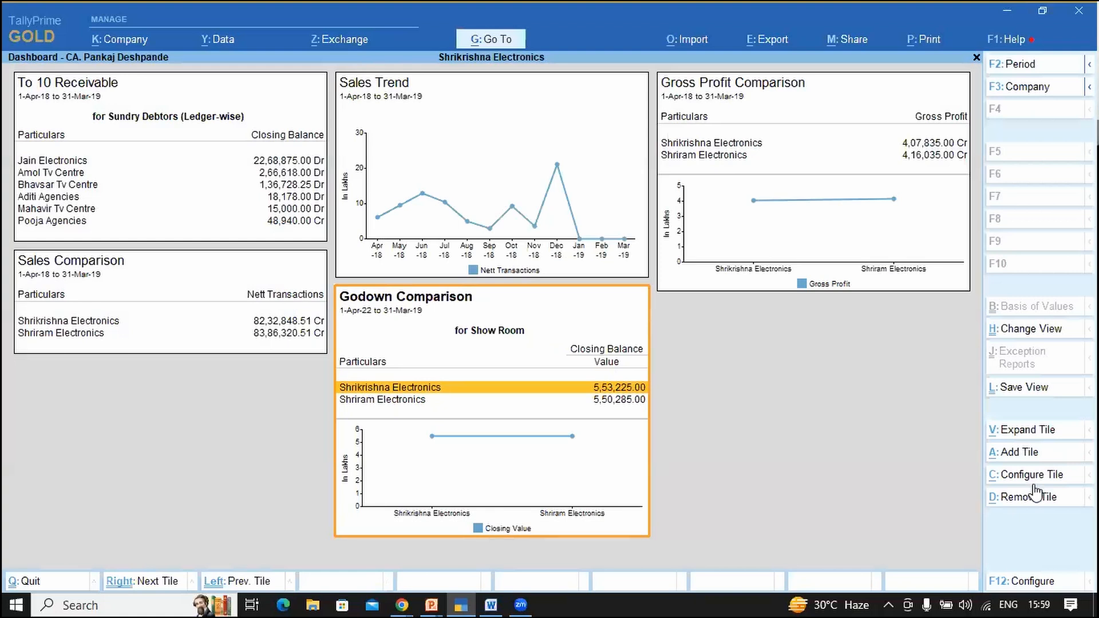
Step: Change the Godown tile's graph type to Bar
{"action": "left_click", "coordinate": [1035, 479]}
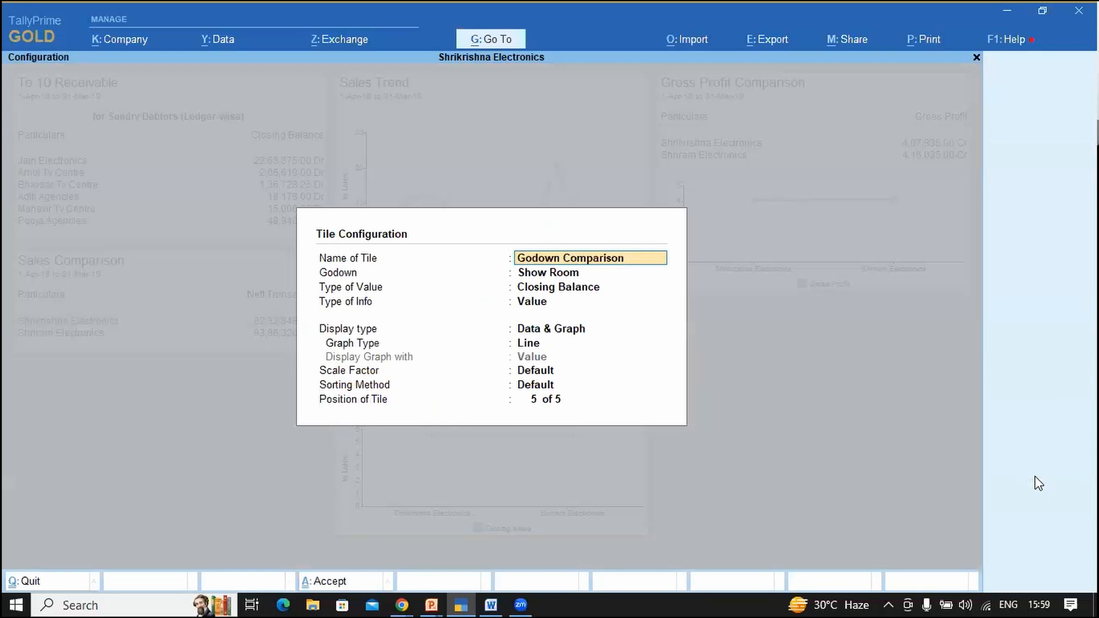
{"action": "key", "text": "Return"}
{"action": "key", "text": "Return"}
{"action": "key", "text": "Return"}
{"action": "key", "text": "Return"}
{"action": "key", "text": "Return"}
{"action": "key", "text": "Up"}
{"action": "key", "text": "Return"}
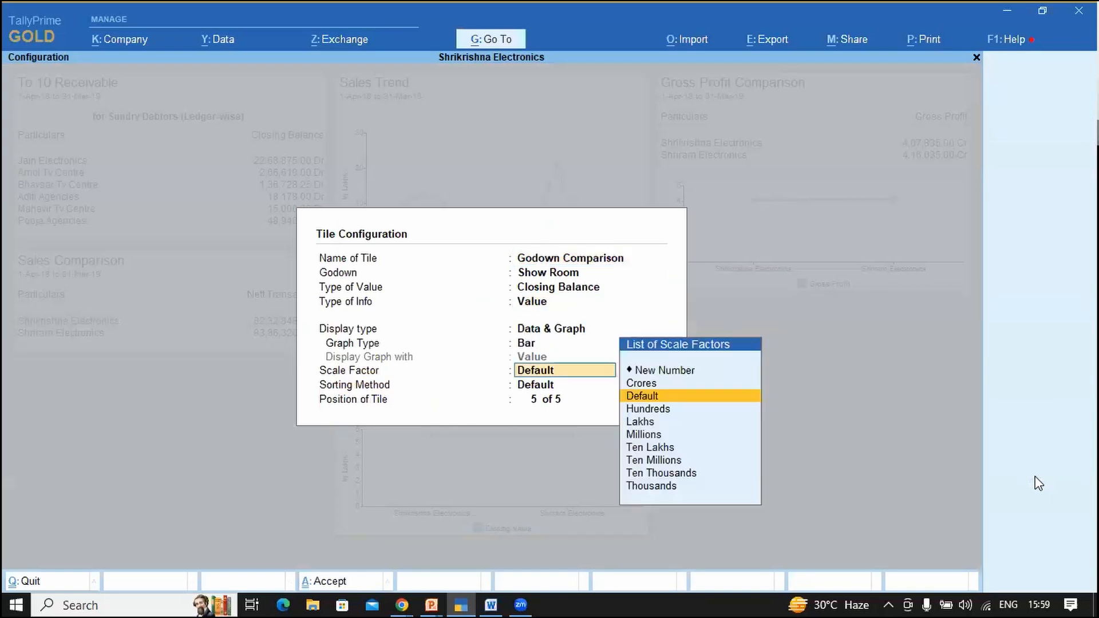
{"action": "key", "text": "ctrl+a"}
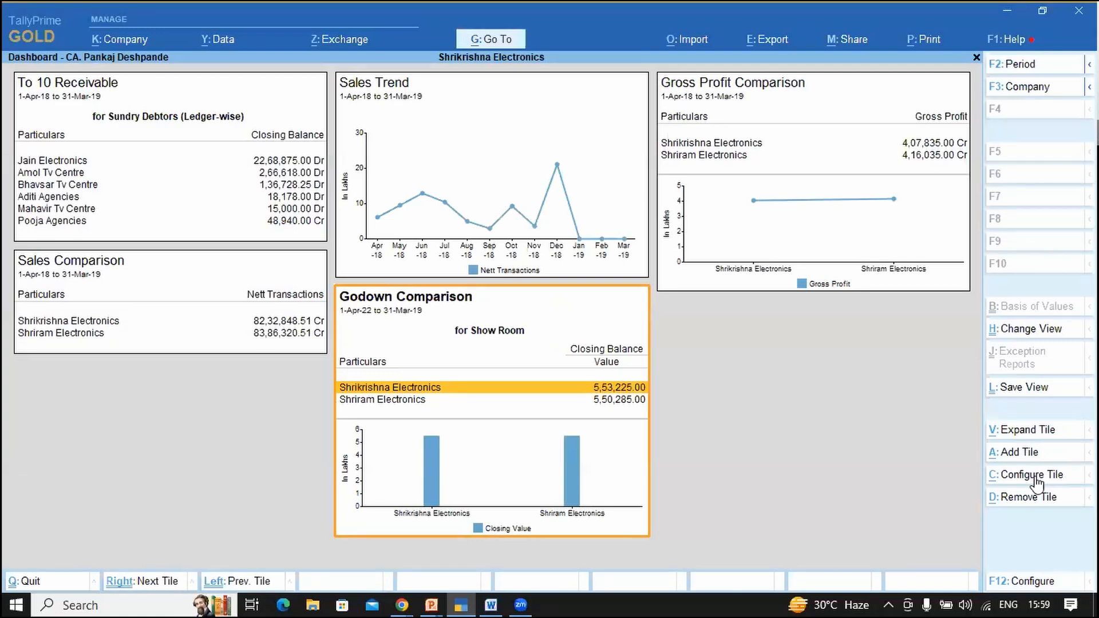
Step: Change the Godown tile's Type of Value to Outwards
{"action": "left_click", "coordinate": [1031, 475]}
{"action": "key", "text": "Return"}
{"action": "key", "text": "Return"}
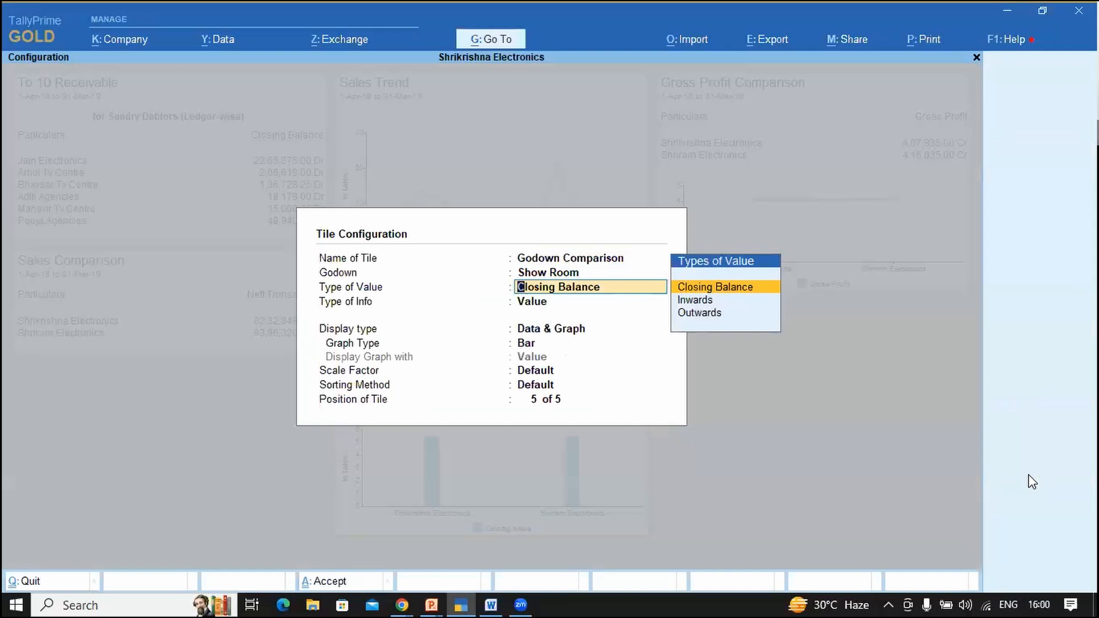
{"action": "left_click", "coordinate": [259, 88]}
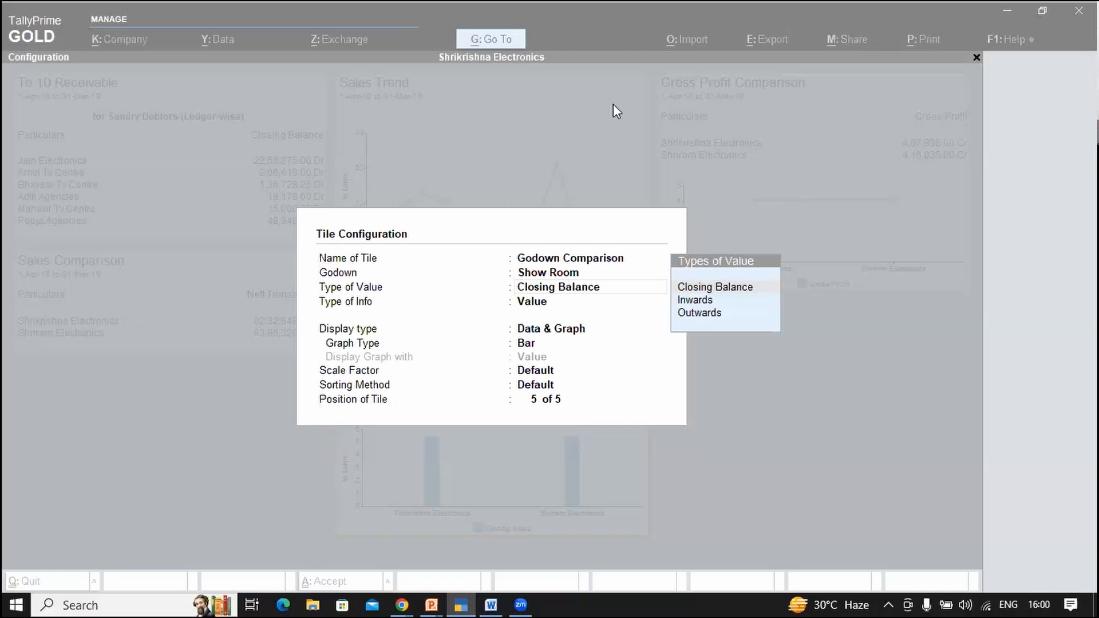
{"action": "left_click", "coordinate": [567, 142]}
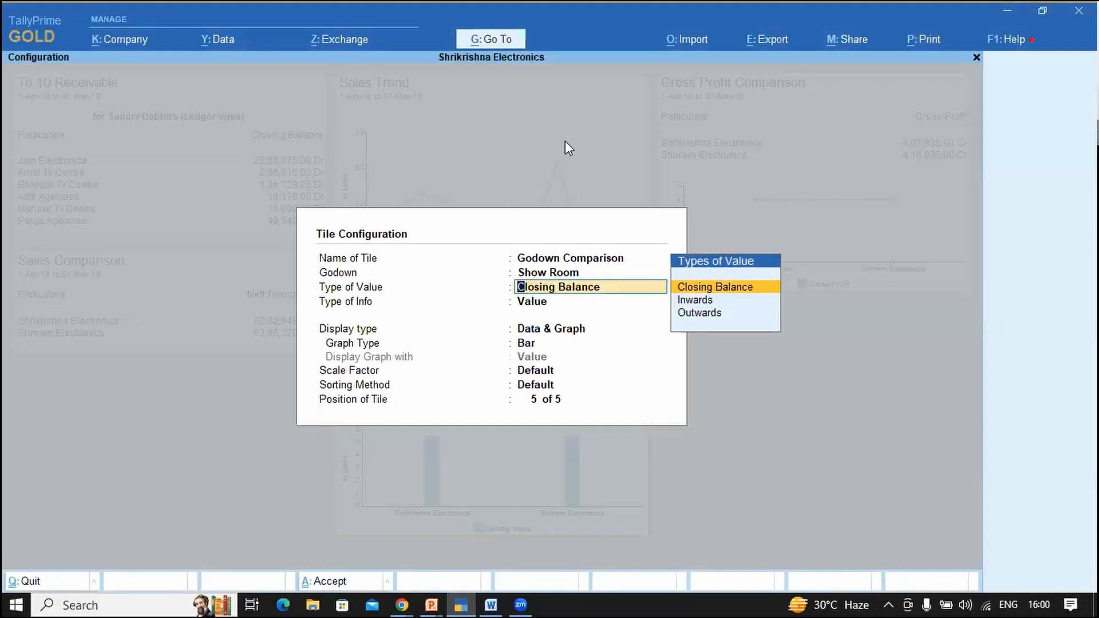
{"action": "key", "text": "Down"}
{"action": "key", "text": "Down"}
{"action": "key", "text": "Return"}
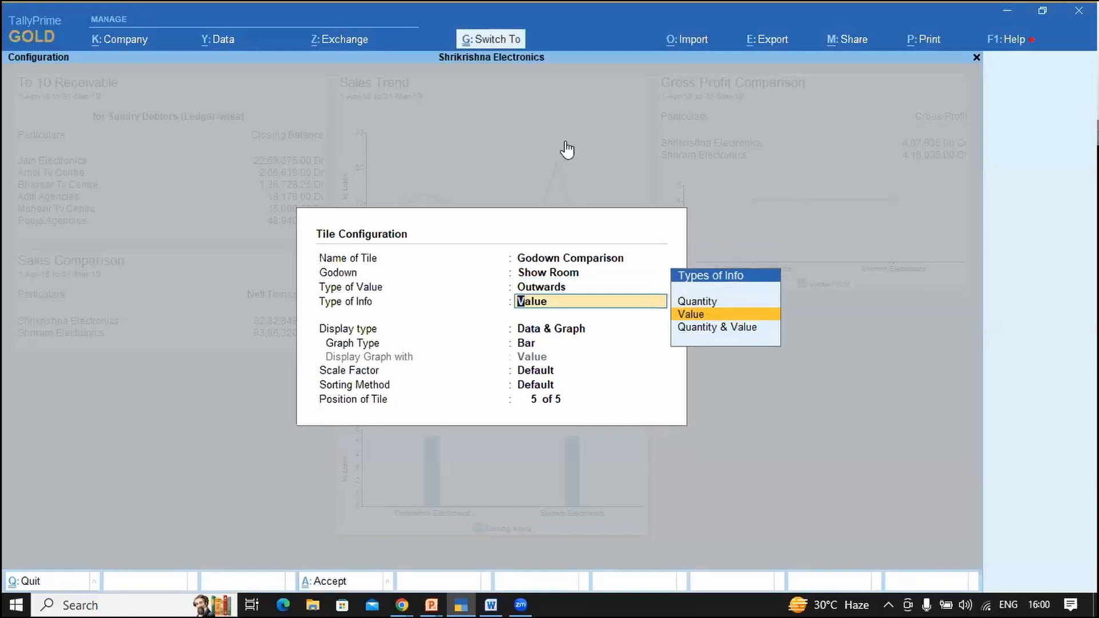
{"action": "key", "text": "ctrl+a"}
Step: Set the dashboard period to 1-4-2018 through 31-3-2019
{"action": "key", "text": "F2"}
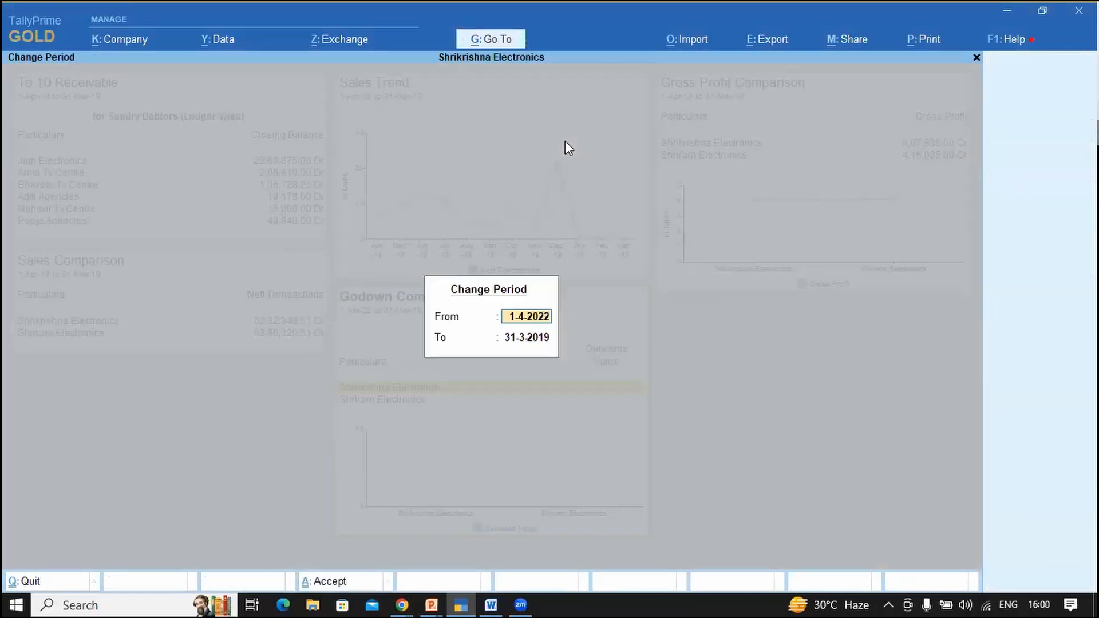
{"action": "type", "text": "a18"}
{"action": "key", "text": "Return"}
{"action": "type", "text": "m1"}
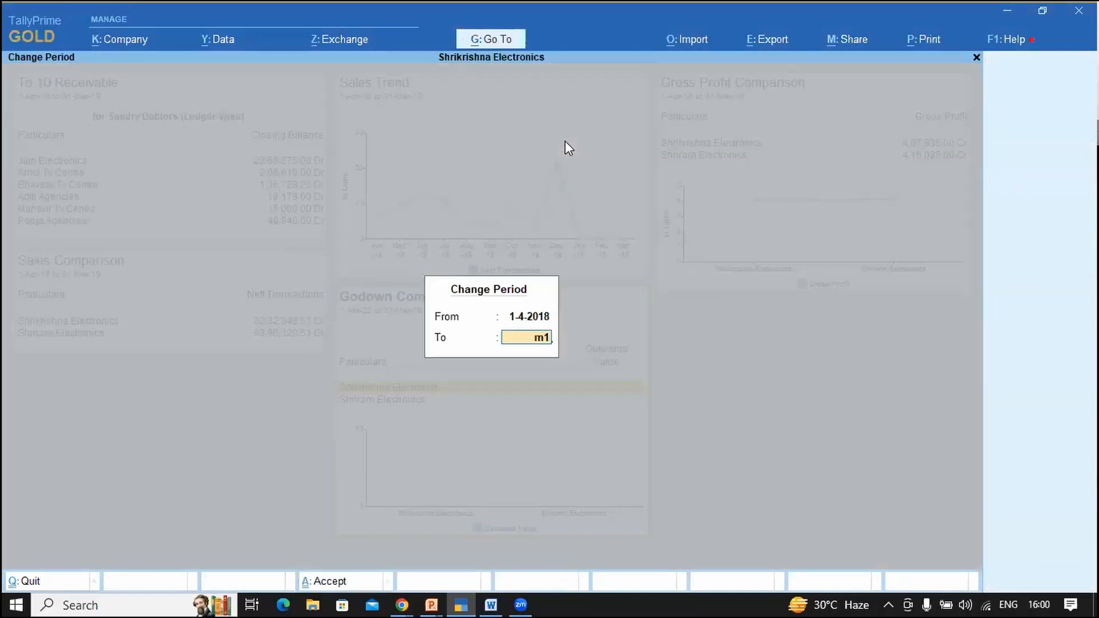
{"action": "key", "text": "Return"}
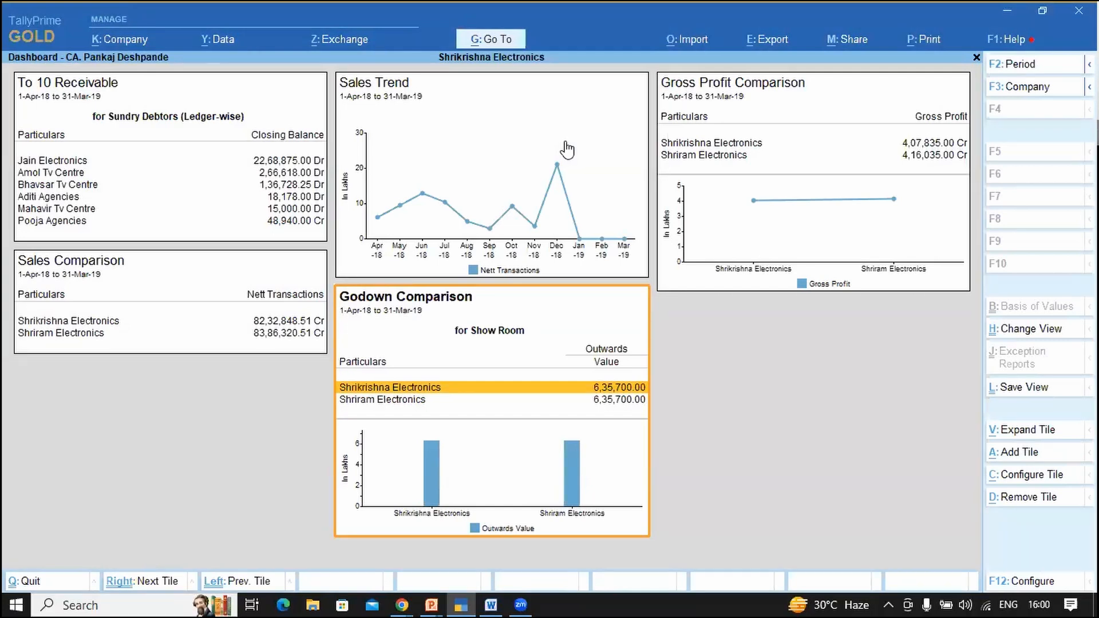
Step: Set the Godown tile to Inwards value type with Quantity & Value information
{"action": "left_click", "coordinate": [1016, 479]}
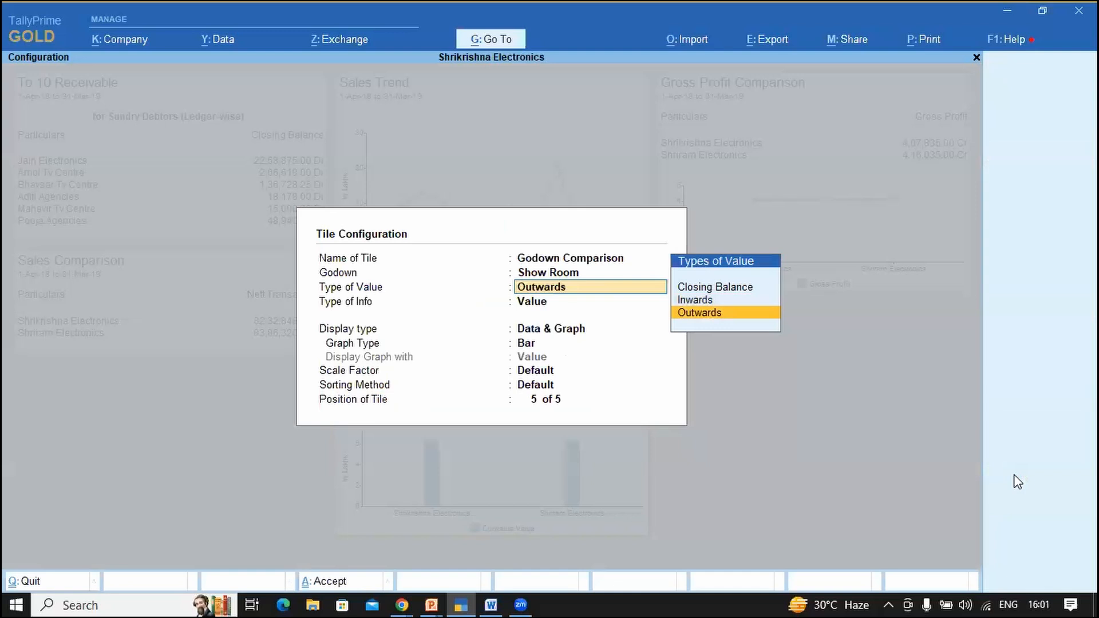
{"action": "key", "text": "Up"}
{"action": "key", "text": "Return"}
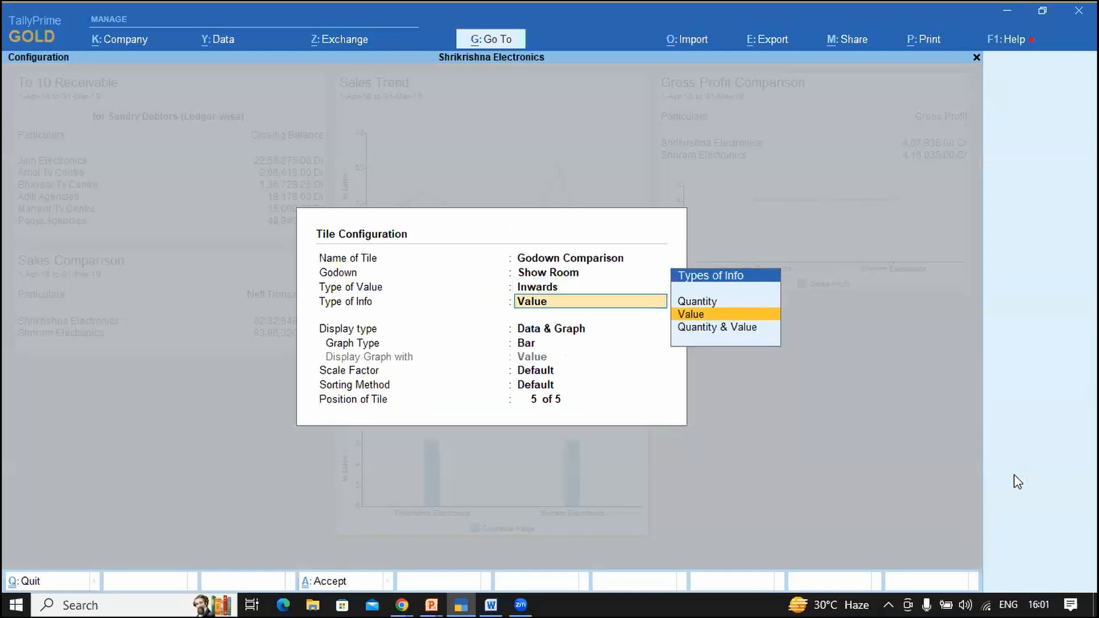
{"action": "key", "text": "Up"}
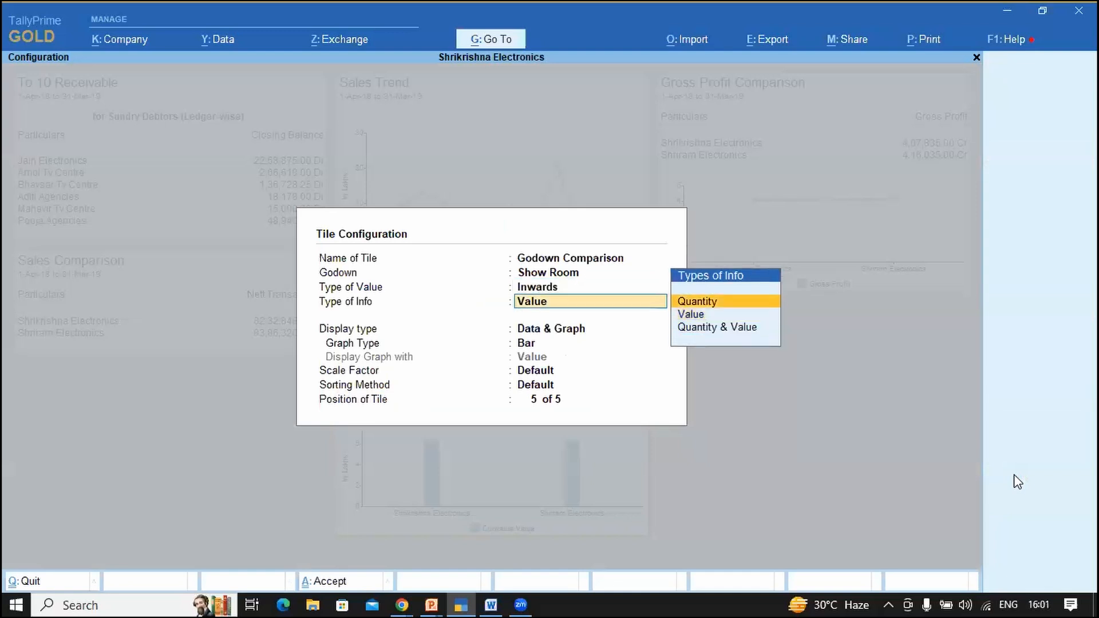
{"action": "key", "text": "Down"}
{"action": "key", "text": "Down"}
{"action": "key", "text": "Return"}
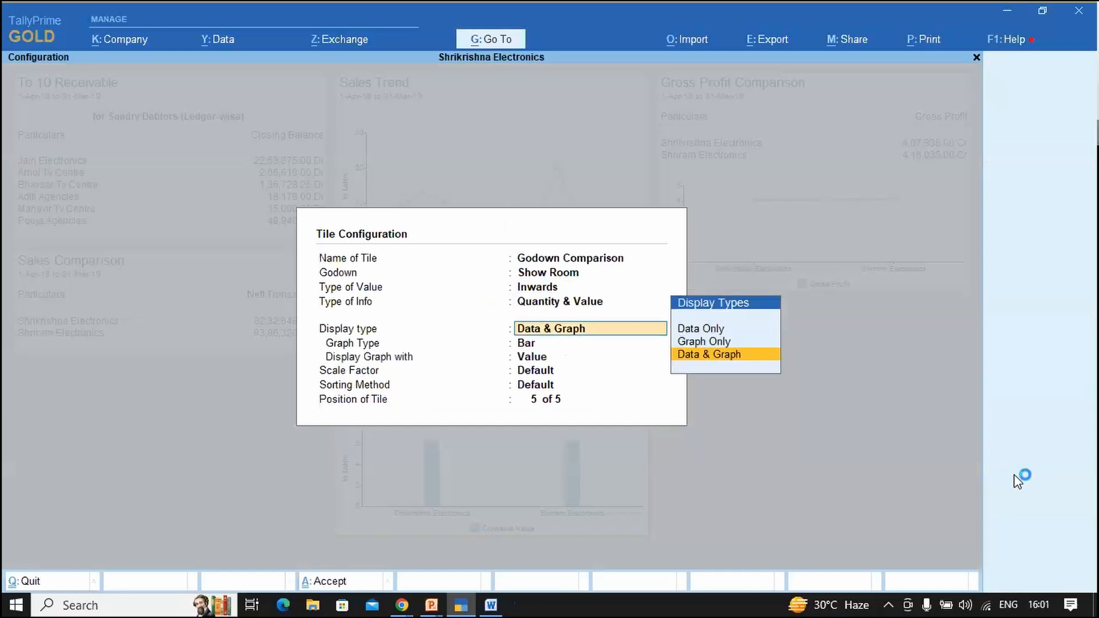
{"action": "key", "text": "ctrl+a"}
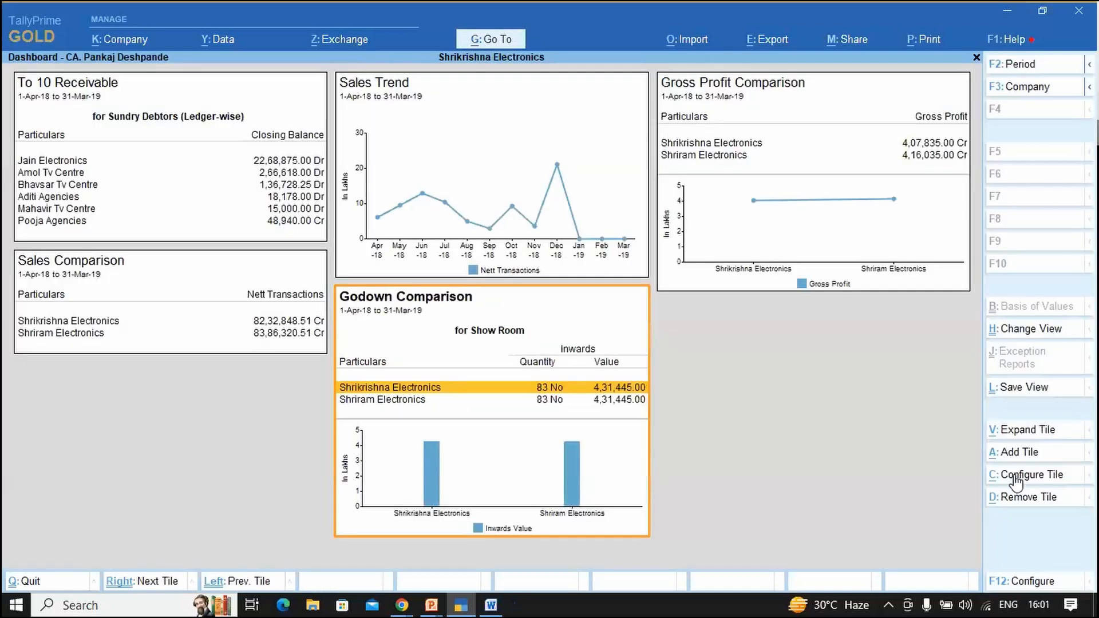
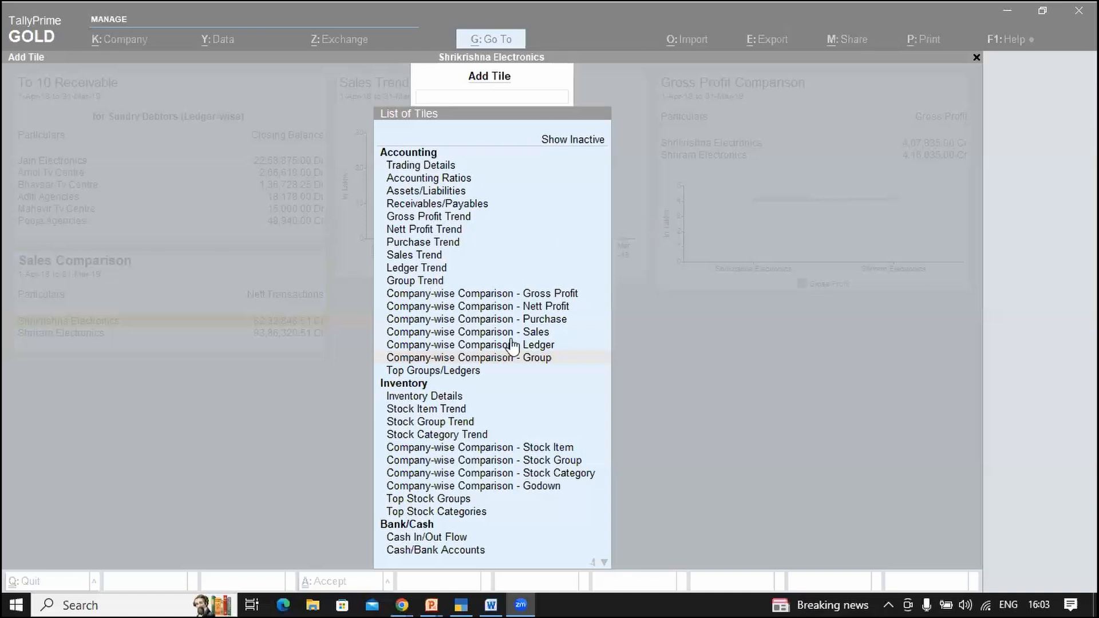
Step: Browse the comparison tiles in the Add Tile list, landing on Gross Profit Comparison
{"action": "left_click", "coordinate": [536, 348]}
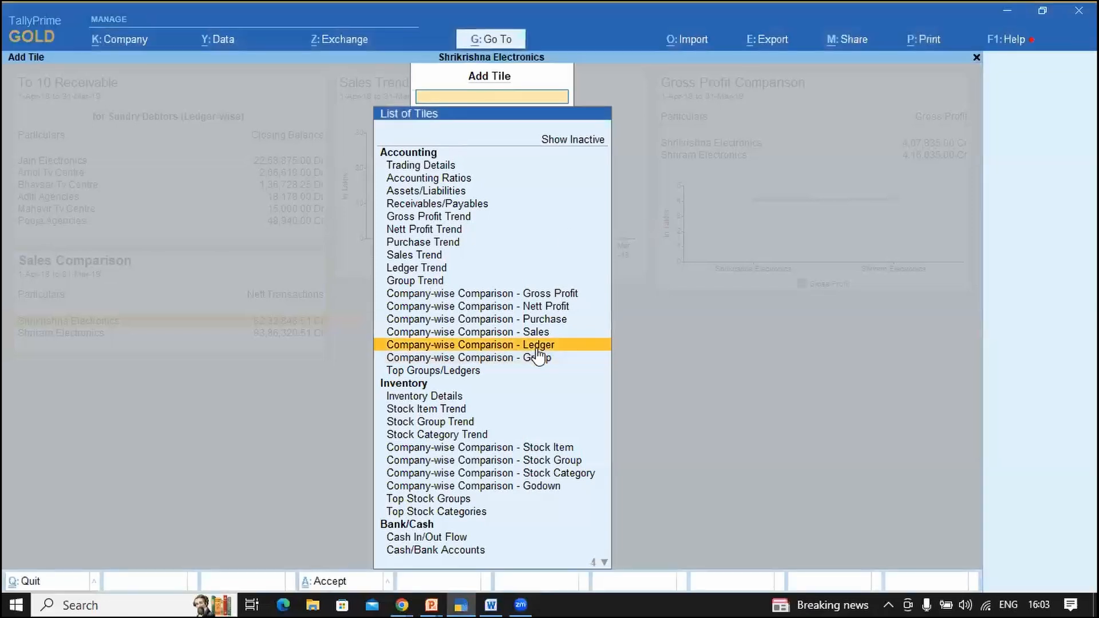
{"action": "key", "text": "Up"}
{"action": "key", "text": "Up"}
{"action": "key", "text": "Up"}
{"action": "key", "text": "Up"}
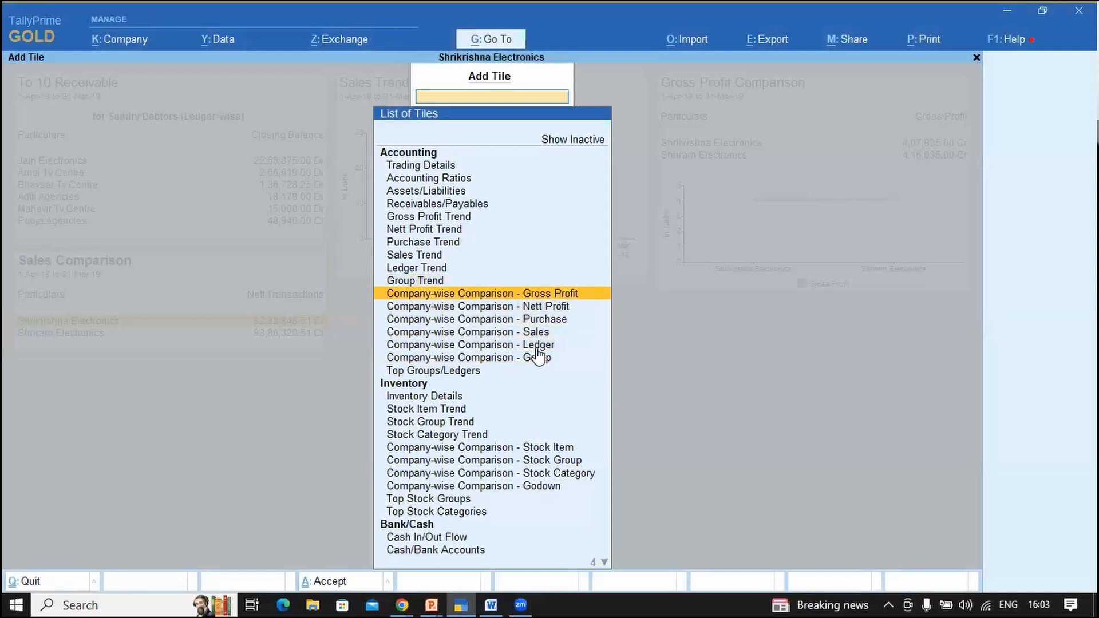
{"action": "key", "text": "Down"}
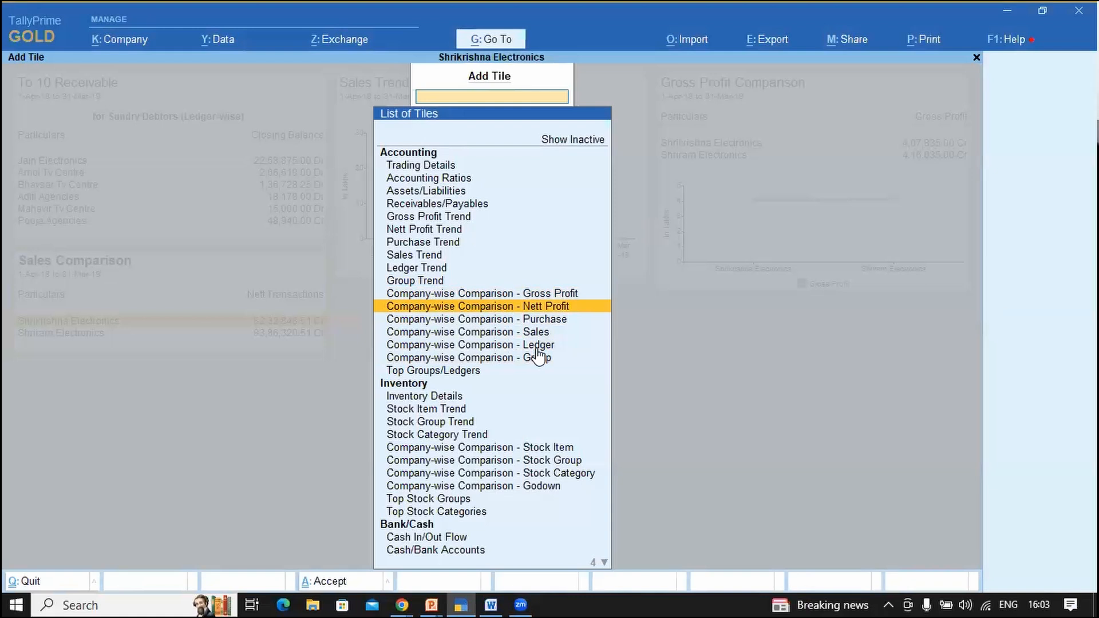
{"action": "key", "text": "Up"}
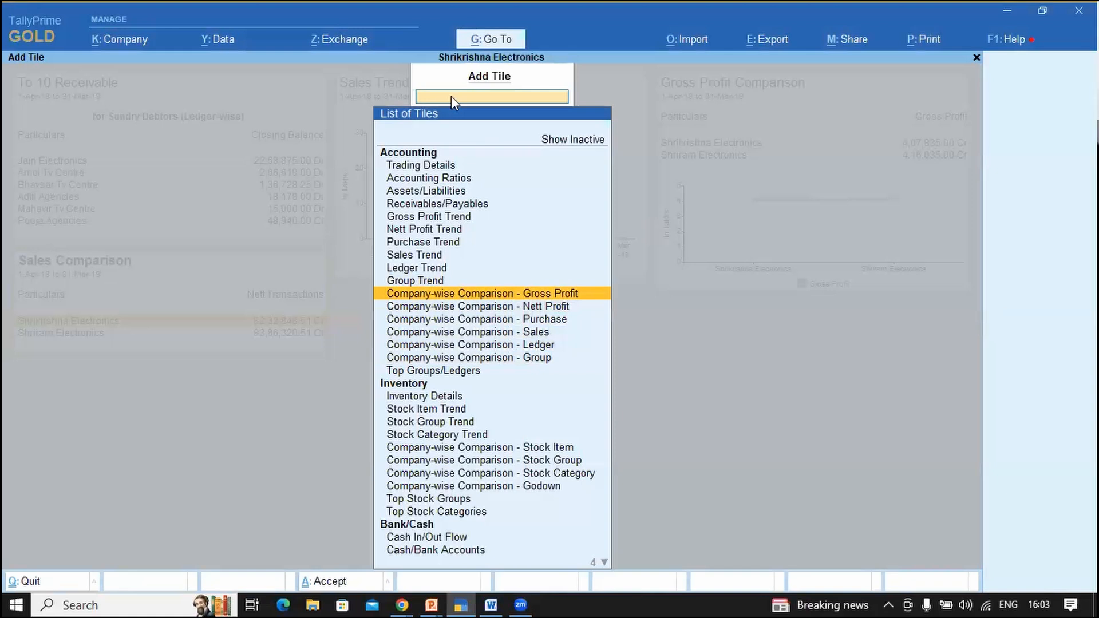
{"action": "key", "text": "Return"}
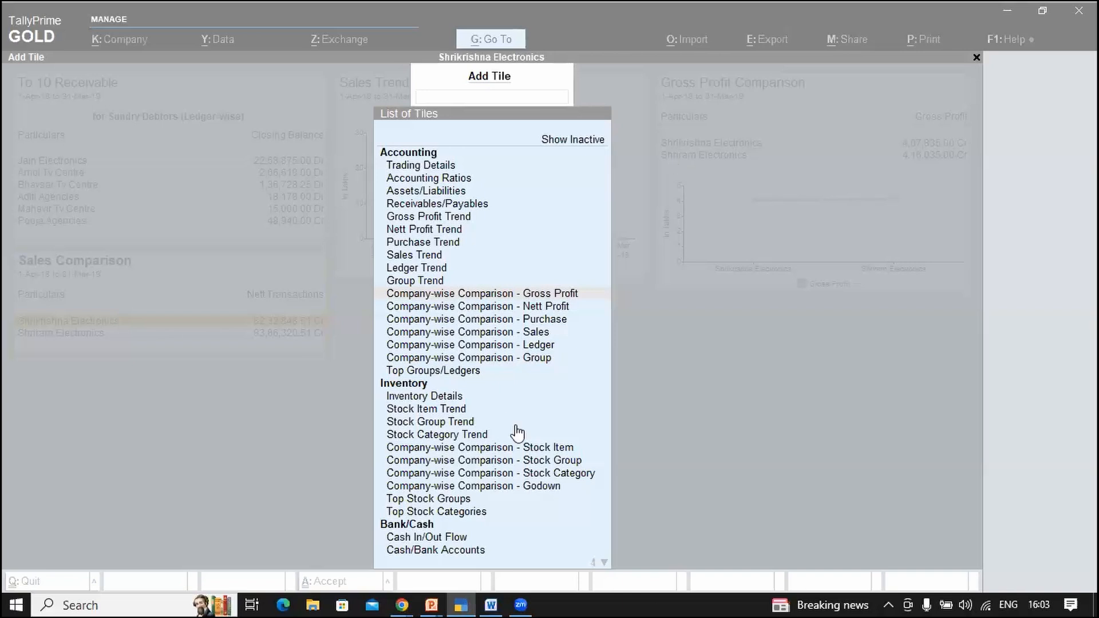
Step: Choose Company-wise Comparison - Godown to bring up the list of godowns
{"action": "left_click", "coordinate": [470, 377]}
{"action": "key", "text": "Up"}
{"action": "key", "text": "Up"}
{"action": "key", "text": "Up"}
{"action": "key", "text": "Up"}
{"action": "key", "text": "Up"}
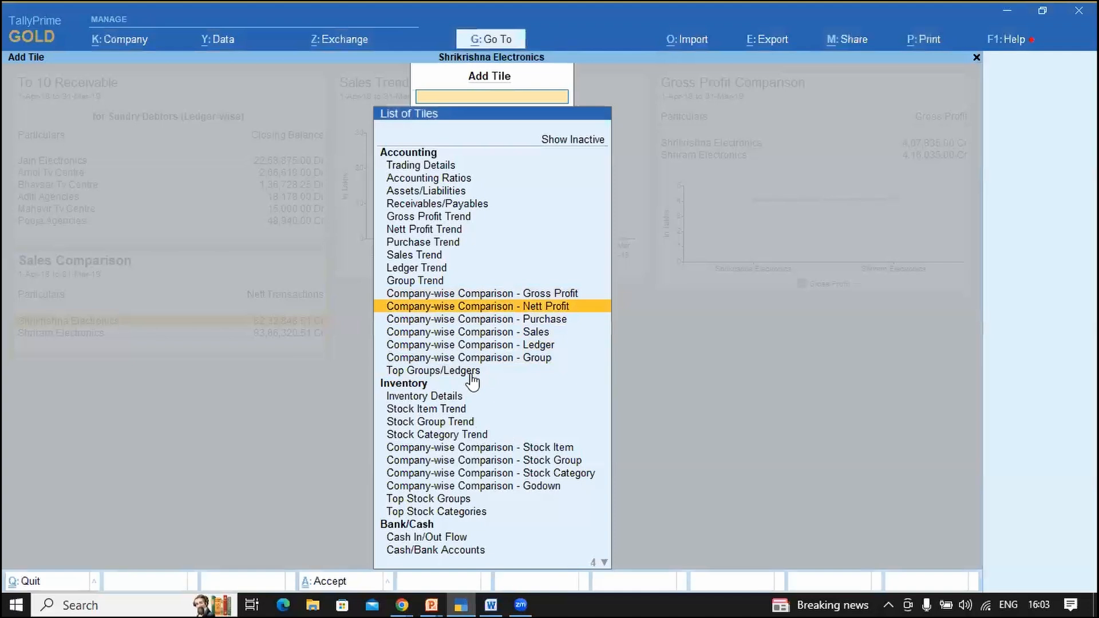
{"action": "key", "text": "Down"}
{"action": "key", "text": "Down"}
{"action": "key", "text": "Down"}
{"action": "key", "text": "Down"}
{"action": "key", "text": "Down"}
{"action": "key", "text": "Down"}
{"action": "key", "text": "Down"}
{"action": "key", "text": "Down"}
{"action": "key", "text": "Down"}
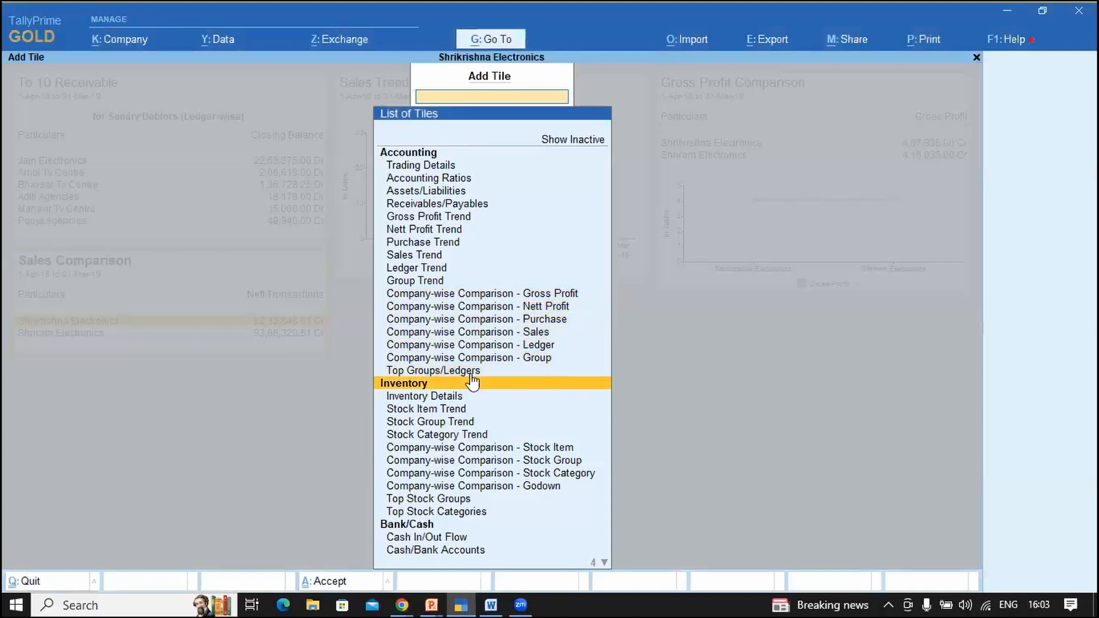
{"action": "key", "text": "Down"}
{"action": "key", "text": "Down"}
{"action": "key", "text": "Down"}
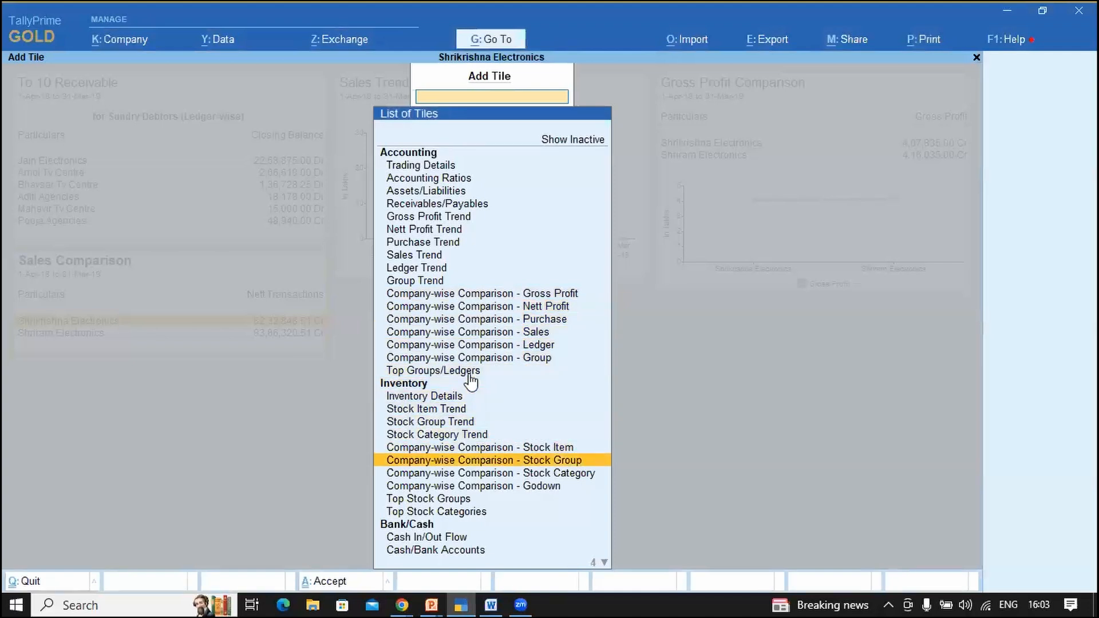
{"action": "key", "text": "Up"}
{"action": "key", "text": "Up"}
{"action": "key", "text": "Down"}
{"action": "key", "text": "Down"}
{"action": "key", "text": "Down"}
{"action": "key", "text": "Down"}
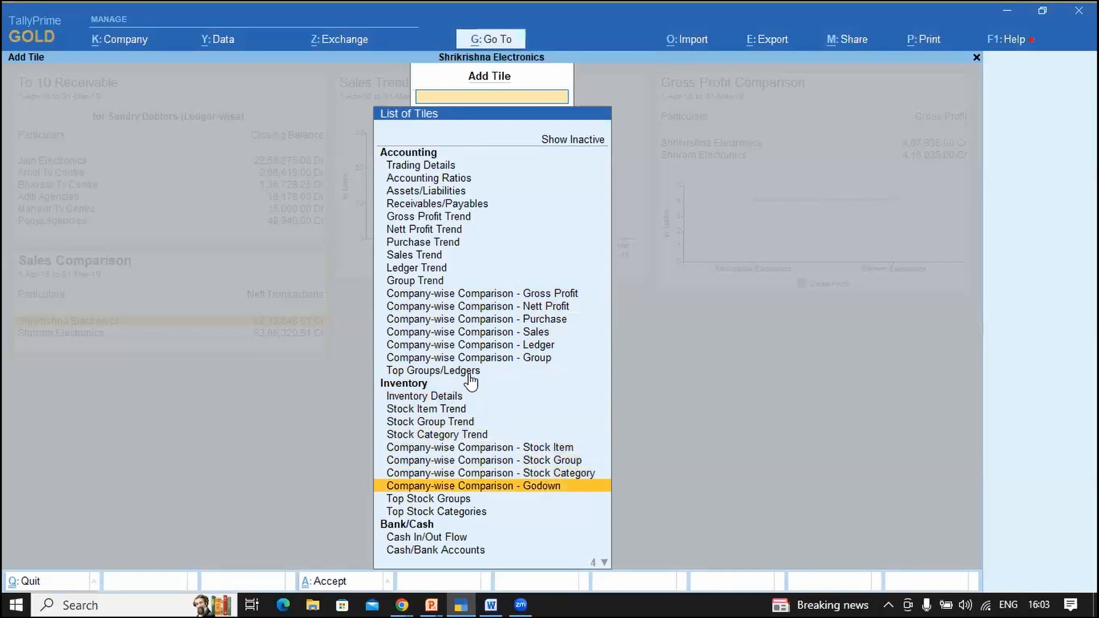
{"action": "key", "text": "Return"}
{"action": "key", "text": "Down"}
{"action": "key", "text": "Down"}
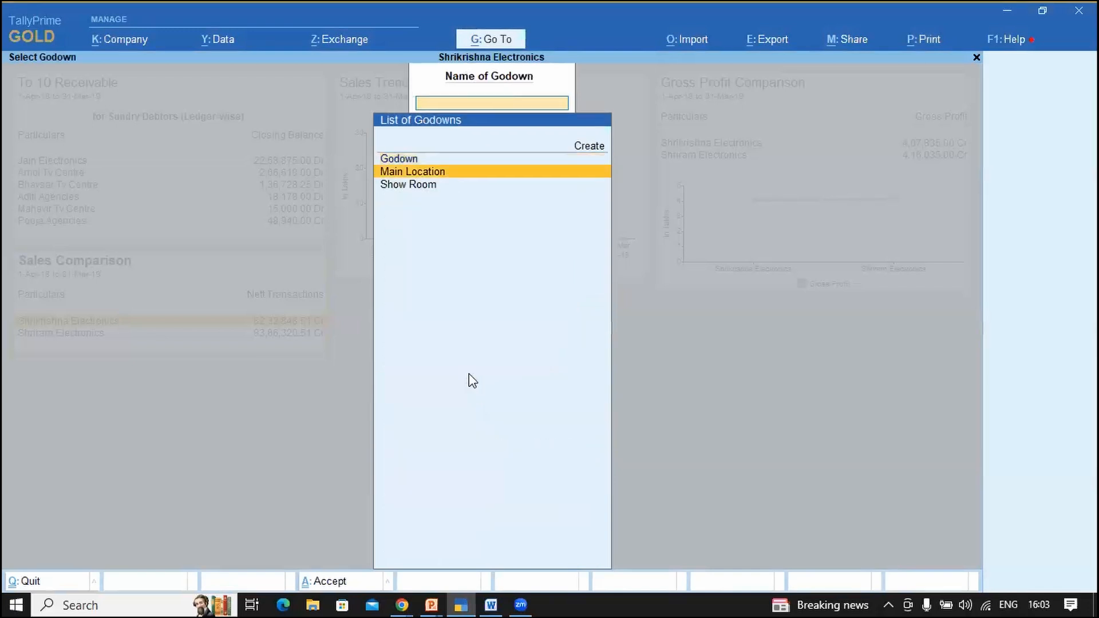
Step: Add the tile for Show Room and set the dashboard period to 1-4-2018 through 31-3-2019
{"action": "key", "text": "Return"}
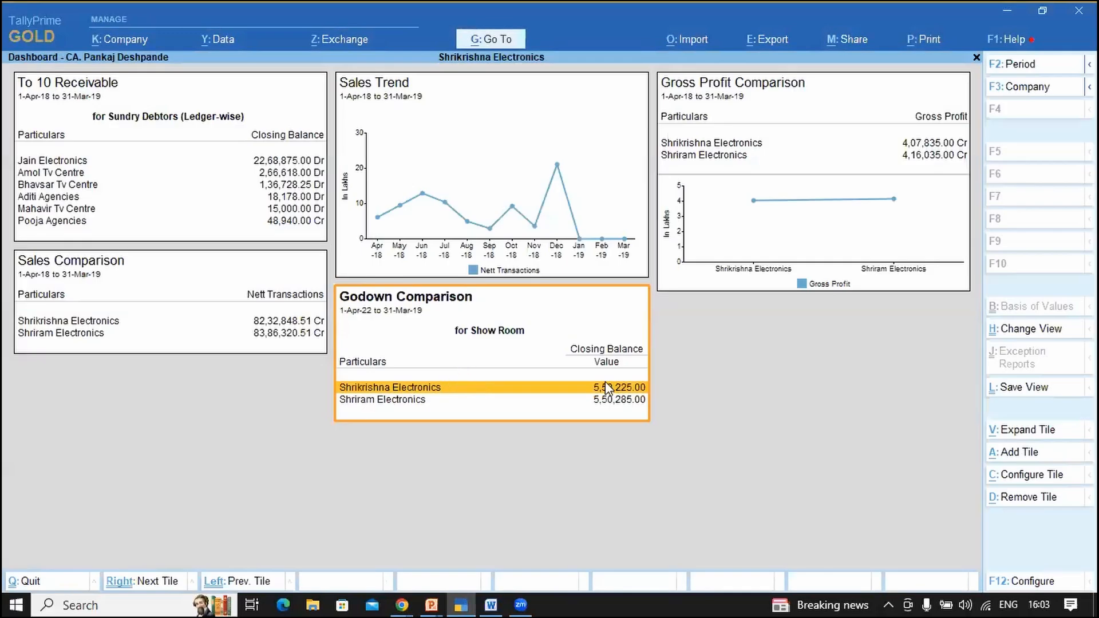
{"action": "key", "text": "alt"}
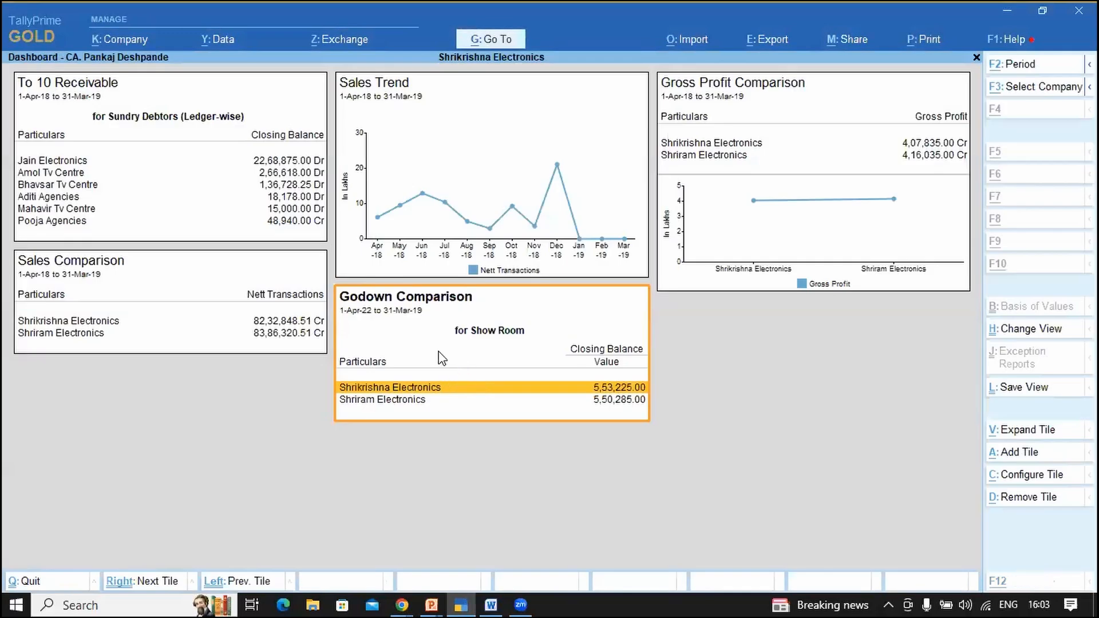
{"action": "key", "text": "alt+F2"}
{"action": "type", "text": "1-4-18"}
{"action": "key", "text": "Return"}
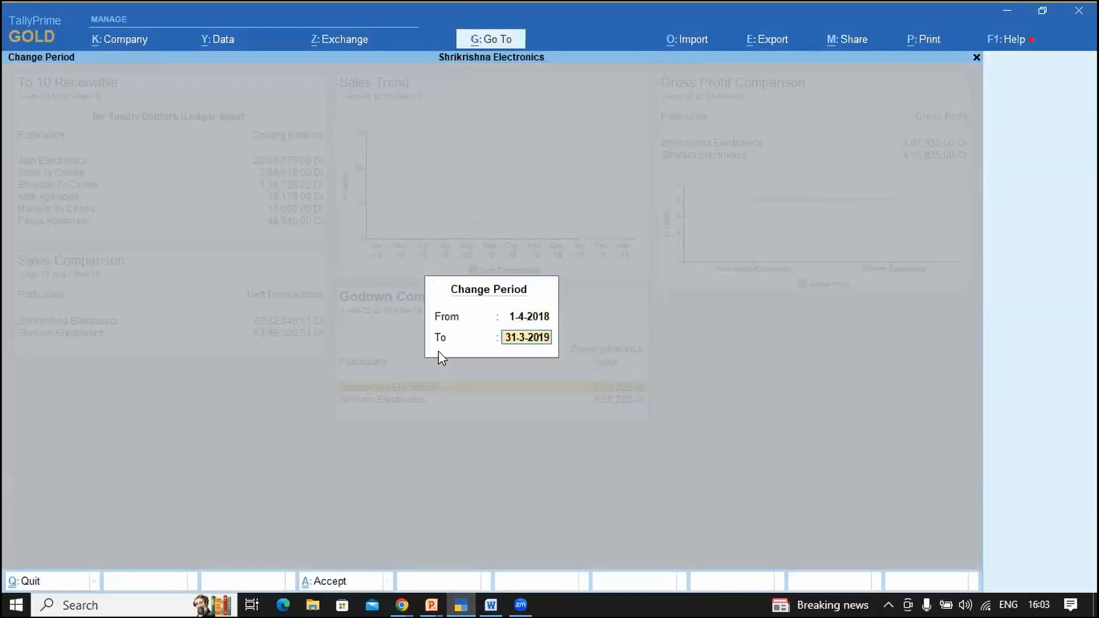
{"action": "type", "text": "31-3-19"}
{"action": "key", "text": "Return"}
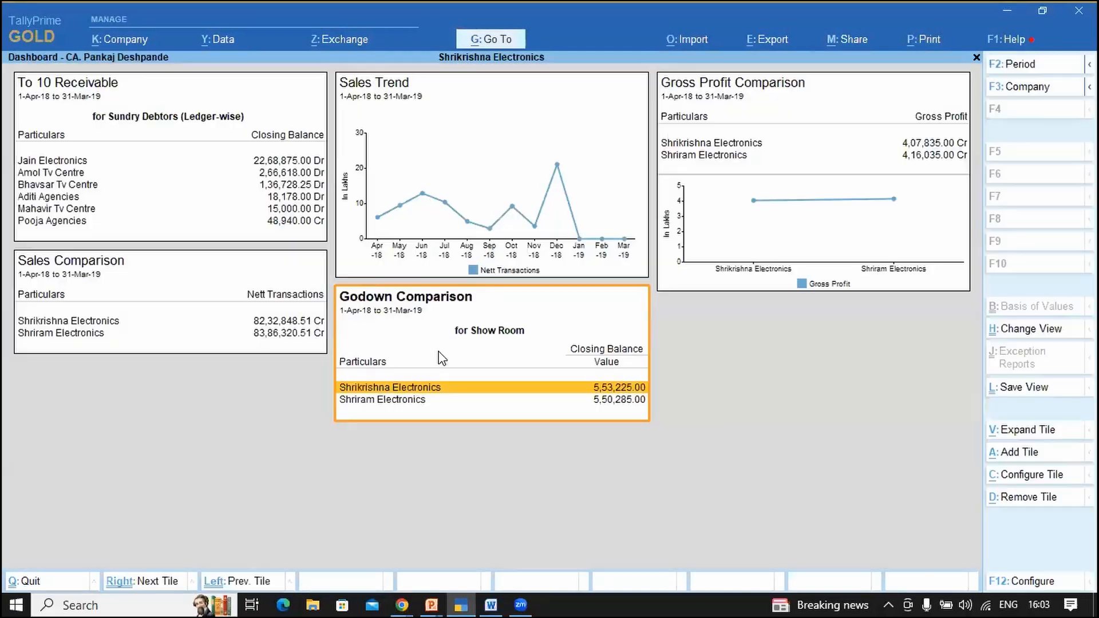
Step: Configure the Godown tile: Show Room, Closing Balance, Quantity & Value, Data & Graph, line graph
{"action": "left_click", "coordinate": [1032, 479]}
{"action": "key", "text": "Return"}
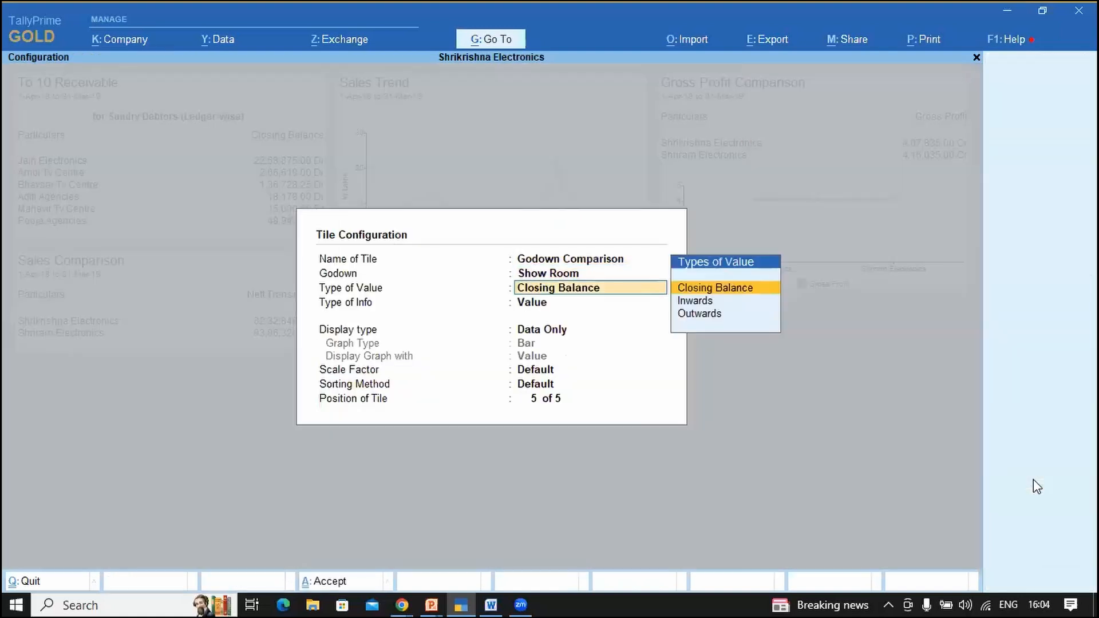
{"action": "key", "text": "Return"}
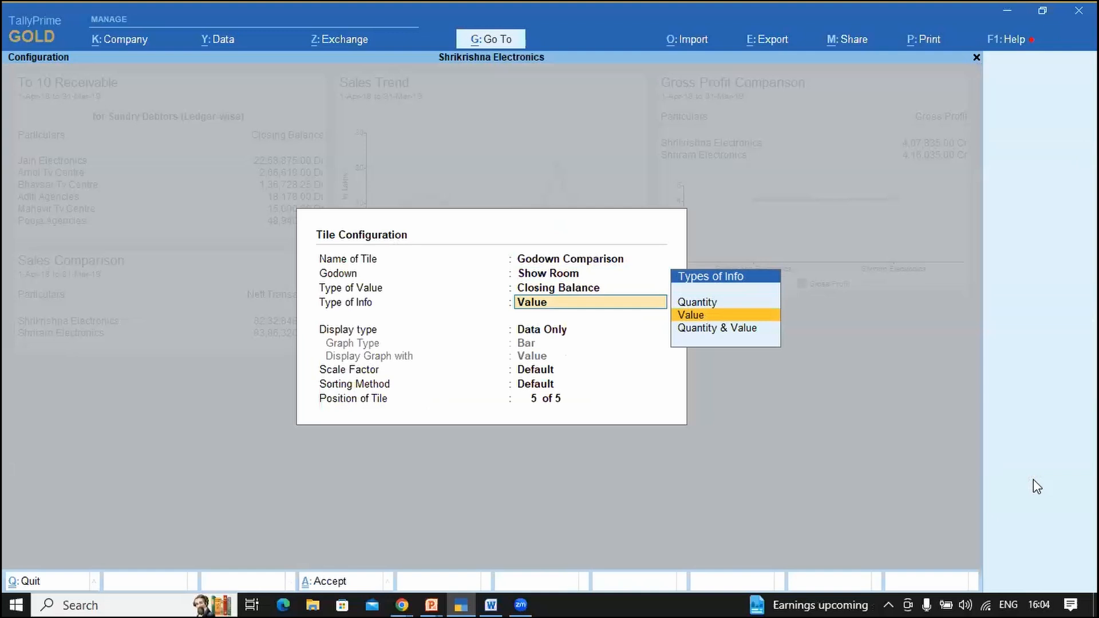
{"action": "key", "text": "Down"}
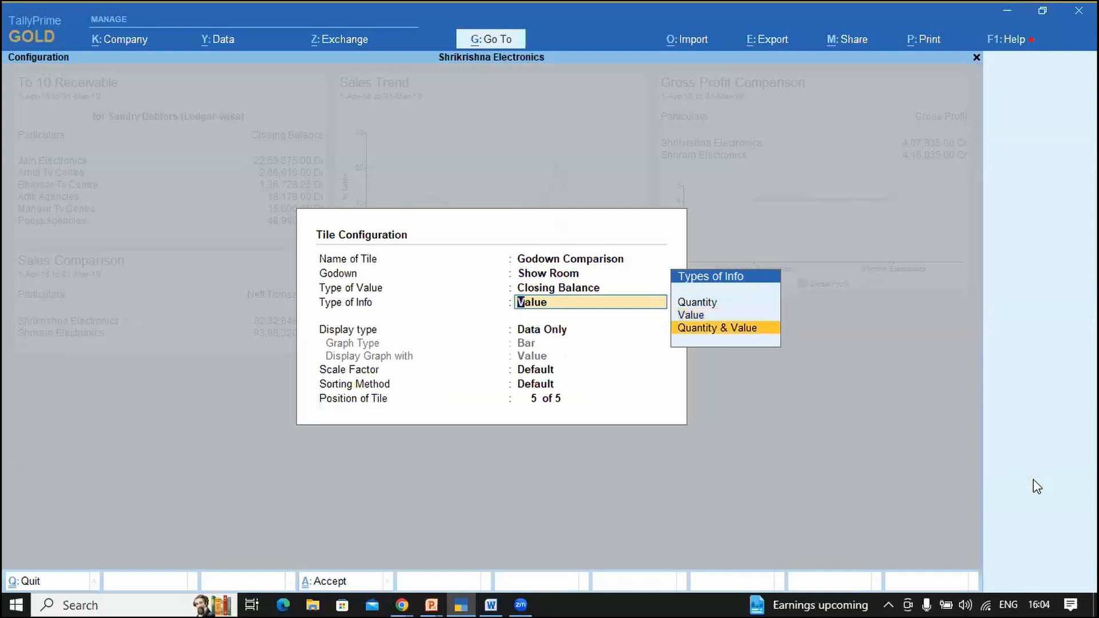
{"action": "key", "text": "Return"}
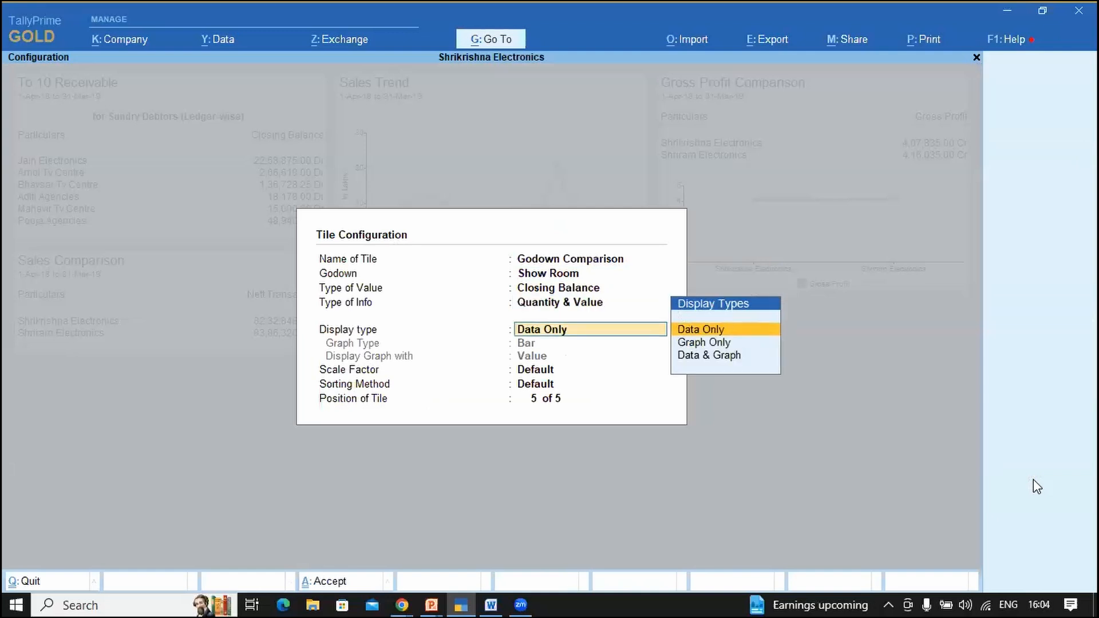
{"action": "key", "text": "Down"}
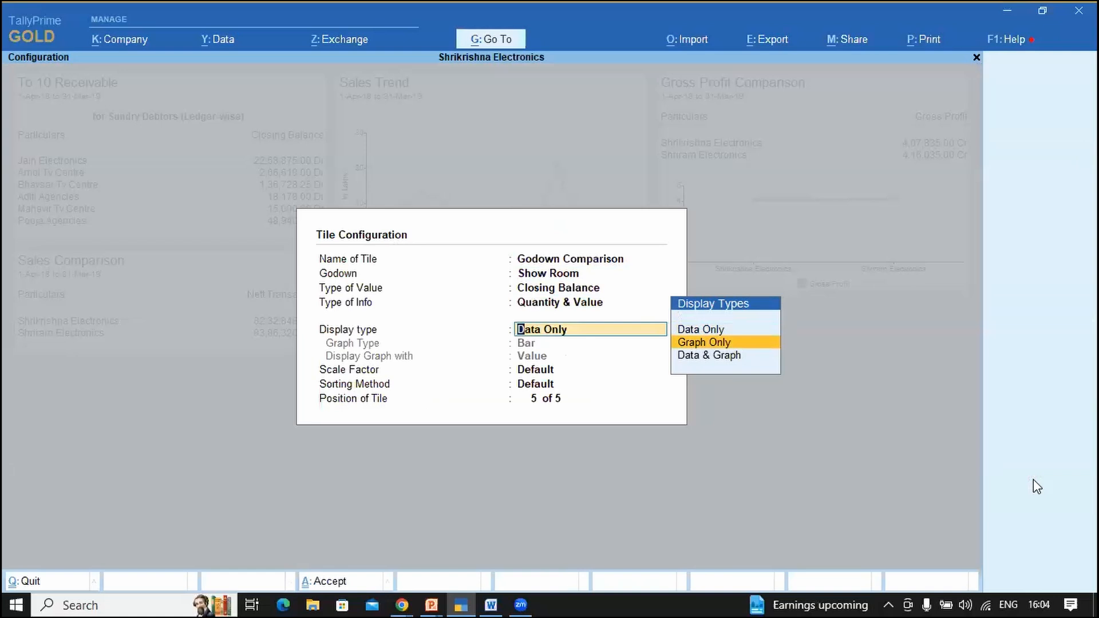
{"action": "key", "text": "Down"}
{"action": "key", "text": "Return"}
{"action": "key", "text": "Down"}
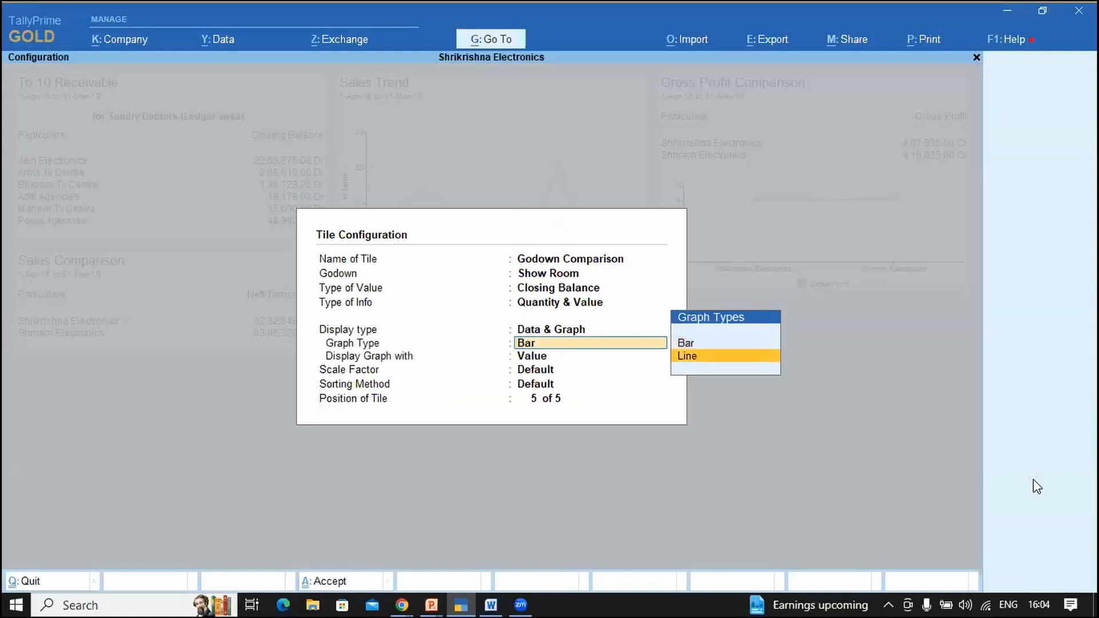
{"action": "key", "text": "Return"}
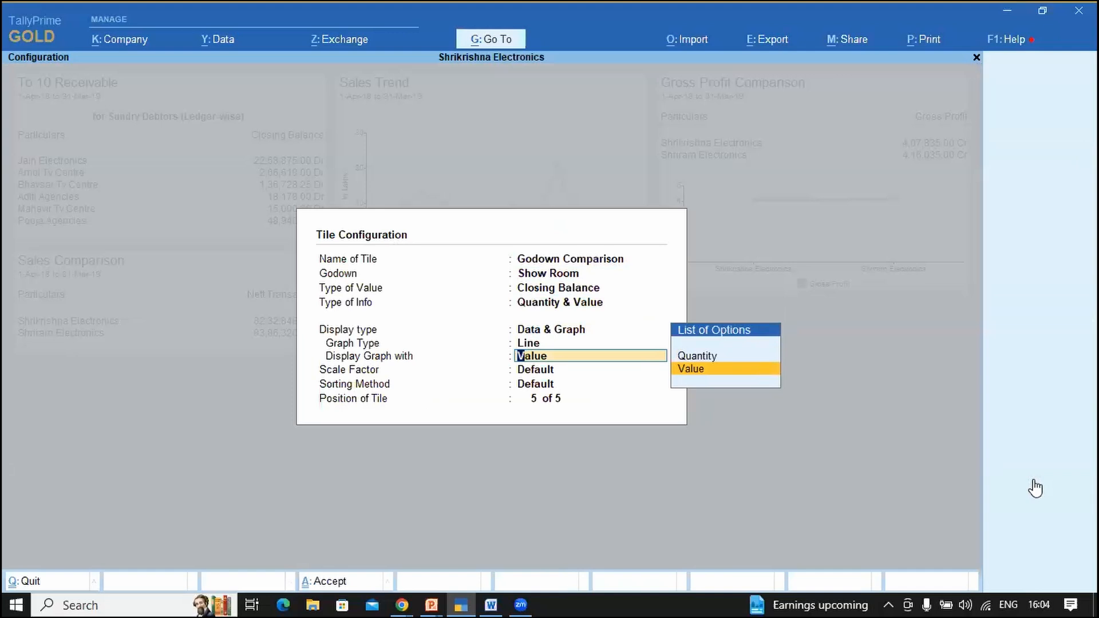
{"action": "key", "text": "ctrl+a"}
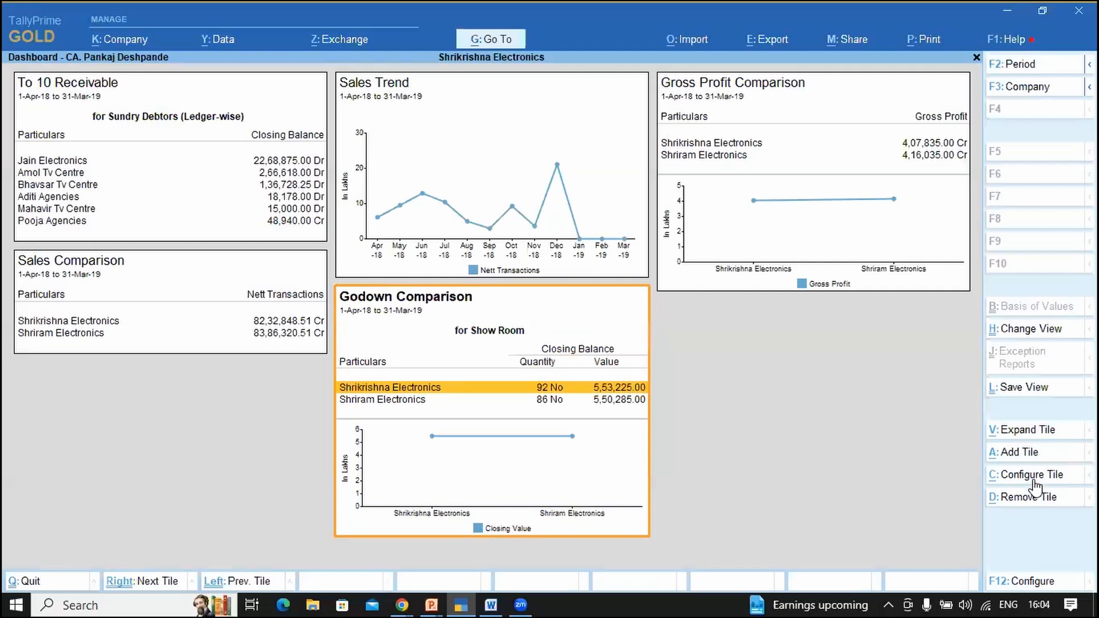
Step: Change the Godown Comparison tile's graph type from Line to Bar
{"action": "left_click", "coordinate": [1033, 476]}
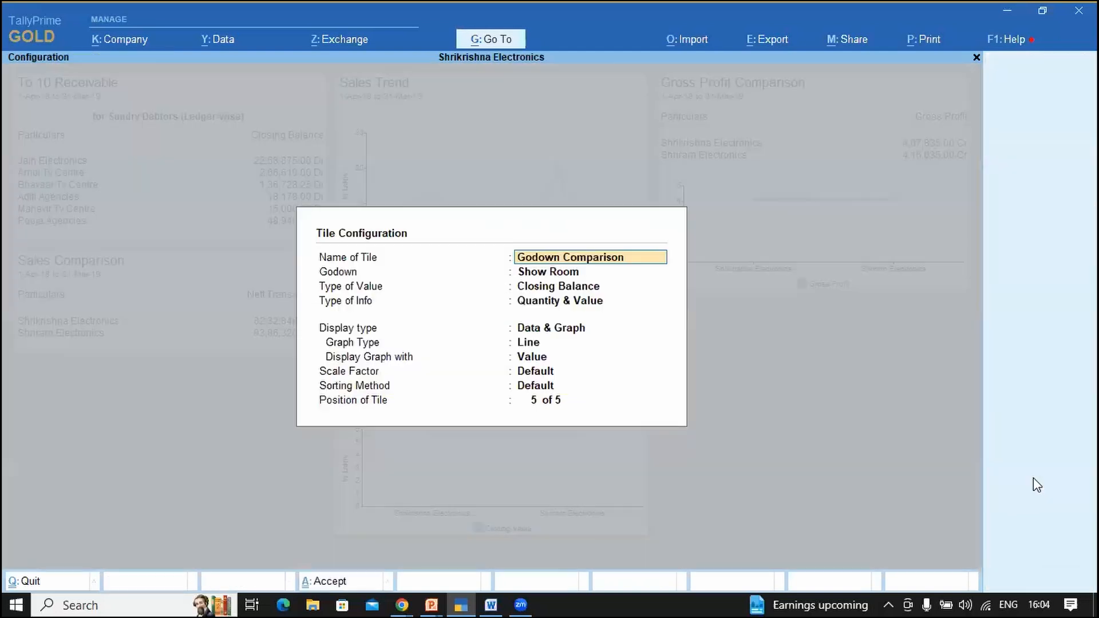
{"action": "key", "text": "Return"}
{"action": "key", "text": "Return"}
{"action": "key", "text": "Up"}
{"action": "key", "text": "Return"}
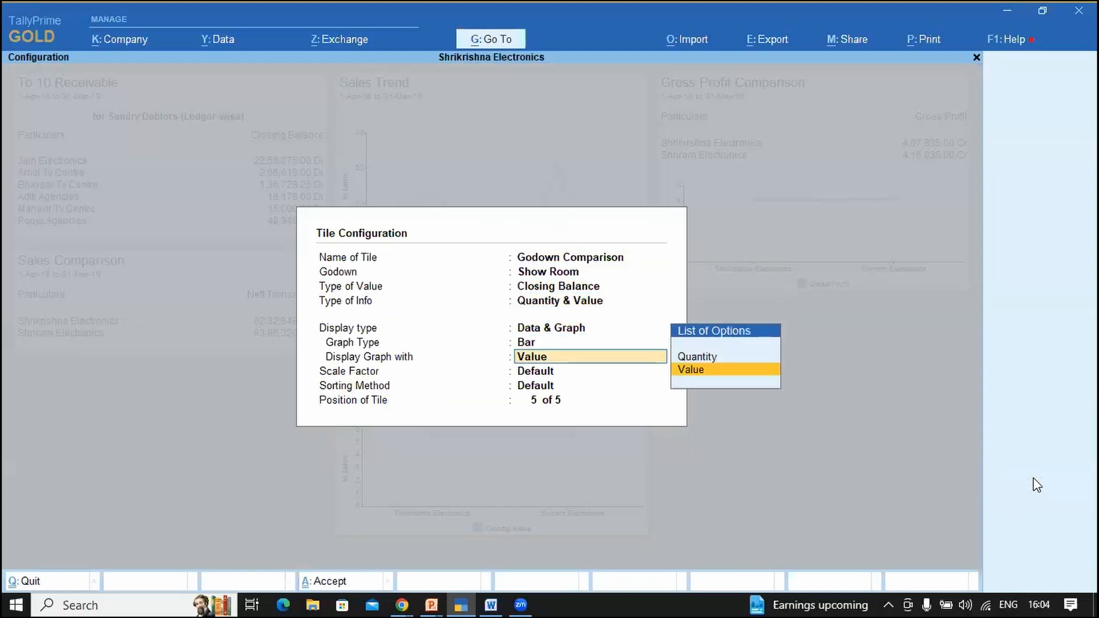
{"action": "key", "text": "ctrl+a"}
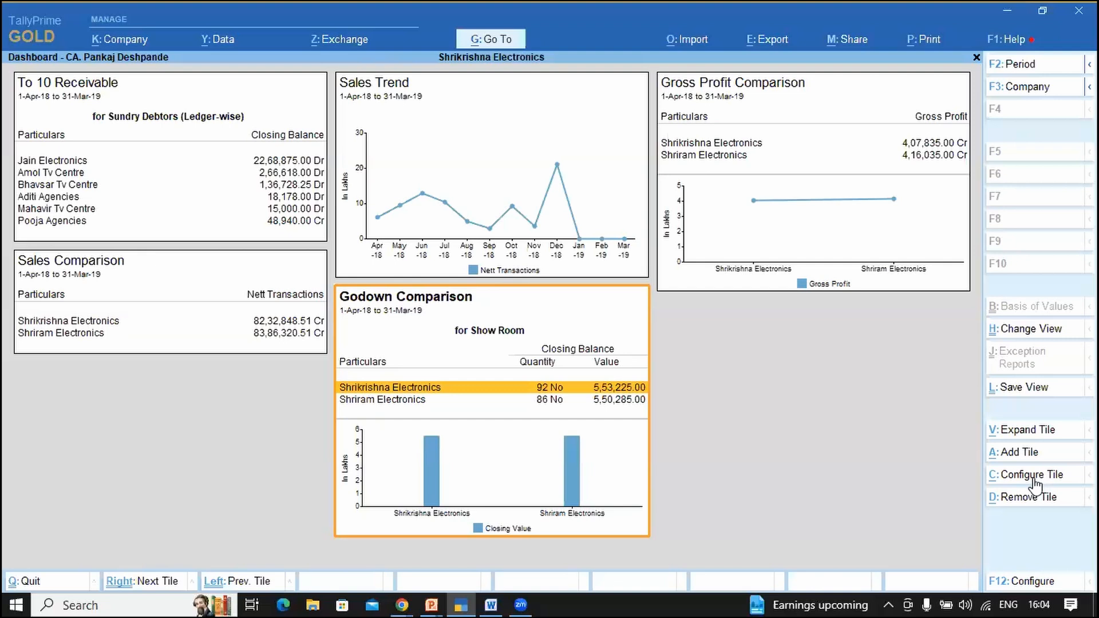
Step: Expand the Show Room Godown Comparison tile, then get back to the full dashboard view
{"action": "left_click", "coordinate": [1019, 434]}
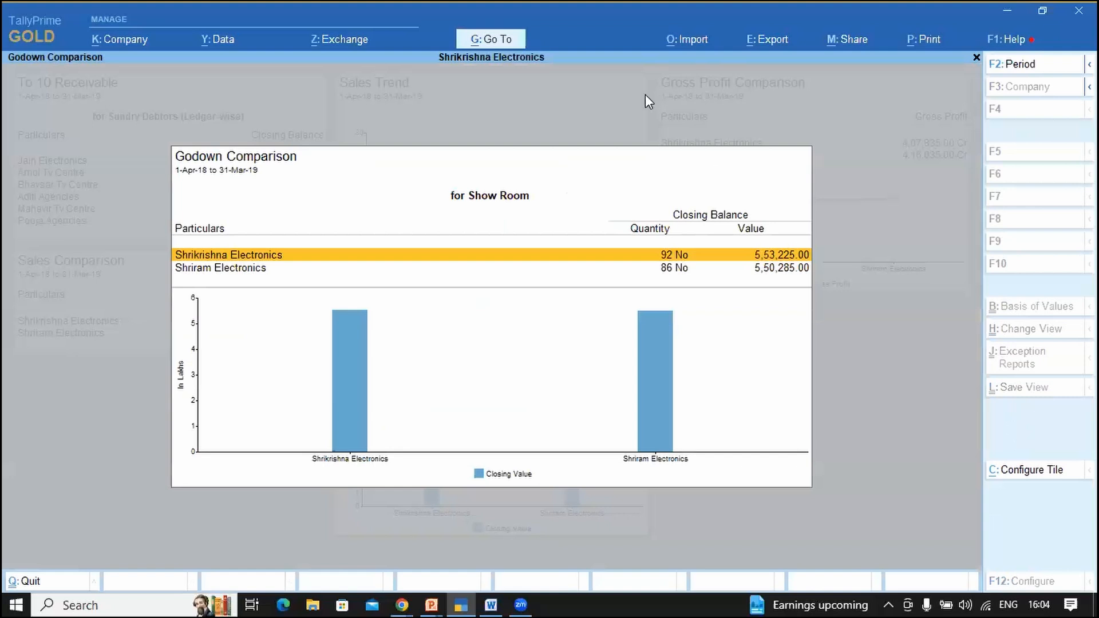
{"action": "key", "text": "Return"}
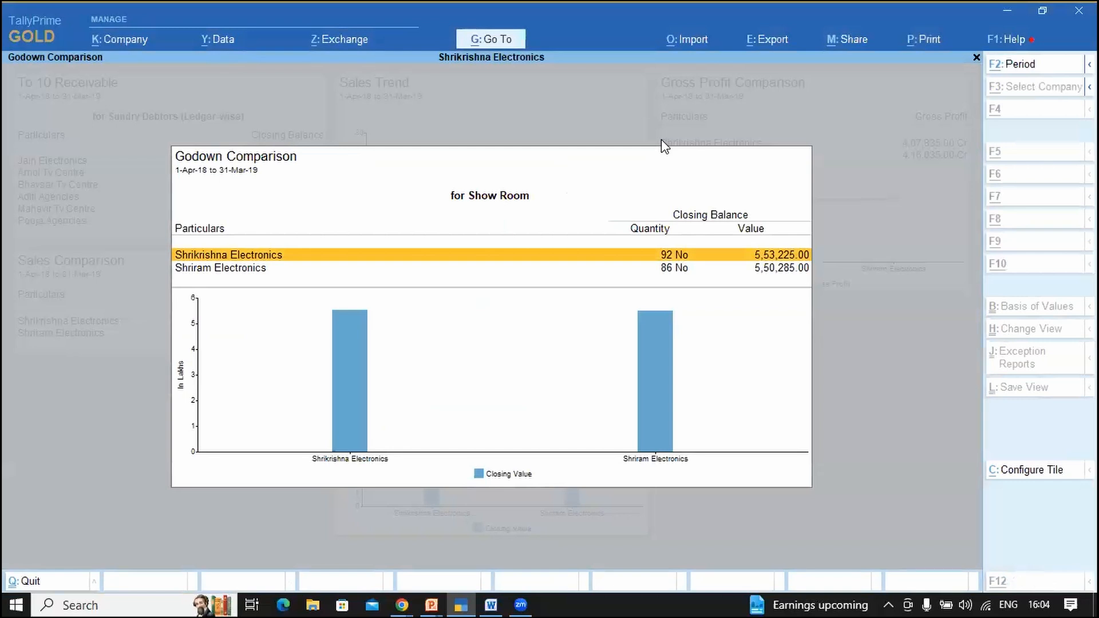
{"action": "key", "text": "alt+Tab"}
{"action": "key", "text": "alt+Tab"}
{"action": "key", "text": "alt+Tab"}
{"action": "key", "text": "alt+Tab"}
{"action": "key", "text": "alt+Tab"}
{"action": "key", "text": "alt+Tab"}
{"action": "key", "text": "alt+Tab"}
{"action": "key", "text": "alt+Tab"}
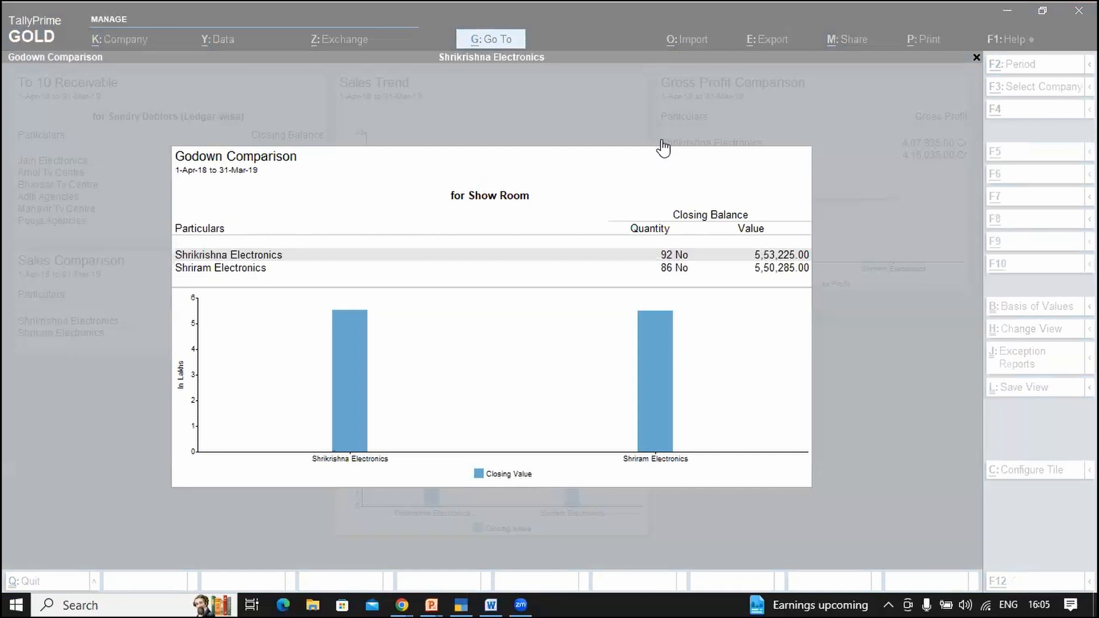
{"action": "left_click", "coordinate": [662, 146]}
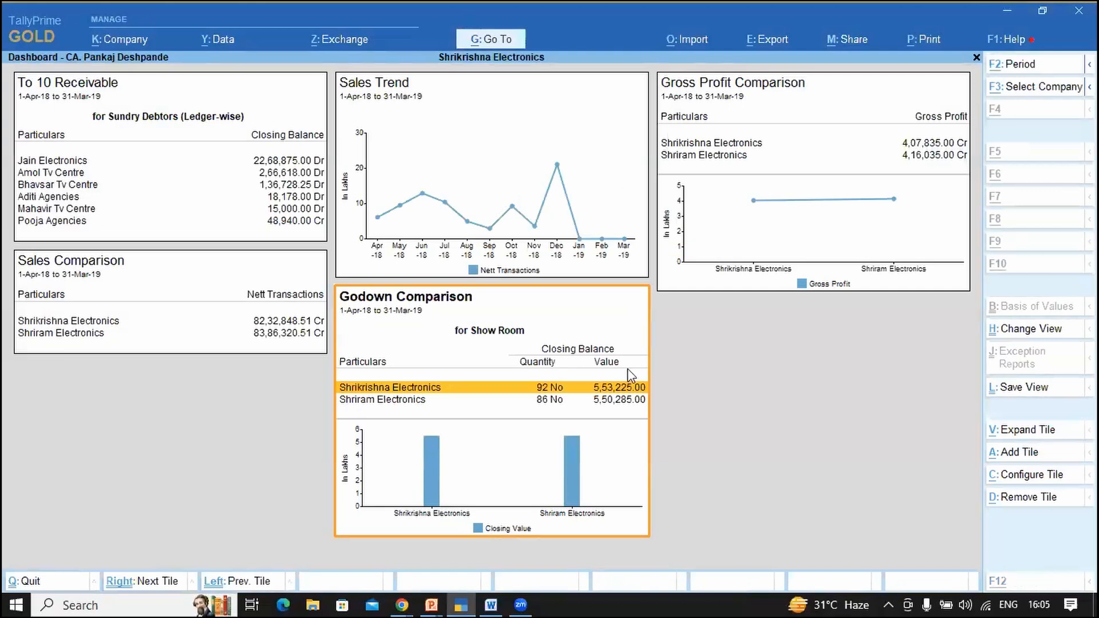
Step: Delete the Godown Comparison tile and open the Add Tile list with inactive tiles shown
{"action": "key", "text": "alt+d"}
{"action": "key", "text": "y"}
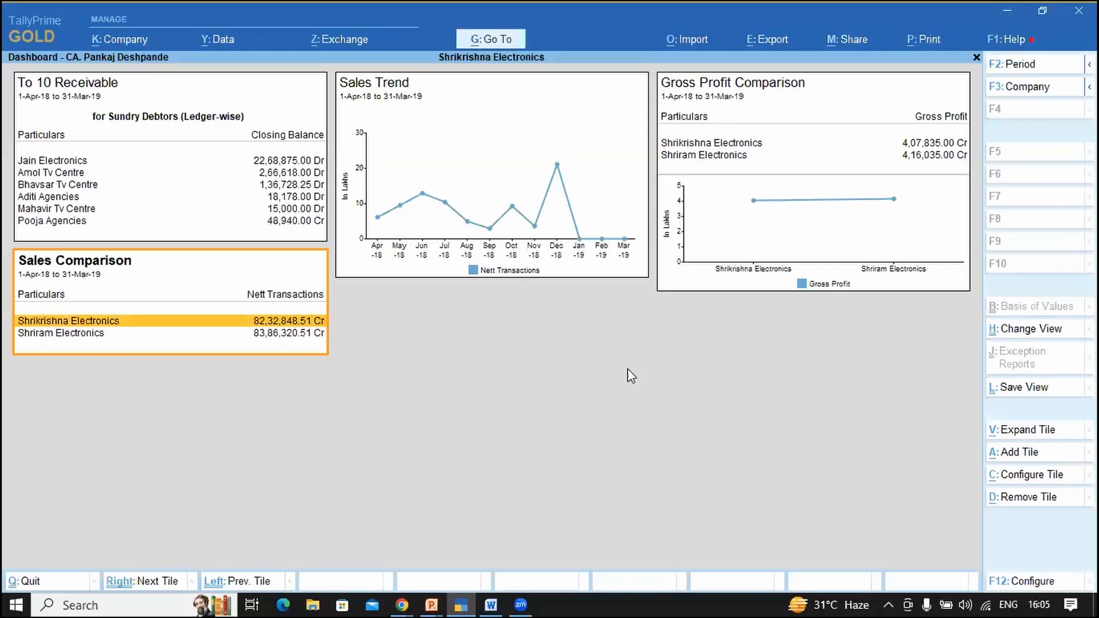
{"action": "left_click", "coordinate": [1013, 453]}
{"action": "key", "text": "Down"}
{"action": "key", "text": "Down"}
{"action": "key", "text": "Down"}
{"action": "key", "text": "Up"}
{"action": "key", "text": "Up"}
{"action": "key", "text": "Up"}
{"action": "key", "text": "Up"}
{"action": "key", "text": "Return"}
{"action": "key", "text": "Down"}
{"action": "key", "text": "Down"}
{"action": "key", "text": "Down"}
{"action": "key", "text": "Down"}
{"action": "key", "text": "Down"}
{"action": "key", "text": "Down"}
{"action": "key", "text": "Down"}
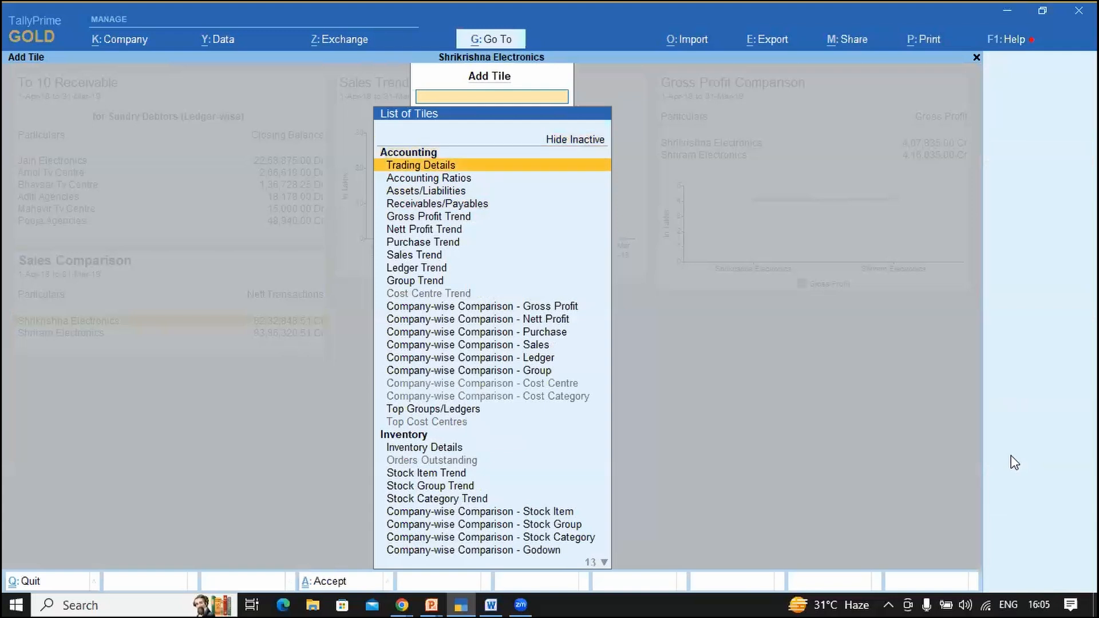
{"action": "key", "text": "Down"}
{"action": "key", "text": "Down"}
{"action": "key", "text": "Down"}
{"action": "key", "text": "Down"}
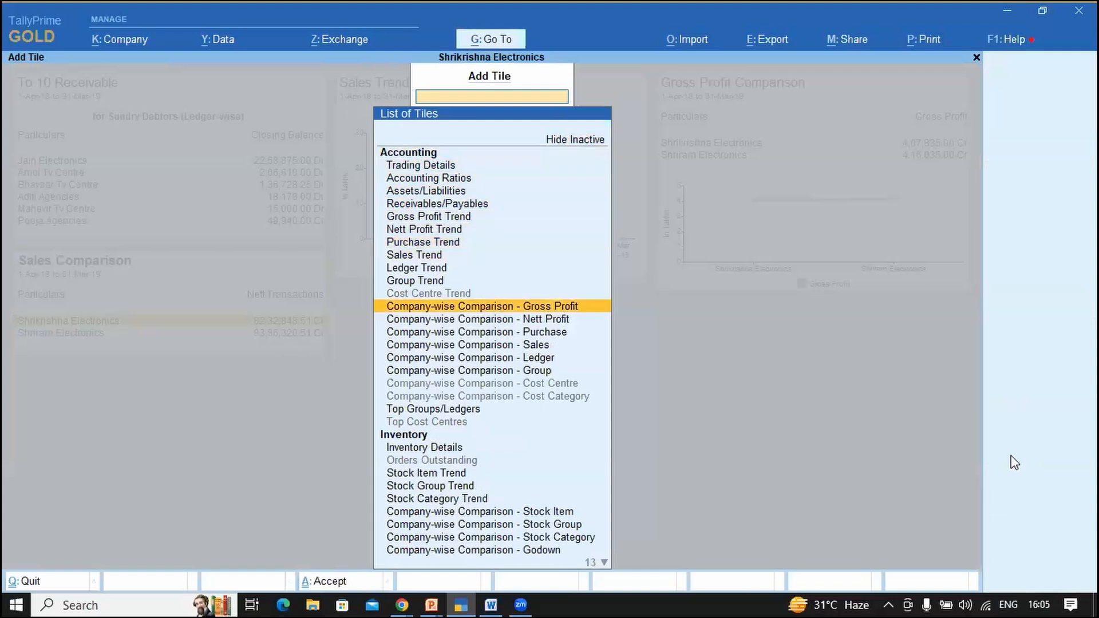
Step: Add the Company-wise Comparison - Nett Profit tile to the dashboard
{"action": "key", "text": "Down"}
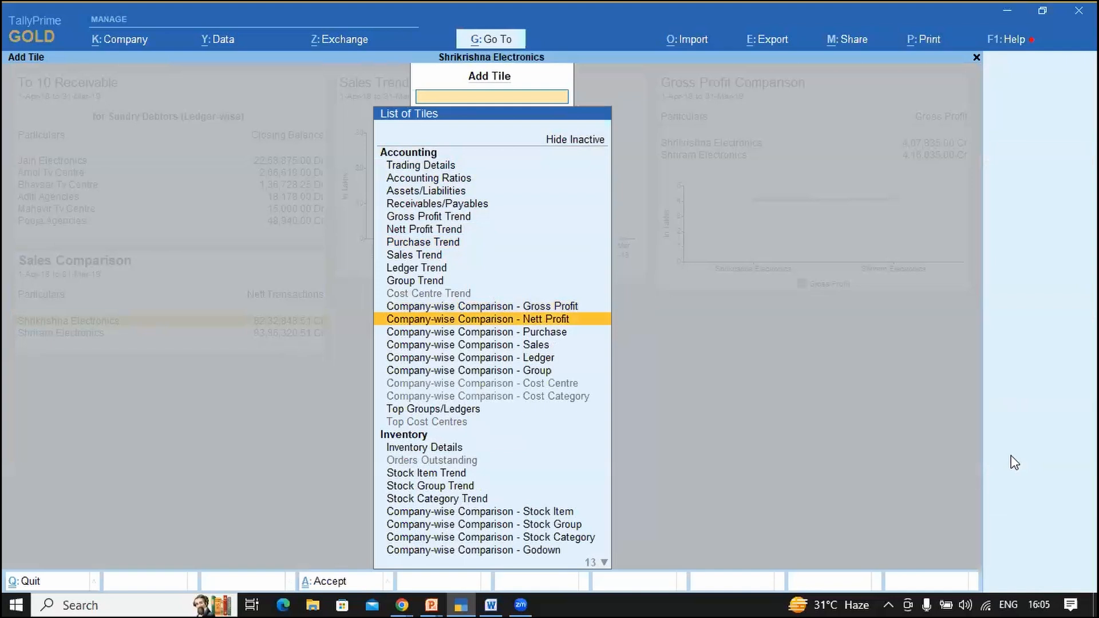
{"action": "key", "text": "Down"}
{"action": "key", "text": "Down"}
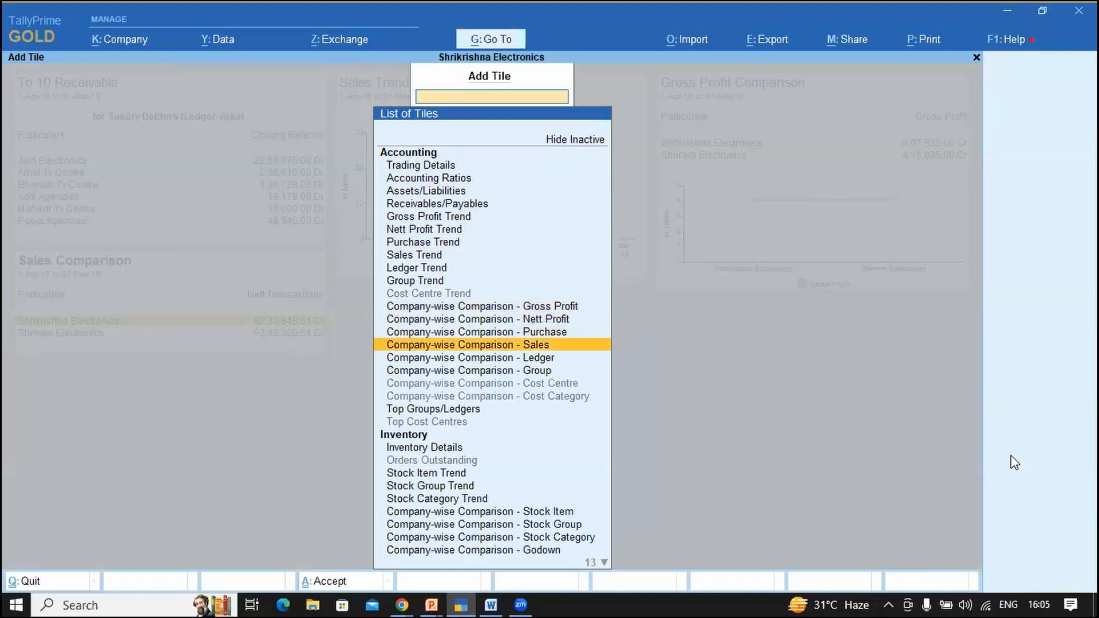
{"action": "key", "text": "Down"}
{"action": "key", "text": "Down"}
{"action": "key", "text": "Down"}
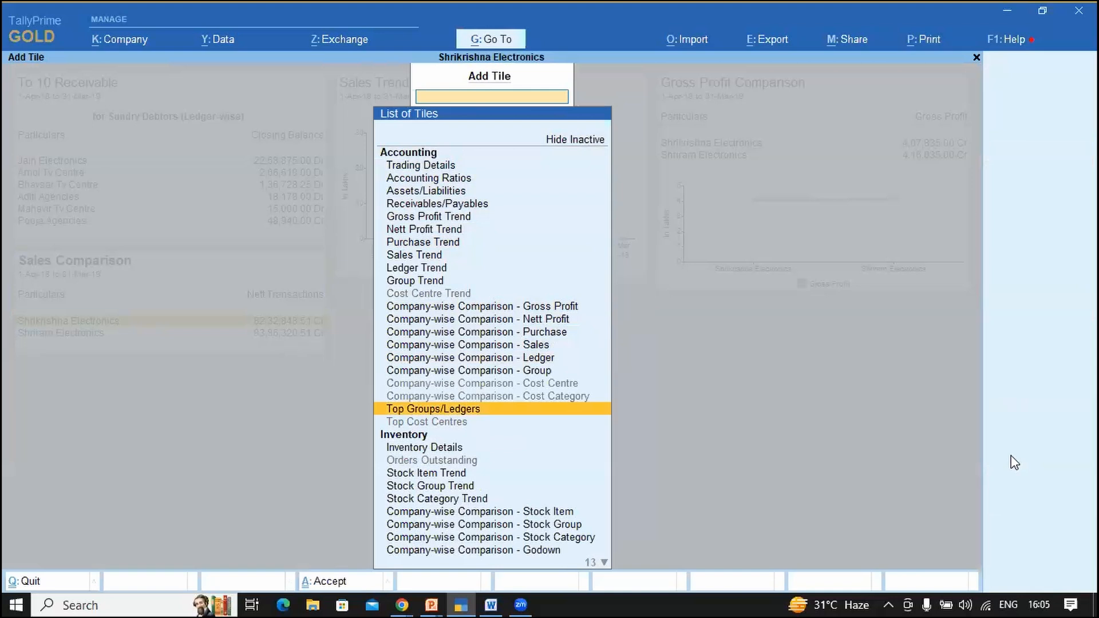
{"action": "key", "text": "Down"}
{"action": "key", "text": "Down"}
{"action": "key", "text": "Down"}
{"action": "key", "text": "Down"}
{"action": "key", "text": "Down"}
{"action": "key", "text": "Down"}
{"action": "key", "text": "Down"}
{"action": "key", "text": "Down"}
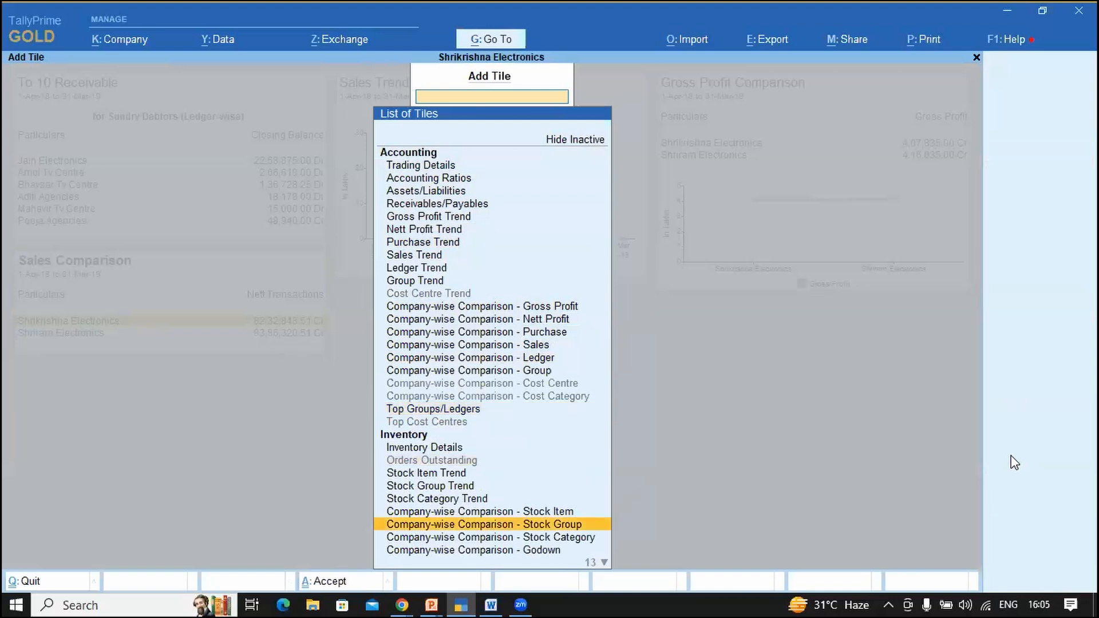
{"action": "key", "text": "Up"}
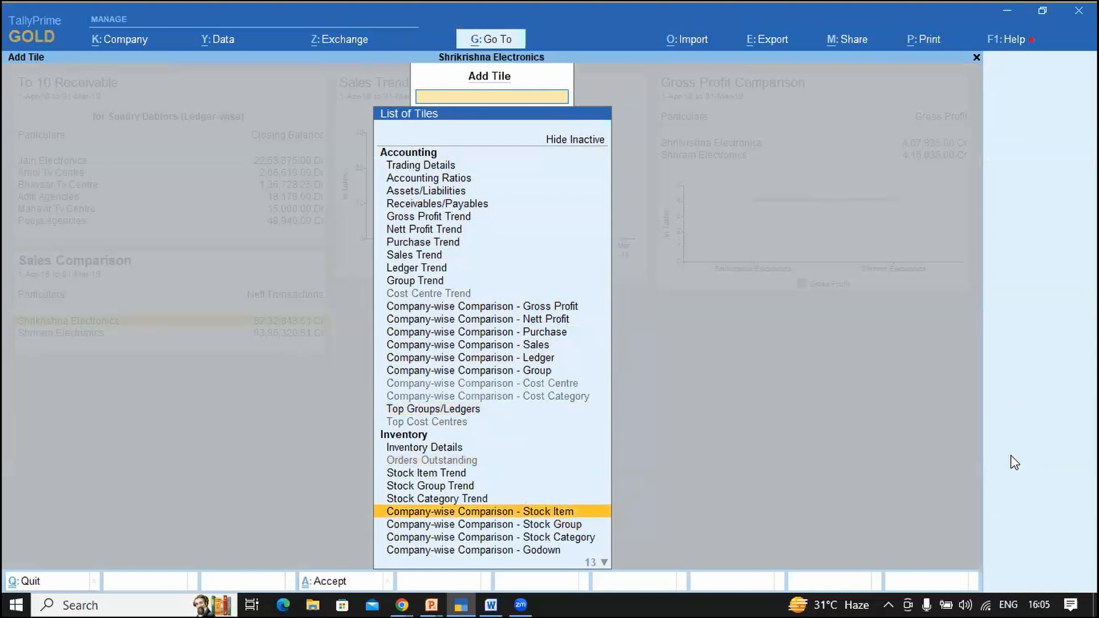
{"action": "key", "text": "Down"}
{"action": "key", "text": "Down"}
{"action": "key", "text": "Down"}
{"action": "key", "text": "Down"}
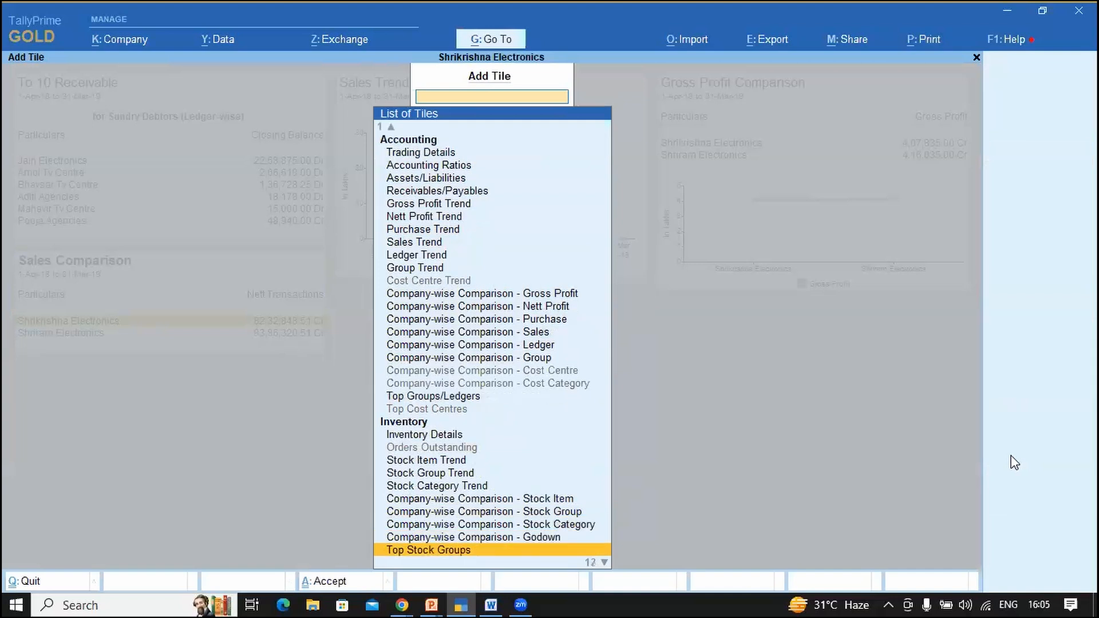
{"action": "key", "text": "Down"}
{"action": "key", "text": "Down"}
{"action": "key", "text": "Down"}
{"action": "key", "text": "Down"}
{"action": "key", "text": "Down"}
{"action": "key", "text": "Down"}
{"action": "key", "text": "Down"}
{"action": "key", "text": "Down"}
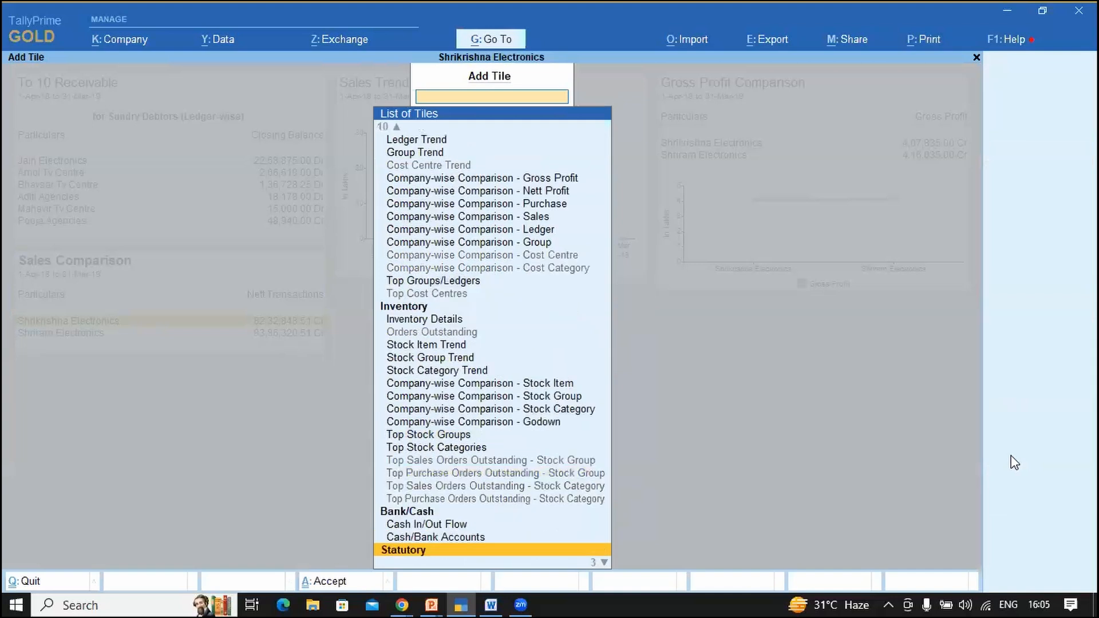
{"action": "key", "text": "Down"}
{"action": "key", "text": "Down"}
{"action": "key", "text": "Down"}
{"action": "key", "text": "Up"}
{"action": "key", "text": "Up"}
{"action": "key", "text": "Up"}
{"action": "key", "text": "Up"}
{"action": "key", "text": "Up"}
{"action": "key", "text": "Up"}
{"action": "key", "text": "Up"}
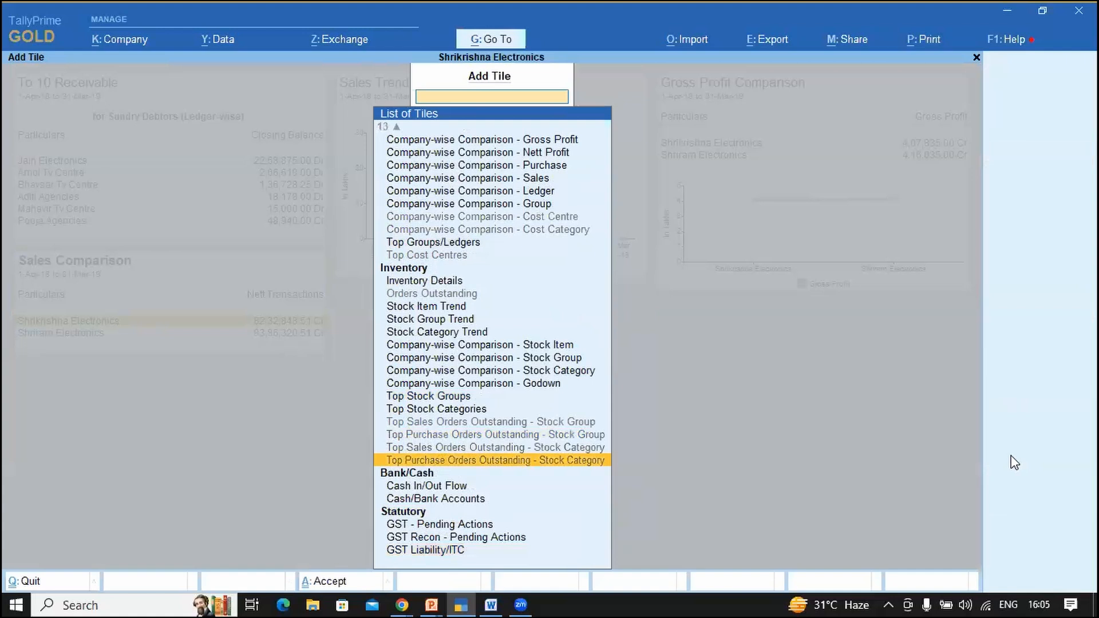
{"action": "key", "text": "Up"}
{"action": "key", "text": "Up"}
{"action": "key", "text": "Up"}
{"action": "key", "text": "Up"}
{"action": "key", "text": "Up"}
{"action": "key", "text": "Up"}
{"action": "key", "text": "Up"}
{"action": "key", "text": "Up"}
{"action": "key", "text": "Up"}
{"action": "key", "text": "Up"}
{"action": "key", "text": "Up"}
{"action": "key", "text": "Up"}
{"action": "key", "text": "Up"}
{"action": "key", "text": "Up"}
{"action": "key", "text": "Up"}
{"action": "key", "text": "Up"}
{"action": "key", "text": "Up"}
{"action": "key", "text": "Up"}
{"action": "key", "text": "Up"}
{"action": "key", "text": "Up"}
{"action": "key", "text": "Up"}
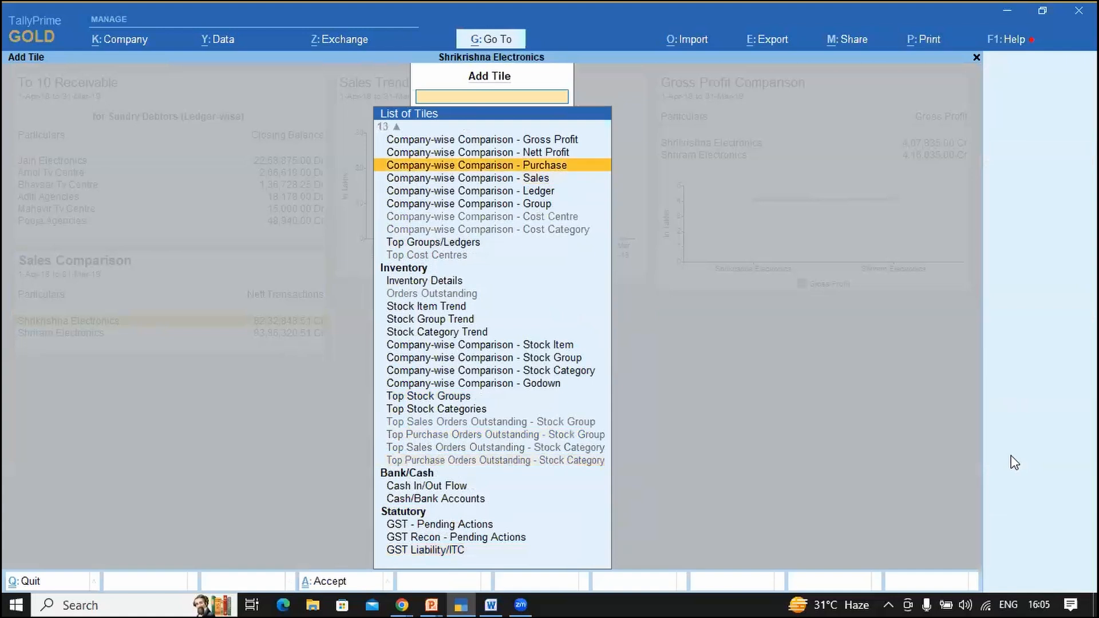
{"action": "key", "text": "Up"}
{"action": "key", "text": "Up"}
{"action": "key", "text": "Up"}
{"action": "key", "text": "Down"}
{"action": "key", "text": "Down"}
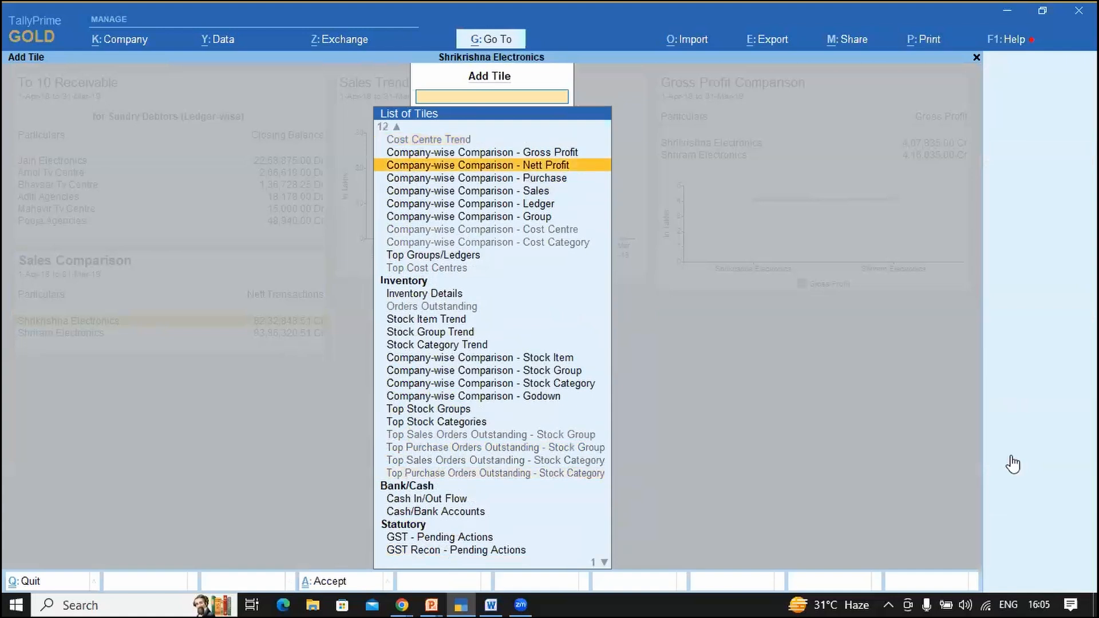
{"action": "key", "text": "Return"}
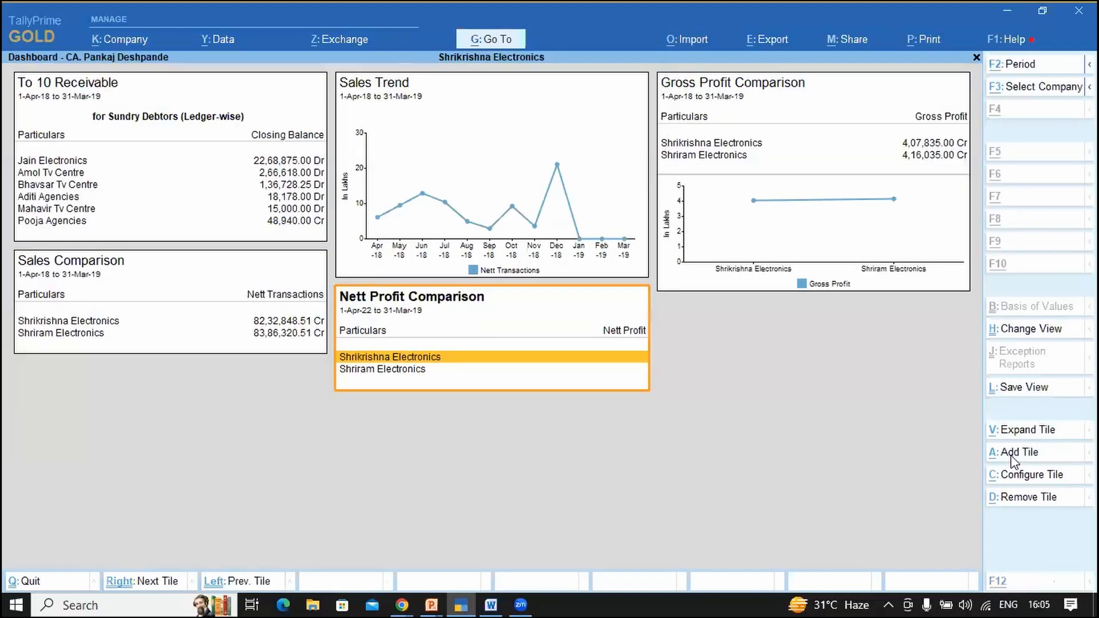
Step: Set the period to 1-4-2018 through 31-3-2019 for the Nett Profit tile
{"action": "key", "text": "F2"}
{"action": "type", "text": "a1"}
{"action": "key", "text": "Return"}
{"action": "type", "text": "m19"}
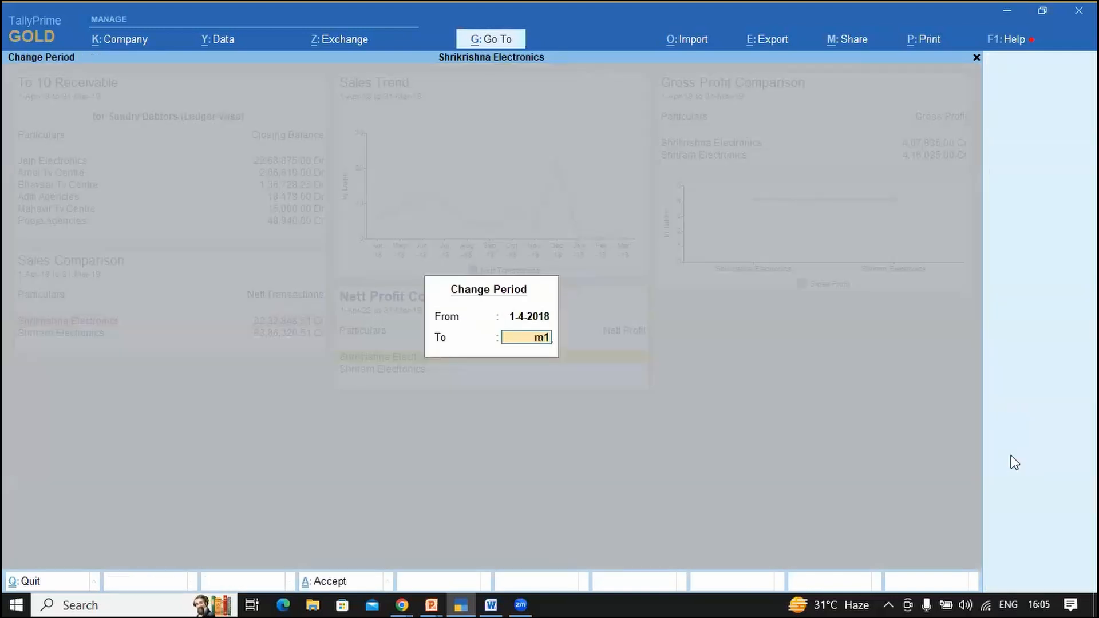
{"action": "key", "text": "Return"}
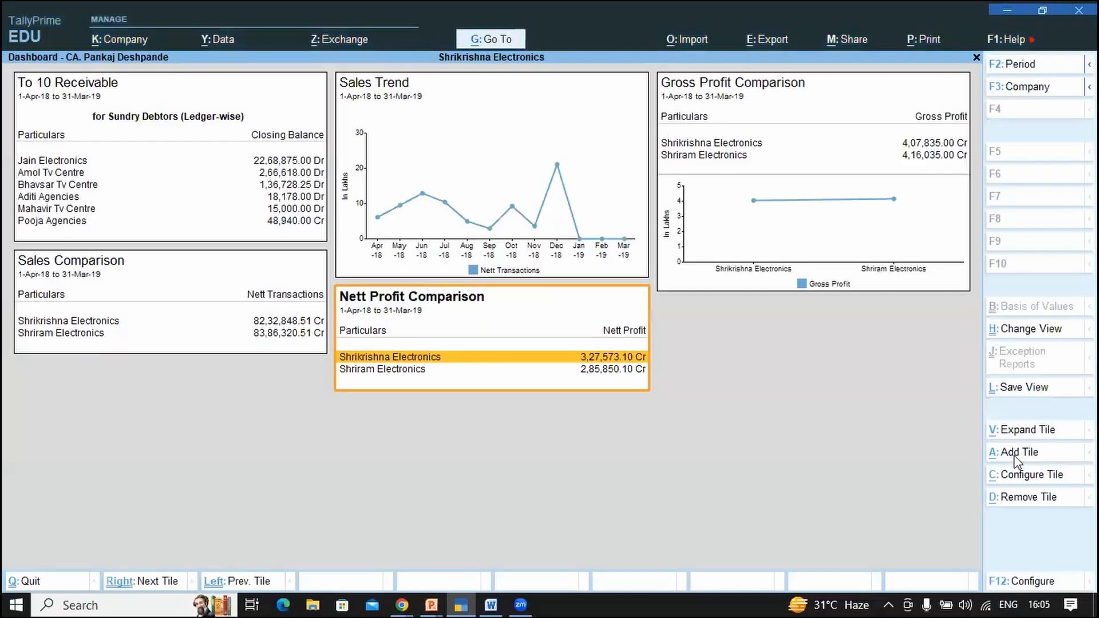
{"action": "key", "text": "alt+a"}
{"action": "key", "text": "Escape"}
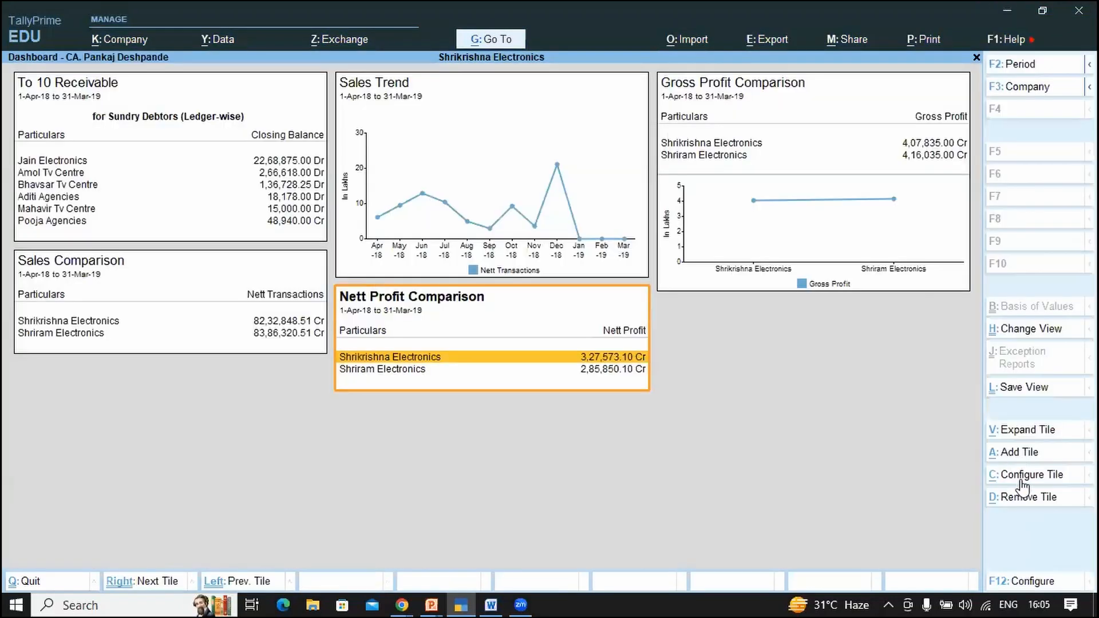
Step: Set the Nett Profit Comparison tile to Data & Graph display with Bar graph type
{"action": "left_click", "coordinate": [1021, 475]}
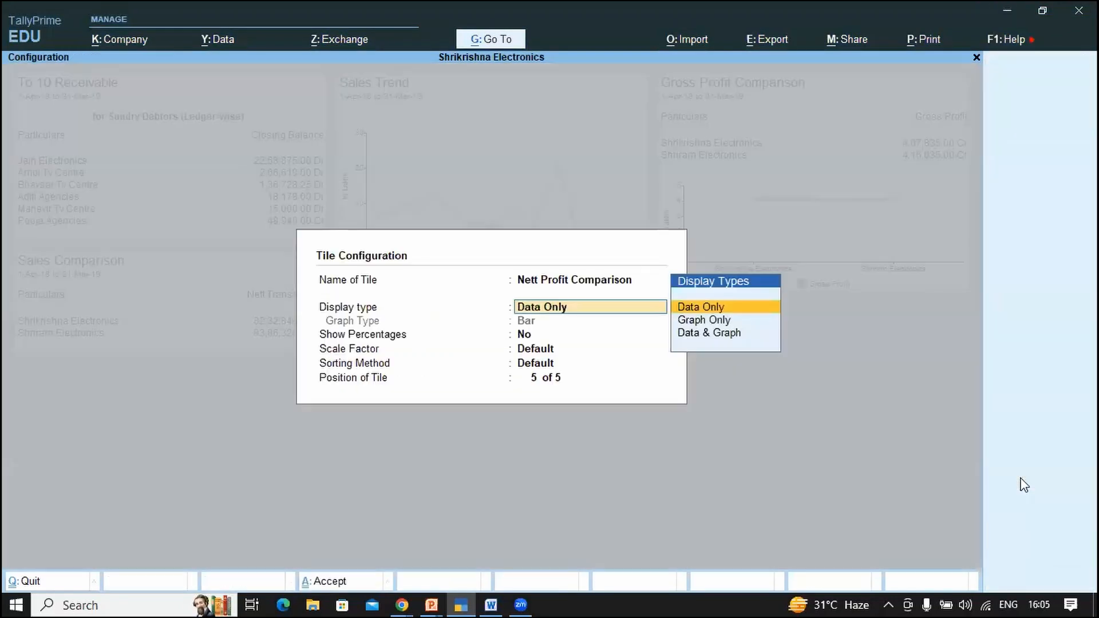
{"action": "key", "text": "BackSpace"}
{"action": "key", "text": "Return"}
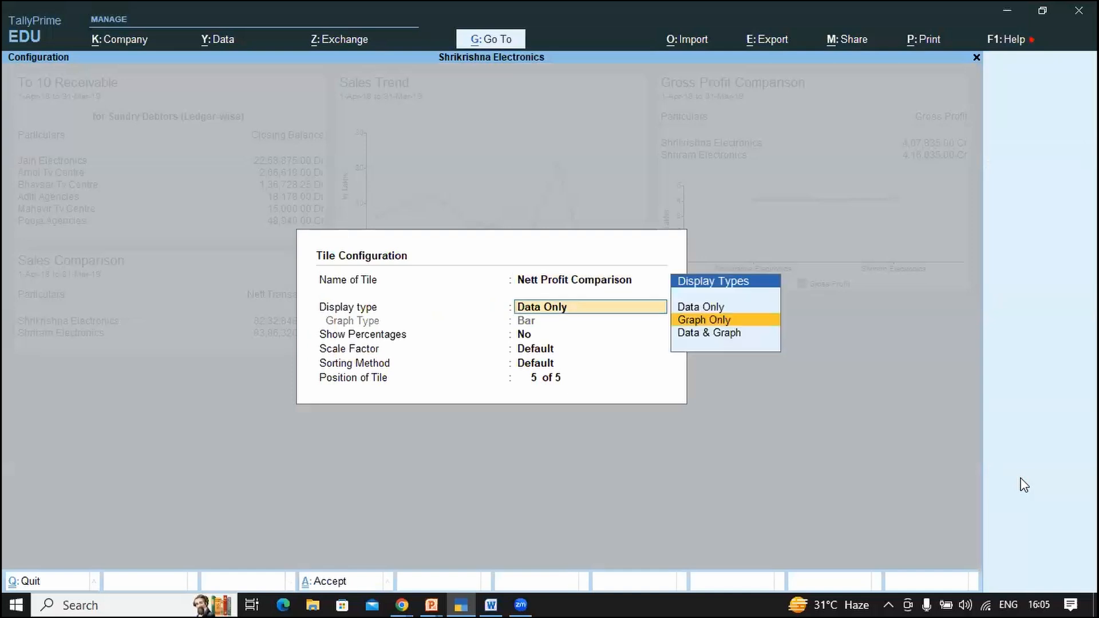
{"action": "key", "text": "Down"}
{"action": "key", "text": "Return"}
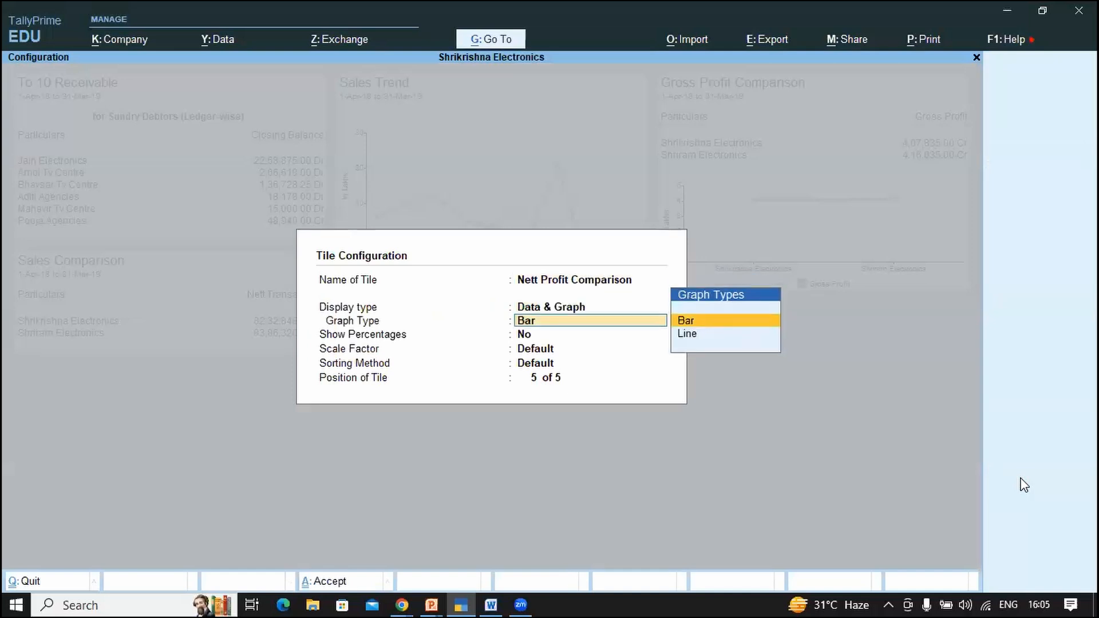
{"action": "key", "text": "Return"}
{"action": "key", "text": "Return"}
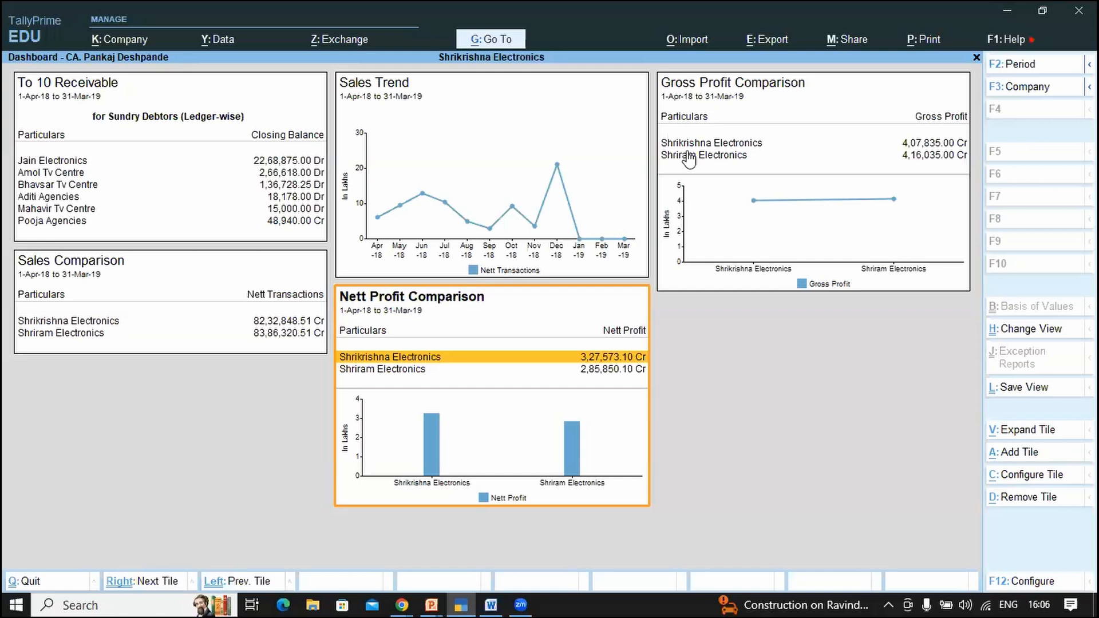
{"action": "key", "text": "Escape"}
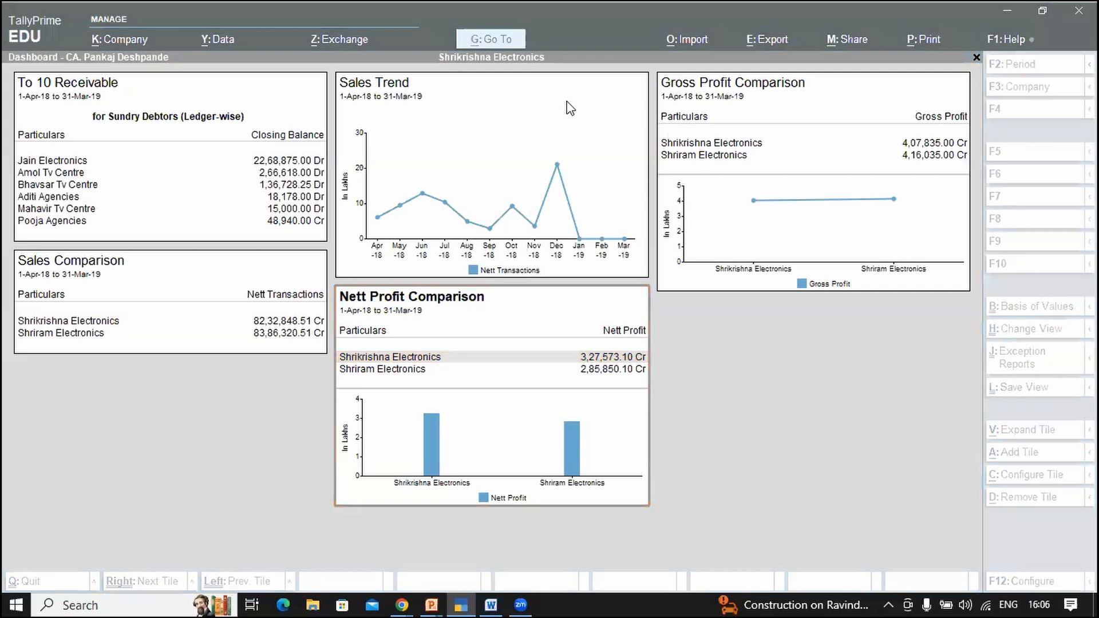
Step: Quit the dashboard without saving and return to the Gateway of Tally
{"action": "left_click", "coordinate": [730, 378]}
{"action": "key", "text": "Escape"}
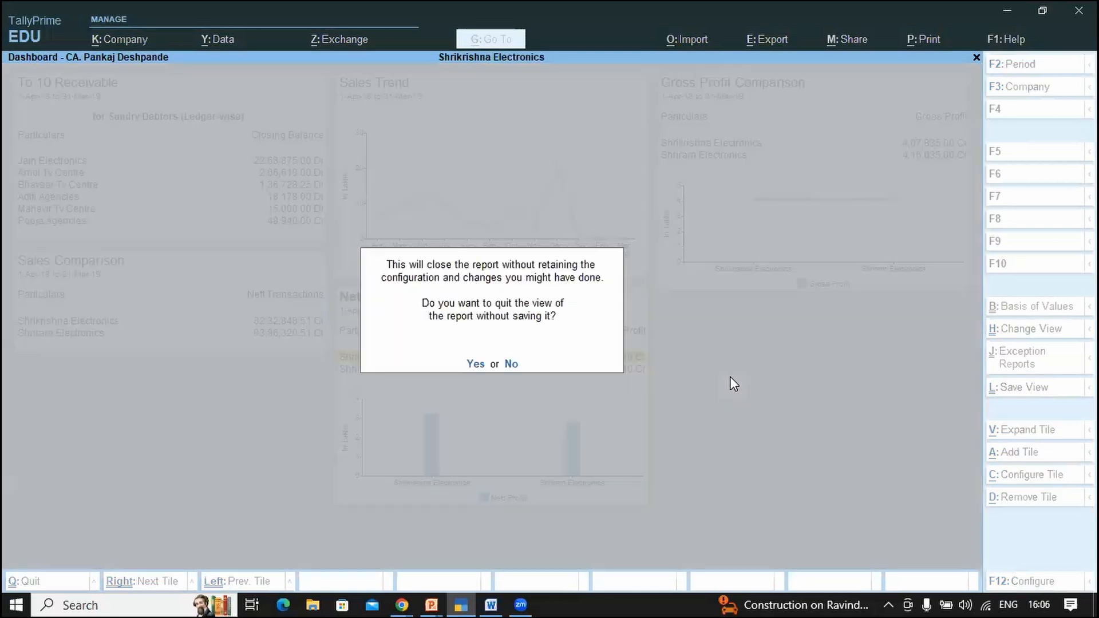
{"action": "key", "text": "Escape"}
{"action": "key", "text": "Escape"}
{"action": "key", "text": "Return"}
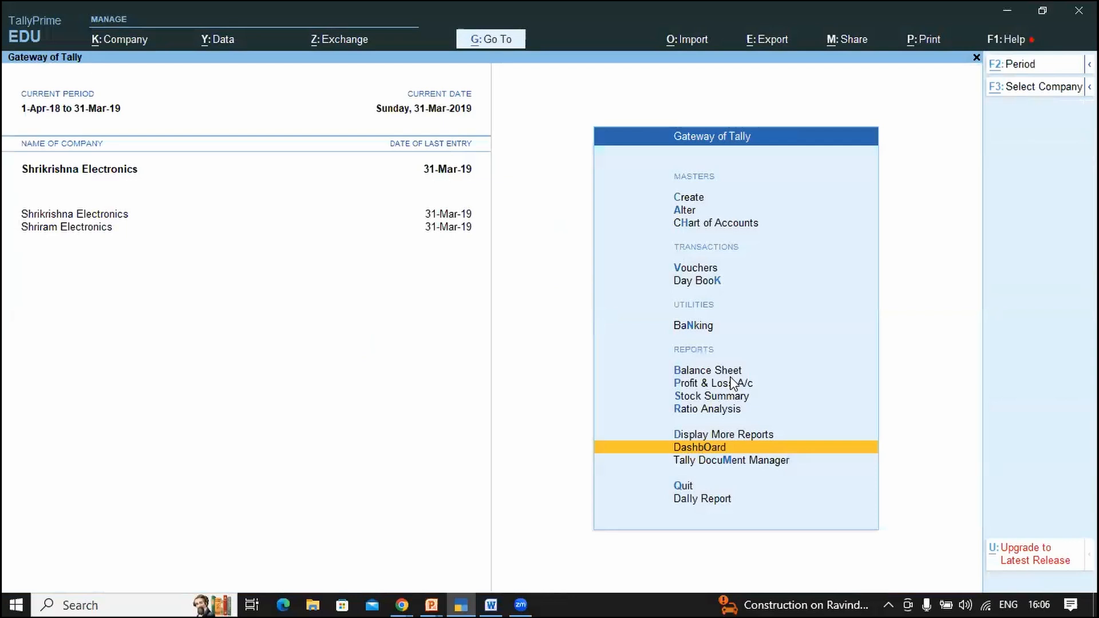
Step: Open Select Company and choose to select a company from a drive
{"action": "key", "text": "alt+k"}
{"action": "key", "text": "Down"}
{"action": "key", "text": "Down"}
{"action": "key", "text": "Down"}
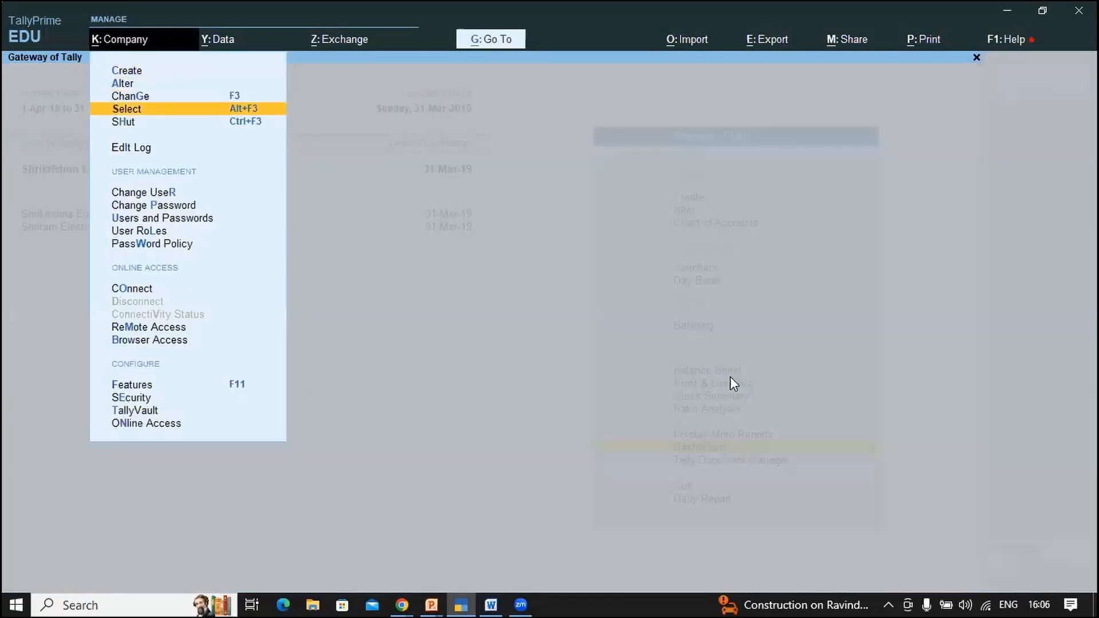
{"action": "key", "text": "Return"}
{"action": "key", "text": "Down"}
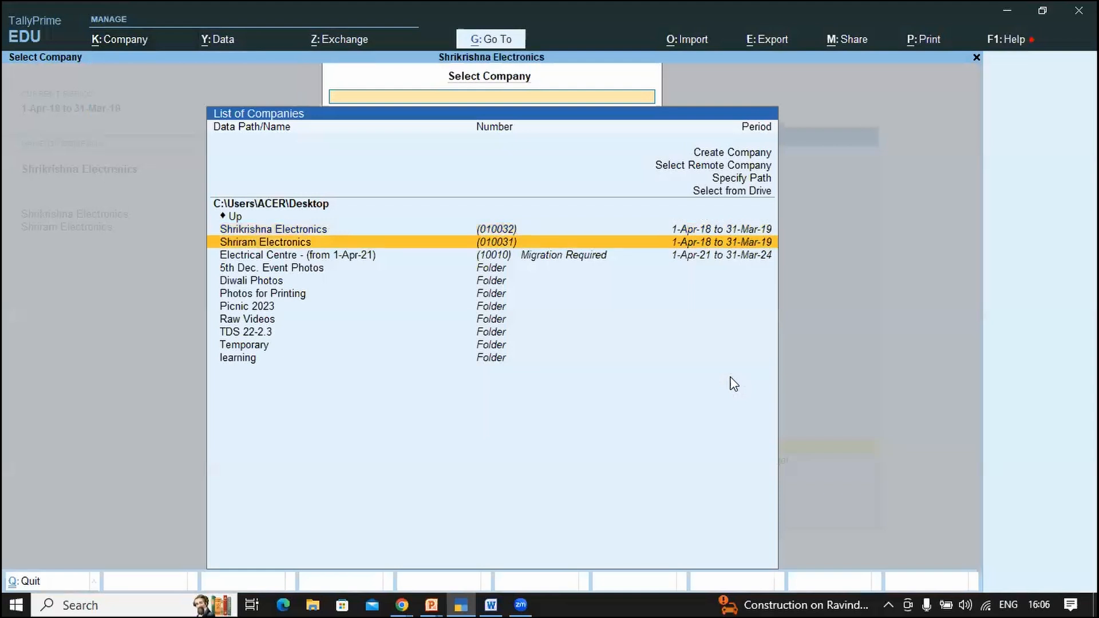
{"action": "key", "text": "Down"}
{"action": "key", "text": "Down"}
{"action": "key", "text": "Down"}
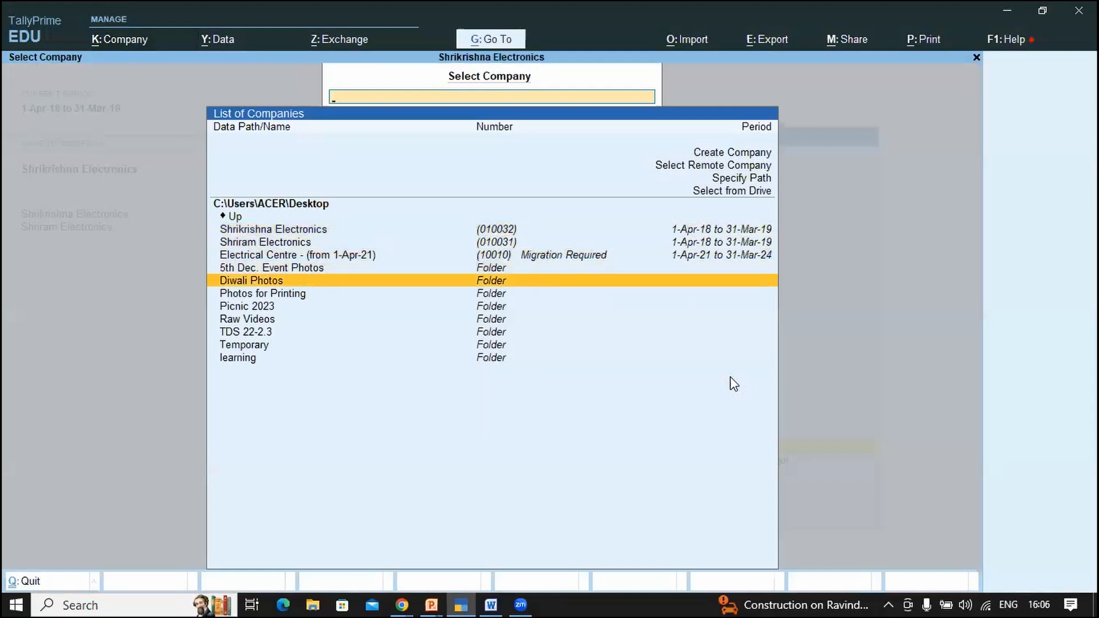
{"action": "key", "text": "Down"}
{"action": "key", "text": "Down"}
{"action": "key", "text": "Down"}
{"action": "key", "text": "Down"}
{"action": "key", "text": "Down"}
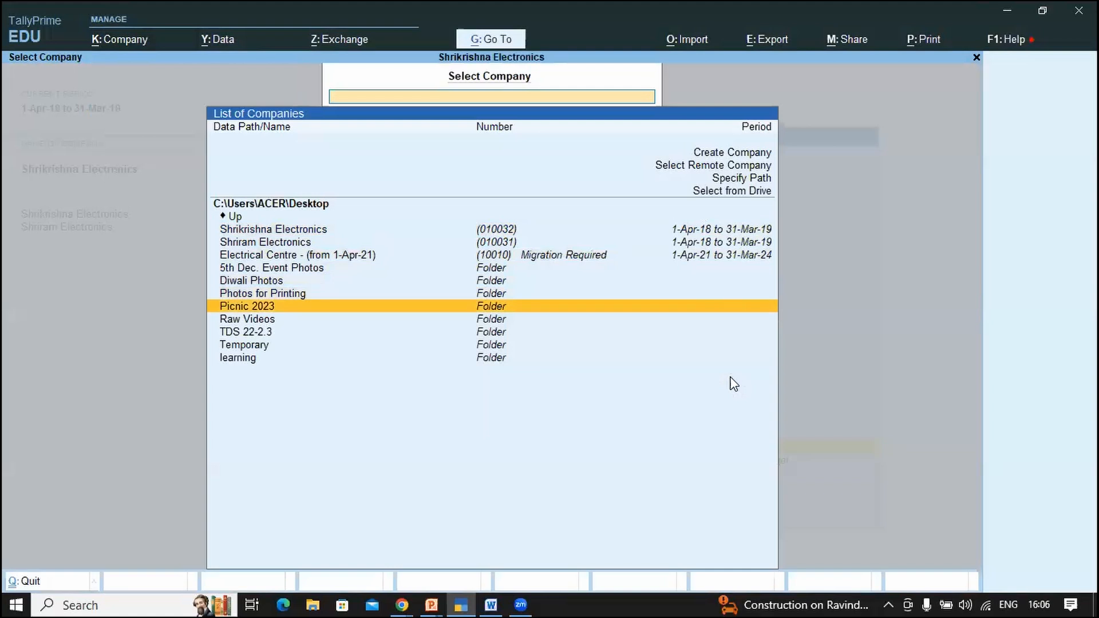
{"action": "key", "text": "Up"}
{"action": "key", "text": "Up"}
{"action": "key", "text": "Up"}
{"action": "key", "text": "Up"}
{"action": "key", "text": "Up"}
{"action": "key", "text": "Up"}
{"action": "key", "text": "Up"}
{"action": "key", "text": "Up"}
{"action": "key", "text": "Up"}
{"action": "key", "text": "Up"}
{"action": "key", "text": "Up"}
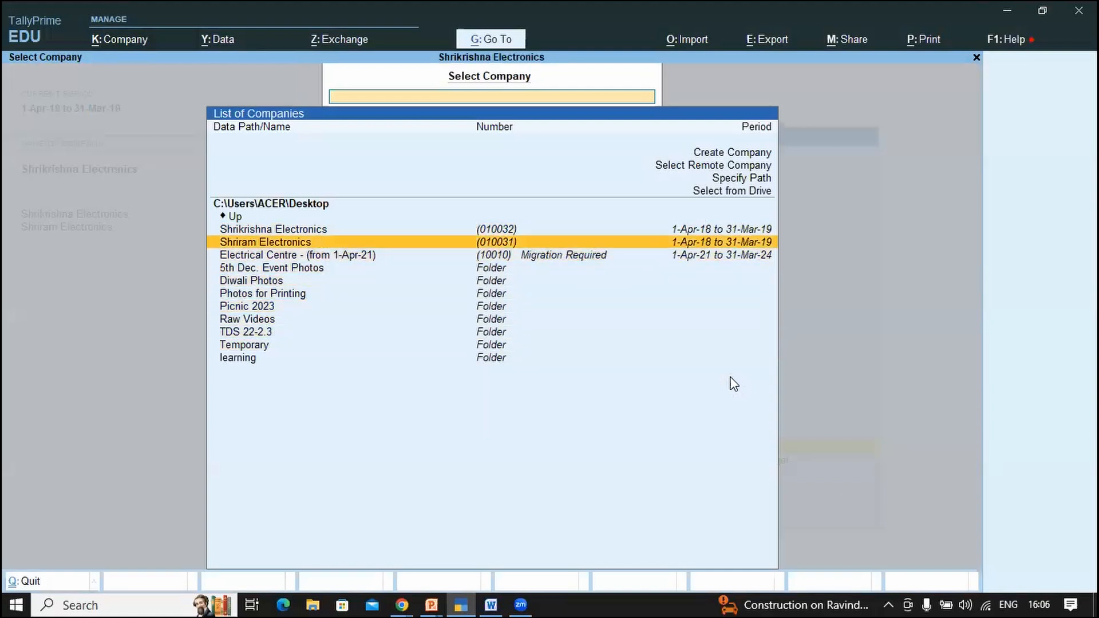
{"action": "key", "text": "Return"}
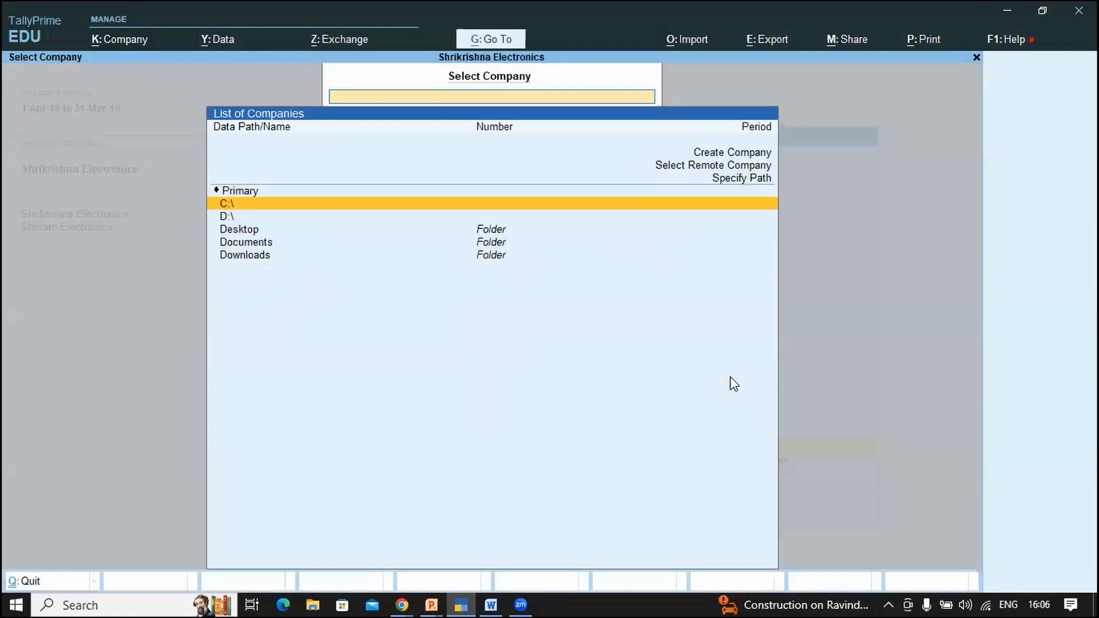
Step: Load Balwan Power Pvt. Ltd. from C:\TallyPrime\Data and log in with the username
{"action": "key", "text": "Return"}
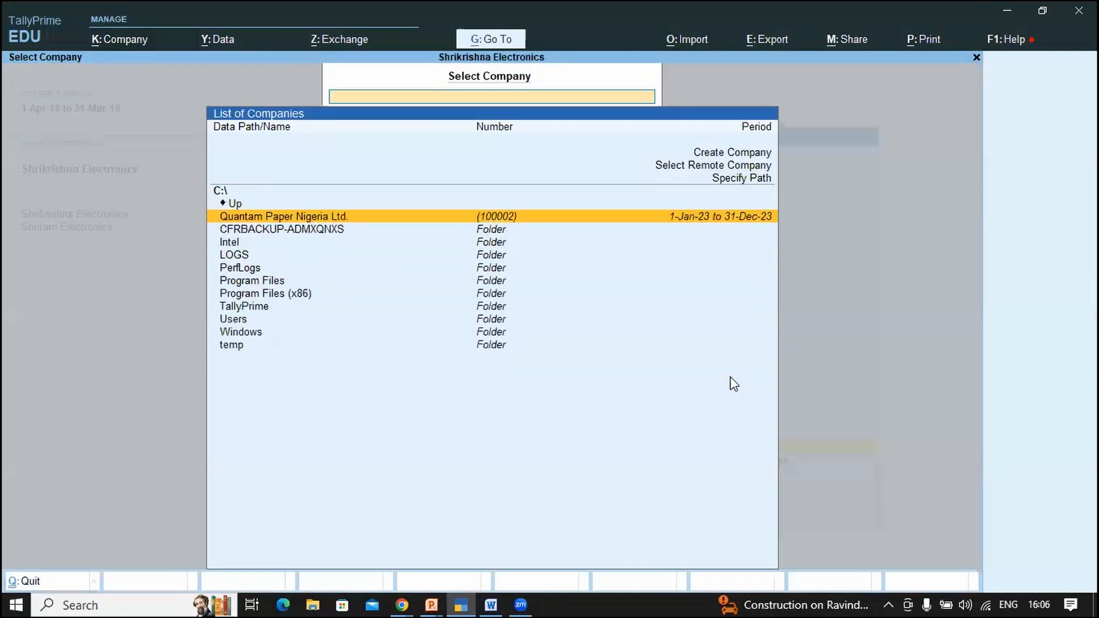
{"action": "key", "text": "Down"}
{"action": "key", "text": "Down"}
{"action": "key", "text": "Down"}
{"action": "key", "text": "Down"}
{"action": "key", "text": "Down"}
{"action": "key", "text": "Down"}
{"action": "key", "text": "Down"}
{"action": "key", "text": "Return"}
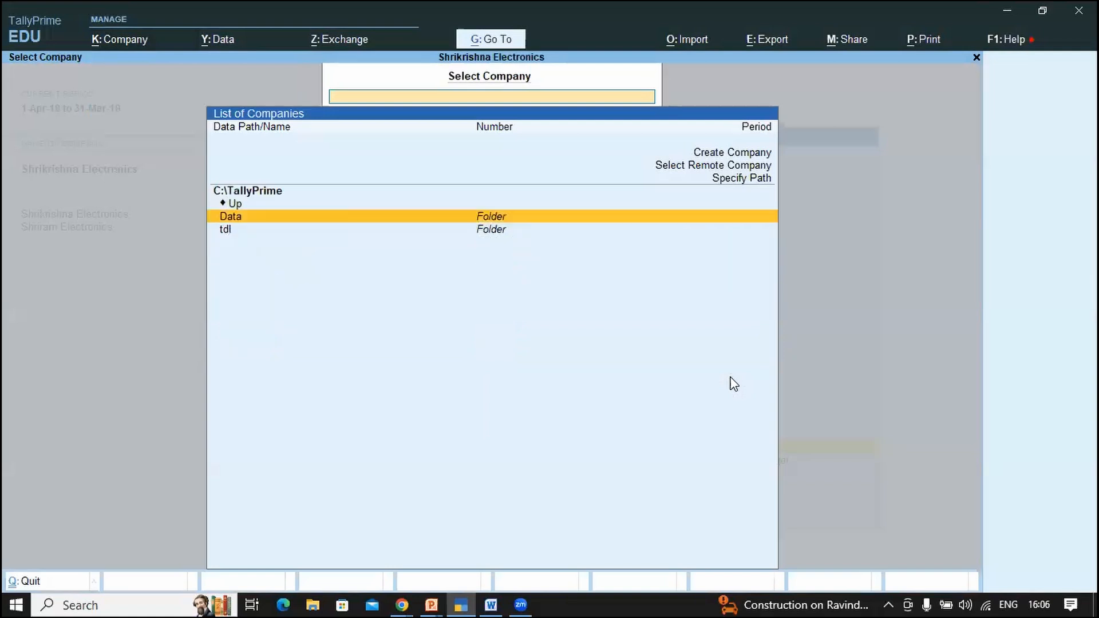
{"action": "key", "text": "Return"}
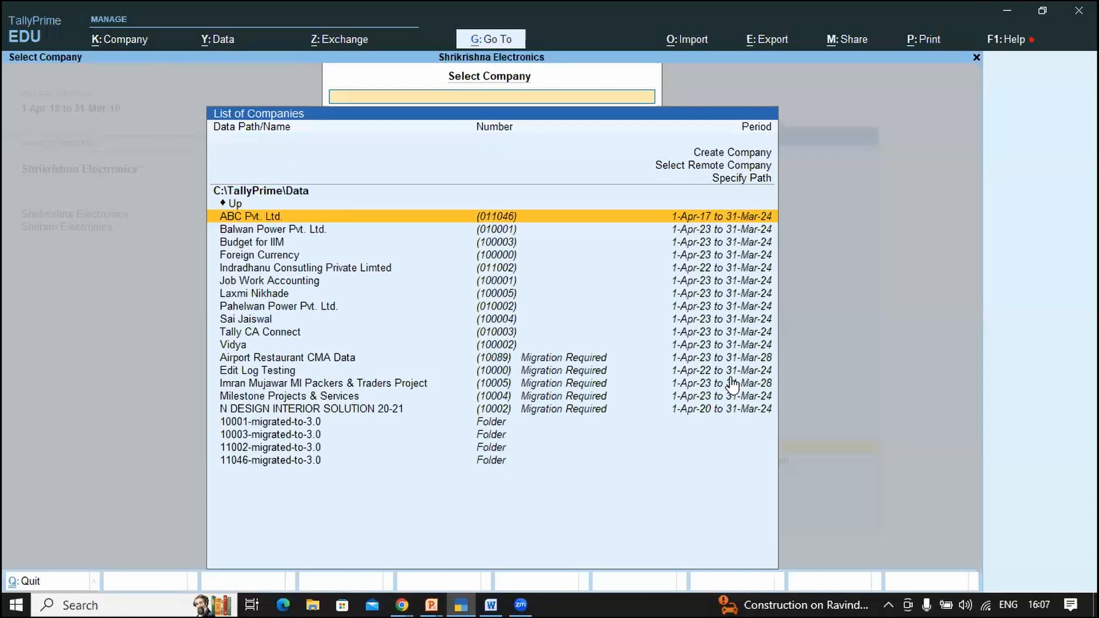
{"action": "key", "text": "Down"}
{"action": "key", "text": "Return"}
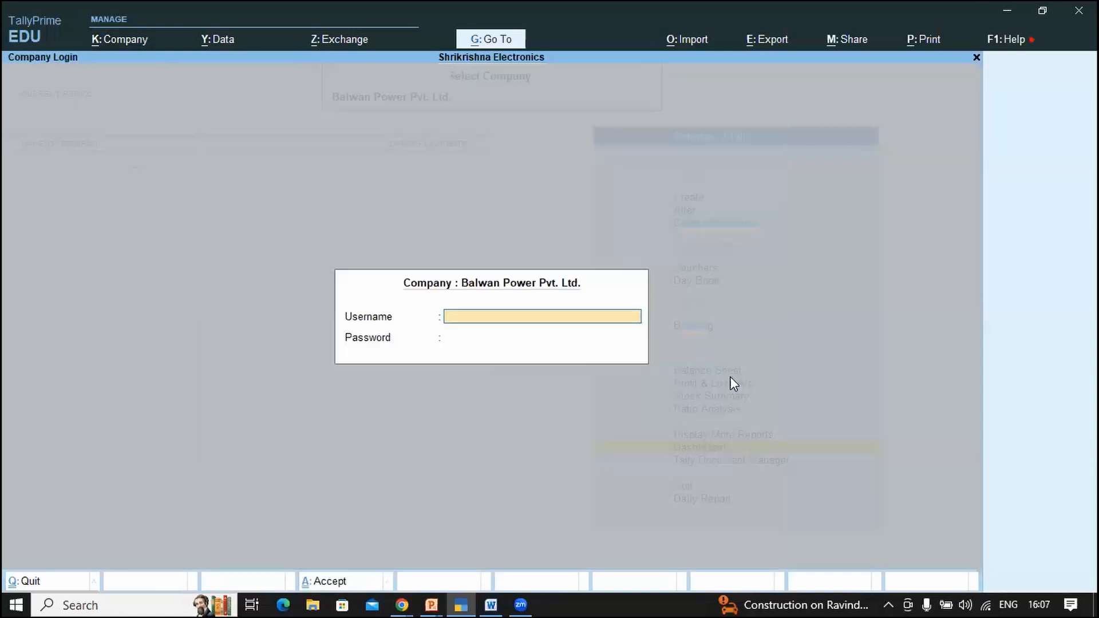
{"action": "type", "text": "a"}
{"action": "key", "text": "Return"}
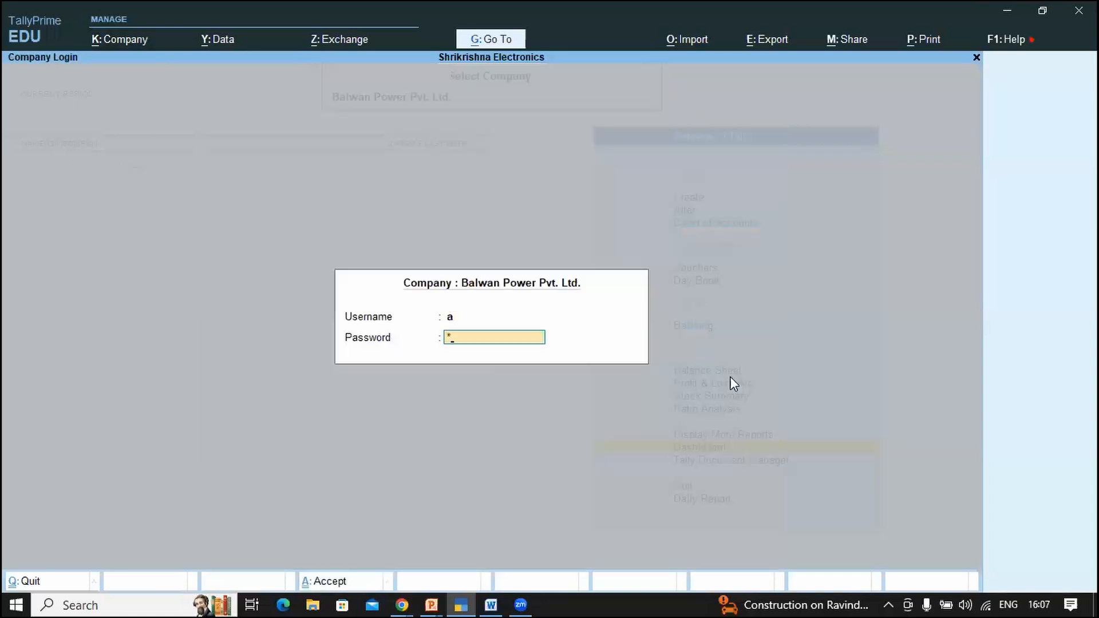
{"action": "key", "text": "Return"}
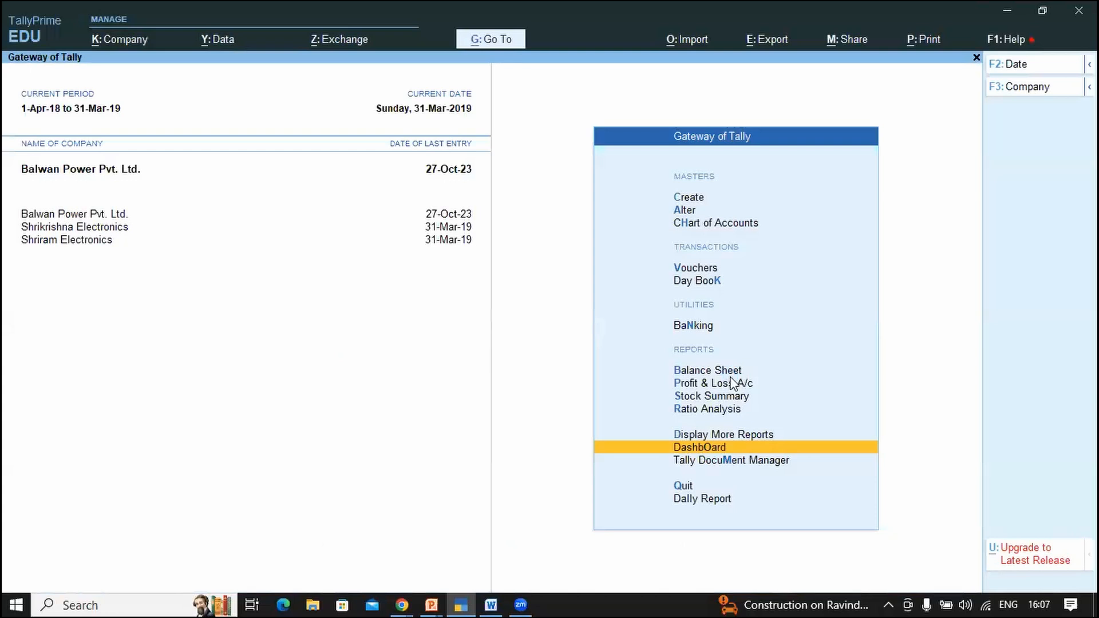
Step: Open the dashboard and add the Nett Profit Trend tile
{"action": "key", "text": "Return"}
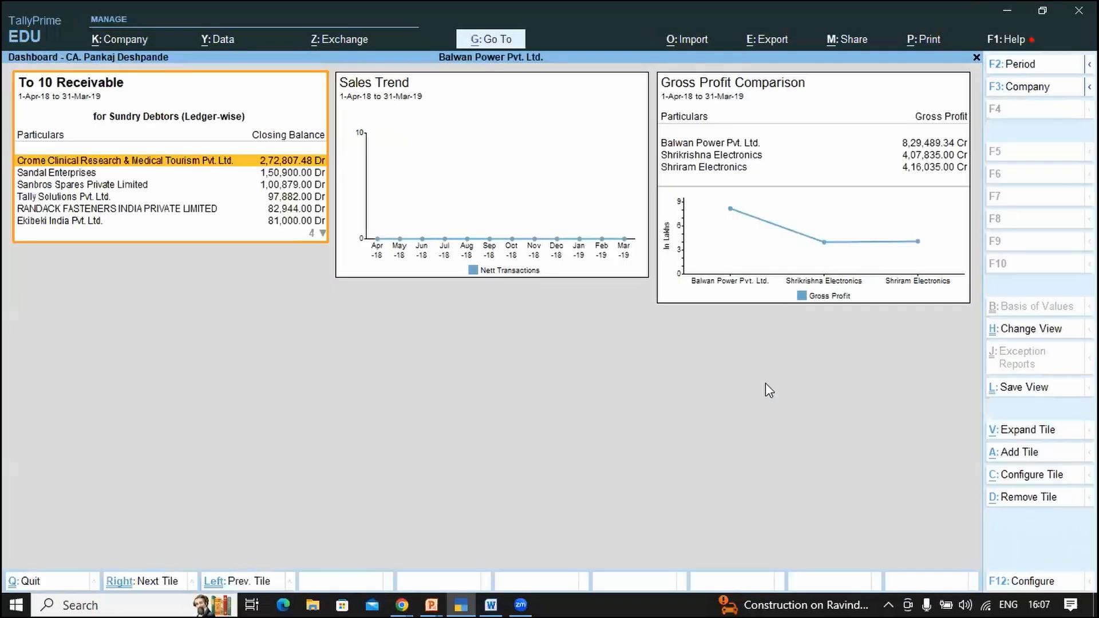
{"action": "left_click", "coordinate": [1018, 458]}
{"action": "type", "text": "Ne"}
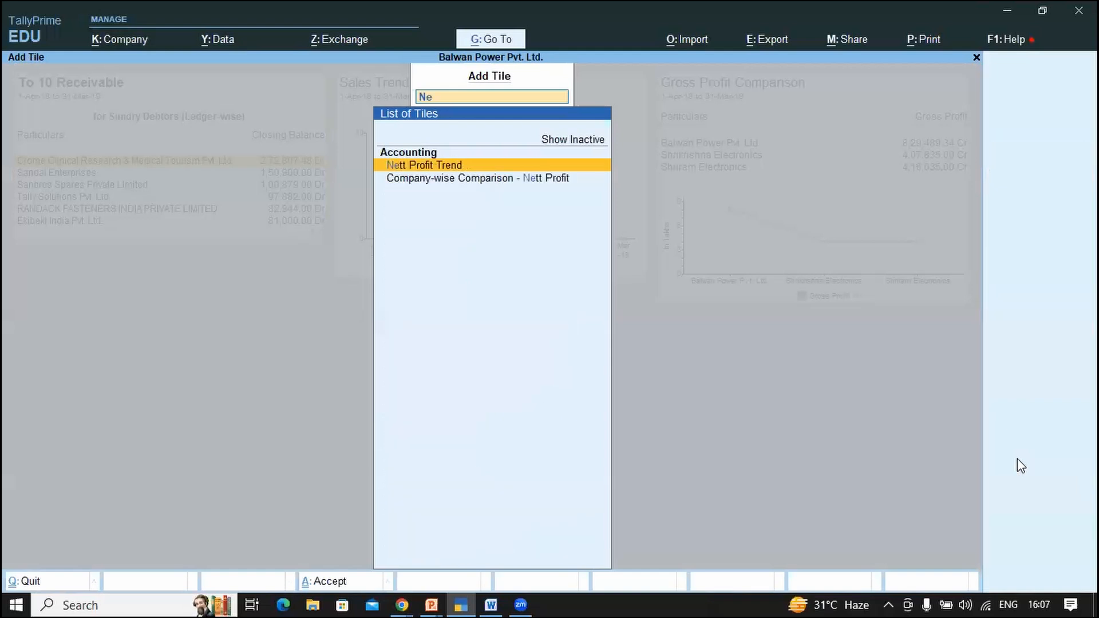
{"action": "type", "text": "t"}
{"action": "key", "text": "Return"}
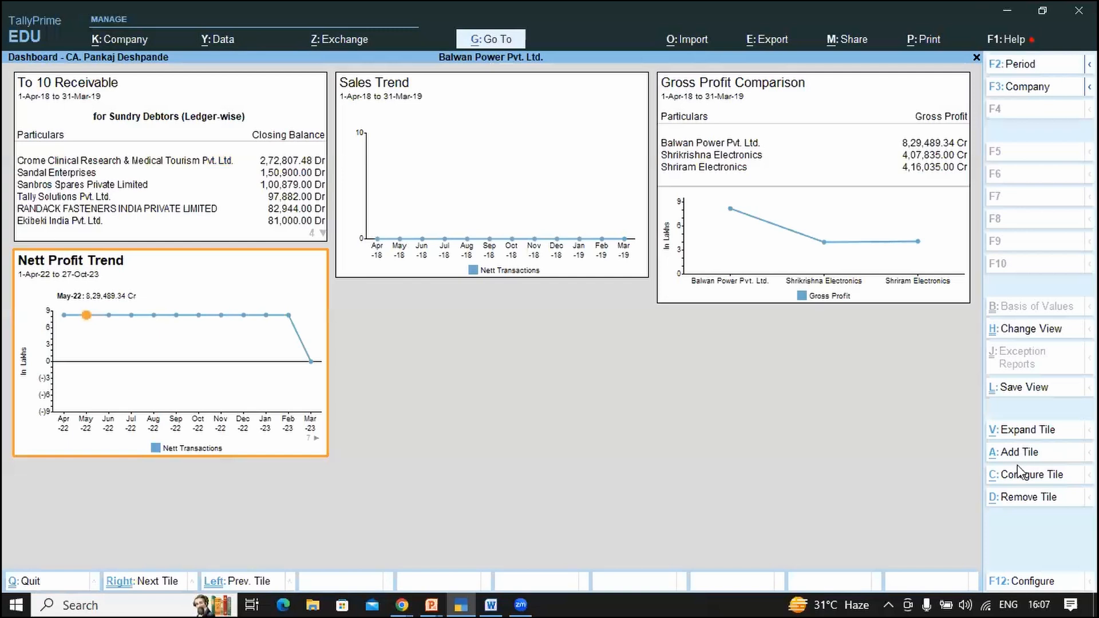
Step: Add the Company-wise Comparison - Nett Profit tile
{"action": "left_click", "coordinate": [1017, 453]}
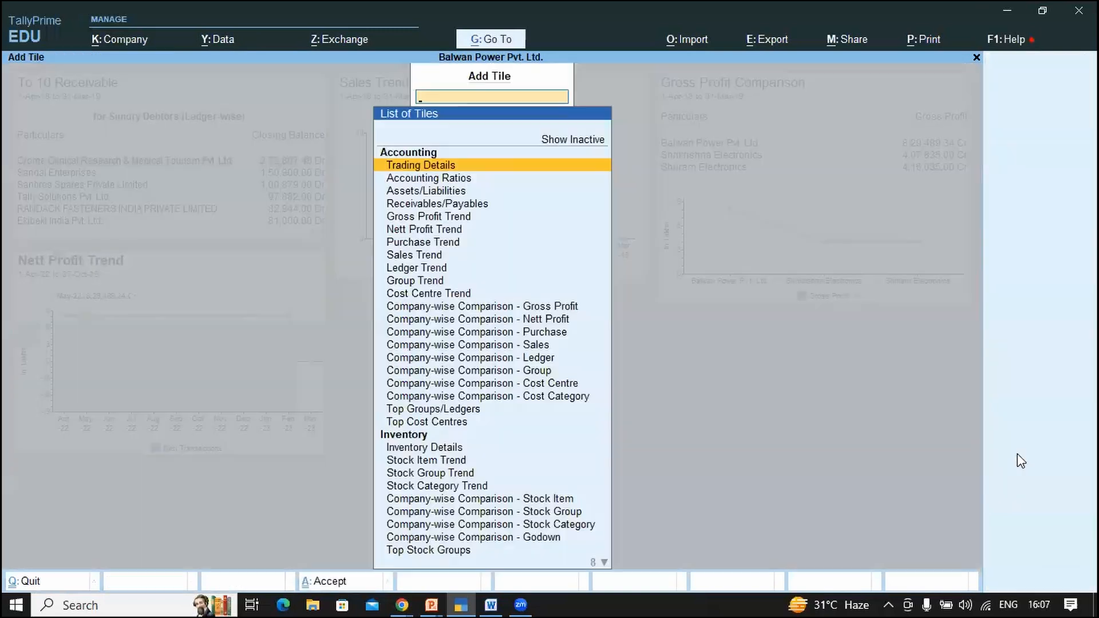
{"action": "type", "text": "net"}
{"action": "key", "text": "Down"}
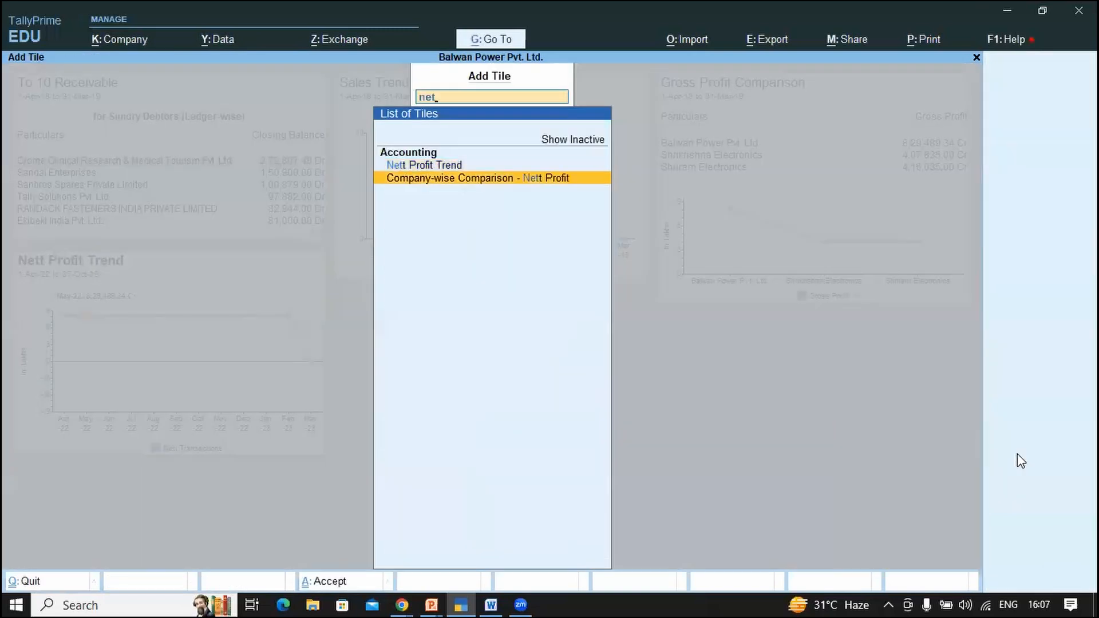
{"action": "key", "text": "Return"}
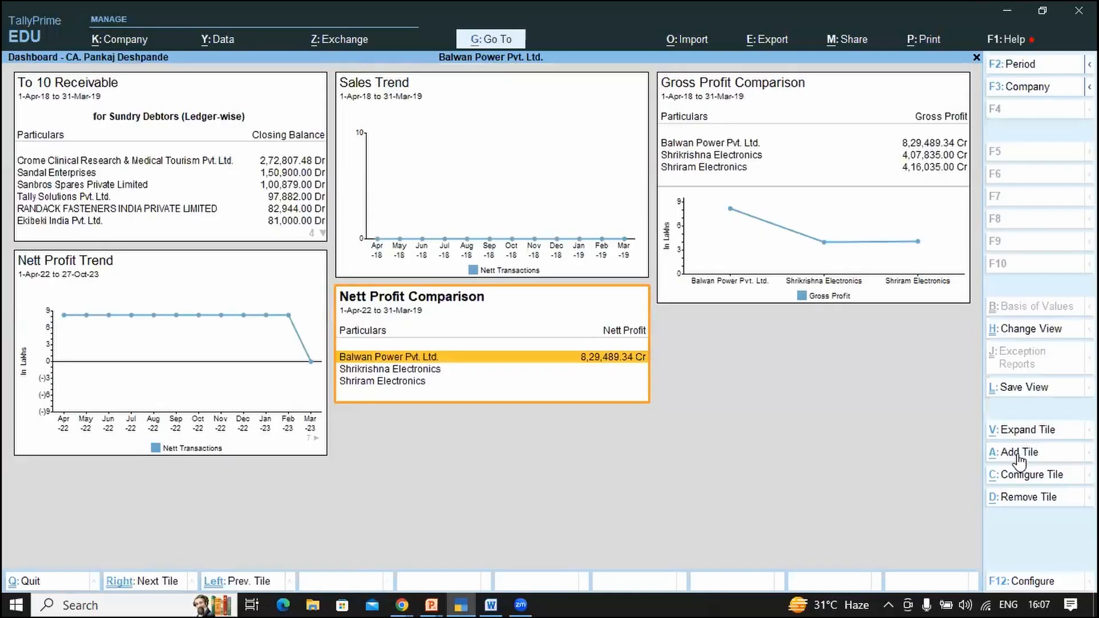
Step: Change the dashboard period to 1-4-2018 through 31-3-2019
{"action": "key", "text": "F2"}
{"action": "type", "text": "a"}
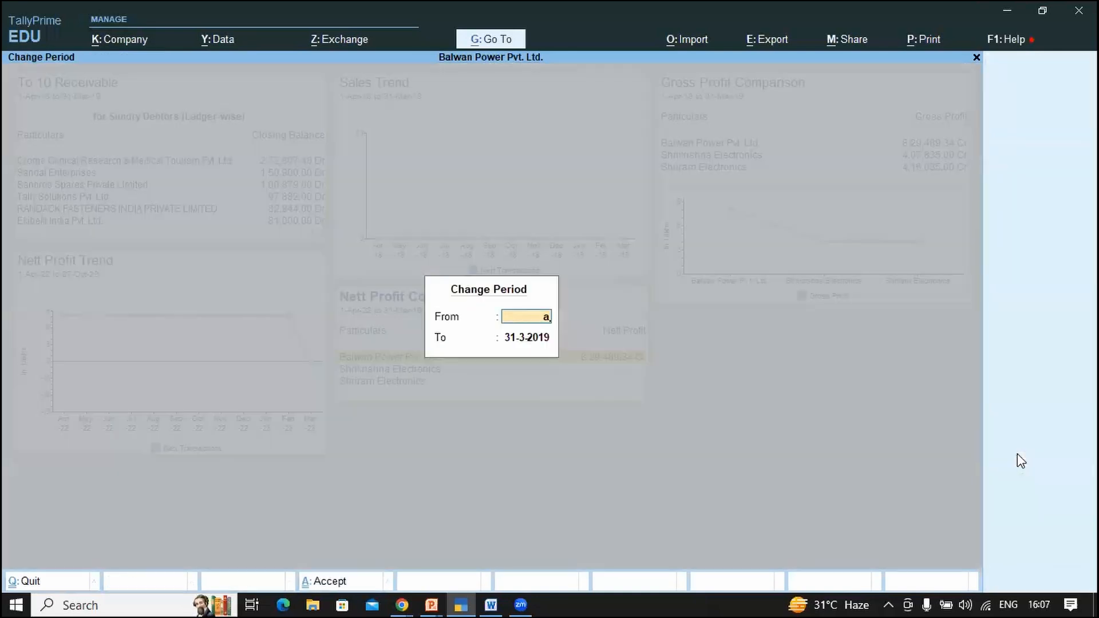
{"action": "key", "text": "Return"}
{"action": "type", "text": "m19"}
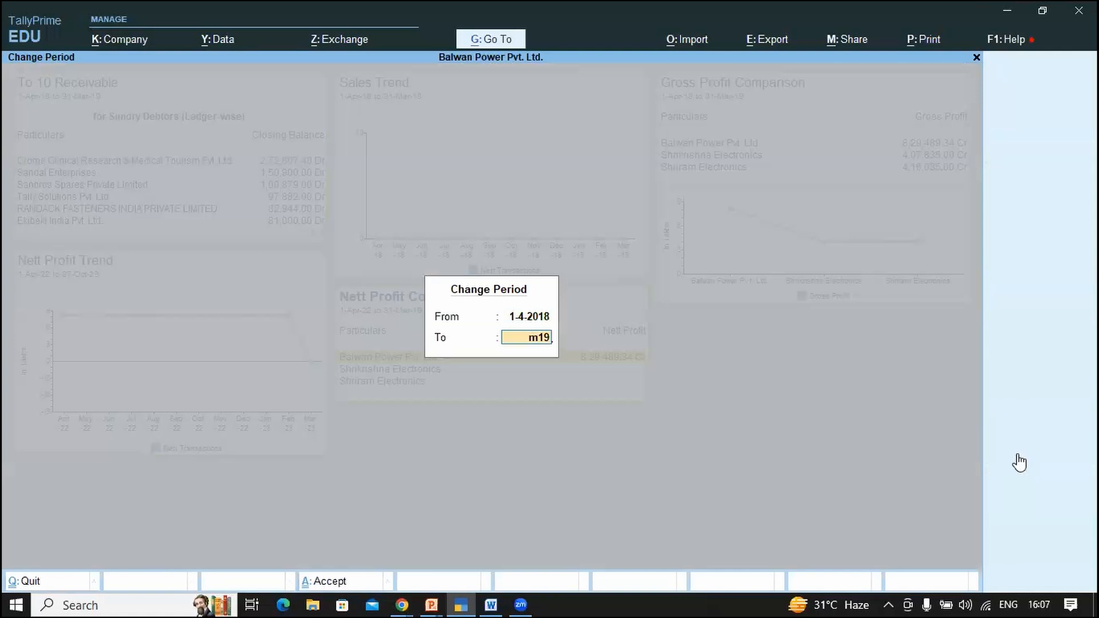
{"action": "key", "text": "Return"}
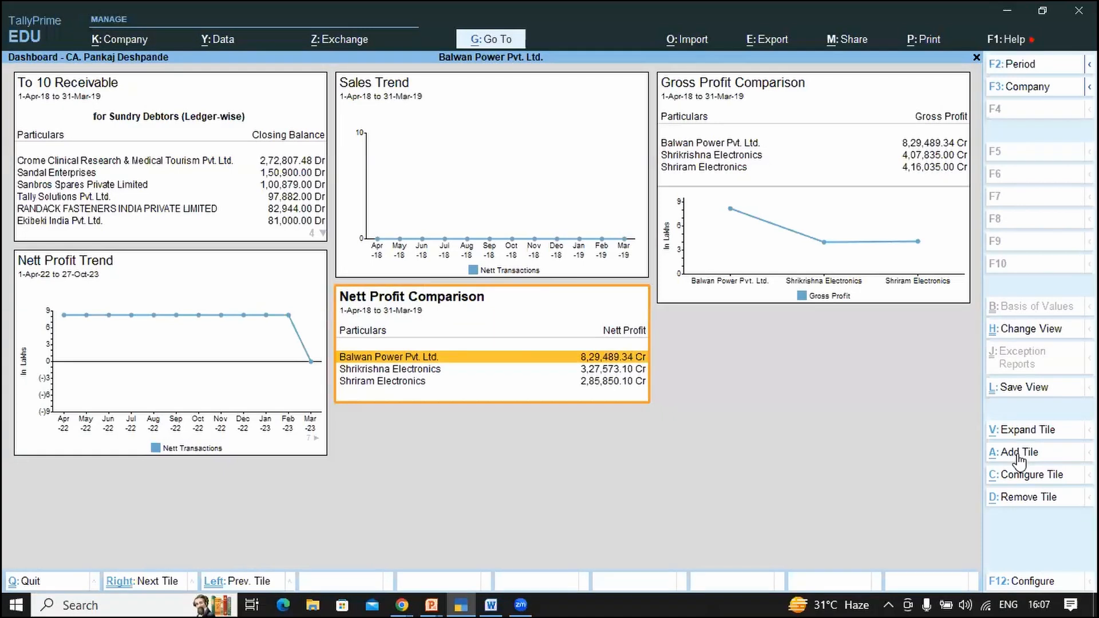
Step: Set the Nett Profit Comparison tile's display type to Data & Graph
{"action": "left_click", "coordinate": [1011, 483]}
{"action": "key", "text": "Return"}
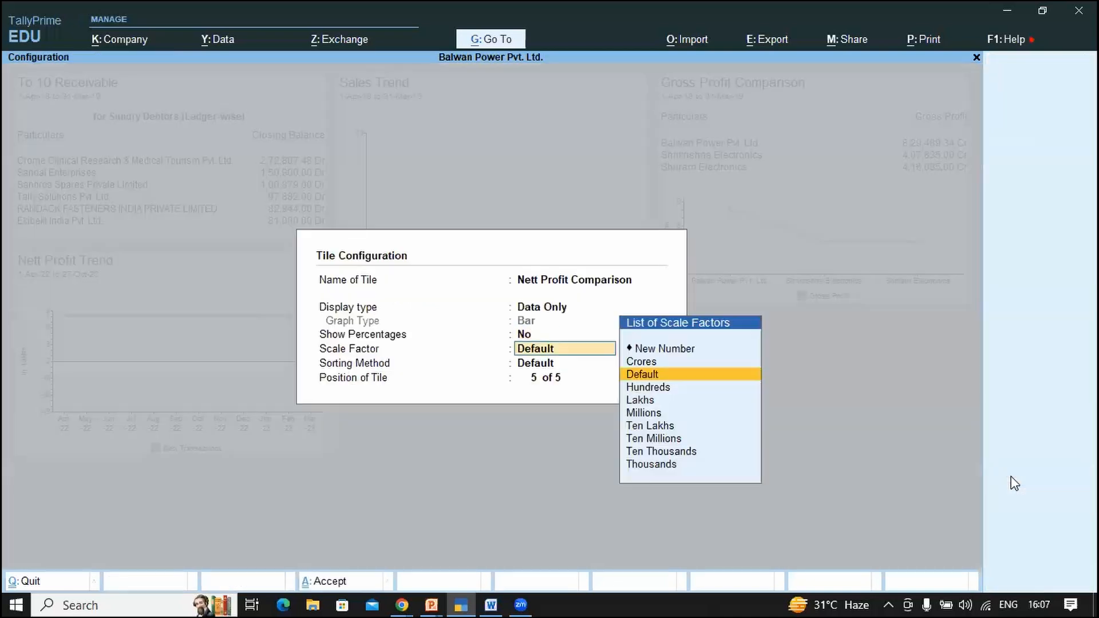
{"action": "key", "text": "BackSpace"}
{"action": "key", "text": "BackSpace"}
{"action": "key", "text": "Down"}
{"action": "key", "text": "Down"}
{"action": "key", "text": "Return"}
{"action": "key", "text": "ctrl+a"}
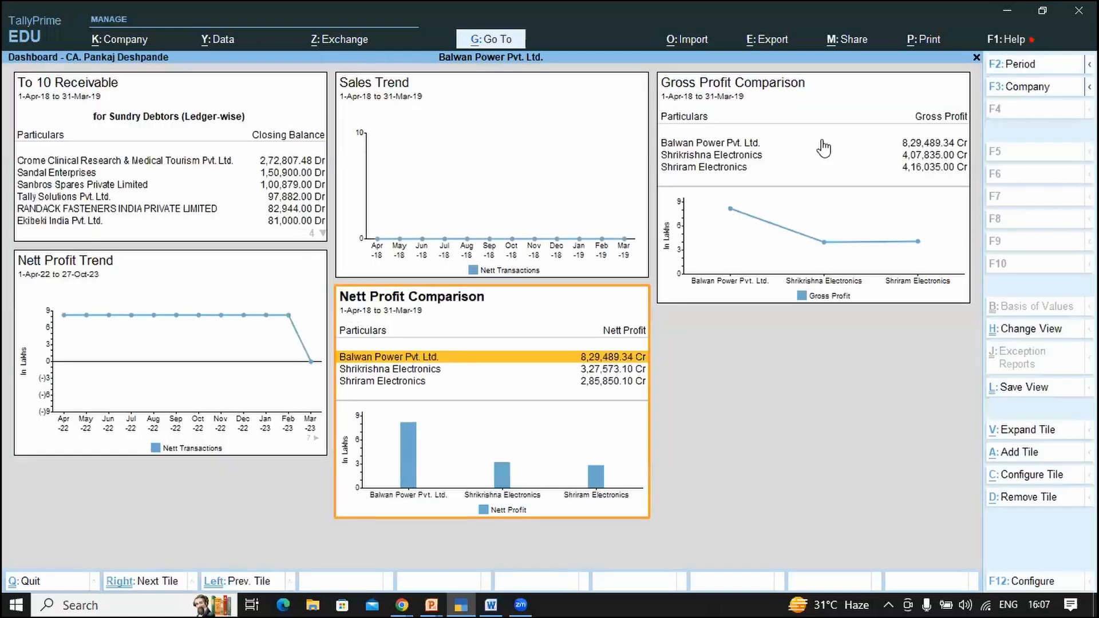
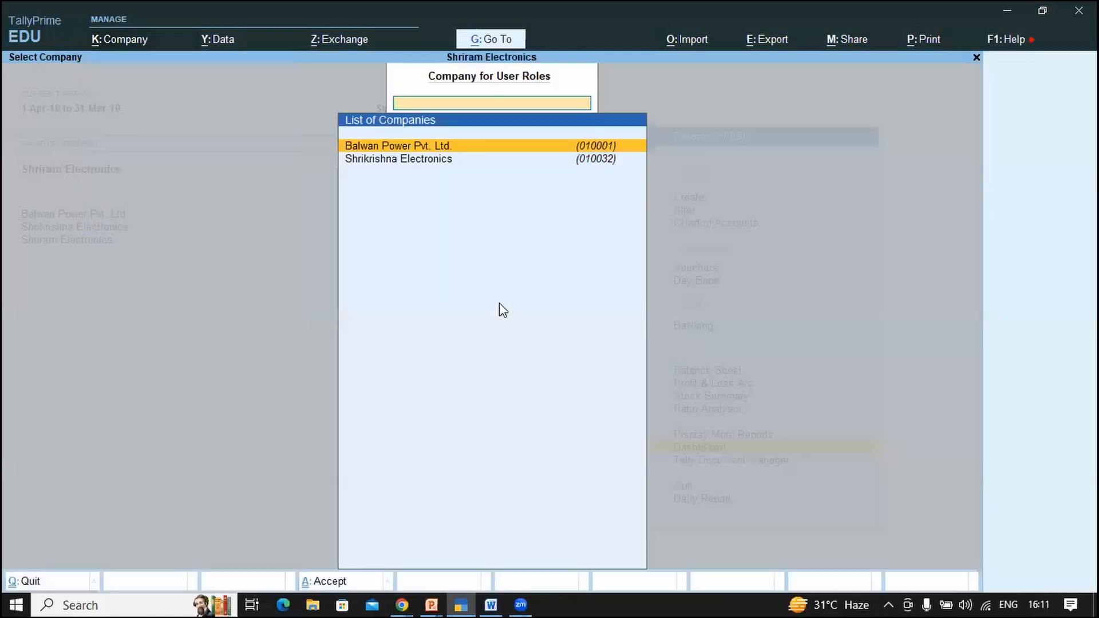
Step: Check the User Roles security levels for Balwan Power, then return to the Gateway of Tally
{"action": "key", "text": "Down"}
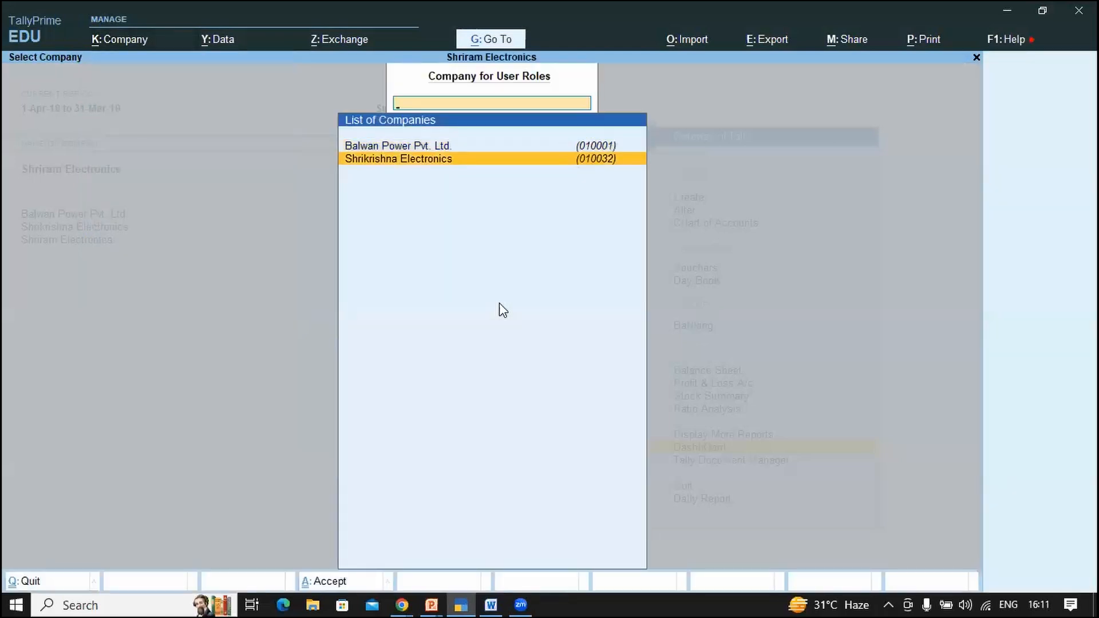
{"action": "key", "text": "Escape"}
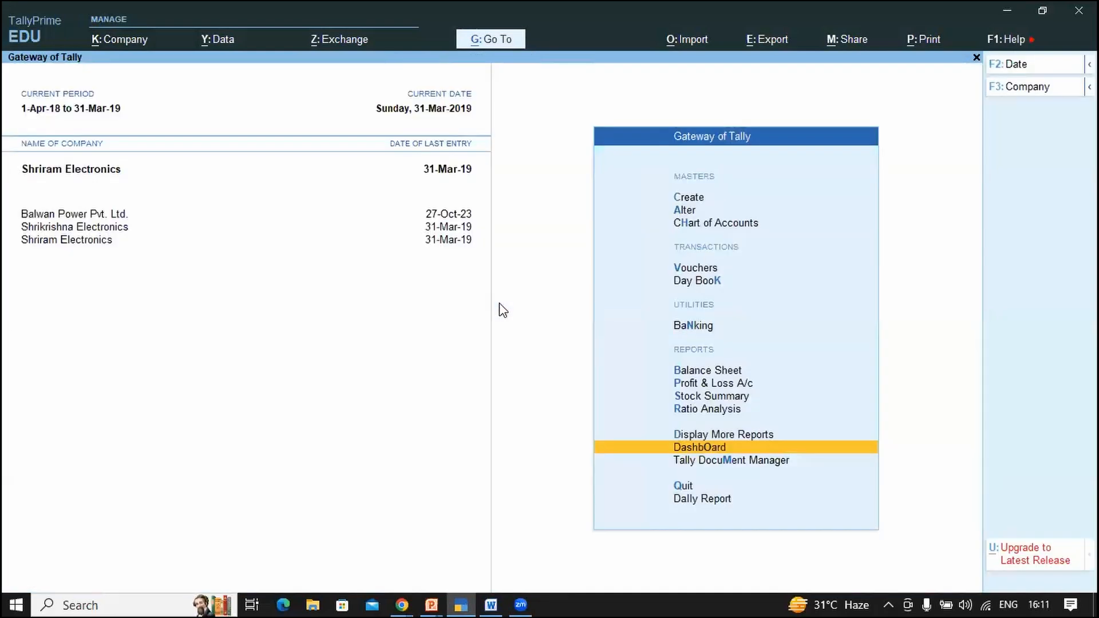
{"action": "key", "text": "alt+k"}
{"action": "key", "text": "Down"}
{"action": "key", "text": "Down"}
{"action": "key", "text": "Down"}
{"action": "key", "text": "Down"}
{"action": "key", "text": "Down"}
{"action": "key", "text": "Down"}
{"action": "key", "text": "Down"}
{"action": "key", "text": "Down"}
{"action": "key", "text": "Down"}
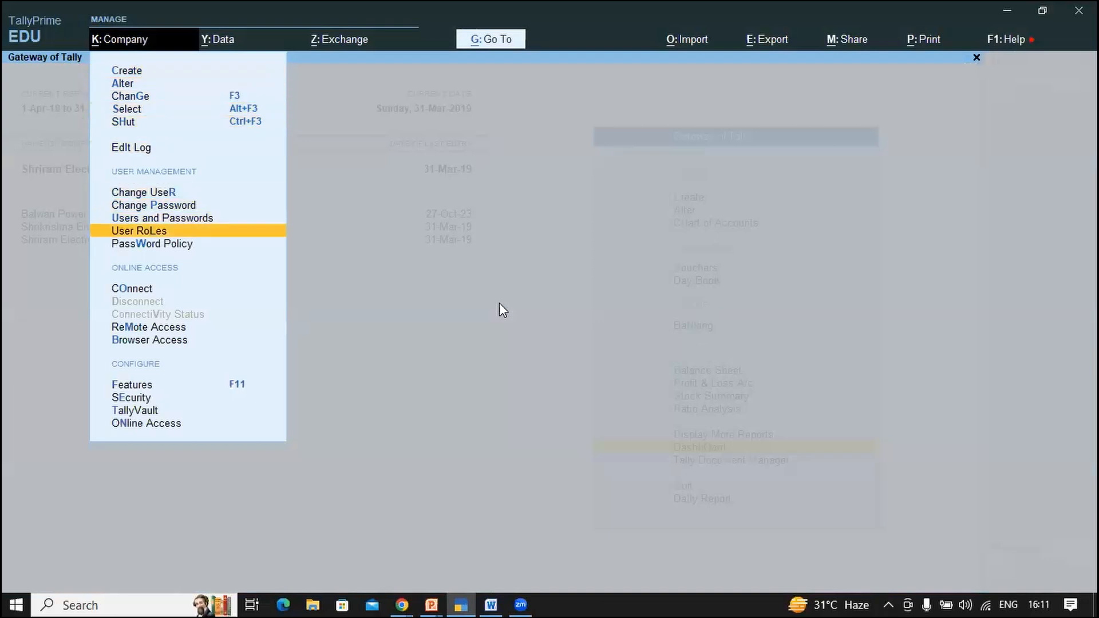
{"action": "key", "text": "Return"}
{"action": "key", "text": "Return"}
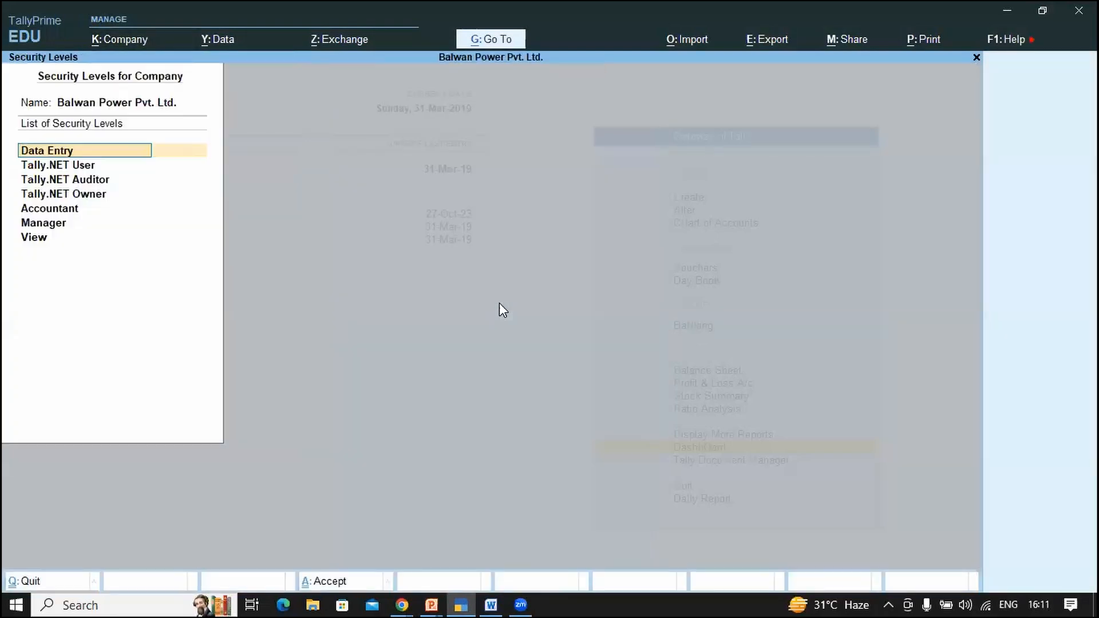
{"action": "key", "text": "BackSpace"}
{"action": "key", "text": "Escape"}
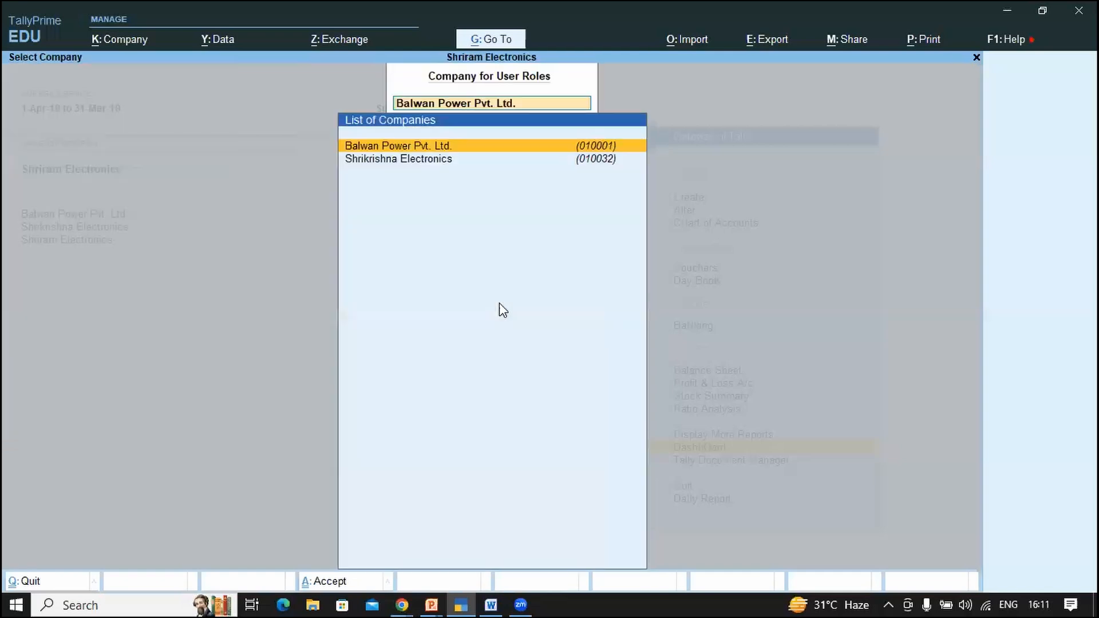
{"action": "key", "text": "Escape"}
Step: Shut Shriram Electronics and then Balwan Power Pvt. Ltd. using Ctrl+F3
{"action": "key", "text": "ctrl"}
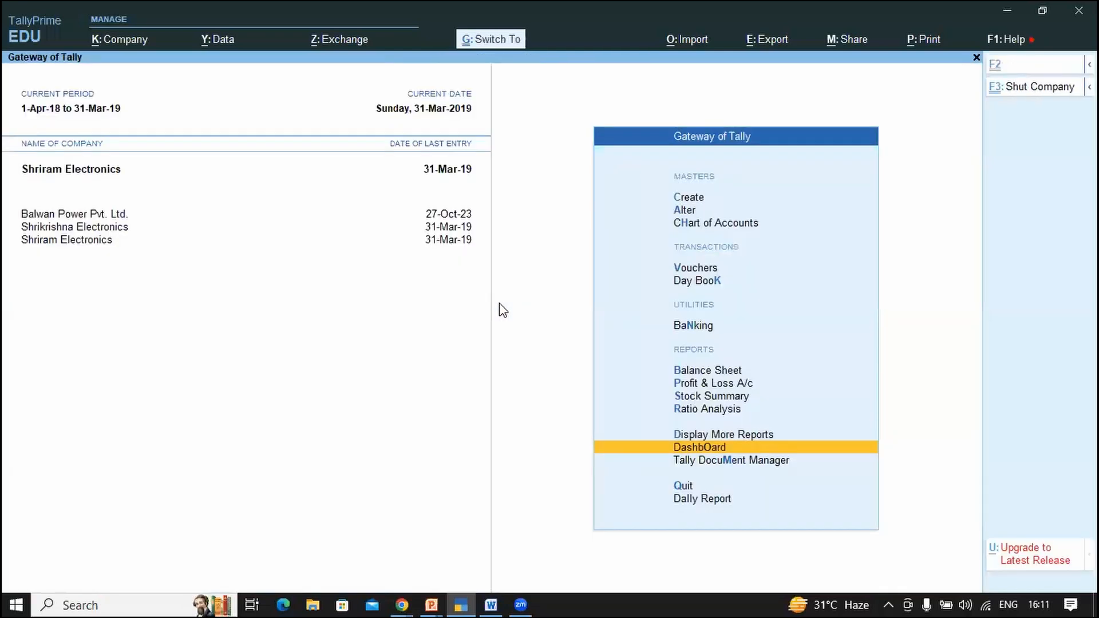
{"action": "key", "text": "ctrl+F3"}
{"action": "key", "text": "Return"}
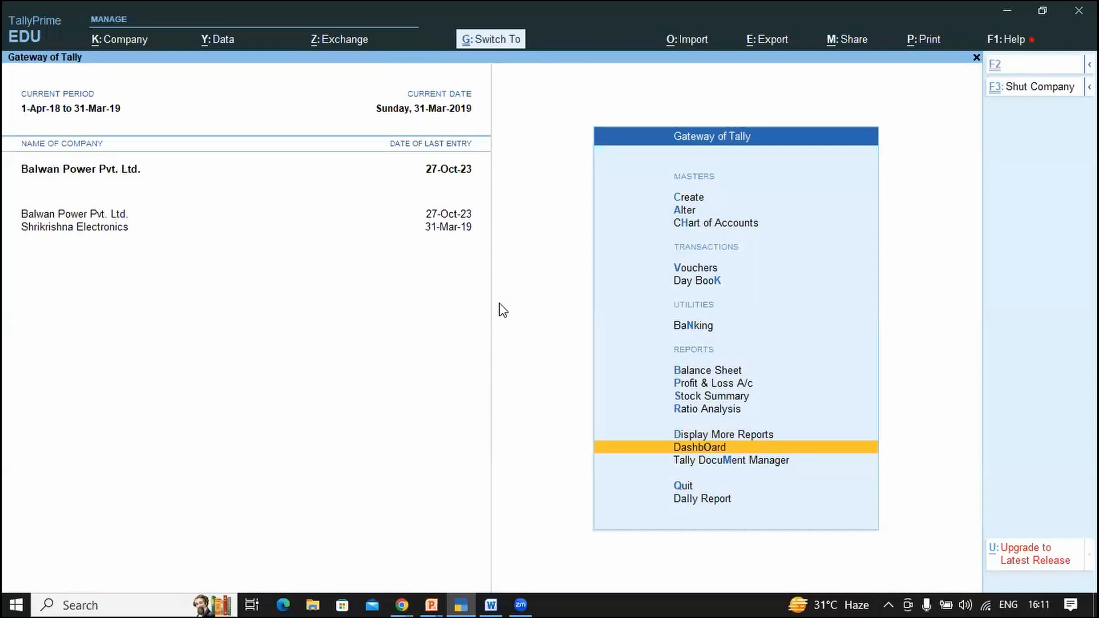
{"action": "key", "text": "ctrl+F3"}
{"action": "key", "text": "Return"}
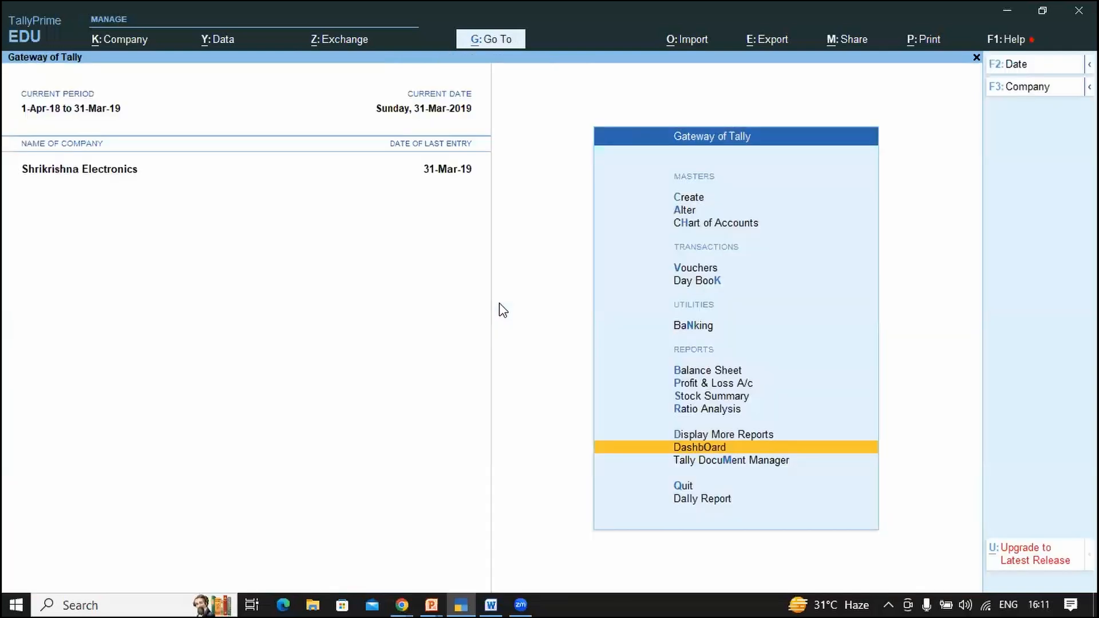
Step: Continue in Educational Mode, select Balwan Power Pvt. Ltd. and log in with the username
{"action": "key", "text": "ctrl+F3"}
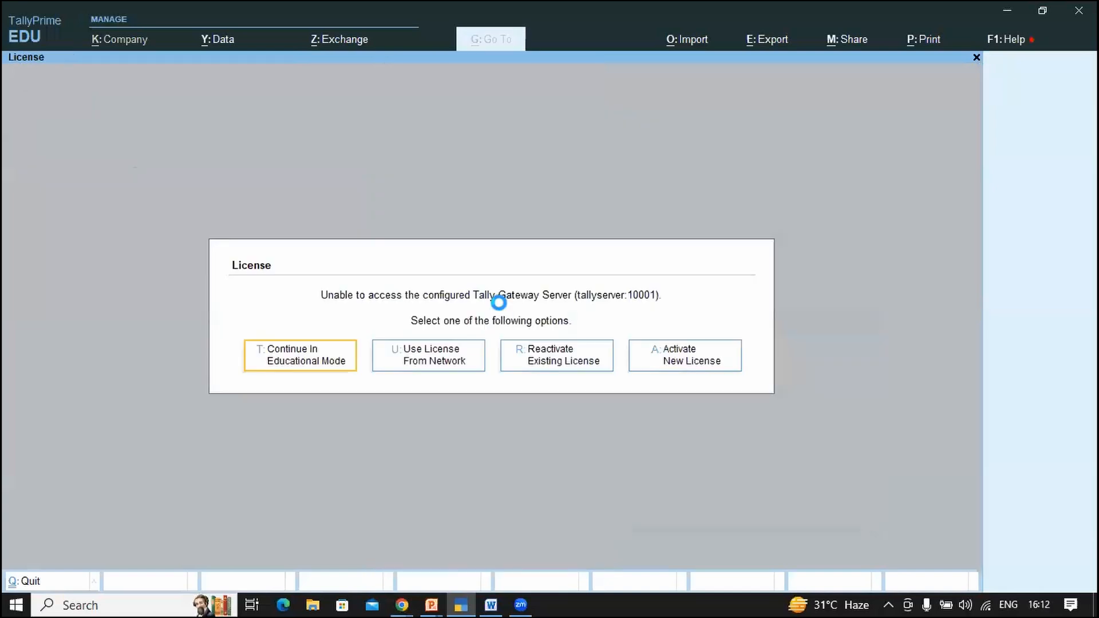
{"action": "key", "text": "t"}
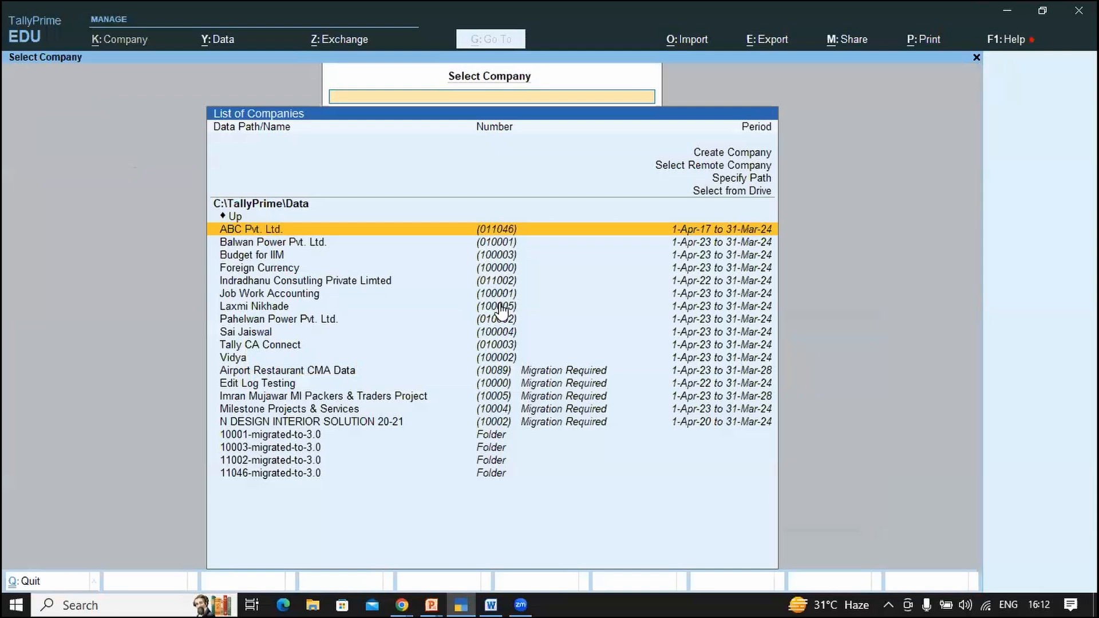
{"action": "key", "text": "Up"}
{"action": "key", "text": "Down"}
{"action": "key", "text": "Down"}
{"action": "key", "text": "Return"}
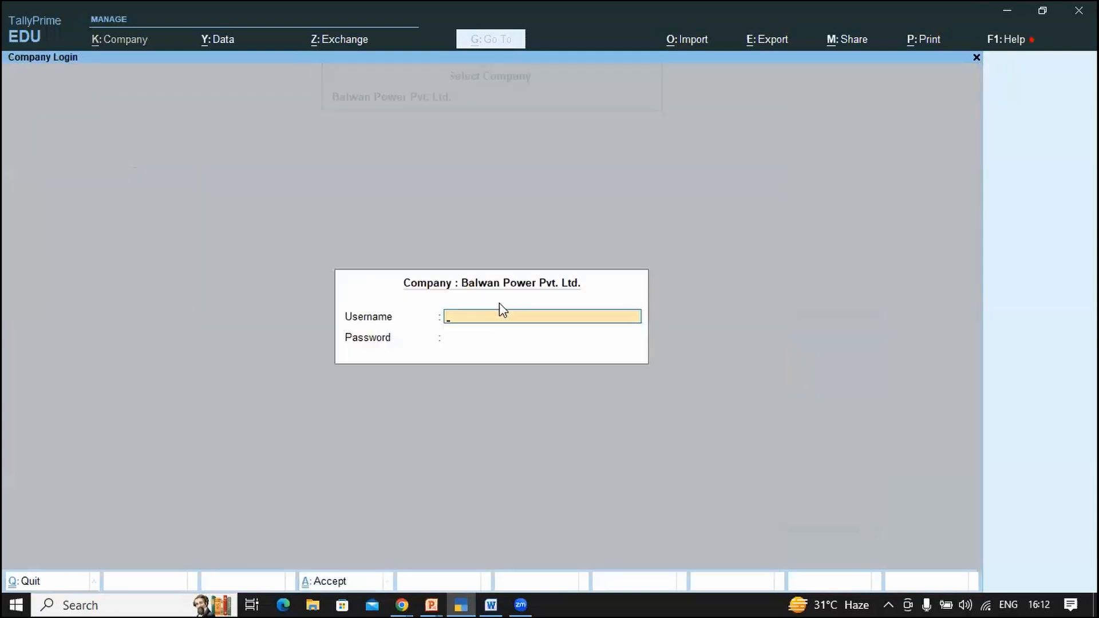
{"action": "type", "text": "a"}
{"action": "key", "text": "Return"}
{"action": "key", "text": "Return"}
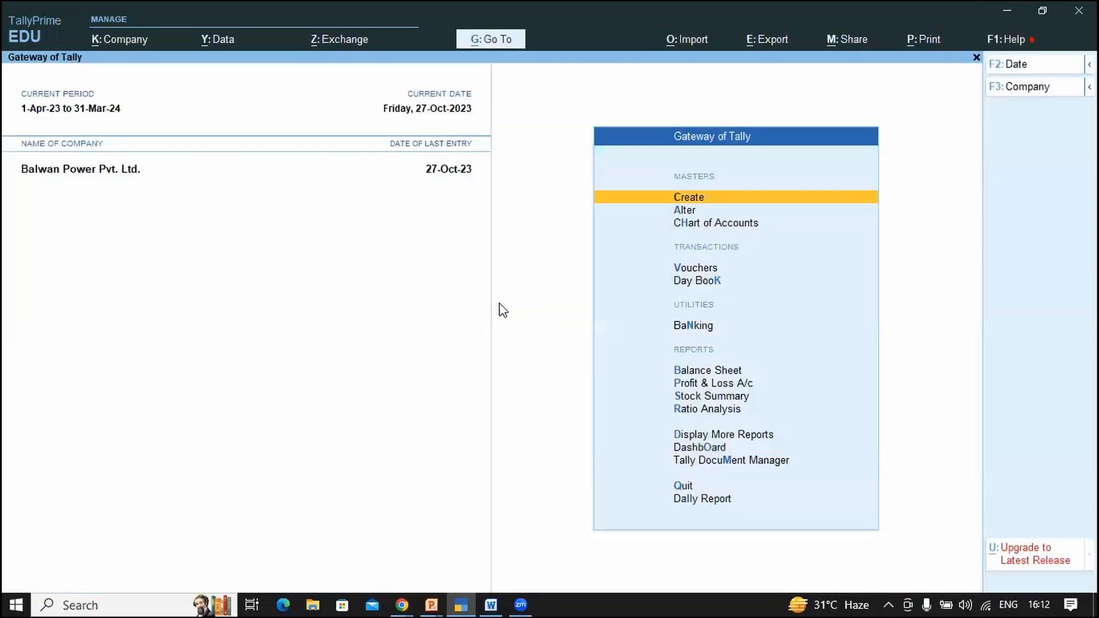
Step: Browse the reports menu briefly, then open the company's User Roles security levels list
{"action": "key", "text": "d"}
{"action": "key", "text": "s"}
{"action": "key", "text": "s"}
{"action": "key", "text": "Escape"}
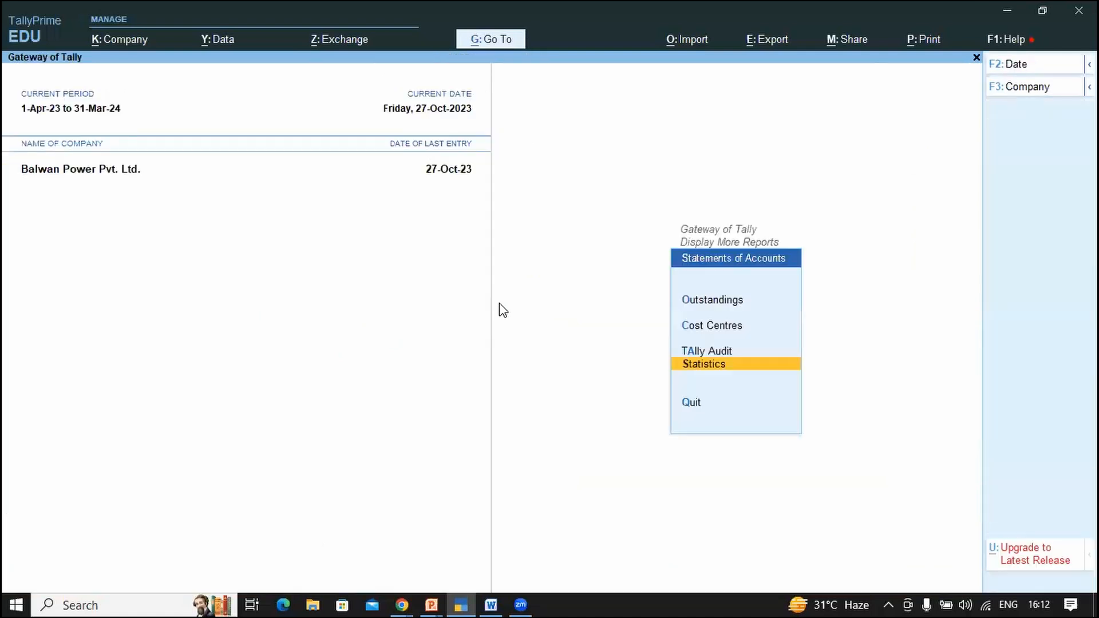
{"action": "key", "text": "Escape"}
{"action": "key", "text": "Escape"}
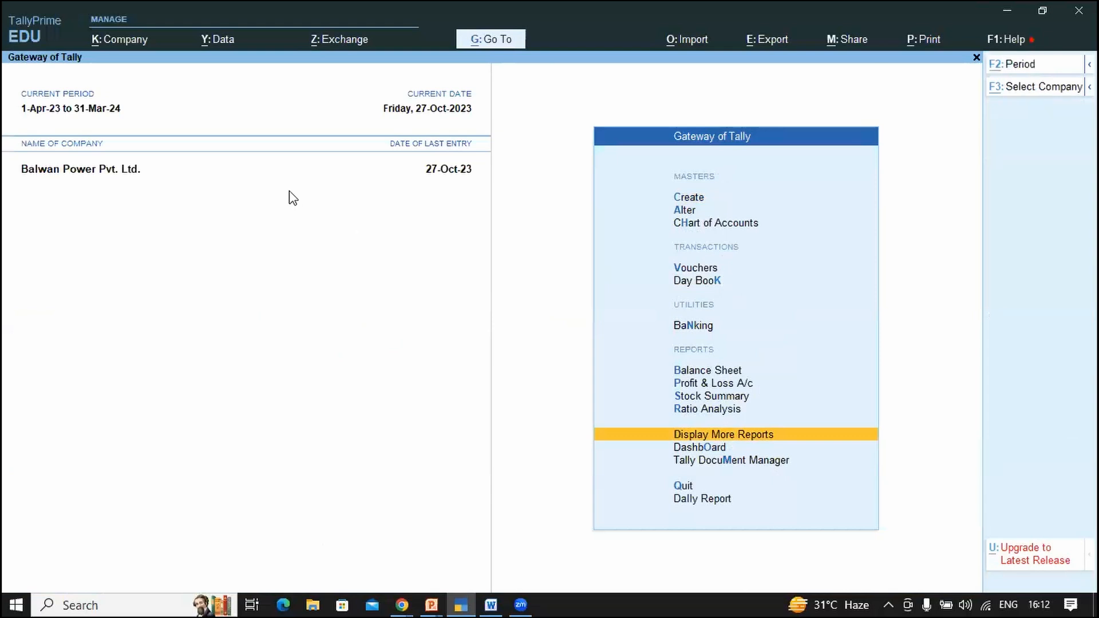
{"action": "key", "text": "alt+k"}
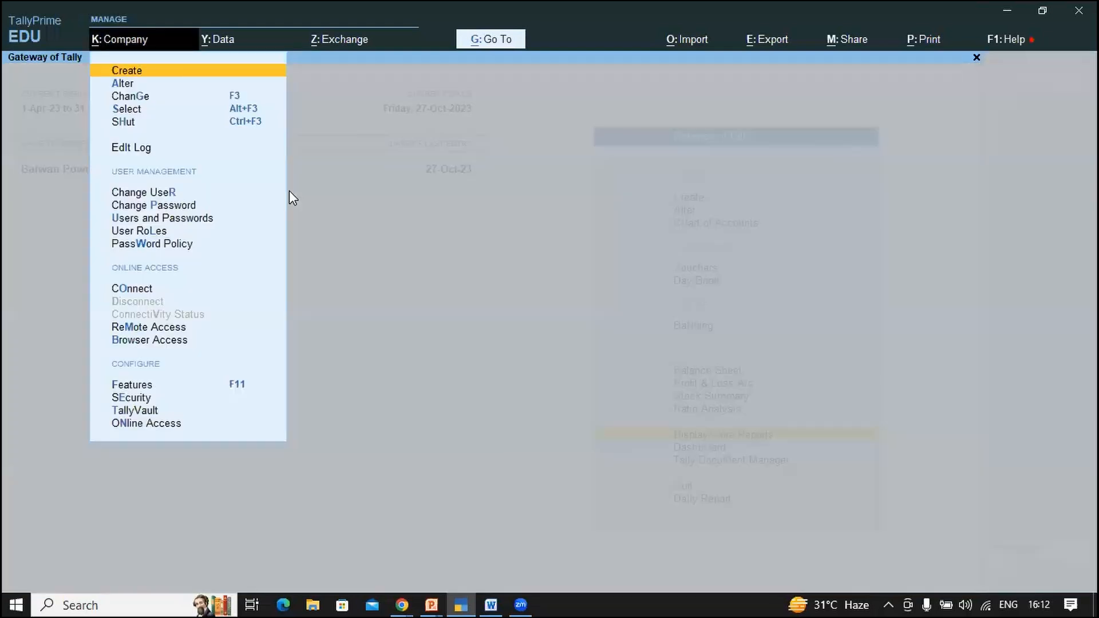
{"action": "key", "text": "Down"}
{"action": "key", "text": "Down"}
{"action": "key", "text": "Down"}
{"action": "key", "text": "Down"}
{"action": "key", "text": "Down"}
{"action": "key", "text": "Down"}
{"action": "key", "text": "Down"}
{"action": "key", "text": "Down"}
{"action": "key", "text": "Down"}
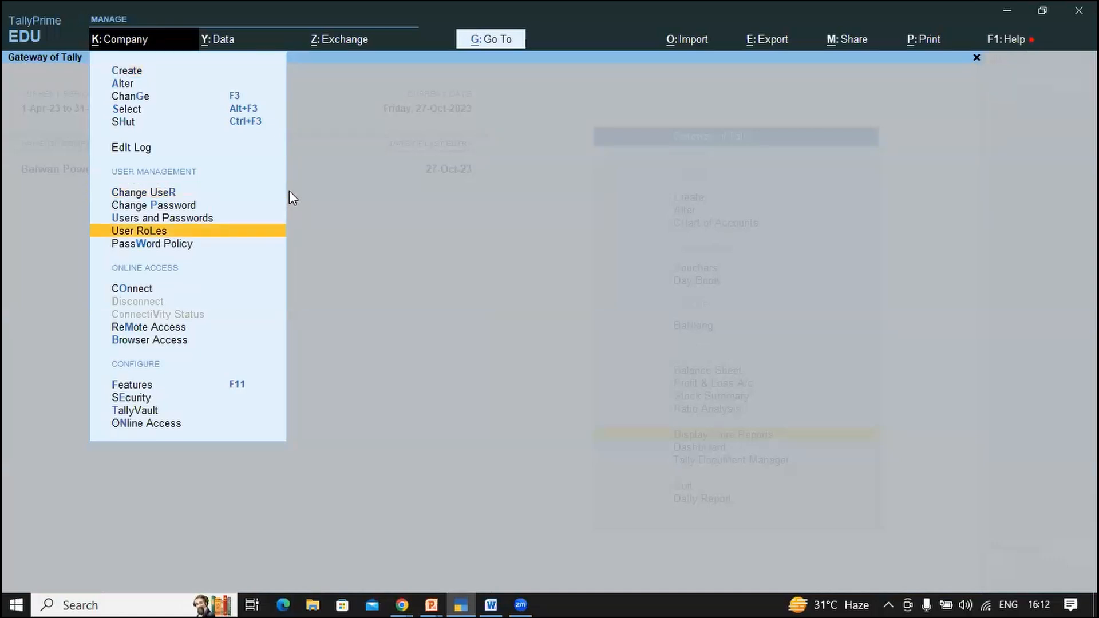
{"action": "key", "text": "Return"}
Step: Create a security level named New, based on Owner, allowing 7 days for back-dated vouchers
{"action": "key", "text": "Down"}
{"action": "key", "text": "Down"}
{"action": "key", "text": "Down"}
{"action": "key", "text": "Down"}
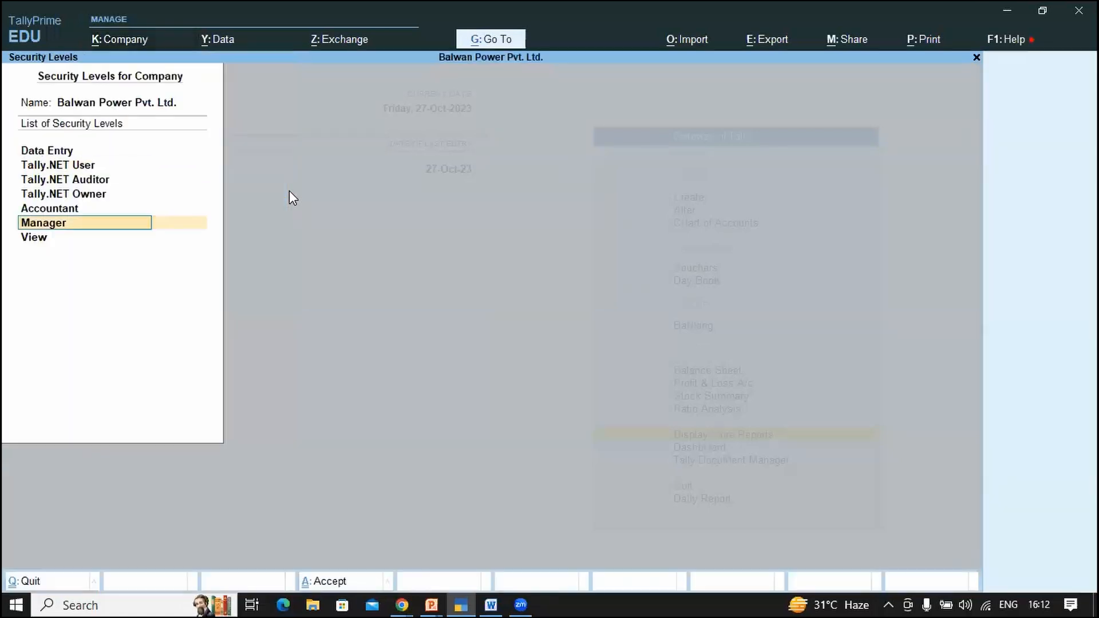
{"action": "key", "text": "Down"}
{"action": "key", "text": "Down"}
{"action": "type", "text": "New"}
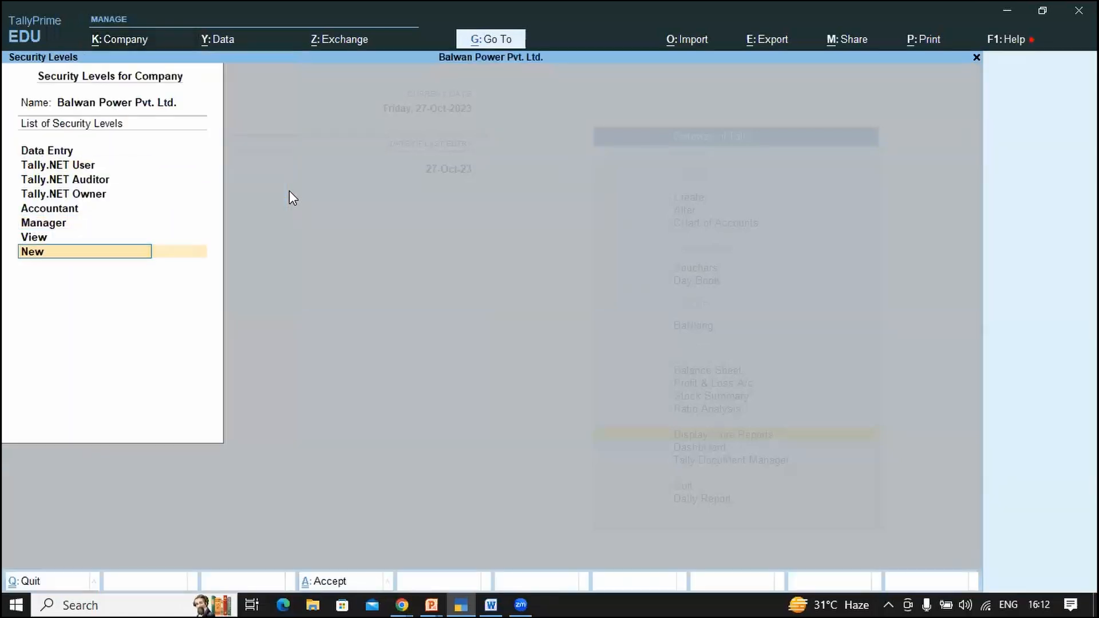
{"action": "key", "text": "Return"}
{"action": "type", "text": "O"}
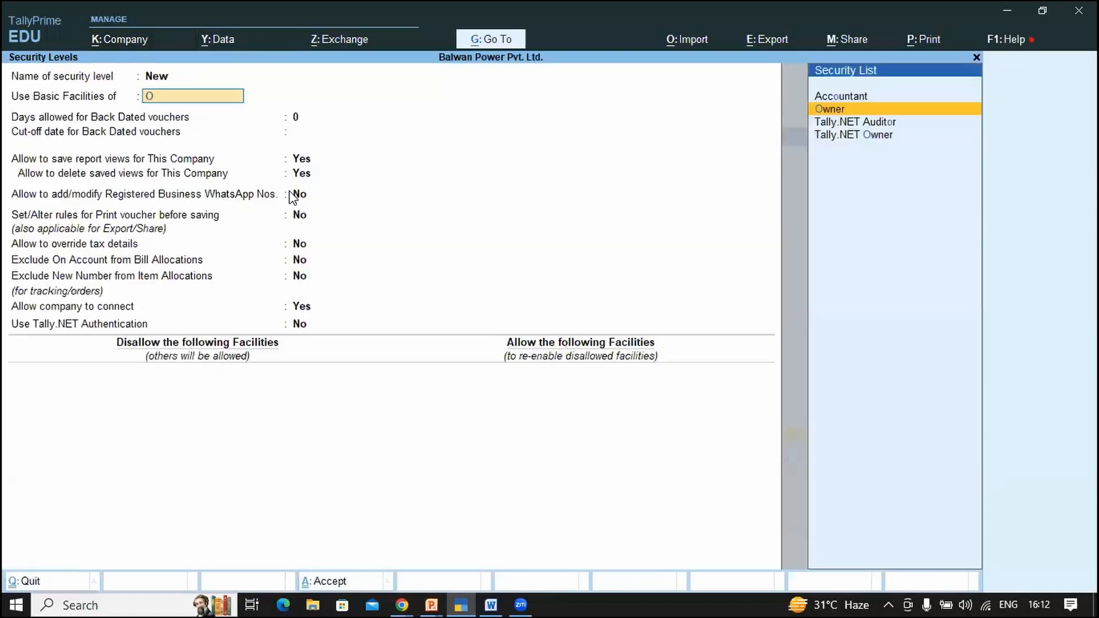
{"action": "type", "text": "w"}
{"action": "key", "text": "Return"}
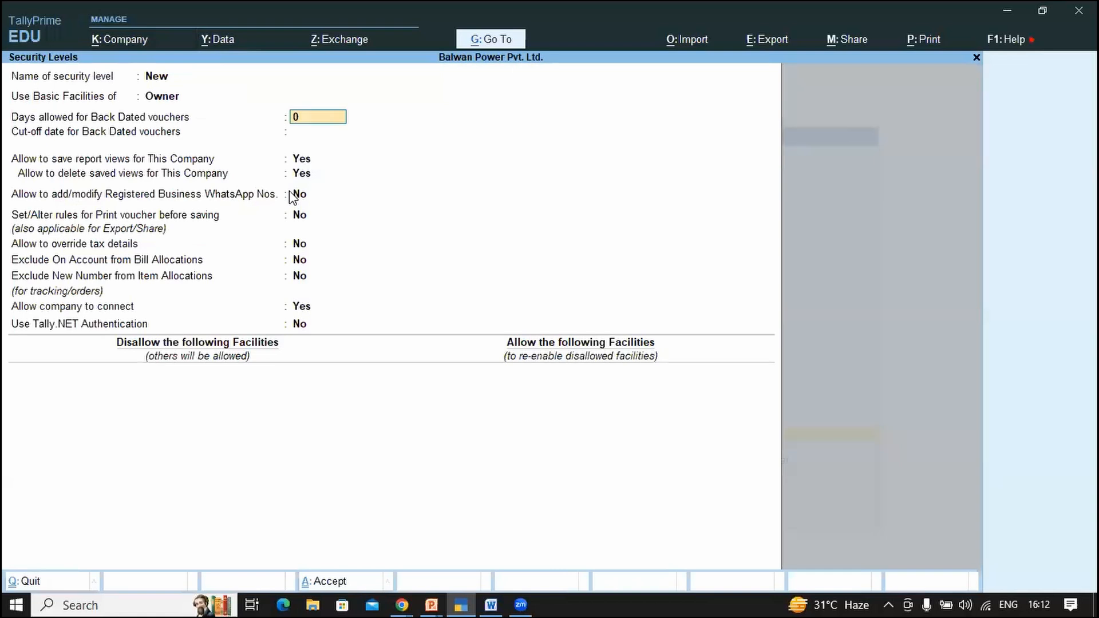
{"action": "type", "text": "7"}
{"action": "key", "text": "Return"}
{"action": "key", "text": "Return"}
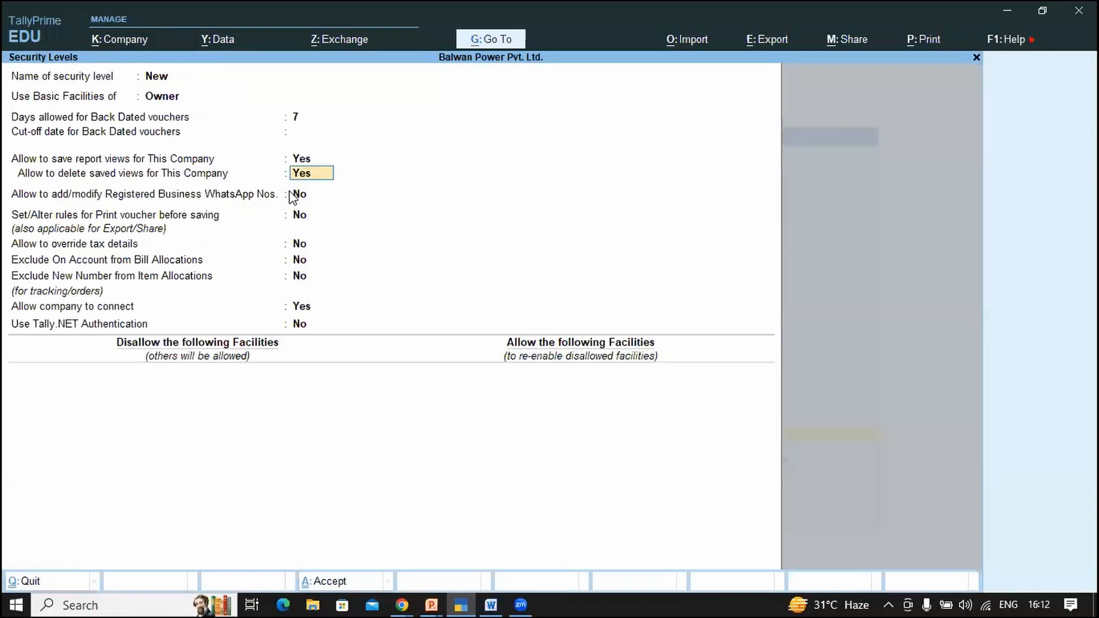
{"action": "key", "text": "Return"}
{"action": "key", "text": "Return"}
{"action": "key", "text": "Return"}
{"action": "key", "text": "Return"}
{"action": "key", "text": "Return"}
{"action": "key", "text": "Return"}
{"action": "key", "text": "Return"}
{"action": "key", "text": "Return"}
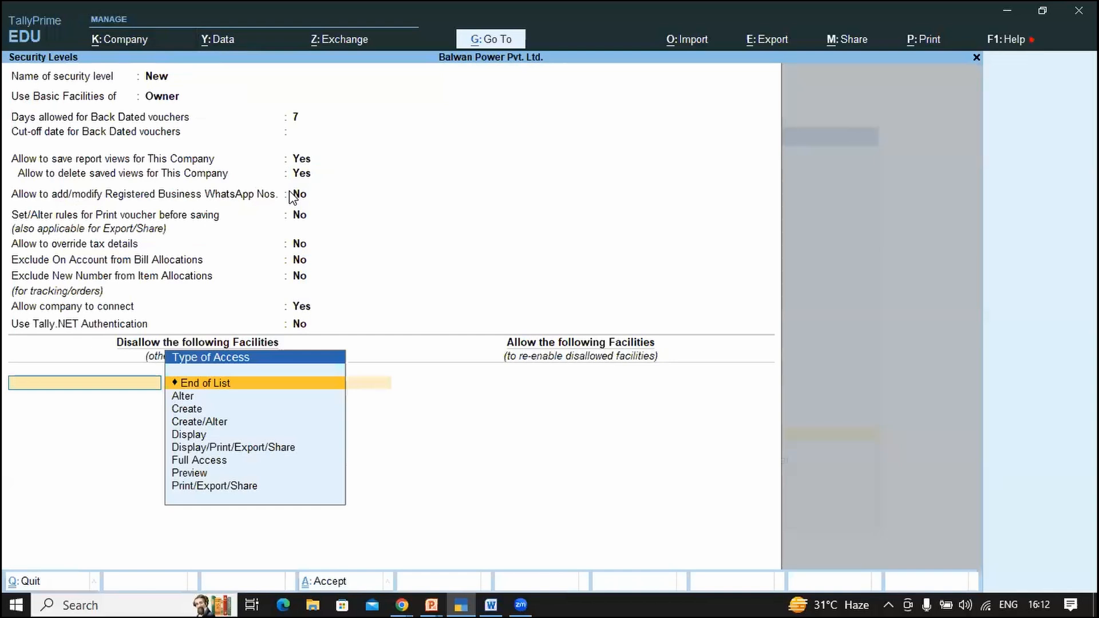
Step: Disallow Full Access to the Dashboard report for New and save the security levels
{"action": "key", "text": "Down"}
{"action": "key", "text": "Down"}
{"action": "key", "text": "Down"}
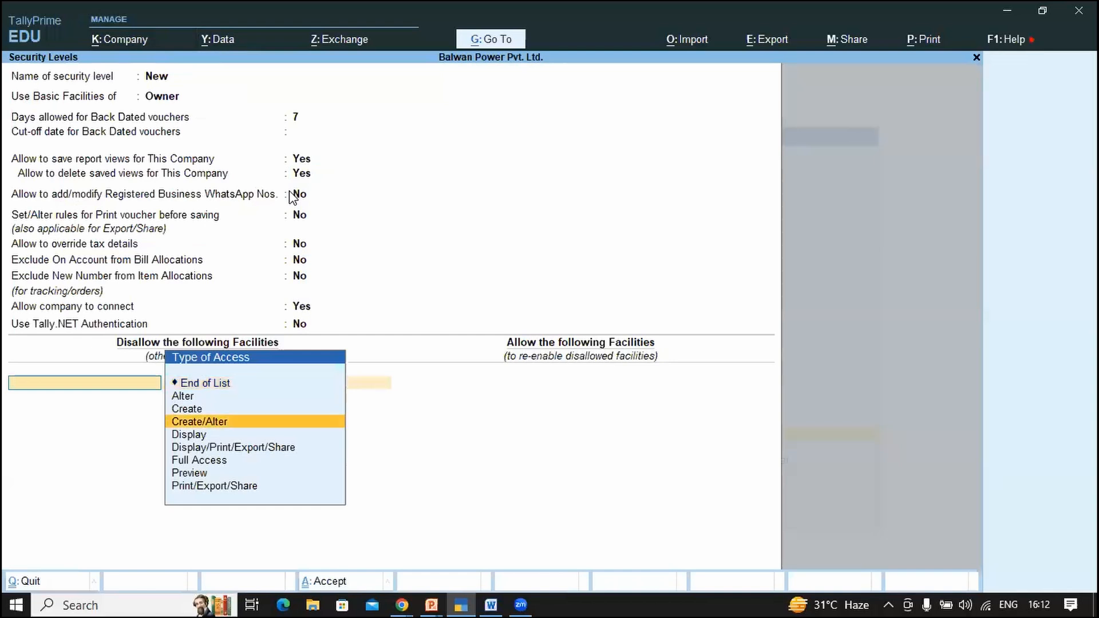
{"action": "key", "text": "Down"}
{"action": "key", "text": "Down"}
{"action": "key", "text": "Down"}
{"action": "key", "text": "Return"}
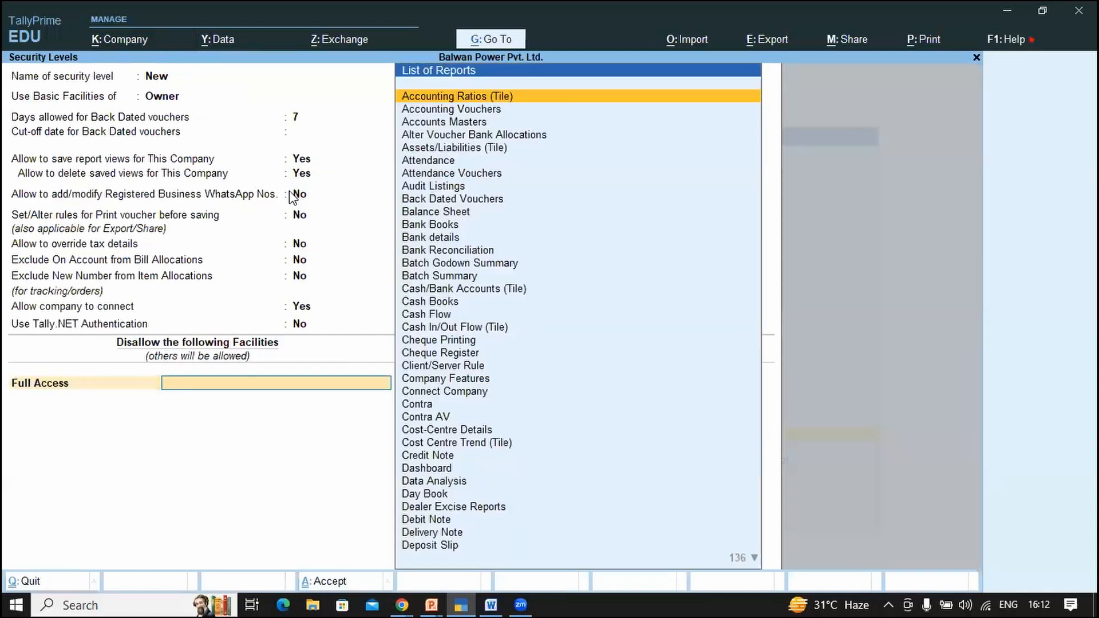
{"action": "type", "text": "Dash"}
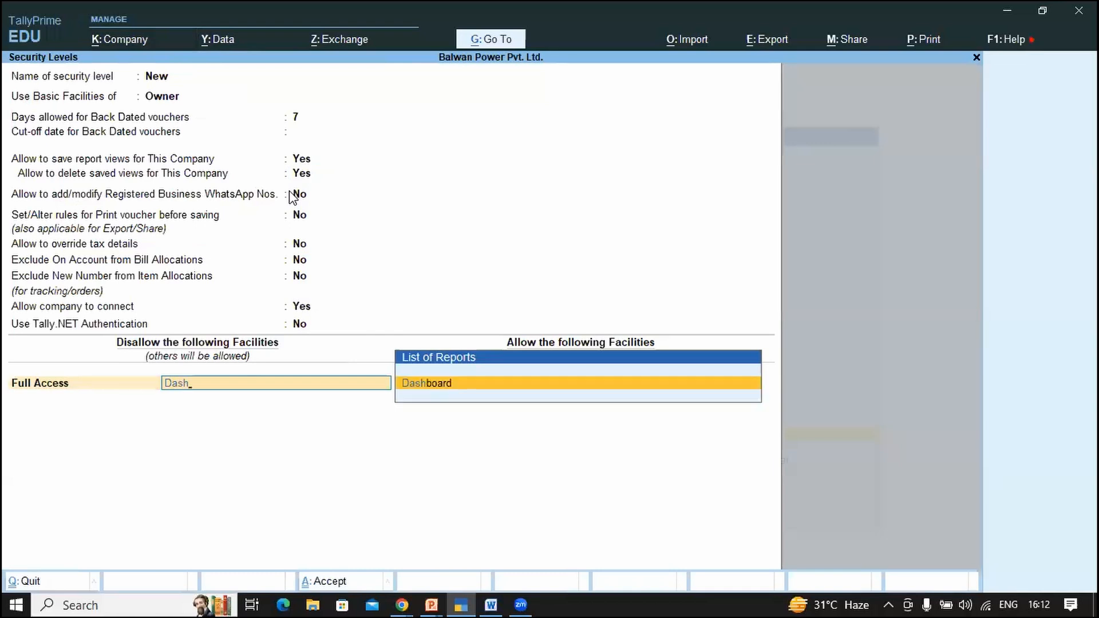
{"action": "key", "text": "Return"}
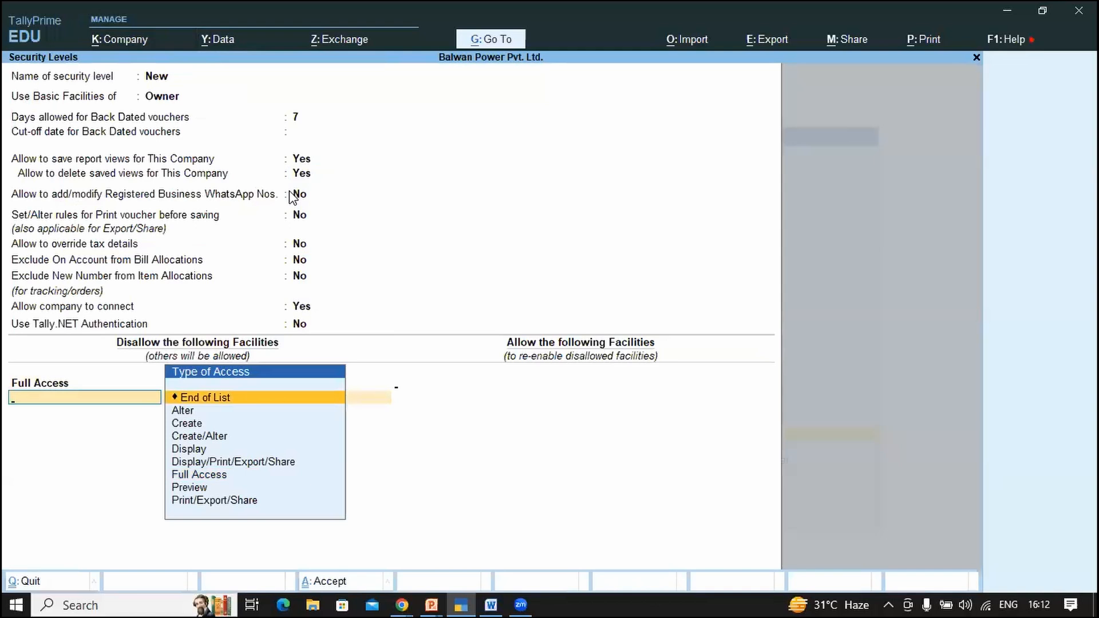
{"action": "key", "text": "Return"}
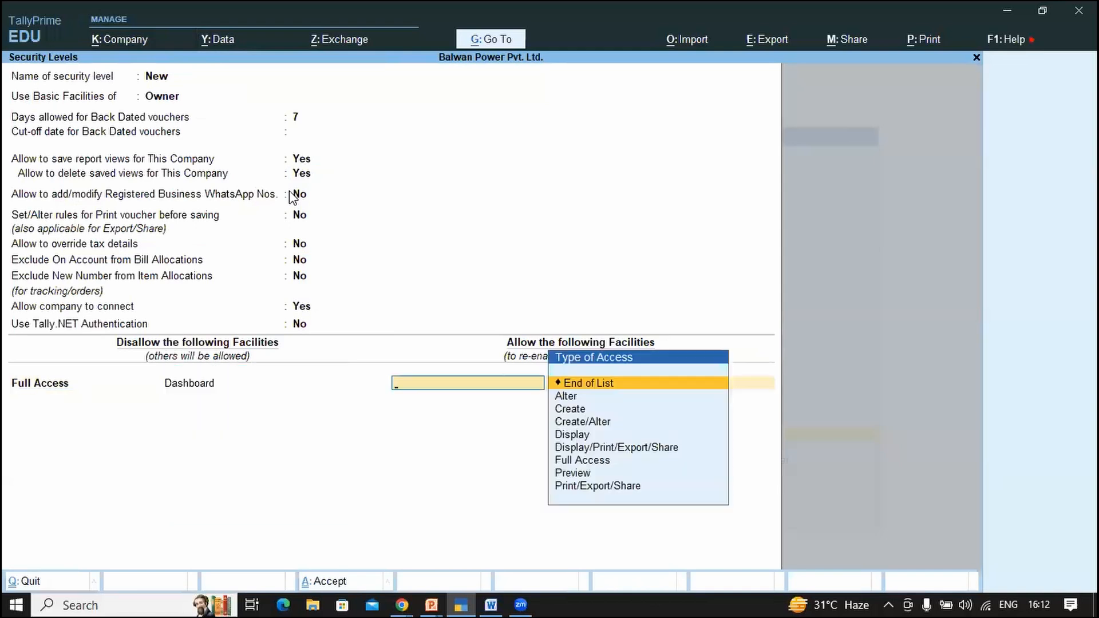
{"action": "key", "text": "Return"}
{"action": "key", "text": "Return"}
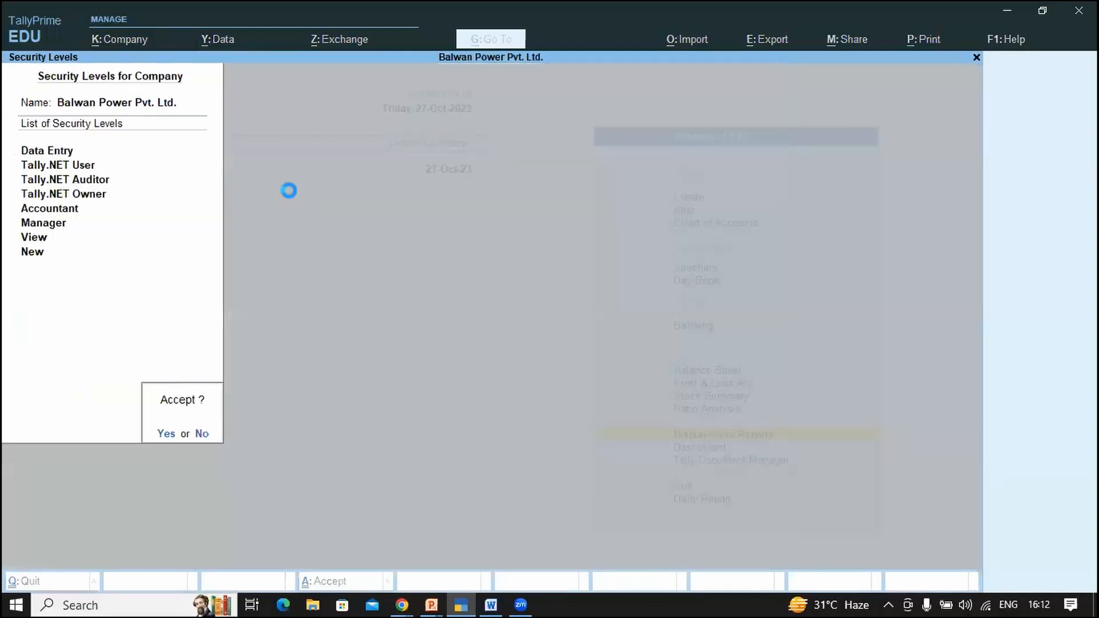
{"action": "key", "text": "Return"}
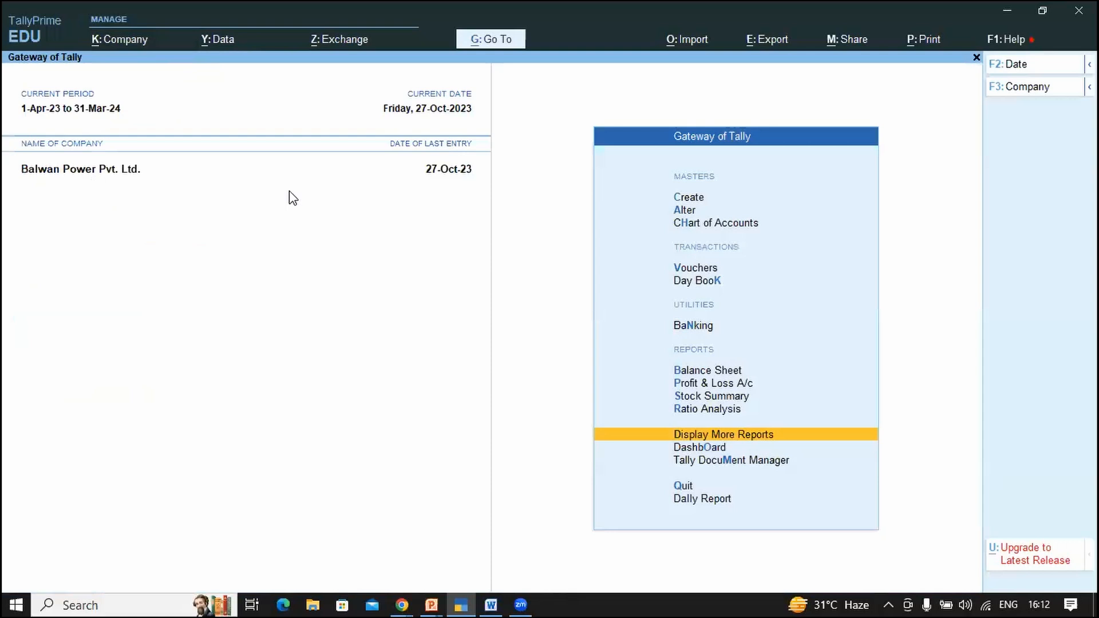
Step: Reopen User Roles, rename the New security level to 'No Dashboard' and accept the list
{"action": "key", "text": "alt+k"}
{"action": "key", "text": "Down"}
{"action": "key", "text": "Down"}
{"action": "key", "text": "Down"}
{"action": "key", "text": "Down"}
{"action": "key", "text": "Down"}
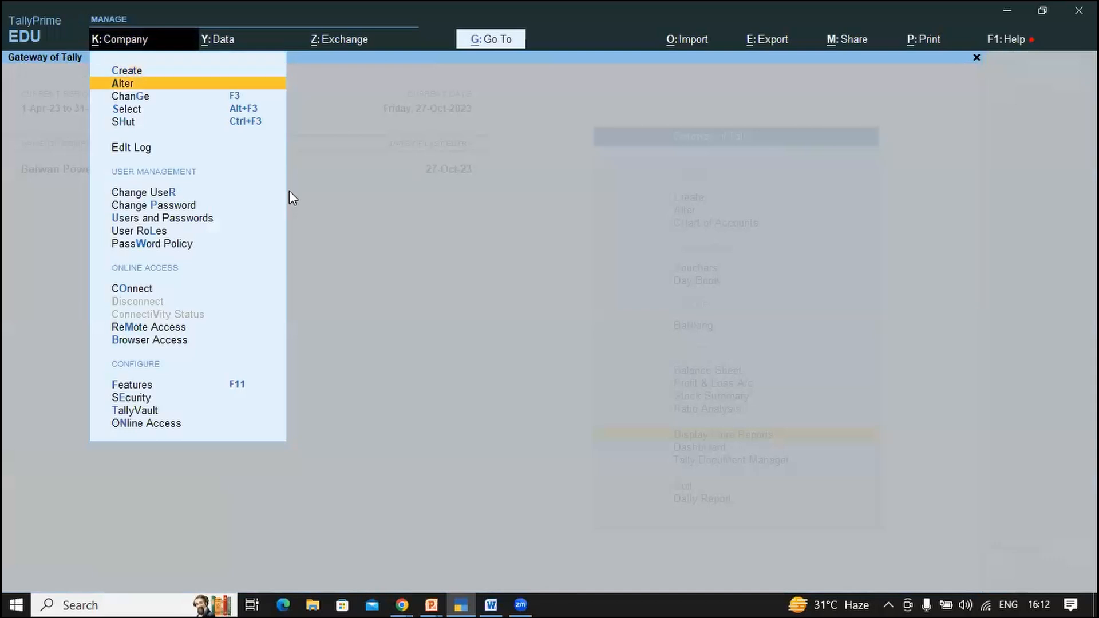
{"action": "key", "text": "Down"}
{"action": "key", "text": "Down"}
{"action": "key", "text": "Down"}
{"action": "key", "text": "Return"}
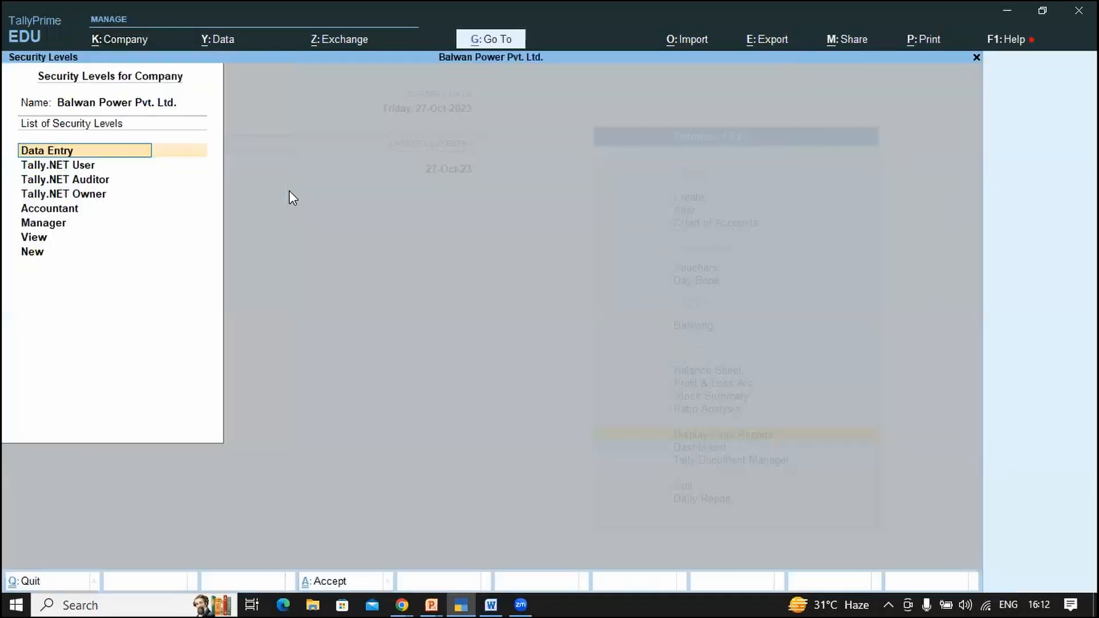
{"action": "key", "text": "Down"}
{"action": "key", "text": "Down"}
{"action": "key", "text": "Down"}
{"action": "key", "text": "Down"}
{"action": "key", "text": "Down"}
{"action": "key", "text": "Down"}
{"action": "key", "text": "Down"}
{"action": "type", "text": "No Dashb"}
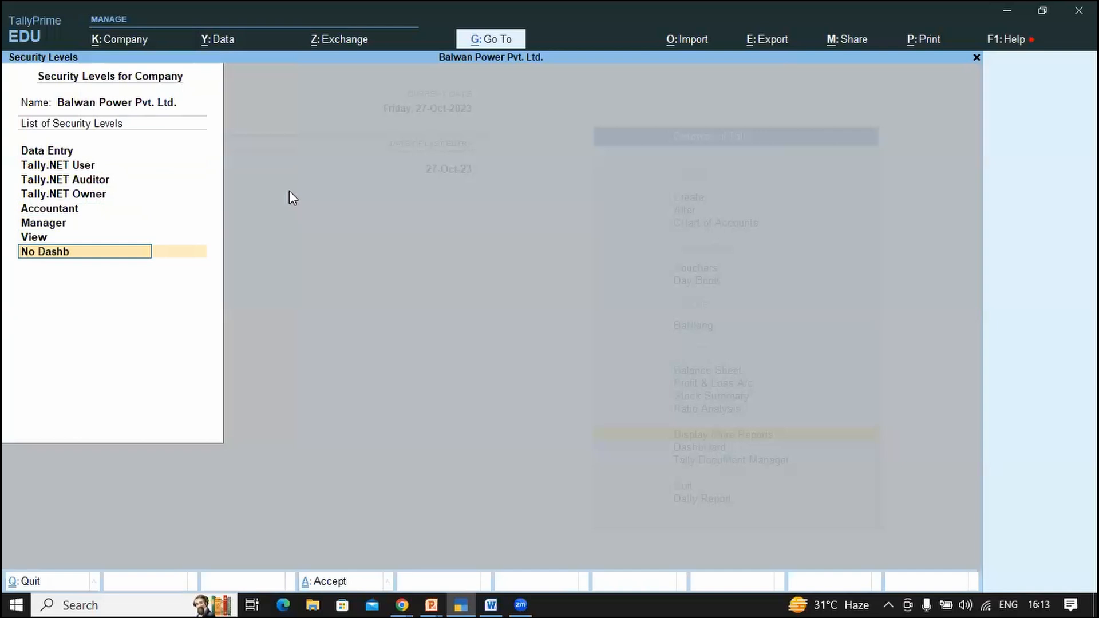
{"action": "type", "text": "oard"}
{"action": "key", "text": "Return"}
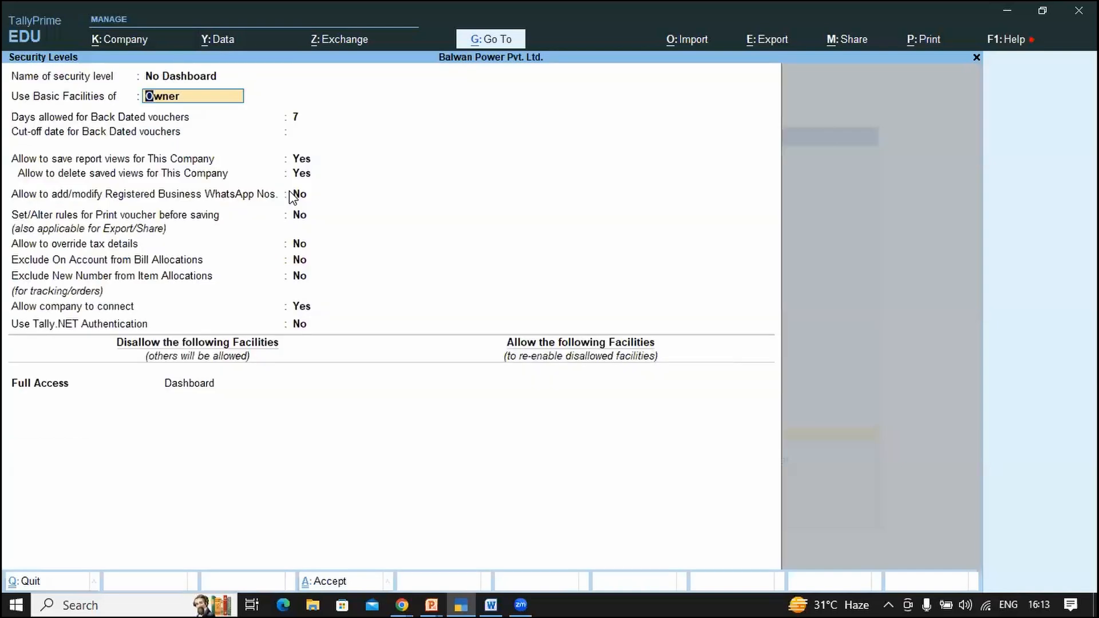
{"action": "key", "text": "ctrl+a"}
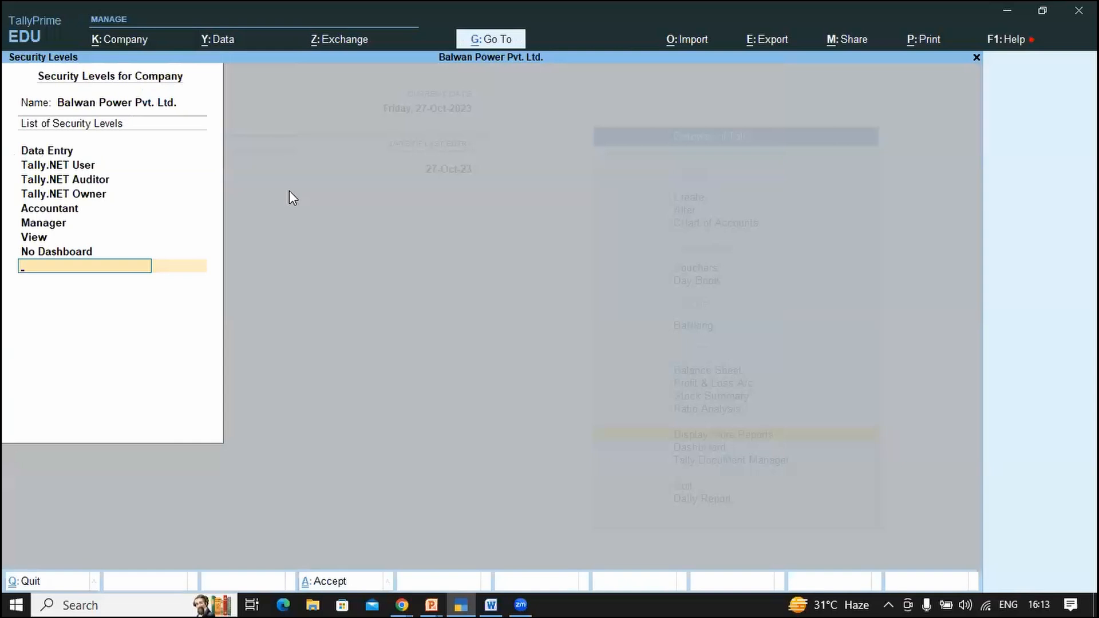
{"action": "key", "text": "Return"}
Step: Confirm saving the security levels and open Users and Passwords, moving past the existing users
{"action": "key", "text": "y"}
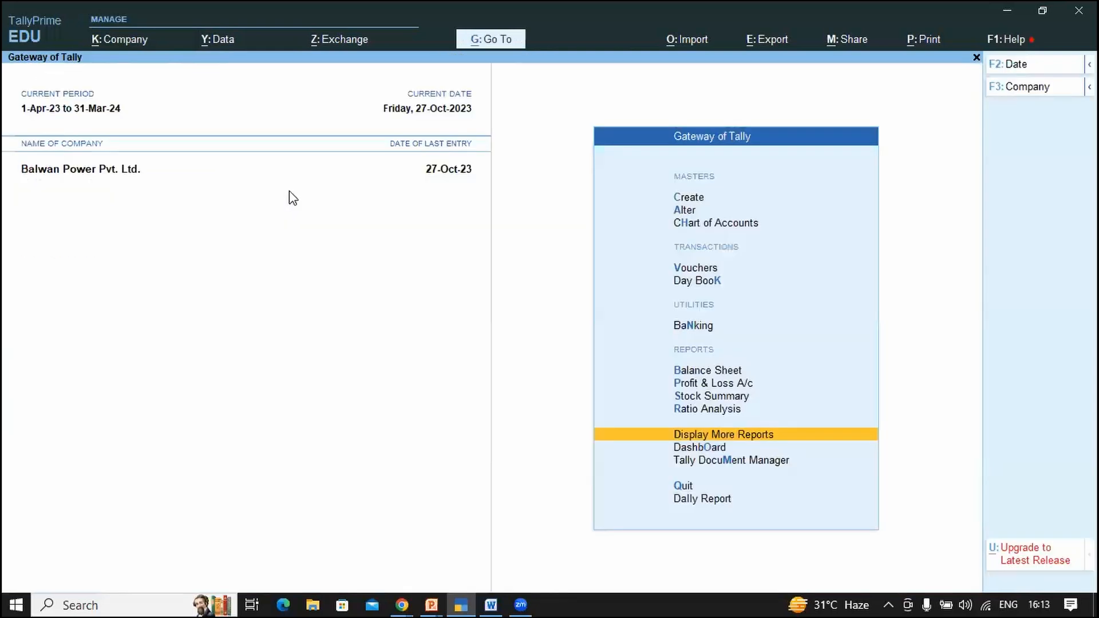
{"action": "key", "text": "alt+k"}
{"action": "key", "text": "Down"}
{"action": "key", "text": "Down"}
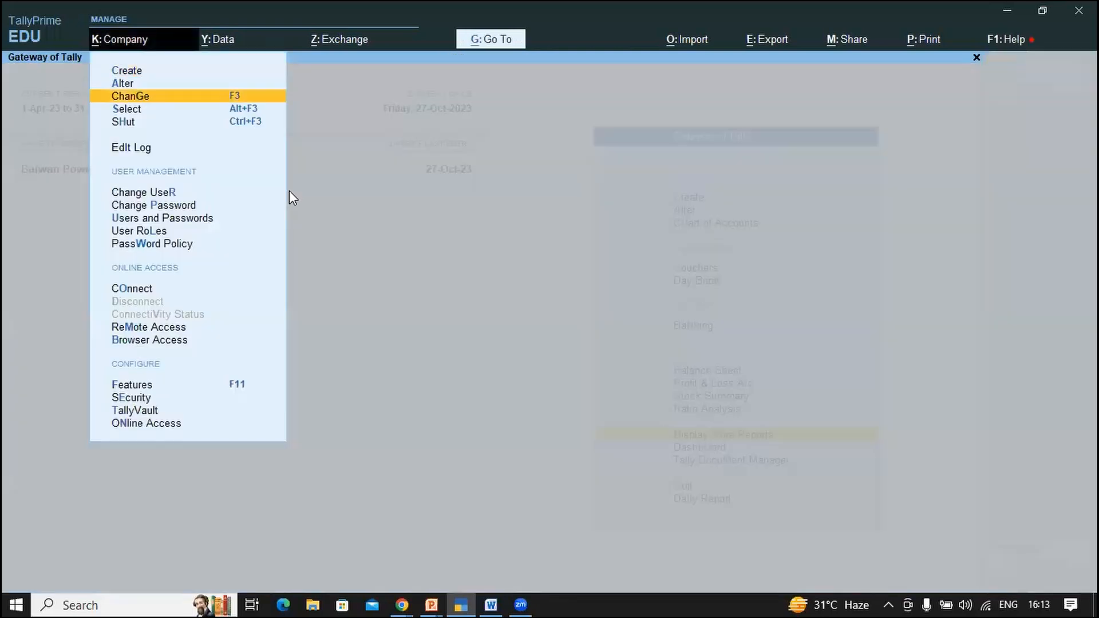
{"action": "key", "text": "Down"}
{"action": "key", "text": "Down"}
{"action": "key", "text": "Down"}
{"action": "key", "text": "Down"}
{"action": "key", "text": "Down"}
{"action": "key", "text": "Down"}
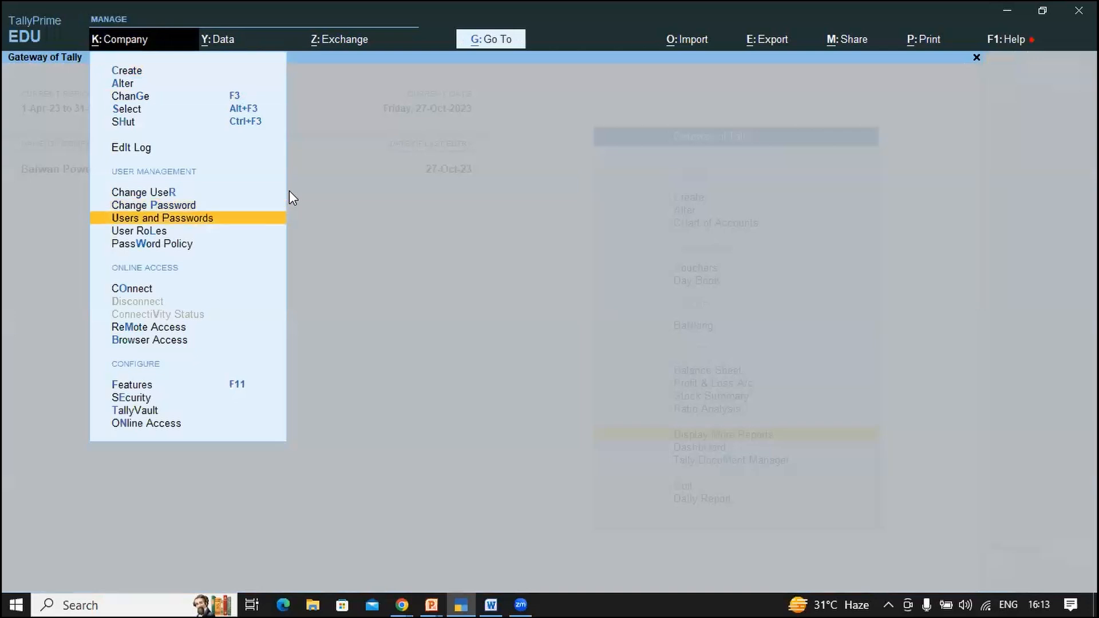
{"action": "key", "text": "Return"}
{"action": "key", "text": "Return"}
{"action": "key", "text": "Return"}
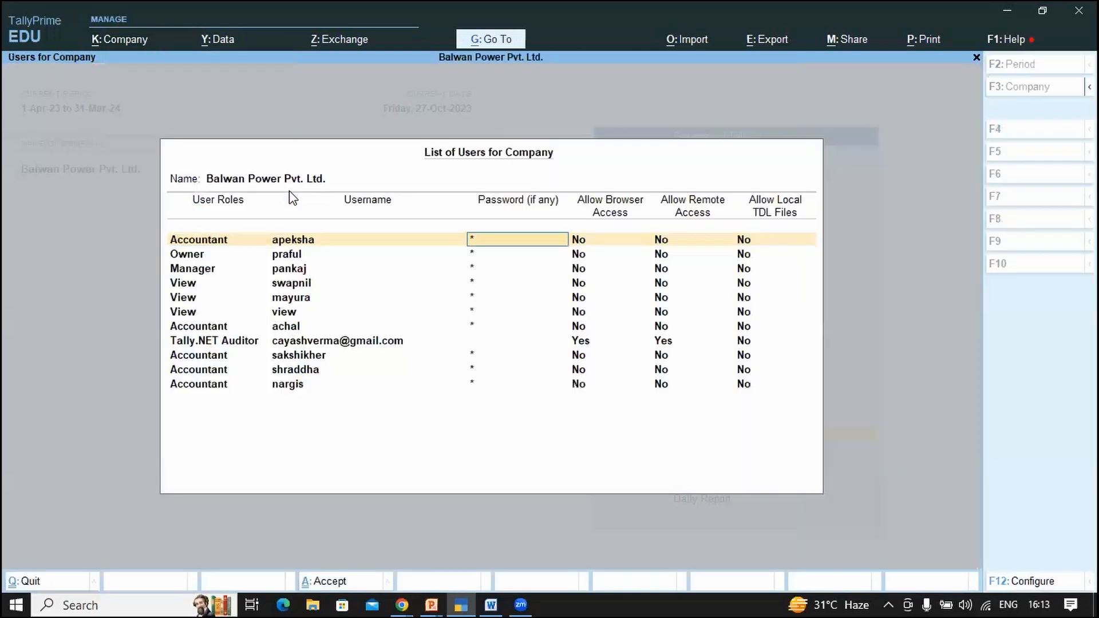
{"action": "key", "text": "Down"}
{"action": "key", "text": "Down"}
{"action": "key", "text": "Down"}
{"action": "key", "text": "Down"}
{"action": "key", "text": "Left"}
{"action": "key", "text": "Left"}
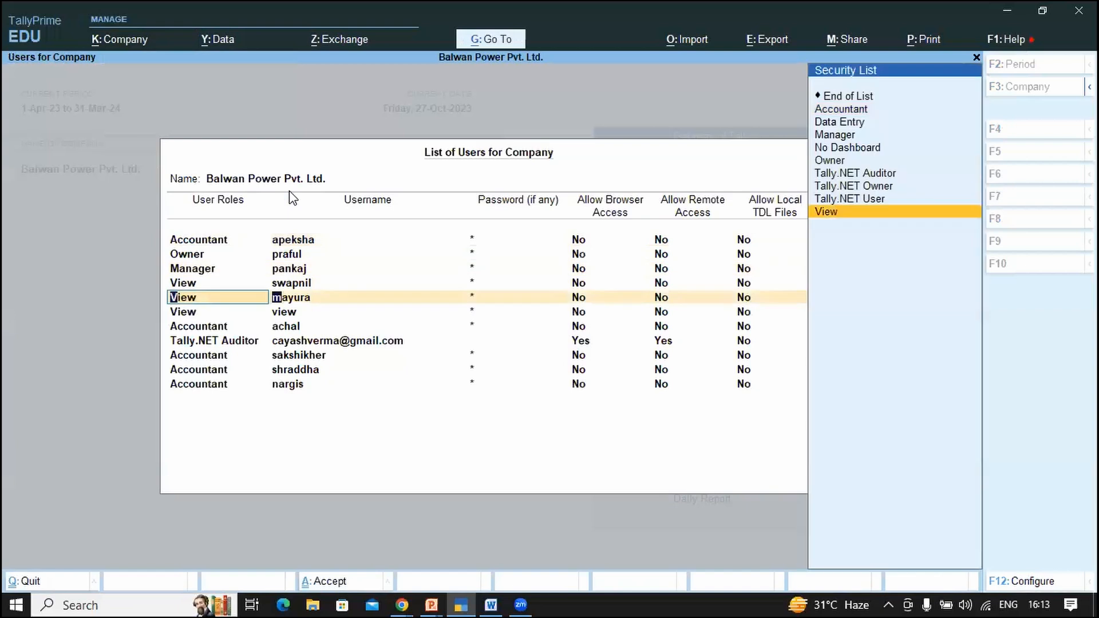
{"action": "key", "text": "Return"}
{"action": "key", "text": "Return"}
{"action": "key", "text": "Return"}
{"action": "key", "text": "Return"}
{"action": "key", "text": "Return"}
{"action": "key", "text": "Return"}
{"action": "key", "text": "Return"}
{"action": "key", "text": "Return"}
{"action": "key", "text": "Return"}
{"action": "key", "text": "Return"}
{"action": "key", "text": "Return"}
{"action": "key", "text": "Return"}
{"action": "key", "text": "Return"}
{"action": "key", "text": "Return"}
{"action": "key", "text": "Return"}
{"action": "key", "text": "Return"}
{"action": "key", "text": "Return"}
{"action": "key", "text": "Return"}
{"action": "key", "text": "Return"}
{"action": "key", "text": "Return"}
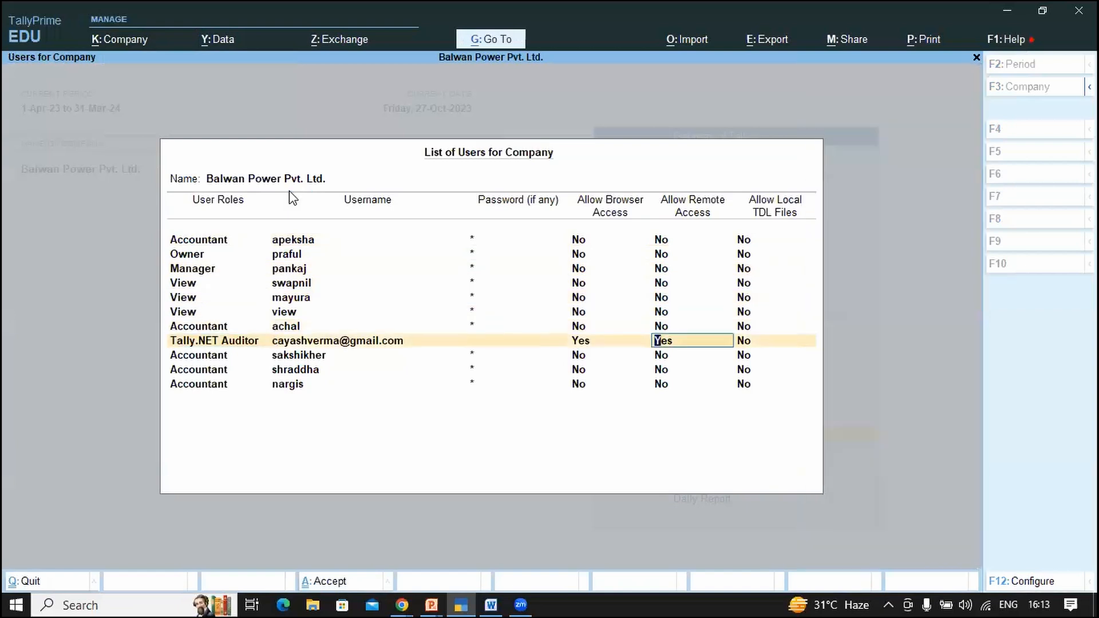
{"action": "key", "text": "Return"}
{"action": "key", "text": "Return"}
{"action": "key", "text": "Return"}
{"action": "key", "text": "Return"}
{"action": "key", "text": "Return"}
{"action": "key", "text": "Return"}
{"action": "key", "text": "Return"}
{"action": "key", "text": "Return"}
{"action": "key", "text": "Return"}
{"action": "key", "text": "Return"}
{"action": "key", "text": "Return"}
{"action": "key", "text": "Return"}
{"action": "key", "text": "Return"}
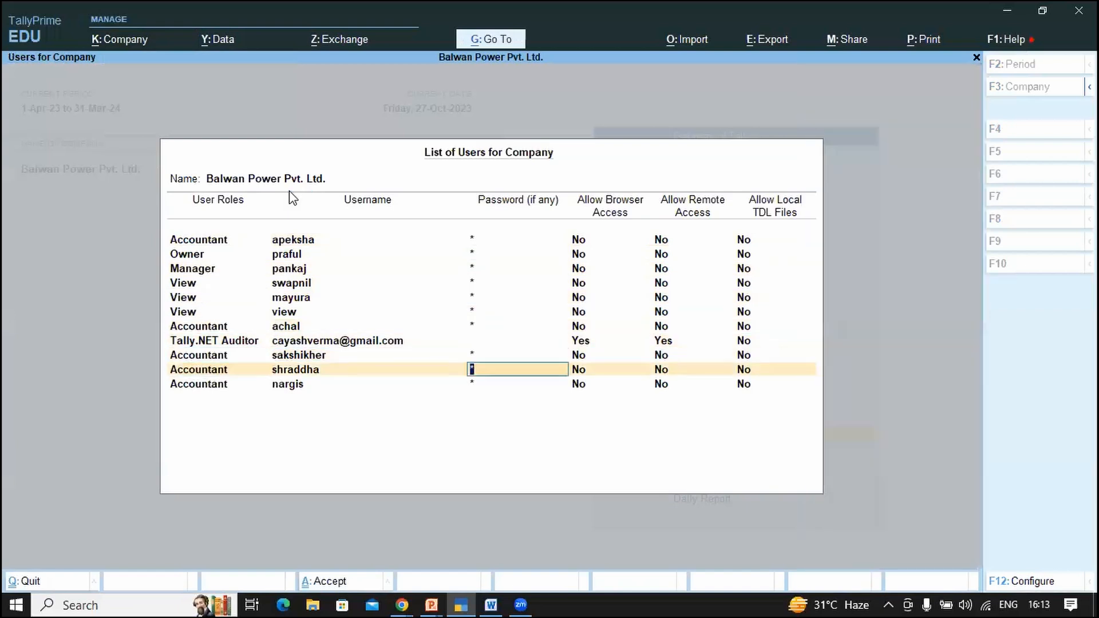
Step: Add a new user with the No Dashboard role and a blank password, and save the list
{"action": "key", "text": "Return"}
{"action": "key", "text": "Return"}
{"action": "key", "text": "Down"}
{"action": "key", "text": "Down"}
{"action": "key", "text": "Down"}
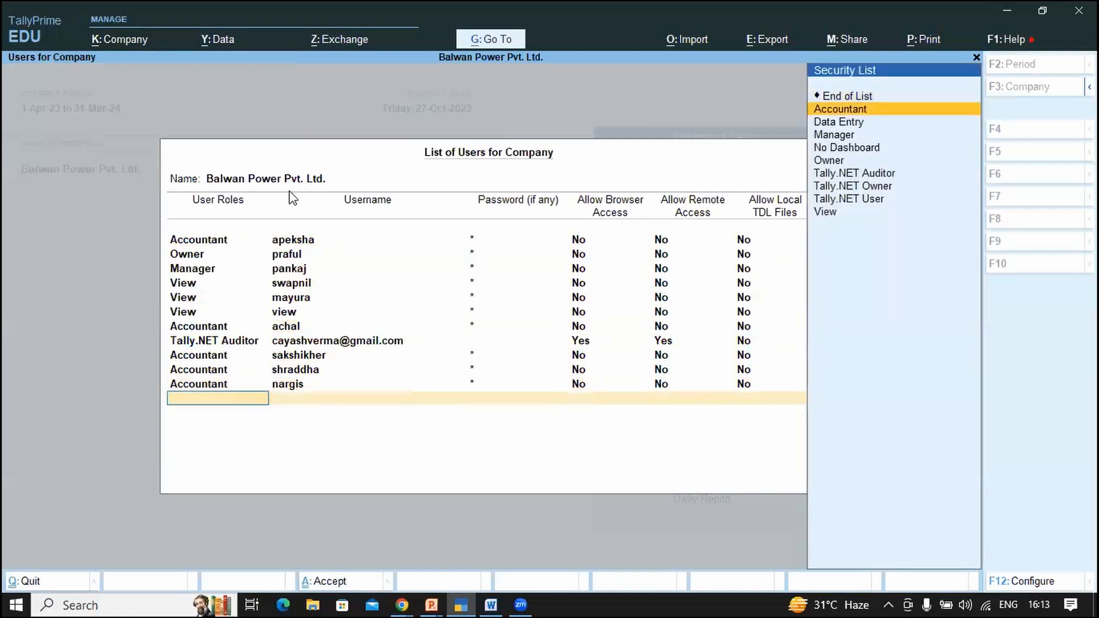
{"action": "key", "text": "Down"}
{"action": "key", "text": "Return"}
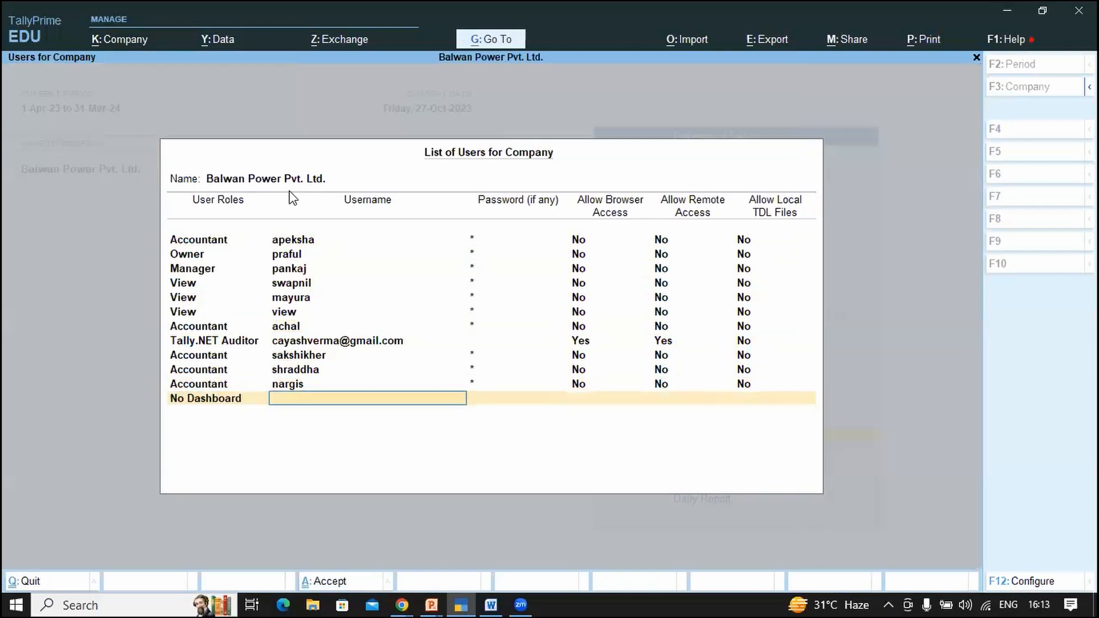
{"action": "type", "text": "new"}
{"action": "key", "text": "Return"}
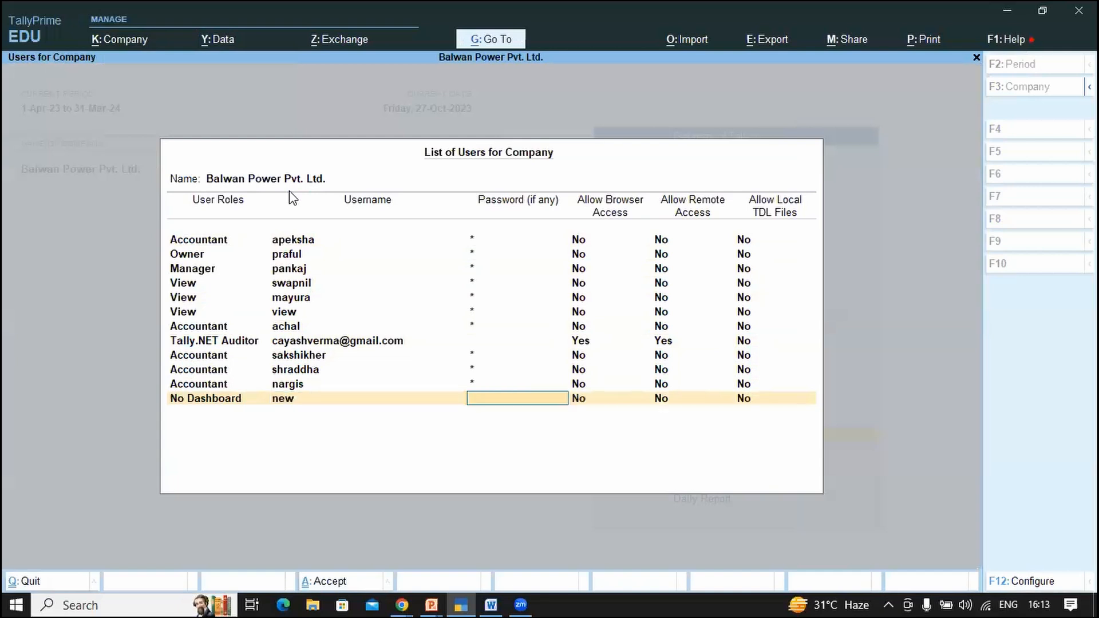
{"action": "key", "text": "ctrl+a"}
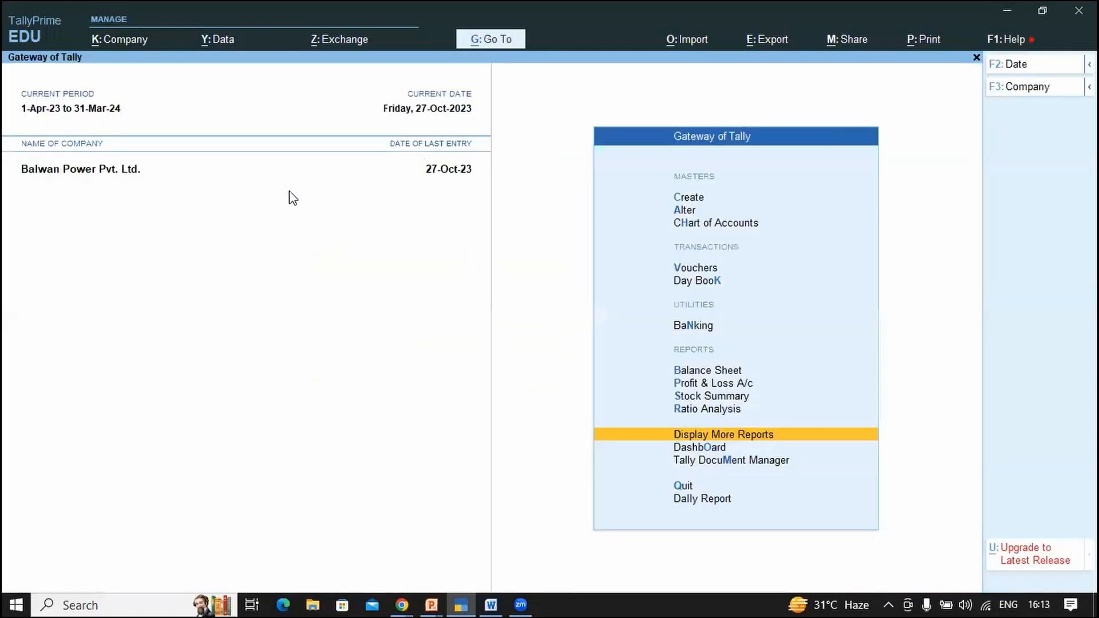
Step: Shut Balwan Power Pvt. Ltd. and reopen it, logging in as the new user without password
{"action": "key", "text": "alt"}
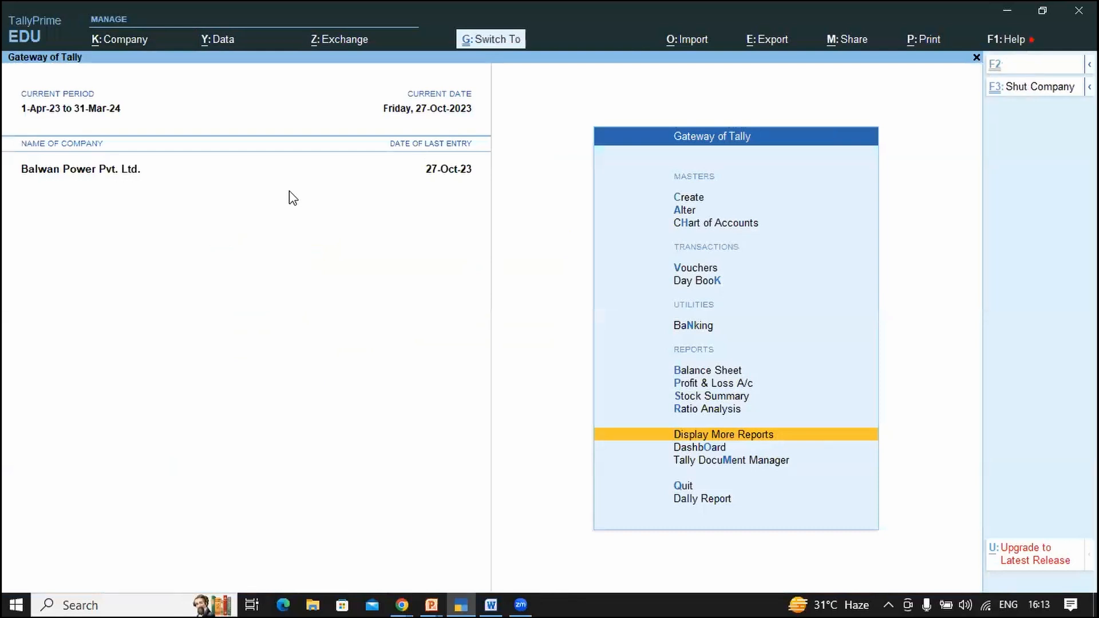
{"action": "key", "text": "ctrl+F3"}
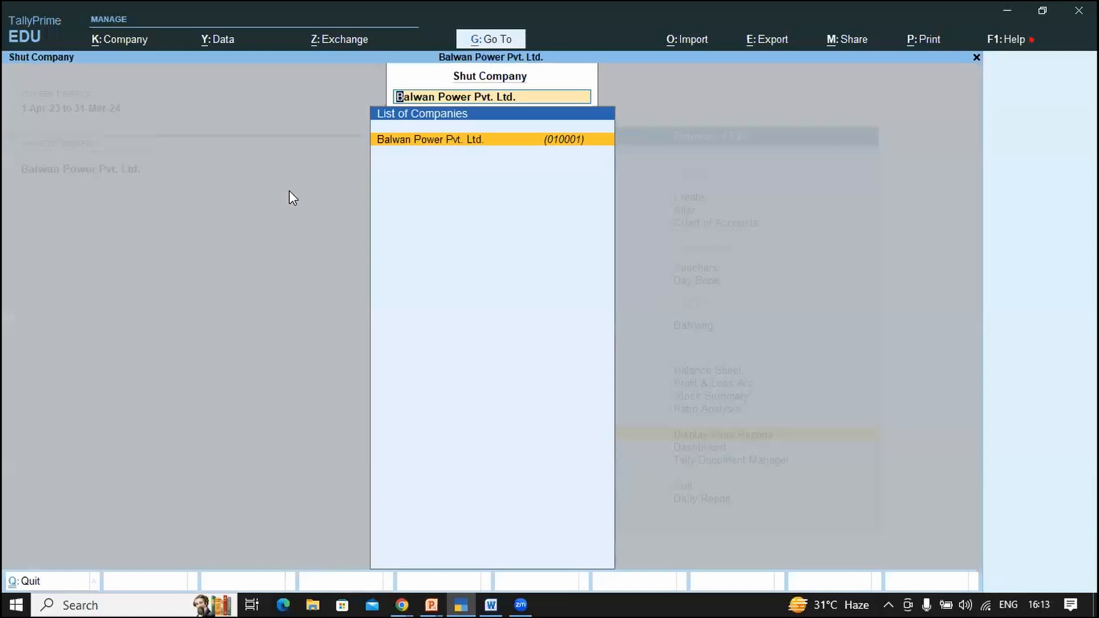
{"action": "key", "text": "Return"}
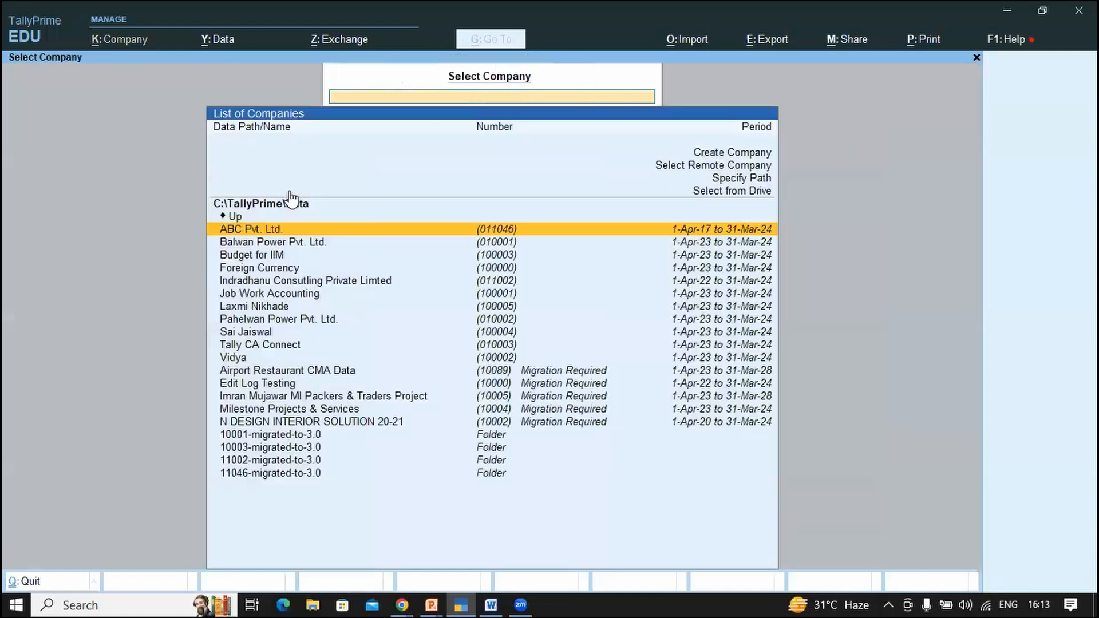
{"action": "key", "text": "Down"}
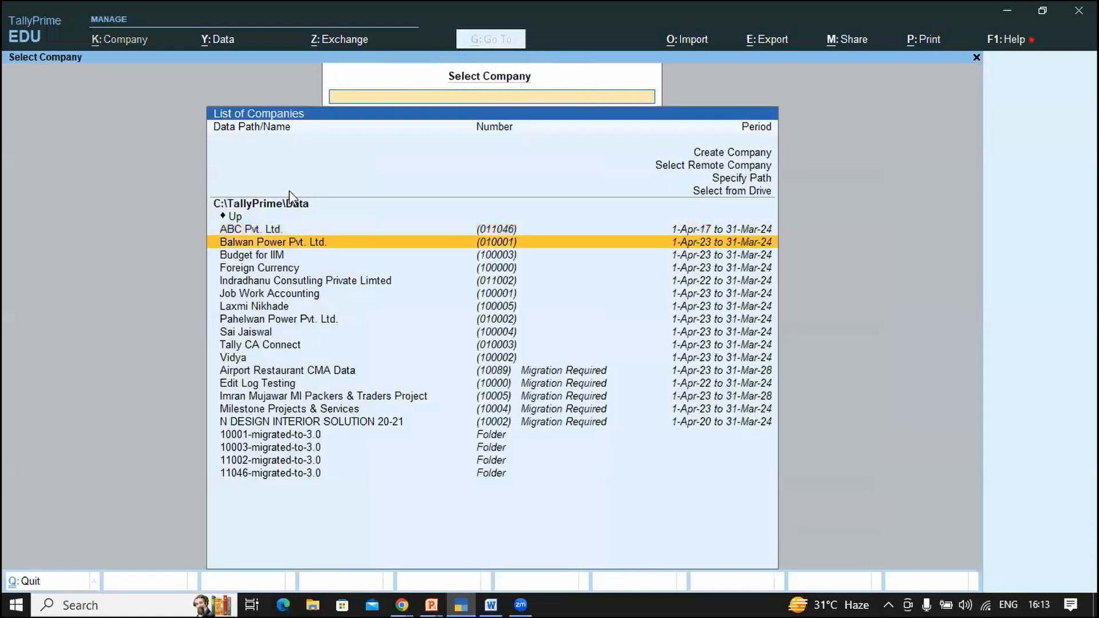
{"action": "key", "text": "Return"}
{"action": "type", "text": "new"}
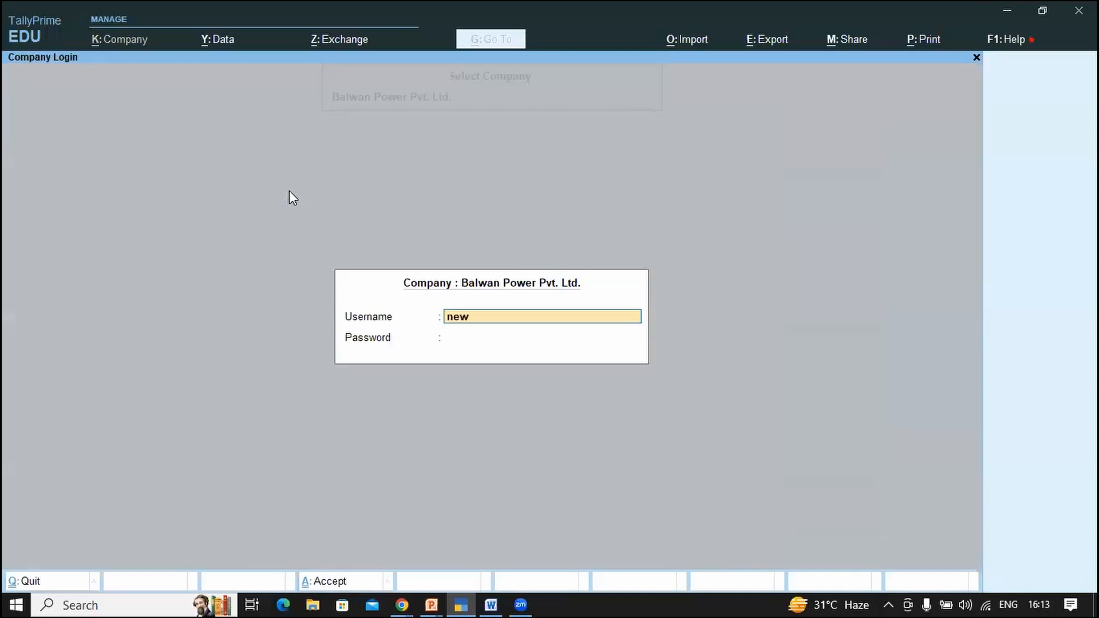
{"action": "key", "text": "Return"}
{"action": "key", "text": "Return"}
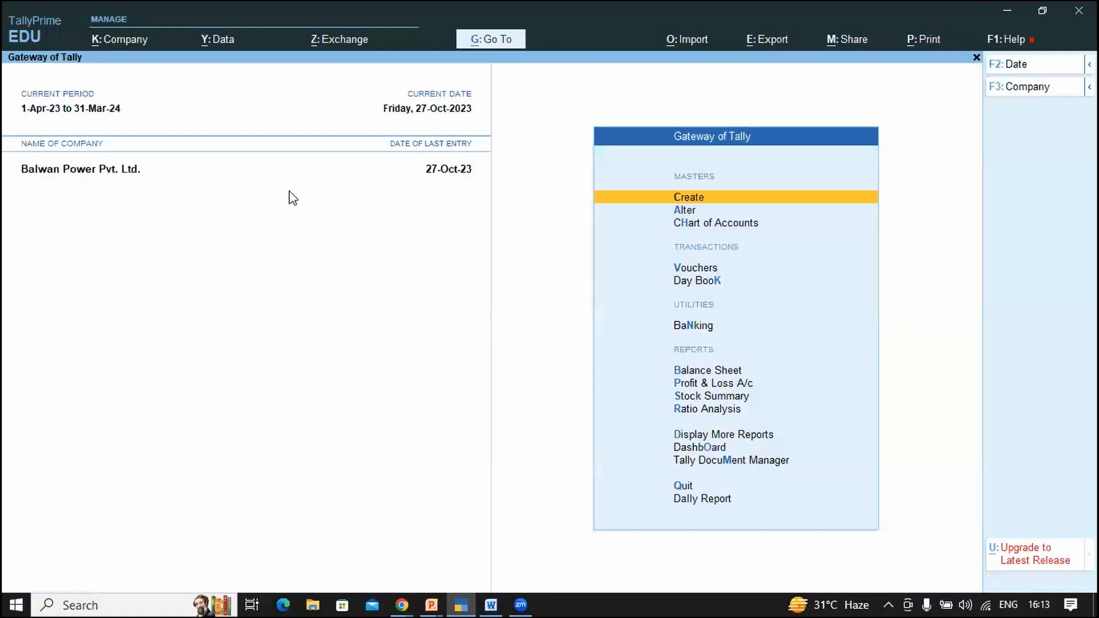
Step: Try the Dashboard entry and dismiss the 'No Access Allowed!' error
{"action": "key", "text": "Down"}
{"action": "key", "text": "Down"}
{"action": "key", "text": "Down"}
{"action": "key", "text": "Down"}
{"action": "key", "text": "Down"}
{"action": "key", "text": "Down"}
{"action": "key", "text": "Down"}
{"action": "key", "text": "Down"}
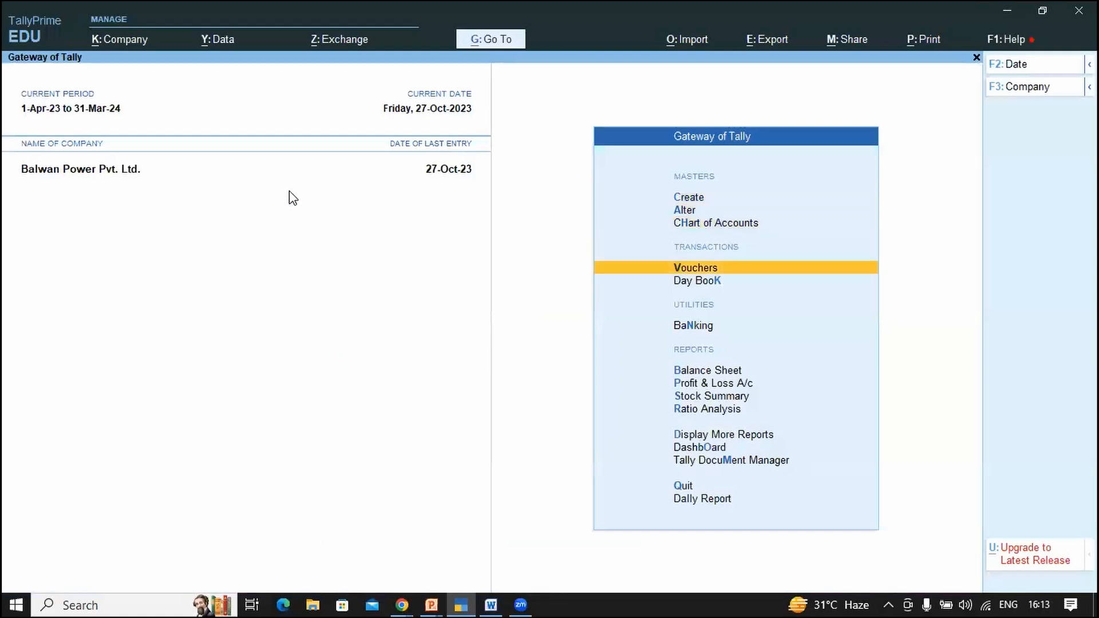
{"action": "key", "text": "Down"}
{"action": "key", "text": "Down"}
{"action": "key", "text": "Down"}
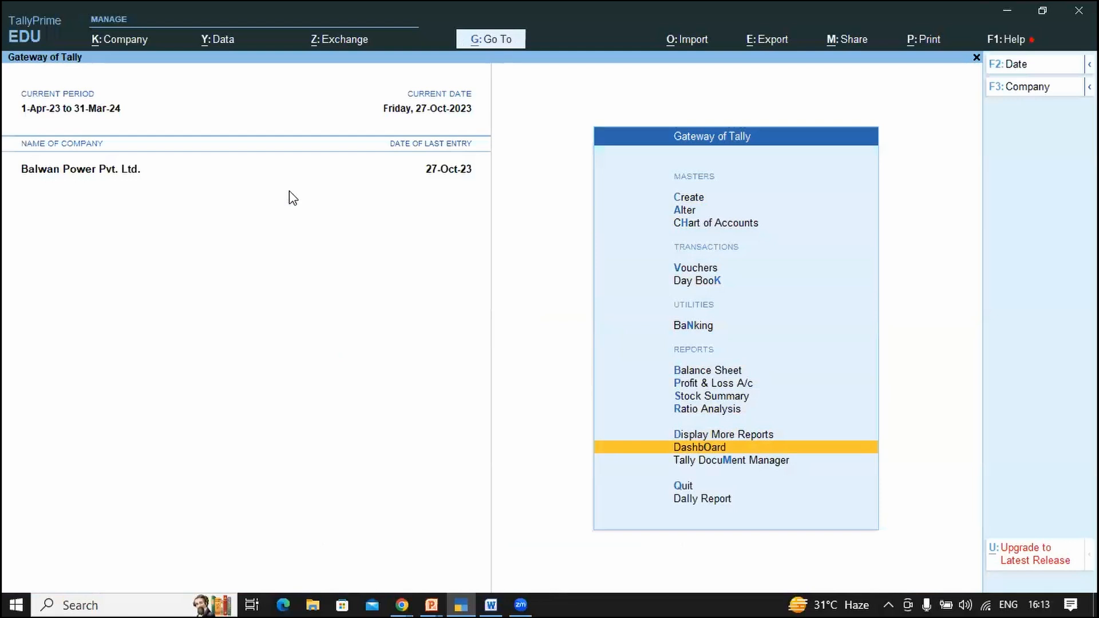
{"action": "key", "text": "Return"}
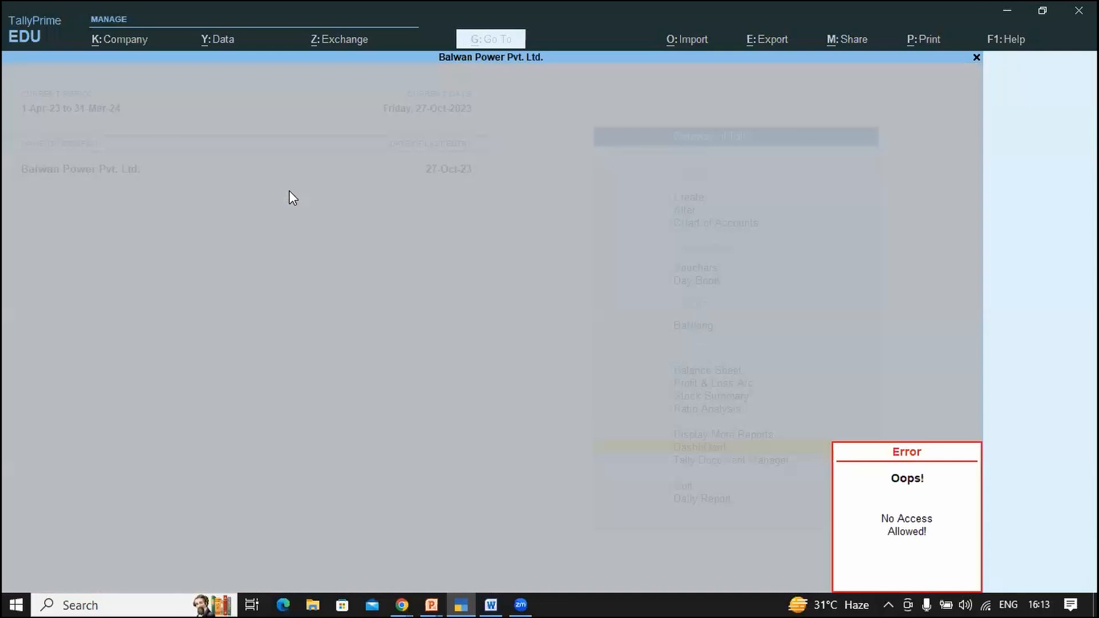
{"action": "key", "text": "Escape"}
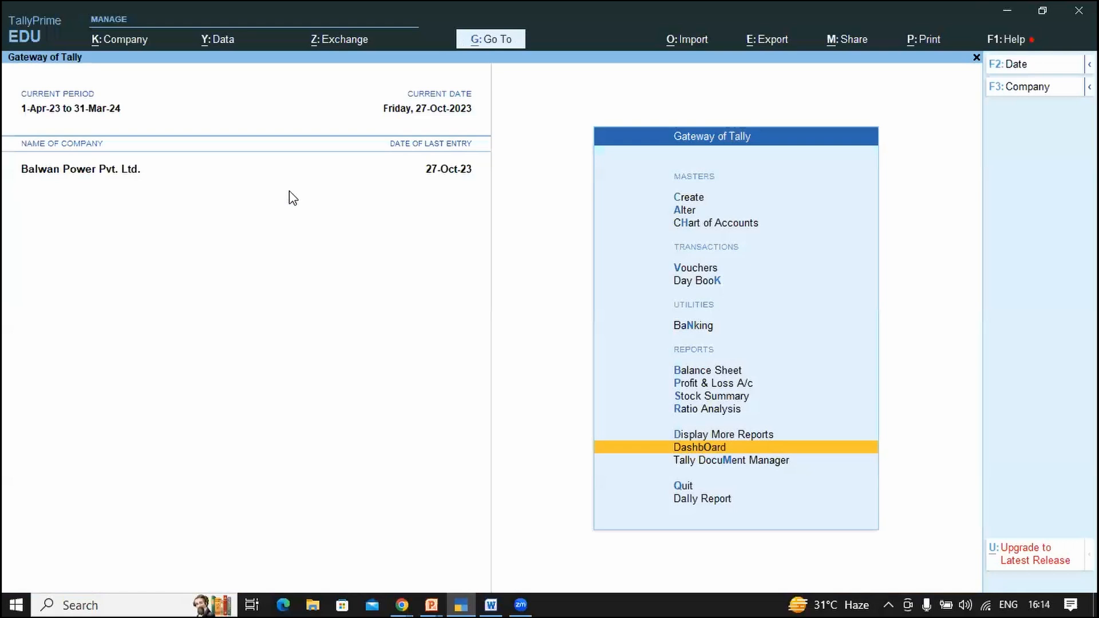
Step: Retry opening the Dashboard twice, dismissing the No Access Allowed error each time
{"action": "key", "text": "Return"}
{"action": "key", "text": "Escape"}
{"action": "key", "text": "Return"}
{"action": "key", "text": "Escape"}
Step: Shut Balwan Power Pvt. Ltd. via Alt+K, reopen it and log in with the other user's credentials
{"action": "key", "text": "alt+k"}
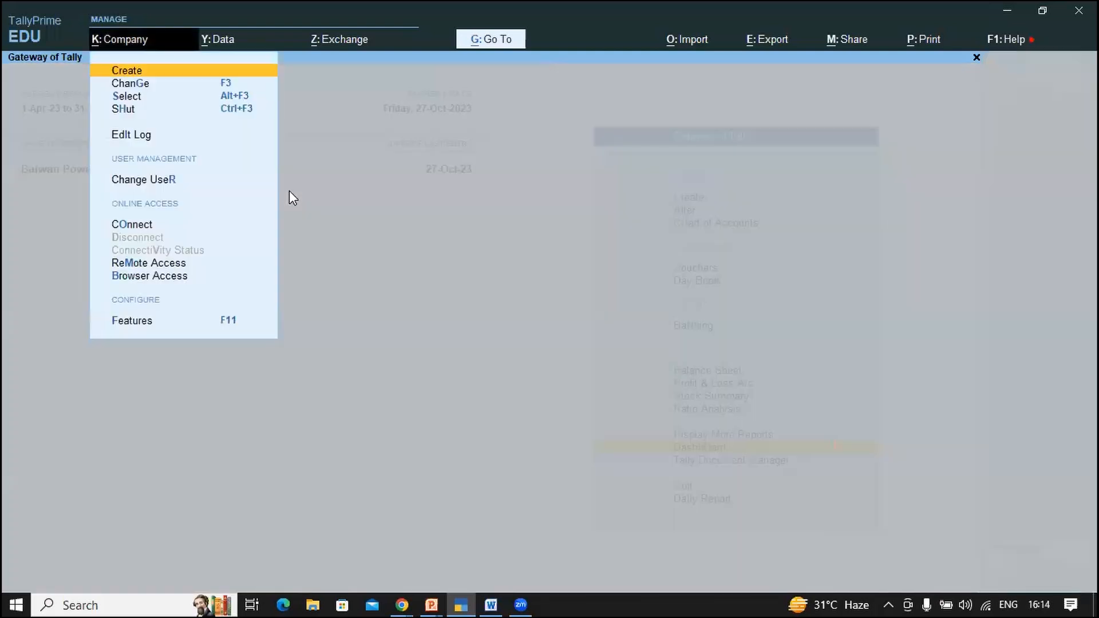
{"action": "key", "text": "Down"}
{"action": "key", "text": "Down"}
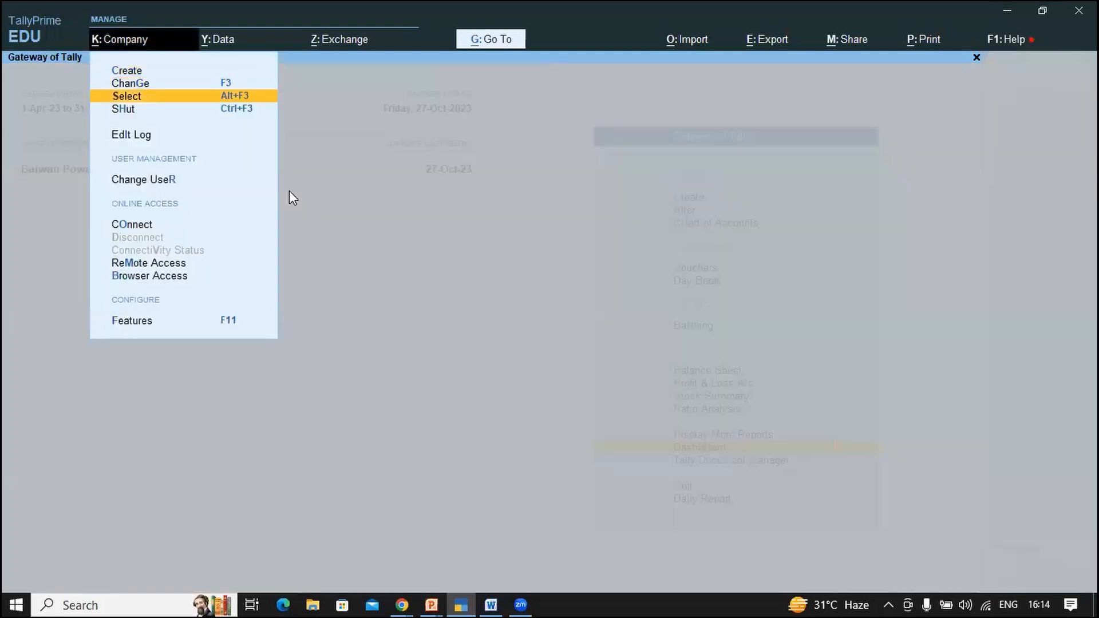
{"action": "key", "text": "Down"}
{"action": "key", "text": "Down"}
{"action": "key", "text": "Up"}
{"action": "key", "text": "Return"}
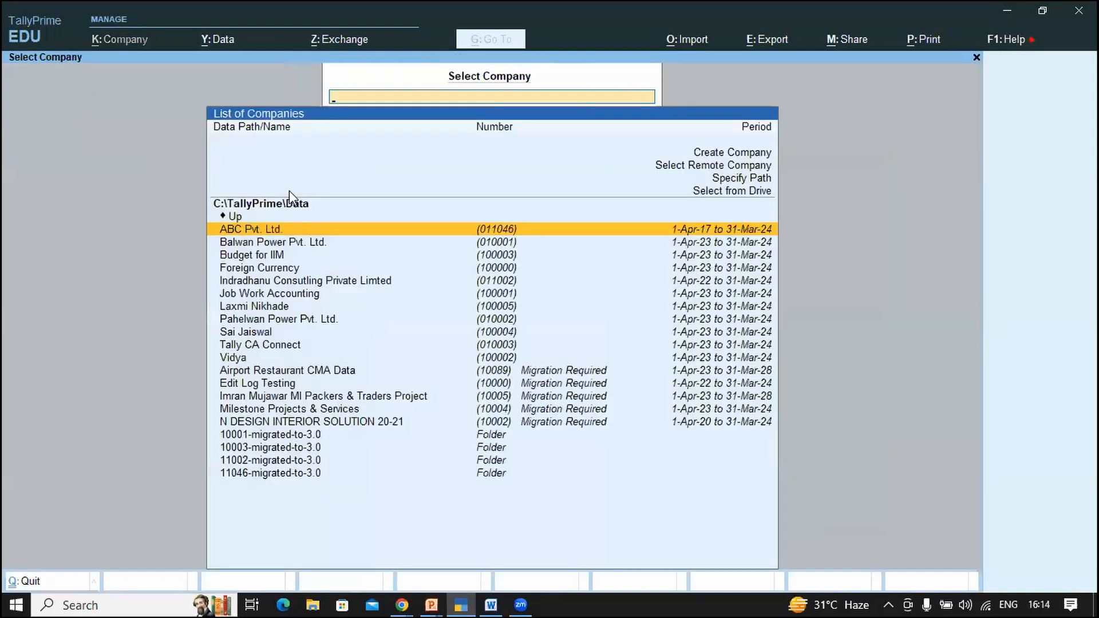
{"action": "key", "text": "Down"}
{"action": "key", "text": "Return"}
{"action": "type", "text": "a"}
{"action": "key", "text": "Return"}
{"action": "type", "text": "a"}
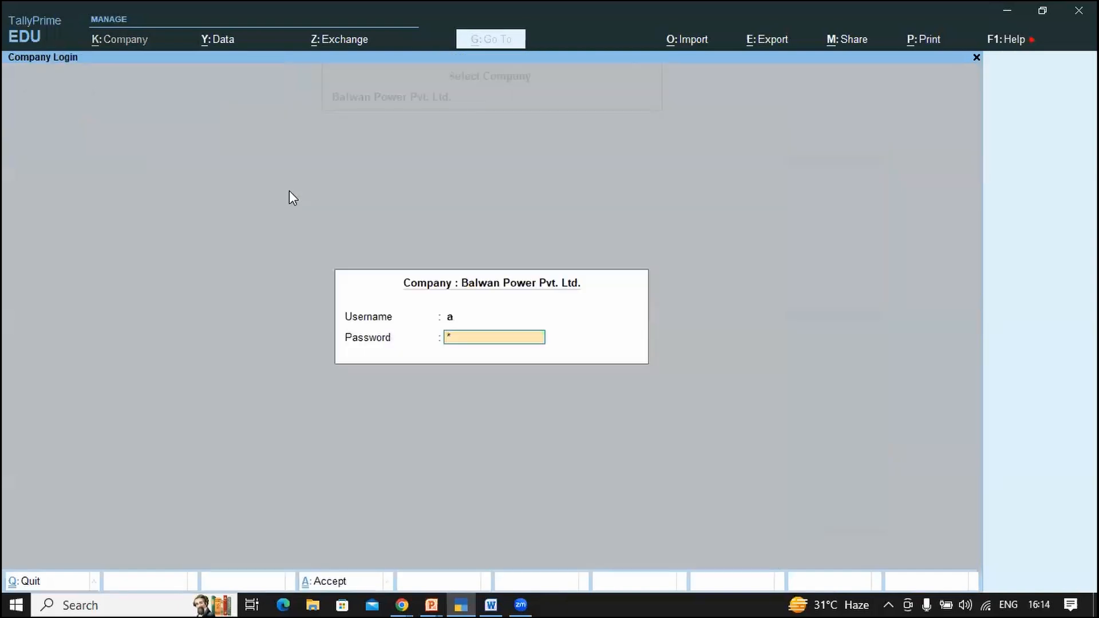
{"action": "key", "text": "Return"}
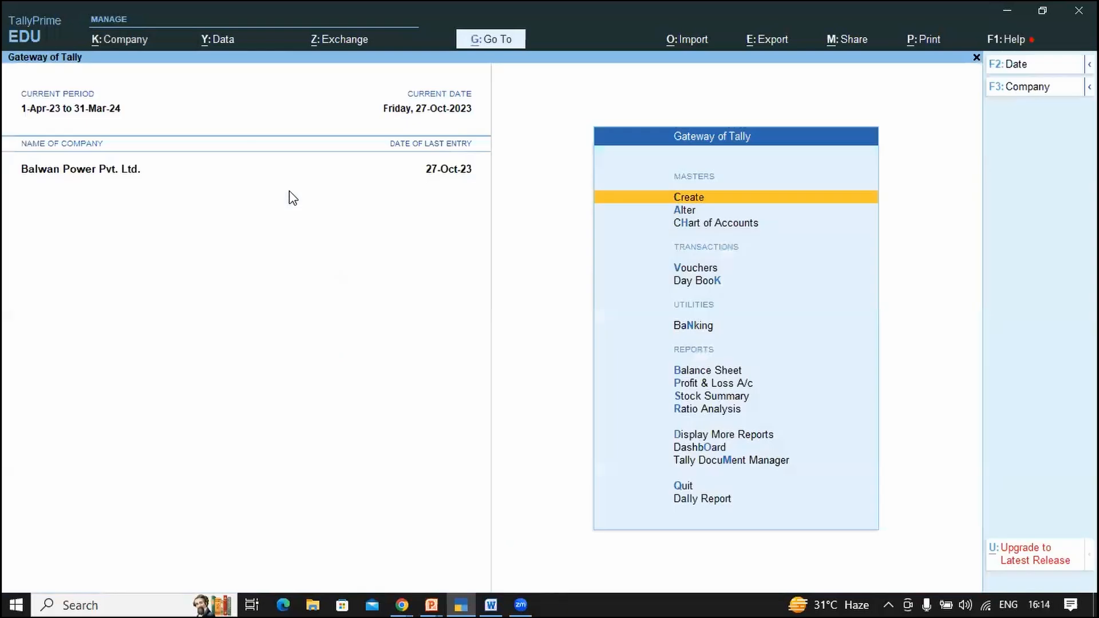
Step: Open the No Dashboard security level and add a Create/Alter entry under allowed facilities
{"action": "key", "text": "alt+k"}
{"action": "key", "text": "Down"}
{"action": "key", "text": "Down"}
{"action": "key", "text": "Down"}
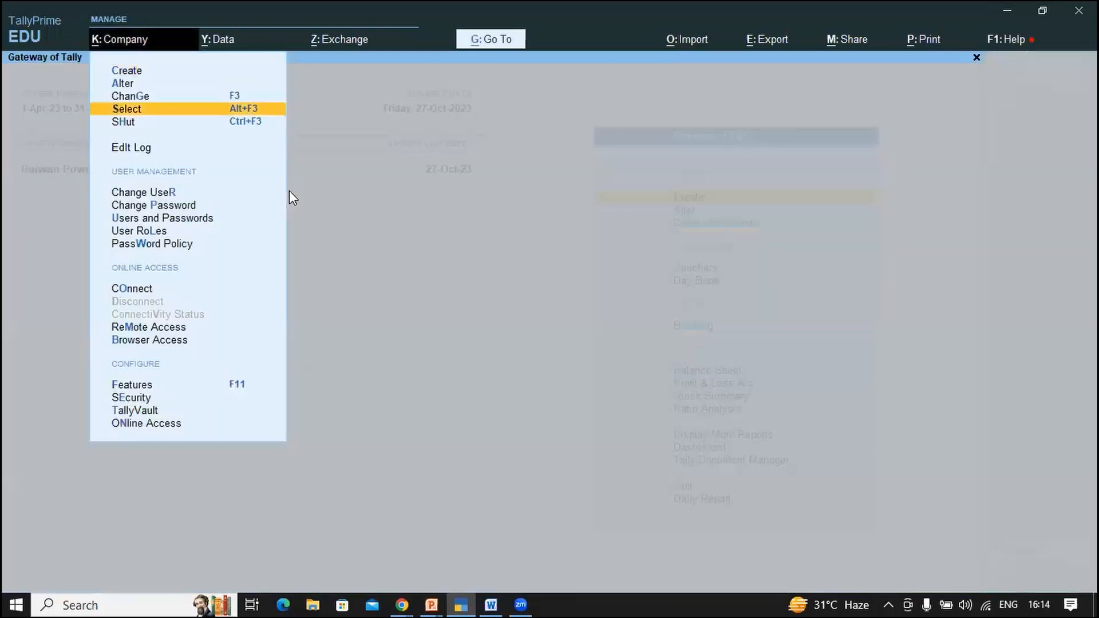
{"action": "key", "text": "Down"}
{"action": "key", "text": "Down"}
{"action": "key", "text": "Down"}
{"action": "key", "text": "Down"}
{"action": "key", "text": "Down"}
{"action": "key", "text": "Down"}
{"action": "key", "text": "Return"}
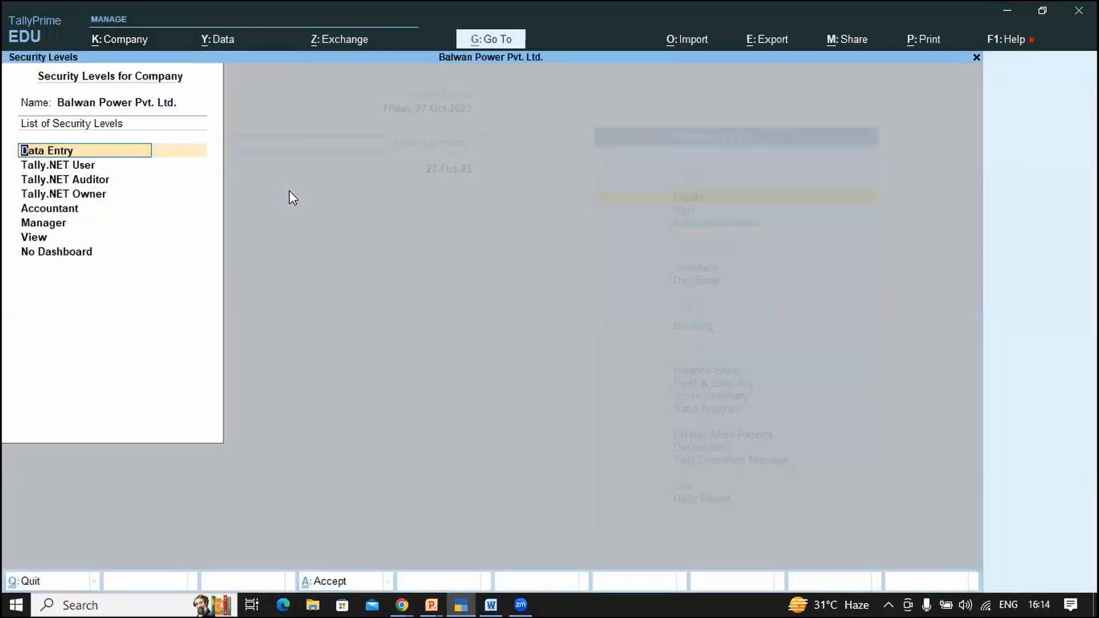
{"action": "key", "text": "Down"}
{"action": "key", "text": "Down"}
{"action": "key", "text": "Down"}
{"action": "key", "text": "Down"}
{"action": "key", "text": "Down"}
{"action": "key", "text": "Down"}
{"action": "key", "text": "Down"}
{"action": "key", "text": "Return"}
{"action": "left_click", "coordinate": [290, 192]}
{"action": "key", "text": "Return"}
{"action": "key", "text": "Return"}
{"action": "key", "text": "Return"}
{"action": "key", "text": "Return"}
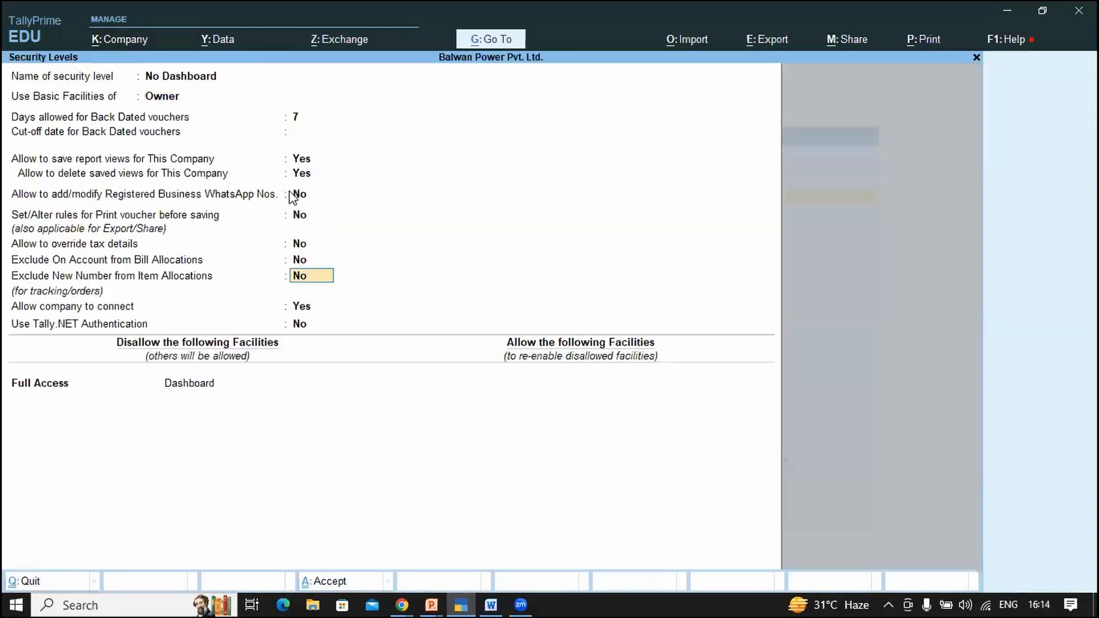
{"action": "key", "text": "Return"}
{"action": "key", "text": "Return"}
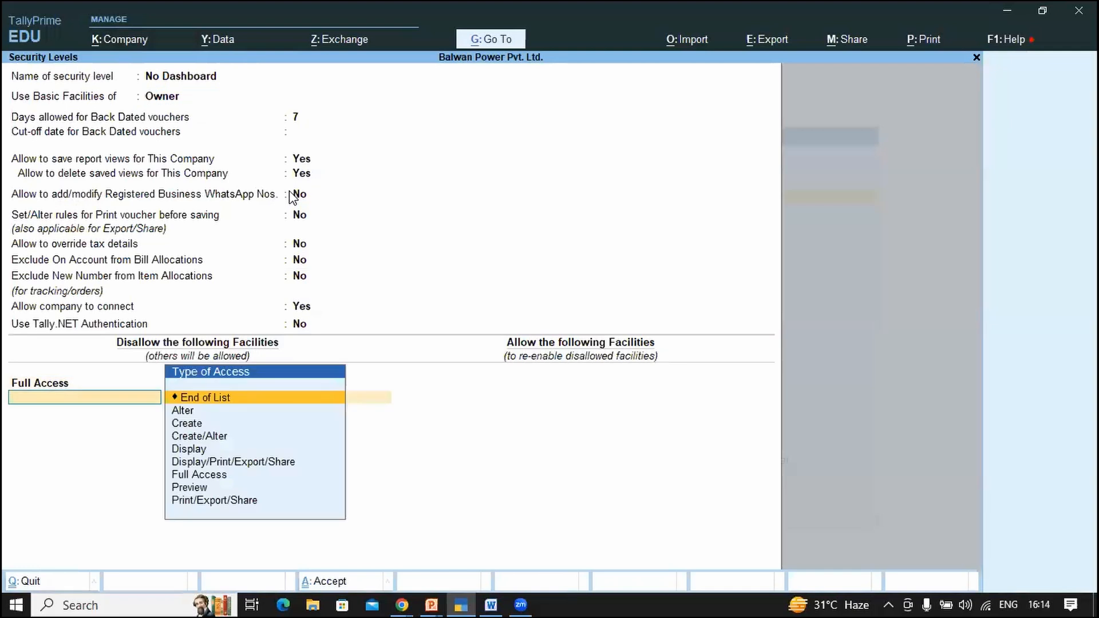
{"action": "key", "text": "Return"}
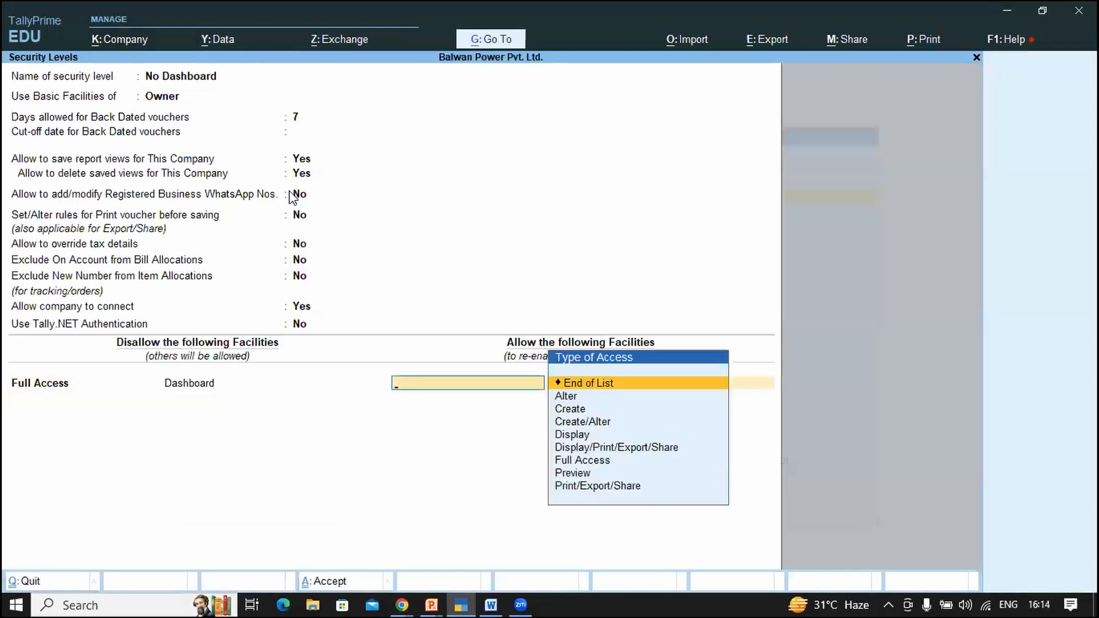
{"action": "key", "text": "Down"}
{"action": "key", "text": "Down"}
{"action": "key", "text": "Down"}
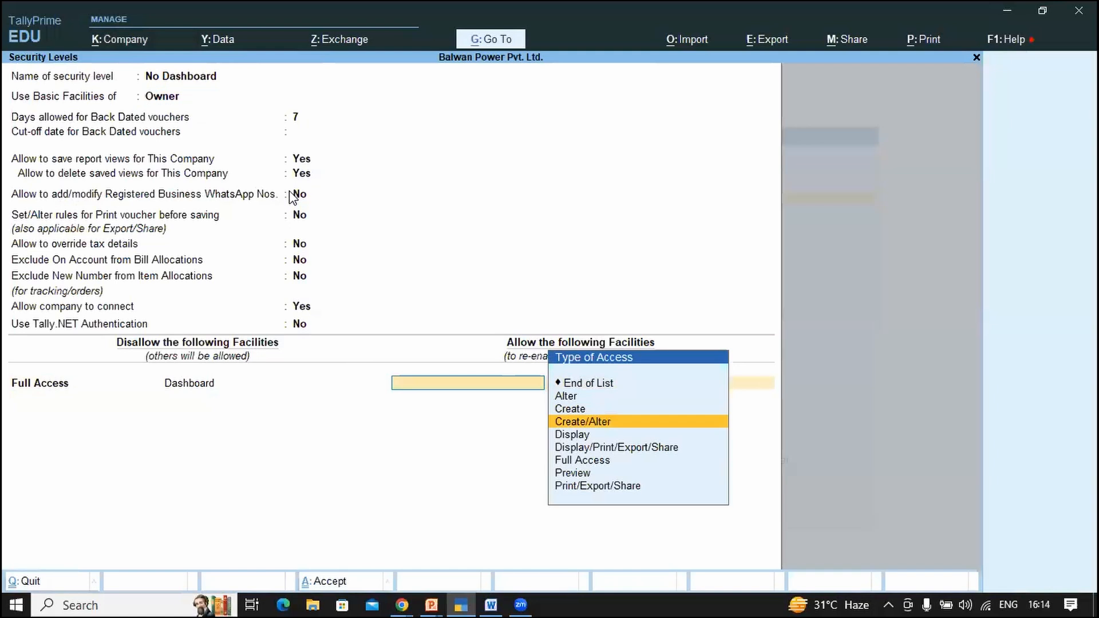
{"action": "key", "text": "Return"}
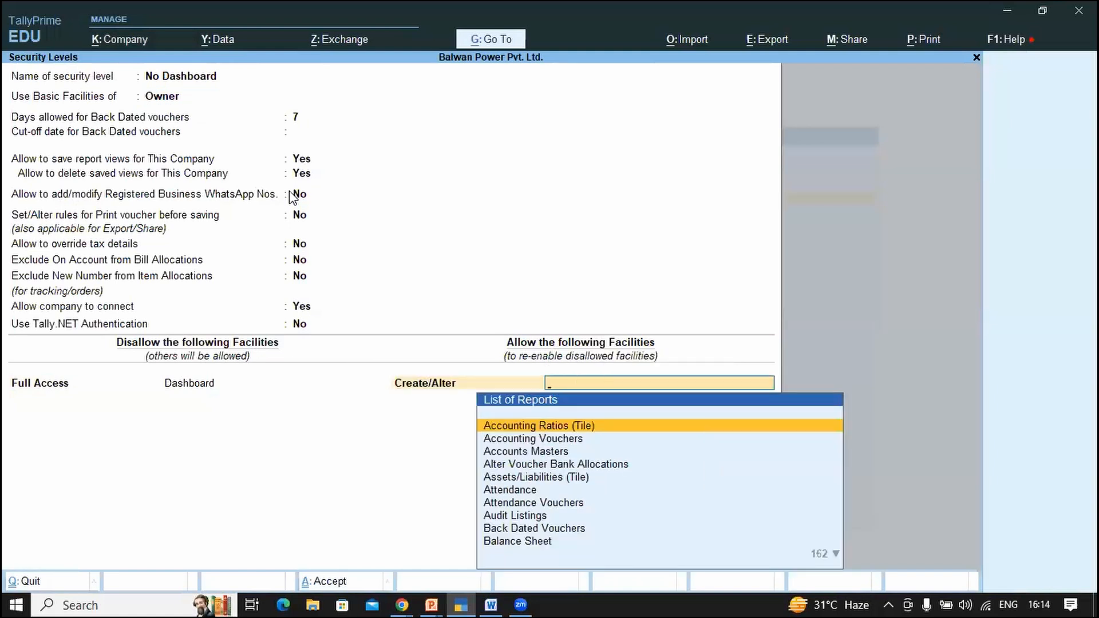
{"action": "key", "text": "ctrl+a"}
Step: Filter the List of Reports by 'Tile' and review the Cash In/Out Flow and GST Liability/ITC tiles
{"action": "key", "text": "Down"}
{"action": "key", "text": "Down"}
{"action": "key", "text": "Down"}
{"action": "key", "text": "Down"}
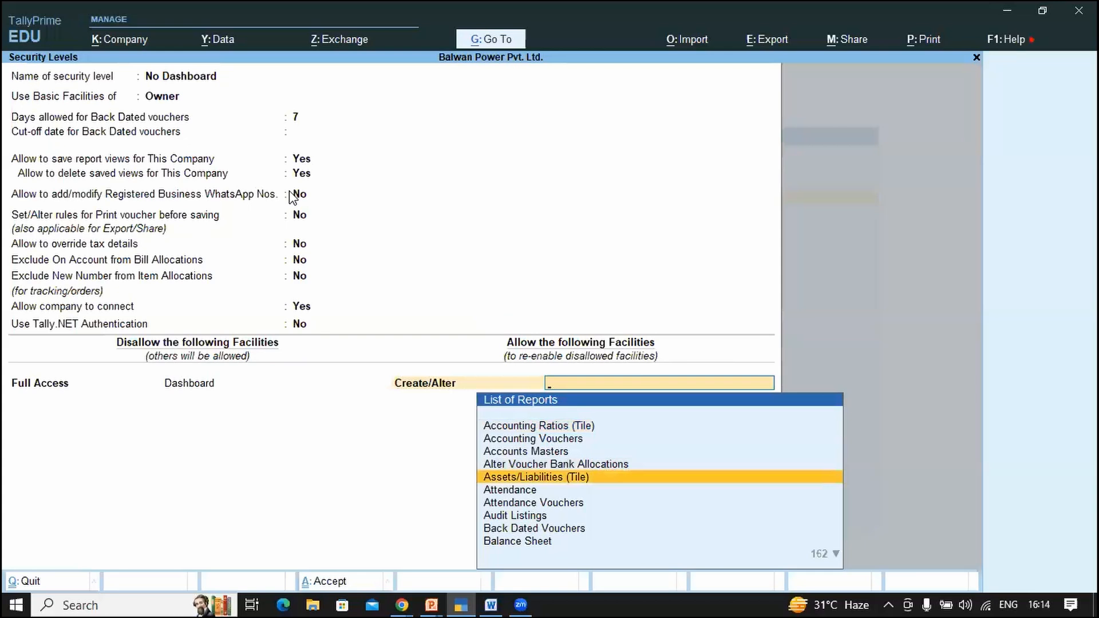
{"action": "key", "text": "Down"}
{"action": "key", "text": "Down"}
{"action": "key", "text": "Down"}
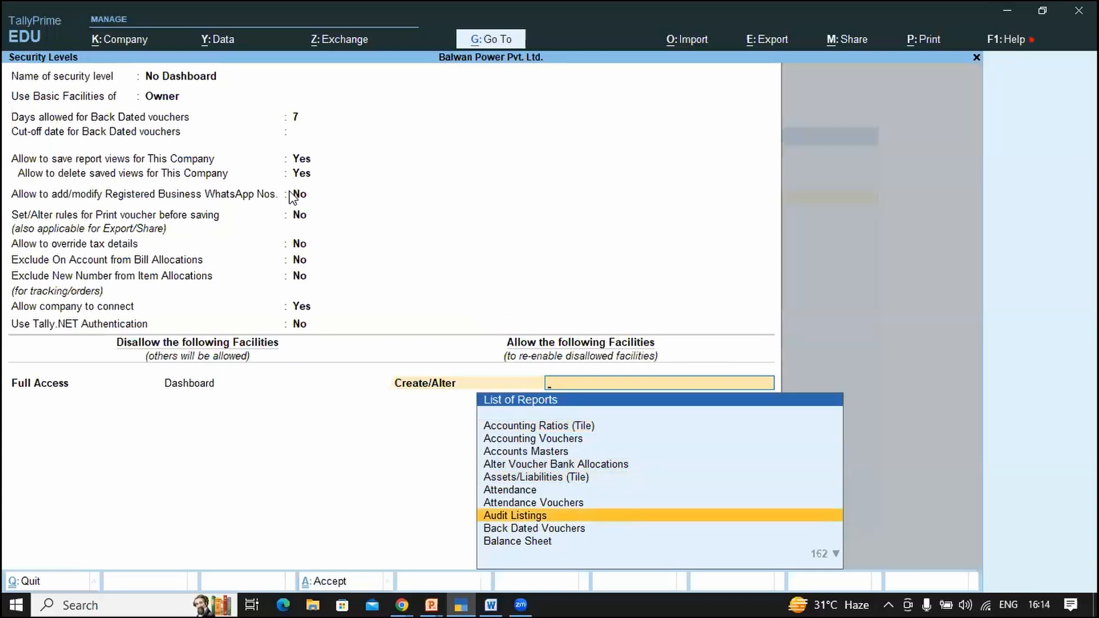
{"action": "type", "text": "Tile"}
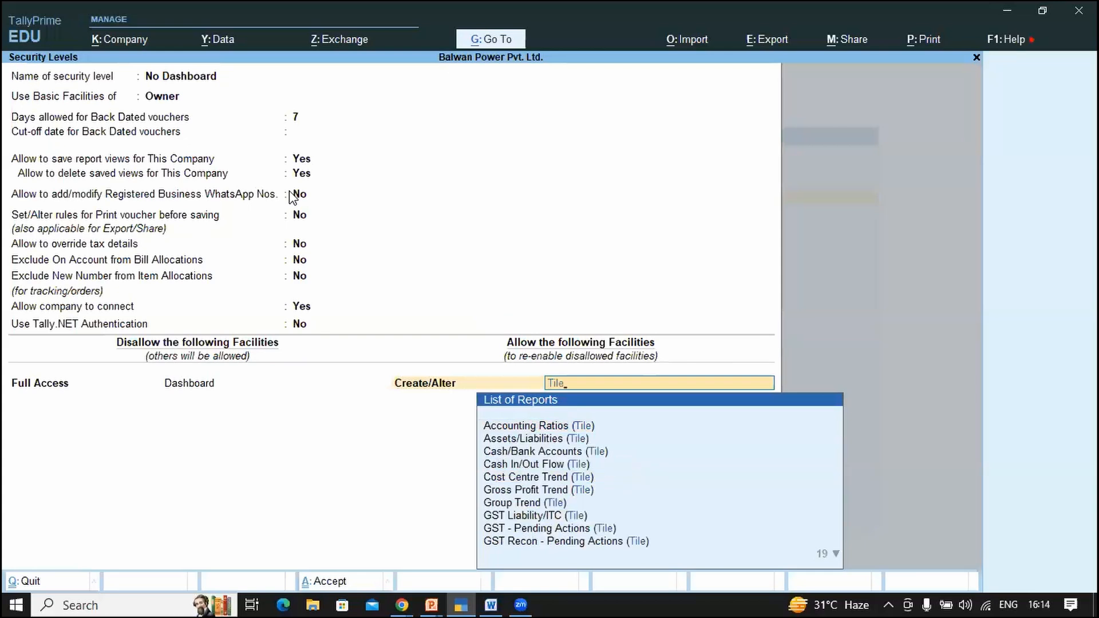
{"action": "key", "text": "Down"}
{"action": "key", "text": "Down"}
{"action": "key", "text": "Down"}
{"action": "key", "text": "Down"}
{"action": "key", "text": "Down"}
{"action": "key", "text": "Down"}
{"action": "key", "text": "Down"}
{"action": "key", "text": "Down"}
{"action": "key", "text": "Down"}
{"action": "key", "text": "Down"}
{"action": "key", "text": "Down"}
{"action": "key", "text": "Down"}
{"action": "key", "text": "Down"}
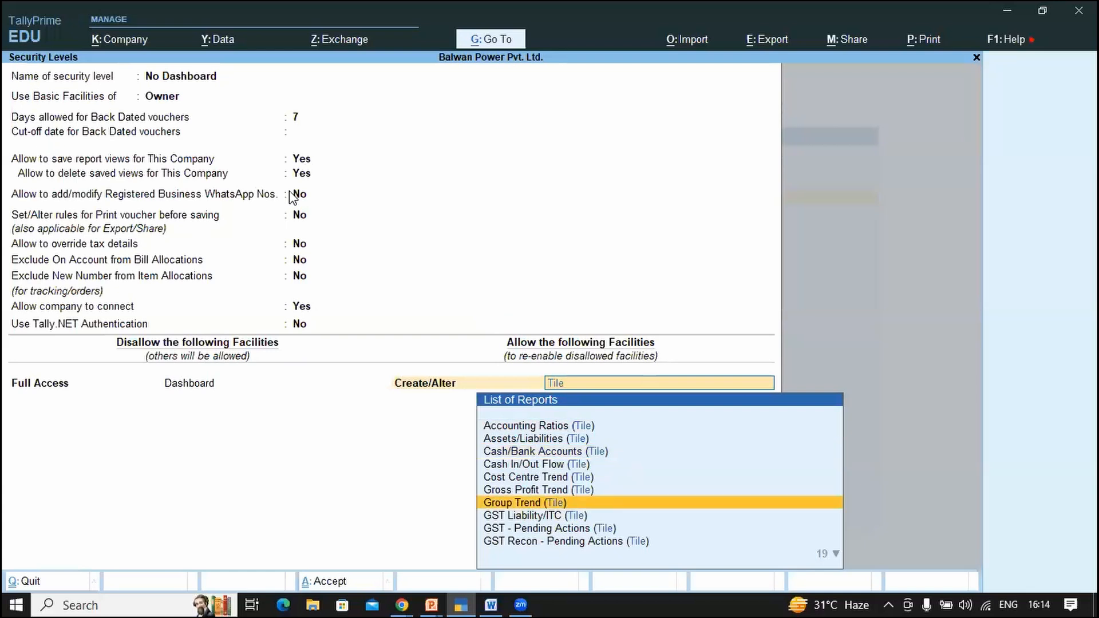
{"action": "key", "text": "Down"}
{"action": "key", "text": "Down"}
{"action": "key", "text": "Down"}
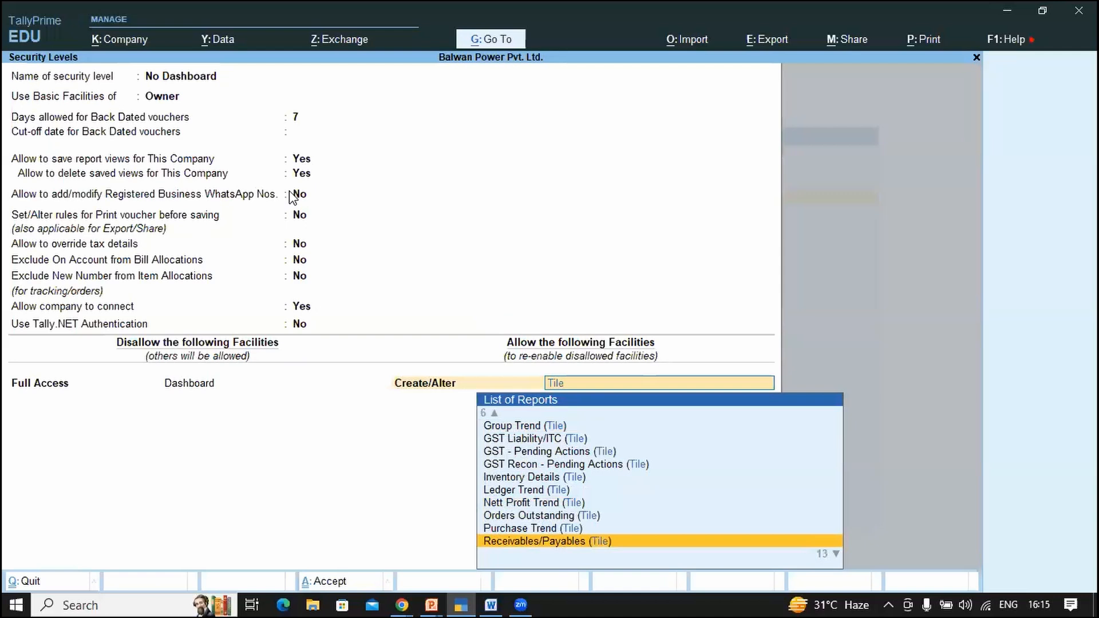
{"action": "key", "text": "Up"}
{"action": "key", "text": "Up"}
{"action": "key", "text": "Up"}
{"action": "key", "text": "Up"}
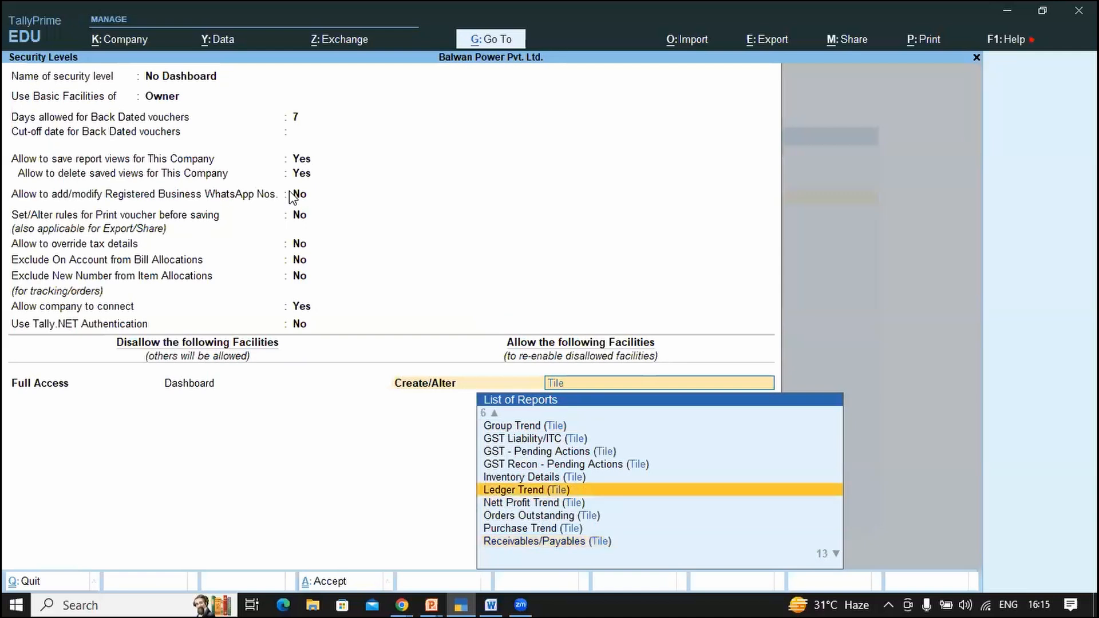
{"action": "key", "text": "Up"}
{"action": "key", "text": "Up"}
{"action": "key", "text": "Up"}
{"action": "key", "text": "Up"}
{"action": "key", "text": "Up"}
{"action": "key", "text": "Up"}
{"action": "key", "text": "Up"}
{"action": "key", "text": "Up"}
{"action": "key", "text": "Up"}
{"action": "key", "text": "Up"}
{"action": "key", "text": "Up"}
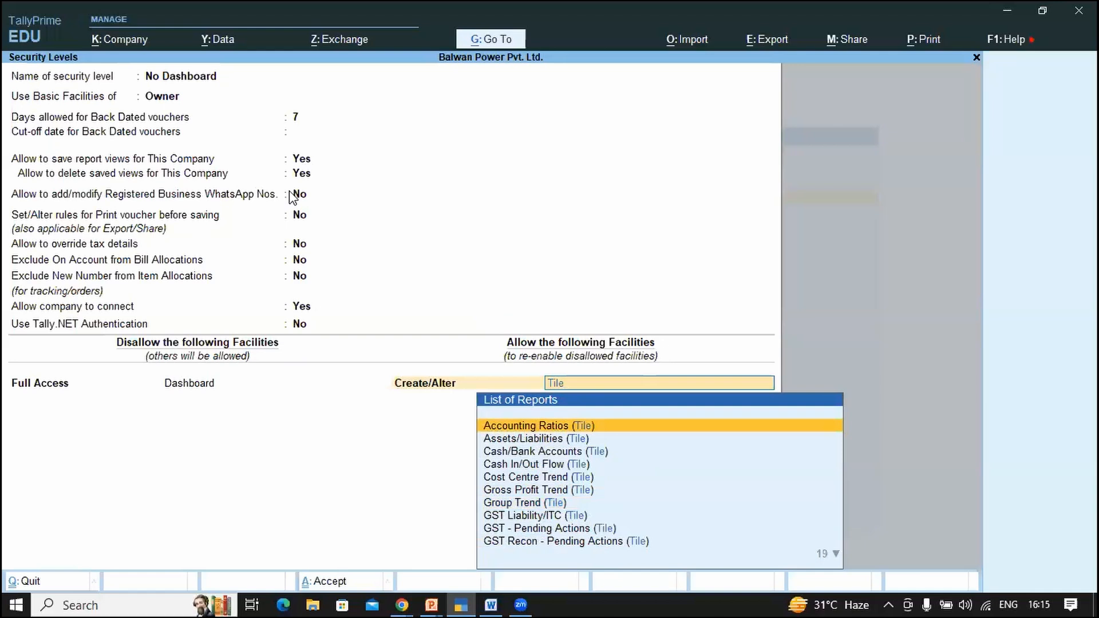
{"action": "key", "text": "Down"}
{"action": "key", "text": "Down"}
{"action": "key", "text": "Down"}
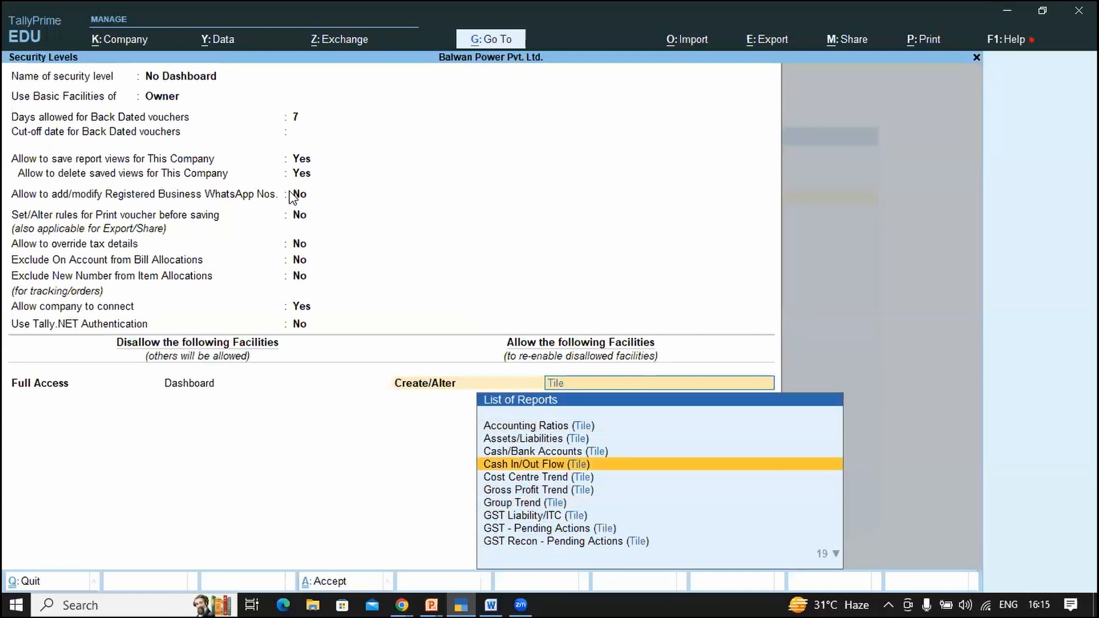
{"action": "key", "text": "Down"}
{"action": "key", "text": "Down"}
{"action": "key", "text": "Down"}
{"action": "key", "text": "Down"}
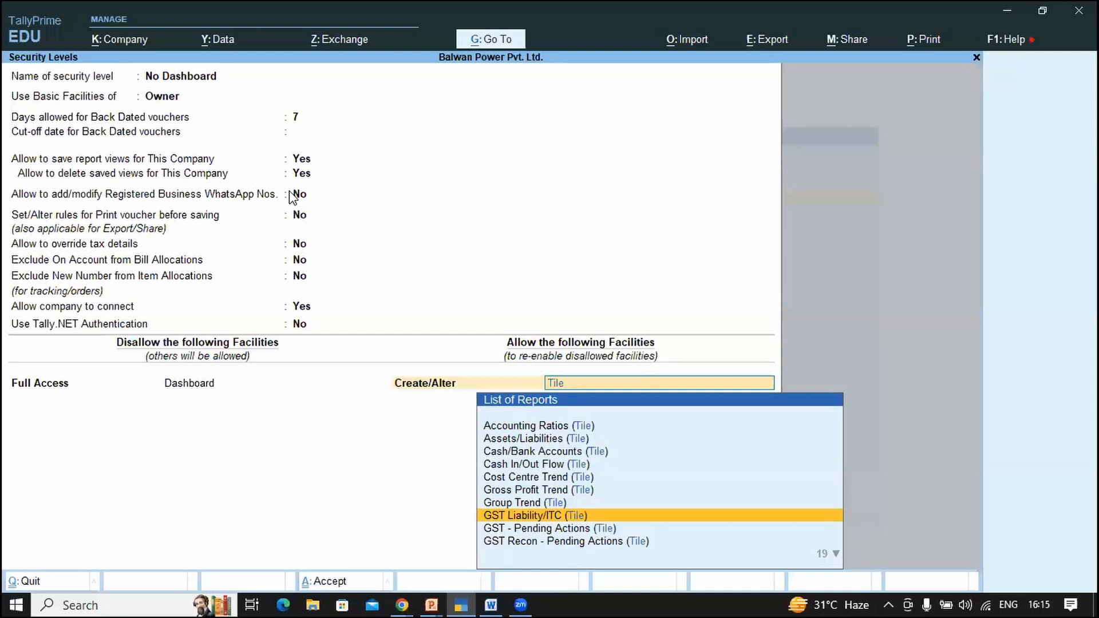
{"action": "key", "text": "Up"}
{"action": "key", "text": "Up"}
{"action": "key", "text": "Up"}
{"action": "key", "text": "Up"}
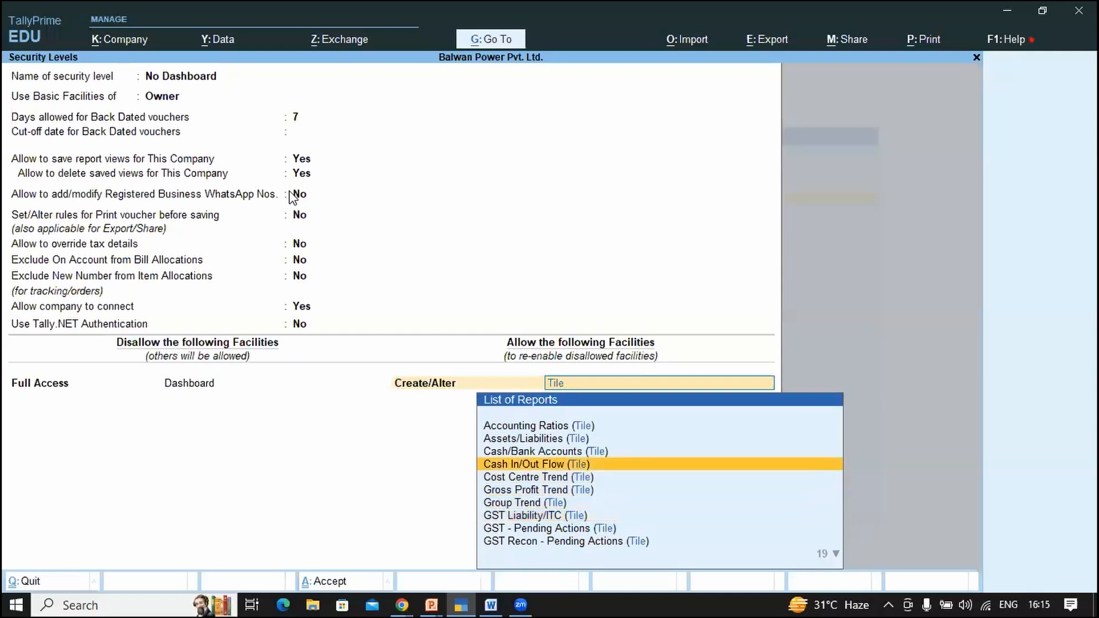
{"action": "left_click", "coordinate": [107, 8]}
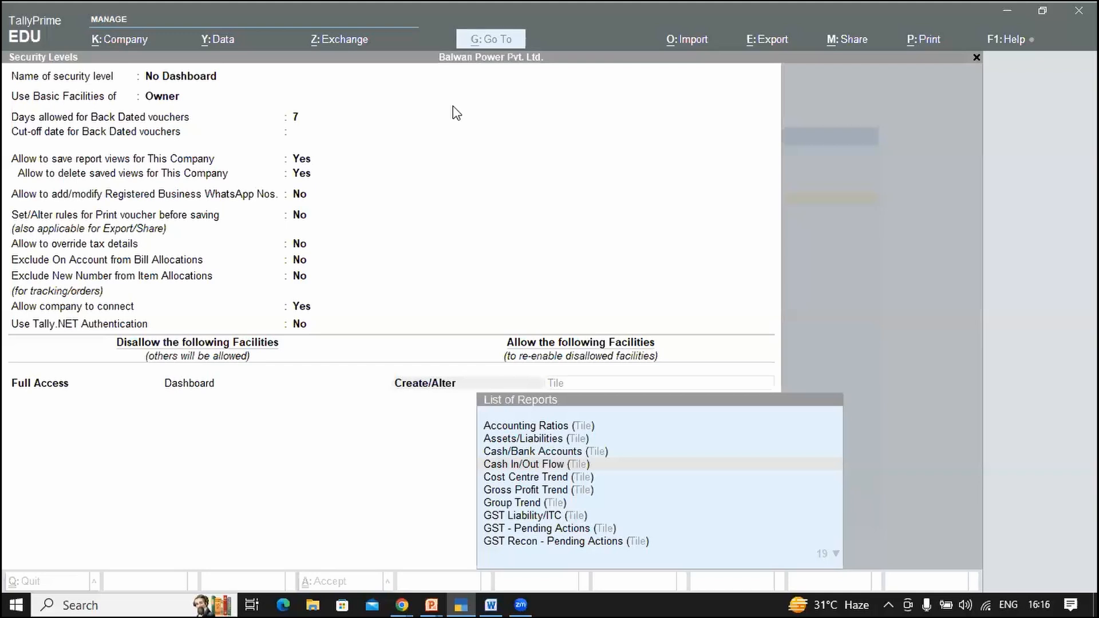
{"action": "key", "text": "alt+Tab"}
Step: Quit the No Dashboard level's details without saving, back to the Security Levels list
{"action": "key", "text": "Escape"}
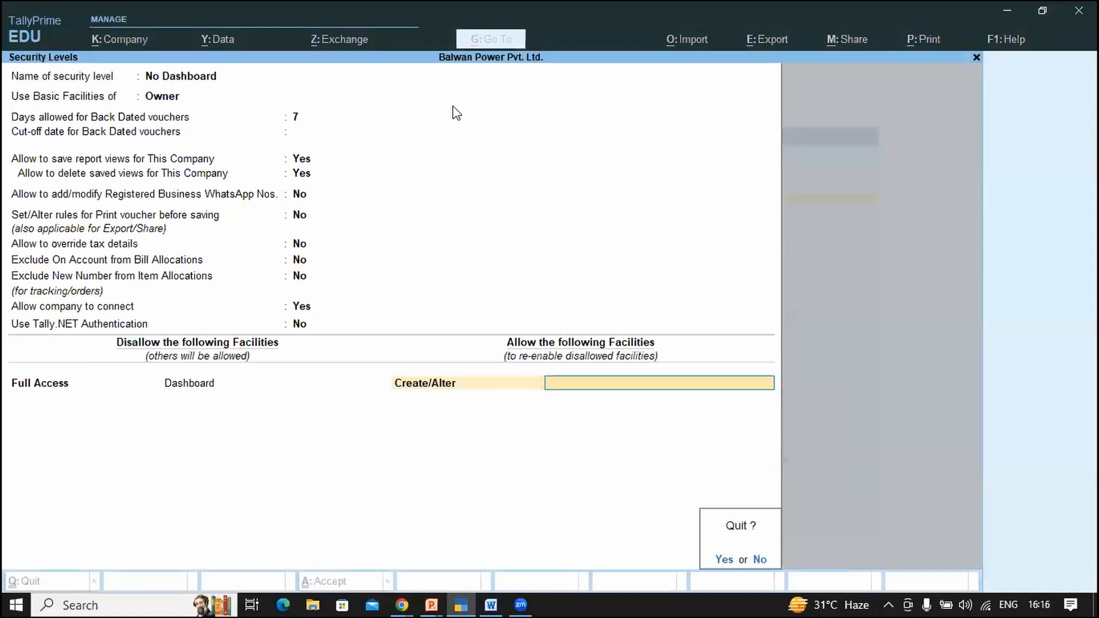
{"action": "key", "text": "alt+Tab"}
{"action": "key", "text": "alt+Tab"}
{"action": "key", "text": "alt+Tab"}
{"action": "key", "text": "alt+Tab"}
{"action": "key", "text": "alt+Tab"}
{"action": "key", "text": "alt+Tab"}
{"action": "key", "text": "alt+Tab"}
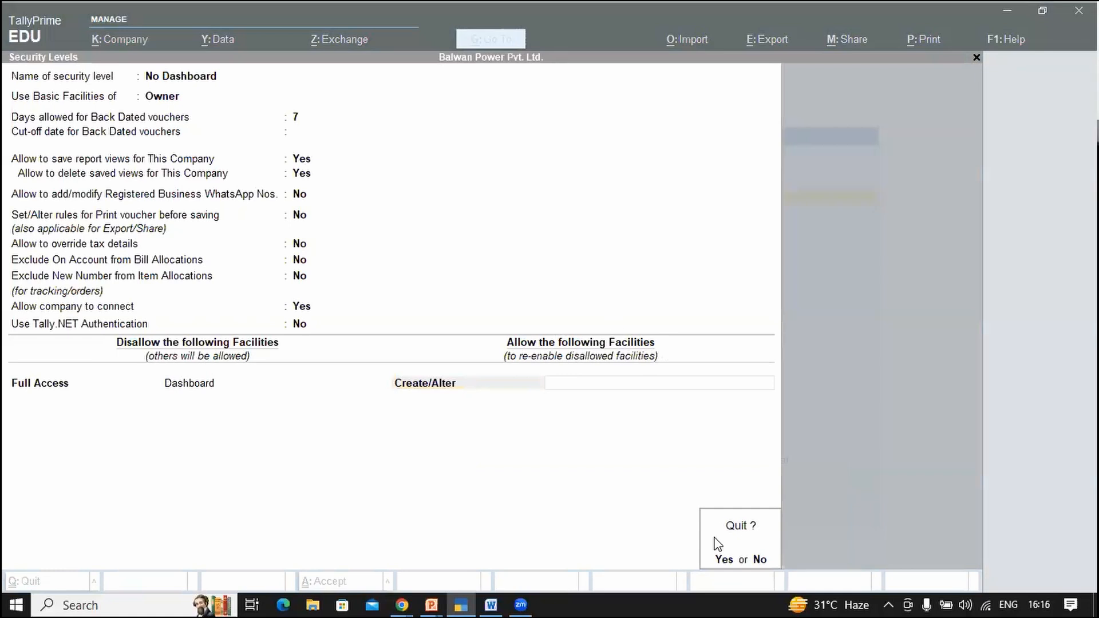
{"action": "left_click", "coordinate": [725, 562]}
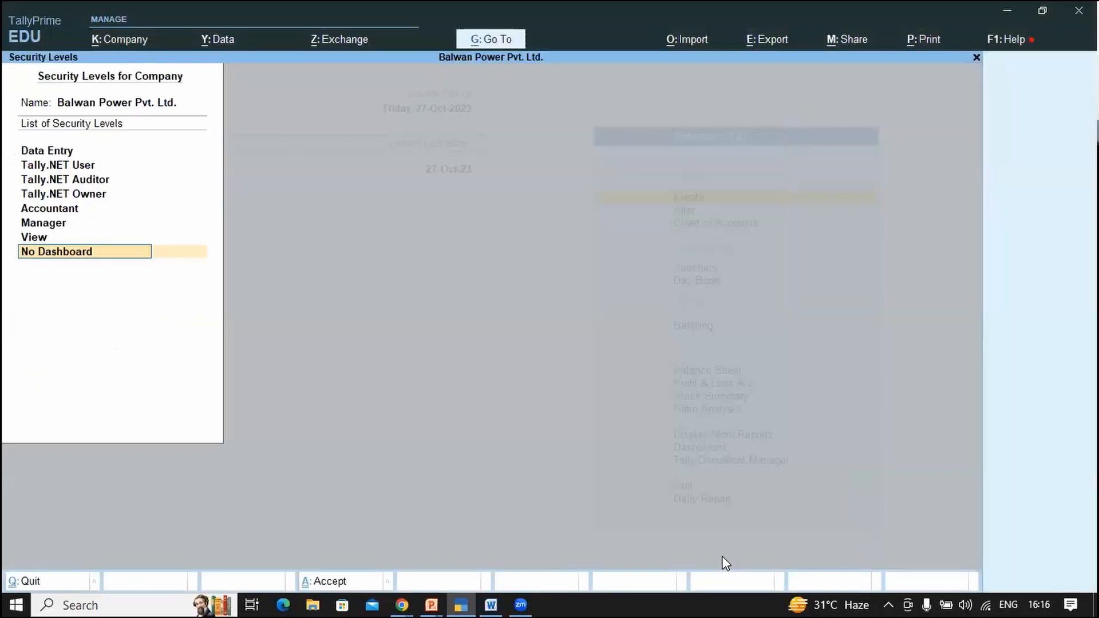
{"action": "key", "text": "Escape"}
{"action": "key", "text": "Return"}
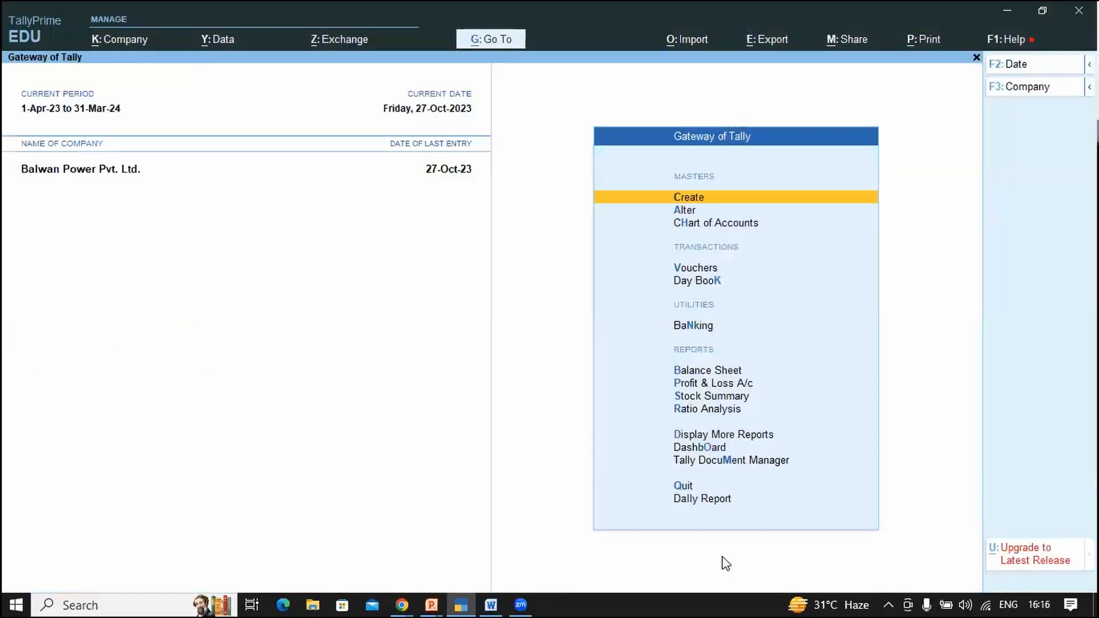
{"action": "key", "text": "n"}
{"action": "key", "text": "d"}
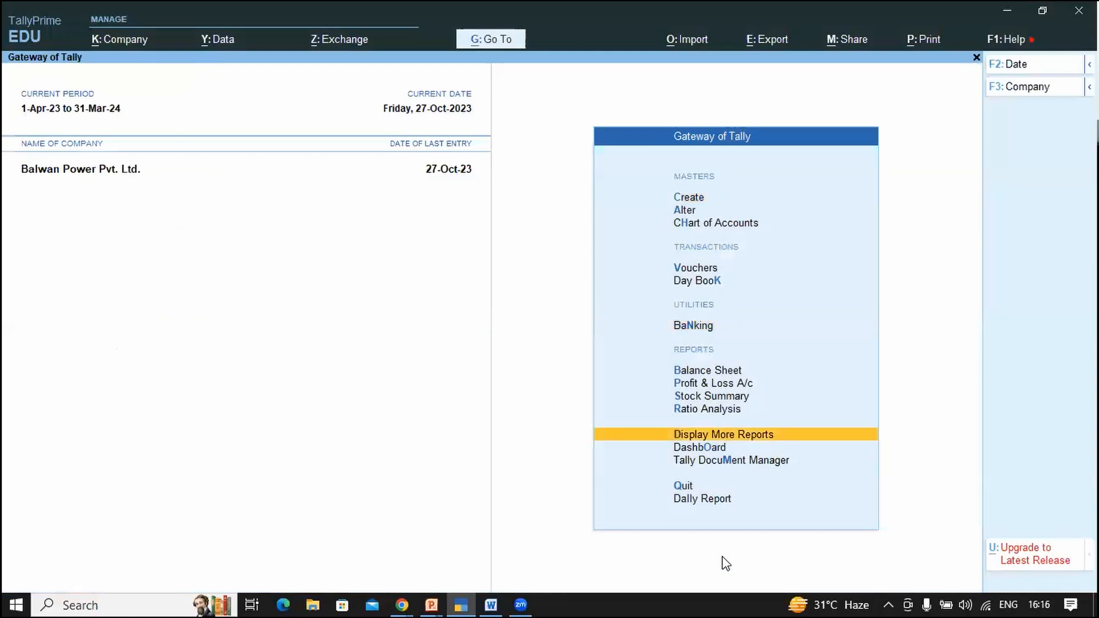
{"action": "key", "text": "Down"}
{"action": "key", "text": "Return"}
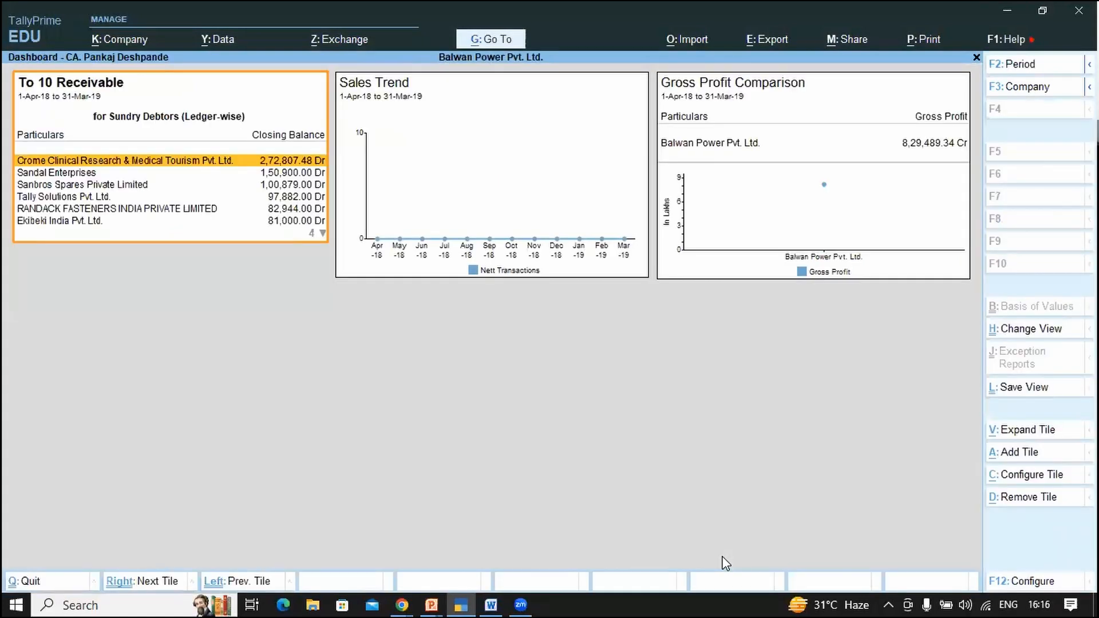
{"action": "key", "text": "alt"}
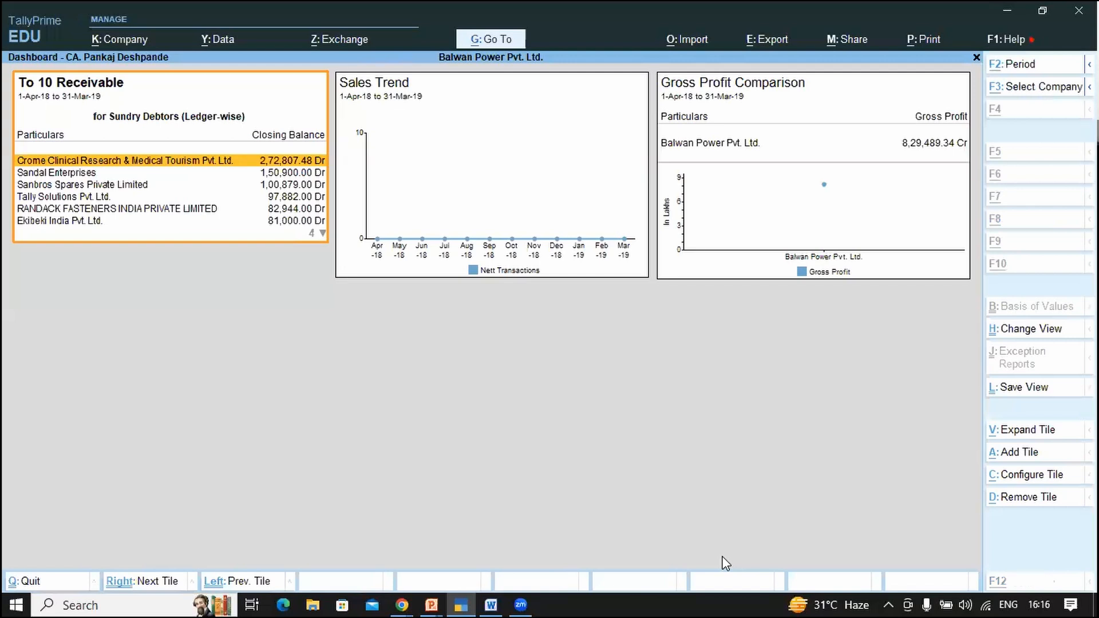
{"action": "key", "text": "ctrl"}
{"action": "key", "text": "ctrl+p"}
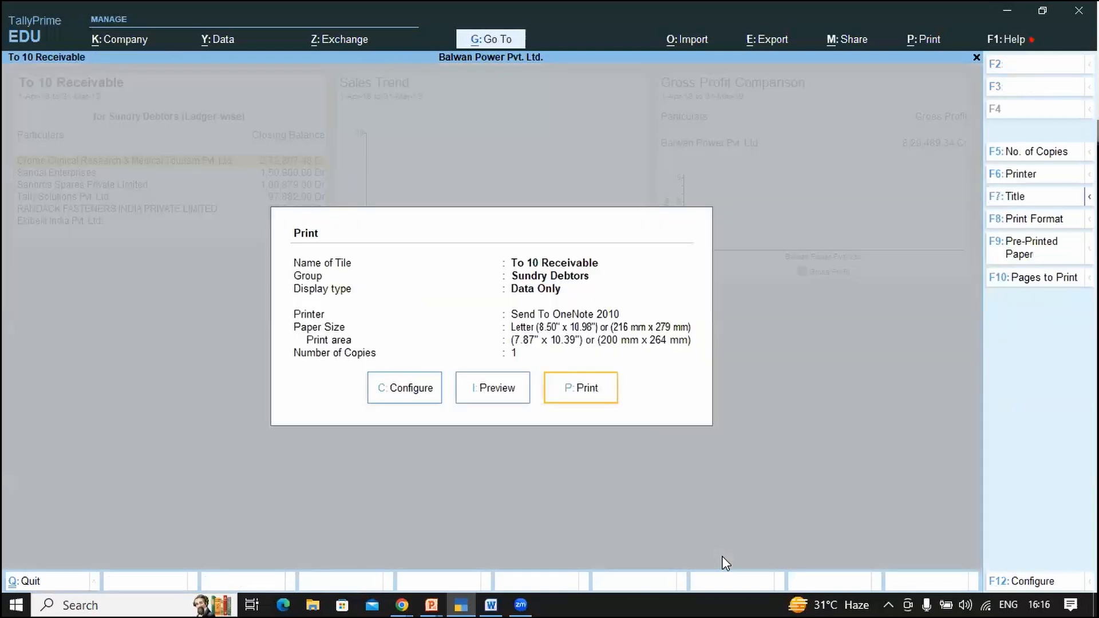
{"action": "key", "text": "Left"}
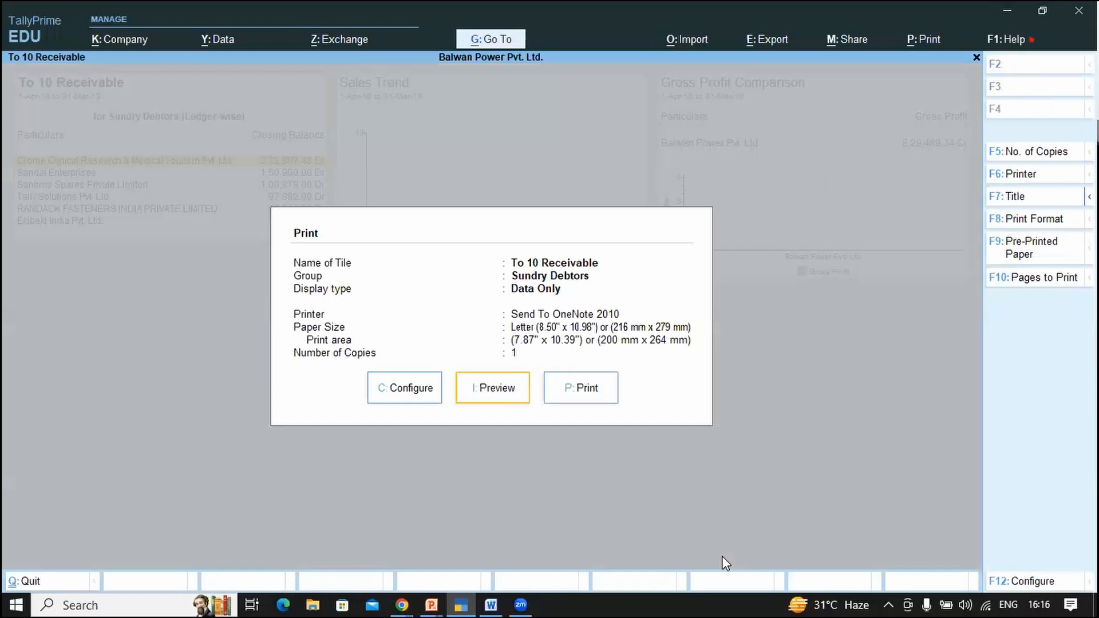
{"action": "key", "text": "Return"}
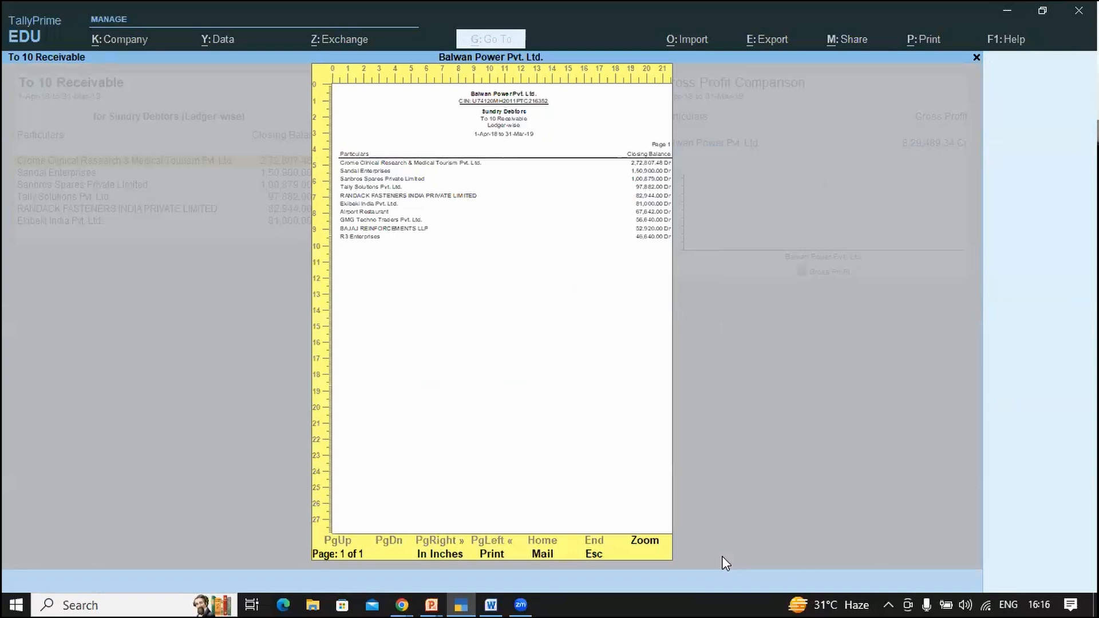
{"action": "key", "text": "Escape"}
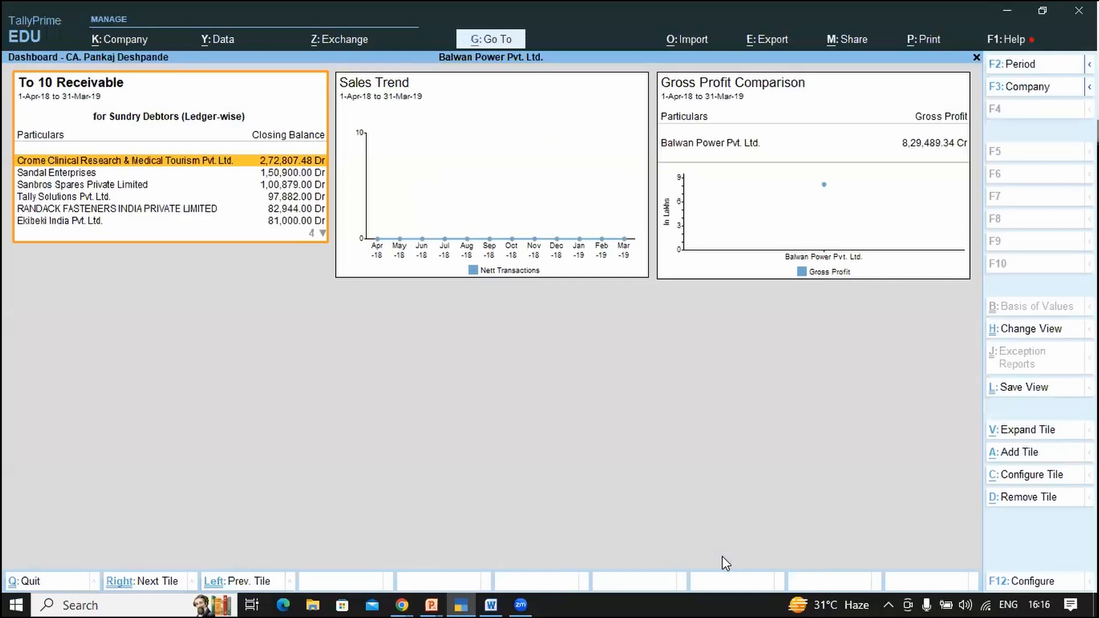
{"action": "key", "text": "Left"}
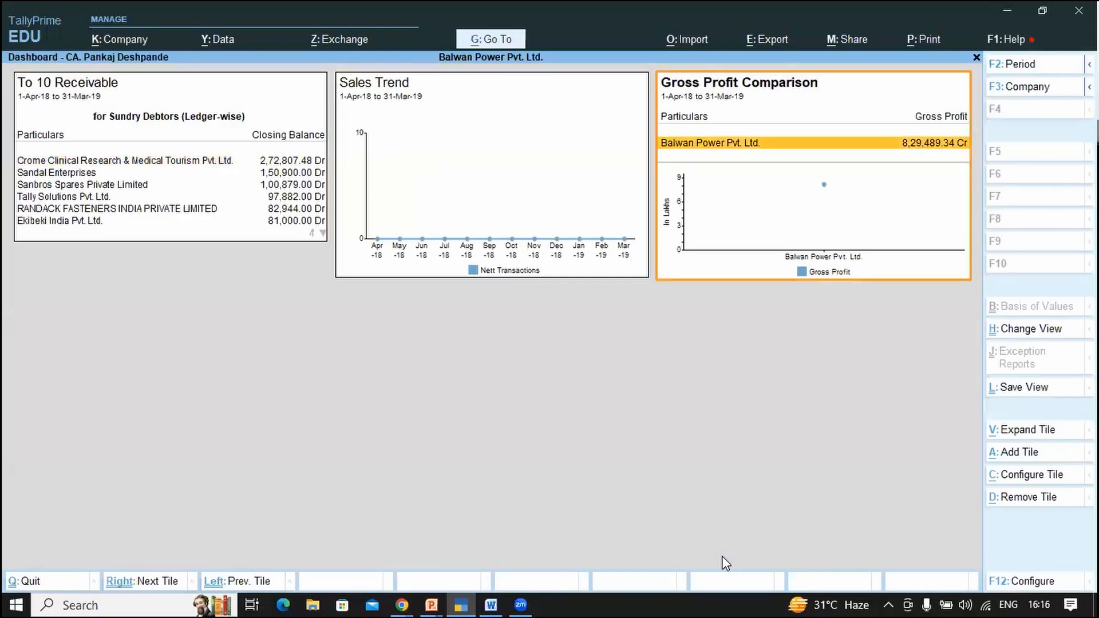
{"action": "key", "text": "alt+p"}
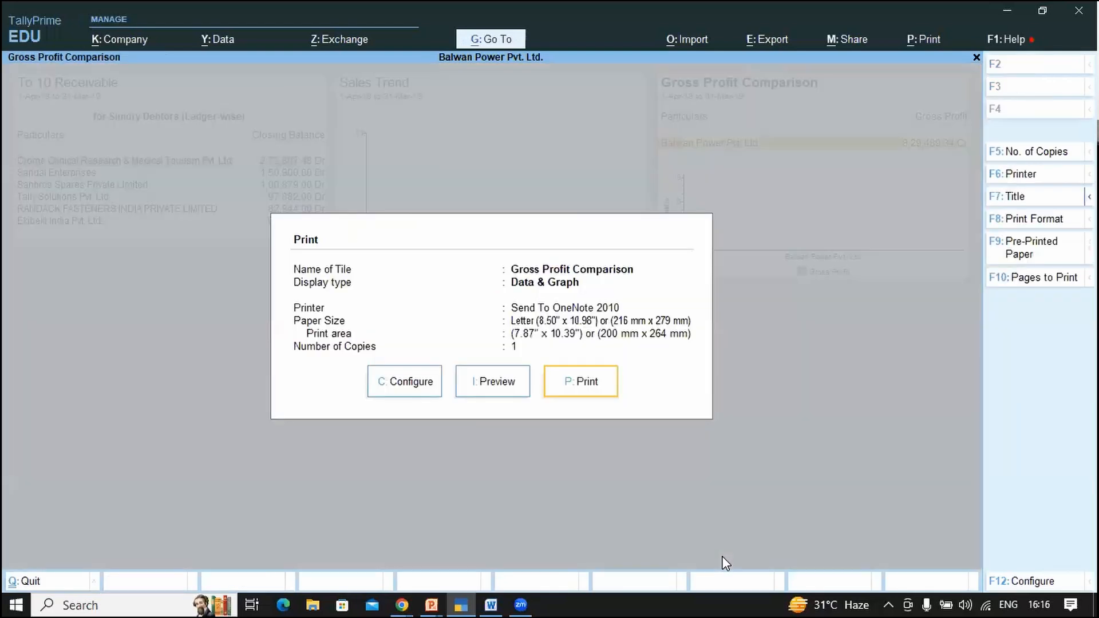
{"action": "key", "text": "Return"}
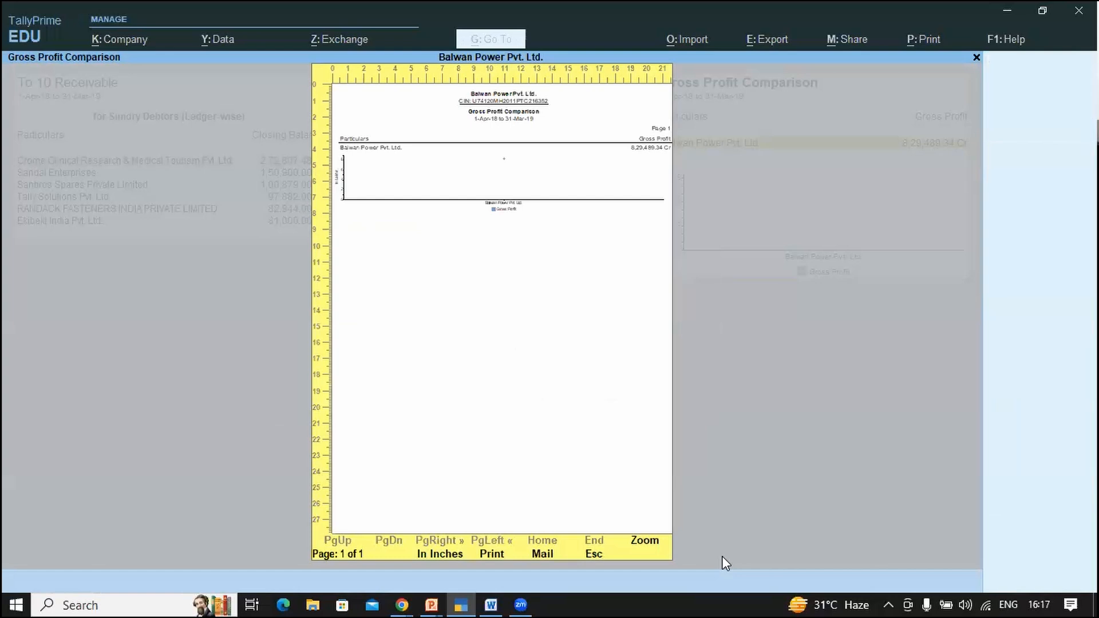
{"action": "key", "text": "alt+Tab"}
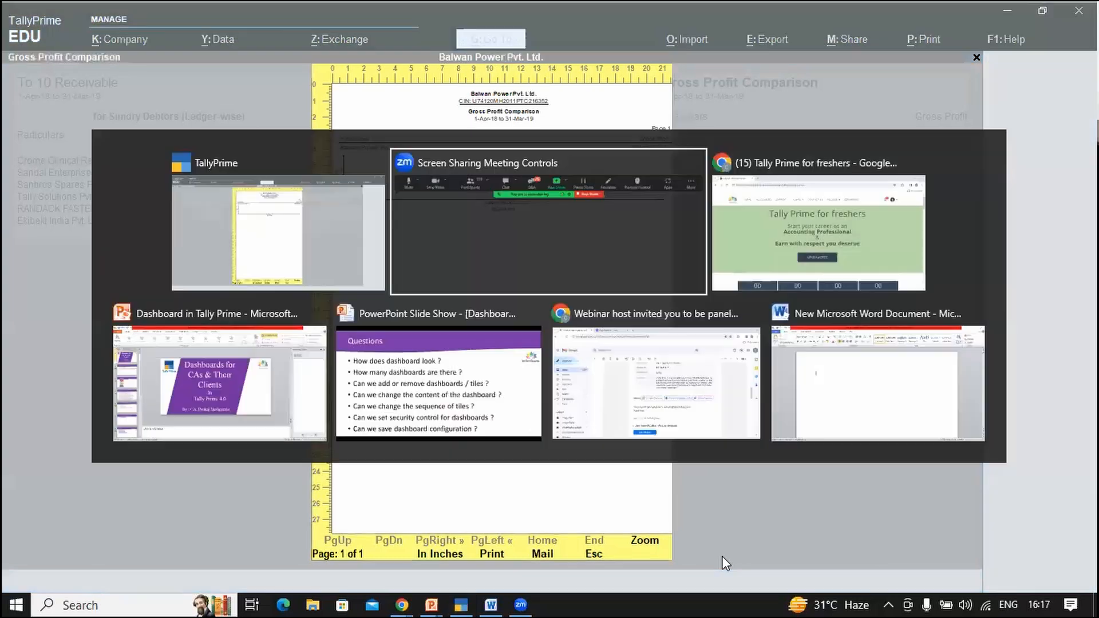
{"action": "key", "text": "alt+Tab"}
{"action": "key", "text": "alt+Tab"}
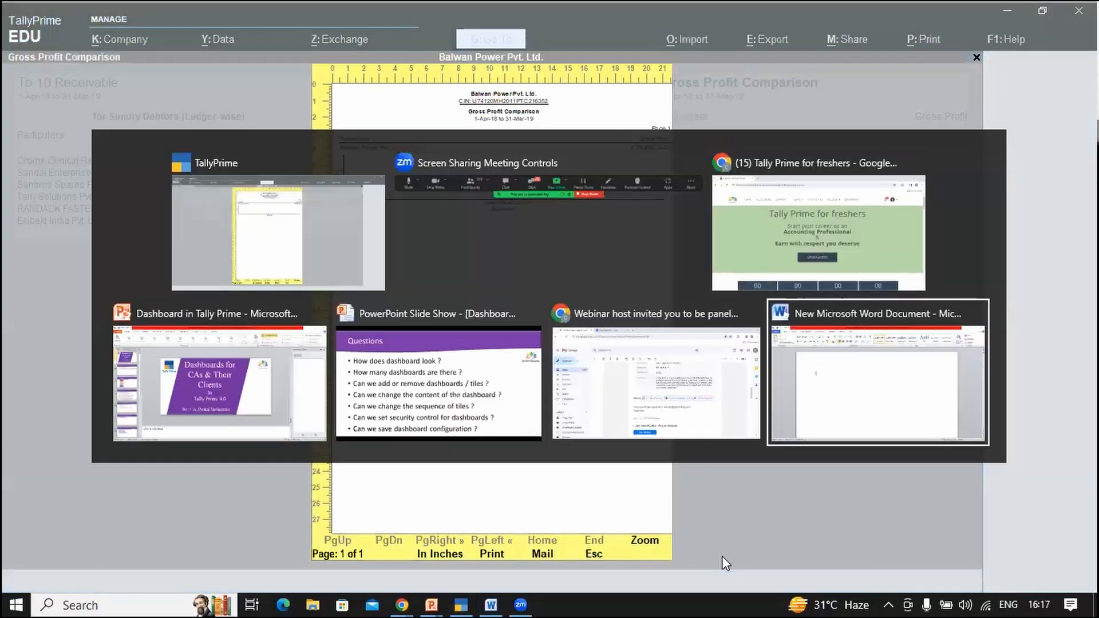
{"action": "key", "text": "alt+Tab"}
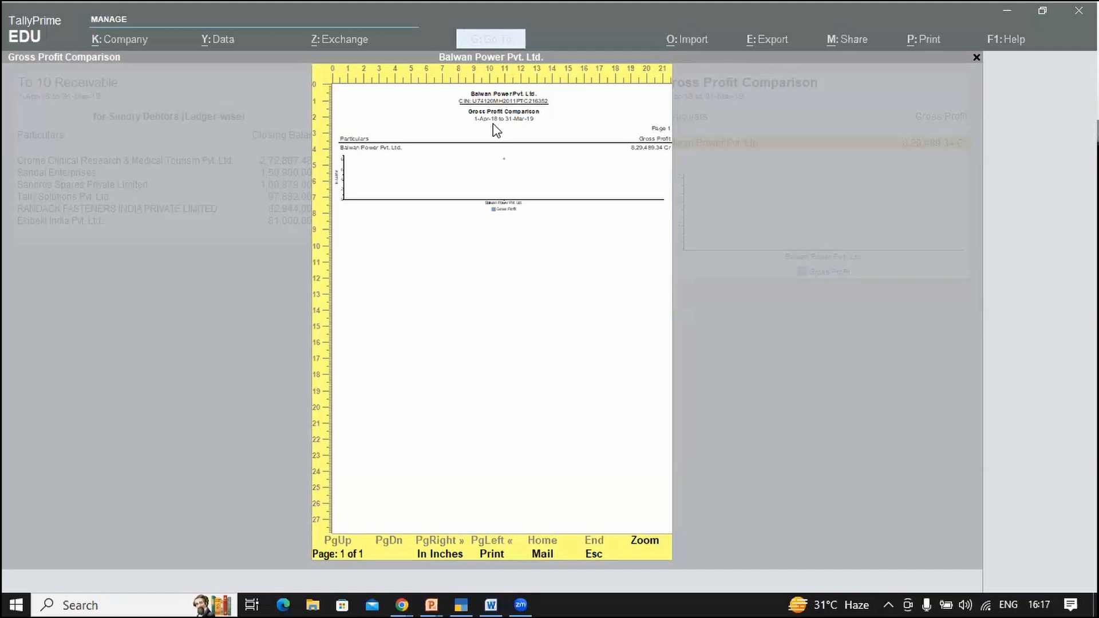
{"action": "key", "text": "alt+Tab"}
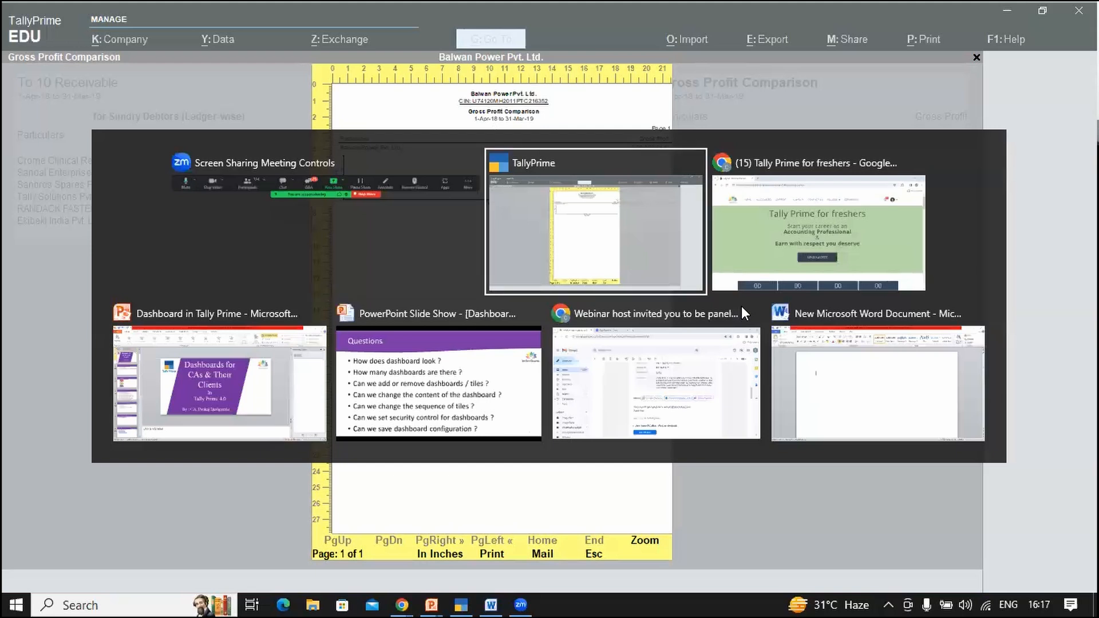
{"action": "key", "text": "alt+shift+Tab"}
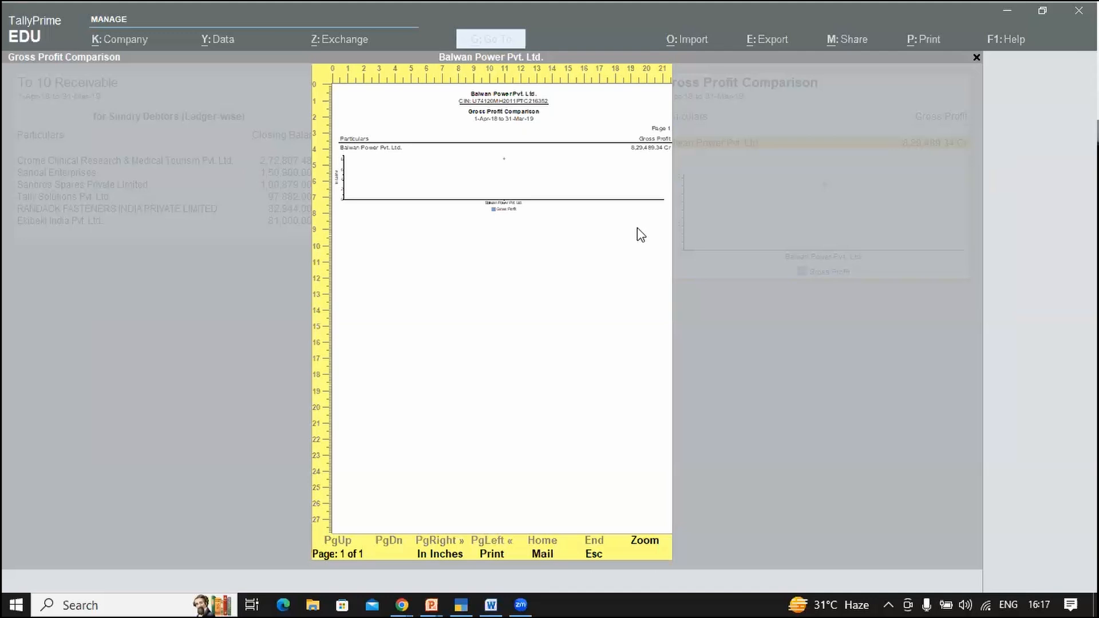
{"action": "left_click", "coordinate": [824, 363]}
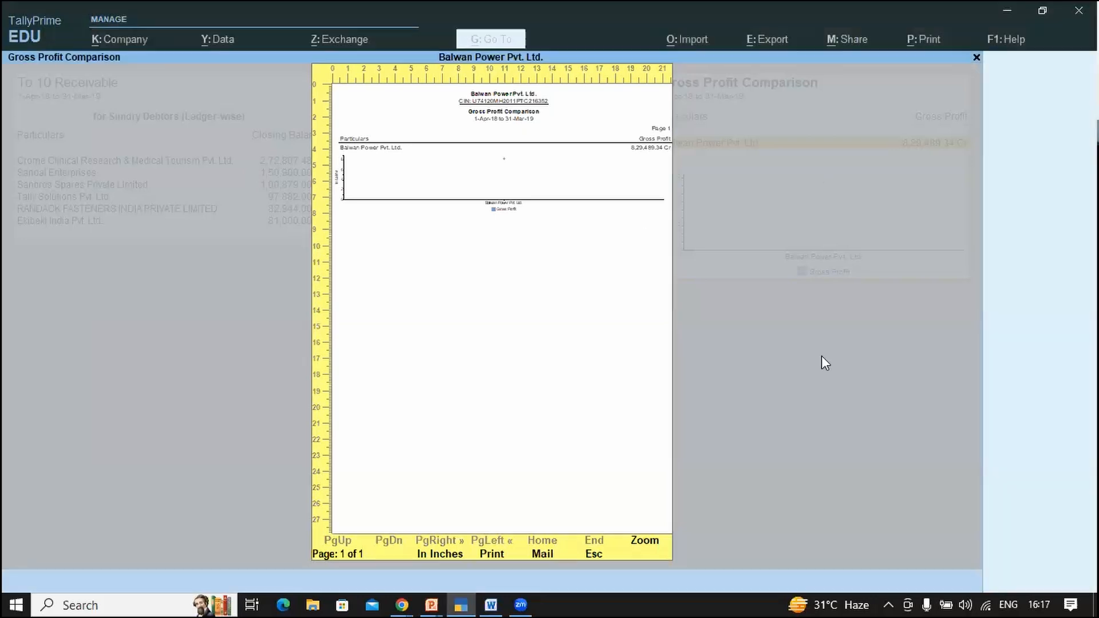
{"action": "key", "text": "Escape"}
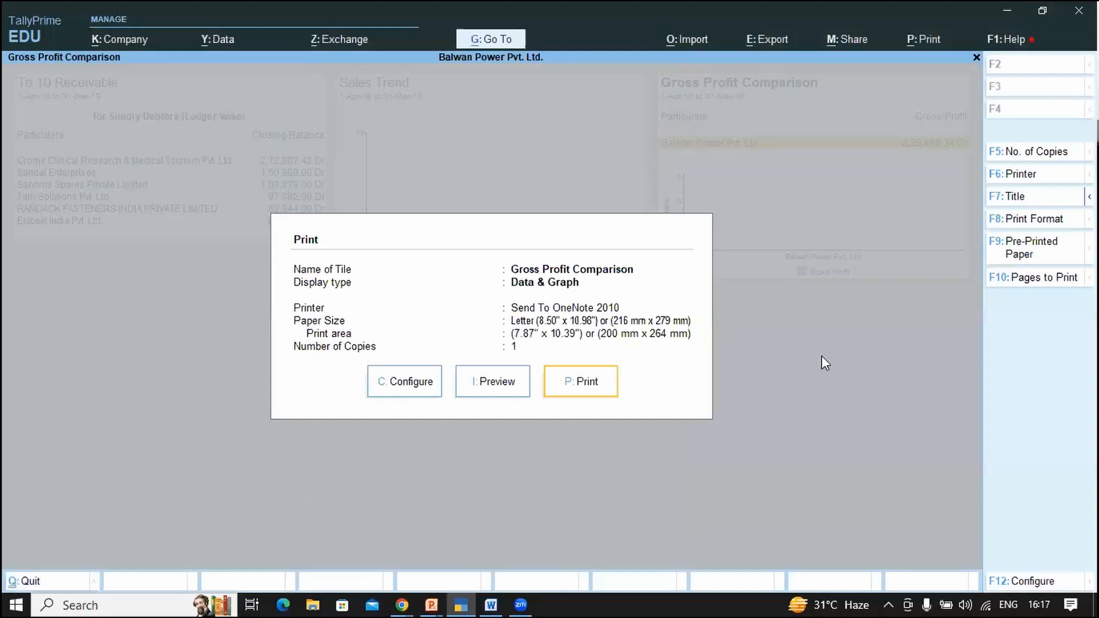
{"action": "key", "text": "Escape"}
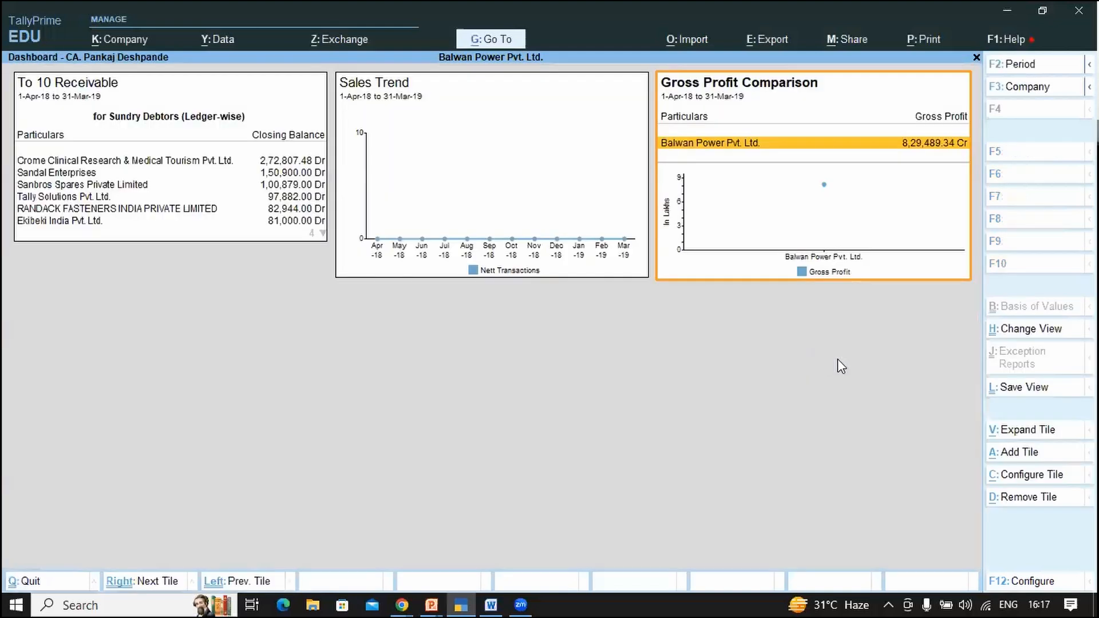
Step: Set Show Vertical Dashboard to Yes in the dashboard configuration so tiles stack full-width
{"action": "left_click", "coordinate": [1014, 586]}
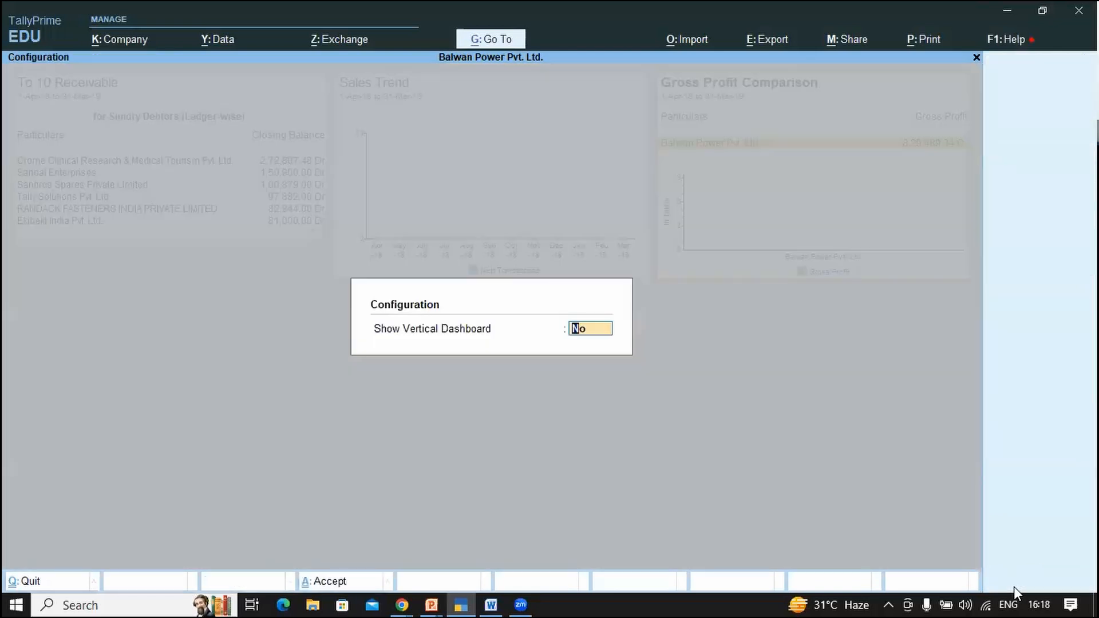
{"action": "type", "text": "y"}
{"action": "key", "text": "Return"}
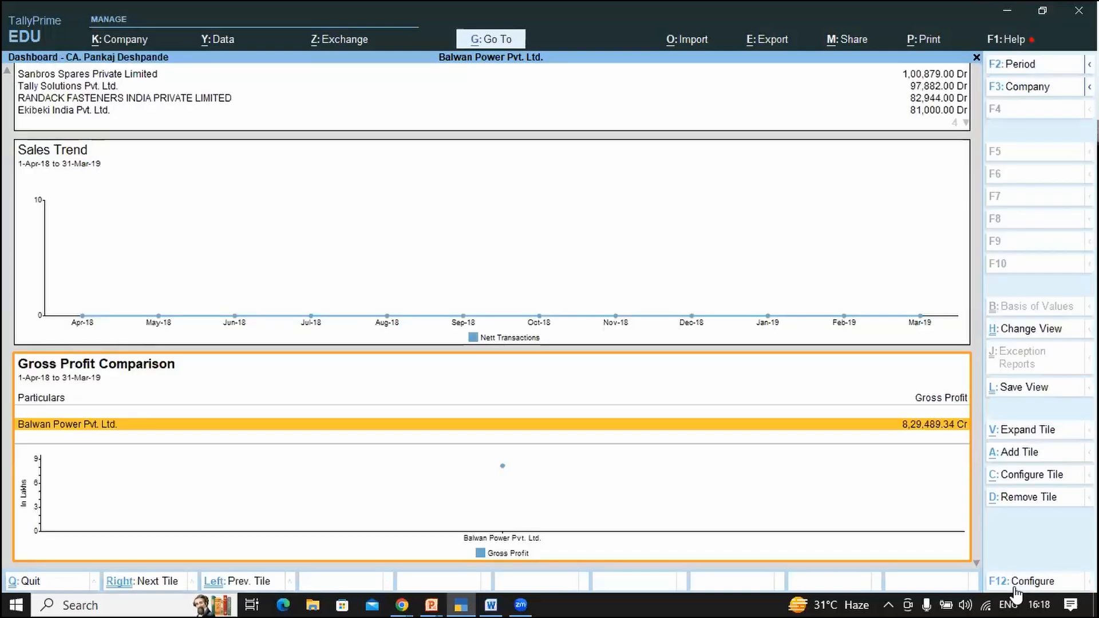
{"action": "key", "text": "Left"}
{"action": "key", "text": "Left"}
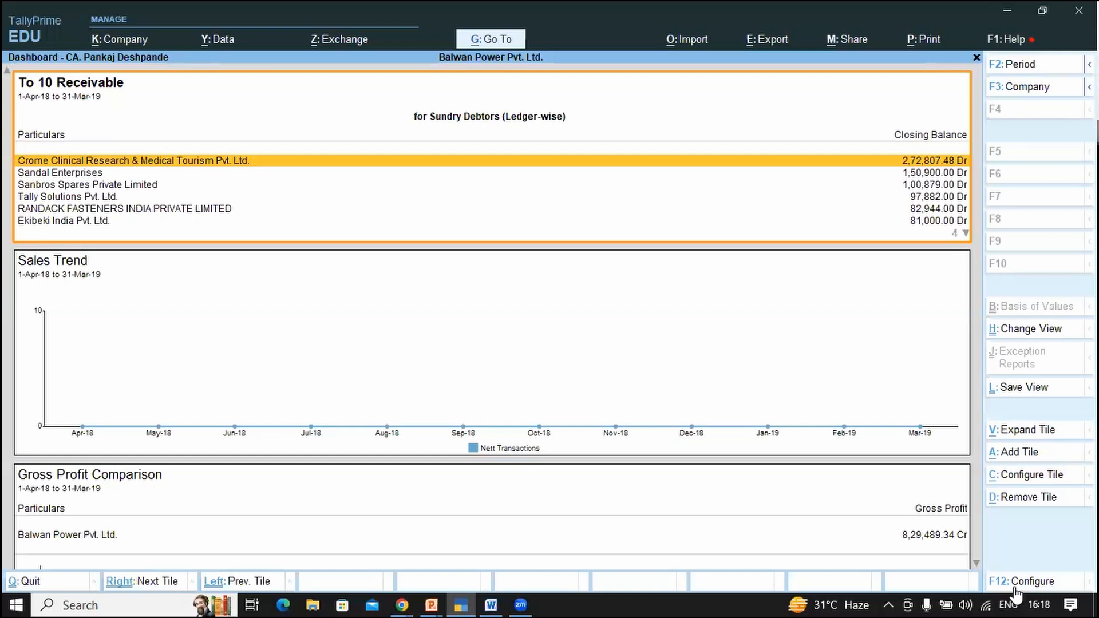
{"action": "left_click", "coordinate": [477, 1]}
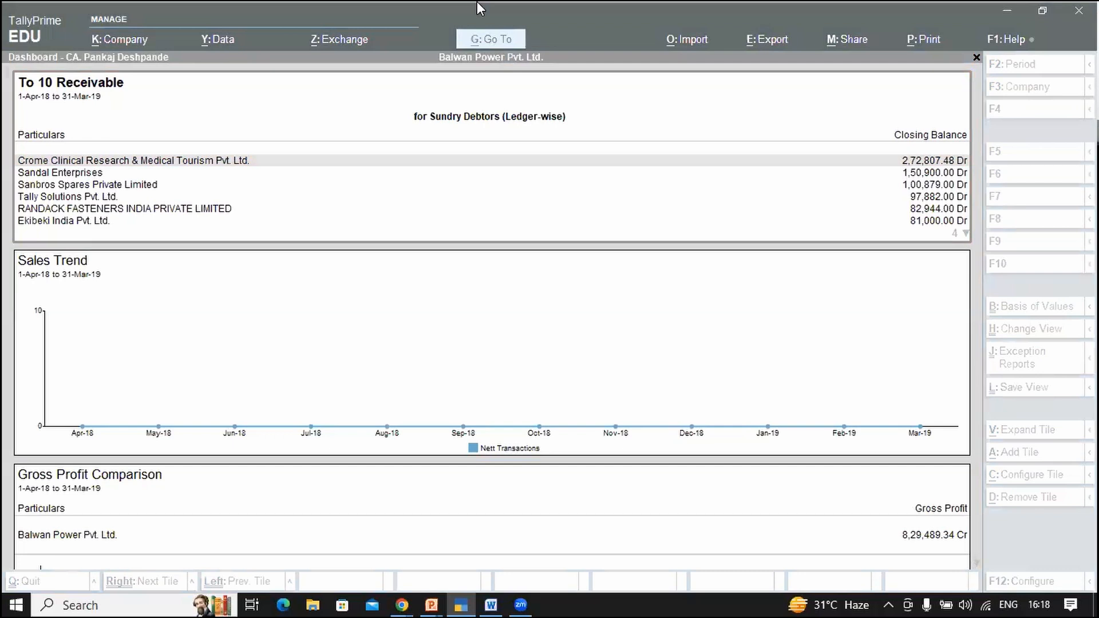
{"action": "key", "text": "alt+Tab"}
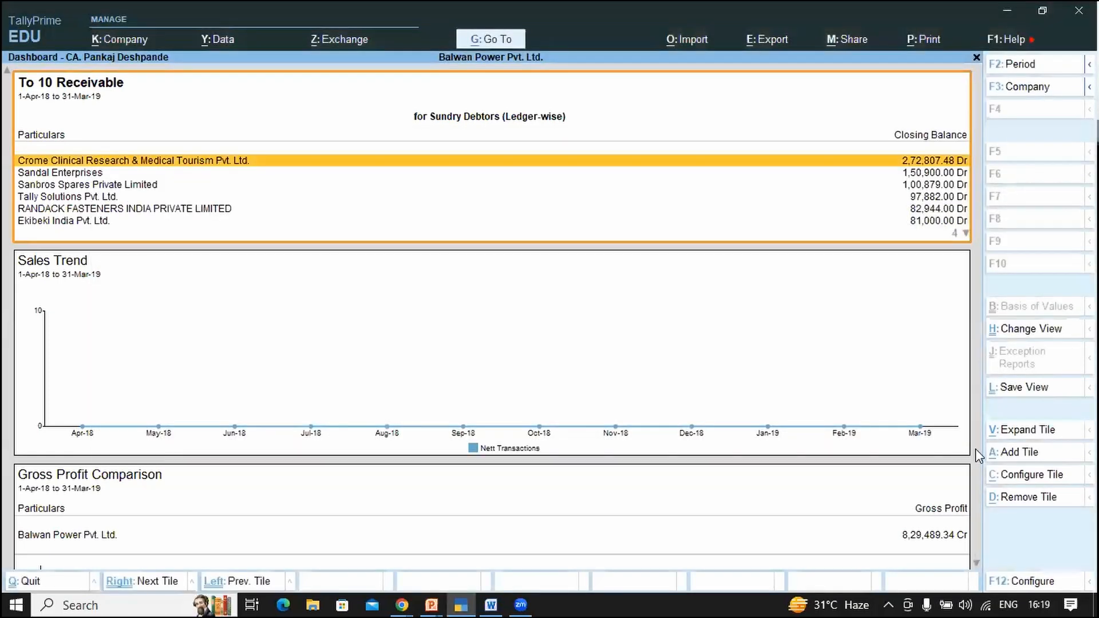
Step: Open the Add Tile list with inactive tiles included
{"action": "left_click", "coordinate": [1018, 459]}
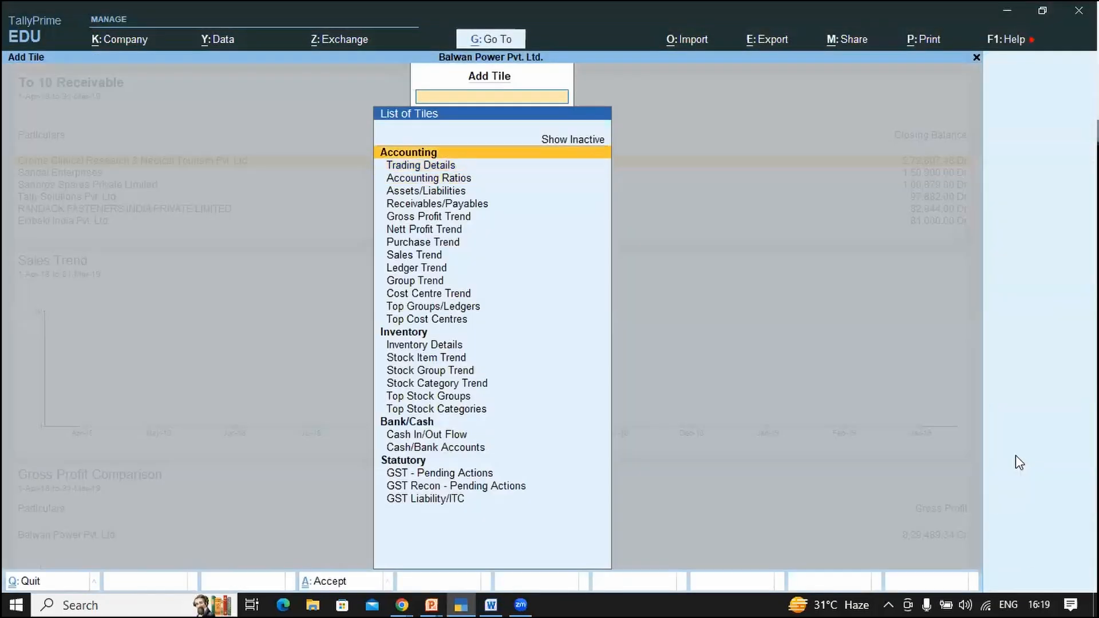
{"action": "key", "text": "Up"}
{"action": "key", "text": "Return"}
{"action": "key", "text": "Down"}
{"action": "key", "text": "Down"}
{"action": "key", "text": "Down"}
{"action": "key", "text": "Down"}
{"action": "key", "text": "Down"}
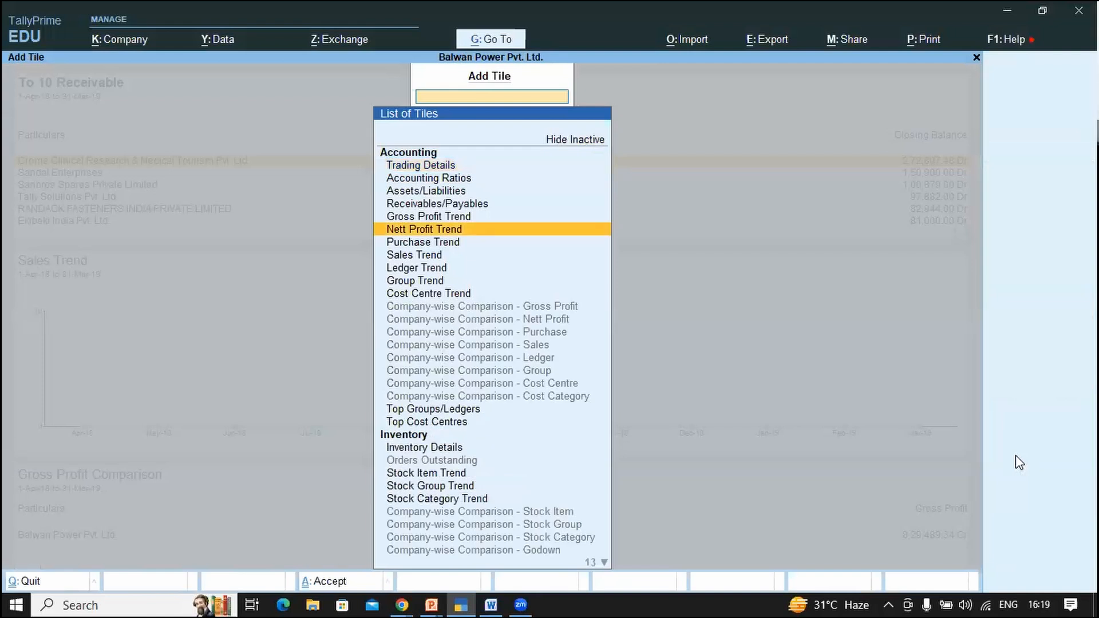
{"action": "key", "text": "Down"}
{"action": "key", "text": "Down"}
{"action": "key", "text": "Down"}
{"action": "key", "text": "Down"}
{"action": "key", "text": "Down"}
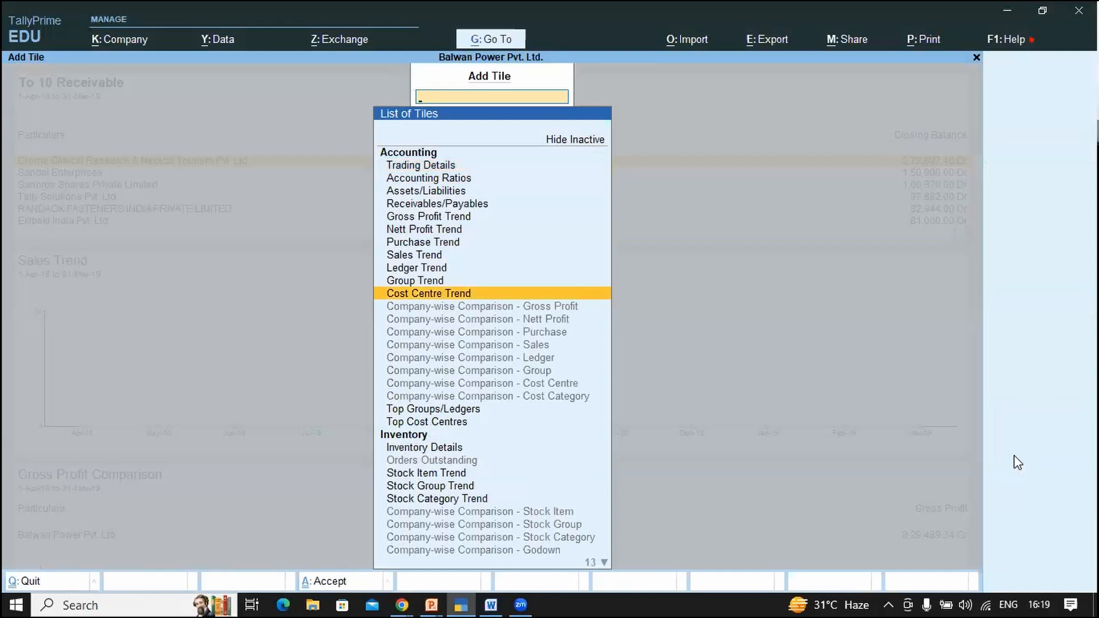
Step: Filter by 'Cost' and add the Top Cost Centres tile for Primary Cost Category
{"action": "type", "text": "Cost"}
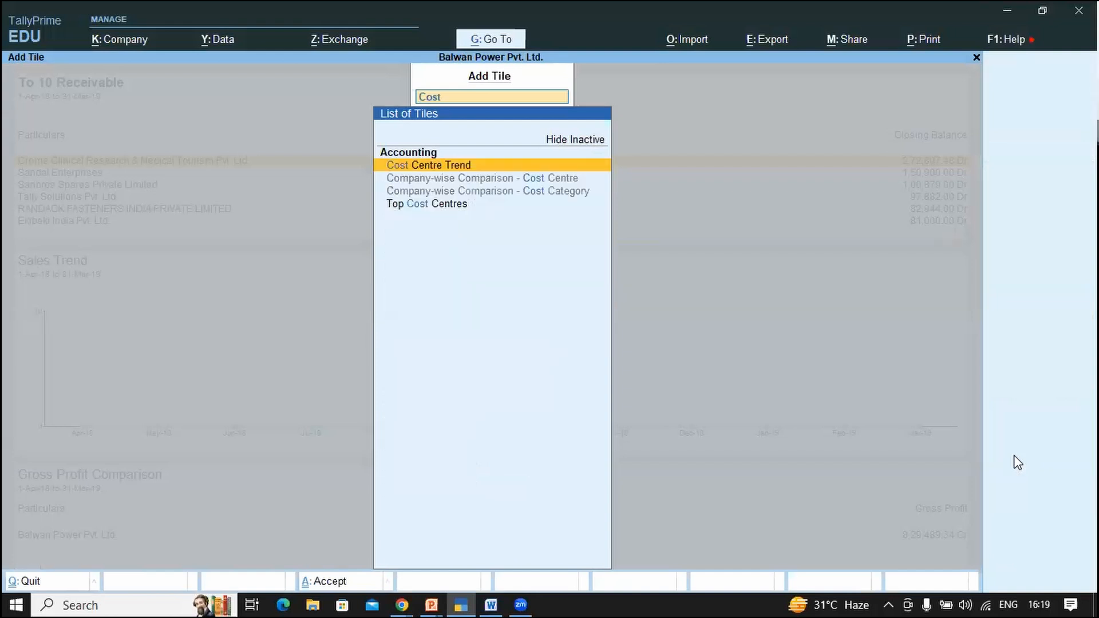
{"action": "key", "text": "Down"}
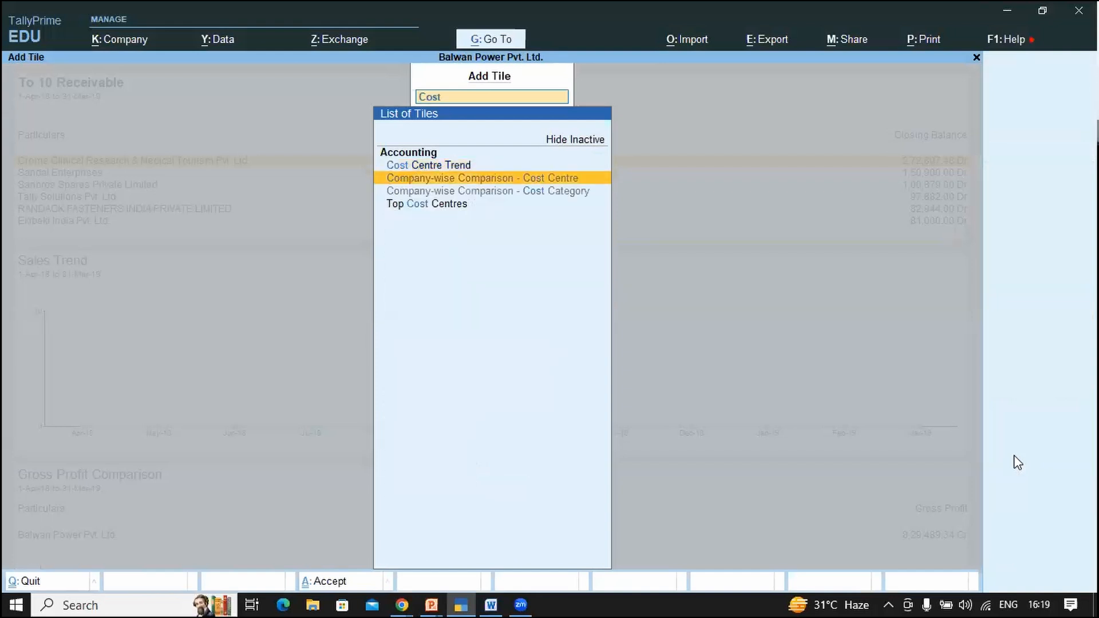
{"action": "key", "text": "Down"}
{"action": "key", "text": "Down"}
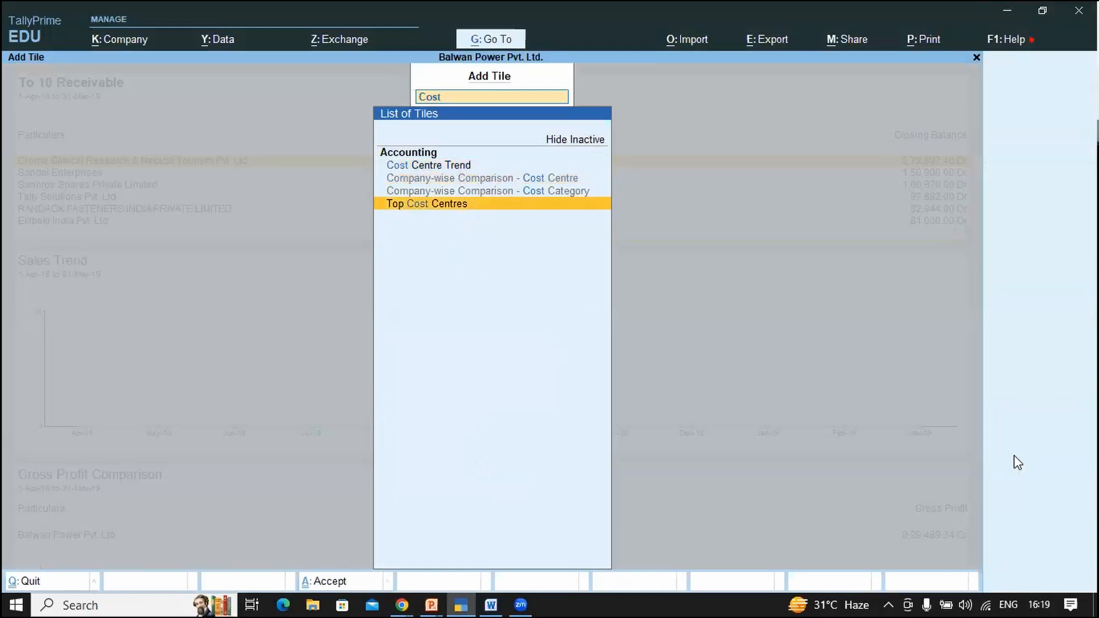
{"action": "key", "text": "Return"}
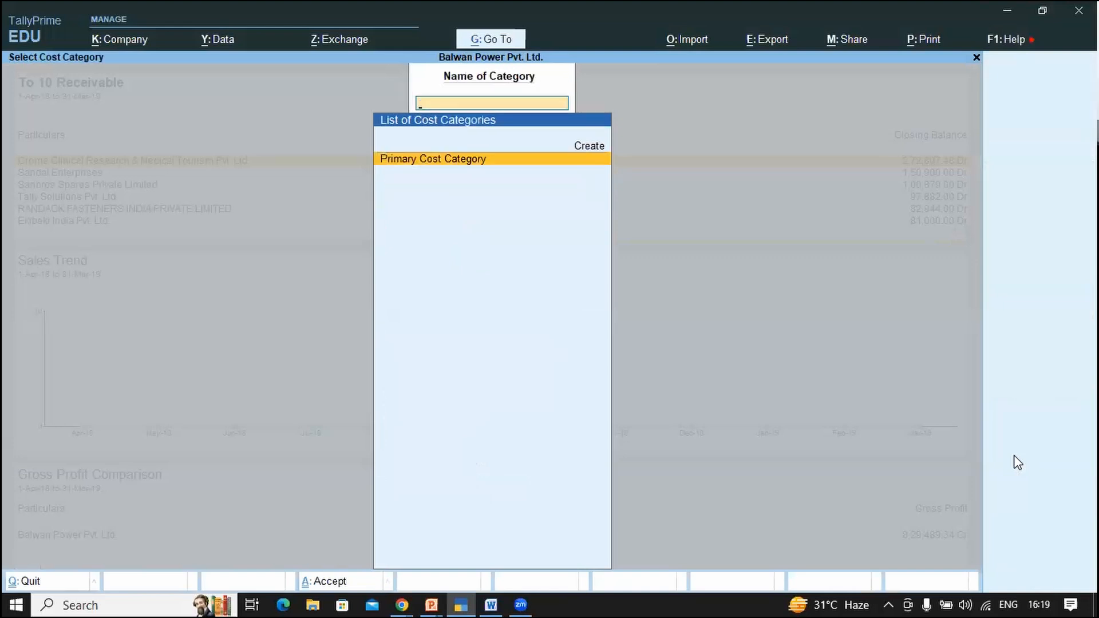
{"action": "key", "text": "Return"}
{"action": "key", "text": "Down"}
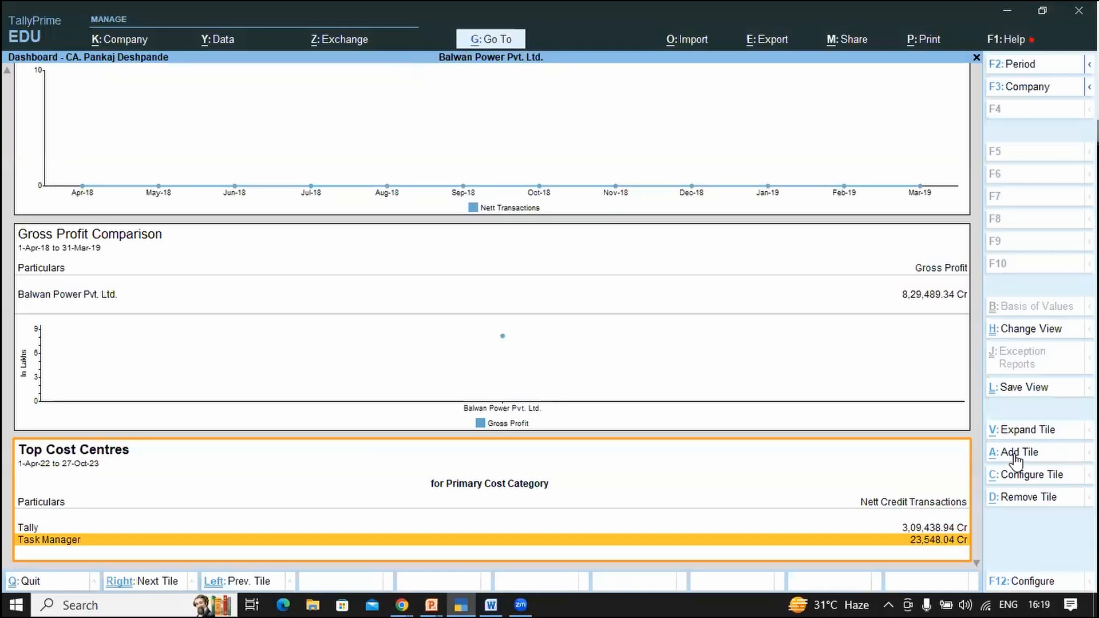
Step: Select the Gross Profit Comparison tile and bring up the Add Tile list
{"action": "left_click", "coordinate": [1015, 455]}
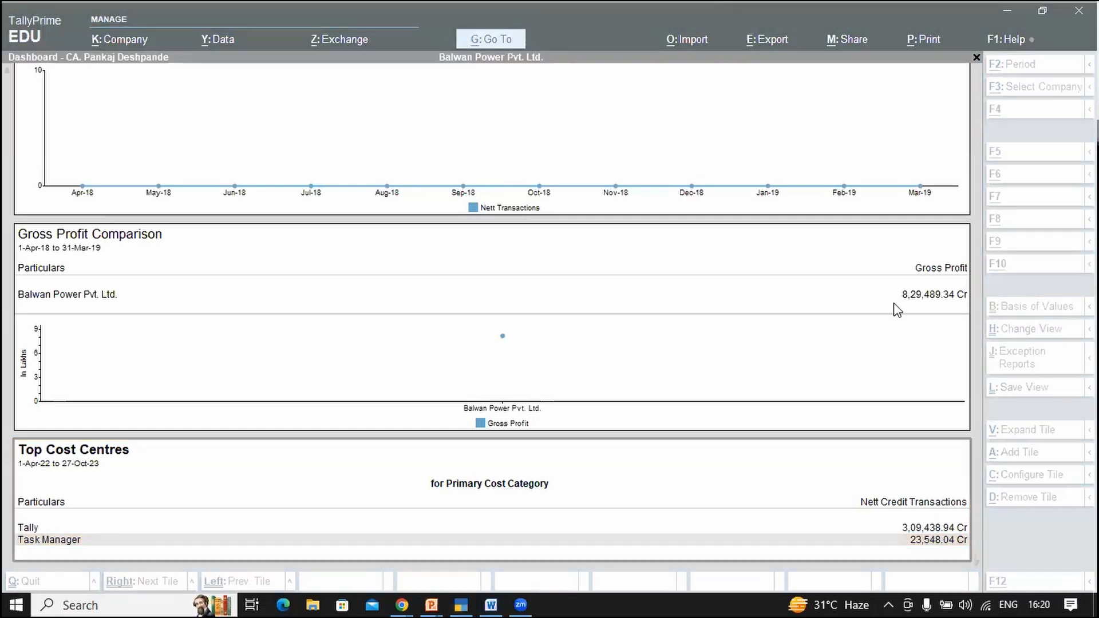
{"action": "key", "text": "Left"}
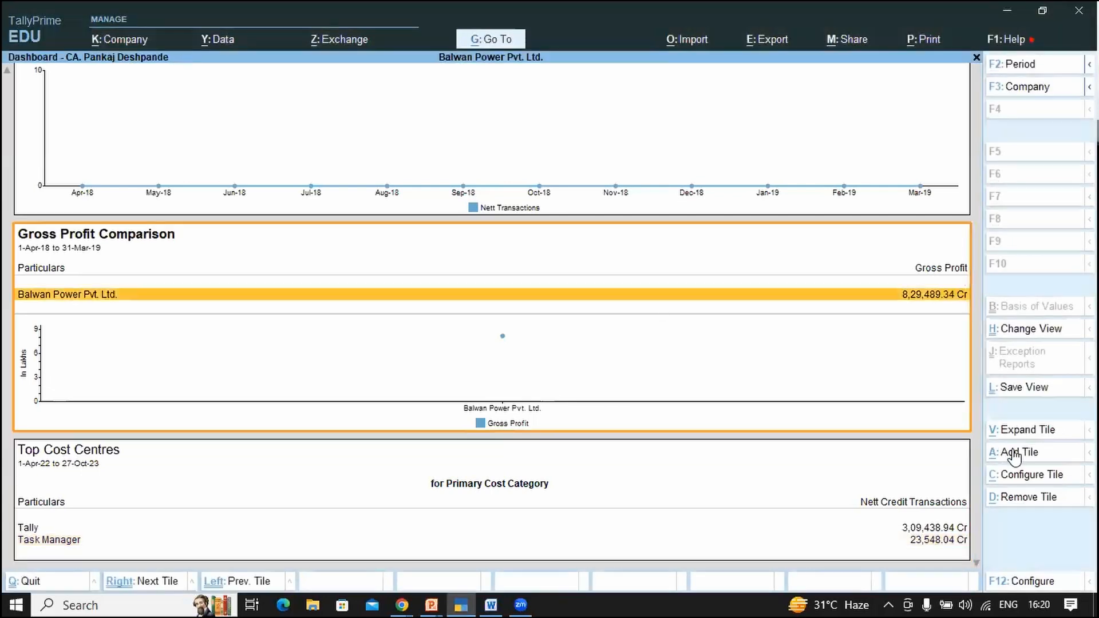
{"action": "left_click", "coordinate": [1013, 456]}
Step: Filter tiles by 'Cash' and add Cash In/Out Flow, checking its Inflow and Outflow rows
{"action": "type", "text": "Cash"}
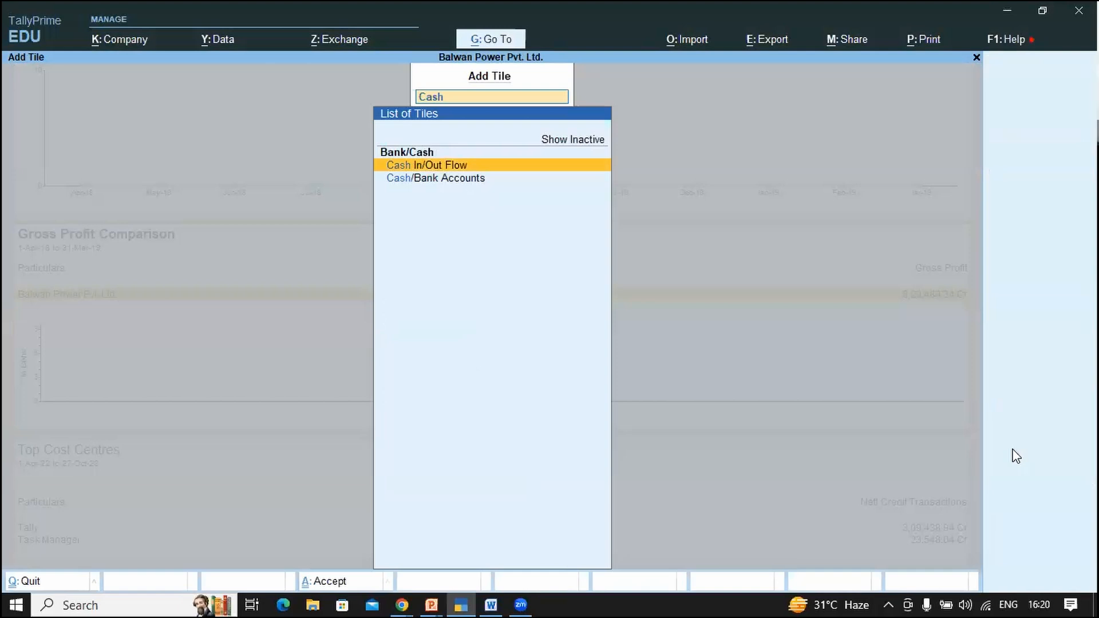
{"action": "key", "text": "Return"}
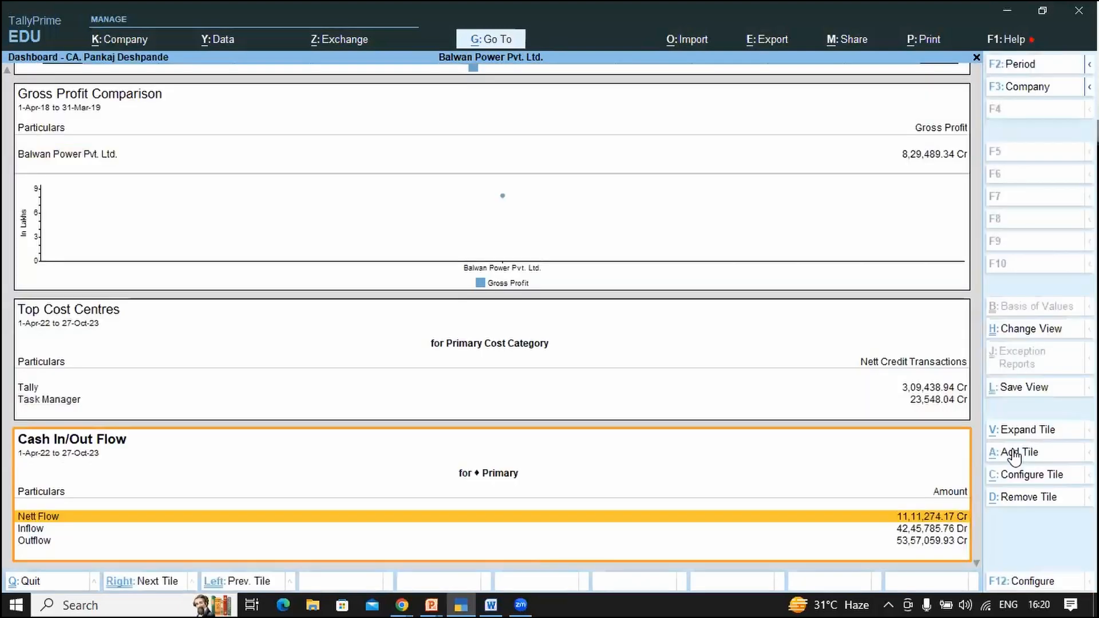
{"action": "key", "text": "Down"}
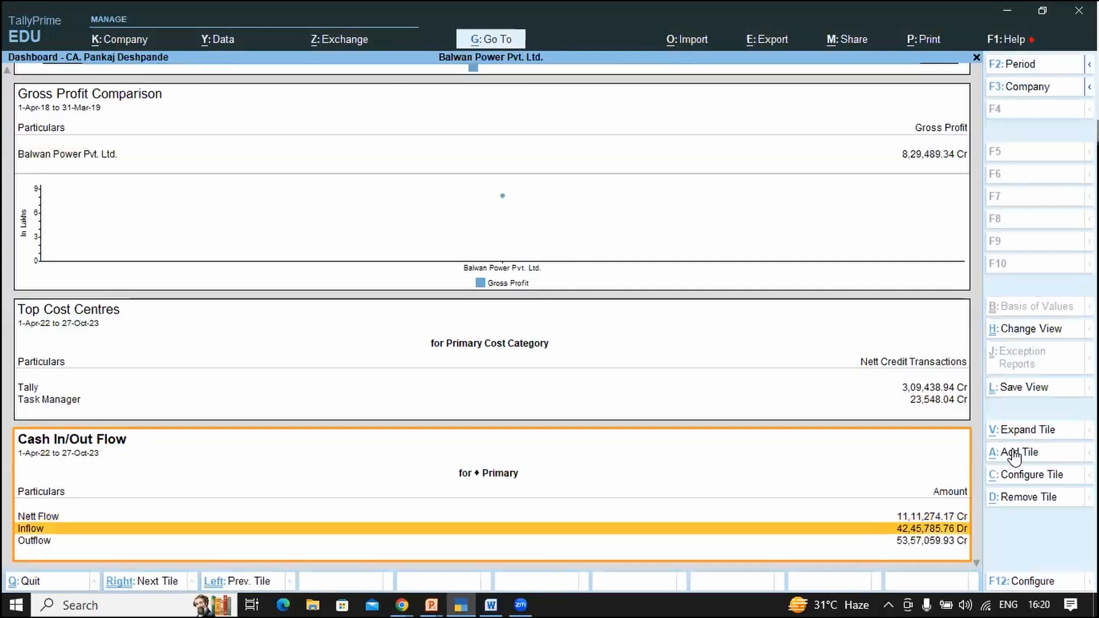
{"action": "key", "text": "Down"}
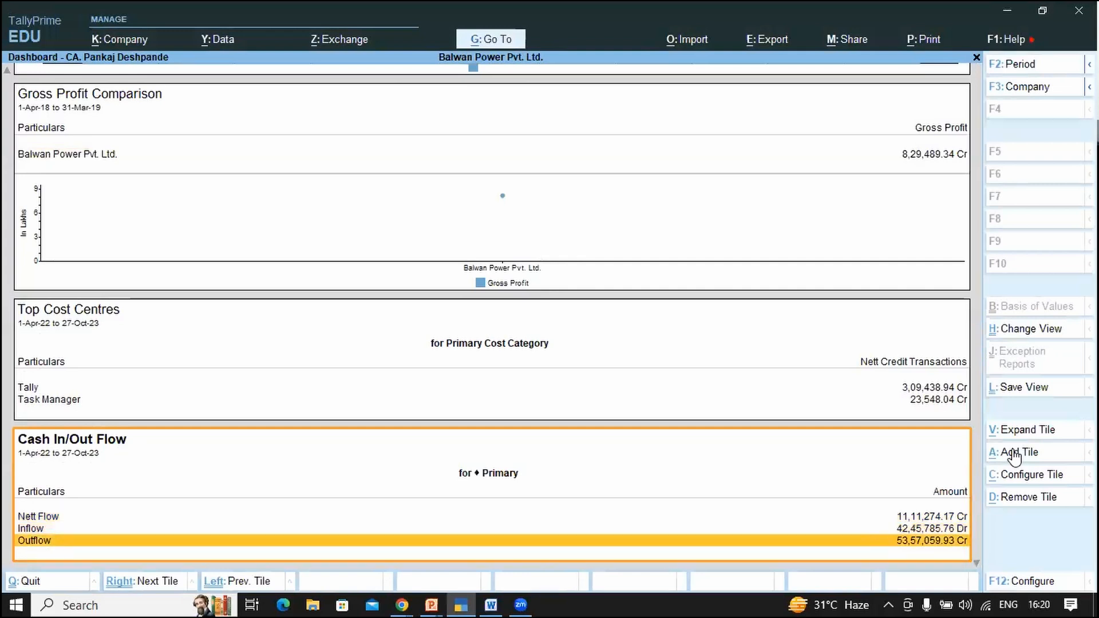
{"action": "key", "text": "Down"}
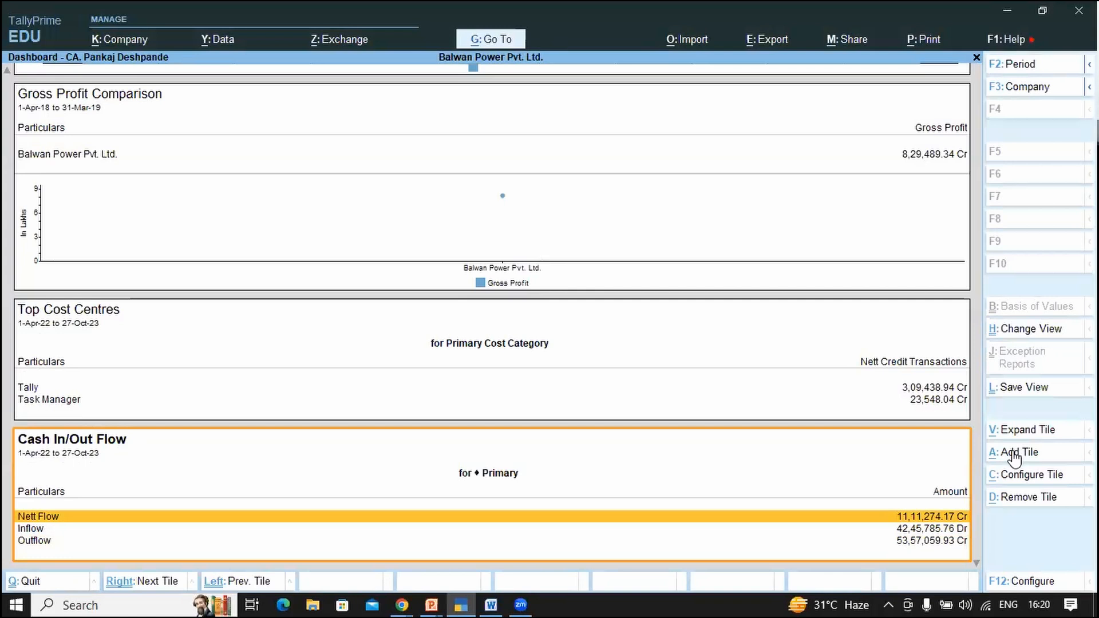
{"action": "key", "text": "alt+Tab"}
{"action": "key", "text": "alt+Tab"}
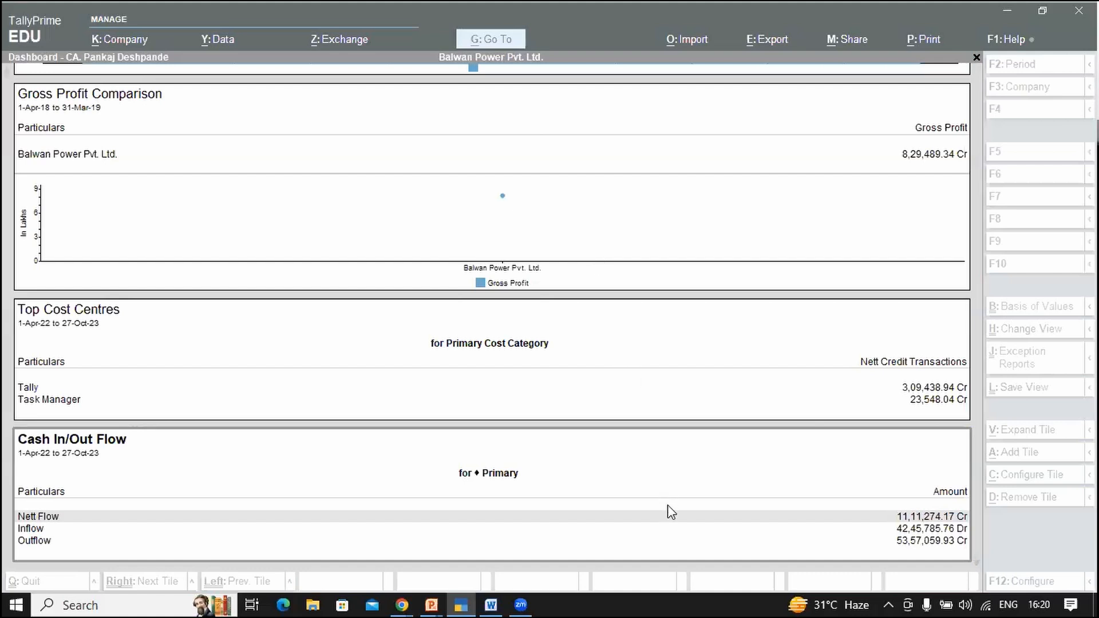
Step: Expand the Cash In/Out Flow tile alone, showing Nett Flow 11,11,274.17 Cr for Primary
{"action": "left_click", "coordinate": [641, 529]}
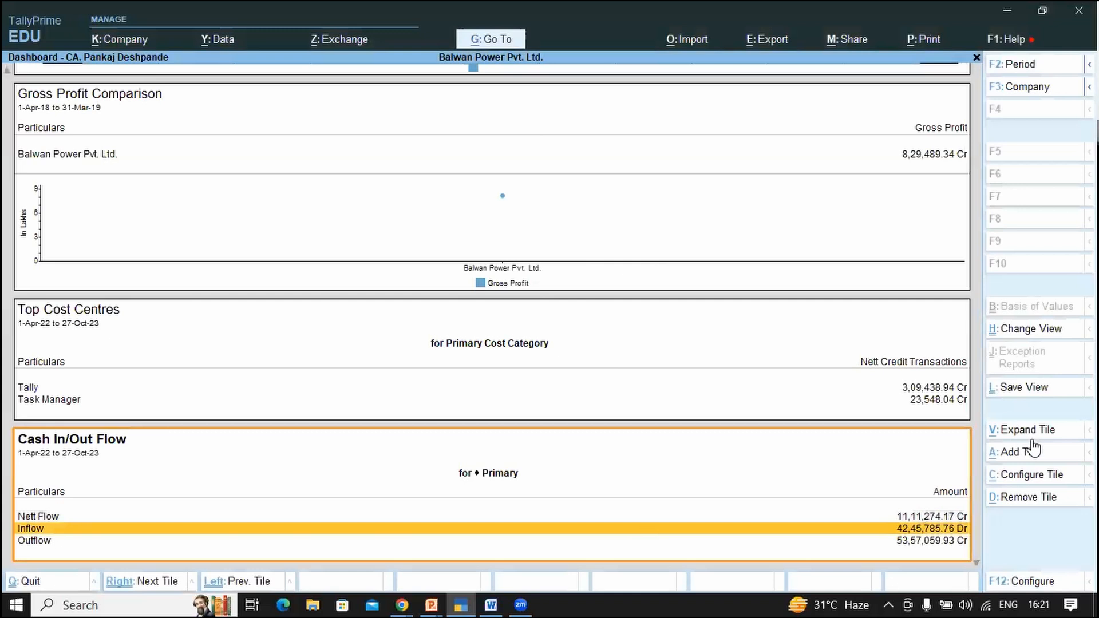
{"action": "left_click", "coordinate": [1064, 434]}
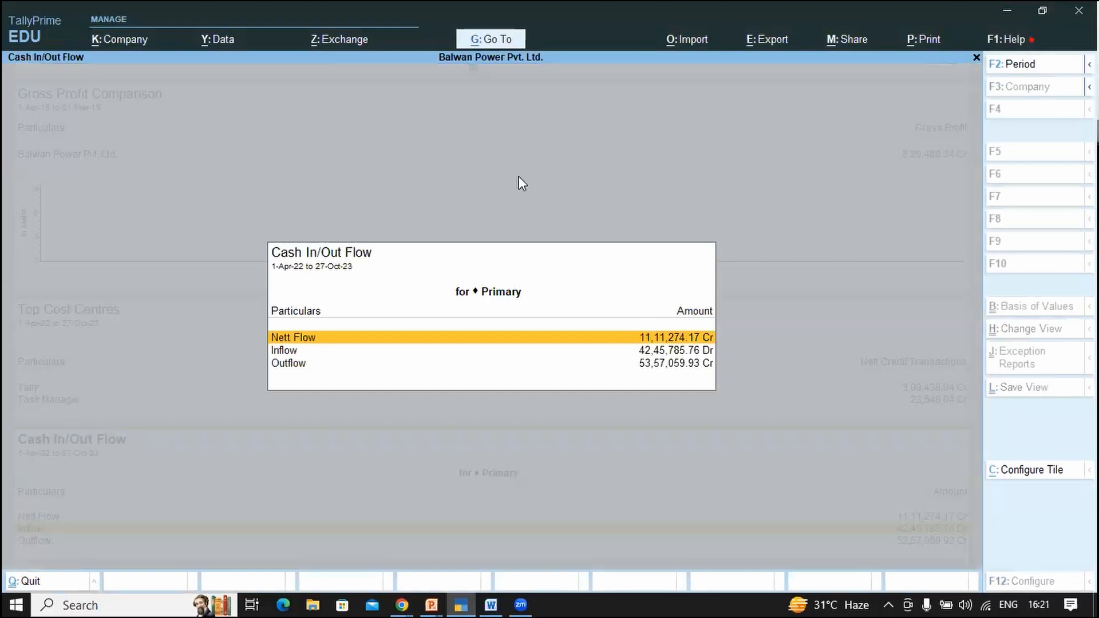
{"action": "key", "text": "Escape"}
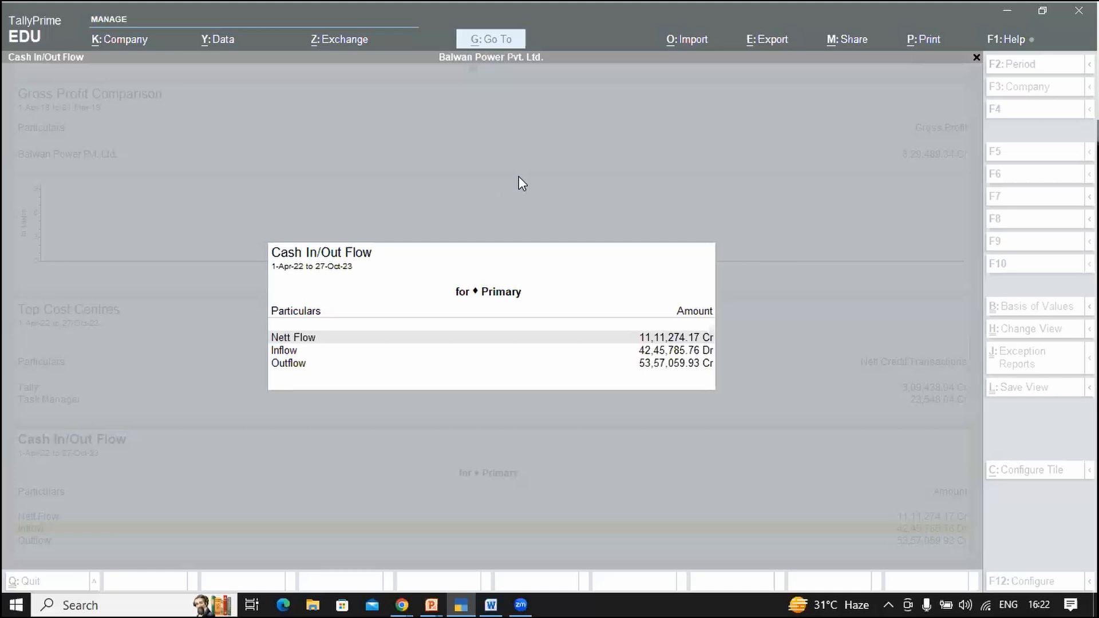
{"action": "left_click", "coordinate": [427, 318]}
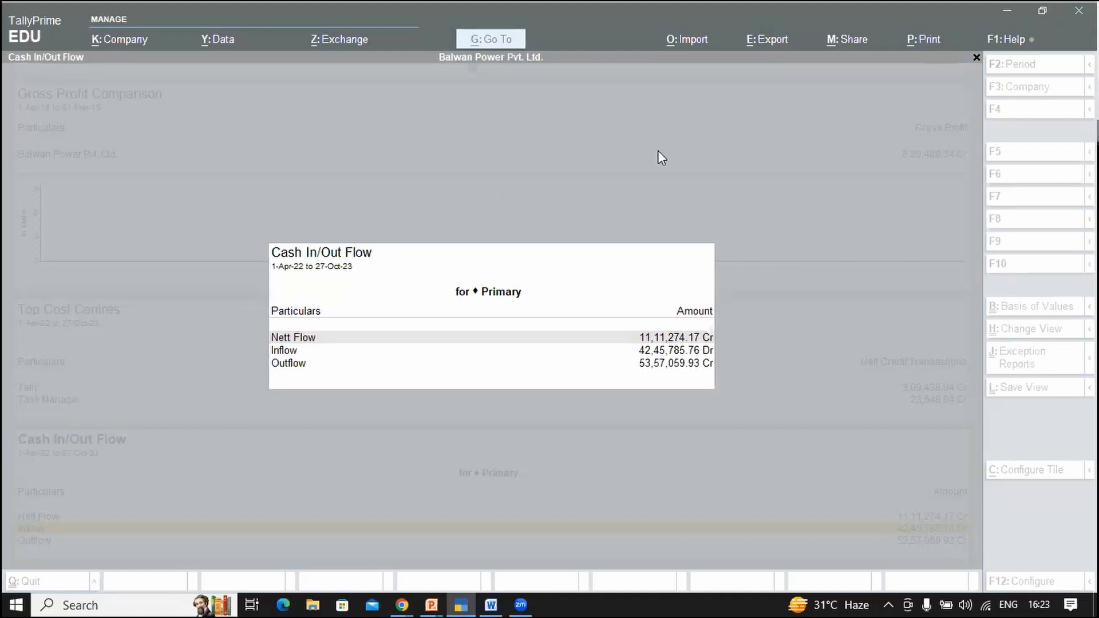
{"action": "key", "text": "alt+Tab"}
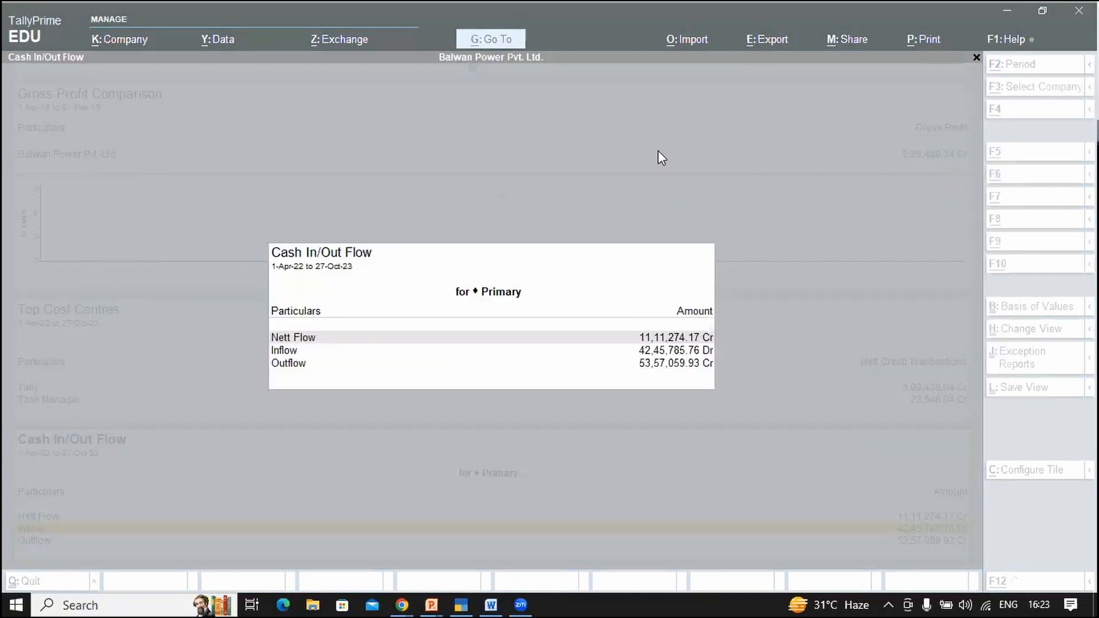
{"action": "left_click", "coordinate": [658, 150]}
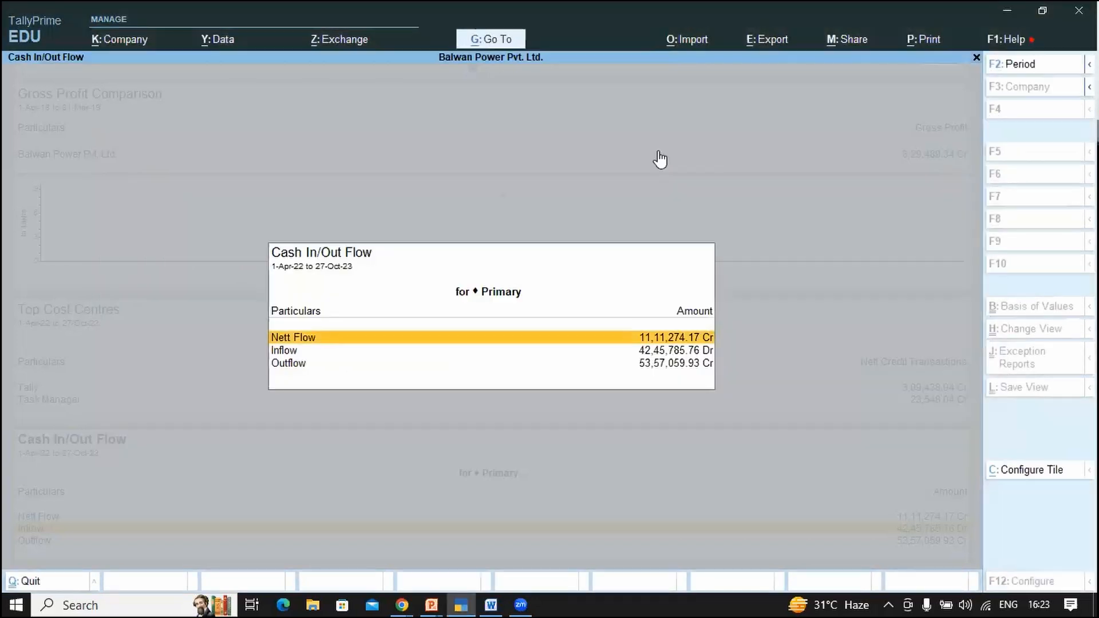
Step: Close the expanded tile and set Show Vertical Dashboard to No
{"action": "key", "text": "Escape"}
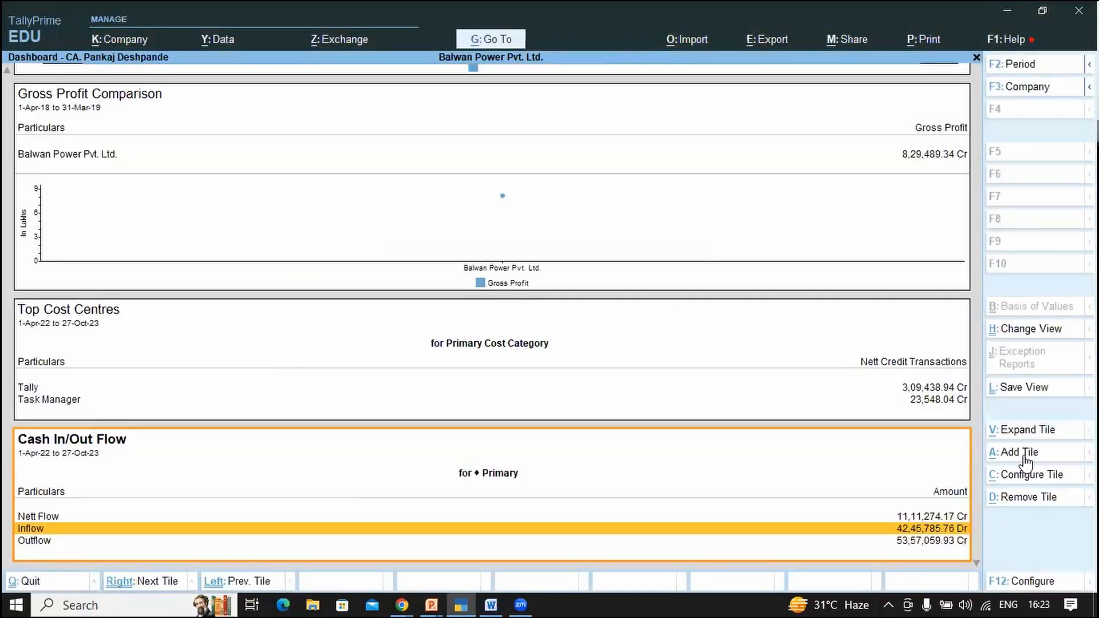
{"action": "left_click", "coordinate": [1025, 585]}
{"action": "type", "text": "n"}
{"action": "key", "text": "Return"}
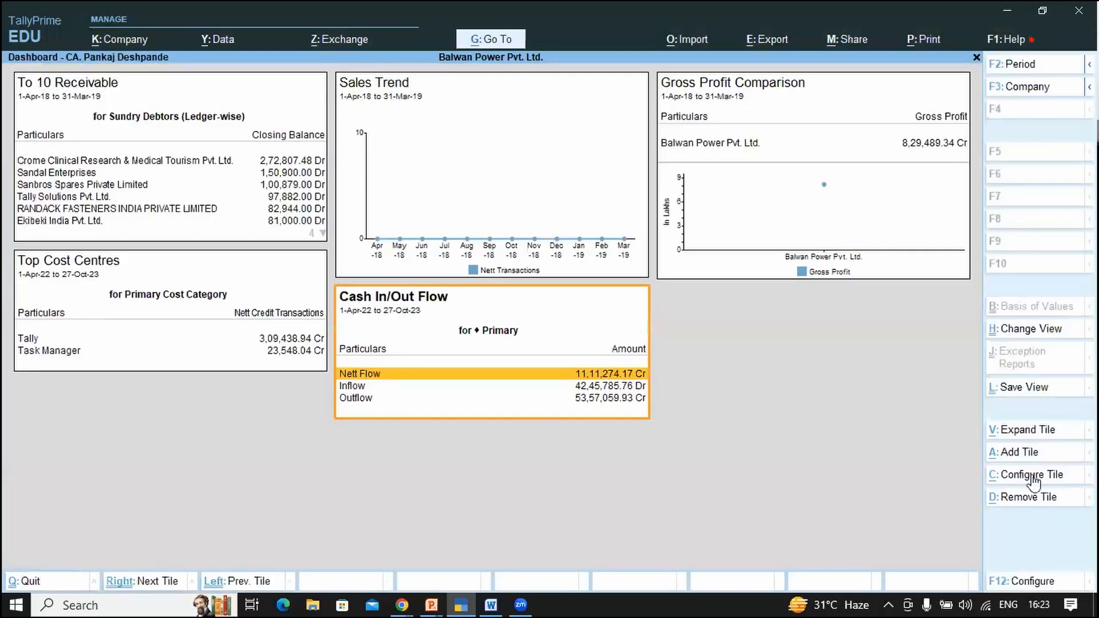
Step: Open the Add Tile list and browse the GST tiles to GST - Pending Actions
{"action": "left_click", "coordinate": [1025, 459]}
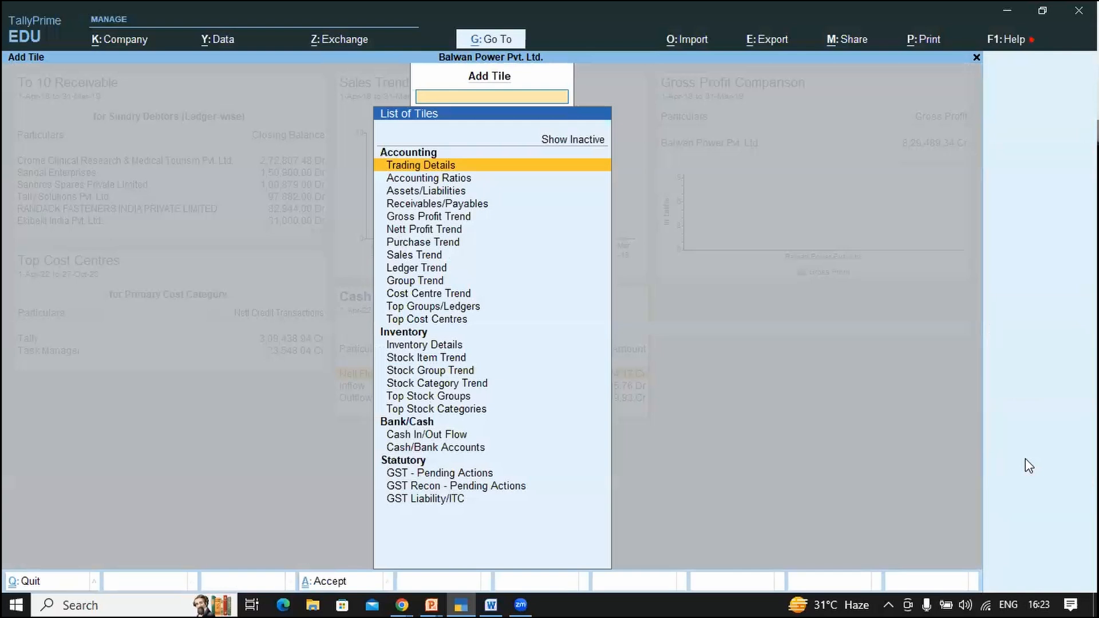
{"action": "key", "text": "Down"}
{"action": "key", "text": "Down"}
{"action": "key", "text": "Down"}
{"action": "key", "text": "Down"}
{"action": "key", "text": "Down"}
{"action": "key", "text": "Down"}
{"action": "key", "text": "Down"}
{"action": "key", "text": "Down"}
{"action": "key", "text": "Down"}
{"action": "key", "text": "Down"}
{"action": "key", "text": "Down"}
{"action": "key", "text": "Down"}
{"action": "key", "text": "Down"}
{"action": "key", "text": "Down"}
{"action": "key", "text": "Down"}
{"action": "key", "text": "Down"}
{"action": "key", "text": "Down"}
{"action": "key", "text": "Down"}
{"action": "key", "text": "Down"}
{"action": "key", "text": "Down"}
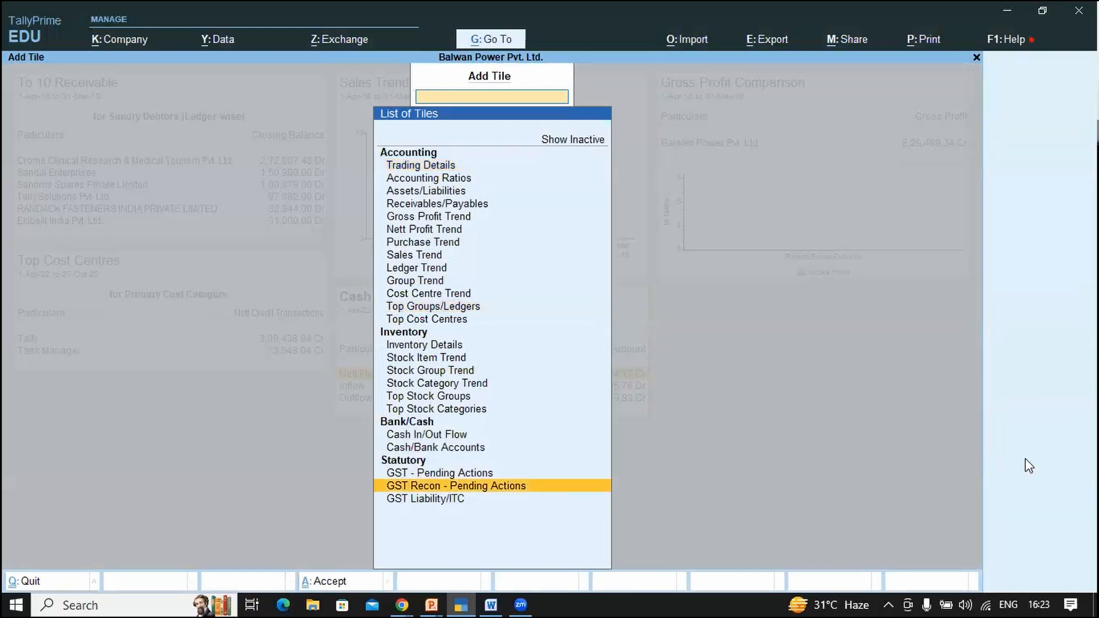
{"action": "key", "text": "Up"}
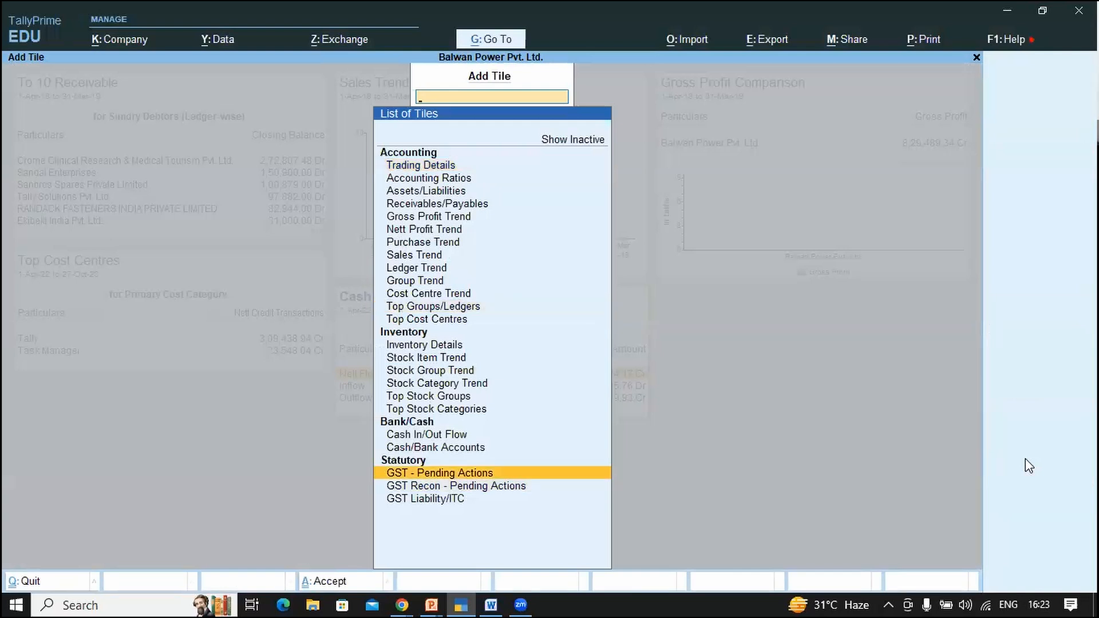
{"action": "key", "text": "Down"}
{"action": "key", "text": "Down"}
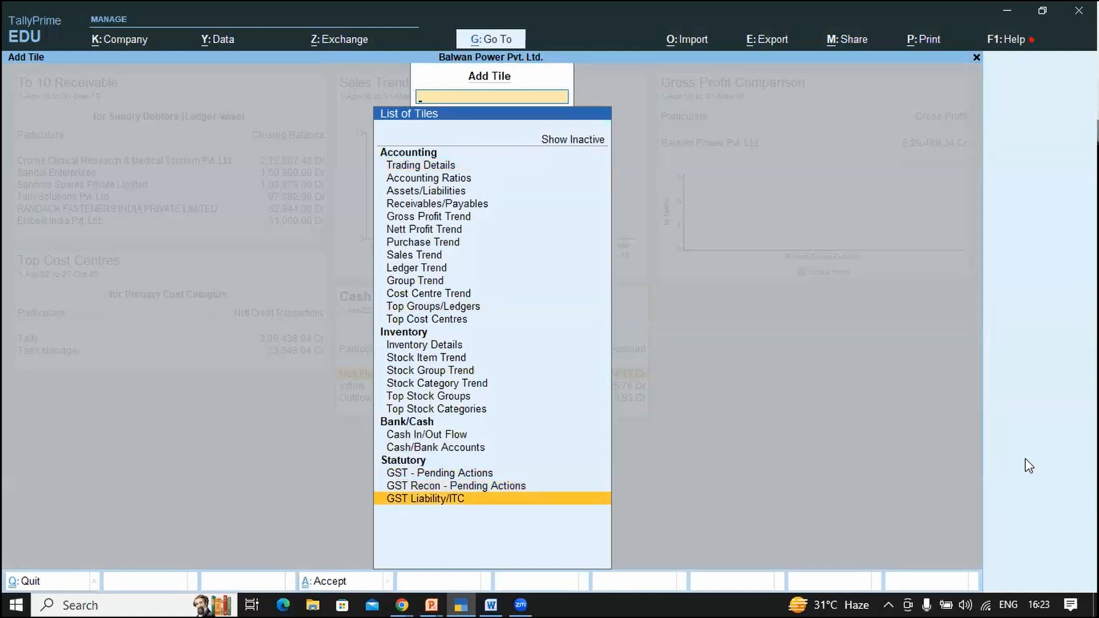
{"action": "key", "text": "Up"}
{"action": "key", "text": "Up"}
Step: Add the GST - Pending Actions tile, updating GST status in 2112 vouchers, then switch to the slide show
{"action": "key", "text": "Return"}
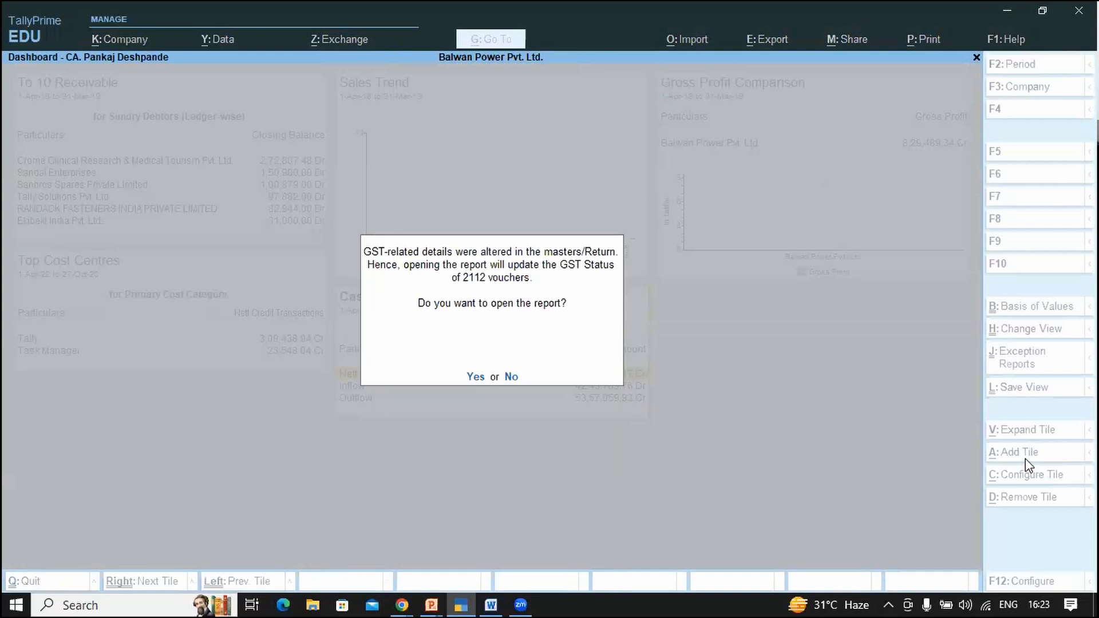
{"action": "key", "text": "Return"}
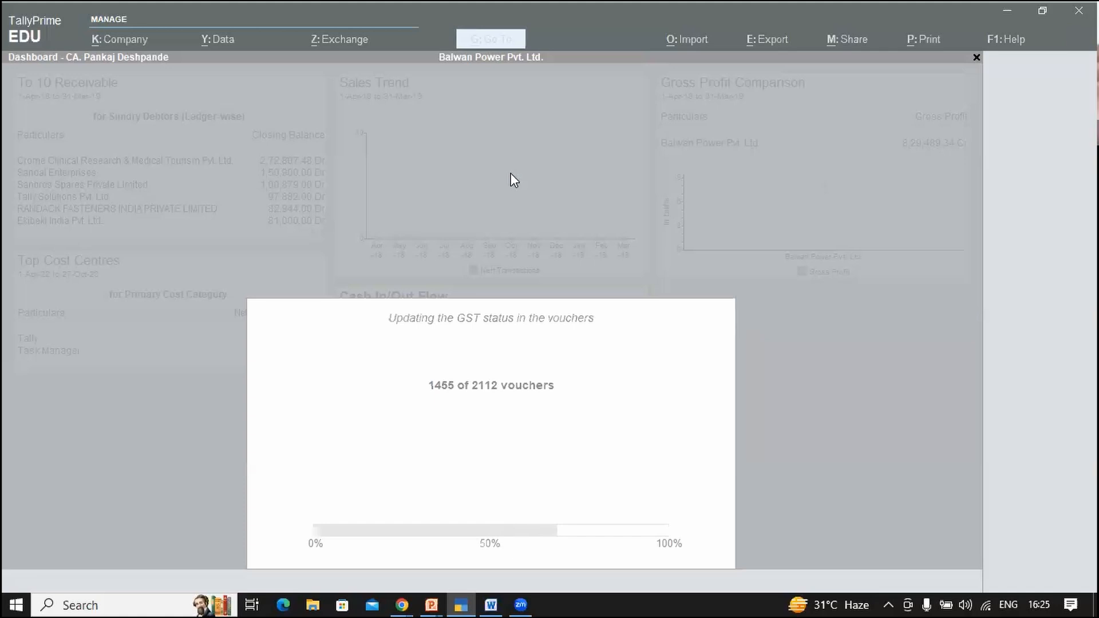
{"action": "key", "text": "alt+Tab"}
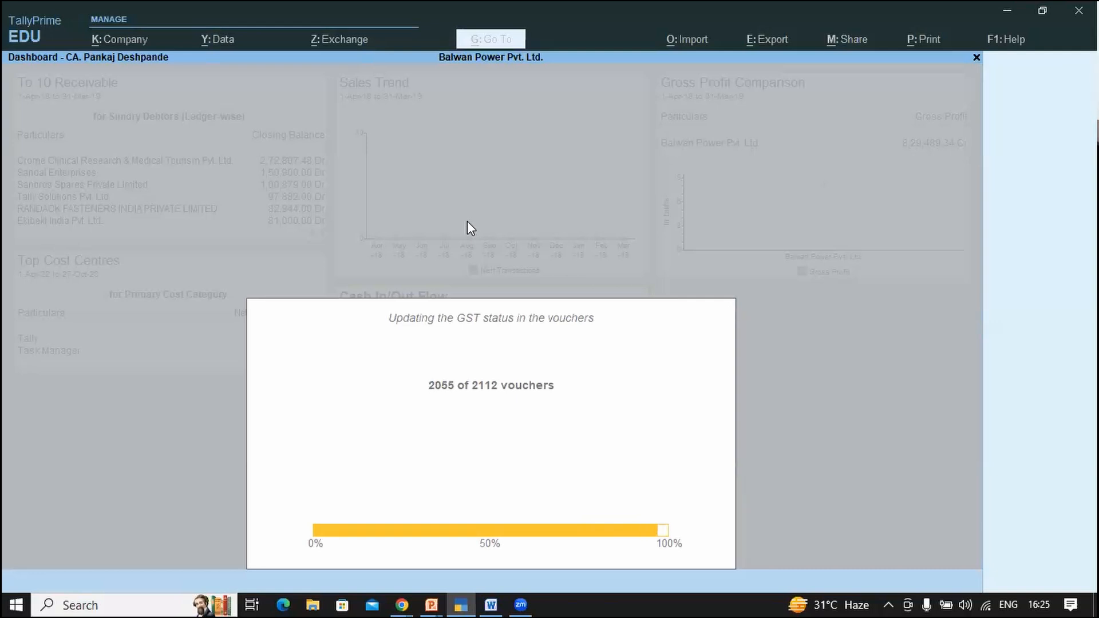
{"action": "key", "text": "alt+Tab"}
{"action": "key", "text": "alt+Tab"}
{"action": "key", "text": "alt+Tab"}
{"action": "key", "text": "alt+Tab"}
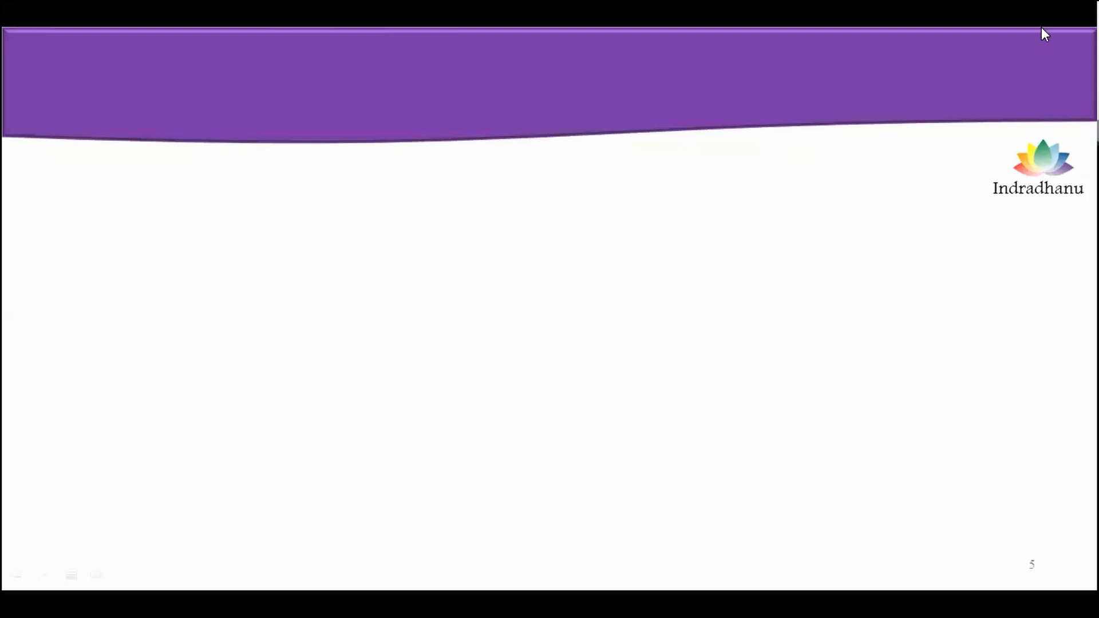
Step: Reveal the slide 5 title 'How to monetize dashboard feature ?'
{"action": "left_click", "coordinate": [887, 124]}
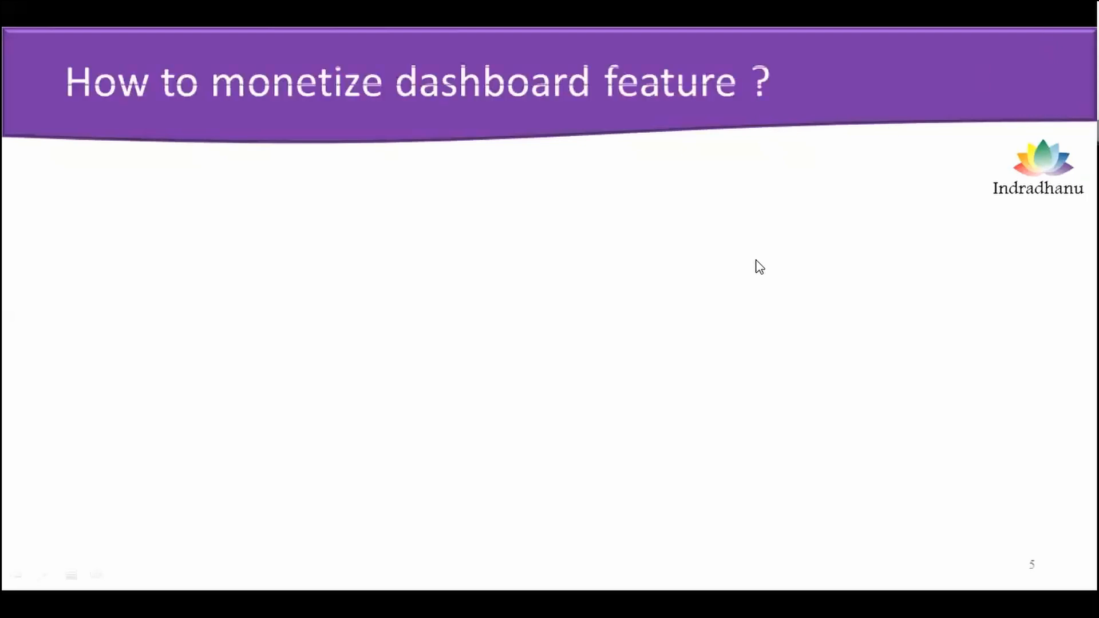
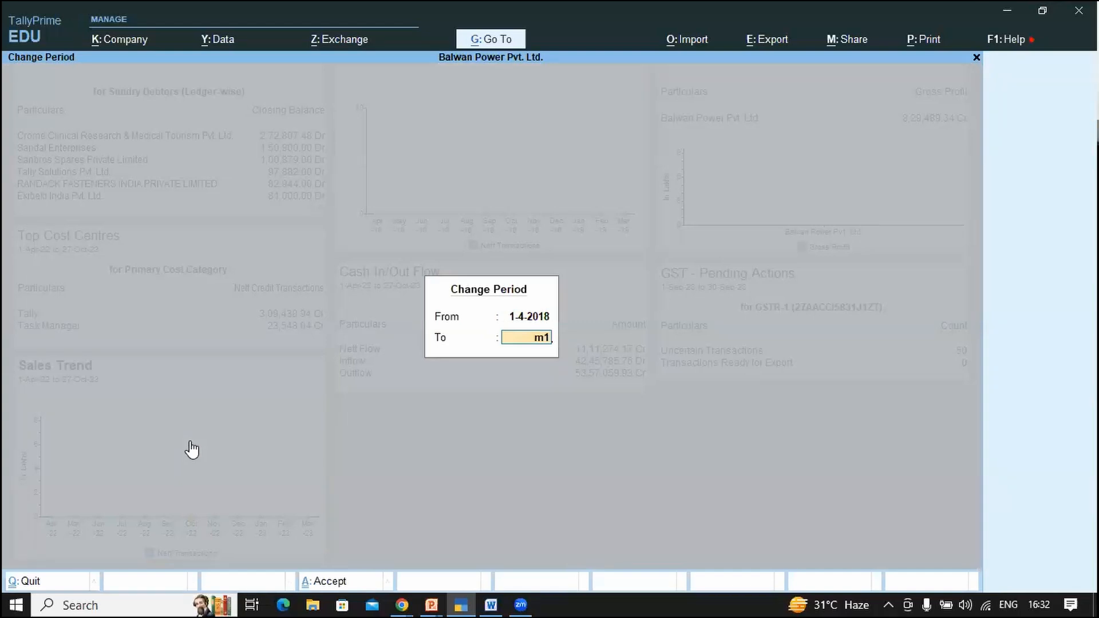
Step: Change the top-middle Sales Trend tile's period to 1-Apr-22 through 31-Mar-23
{"action": "left_click", "coordinate": [500, 152]}
{"action": "key", "text": "F2"}
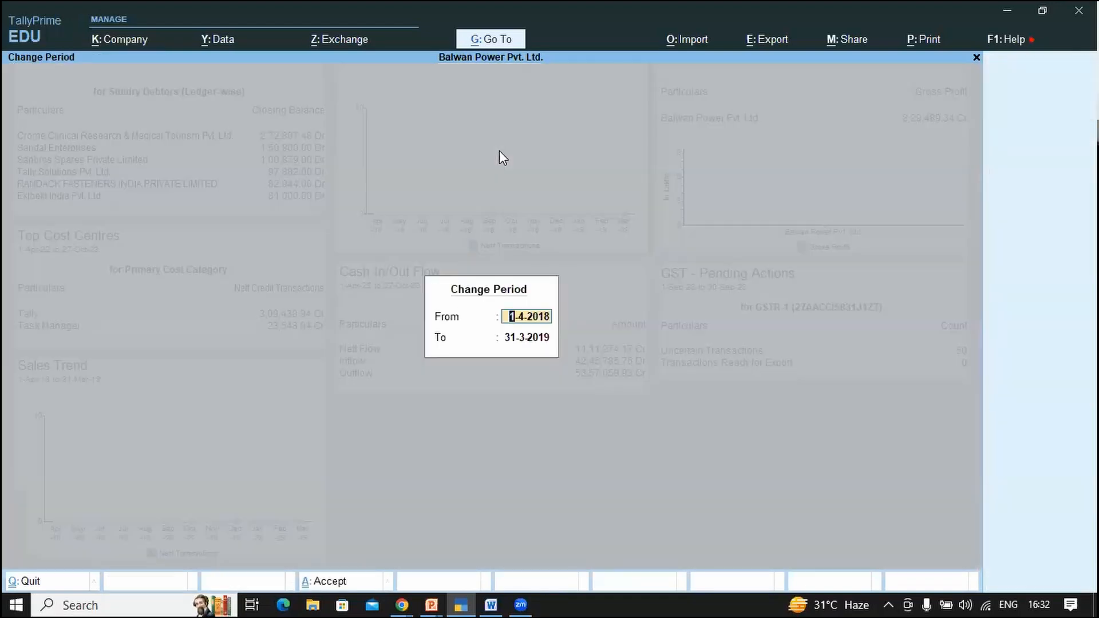
{"action": "type", "text": "1-4-22"}
{"action": "key", "text": "Return"}
{"action": "type", "text": "m23"}
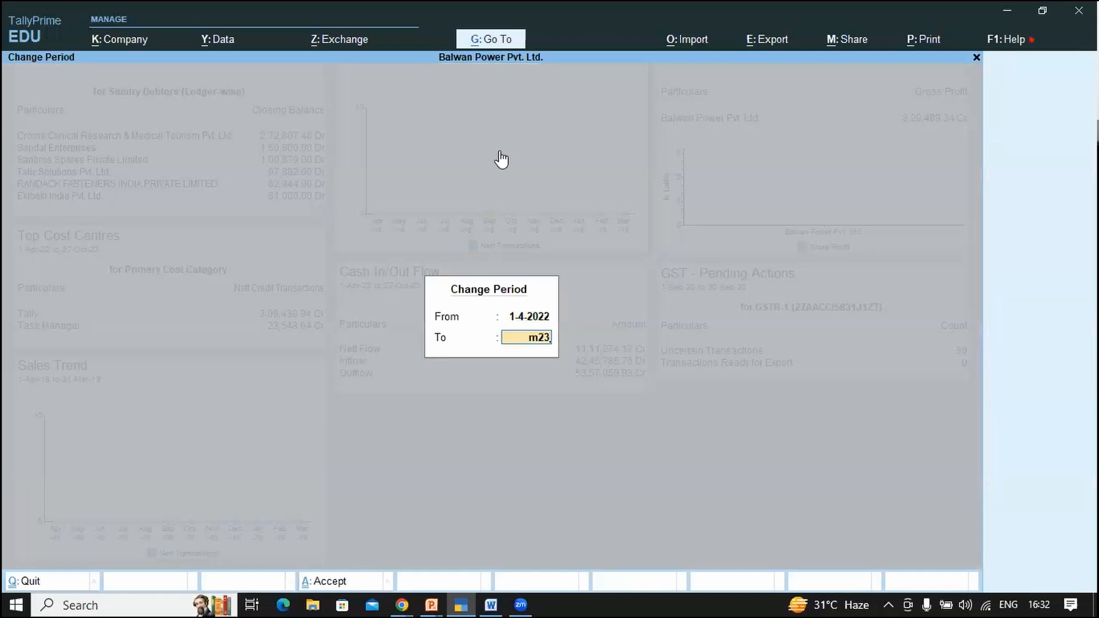
{"action": "key", "text": "Return"}
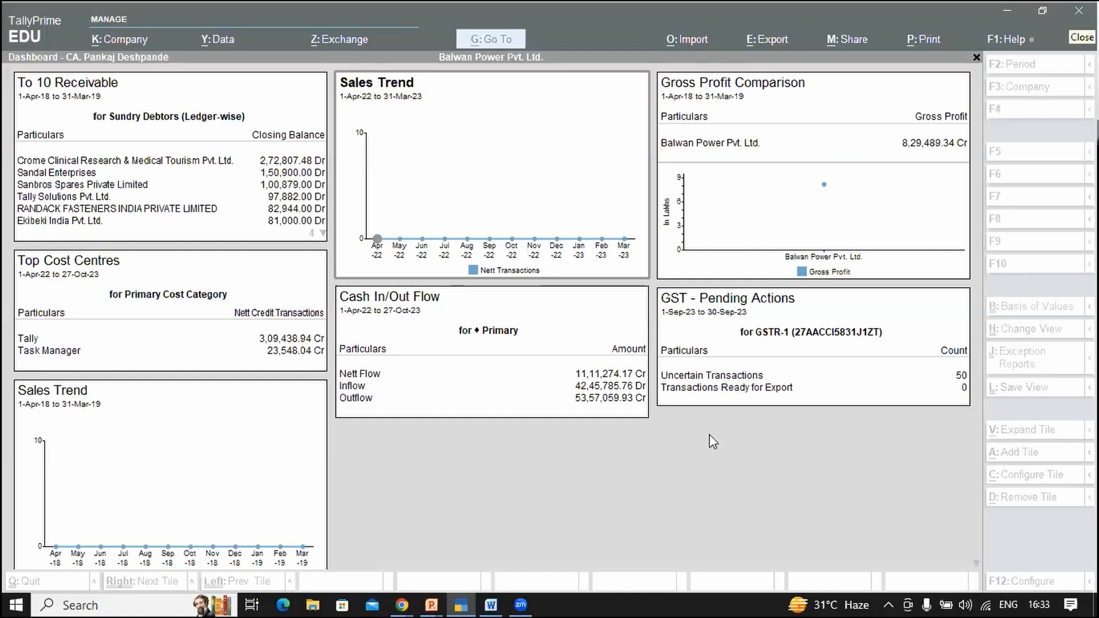
Step: Add a GST - Pending Actions tile for the GSTR-1 return
{"action": "left_click", "coordinate": [1014, 453]}
{"action": "key", "text": "Down"}
{"action": "key", "text": "Down"}
{"action": "key", "text": "Down"}
{"action": "key", "text": "Down"}
{"action": "key", "text": "Down"}
{"action": "key", "text": "Down"}
{"action": "key", "text": "Down"}
{"action": "key", "text": "Down"}
{"action": "key", "text": "Down"}
{"action": "key", "text": "Down"}
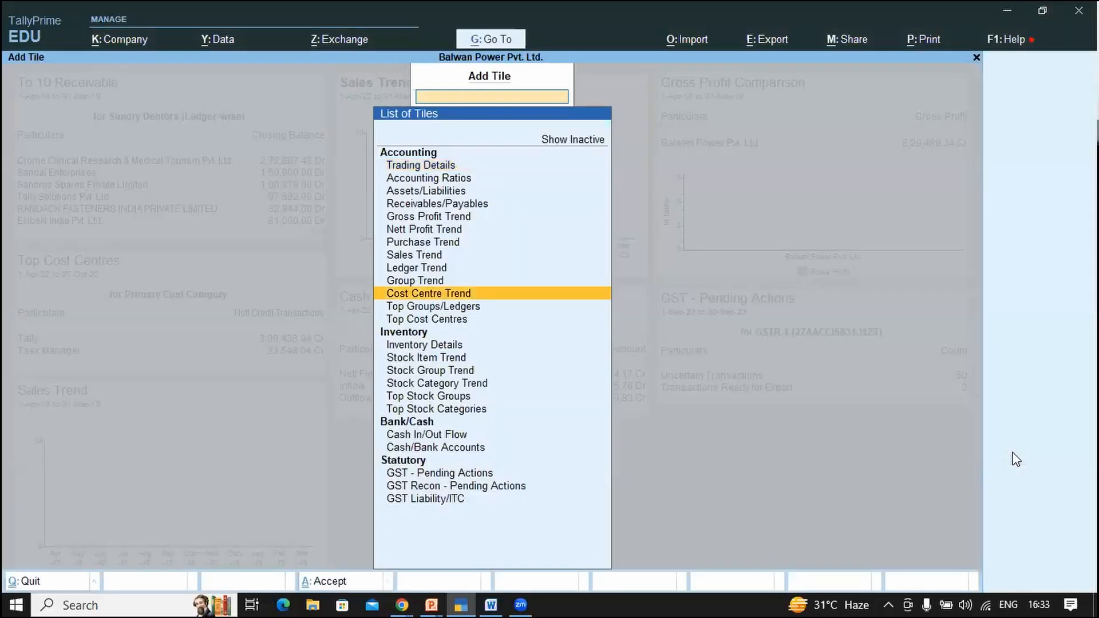
{"action": "key", "text": "Down"}
{"action": "key", "text": "Down"}
{"action": "key", "text": "Down"}
{"action": "key", "text": "Down"}
{"action": "key", "text": "Down"}
{"action": "key", "text": "Down"}
{"action": "key", "text": "Down"}
{"action": "key", "text": "Down"}
{"action": "key", "text": "Down"}
{"action": "key", "text": "Down"}
{"action": "key", "text": "Down"}
{"action": "key", "text": "Return"}
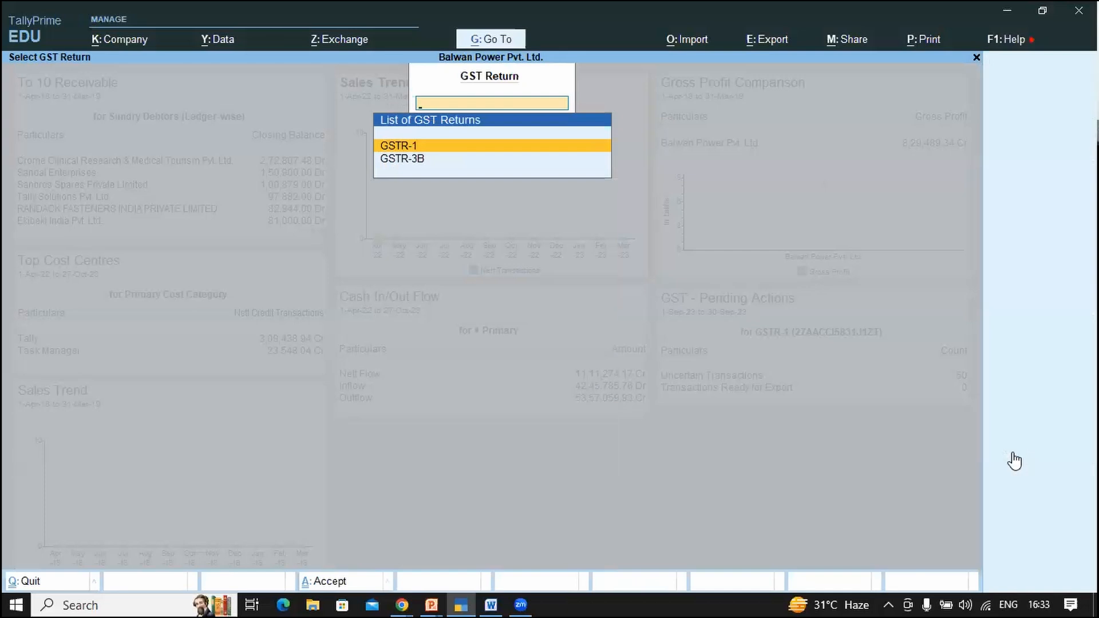
{"action": "key", "text": "Return"}
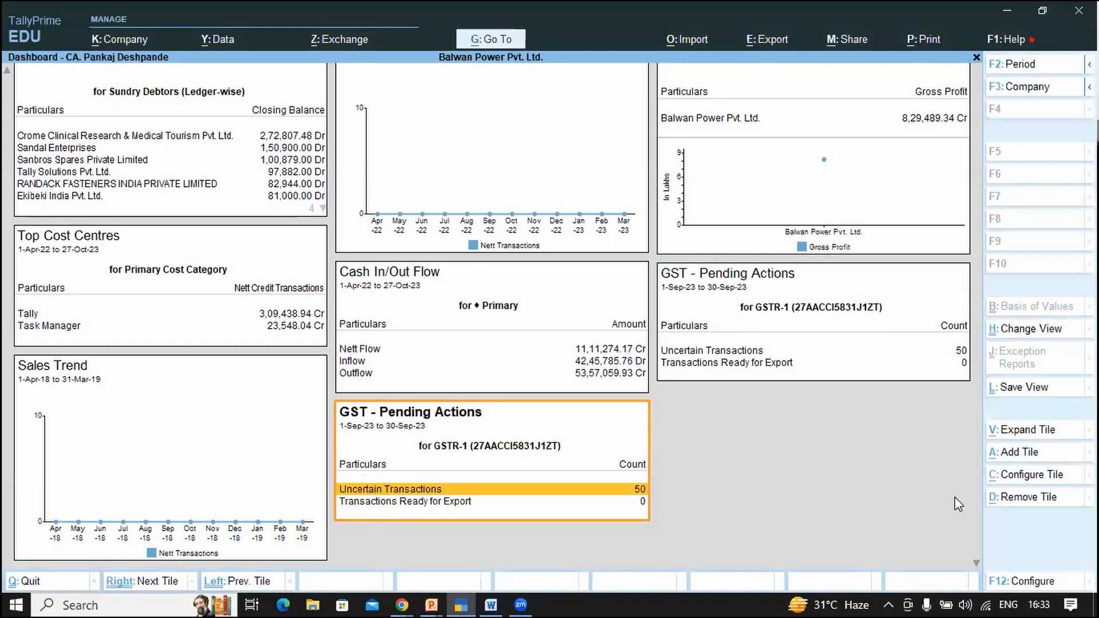
Step: Add a GST Recon - Pending Actions tile for GSTR-1 Reconciliation
{"action": "left_click", "coordinate": [1021, 452]}
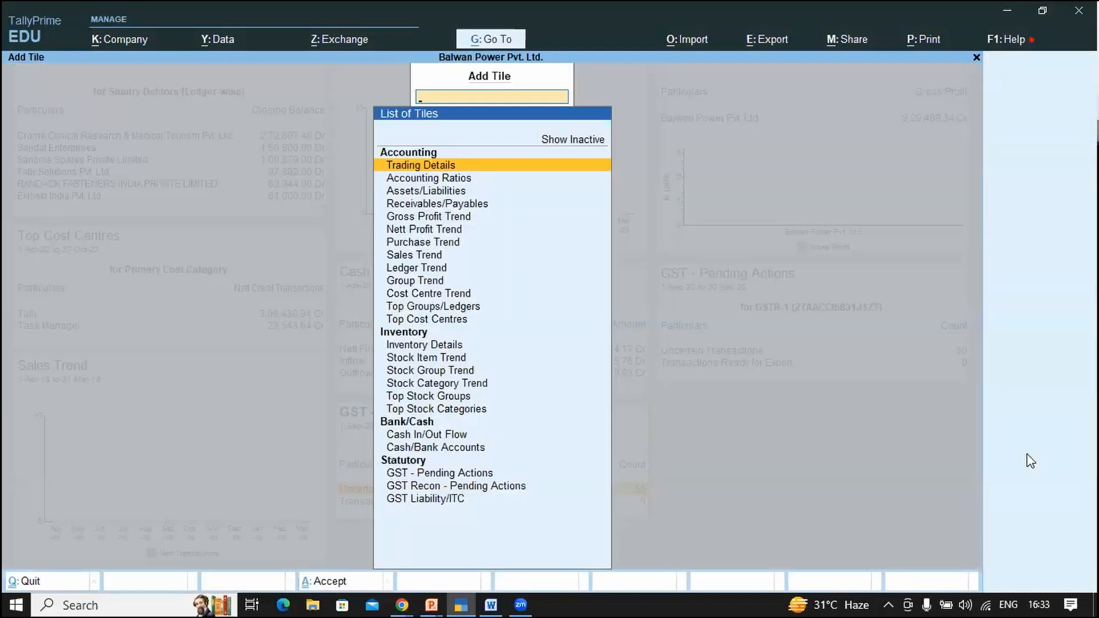
{"action": "key", "text": "Down"}
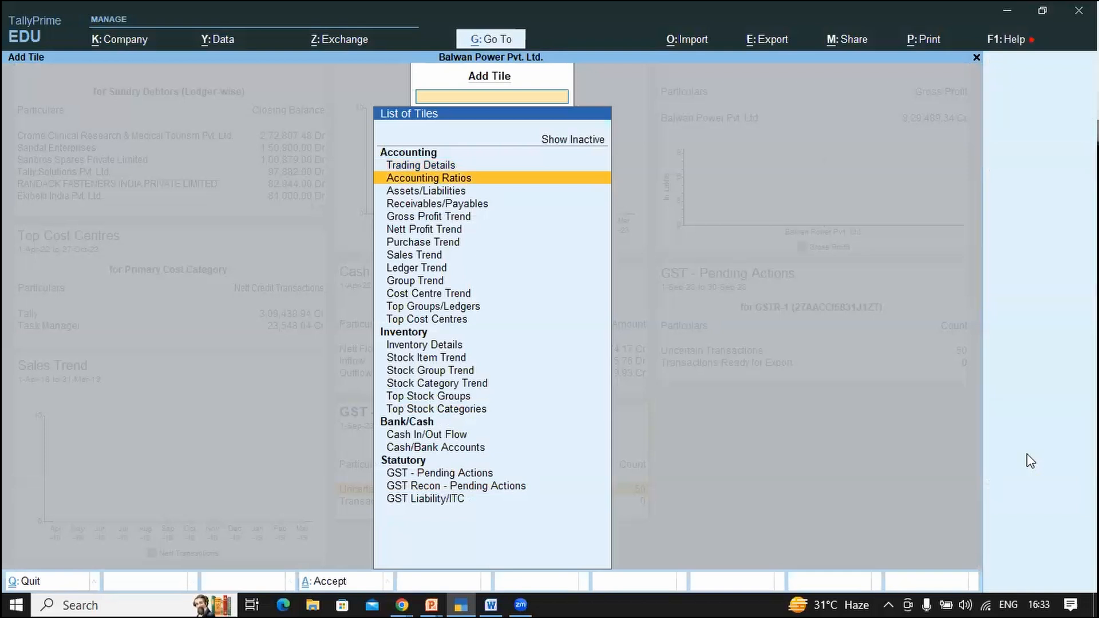
{"action": "key", "text": "Down"}
{"action": "key", "text": "Down"}
{"action": "key", "text": "Down"}
{"action": "key", "text": "Down"}
{"action": "key", "text": "Down"}
{"action": "key", "text": "Down"}
{"action": "key", "text": "Down"}
{"action": "key", "text": "Down"}
{"action": "key", "text": "Down"}
{"action": "key", "text": "Down"}
{"action": "key", "text": "Down"}
{"action": "key", "text": "Down"}
{"action": "key", "text": "Down"}
{"action": "key", "text": "Down"}
{"action": "key", "text": "Down"}
{"action": "key", "text": "Down"}
{"action": "key", "text": "Down"}
{"action": "key", "text": "Down"}
{"action": "key", "text": "Down"}
{"action": "key", "text": "Down"}
{"action": "key", "text": "Return"}
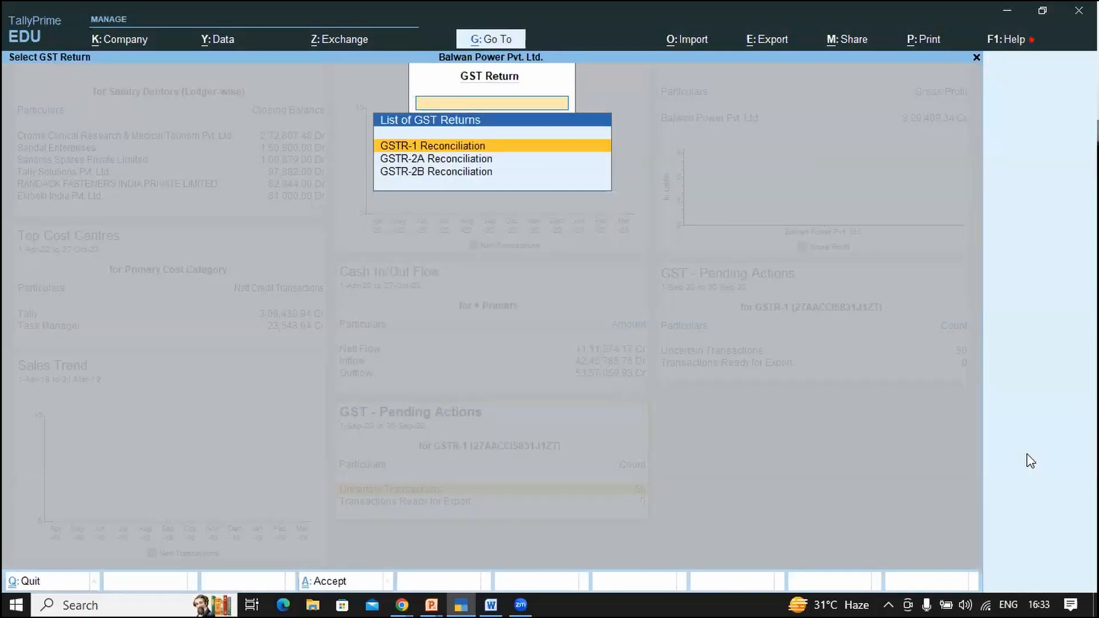
{"action": "key", "text": "Down"}
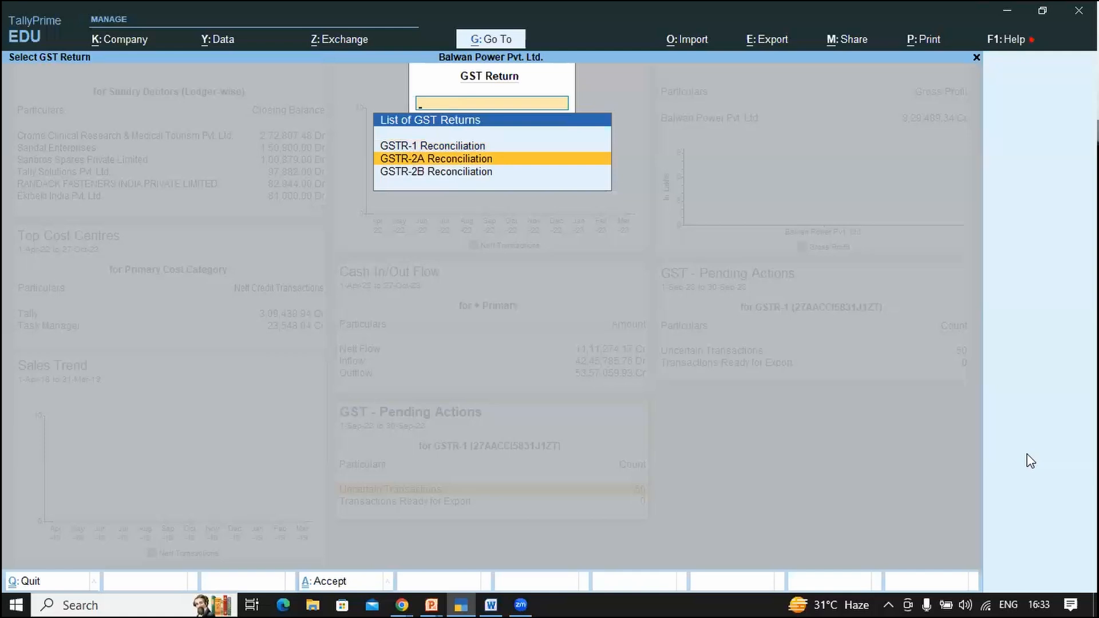
{"action": "key", "text": "Down"}
{"action": "key", "text": "Down"}
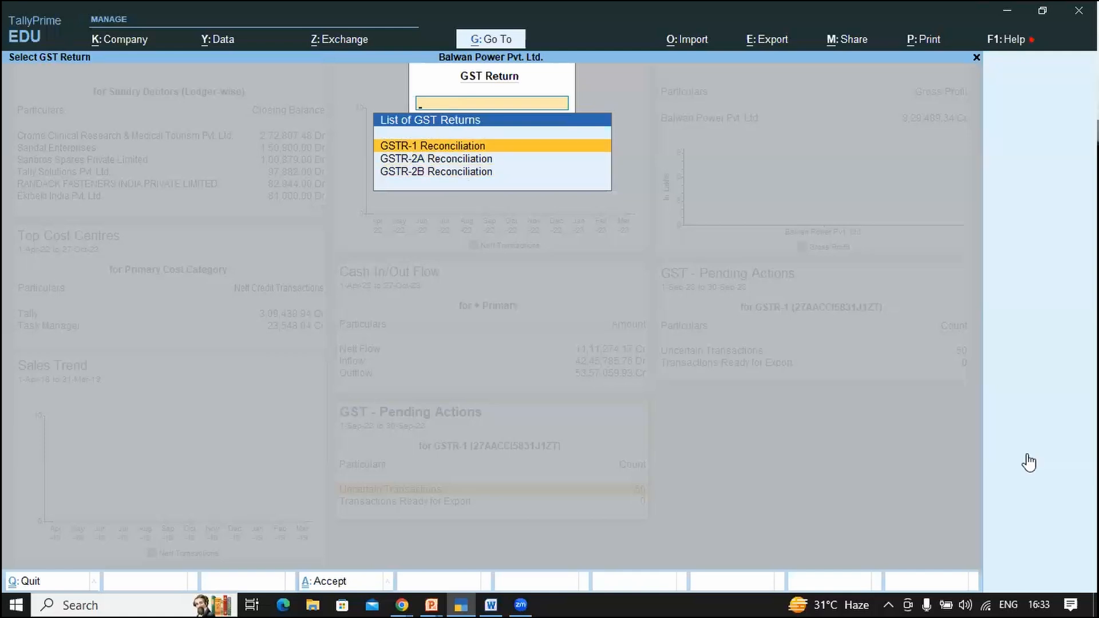
{"action": "key", "text": "Return"}
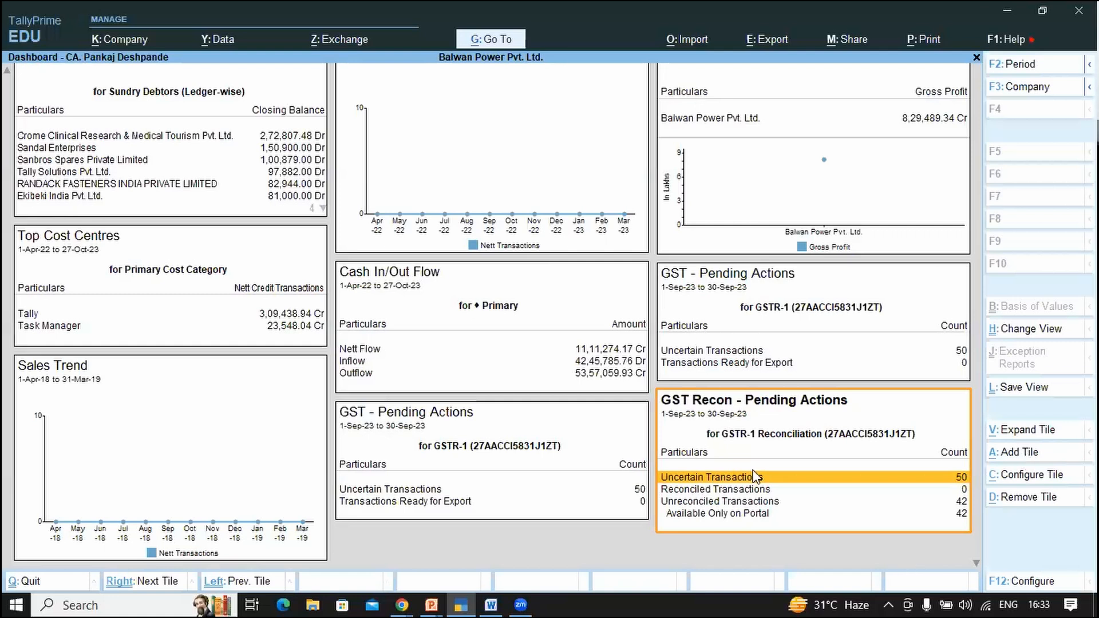
Step: Add a GST Liability/ITC tile for GSTR-3B
{"action": "left_click", "coordinate": [1025, 461]}
{"action": "key", "text": "Down"}
{"action": "key", "text": "Down"}
{"action": "key", "text": "Down"}
{"action": "key", "text": "Down"}
{"action": "key", "text": "Down"}
{"action": "key", "text": "Down"}
{"action": "key", "text": "Down"}
{"action": "key", "text": "Down"}
{"action": "key", "text": "Down"}
{"action": "key", "text": "Down"}
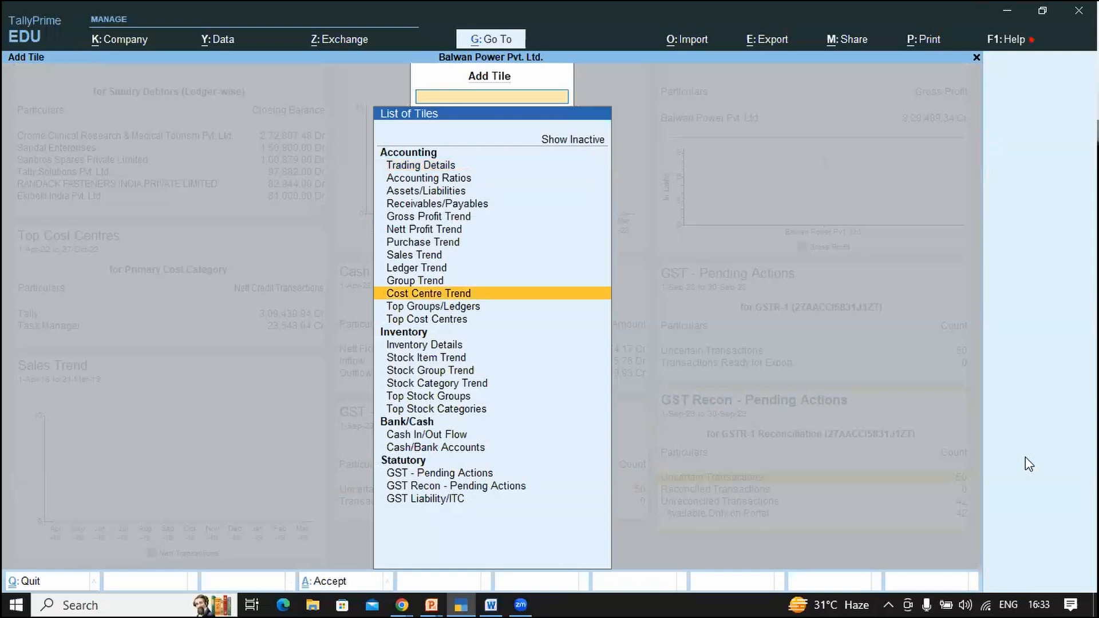
{"action": "key", "text": "Down"}
{"action": "key", "text": "Down"}
{"action": "key", "text": "Down"}
{"action": "key", "text": "Down"}
{"action": "key", "text": "Down"}
{"action": "key", "text": "Down"}
{"action": "key", "text": "Down"}
{"action": "key", "text": "Down"}
{"action": "key", "text": "Down"}
{"action": "key", "text": "Down"}
{"action": "key", "text": "Down"}
{"action": "key", "text": "Down"}
{"action": "key", "text": "Down"}
{"action": "key", "text": "Return"}
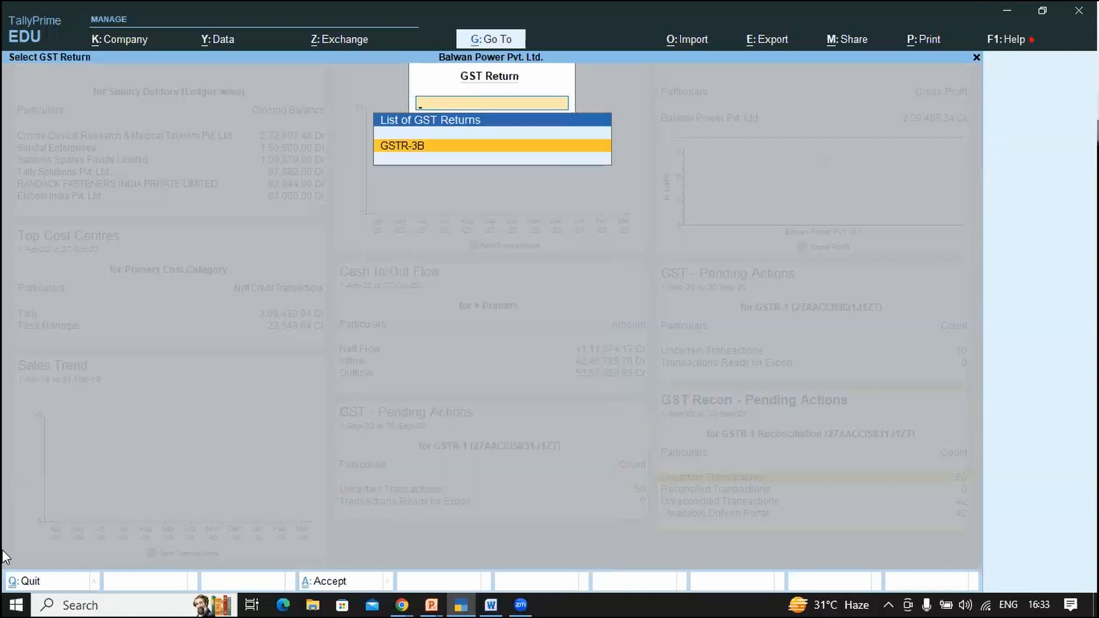
{"action": "key", "text": "Return"}
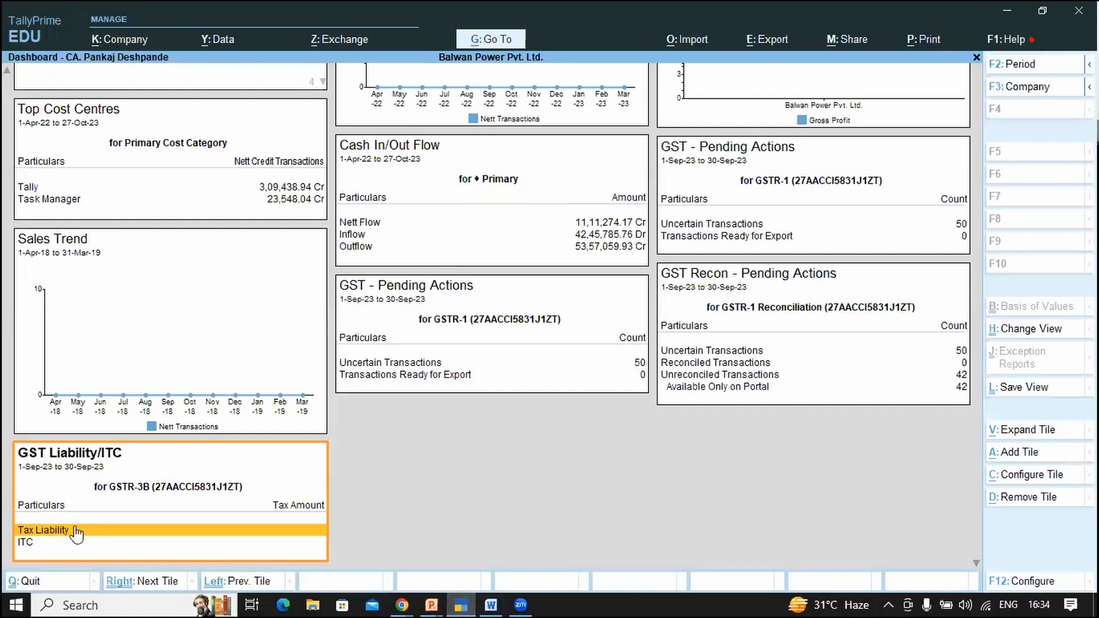
Step: Extend the GST Liability/ITC tile's period to end 31-Mar-24, showing 9,000.00 Cr liability
{"action": "key", "text": "F2"}
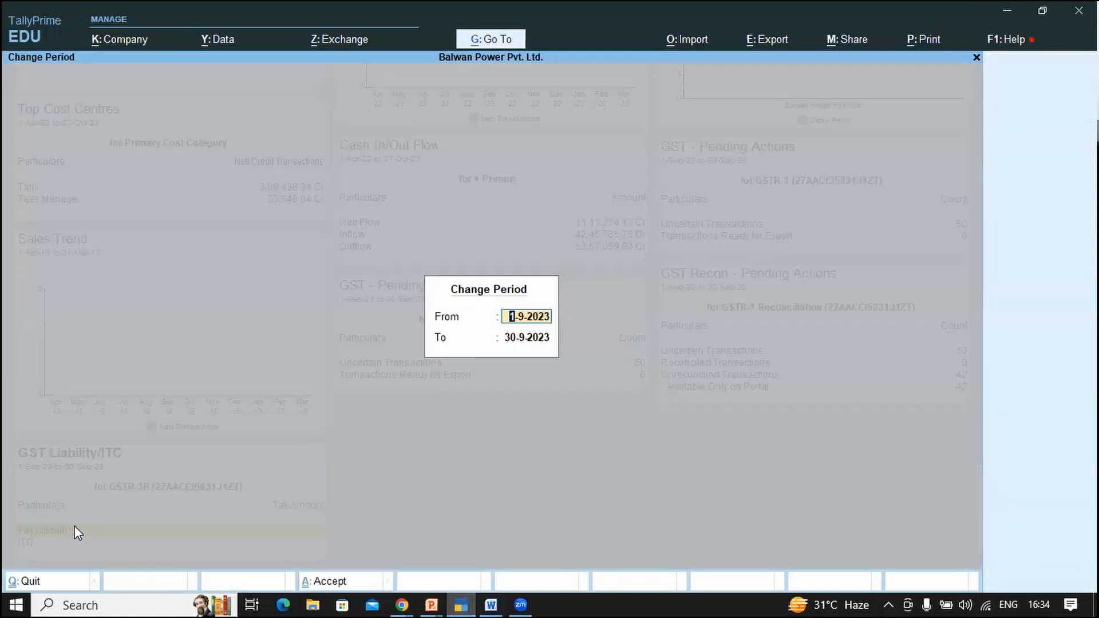
{"action": "key", "text": "Escape"}
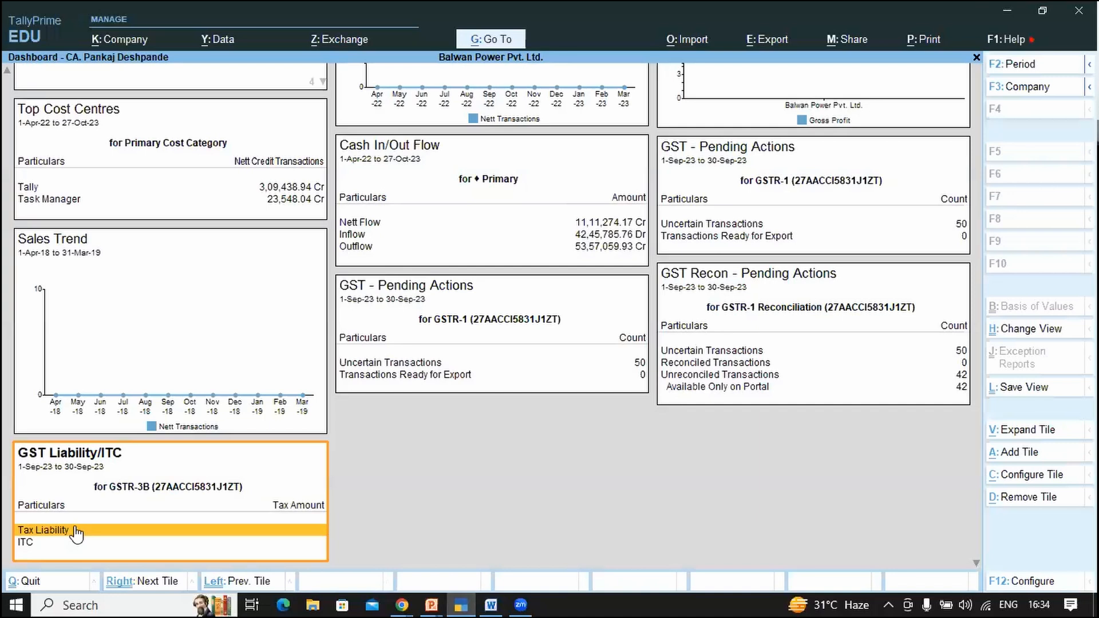
{"action": "key", "text": "Escape"}
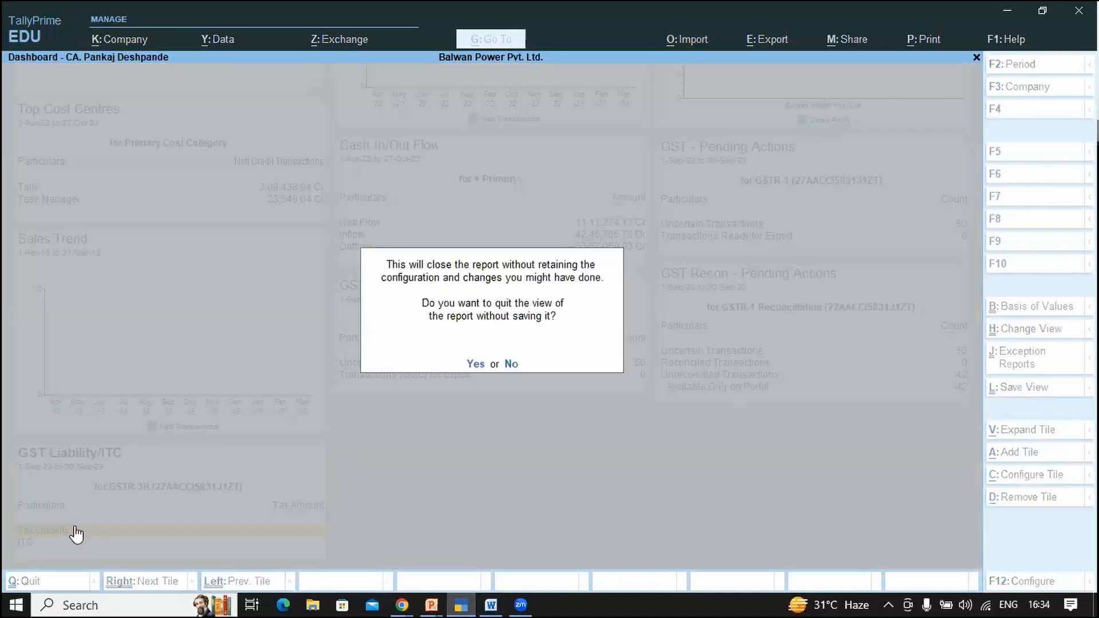
{"action": "key", "text": "n"}
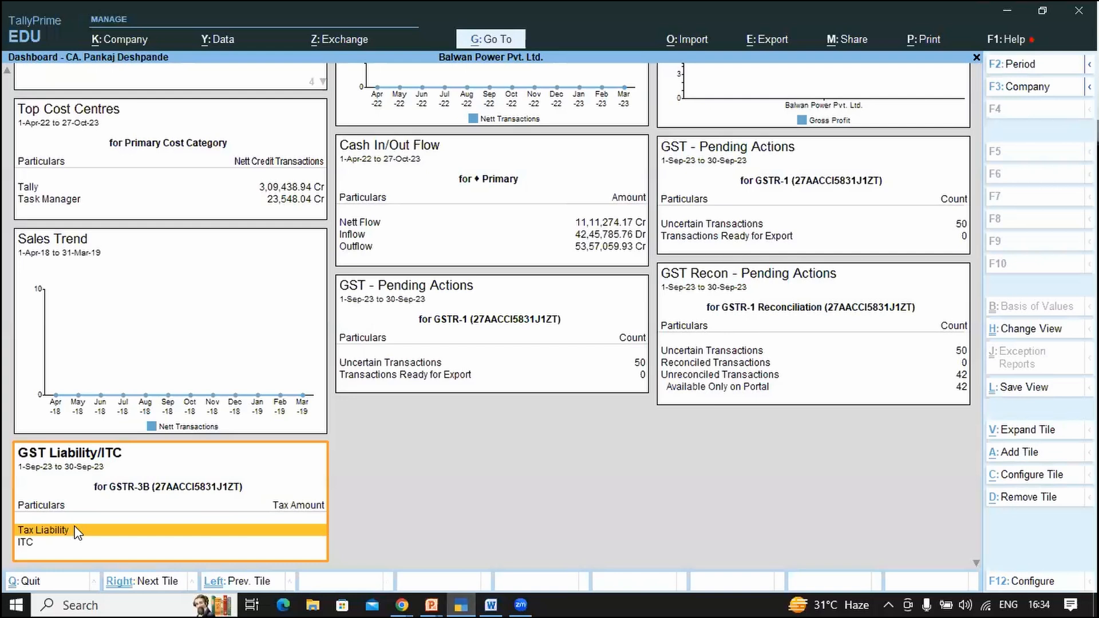
{"action": "key", "text": "F2"}
{"action": "key", "text": "Return"}
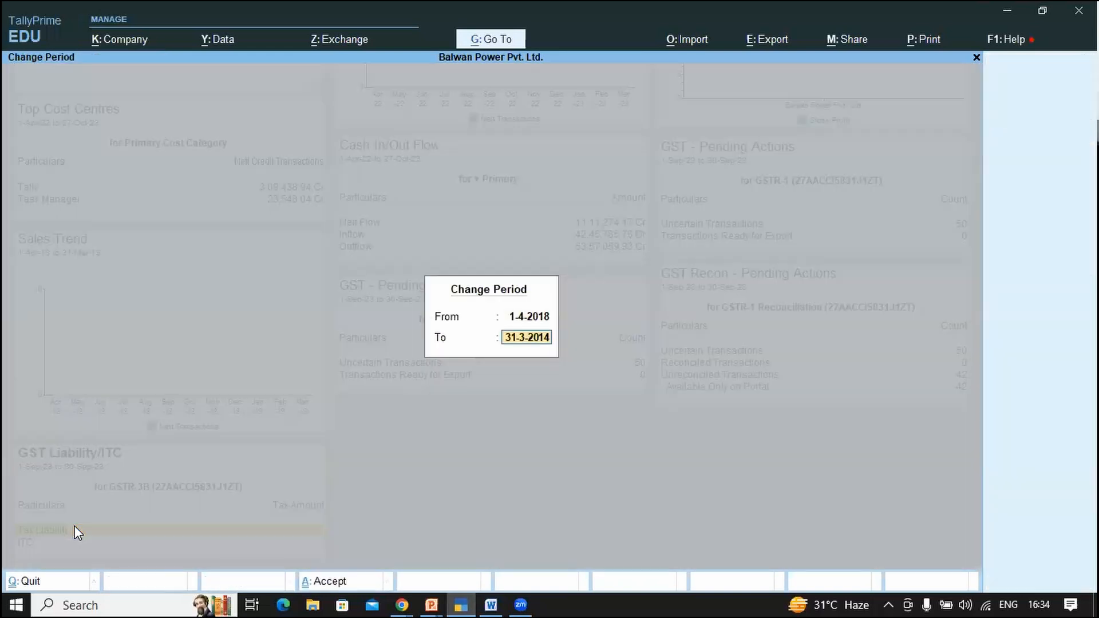
{"action": "type", "text": "m24"}
{"action": "key", "text": "Return"}
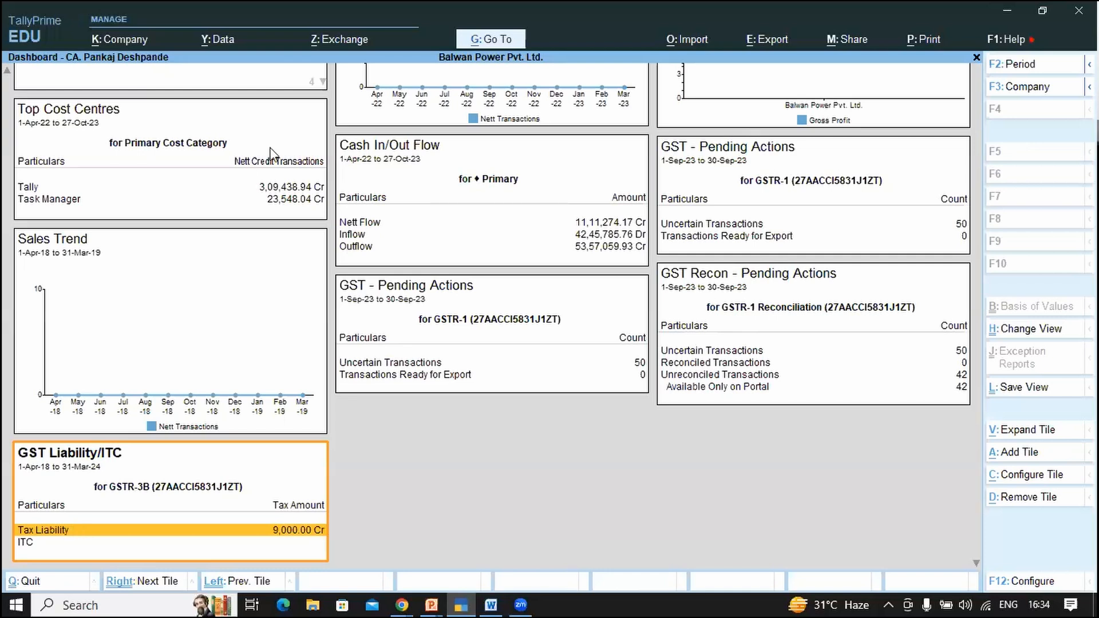
{"action": "key", "text": "Escape"}
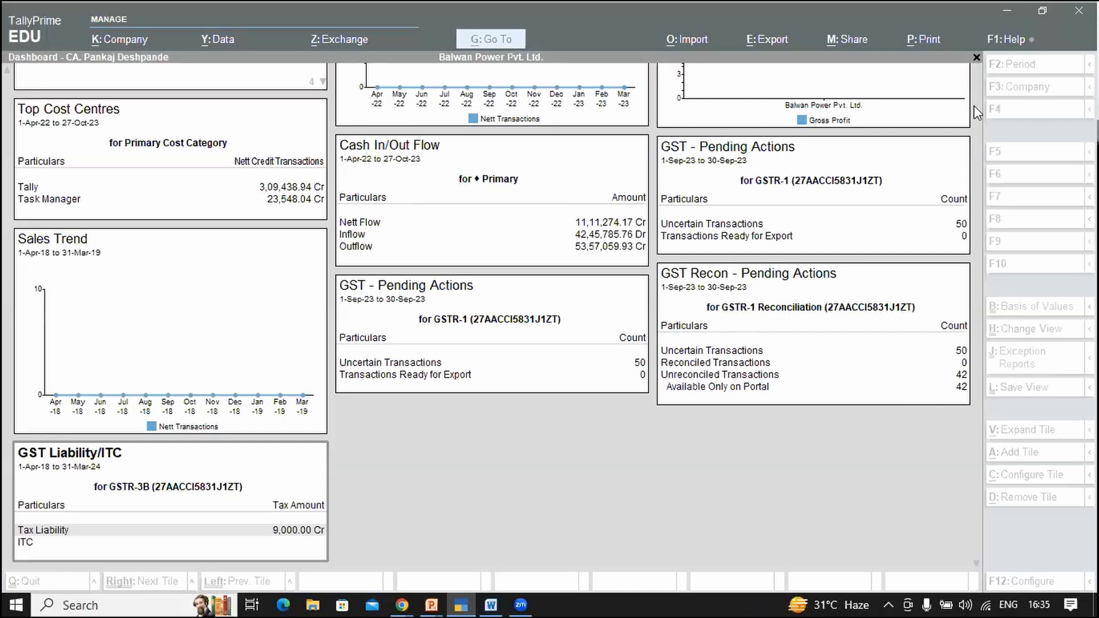
Step: Reopen the Add Tile list, include inactive tiles, and clear the 'Out' search
{"action": "left_click", "coordinate": [764, 437]}
{"action": "left_click", "coordinate": [1023, 453]}
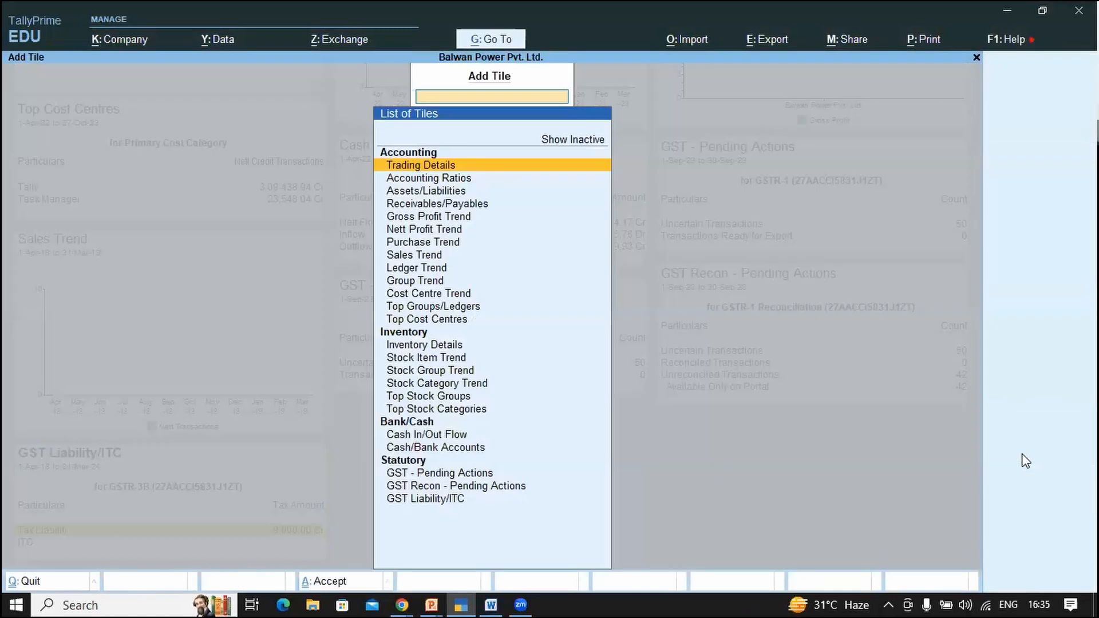
{"action": "type", "text": "Outs"}
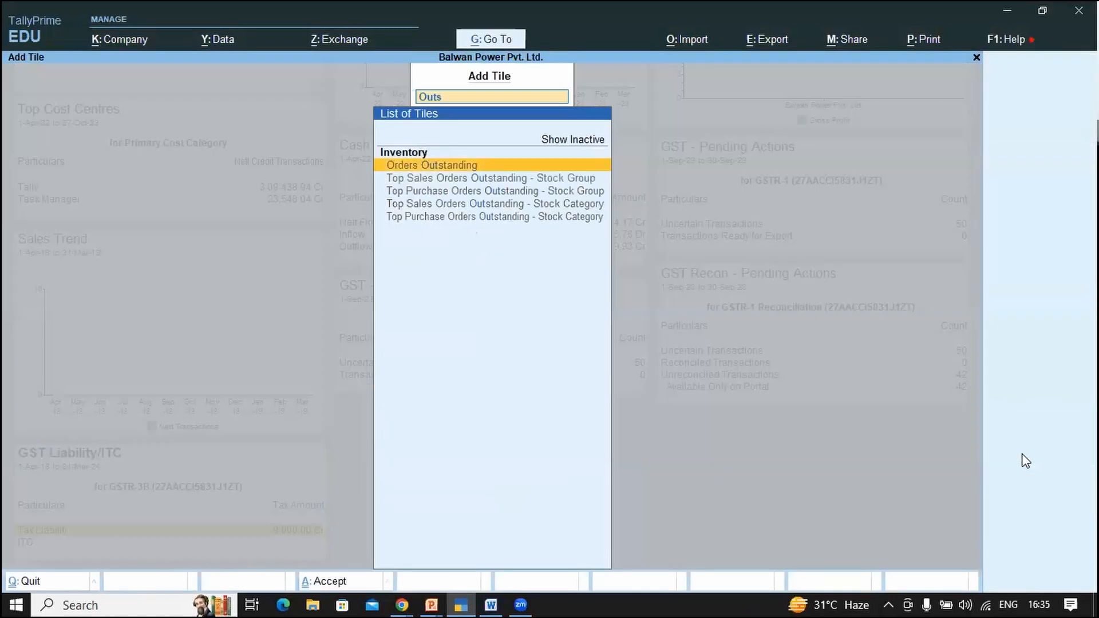
{"action": "key", "text": "Up"}
{"action": "key", "text": "Up"}
{"action": "key", "text": "Return"}
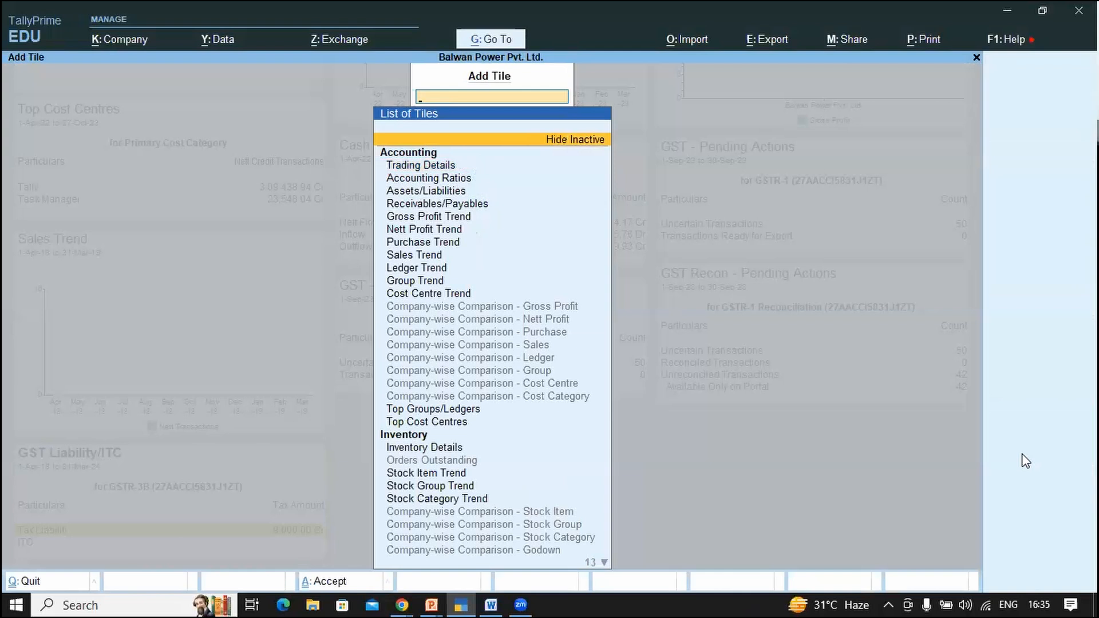
{"action": "type", "text": "Out"}
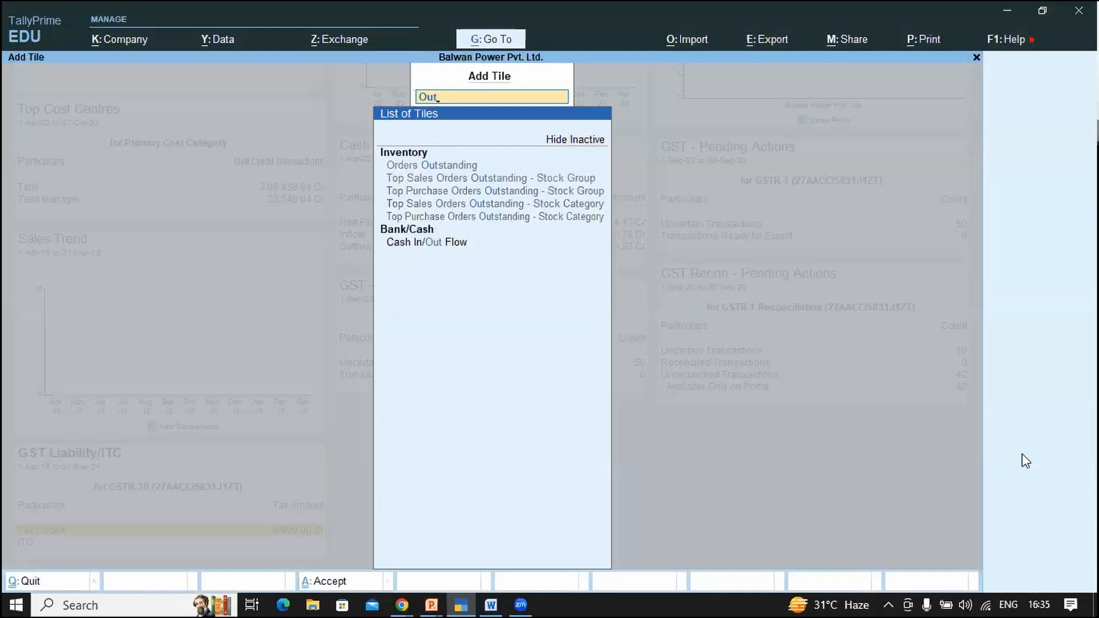
{"action": "key", "text": "BackSpace"}
{"action": "key", "text": "BackSpace"}
{"action": "key", "text": "BackSpace"}
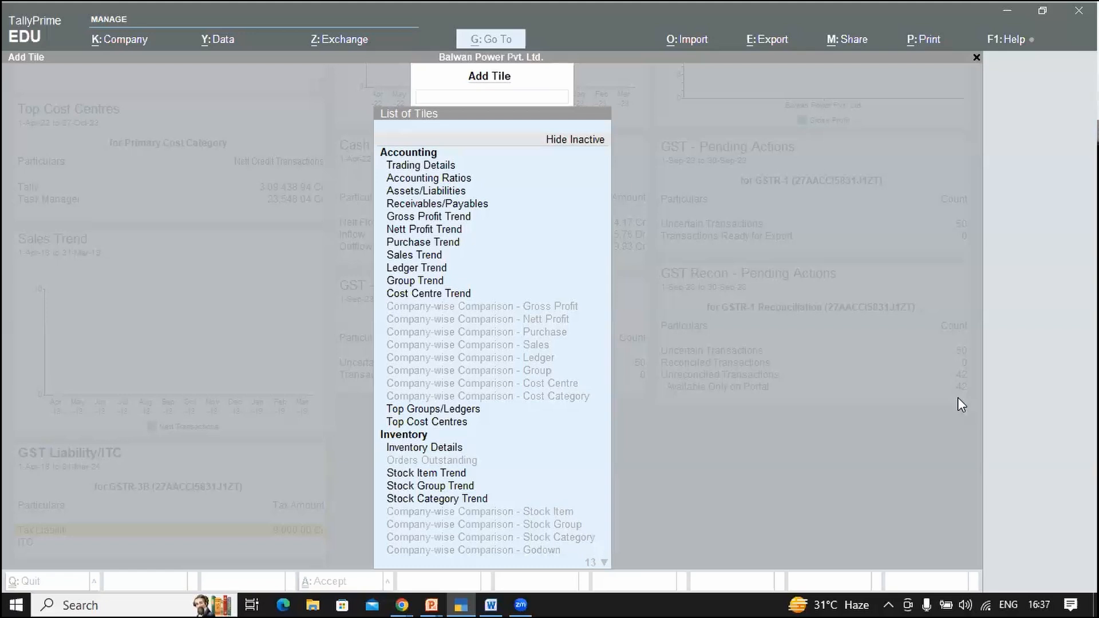
Step: Toggle inactive tiles in the List of Tiles with Ctrl+I, ending with them hidden
{"action": "left_click", "coordinate": [544, 146]}
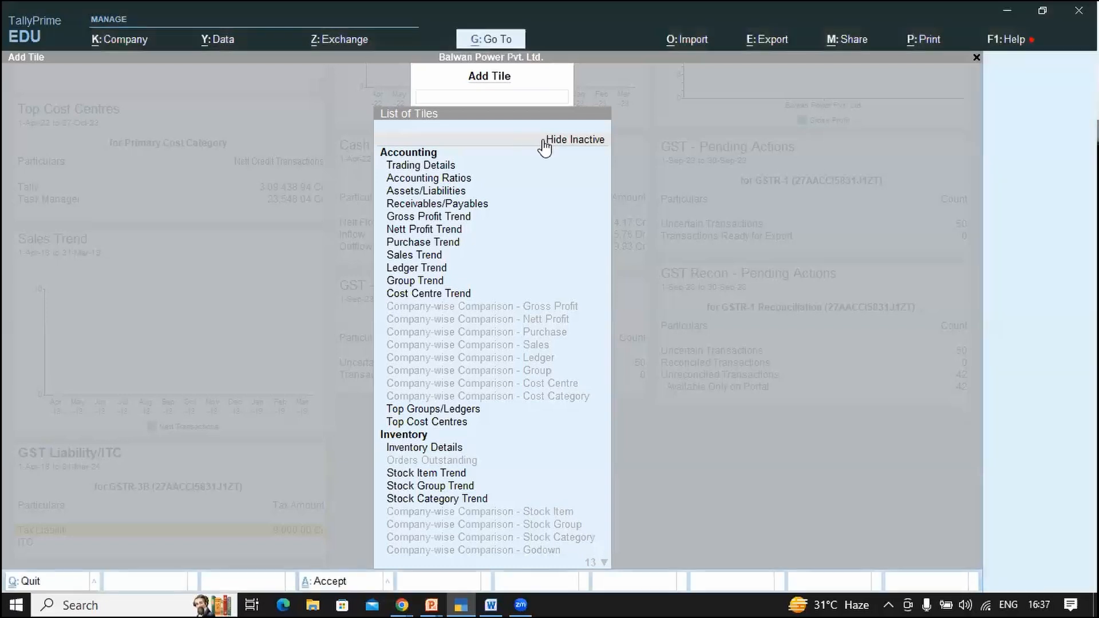
{"action": "left_click", "coordinate": [549, 141]}
{"action": "key", "text": "ctrl+i"}
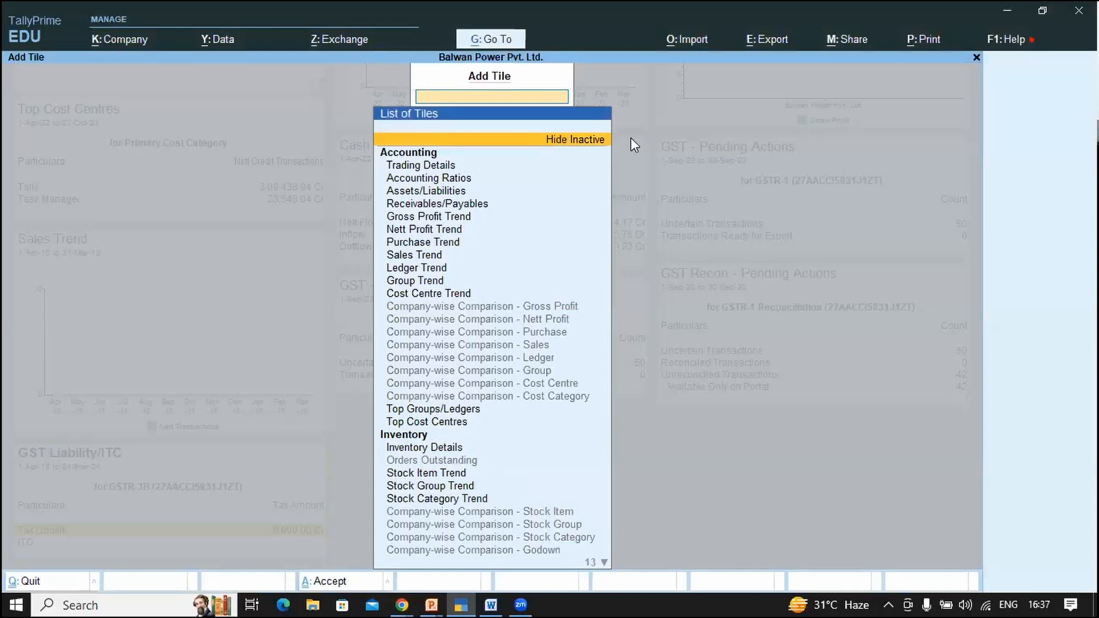
{"action": "key", "text": "ctrl+i"}
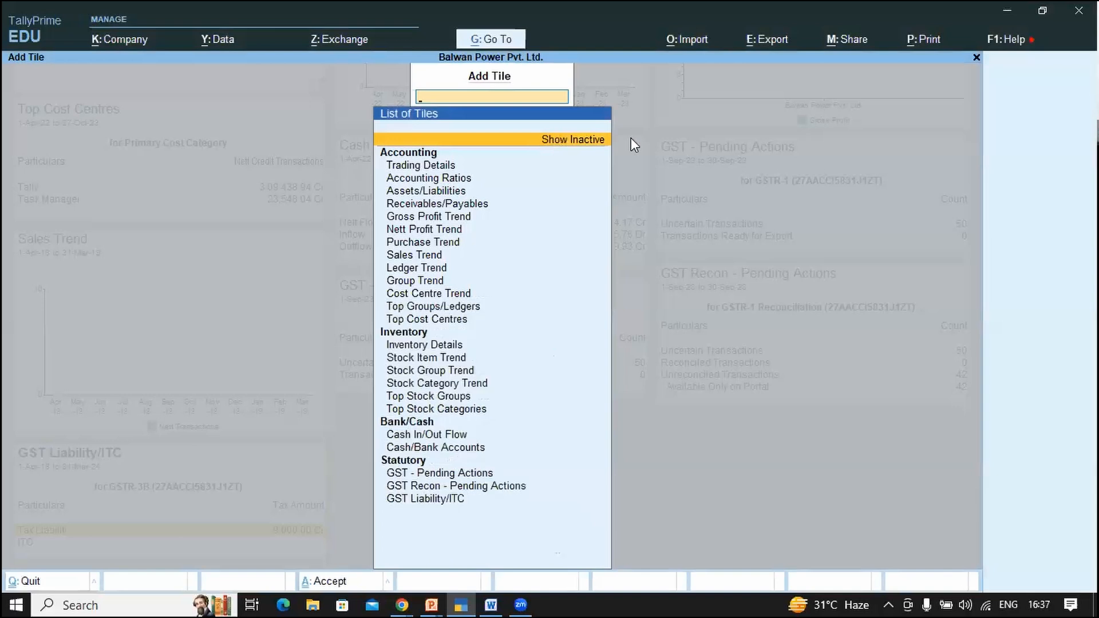
{"action": "key", "text": "ctrl+i"}
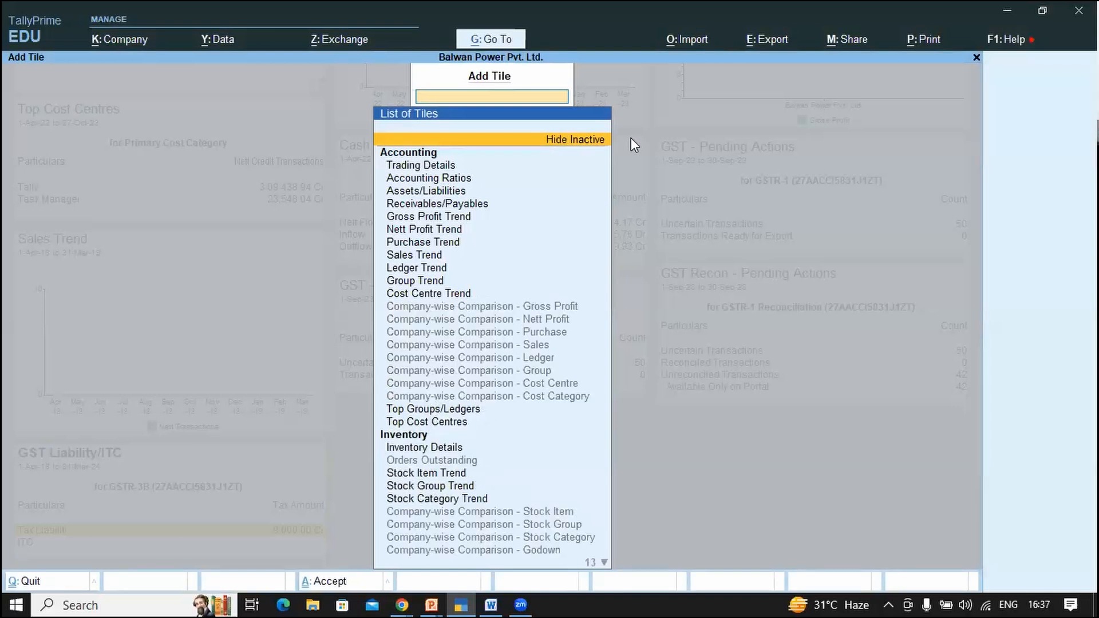
{"action": "key", "text": "ctrl+i"}
{"action": "key", "text": "ctrl+i"}
{"action": "key", "text": "ctrl+i"}
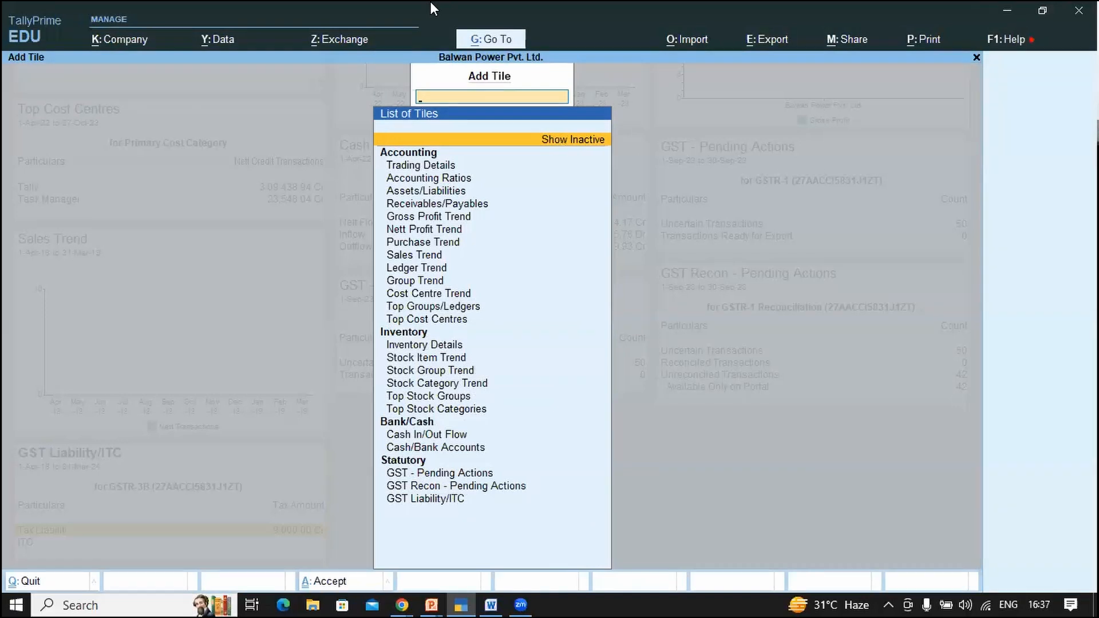
Step: Switch to the PowerPoint slide show's Thank you ! slide
{"action": "key", "text": "alt+Tab"}
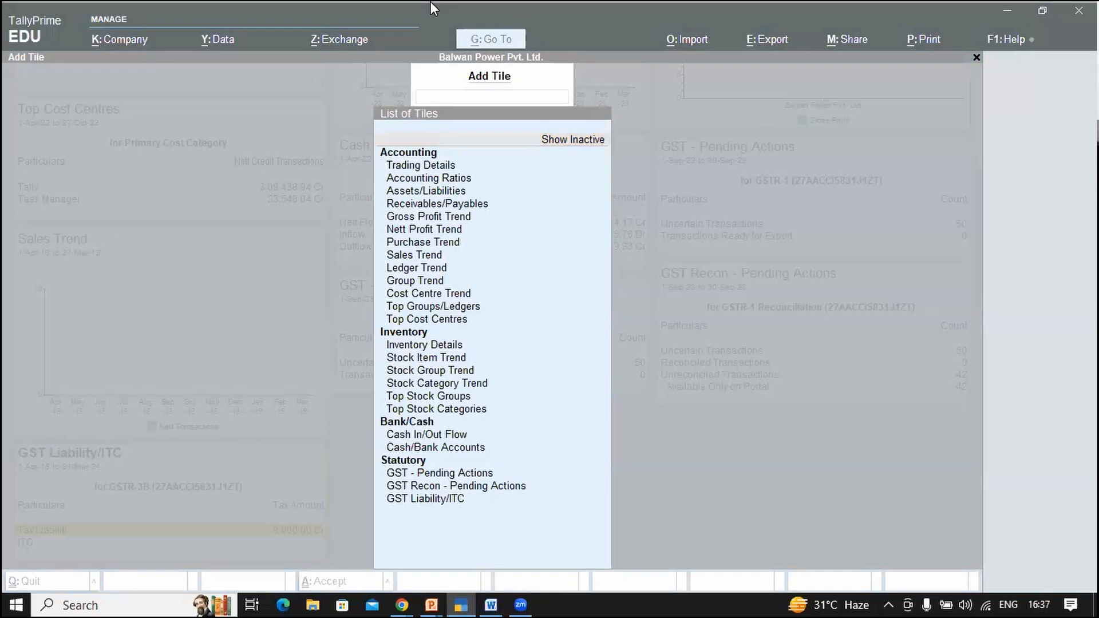
{"action": "key", "text": "alt+Tab"}
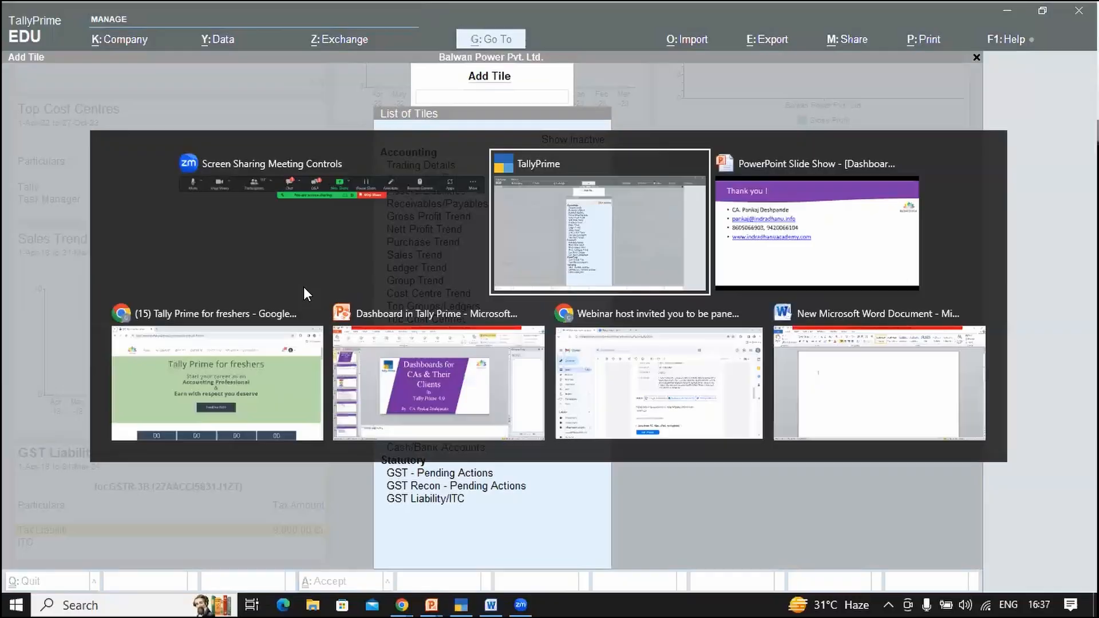
{"action": "key", "text": "alt+Tab"}
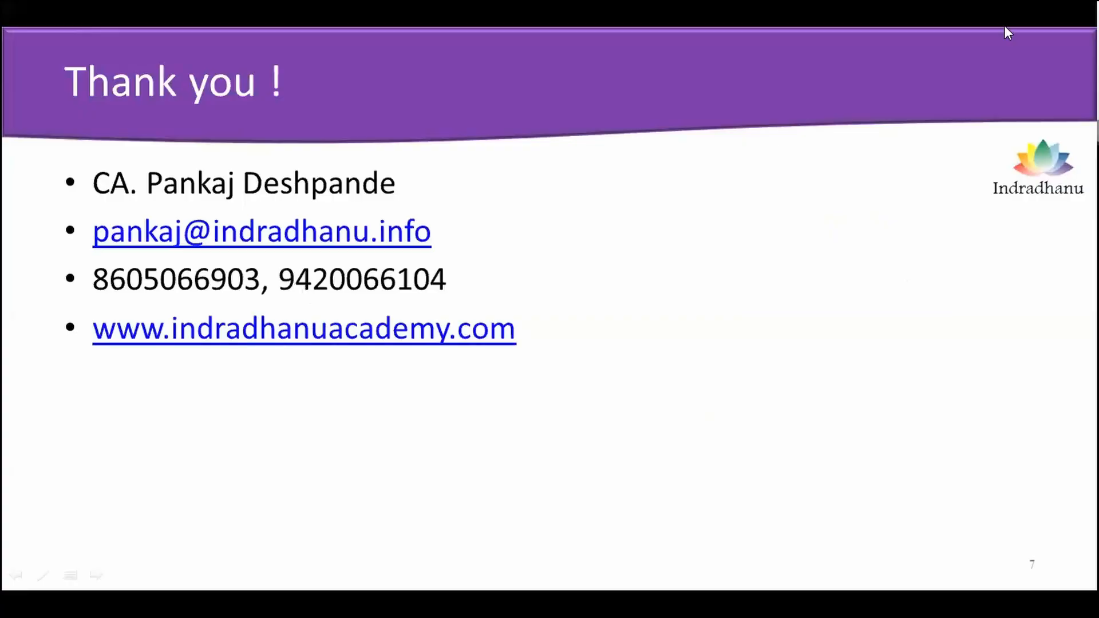